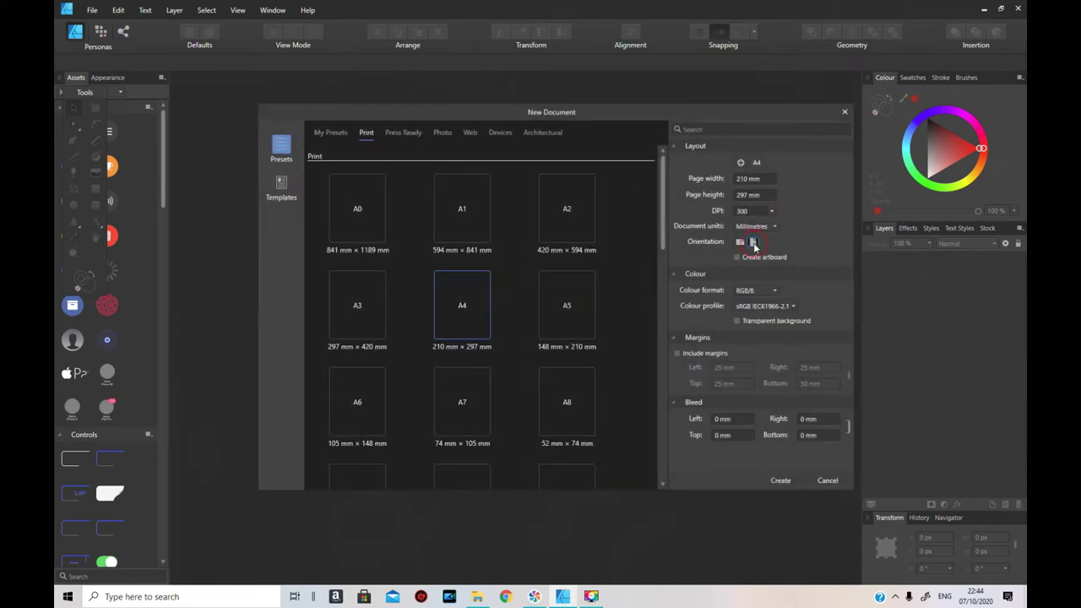
- Create the A4 portrait document and draw an ellipse about 60 mm wide and 89 mm high near the top of the page
{"action": "left_click", "coordinate": [786, 480]}
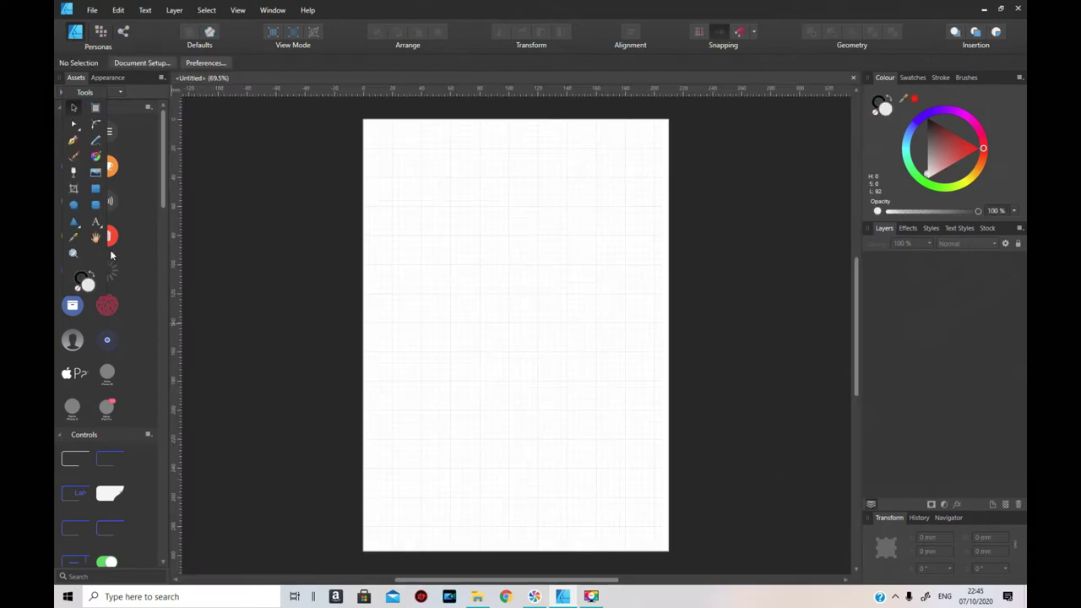
{"action": "left_click", "coordinate": [74, 206]}
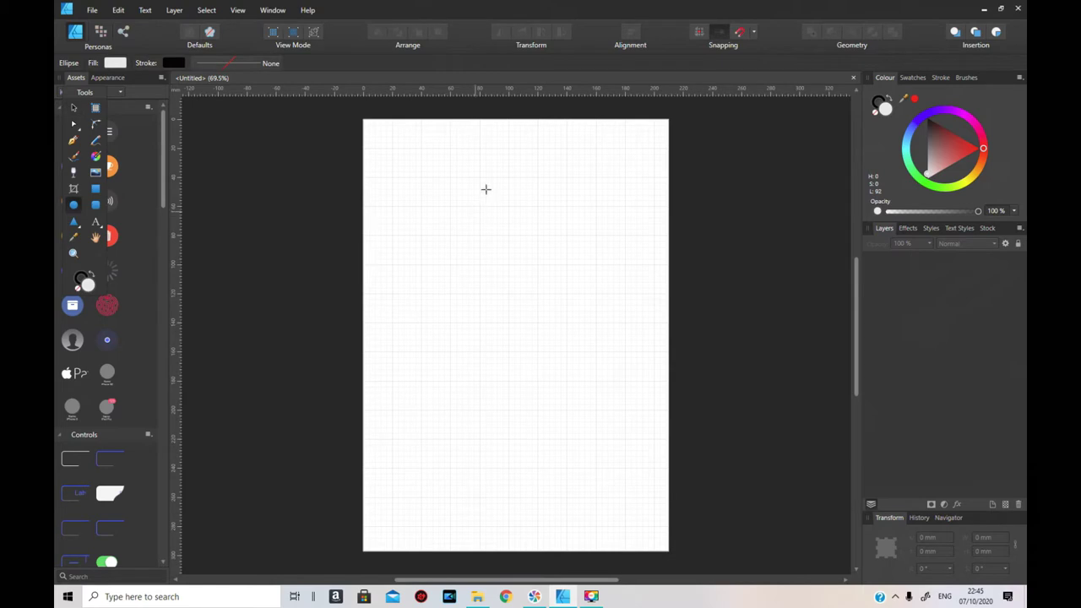
{"action": "left_click_drag", "start_coordinate": [462, 142], "coordinate": [548, 271]}
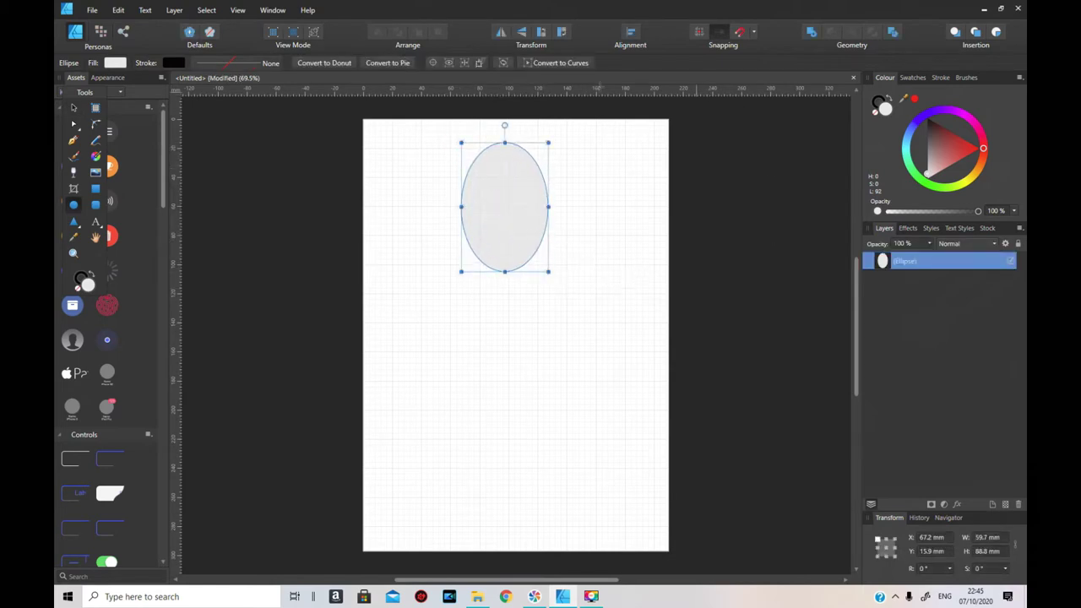
- Convert the ellipse to curves and reshape its sides into a head outline that tapers to a narrow chin
{"action": "left_click", "coordinate": [560, 64]}
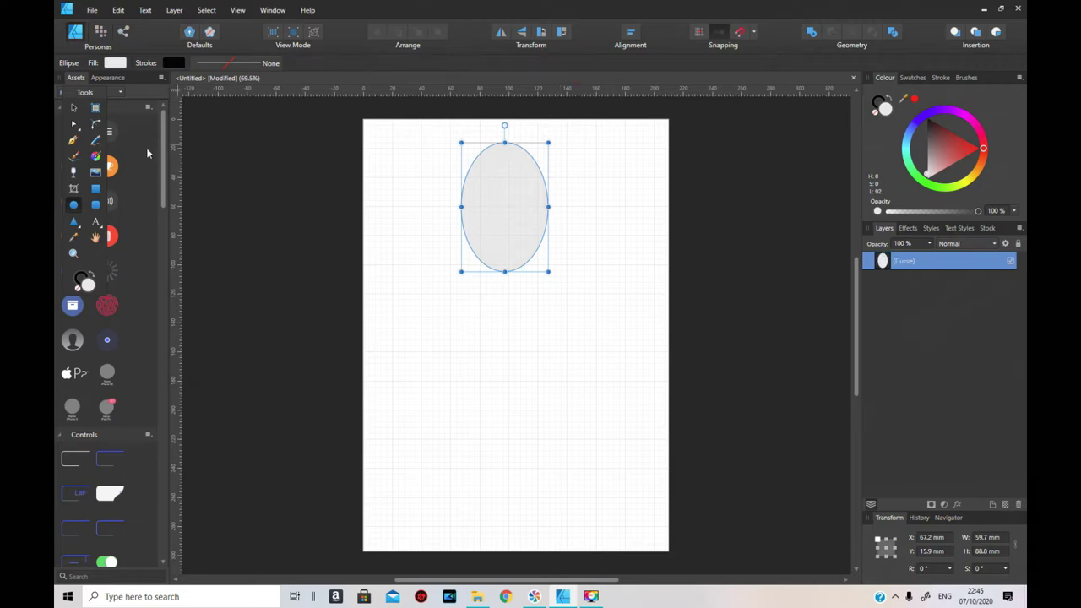
{"action": "left_click", "coordinate": [74, 127]}
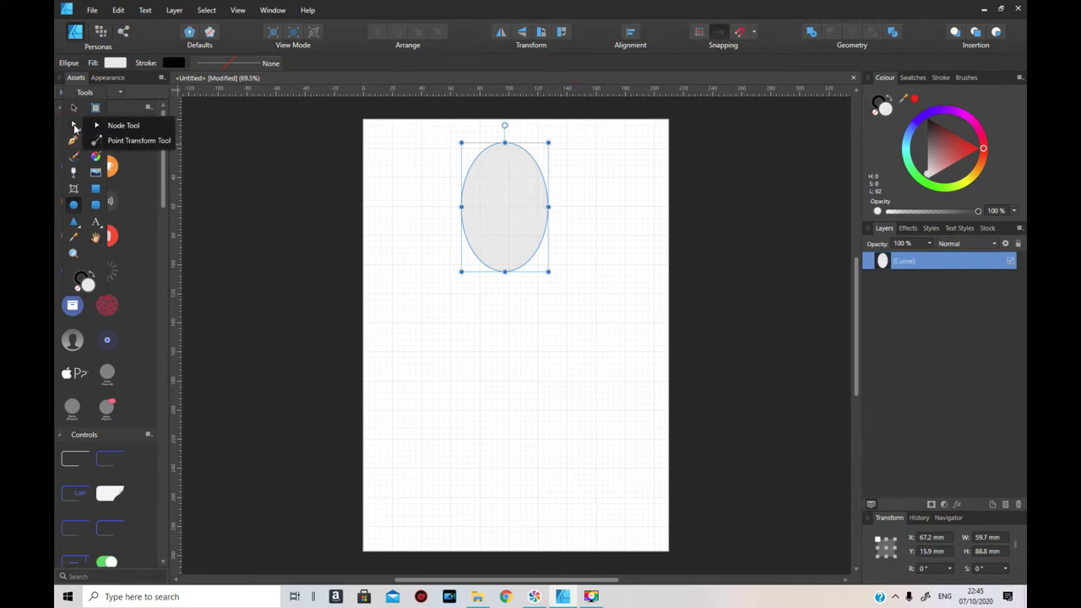
{"action": "left_click", "coordinate": [118, 127]}
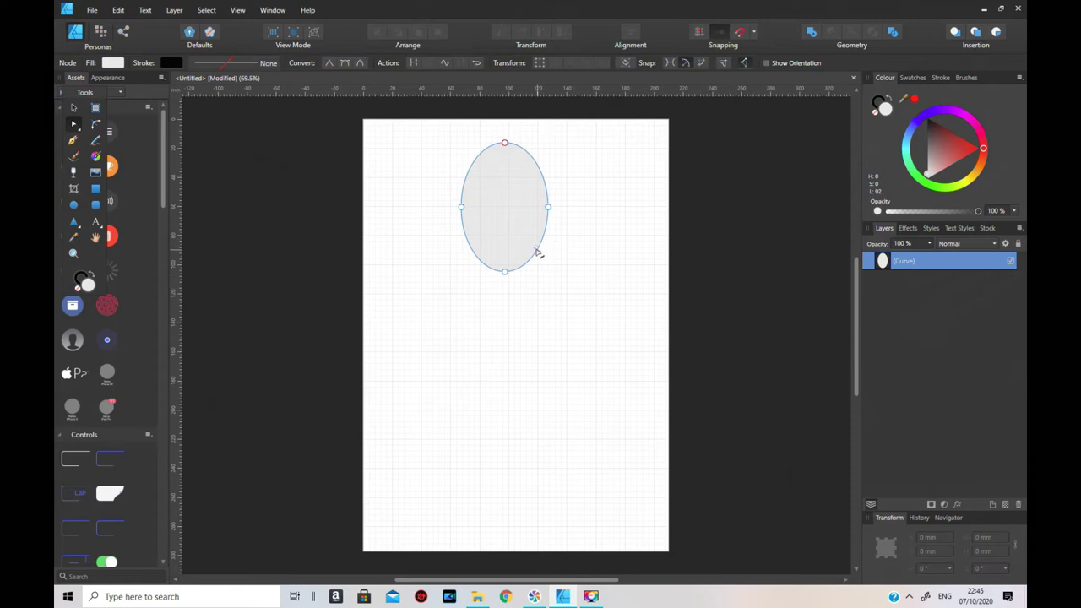
{"action": "left_click_drag", "start_coordinate": [534, 252], "coordinate": [532, 251]}
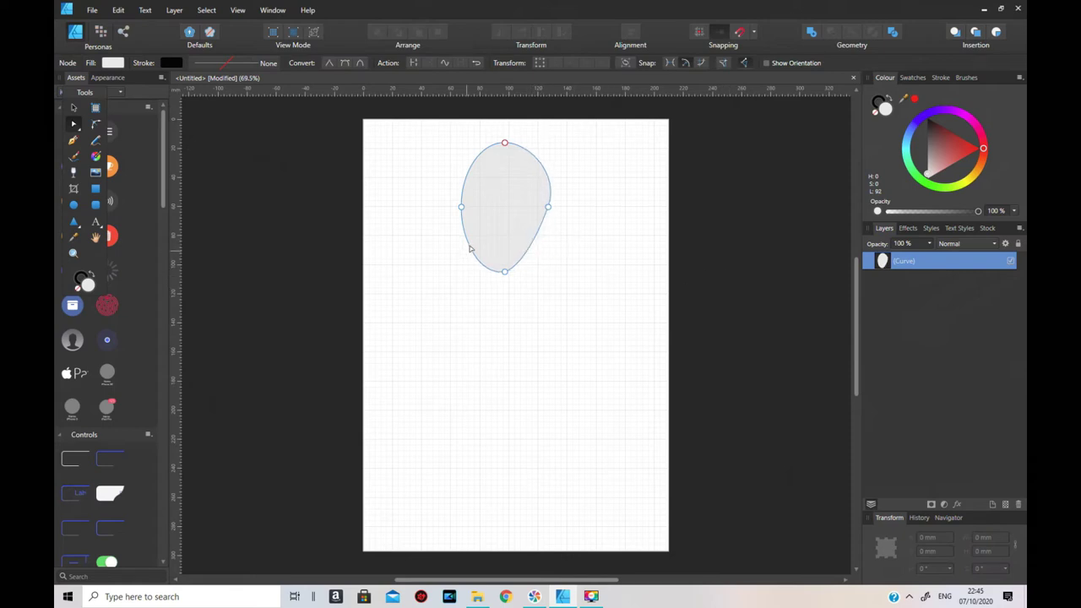
{"action": "left_click_drag", "start_coordinate": [468, 242], "coordinate": [482, 245]}
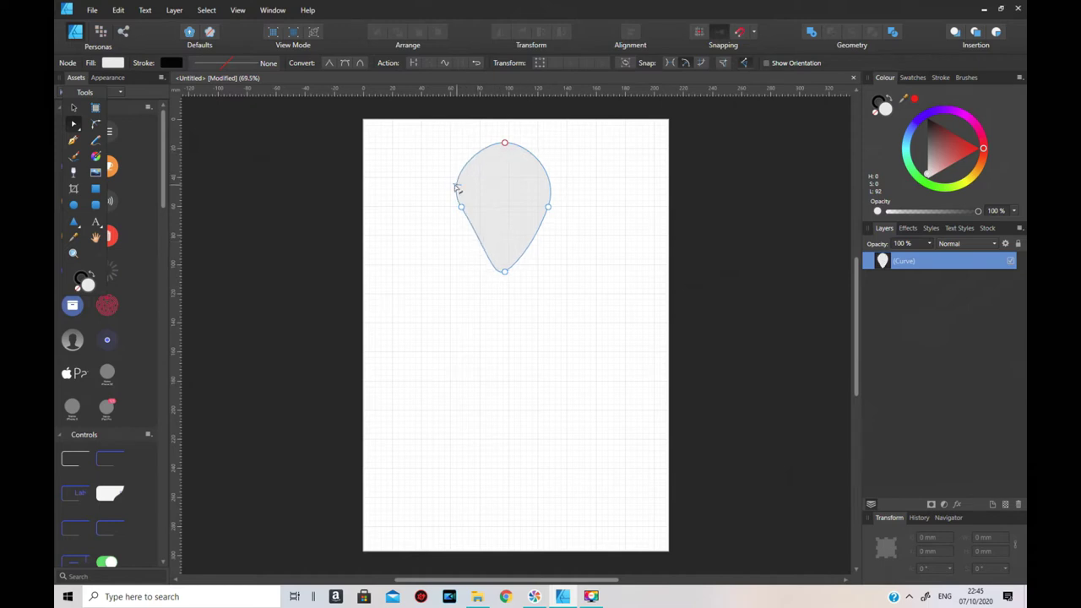
{"action": "left_click_drag", "start_coordinate": [456, 187], "coordinate": [464, 185]}
{"action": "left_click", "coordinate": [546, 185]}
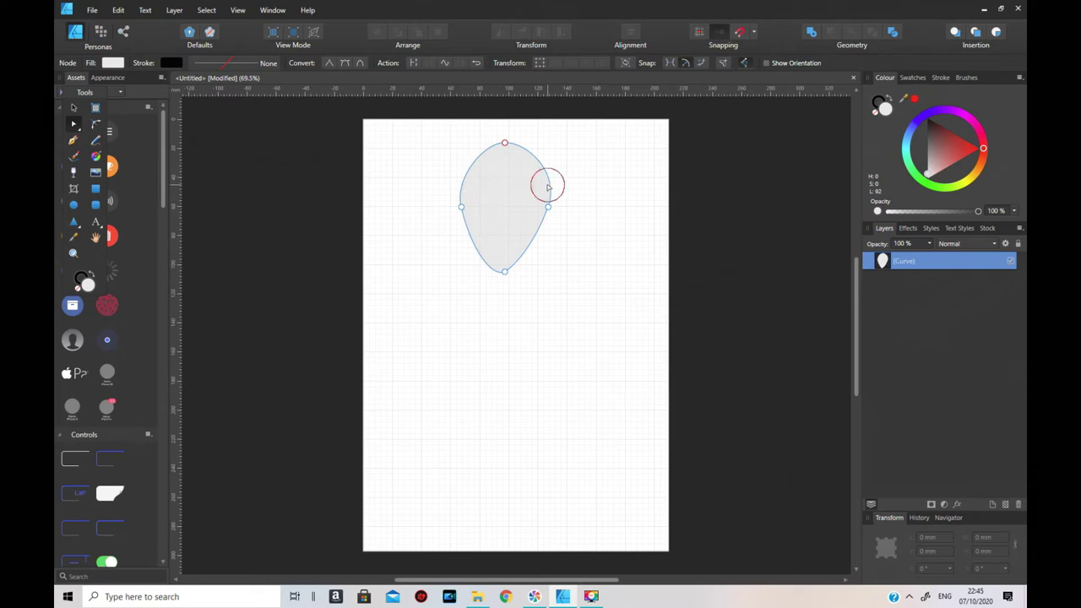
{"action": "left_click", "coordinate": [549, 188]}
{"action": "left_click_drag", "start_coordinate": [549, 188], "coordinate": [547, 187]}
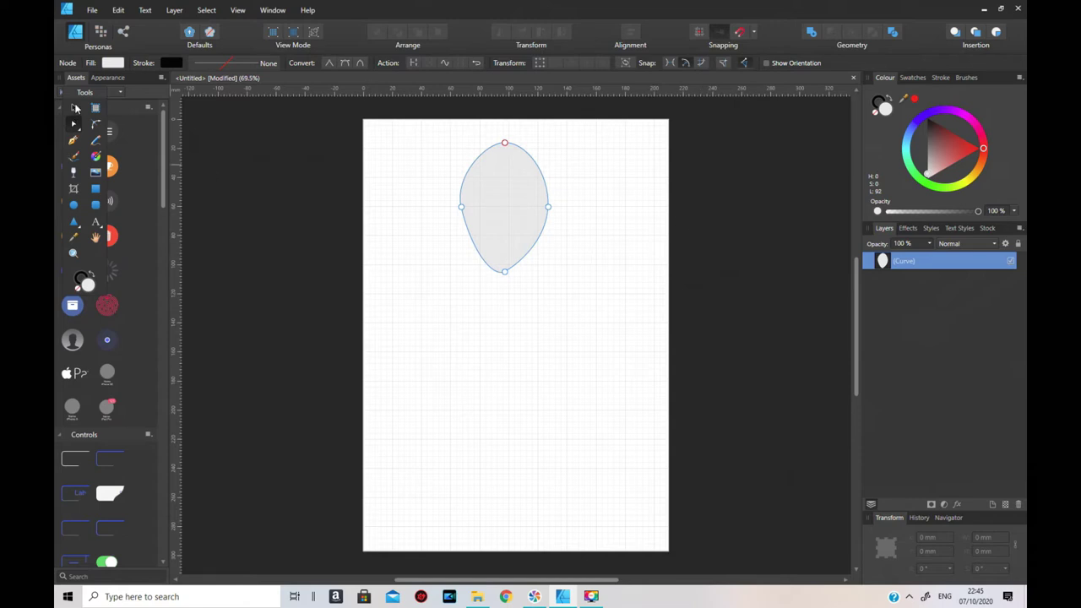
- Fill the head shape with a light tan skin colour at hue 30
{"action": "left_click", "coordinate": [74, 107]}
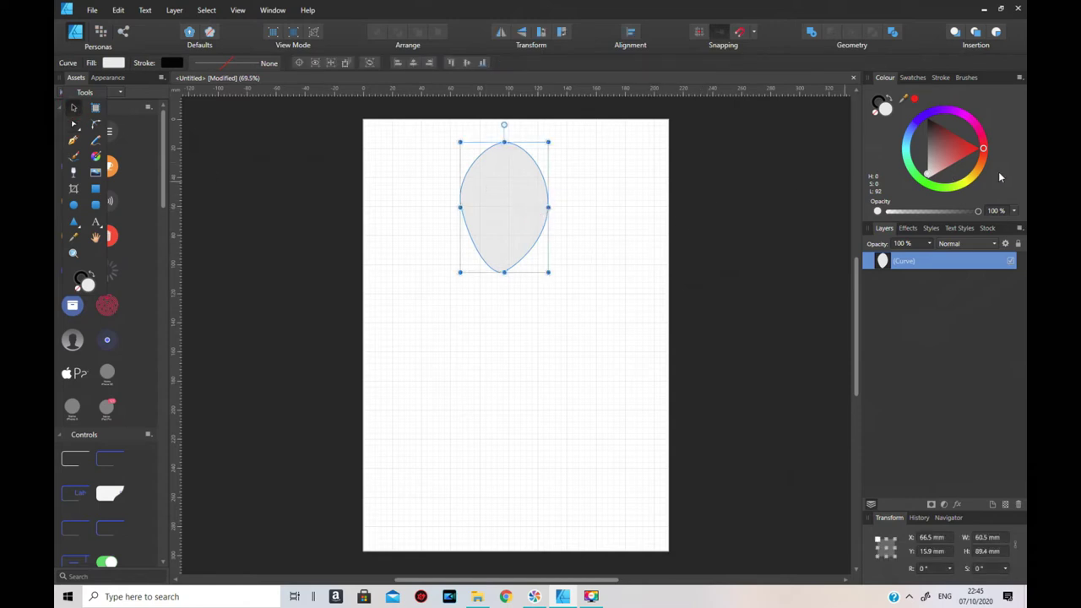
{"action": "left_click_drag", "start_coordinate": [983, 155], "coordinate": [936, 162]}
{"action": "left_click", "coordinate": [943, 154]}
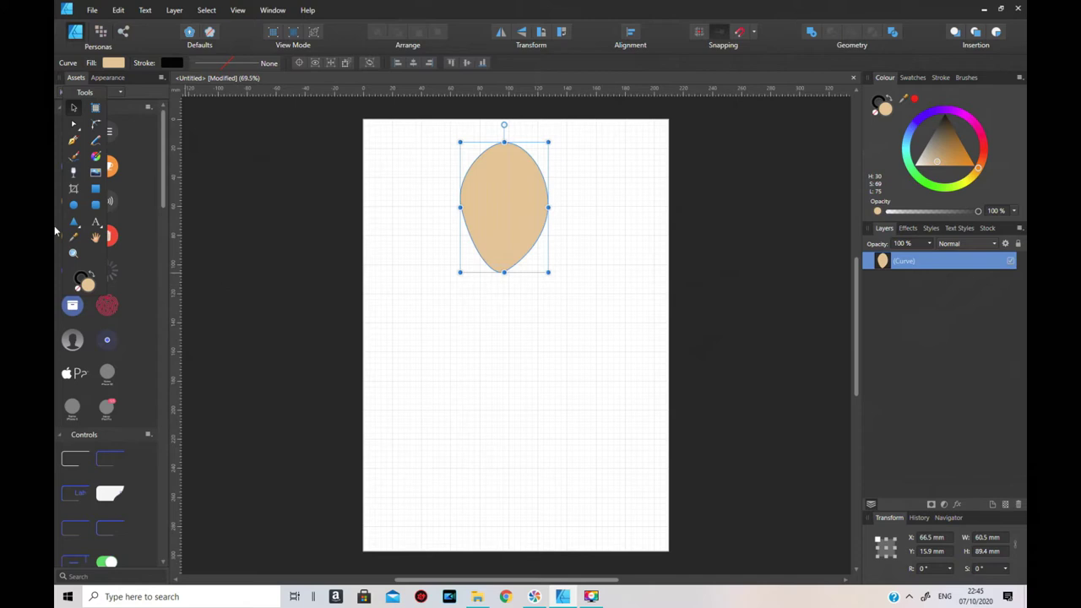
- Paint a closed black nose outline about 12 mm wide and 19 mm high in the middle of the face with the 16 px brush
{"action": "left_click", "coordinate": [75, 158]}
{"action": "left_click_drag", "start_coordinate": [501, 199], "coordinate": [492, 212]}
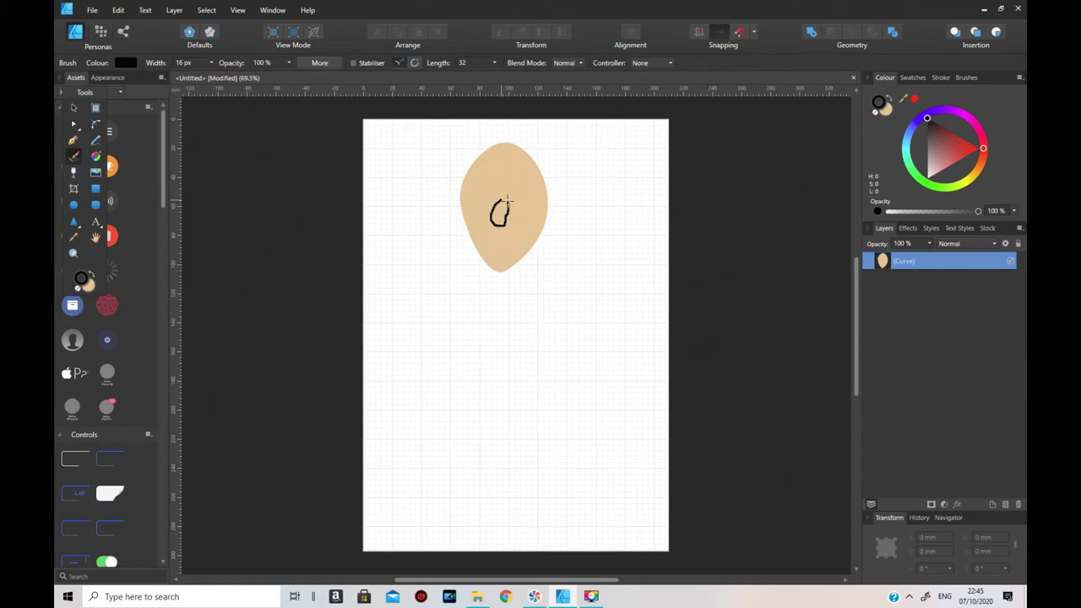
{"action": "left_click_drag", "start_coordinate": [504, 198], "coordinate": [501, 201]}
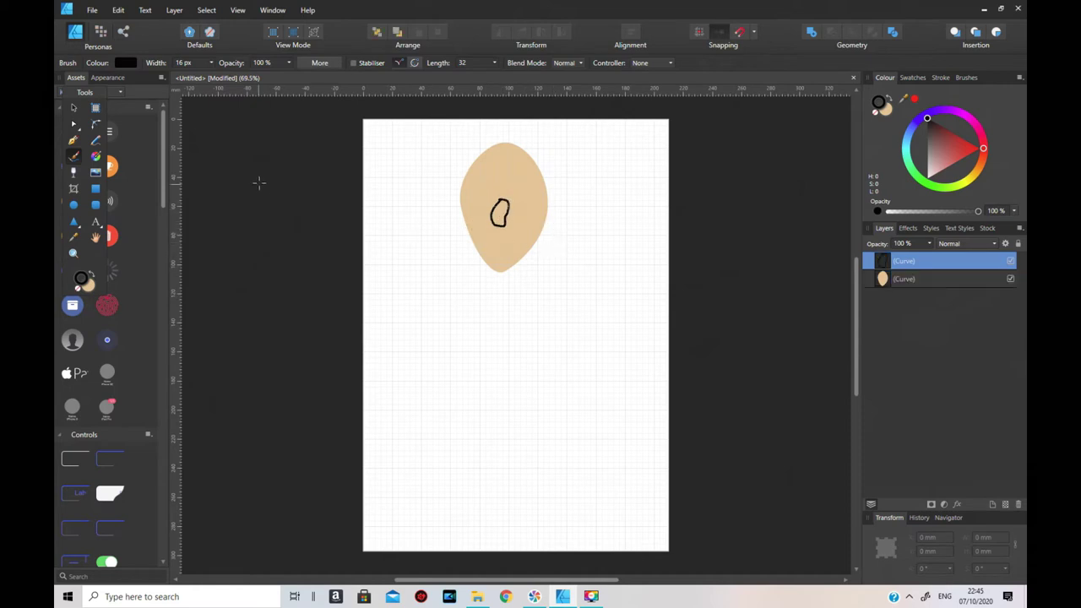
- Draw an ellipse about 14 mm wide and 19 mm high as the left eye and fill it with near-white
{"action": "left_click", "coordinate": [74, 205]}
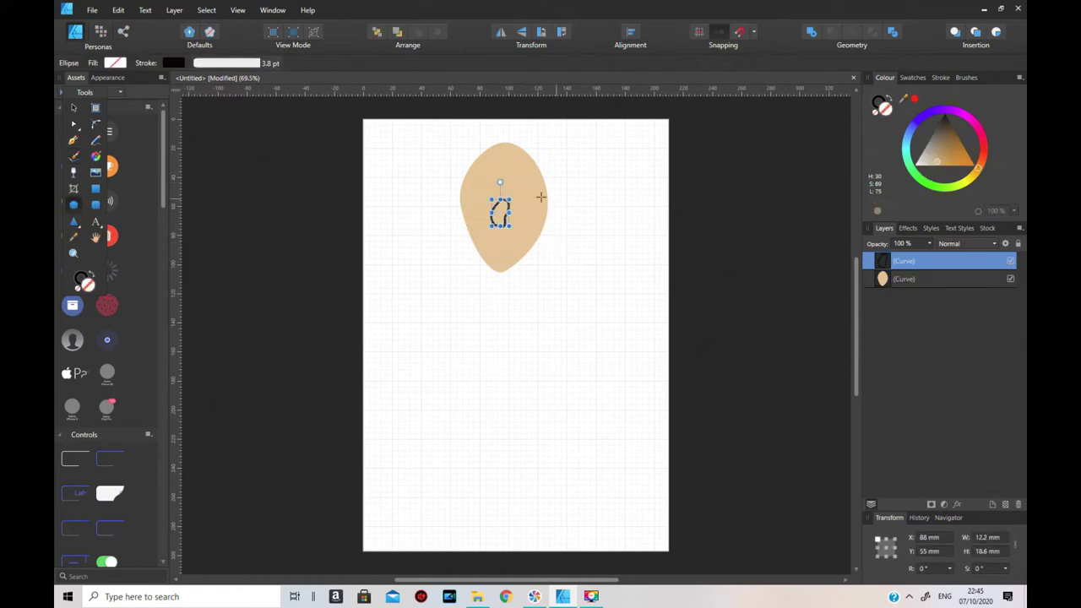
{"action": "left_click_drag", "start_coordinate": [475, 175], "coordinate": [498, 202]}
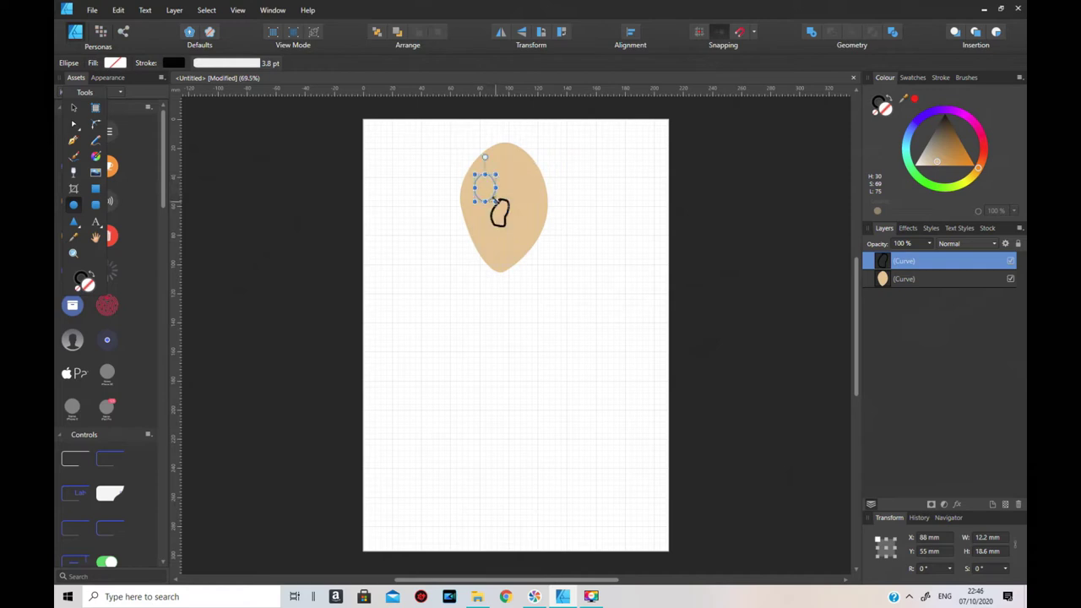
{"action": "left_click", "coordinate": [920, 169]}
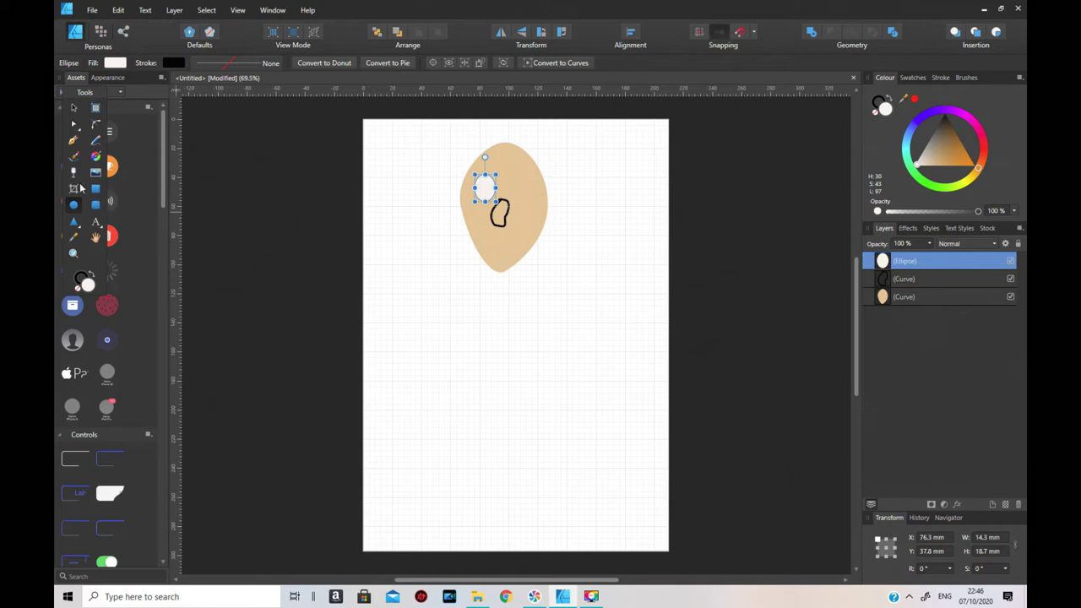
- Duplicate the white eye and place the copy level with it on the right side of the face
{"action": "right_click", "coordinate": [488, 195]}
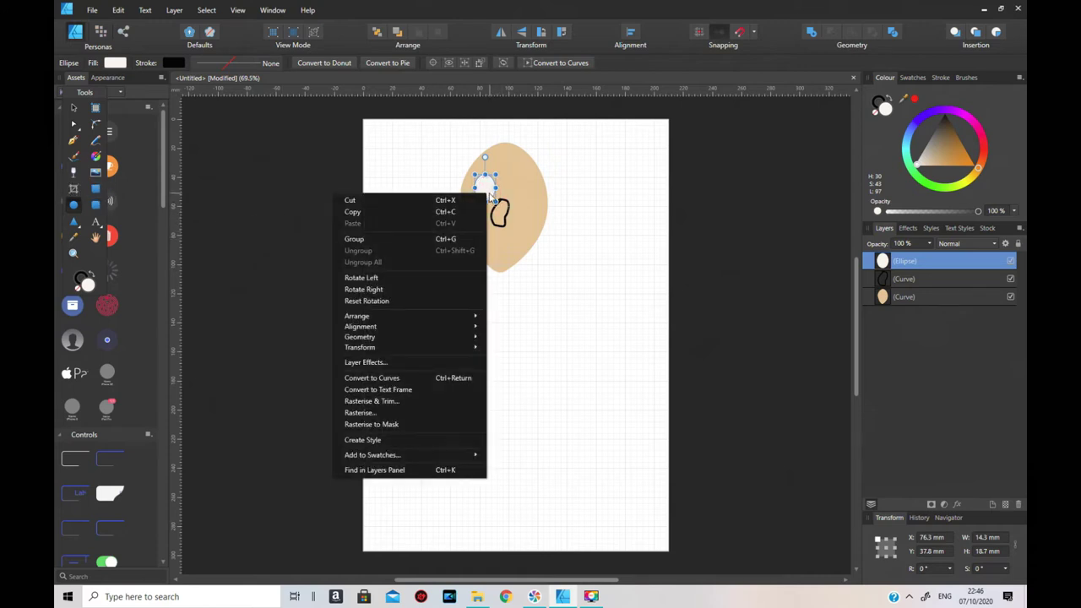
{"action": "left_click", "coordinate": [374, 212]}
{"action": "right_click", "coordinate": [495, 196]}
{"action": "left_click", "coordinate": [417, 223]}
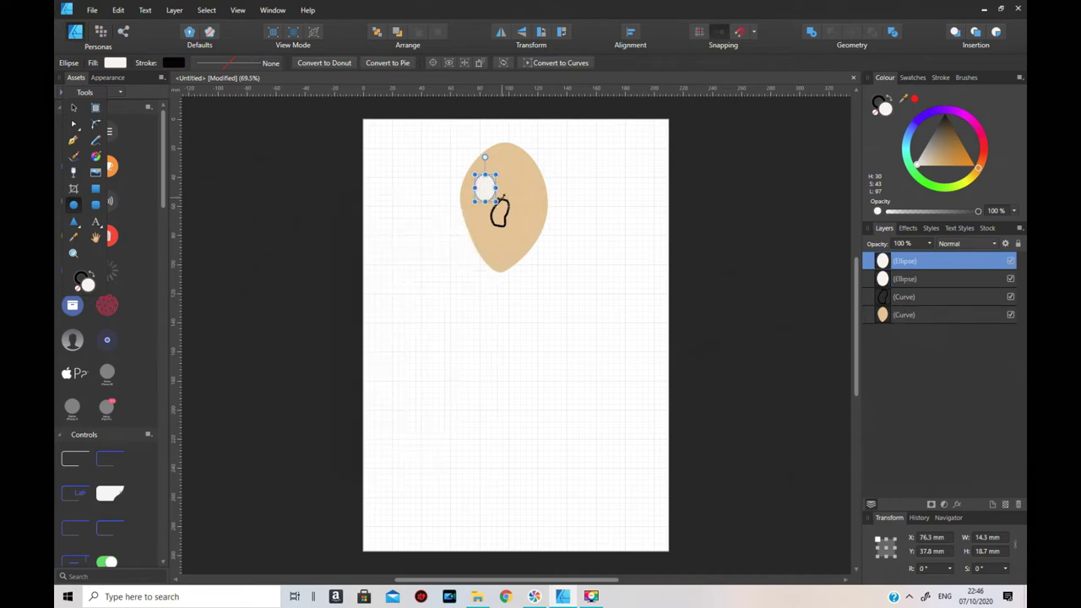
{"action": "left_click", "coordinate": [73, 108]}
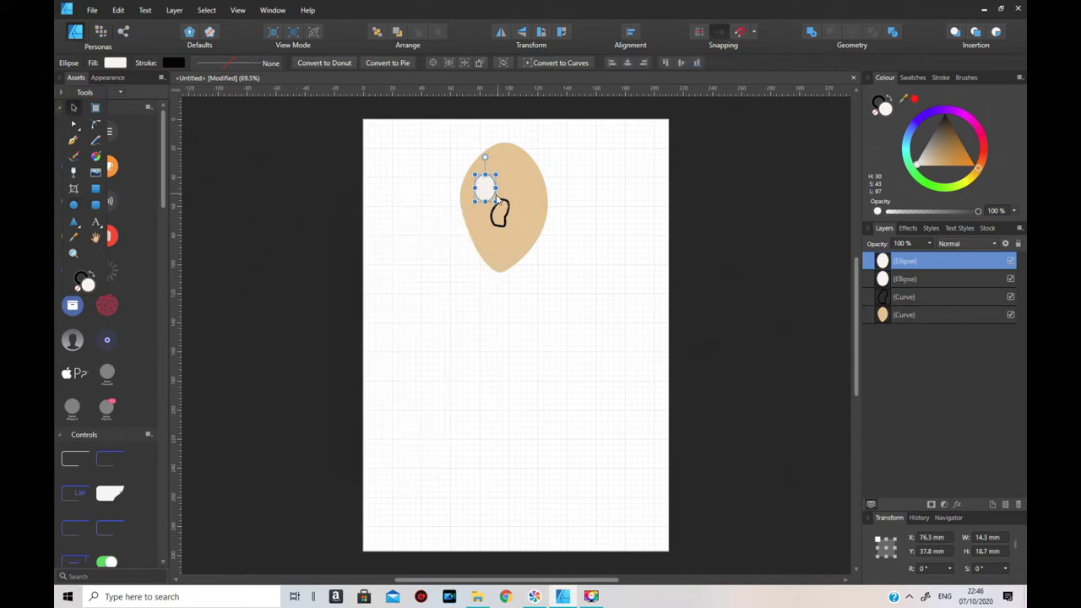
{"action": "left_click_drag", "start_coordinate": [486, 190], "coordinate": [522, 190]}
{"action": "left_click", "coordinate": [603, 244]}
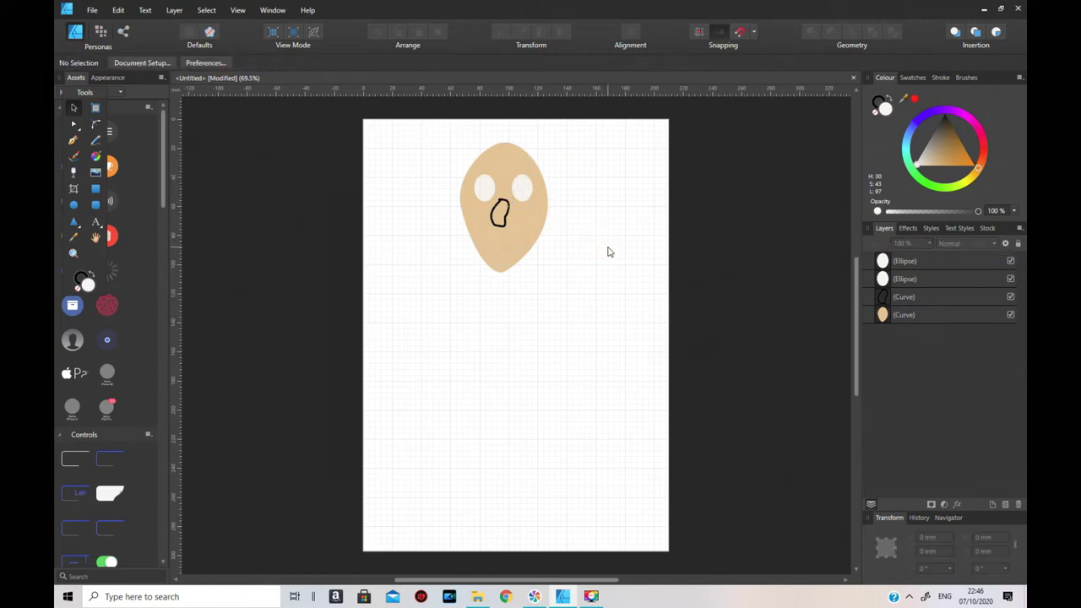
- Duplicate the left eye ellipse, shrink the copy to about 12 by 11 mm in its lower part, and fill it with violet-blue
{"action": "left_click", "coordinate": [73, 206]}
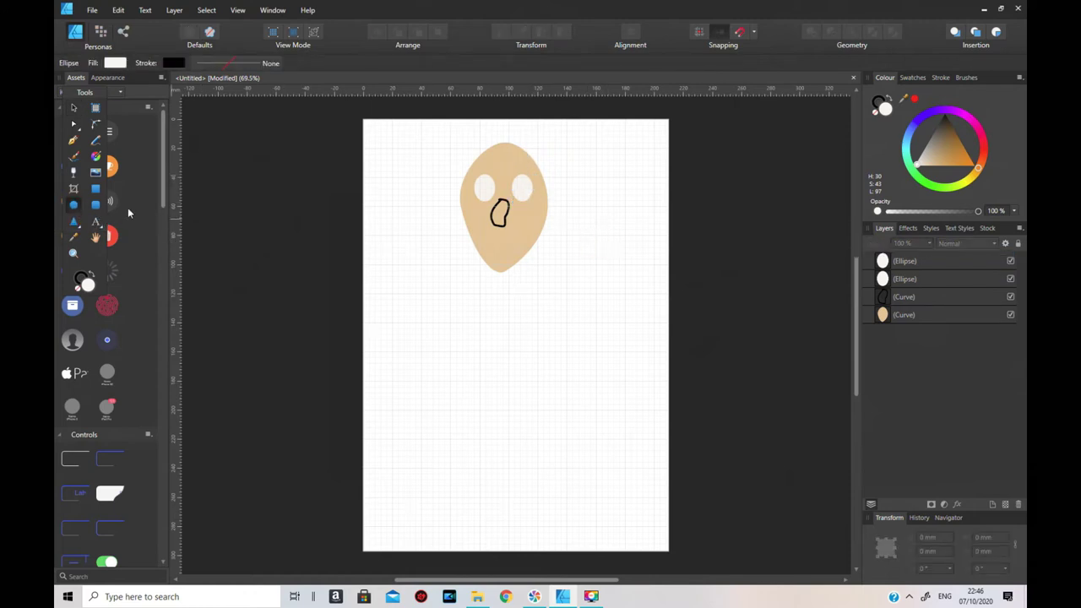
{"action": "right_click", "coordinate": [481, 188]}
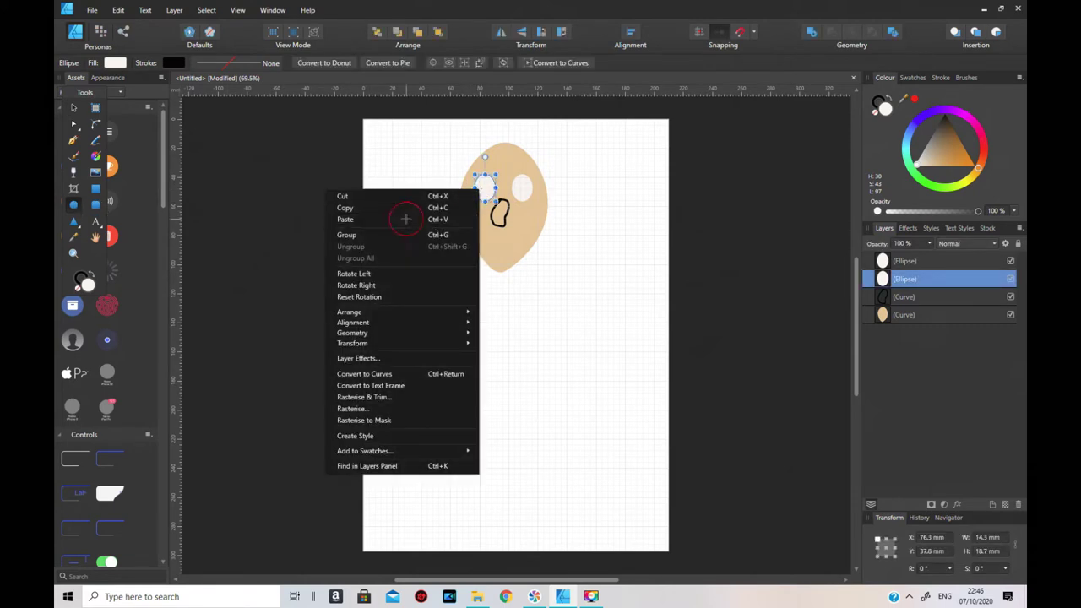
{"action": "left_click", "coordinate": [372, 219]}
{"action": "left_click_drag", "start_coordinate": [497, 174], "coordinate": [495, 181]}
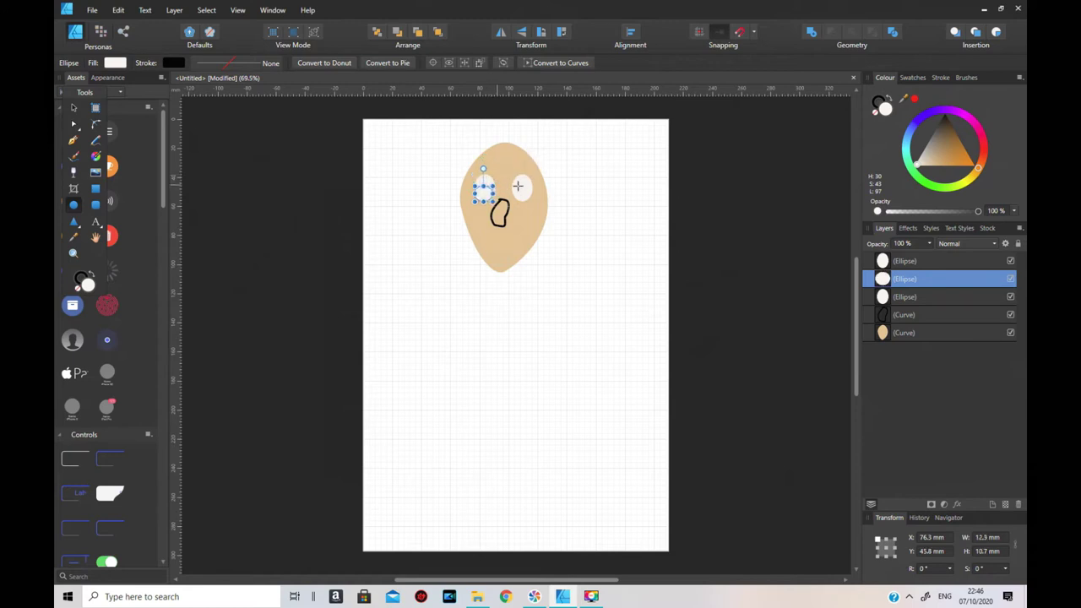
{"action": "left_click", "coordinate": [918, 125]}
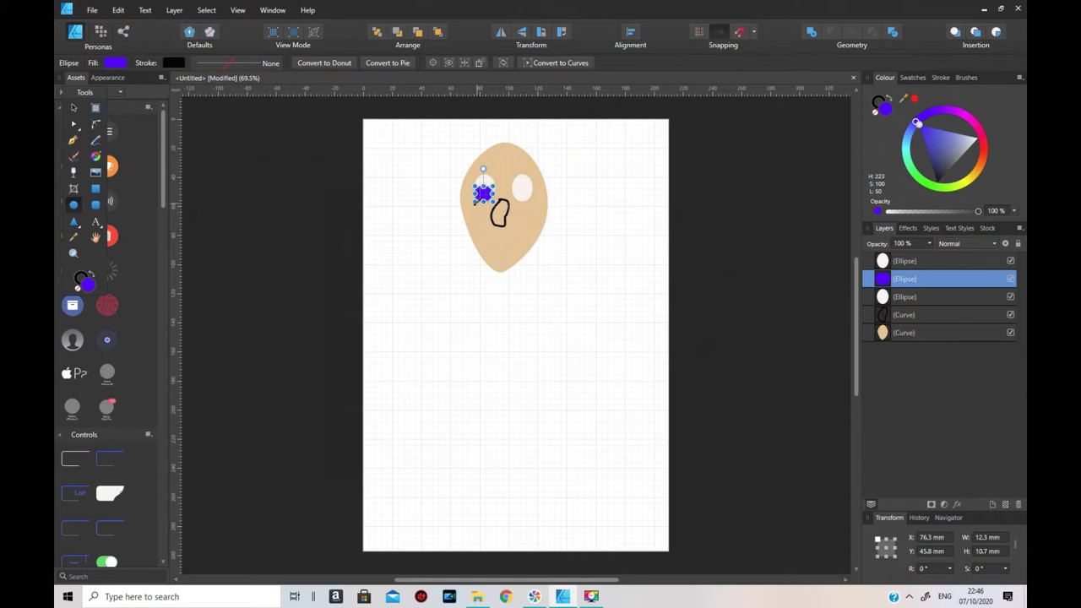
- Copy the violet-blue iris and paste a duplicate of it in place
{"action": "right_click", "coordinate": [483, 193]}
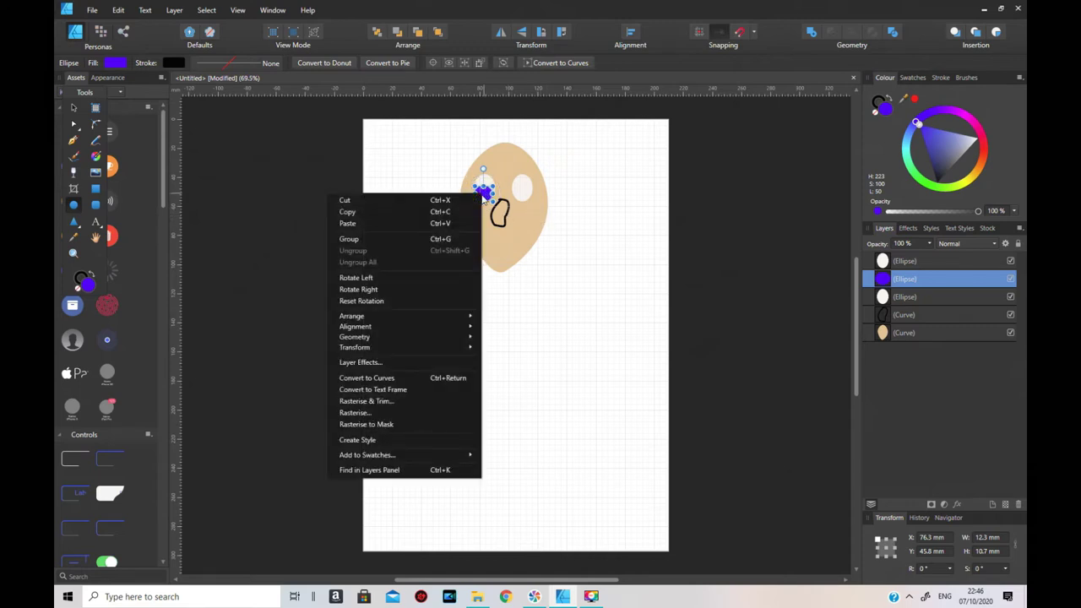
{"action": "left_click", "coordinate": [398, 213]}
{"action": "right_click", "coordinate": [483, 194]}
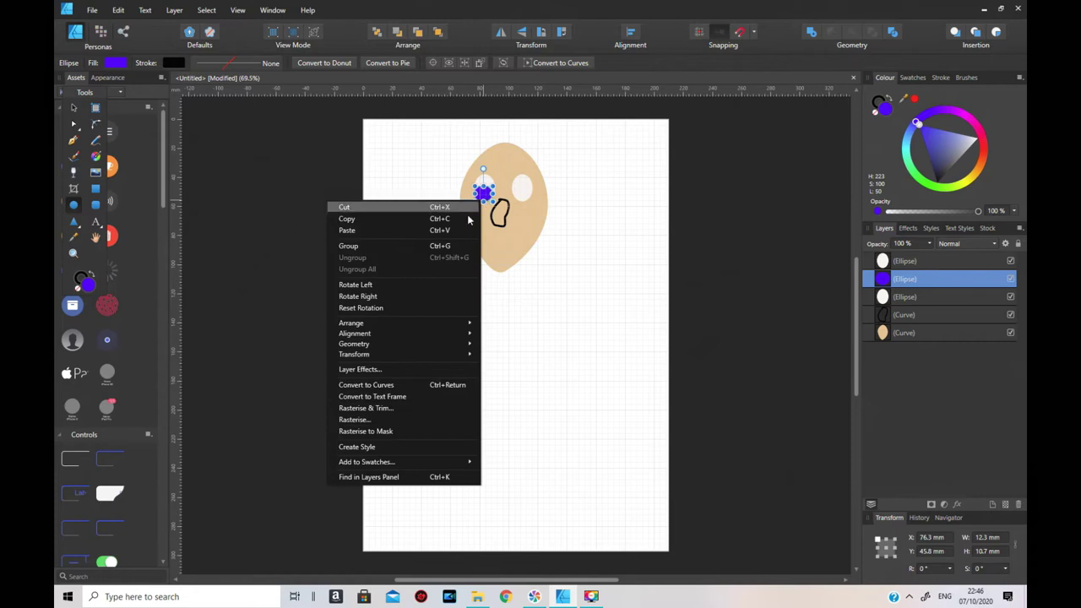
{"action": "left_click", "coordinate": [394, 230]}
{"action": "mouse_move", "coordinate": [484, 196]}
{"action": "left_mouse_down"}
{"action": "mouse_move", "coordinate": [523, 190]}
{"action": "mouse_move", "coordinate": [496, 210]}
{"action": "left_mouse_up"}
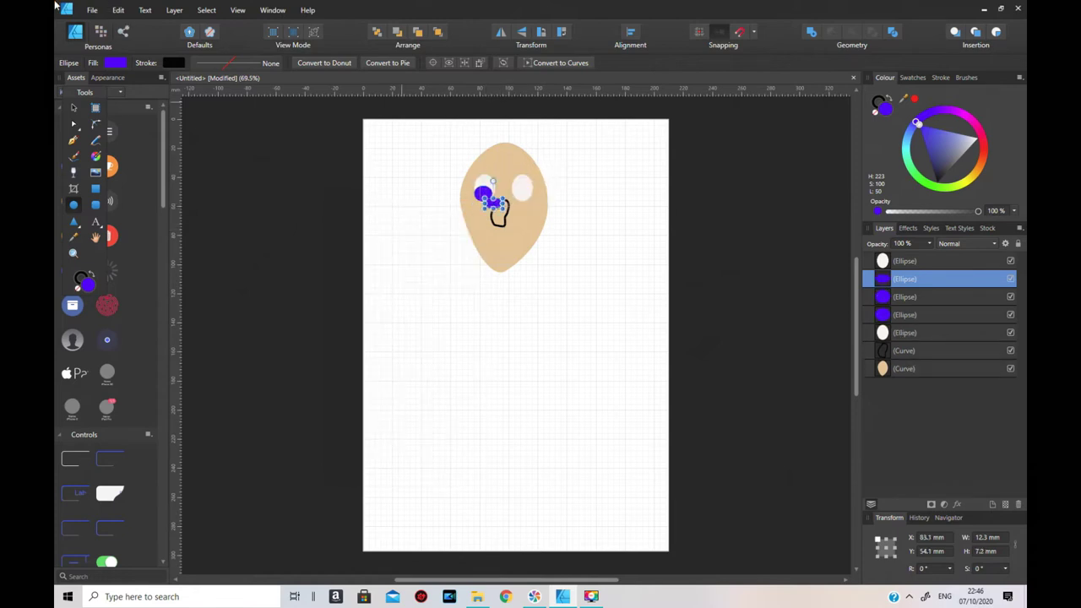
{"action": "left_click", "coordinate": [118, 10]}
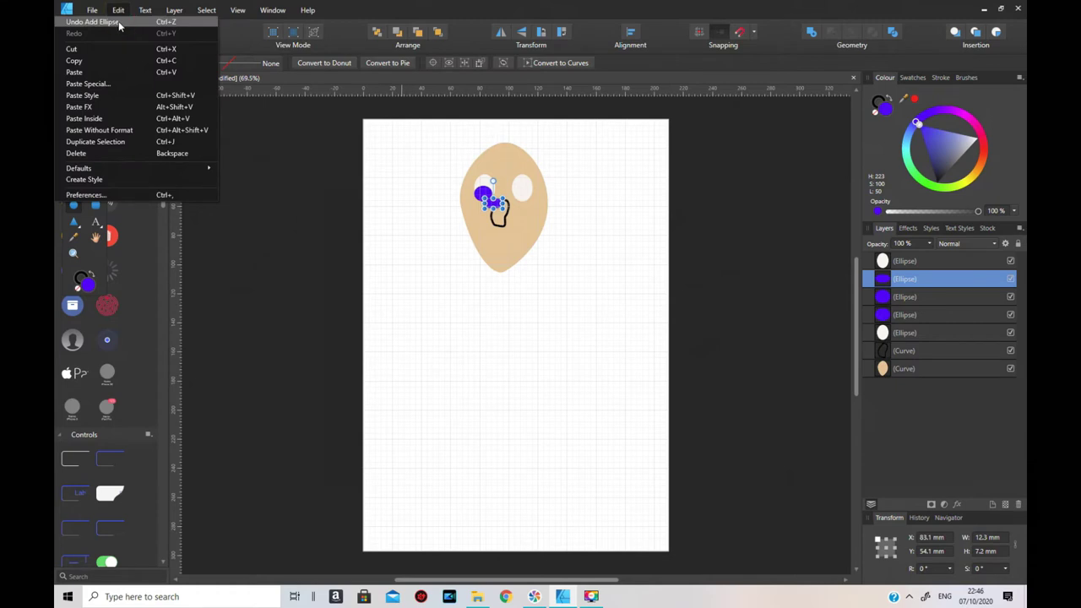
{"action": "left_click", "coordinate": [119, 22]}
{"action": "left_click", "coordinate": [117, 10]}
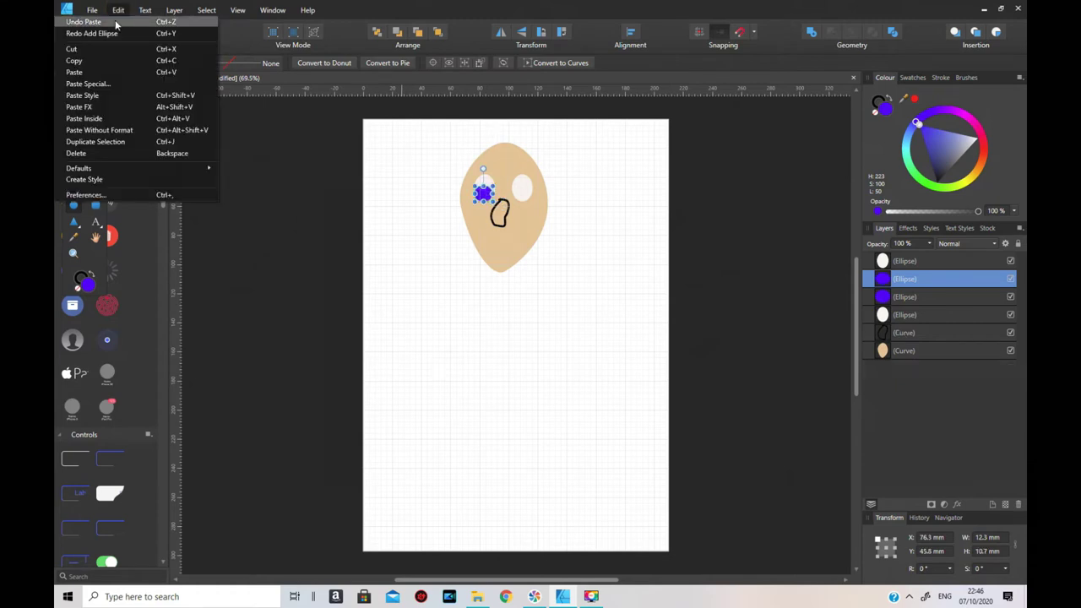
{"action": "mouse_move", "coordinate": [145, 10]}
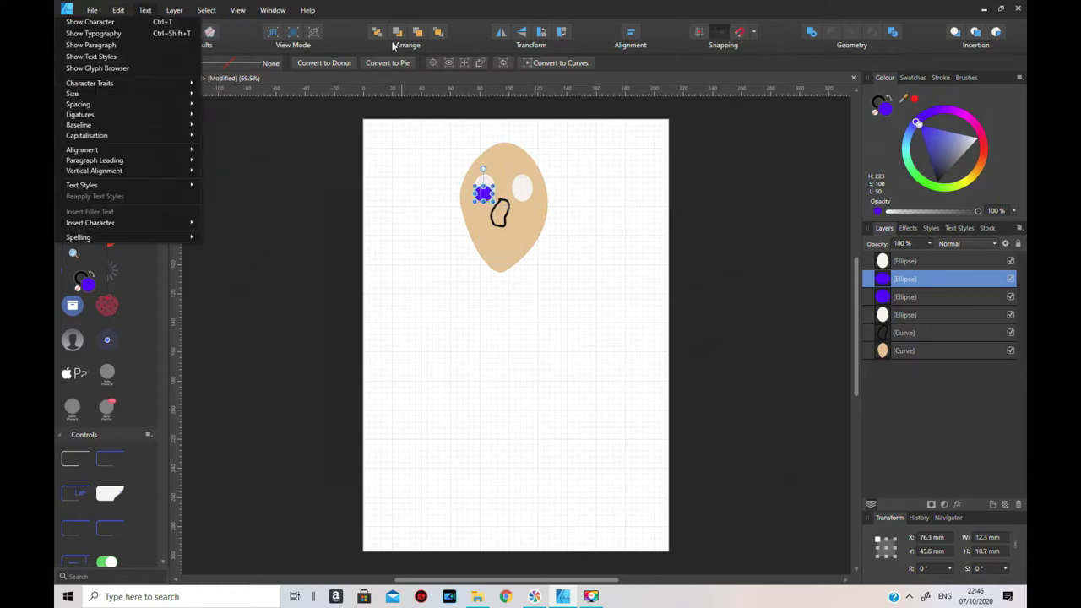
{"action": "left_click", "coordinate": [337, 234]}
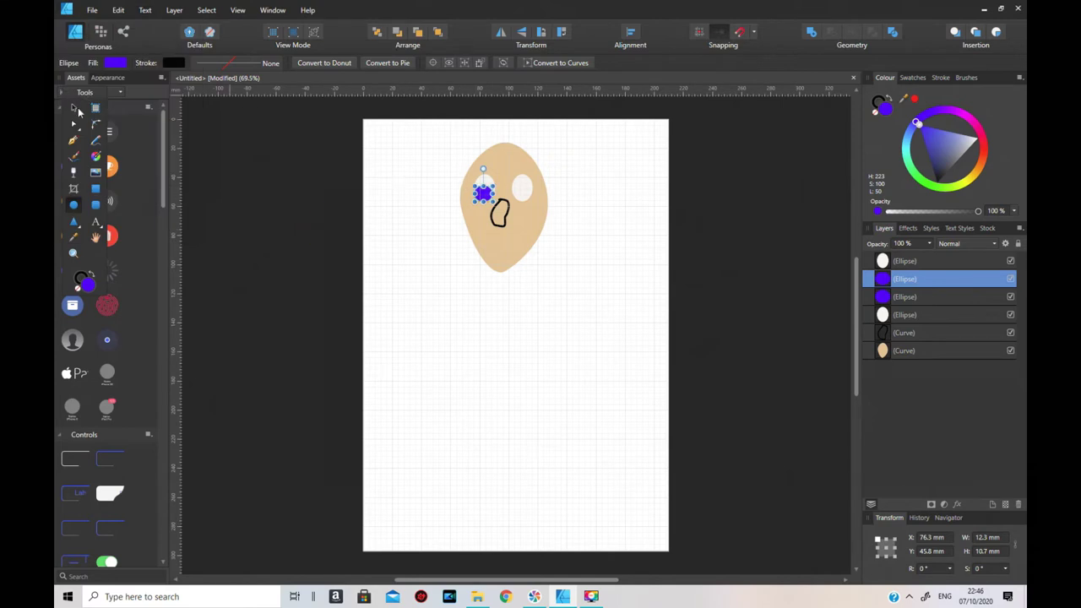
- Move the duplicated iris onto the right eye and bring it in front of the white ellipse
{"action": "left_click", "coordinate": [74, 108]}
{"action": "left_click_drag", "start_coordinate": [483, 193], "coordinate": [528, 199]}
{"action": "right_click", "coordinate": [527, 198]}
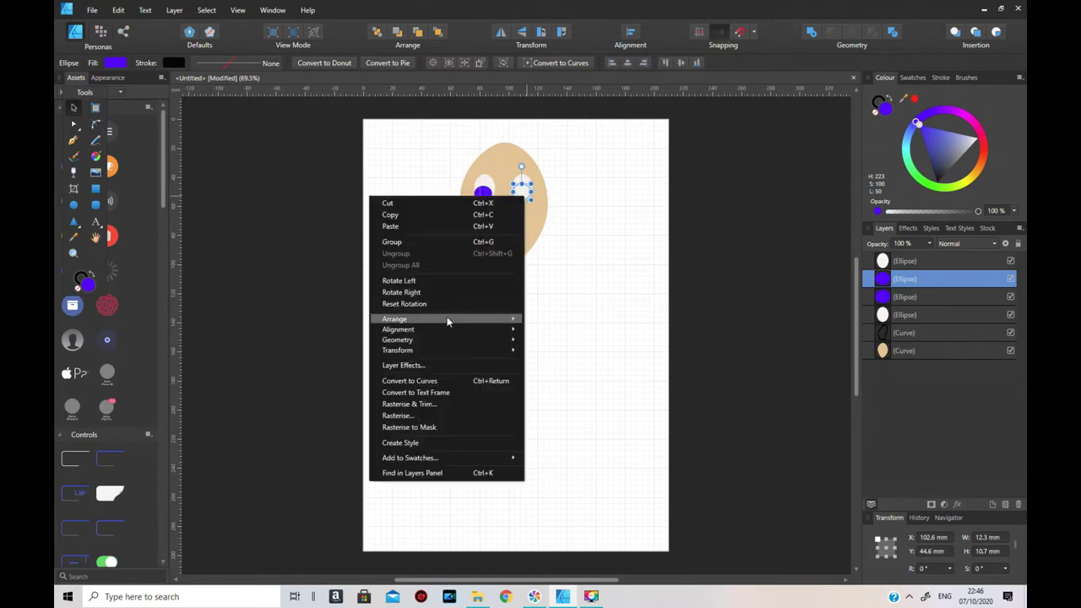
{"action": "mouse_move", "coordinate": [447, 321]}
{"action": "left_click", "coordinate": [322, 326]}
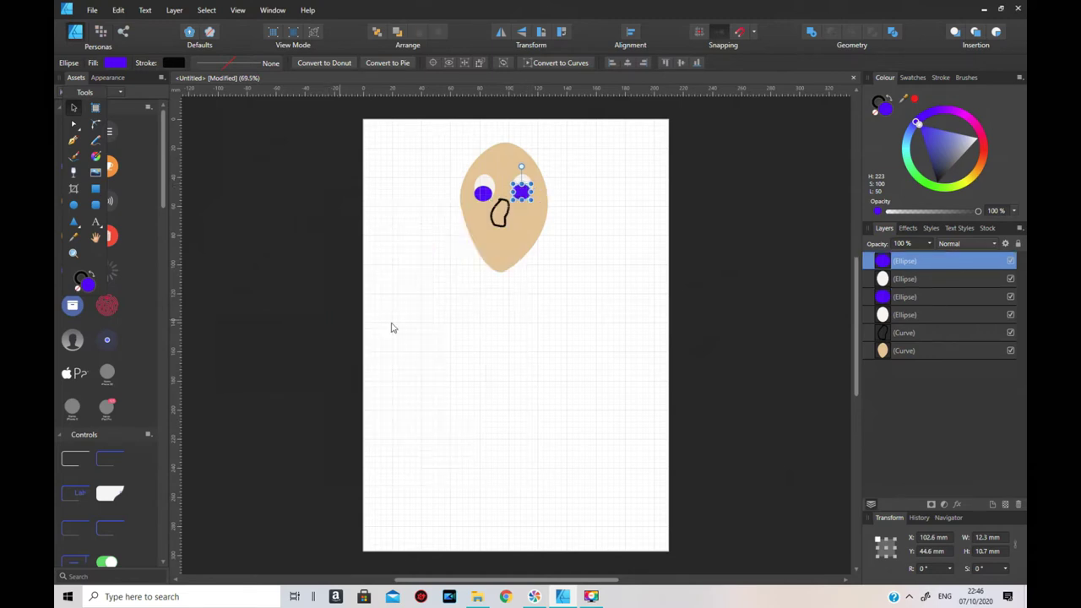
- Nudge the right iris down to Y 45.8 mm so it sits level with the left iris
{"action": "left_click", "coordinate": [716, 369]}
{"action": "left_click", "coordinate": [523, 195]}
{"action": "key", "text": "a"}
{"action": "left_click_drag", "start_coordinate": [524, 198], "coordinate": [523, 194]}
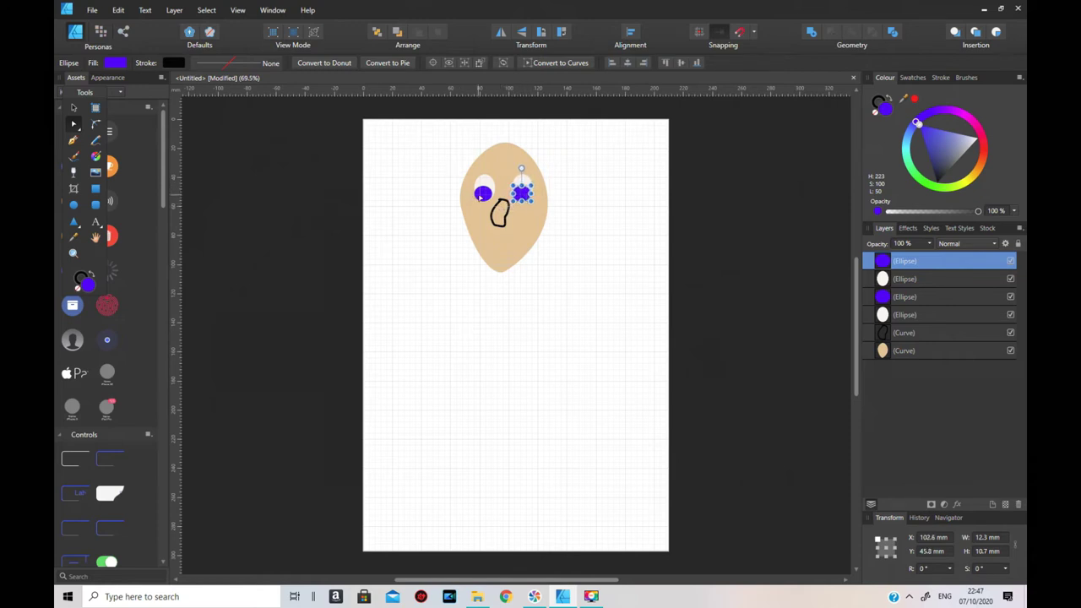
- Paste a duplicate of the left iris in place, fill it near-black, and shrink it to a pupil of about 7 by 5 mm
{"action": "right_click", "coordinate": [487, 195]}
{"action": "left_click", "coordinate": [406, 222]}
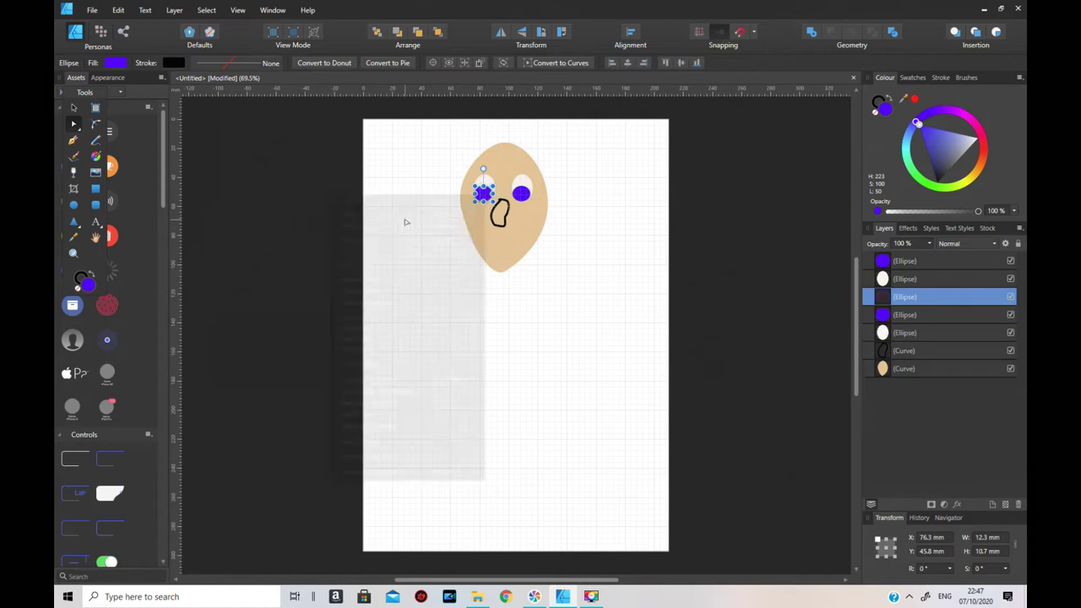
{"action": "left_click", "coordinate": [939, 183]}
{"action": "mouse_move", "coordinate": [474, 185]}
{"action": "left_mouse_down"}
{"action": "mouse_move", "coordinate": [490, 204]}
{"action": "mouse_move", "coordinate": [483, 197]}
{"action": "left_mouse_up"}
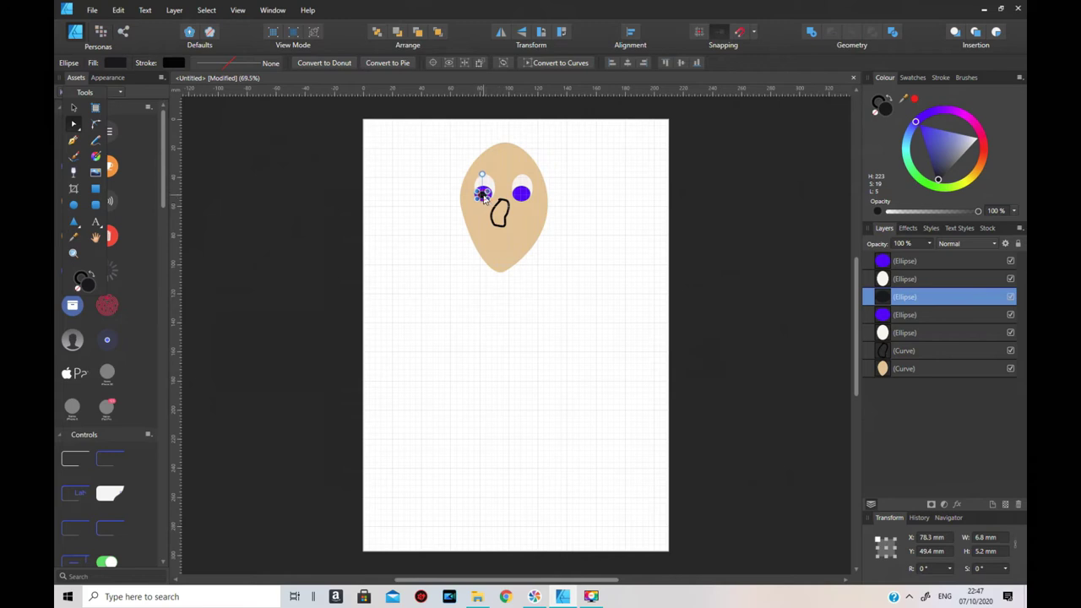
- Copy the left pupil, paste a duplicate, and move it onto the right iris at about X 104.6, Y 48.2 mm
{"action": "right_click", "coordinate": [483, 196]}
{"action": "left_click", "coordinate": [410, 214]}
{"action": "right_click", "coordinate": [483, 196]}
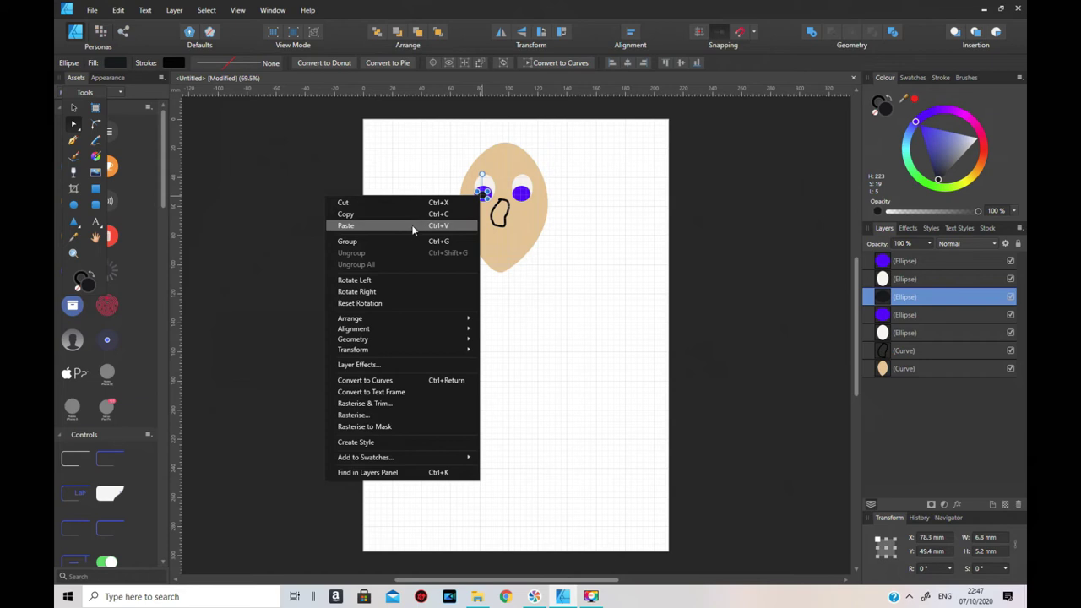
{"action": "left_click", "coordinate": [469, 221]}
{"action": "left_click_drag", "start_coordinate": [484, 196], "coordinate": [521, 197]}
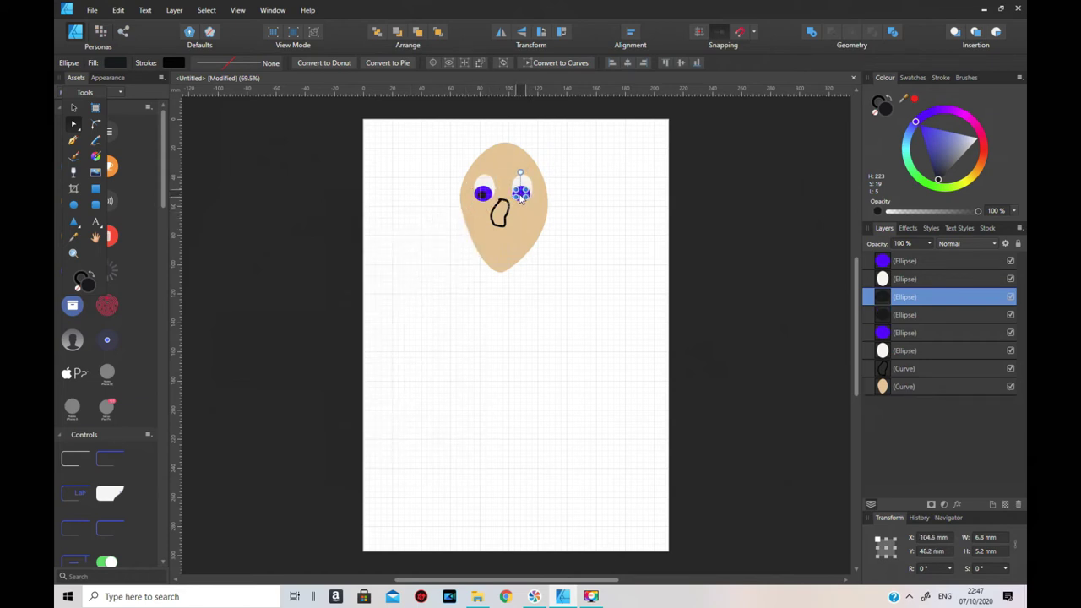
- Bring the right pupil to the front of the stack, above the right iris
{"action": "left_click", "coordinate": [638, 302]}
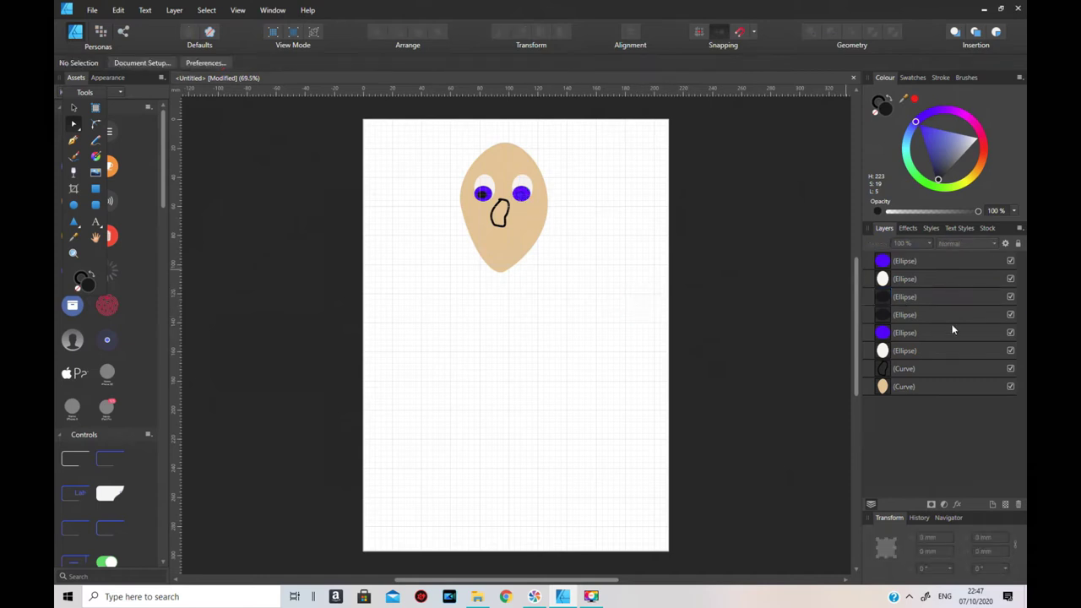
{"action": "left_click", "coordinate": [884, 300]}
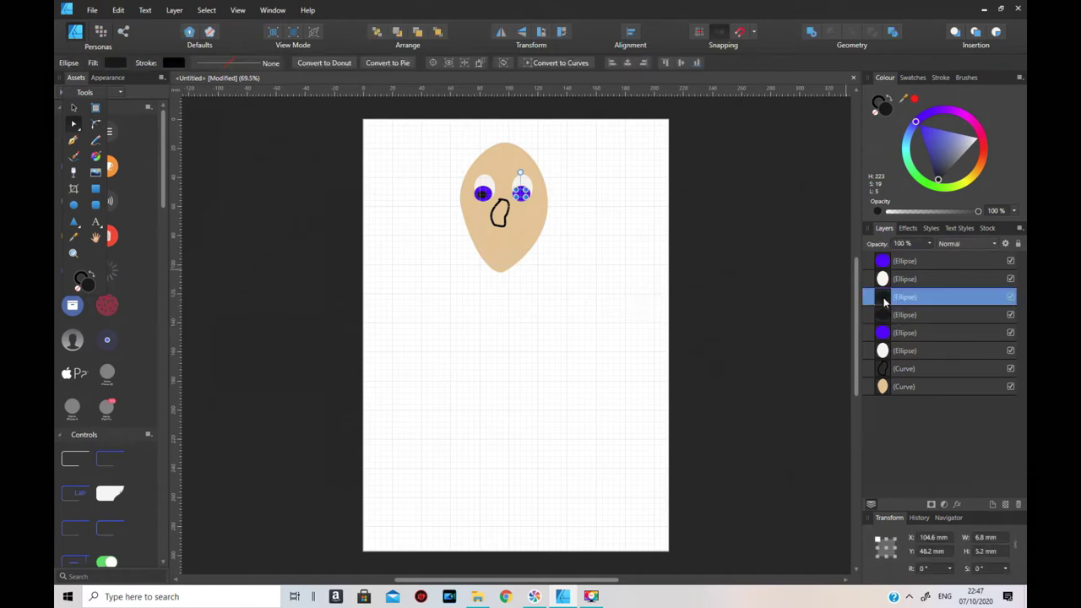
{"action": "right_click", "coordinate": [523, 197]}
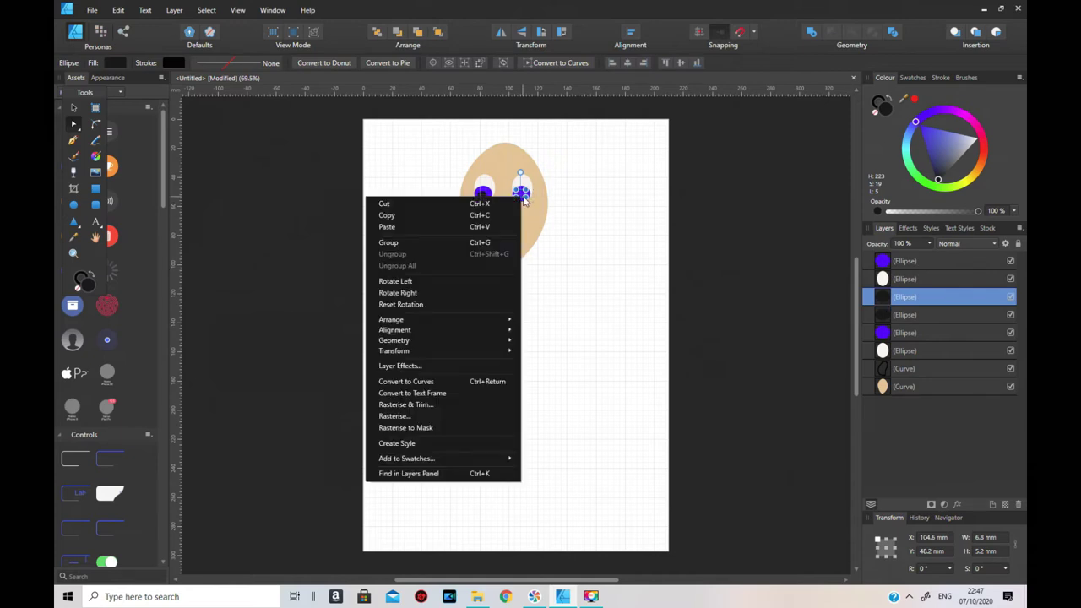
{"action": "mouse_move", "coordinate": [476, 318]}
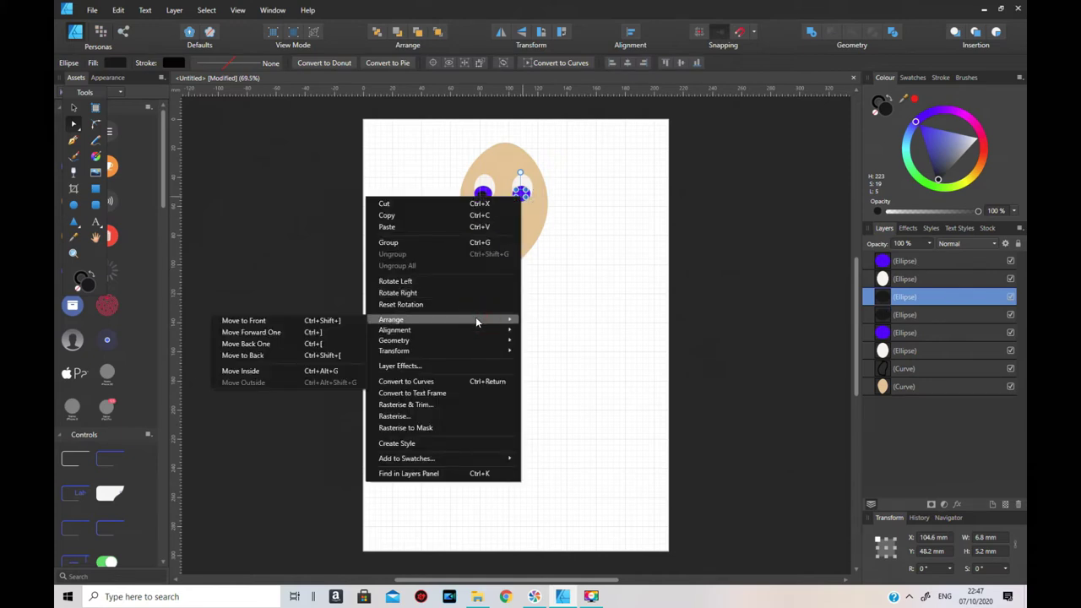
{"action": "left_click", "coordinate": [322, 320]}
{"action": "left_click", "coordinate": [684, 320]}
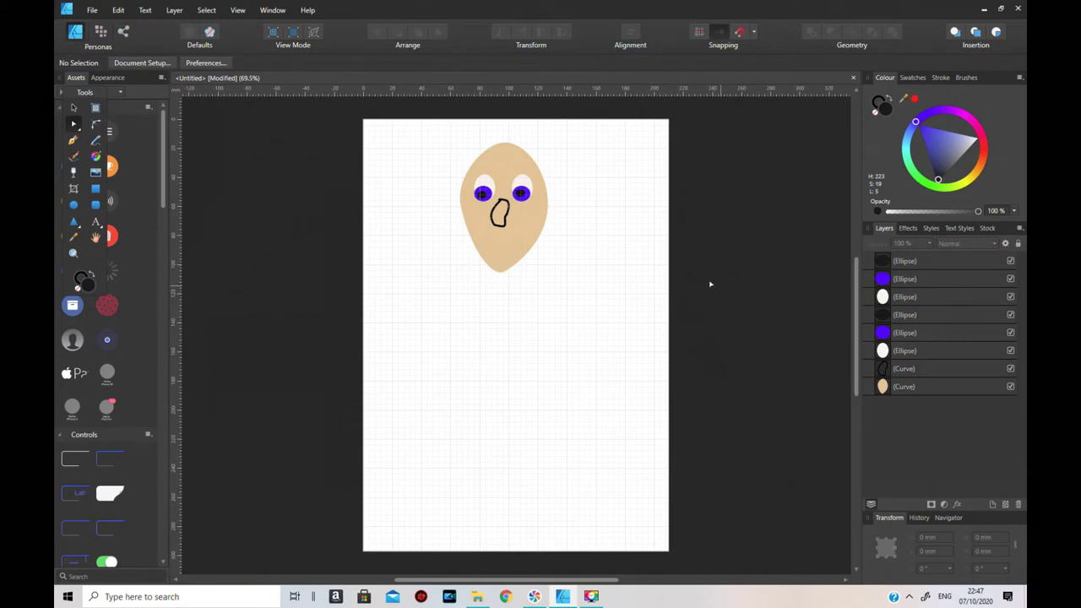
- Paint a V-shaped smiling mouth below the nose and a zigzag fringe across the forehead with the black 16 px vector brush
{"action": "left_click", "coordinate": [73, 158]}
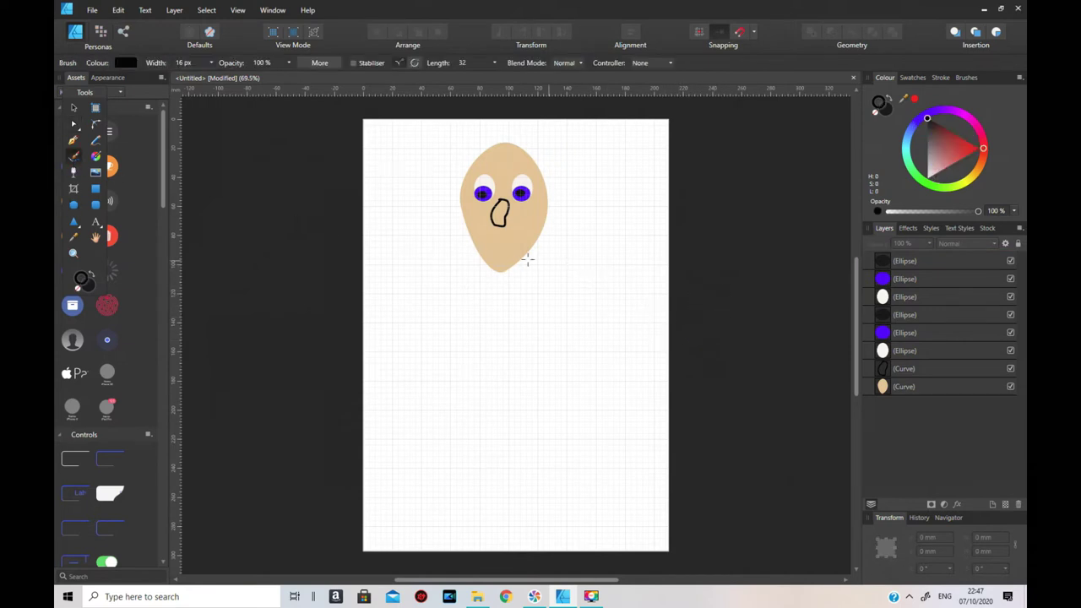
{"action": "mouse_move", "coordinate": [479, 231]}
{"action": "left_mouse_down"}
{"action": "mouse_move", "coordinate": [496, 255]}
{"action": "mouse_move", "coordinate": [513, 226]}
{"action": "mouse_move", "coordinate": [482, 231]}
{"action": "left_mouse_up"}
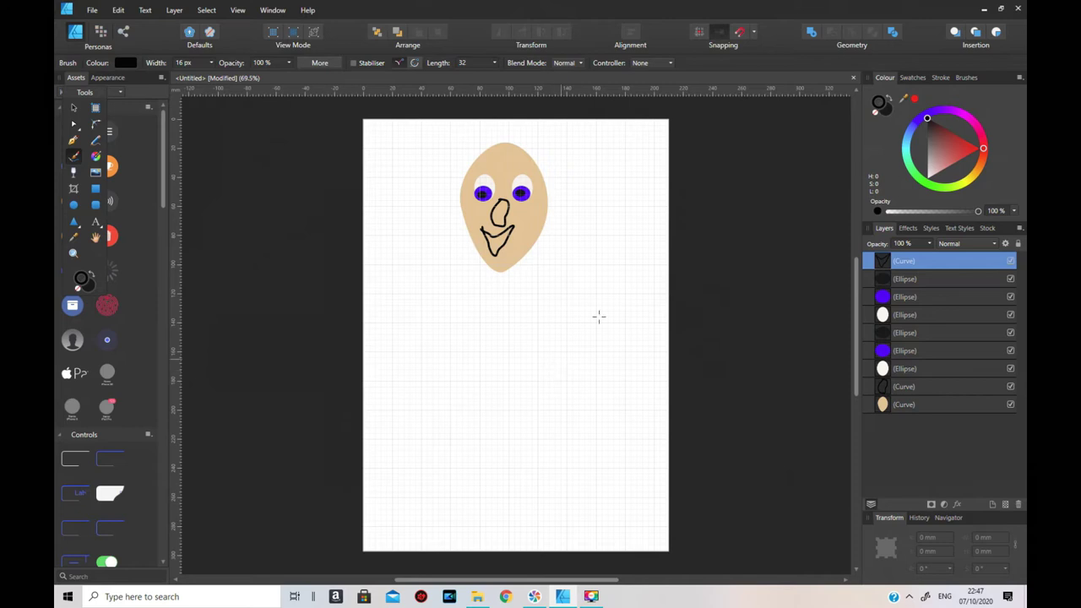
{"action": "mouse_move", "coordinate": [504, 146]}
{"action": "left_mouse_down"}
{"action": "mouse_move", "coordinate": [471, 167]}
{"action": "mouse_move", "coordinate": [505, 146]}
{"action": "mouse_move", "coordinate": [528, 158]}
{"action": "left_mouse_up"}
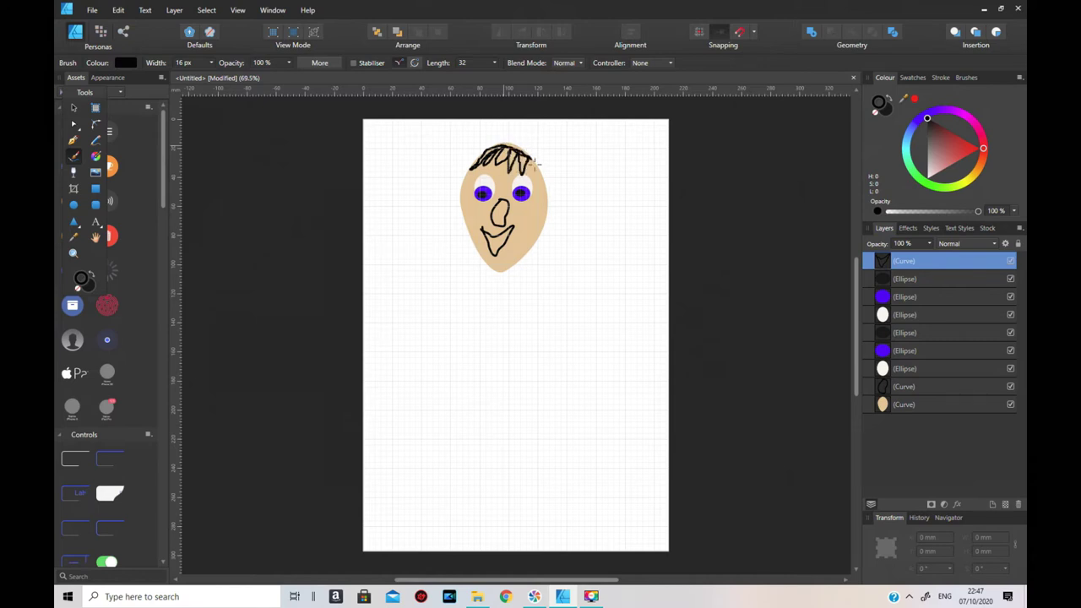
{"action": "left_click_drag", "start_coordinate": [504, 148], "coordinate": [529, 167]}
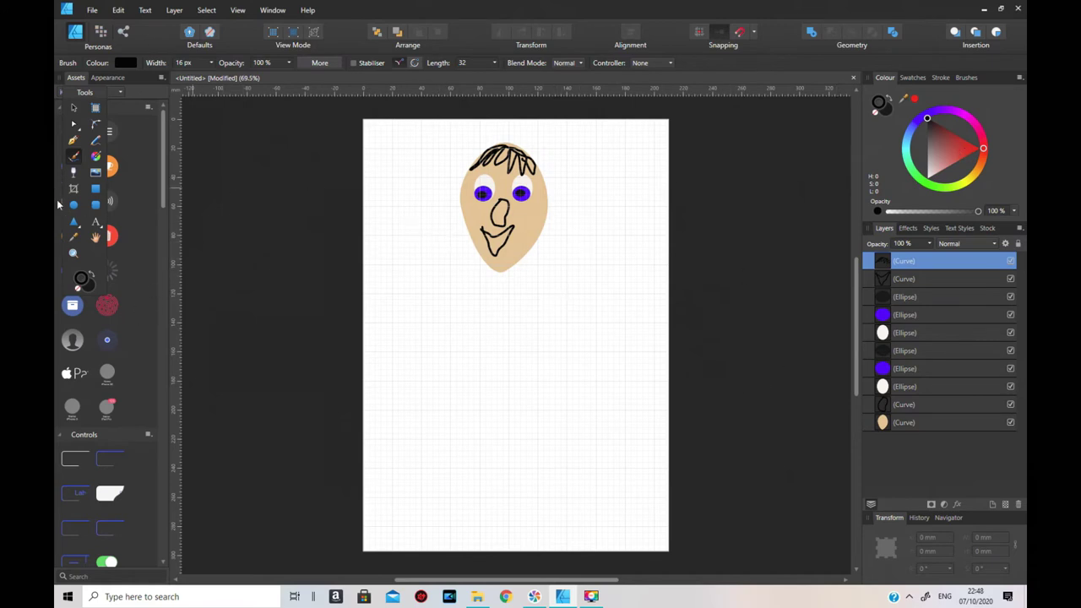
- Select all the face objects and group them
{"action": "left_click", "coordinate": [73, 107]}
{"action": "left_click", "coordinate": [418, 132]}
{"action": "left_click_drag", "start_coordinate": [417, 129], "coordinate": [615, 307]}
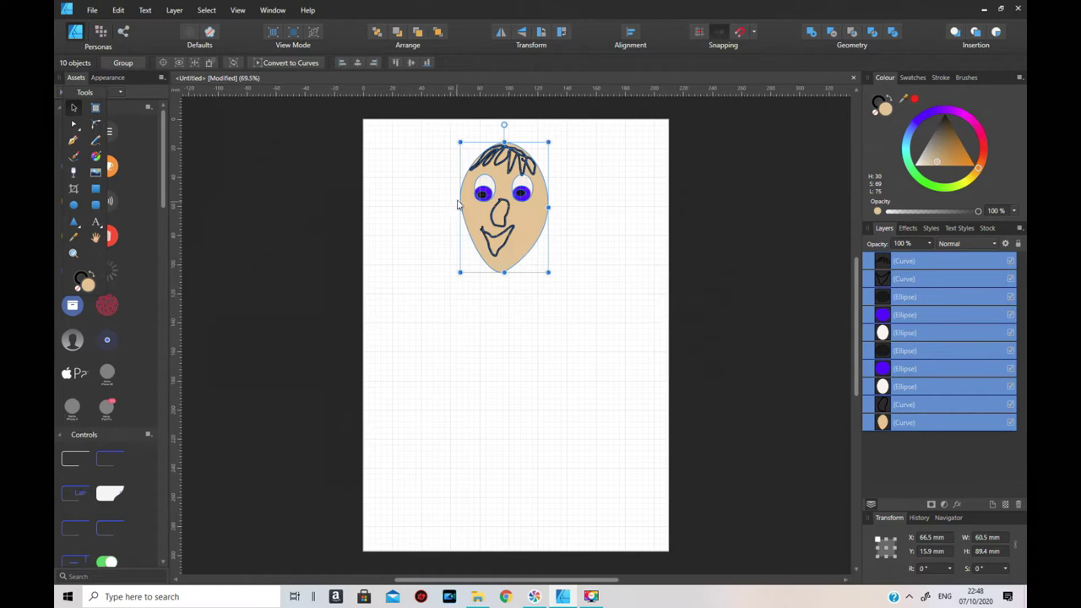
{"action": "right_click", "coordinate": [500, 213]}
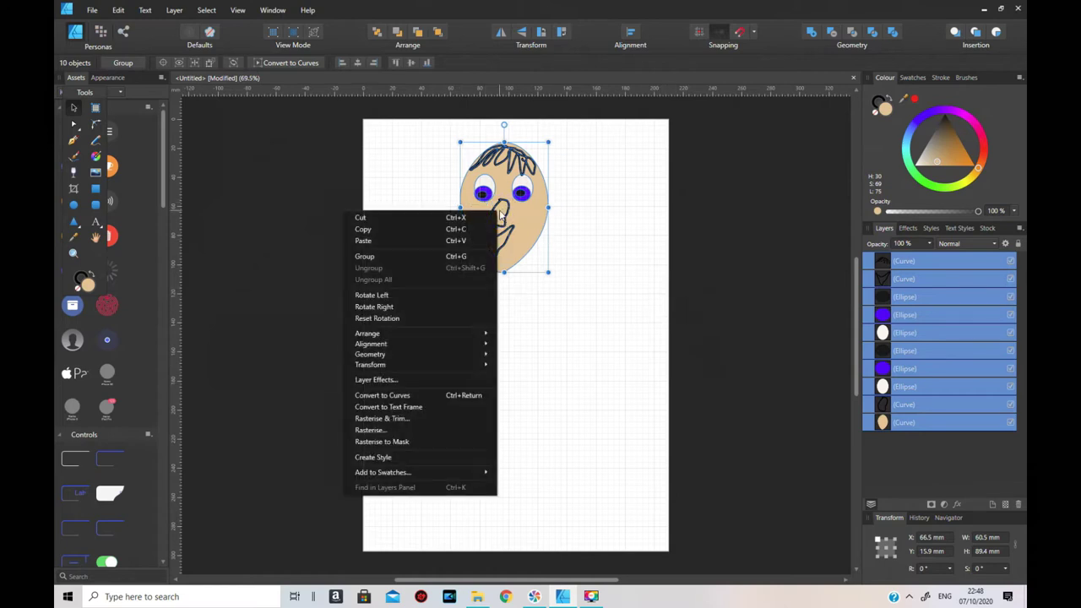
{"action": "left_click", "coordinate": [454, 258]}
- Rename the face group as Head
{"action": "double_click", "coordinate": [904, 261]}
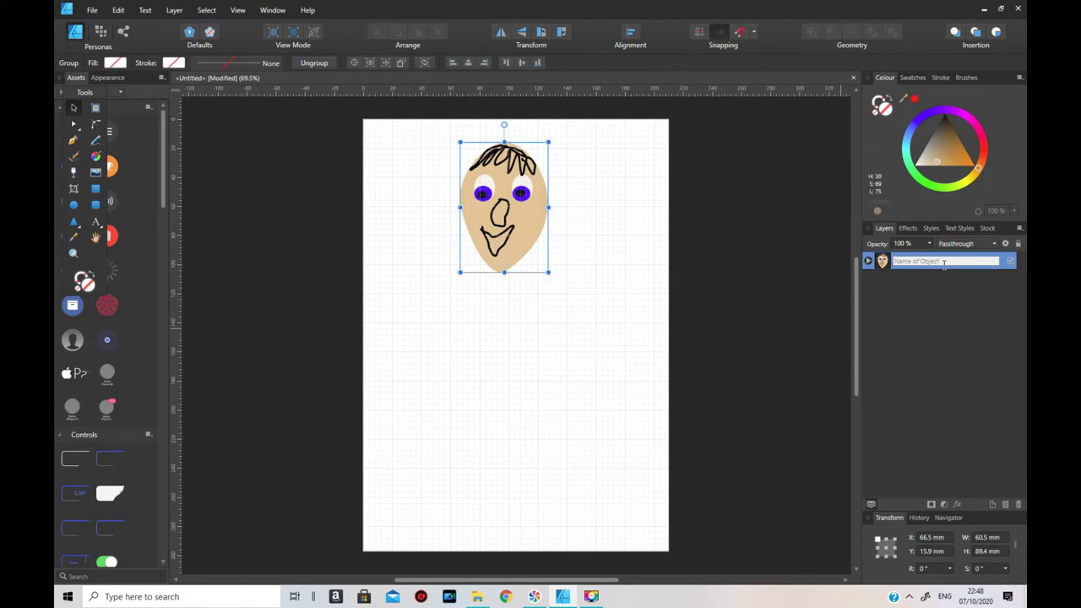
{"action": "type", "text": "F"}
{"action": "key", "text": "Return"}
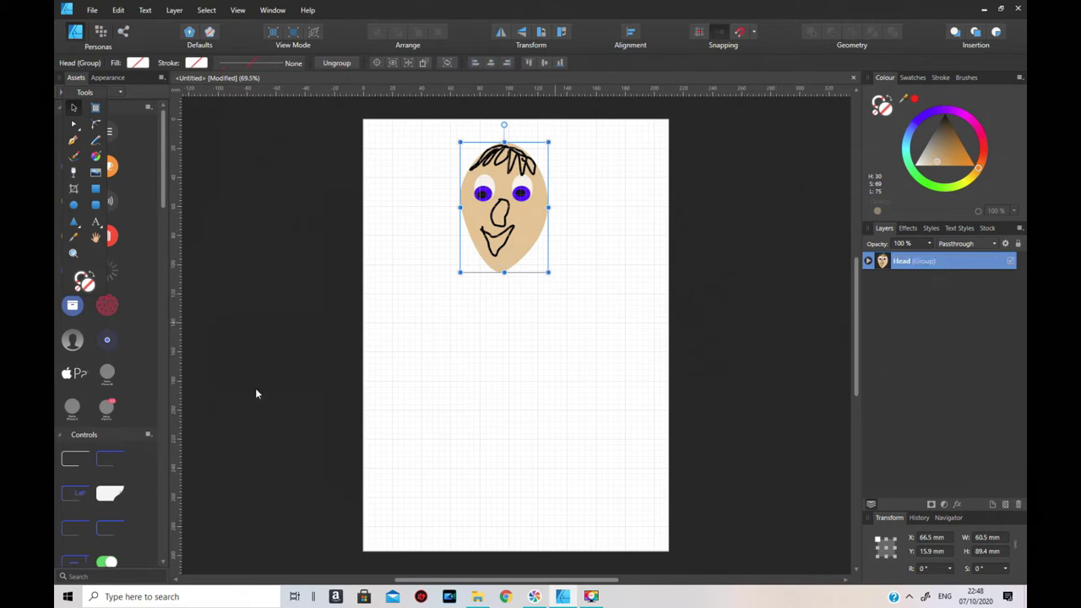
- Draw a rounded-rectangle neck about 13 by 28 mm below the chin and fill it tan (H 30, S 56, L 69)
{"action": "left_click", "coordinate": [97, 205]}
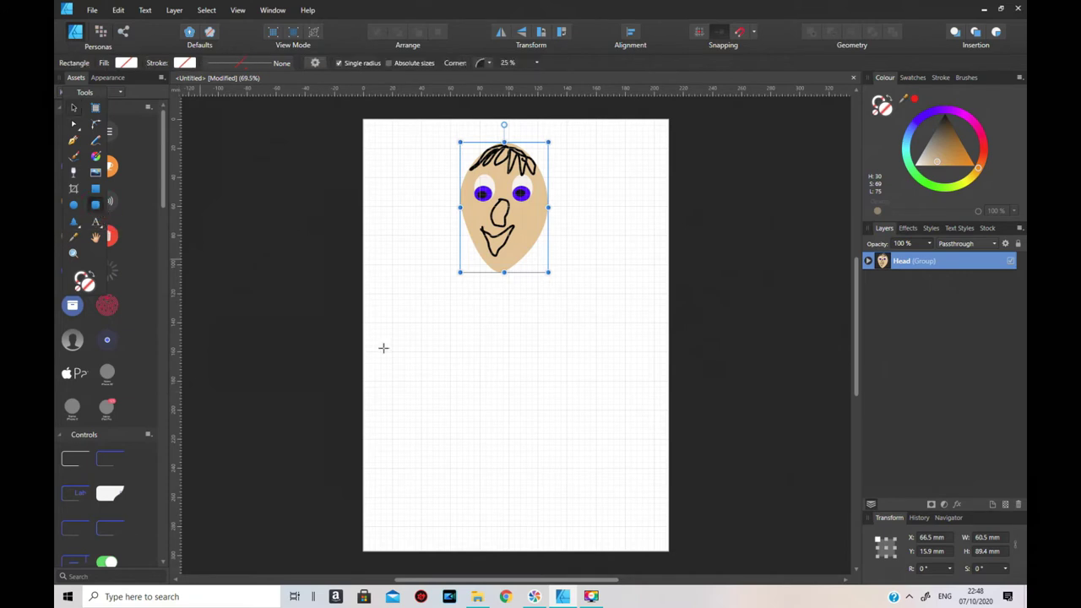
{"action": "left_click_drag", "start_coordinate": [492, 256], "coordinate": [512, 298]}
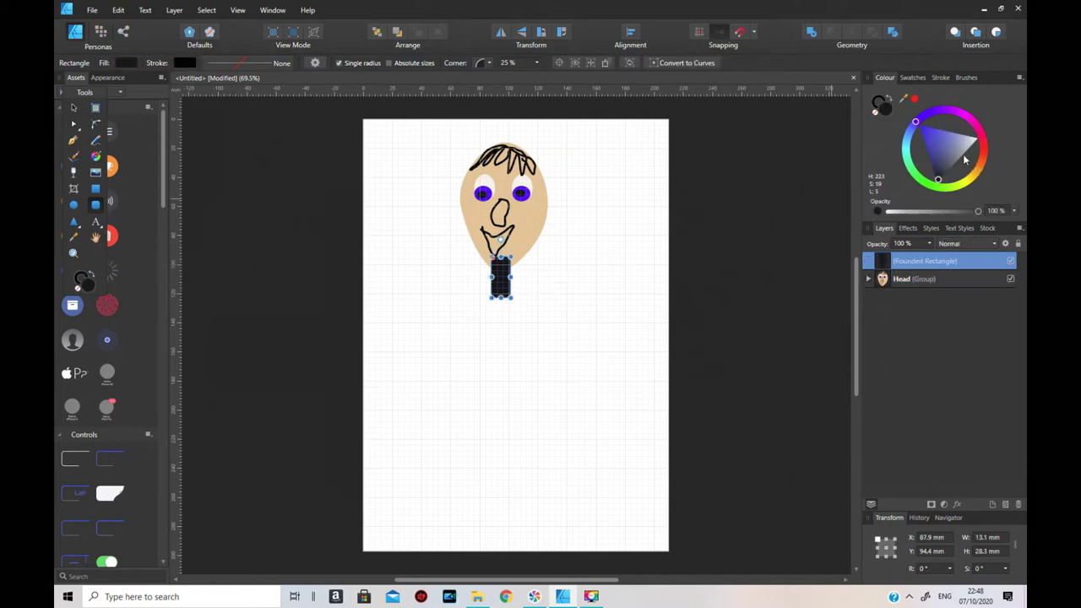
{"action": "left_click", "coordinate": [979, 174]}
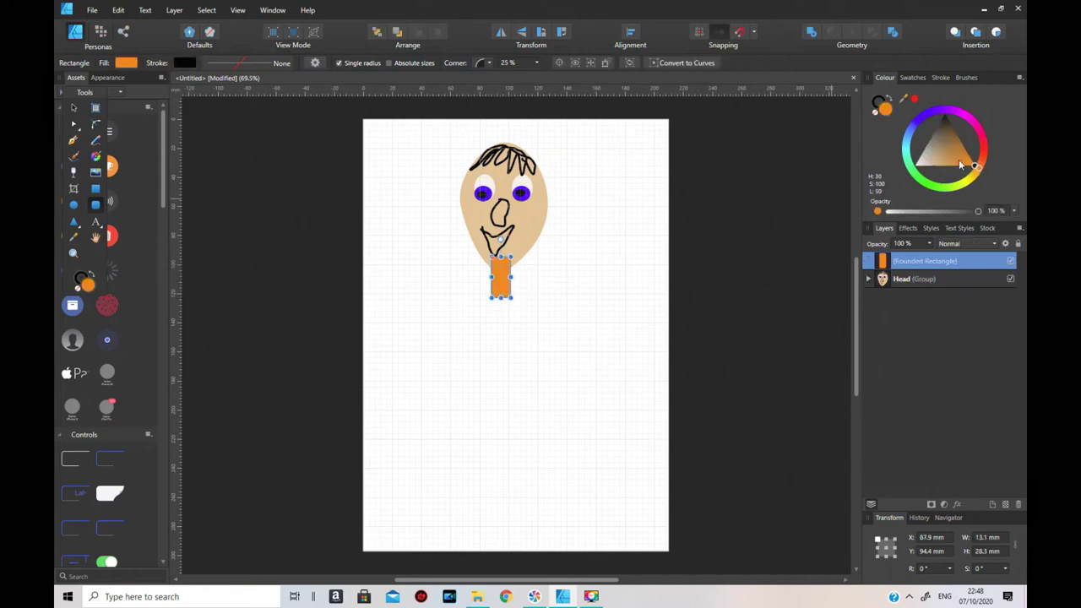
{"action": "left_click_drag", "start_coordinate": [942, 163], "coordinate": [939, 159]}
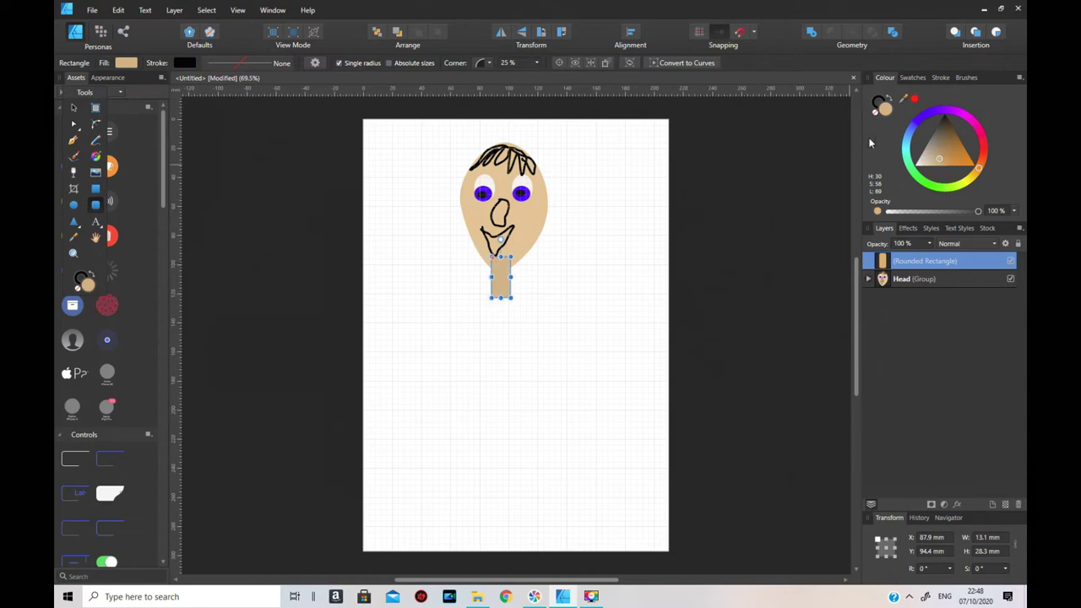
- Give the neck a 0.5 pt outline and send it to the back, behind the head
{"action": "left_click", "coordinate": [941, 77]}
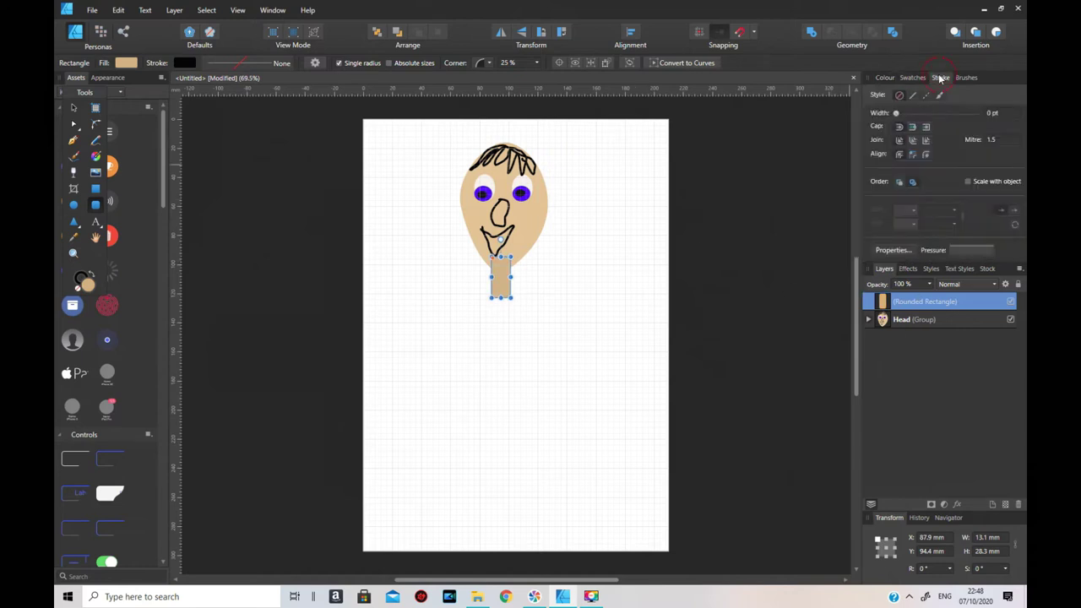
{"action": "left_click_drag", "start_coordinate": [897, 113], "coordinate": [906, 116]}
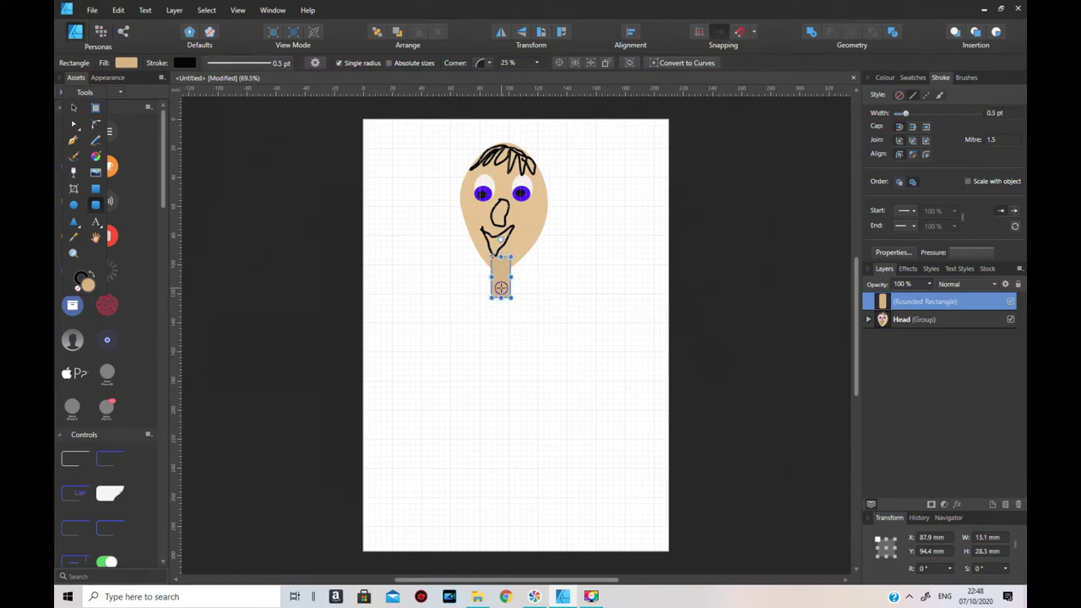
{"action": "right_click", "coordinate": [500, 288]}
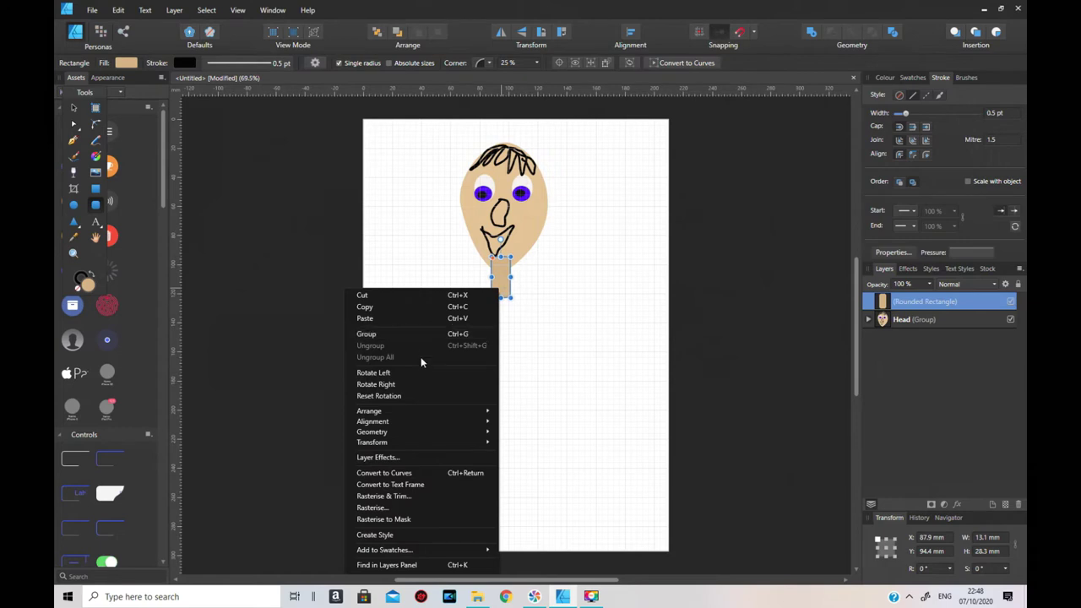
{"action": "mouse_move", "coordinate": [406, 416]}
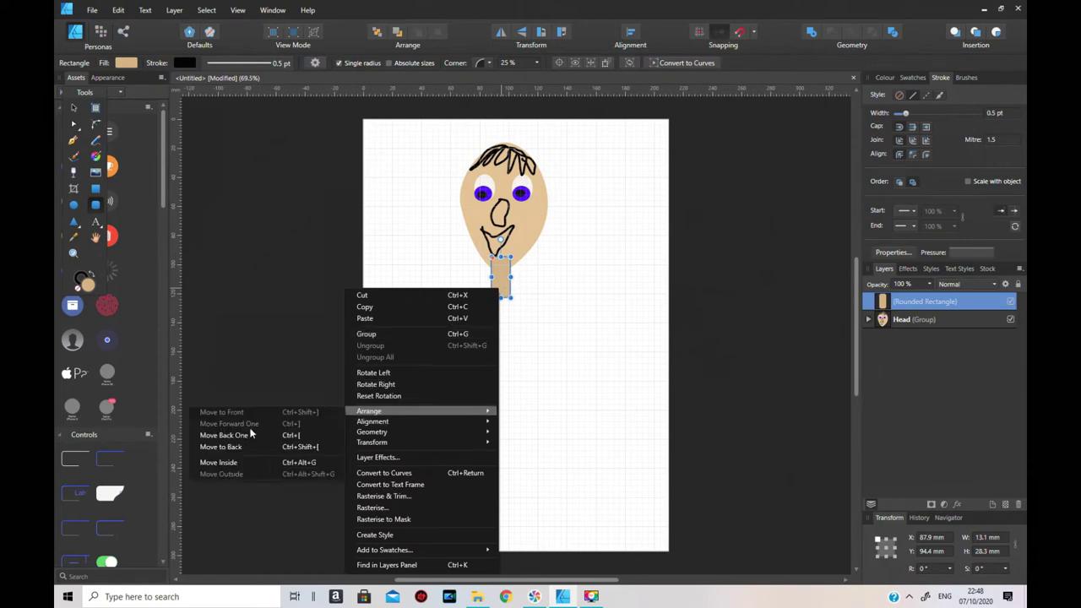
{"action": "left_click", "coordinate": [241, 448]}
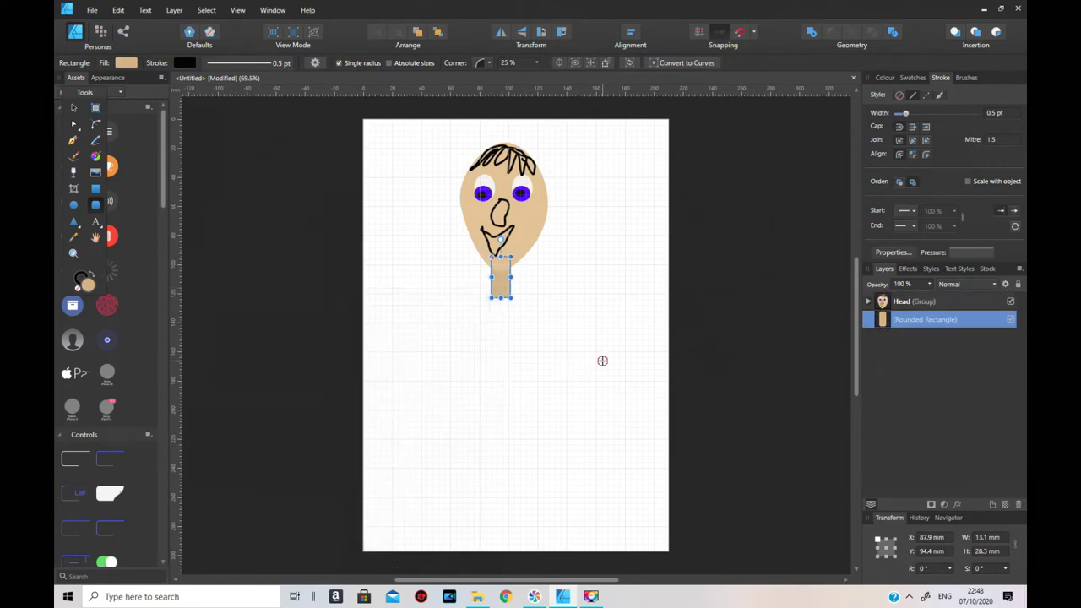
{"action": "left_click", "coordinate": [542, 331]}
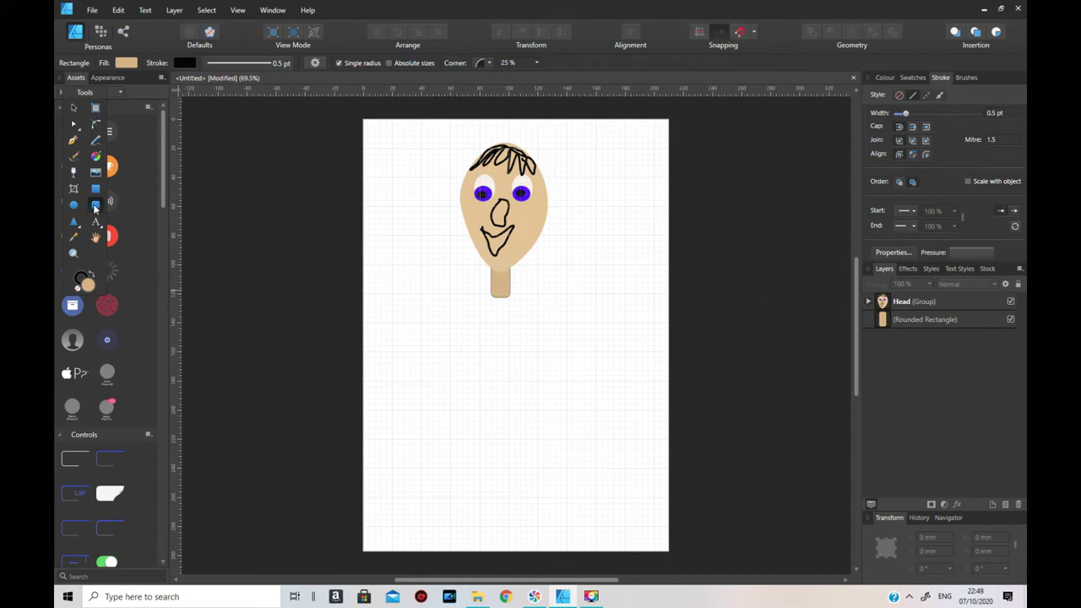
- Draw a rounded-rectangle torso over the lower part of the neck and resize it to about 59 by 64 mm
{"action": "mouse_move", "coordinate": [467, 272]}
{"action": "left_mouse_down"}
{"action": "mouse_move", "coordinate": [495, 355]}
{"action": "mouse_move", "coordinate": [555, 386]}
{"action": "mouse_move", "coordinate": [539, 419]}
{"action": "left_mouse_up"}
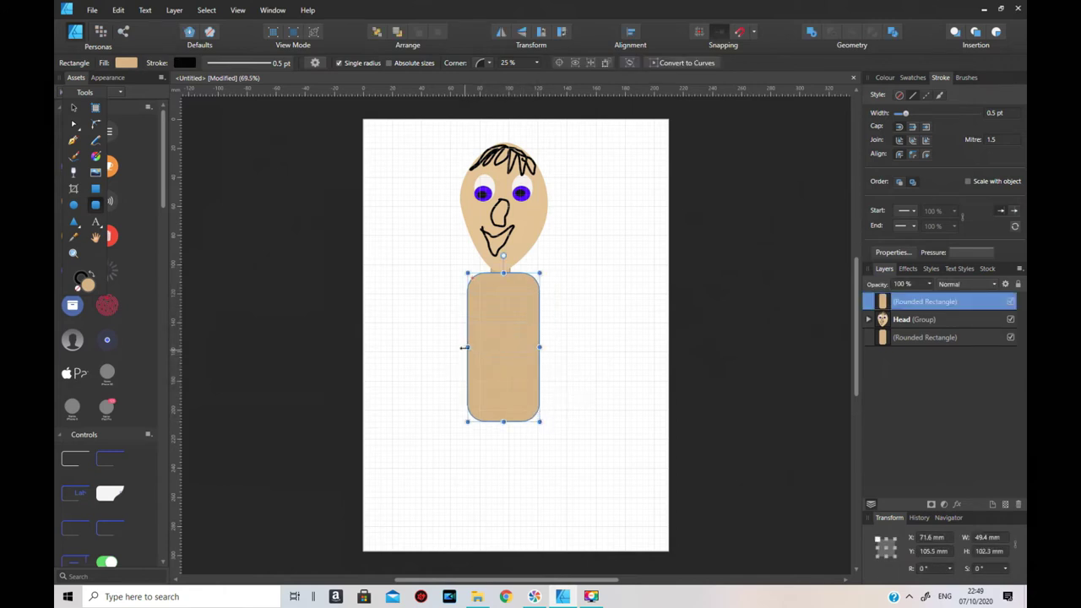
{"action": "left_click_drag", "start_coordinate": [464, 347], "coordinate": [463, 348]}
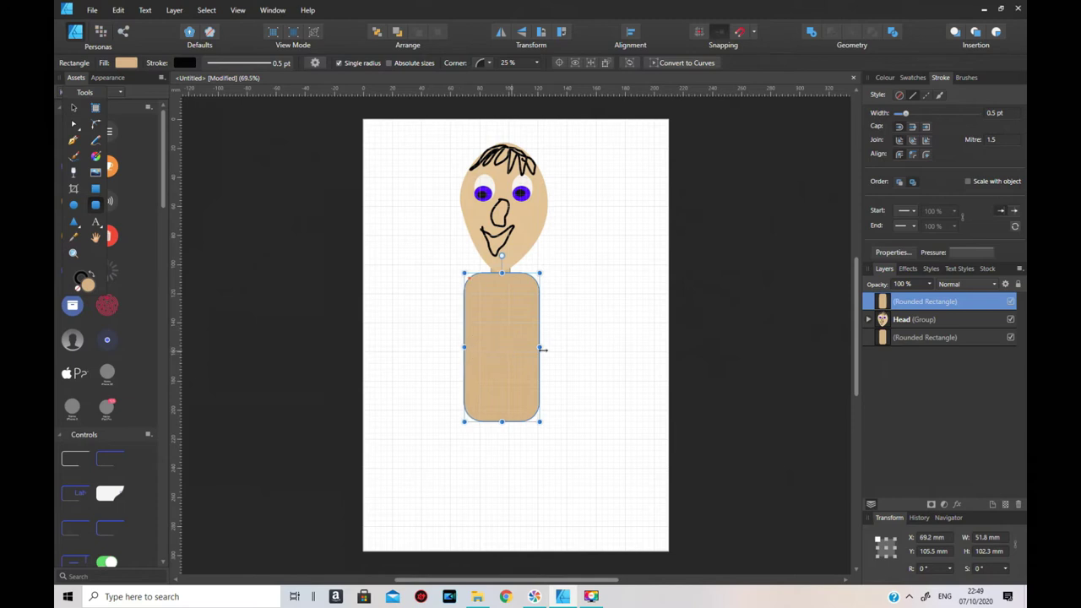
{"action": "mouse_move", "coordinate": [537, 348]}
{"action": "left_mouse_down"}
{"action": "mouse_move", "coordinate": [549, 348]}
{"action": "mouse_move", "coordinate": [544, 359]}
{"action": "left_mouse_up"}
{"action": "left_click_drag", "start_coordinate": [464, 347], "coordinate": [459, 347]}
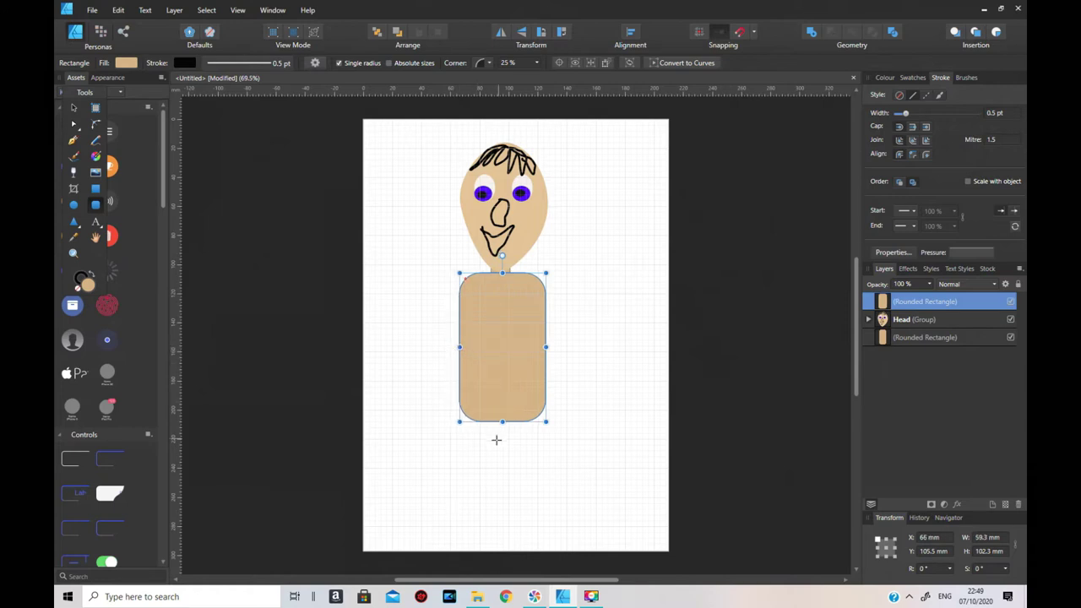
{"action": "left_click_drag", "start_coordinate": [502, 420], "coordinate": [502, 365]}
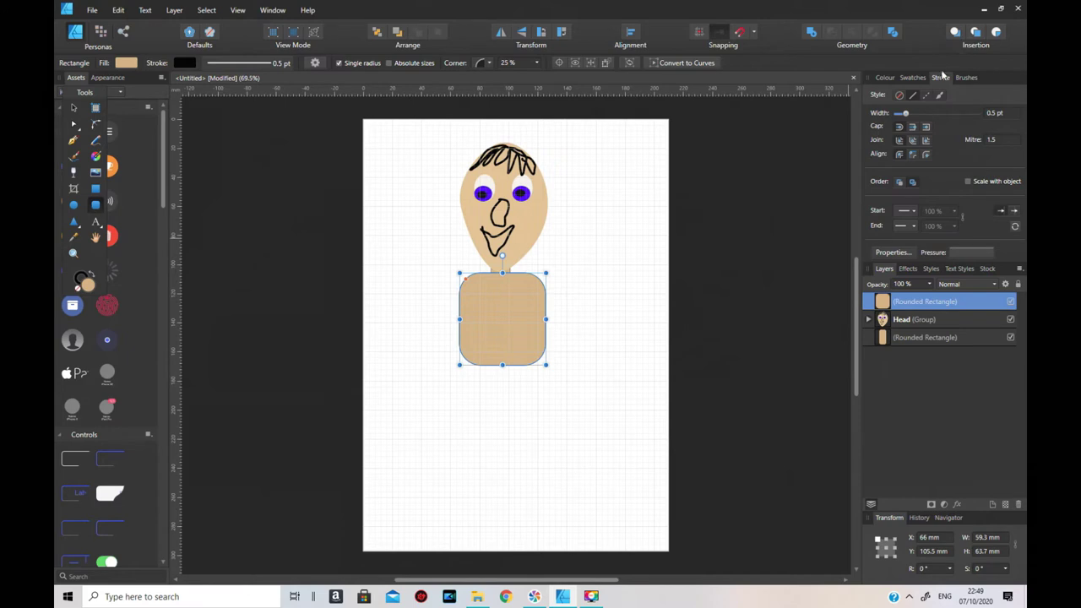
- Fill the torso red (H 358, S 77, L 50) and shift it slightly down to Y 107.5 mm
{"action": "left_click", "coordinate": [893, 80]}
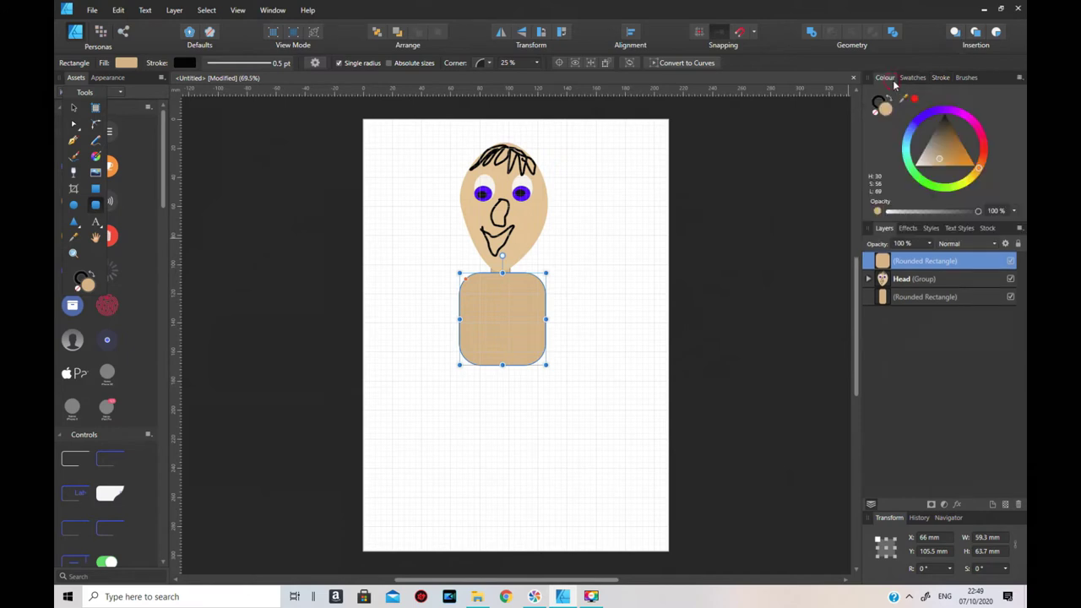
{"action": "left_click", "coordinate": [985, 149]}
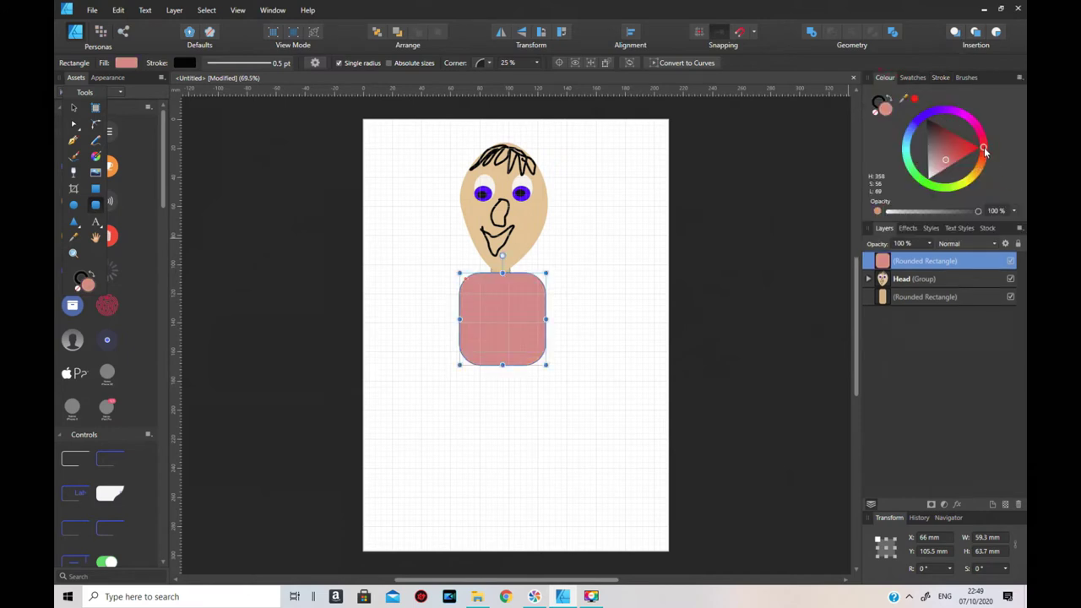
{"action": "left_click", "coordinate": [968, 150]}
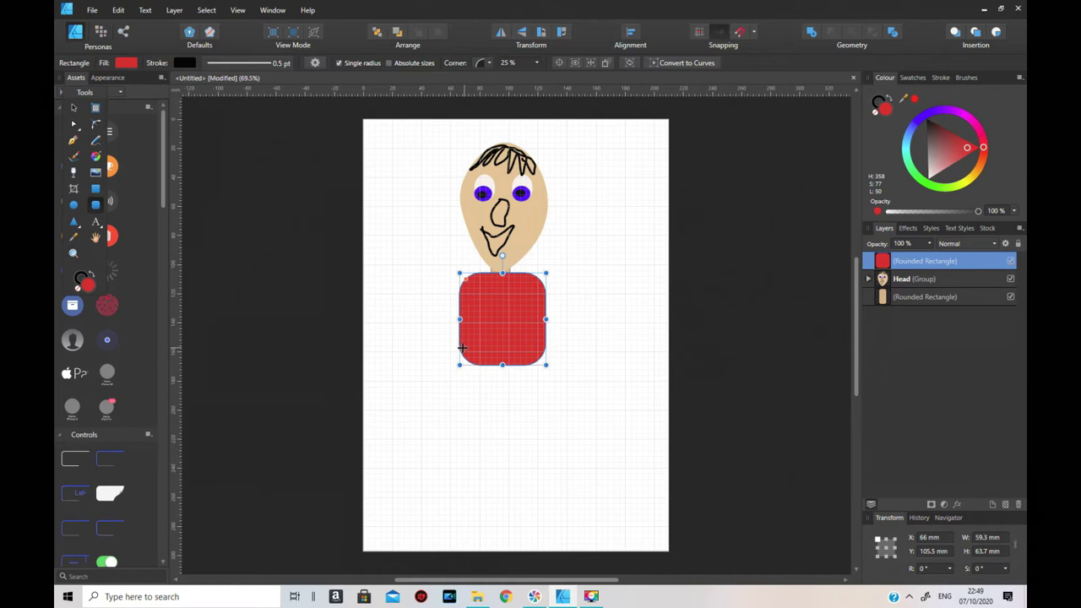
{"action": "mouse_move", "coordinate": [457, 343]}
{"action": "left_mouse_down"}
{"action": "mouse_move", "coordinate": [462, 386]}
{"action": "mouse_move", "coordinate": [459, 350]}
{"action": "left_mouse_up"}
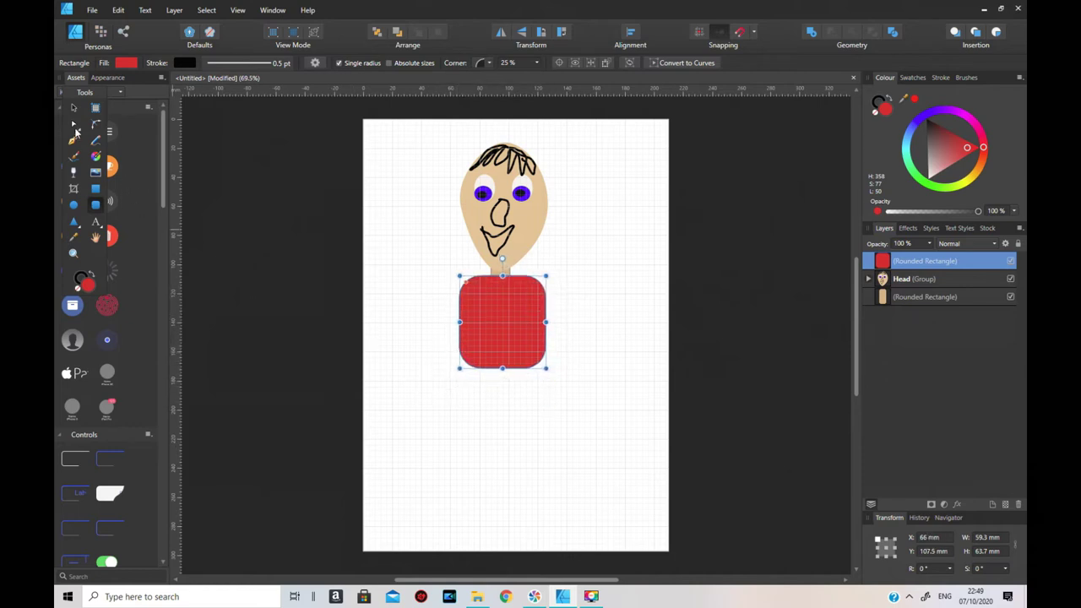
- Draw a rectangle for the hips over the torso's lower part and resize it to the torso's width, about 60 by 41 mm
{"action": "left_click", "coordinate": [74, 108]}
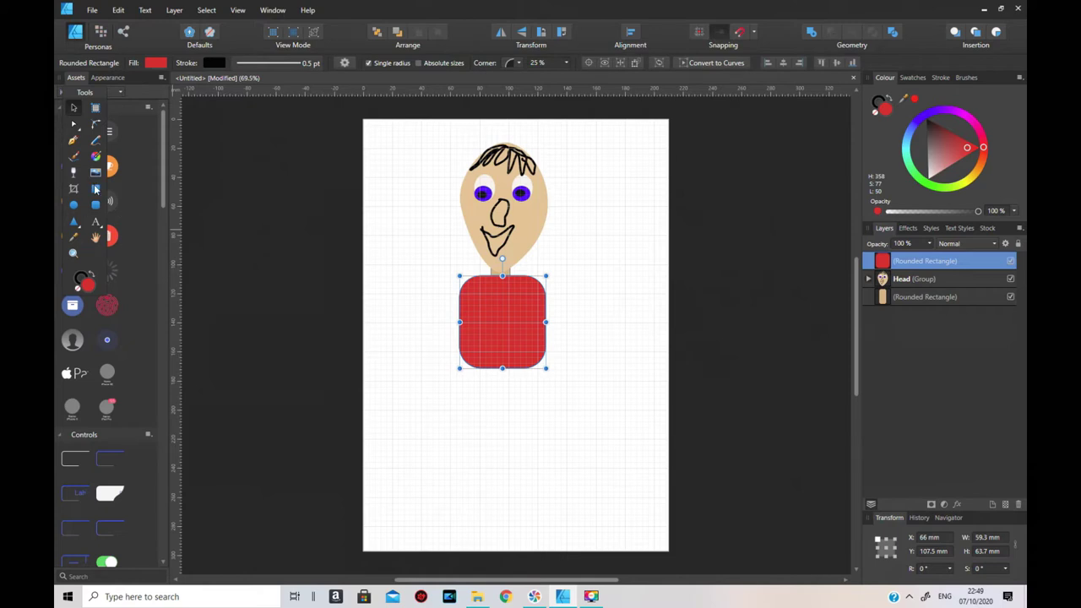
{"action": "left_click", "coordinate": [96, 189]}
{"action": "left_click_drag", "start_coordinate": [452, 338], "coordinate": [546, 436]}
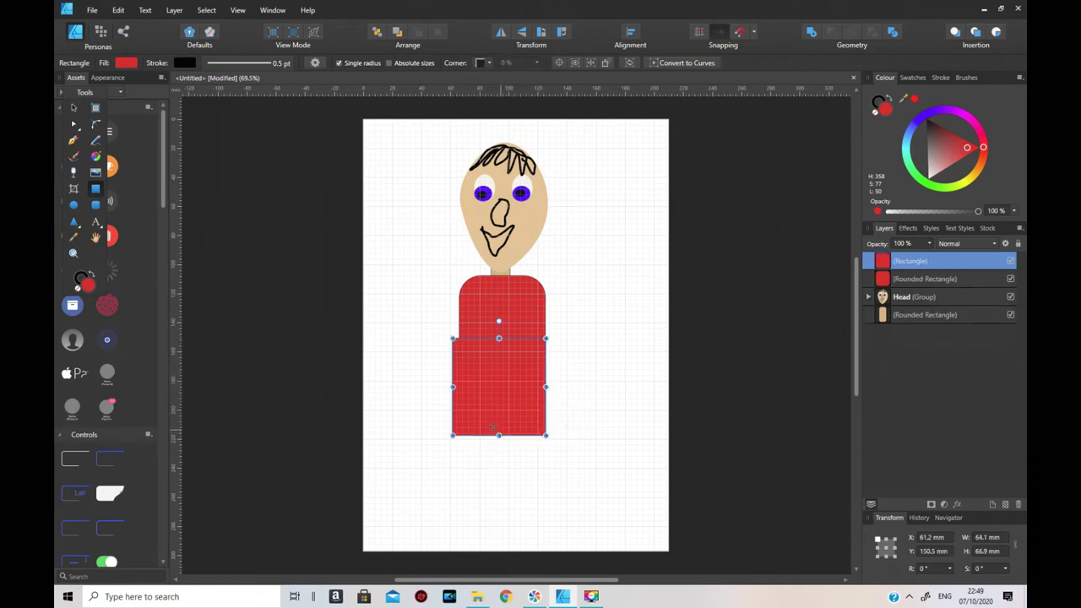
{"action": "left_click_drag", "start_coordinate": [452, 387], "coordinate": [457, 387]}
{"action": "left_click_drag", "start_coordinate": [503, 436], "coordinate": [508, 415]}
{"action": "left_click_drag", "start_coordinate": [502, 338], "coordinate": [502, 354]}
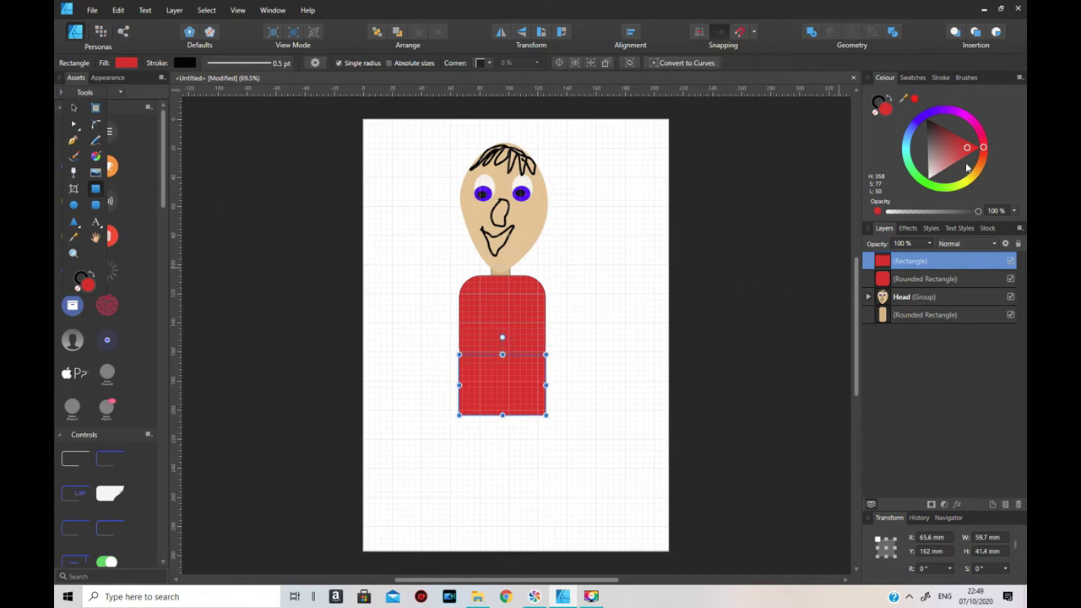
- Fill the hip rectangle blue-violet and extend its top edge slightly up to Y 161.6 mm
{"action": "left_click", "coordinate": [927, 126]}
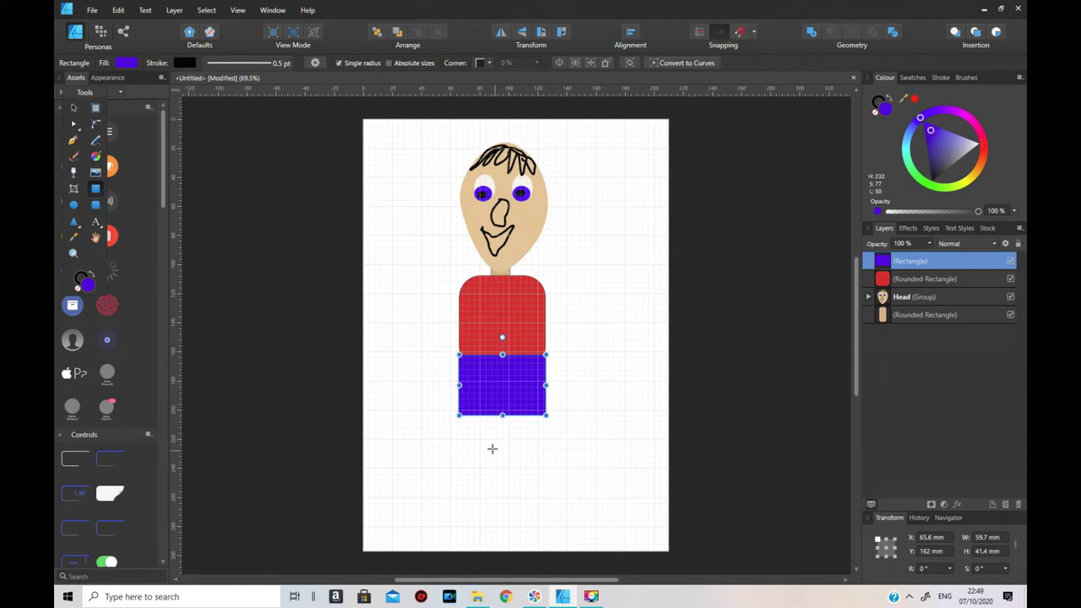
{"action": "left_click_drag", "start_coordinate": [503, 355], "coordinate": [503, 354]}
{"action": "left_click", "coordinate": [617, 389]}
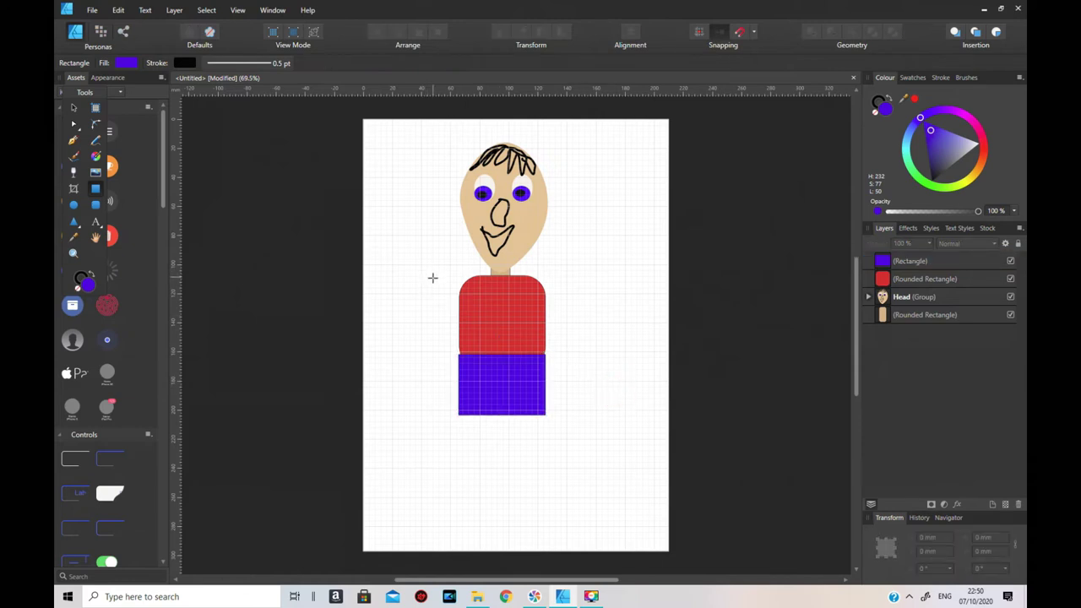
- Group the neck, red torso and blue-violet hip rectangle, and name the group Hip
{"action": "left_click", "coordinate": [904, 261]}
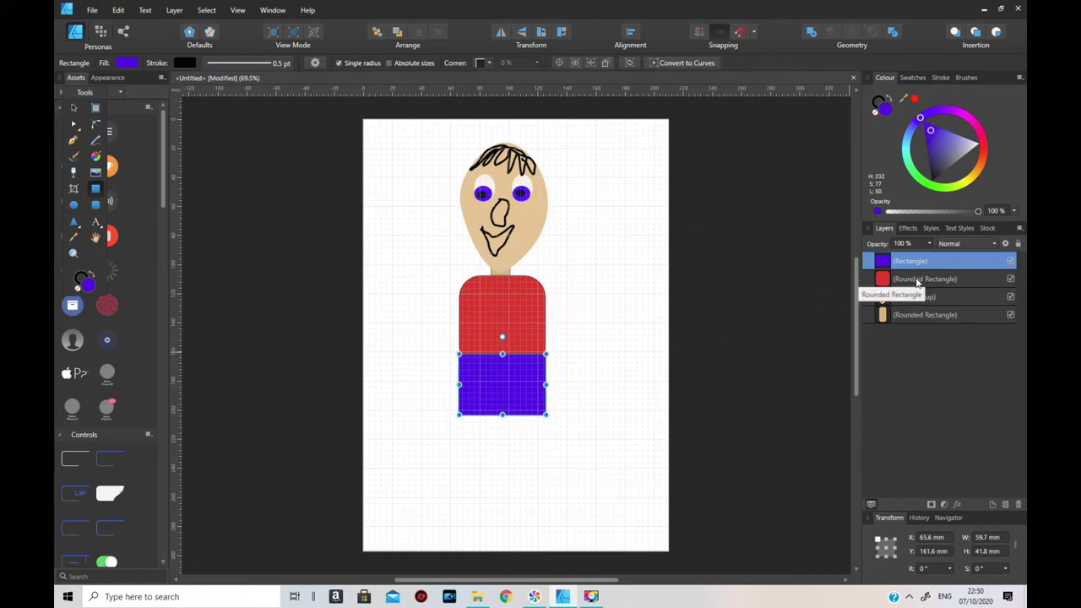
{"action": "left_click", "coordinate": [917, 283], "text": "shift"}
{"action": "left_click", "coordinate": [935, 316], "text": "ctrl"}
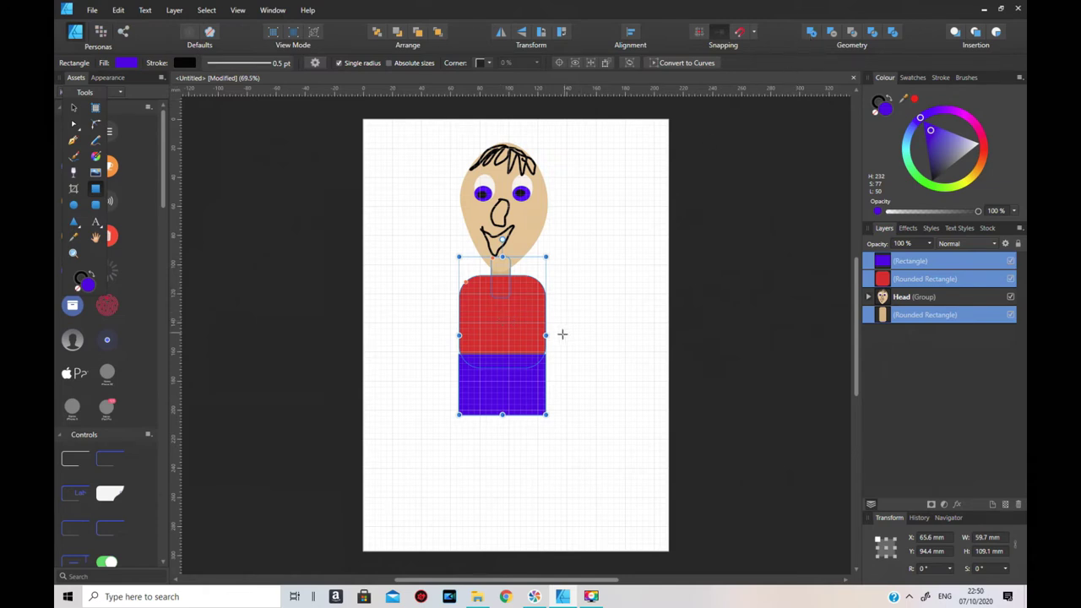
{"action": "right_click", "coordinate": [504, 328]}
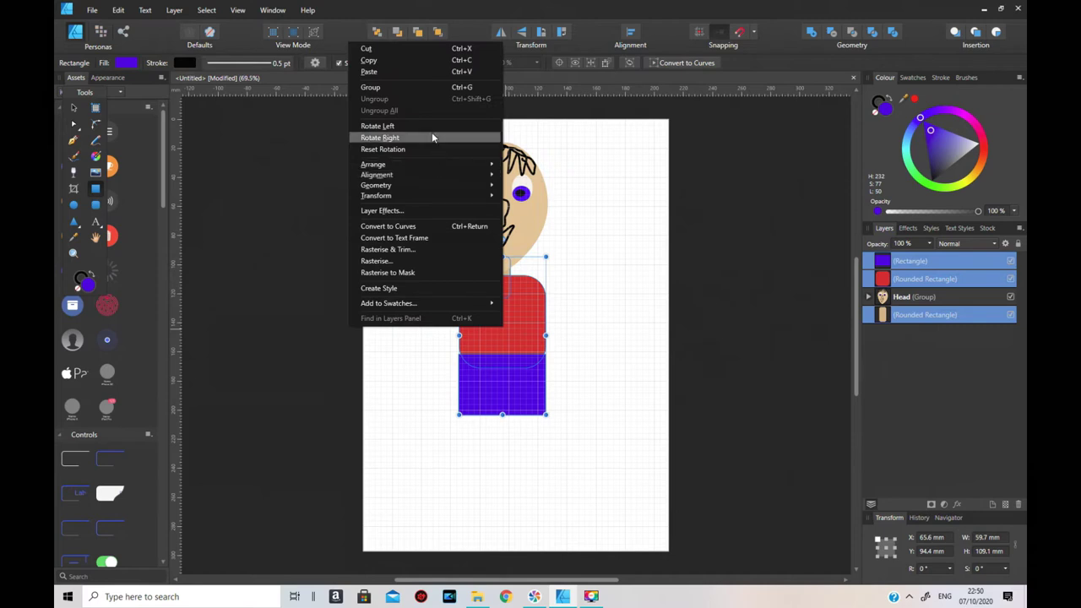
{"action": "left_click", "coordinate": [404, 86]}
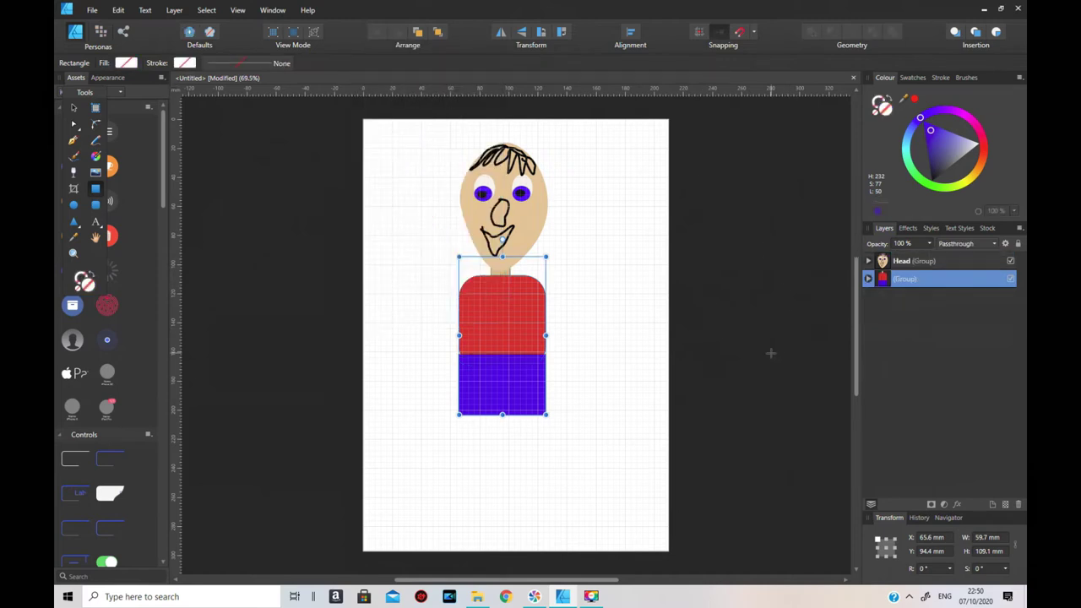
{"action": "double_click", "coordinate": [912, 282]}
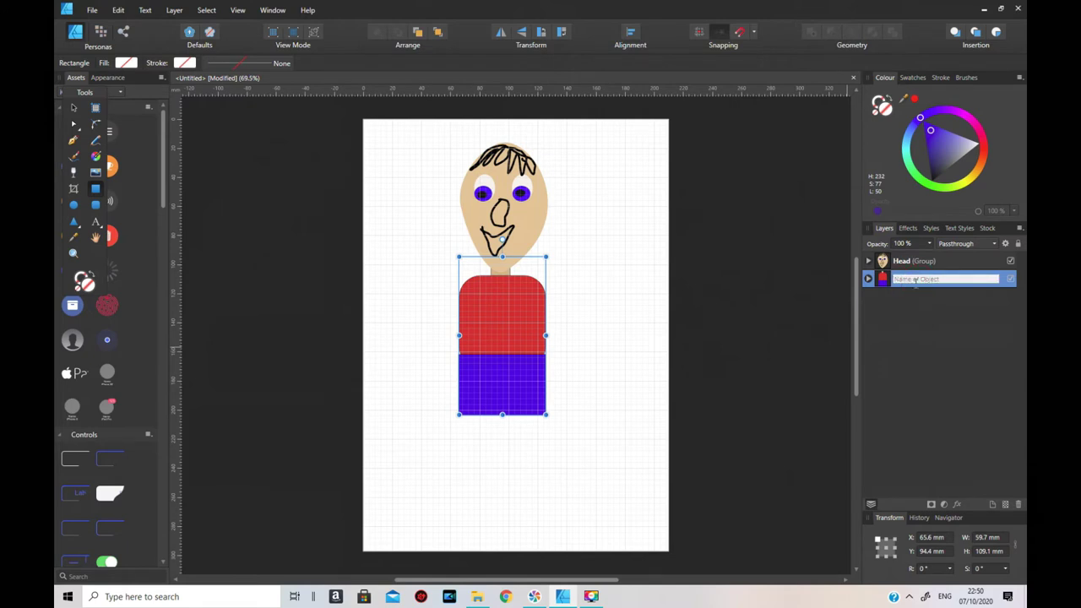
{"action": "type", "text": "B"}
{"action": "key", "text": "Return"}
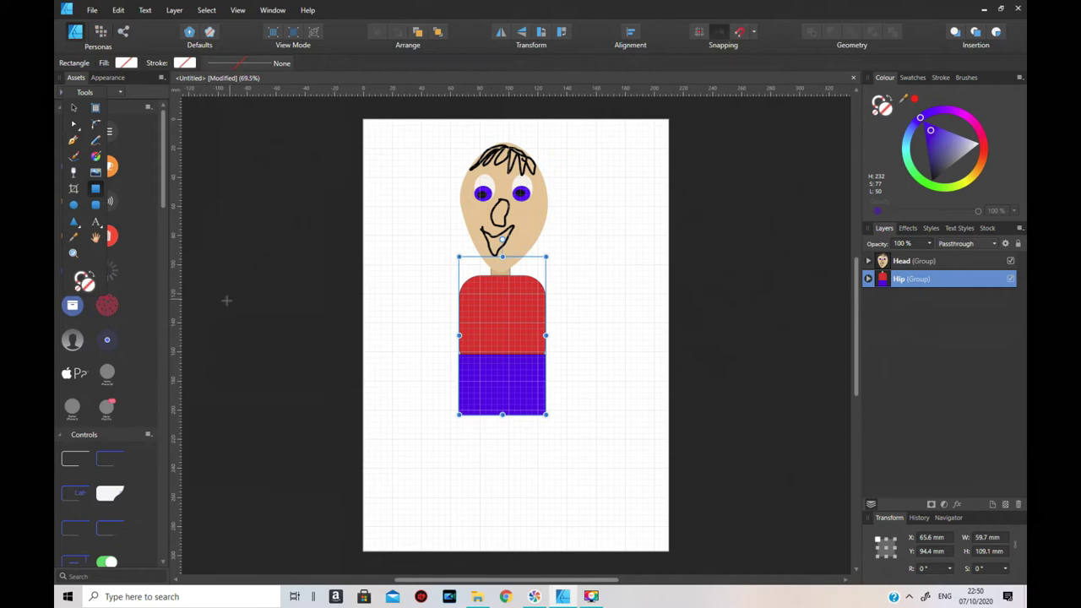
- Draw a small rectangle about 18 by 23 mm on the empty page left of the torso and fill it light blue (H 185, S 77)
{"action": "left_click", "coordinate": [95, 205]}
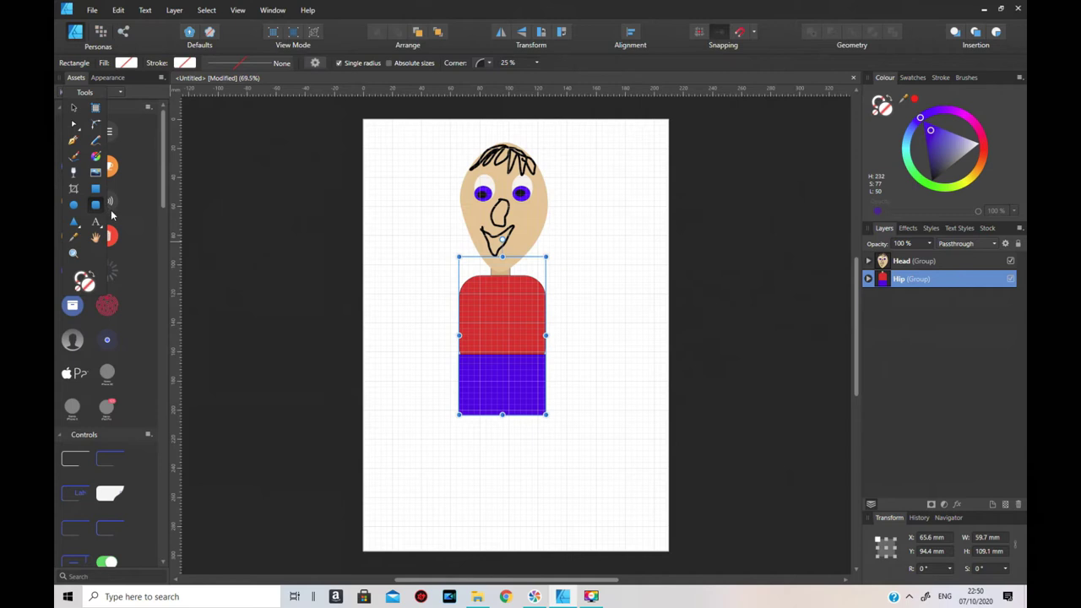
{"action": "left_click", "coordinate": [96, 189]}
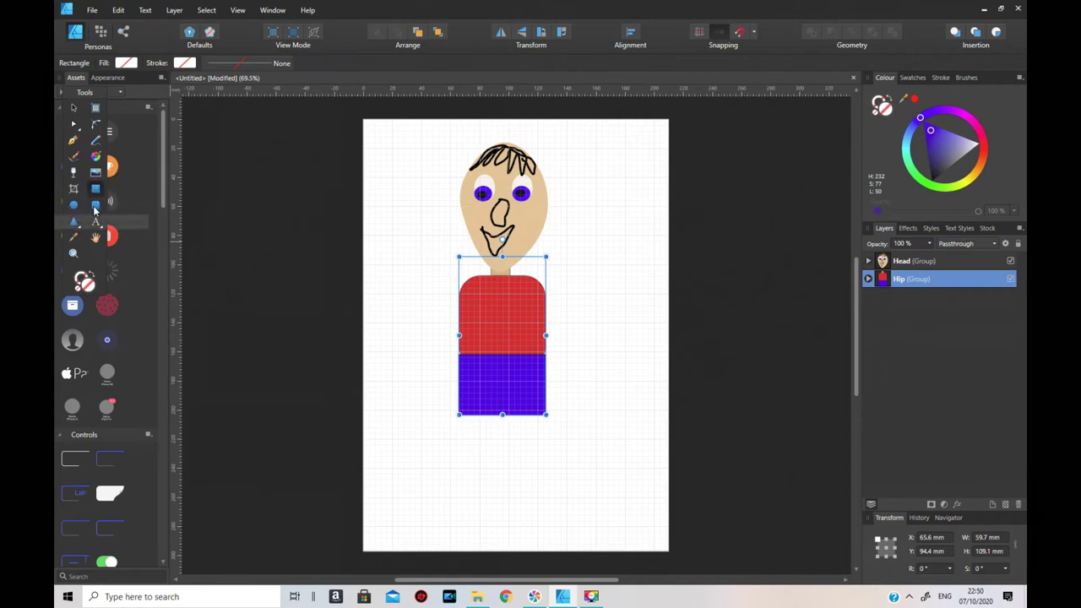
{"action": "left_click", "coordinate": [94, 205]}
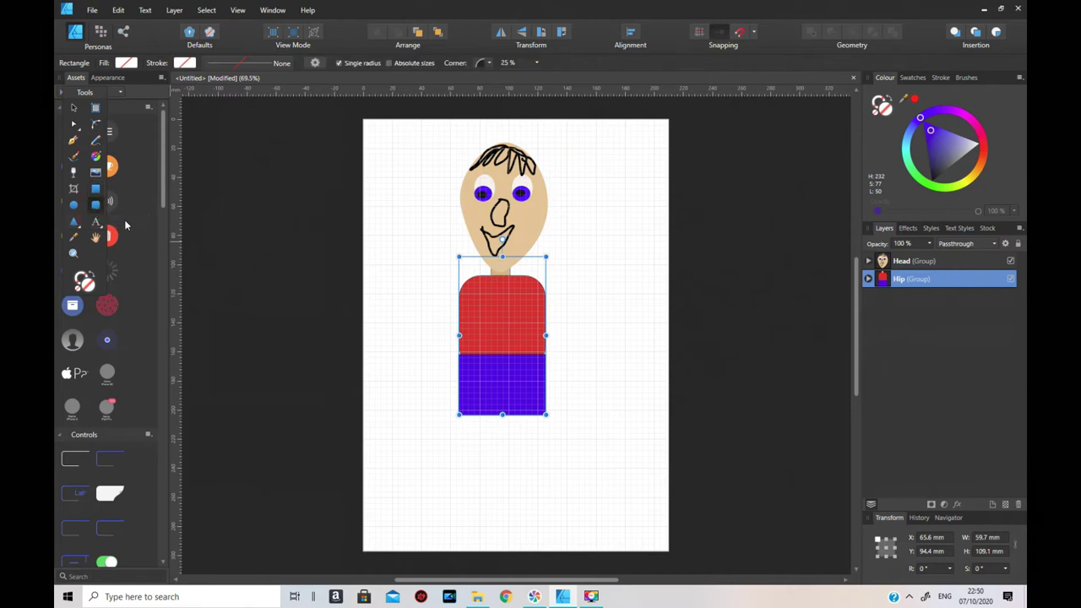
{"action": "left_click", "coordinate": [96, 189]}
{"action": "left_click_drag", "start_coordinate": [399, 318], "coordinate": [428, 351]}
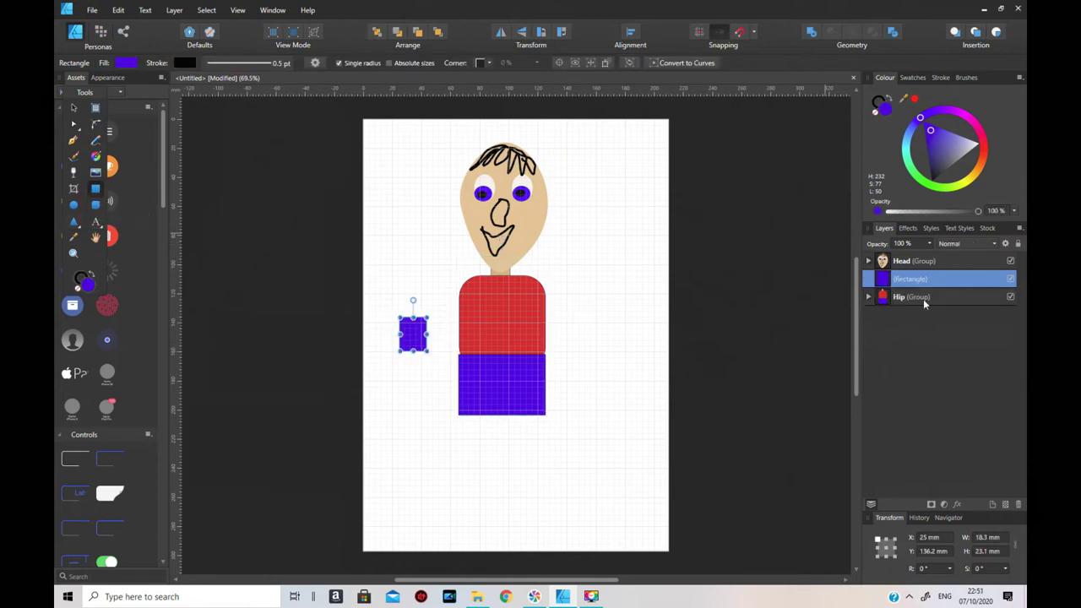
{"action": "left_click", "coordinate": [908, 148]}
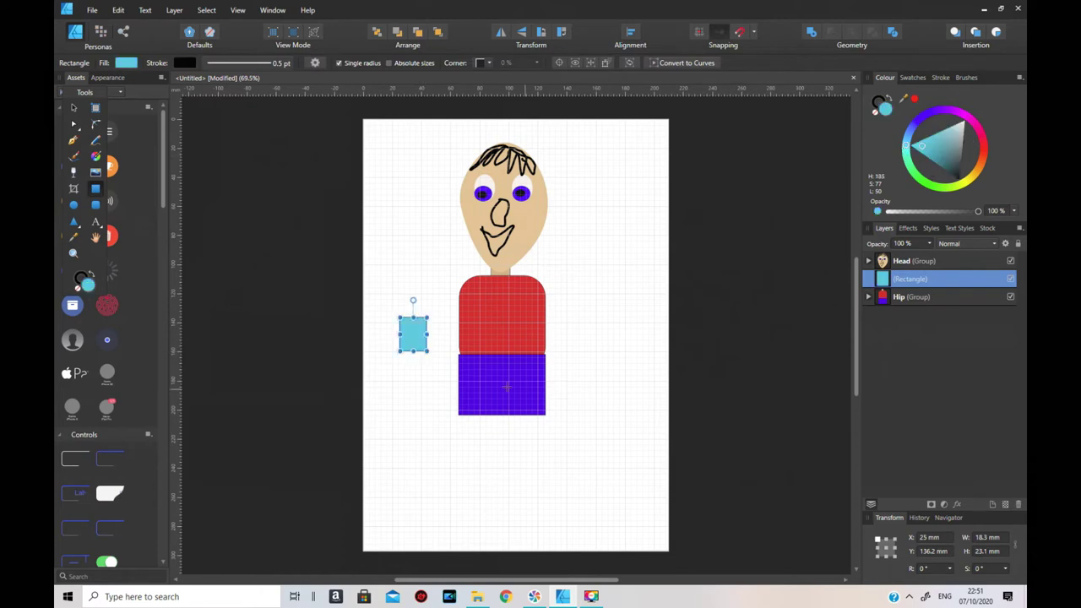
- Convert the light-blue rectangle to curves and pull the middle of its bottom edge down into a point, making a pocket about 31 mm tall
{"action": "left_click", "coordinate": [705, 65]}
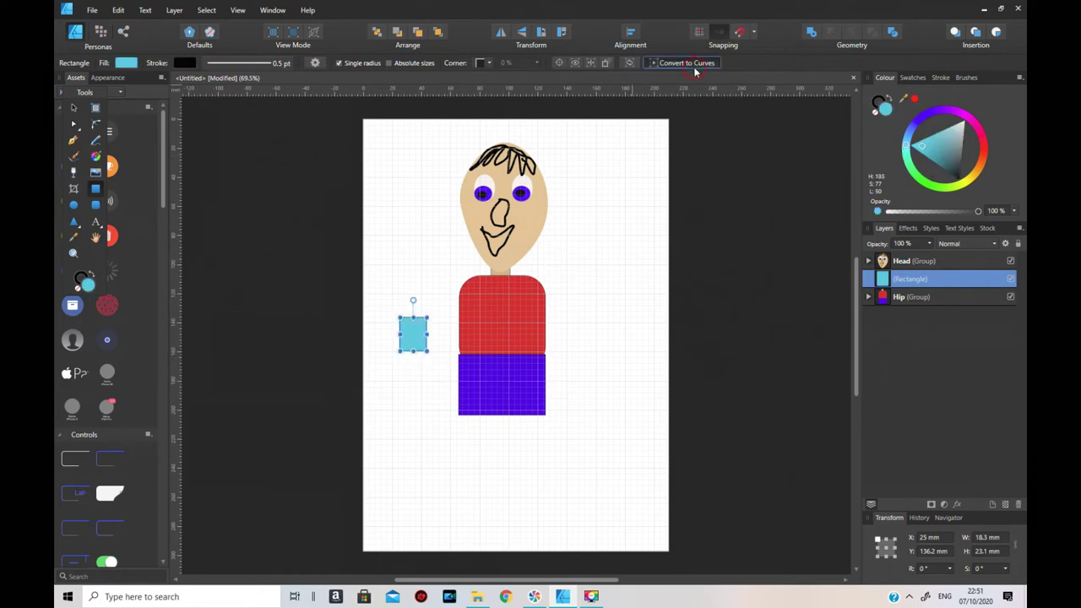
{"action": "left_click", "coordinate": [74, 125]}
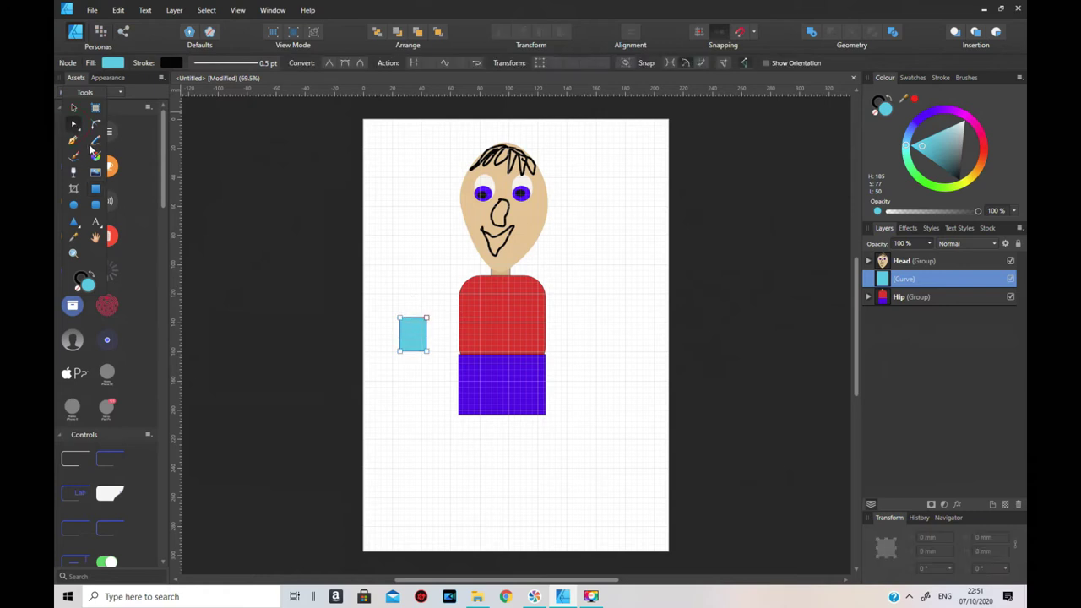
{"action": "left_click", "coordinate": [413, 352]}
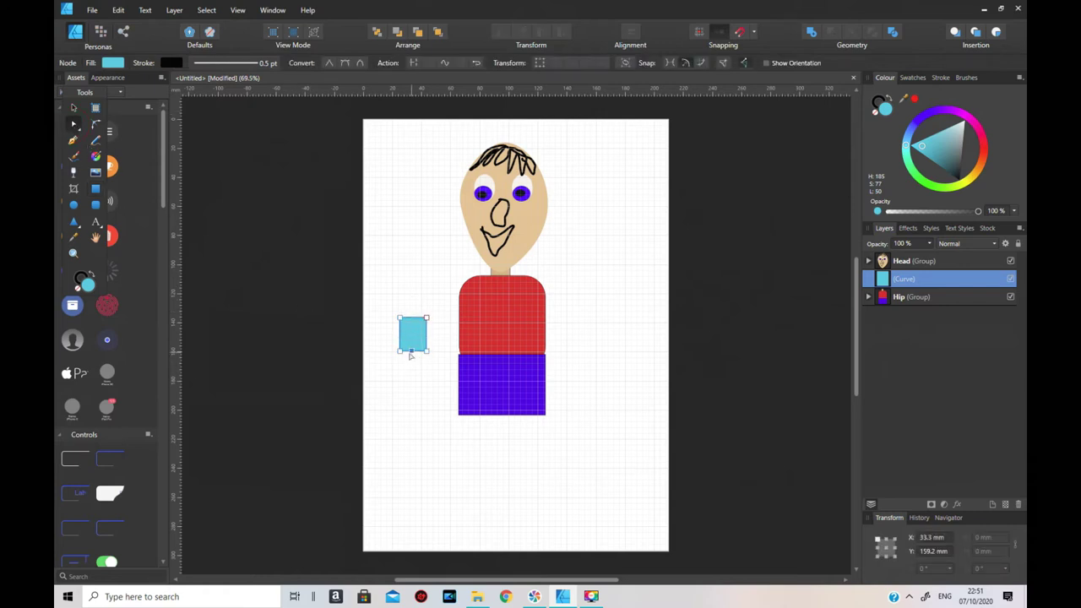
{"action": "left_click_drag", "start_coordinate": [413, 352], "coordinate": [412, 362]}
{"action": "left_click", "coordinate": [74, 108]}
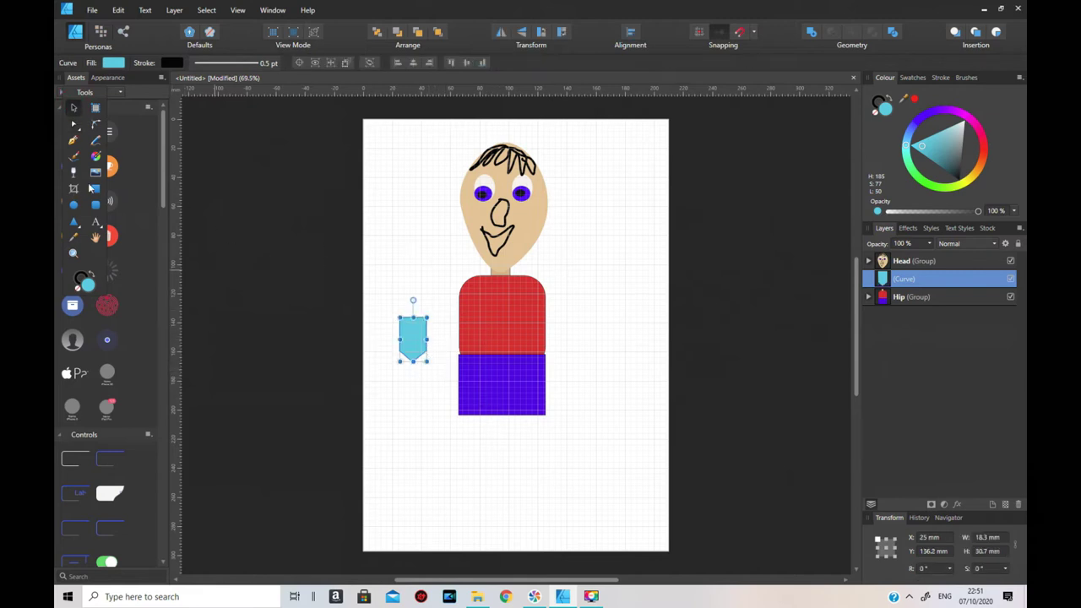
- Scribble a black 16 px brush mark on the light-blue pocket shape
{"action": "left_click", "coordinate": [73, 157]}
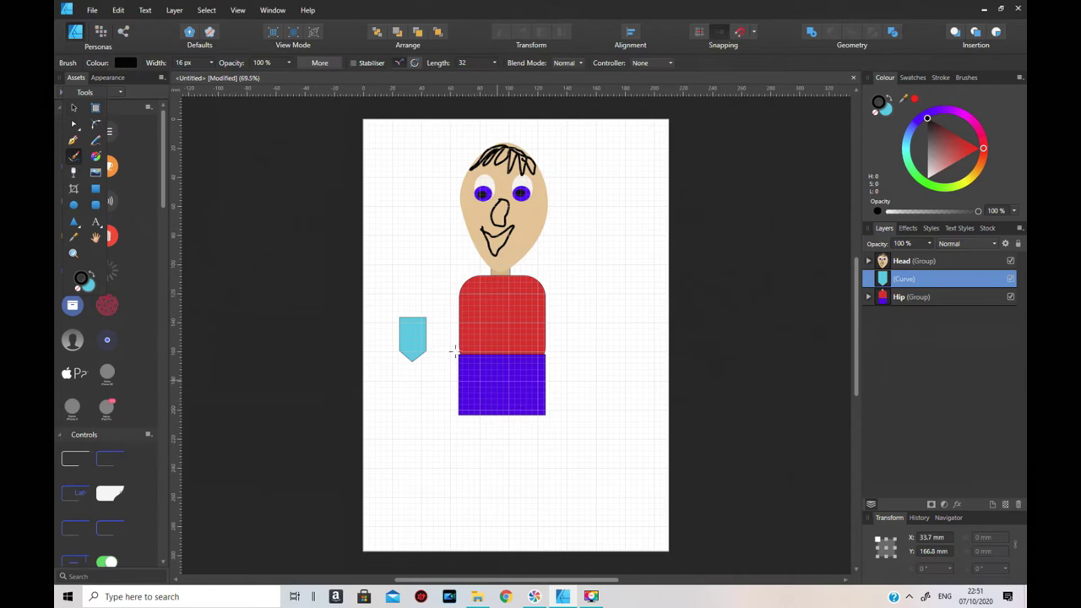
{"action": "left_click_drag", "start_coordinate": [419, 324], "coordinate": [408, 325]}
- Shrink the pocket and its scribble to about 16 by 17 mm on the torso's right chest and place both inside the Hip group
{"action": "left_click", "coordinate": [72, 111]}
{"action": "left_click_drag", "start_coordinate": [336, 294], "coordinate": [427, 342]}
{"action": "left_click_drag", "start_coordinate": [425, 341], "coordinate": [527, 328]}
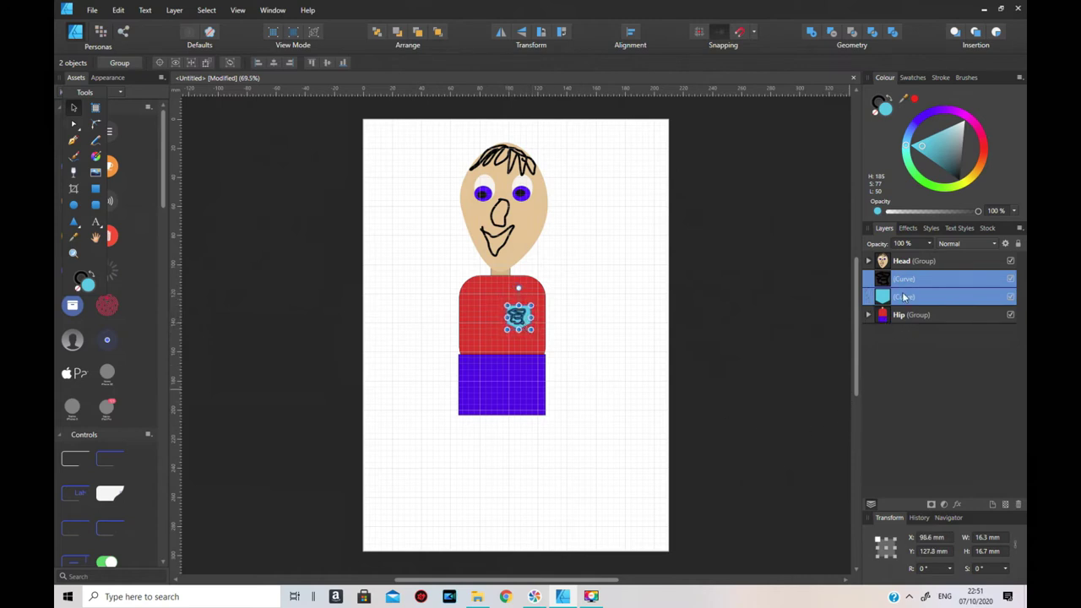
{"action": "left_click_drag", "start_coordinate": [933, 302], "coordinate": [930, 317]}
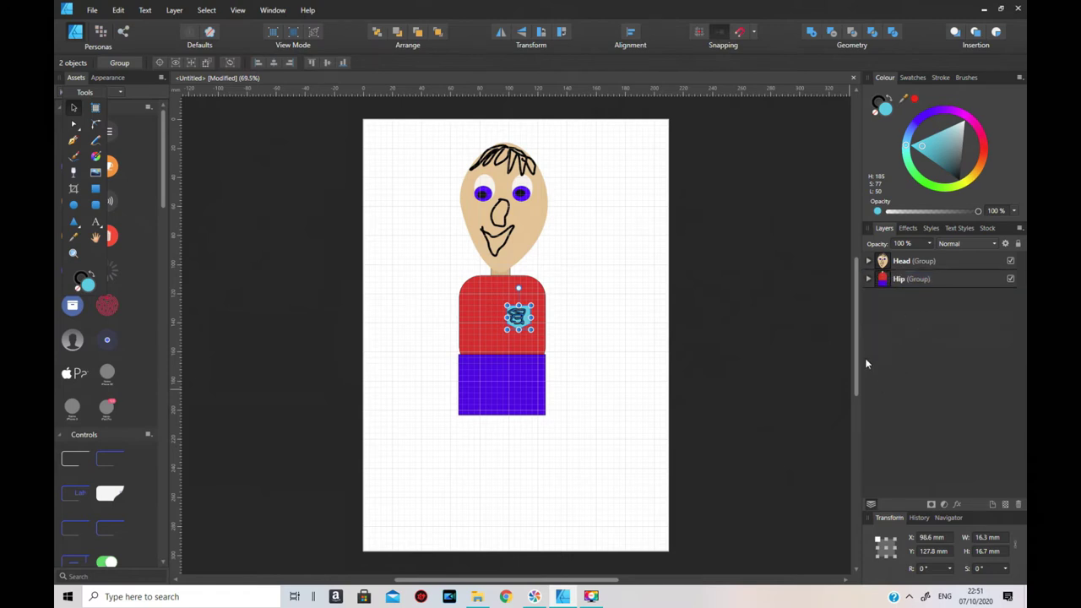
{"action": "left_click", "coordinate": [736, 369]}
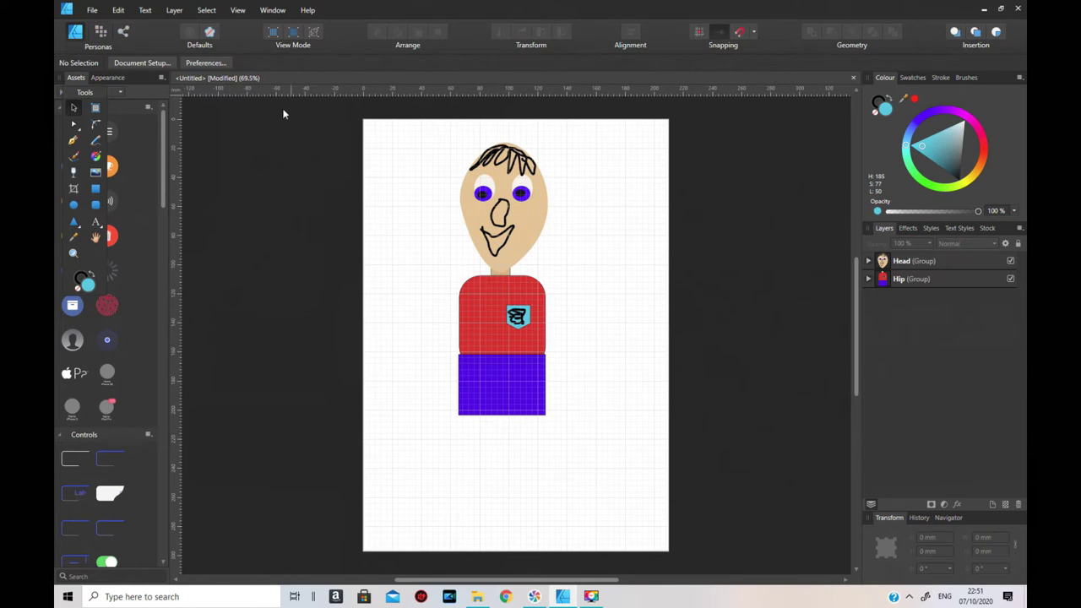
- Draw a rounded rectangle about 30 by 32 mm right of the torso and fill it with the torso's sampled red (H 358, S 77, L 50)
{"action": "left_click", "coordinate": [98, 206]}
{"action": "left_click_drag", "start_coordinate": [570, 296], "coordinate": [614, 449]}
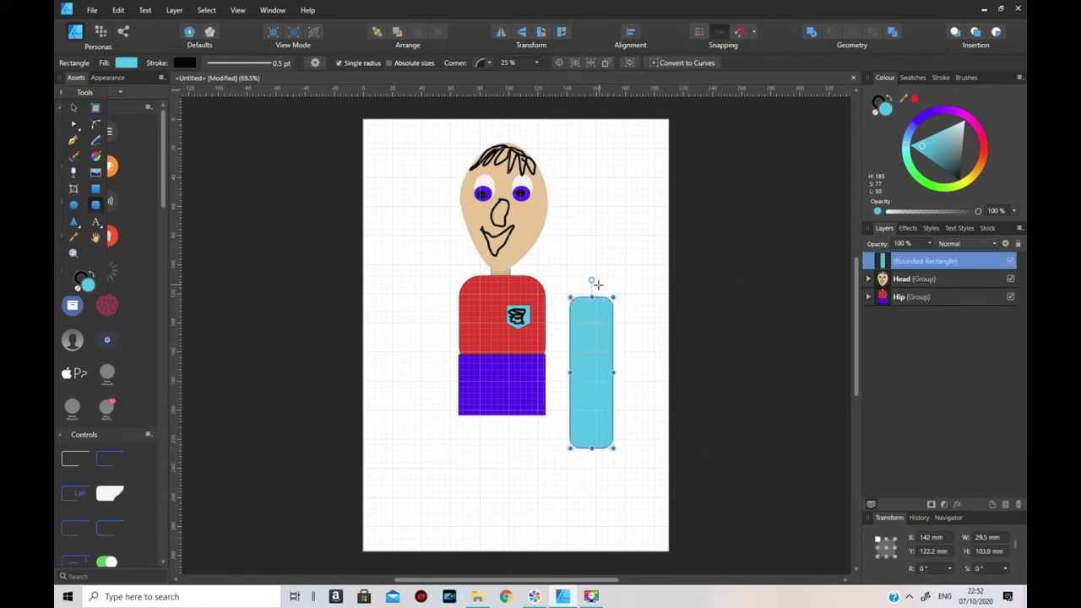
{"action": "left_click_drag", "start_coordinate": [593, 448], "coordinate": [606, 347]}
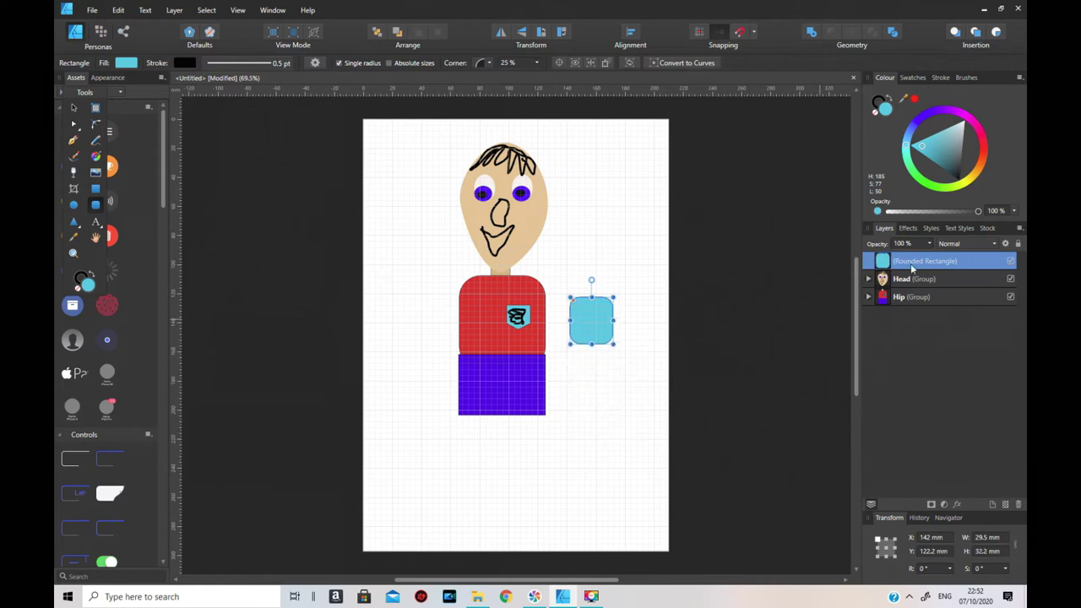
{"action": "left_click", "coordinate": [985, 157]}
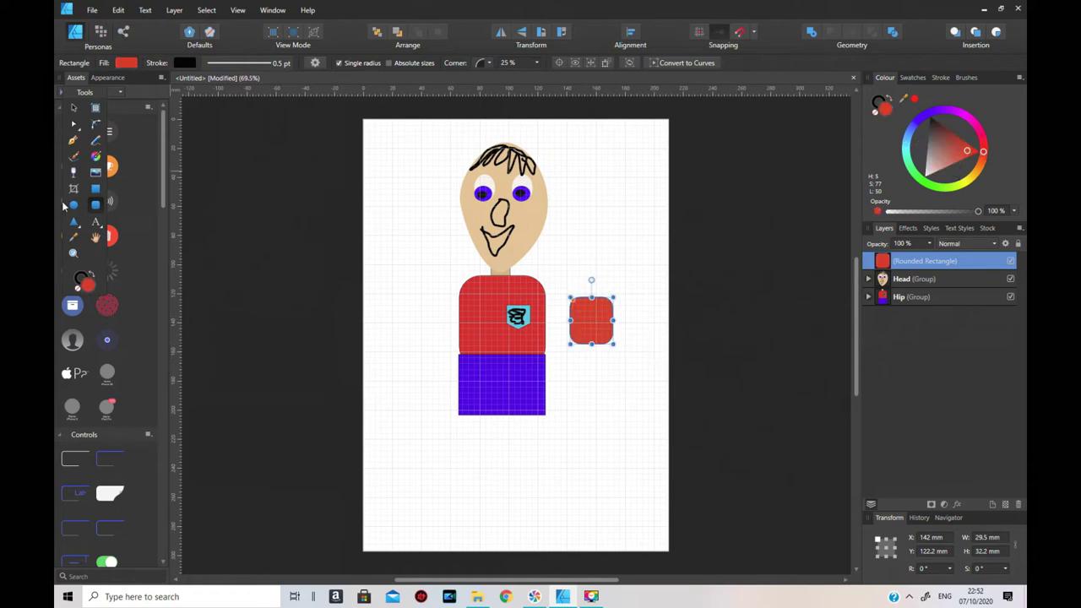
{"action": "left_click", "coordinate": [73, 238]}
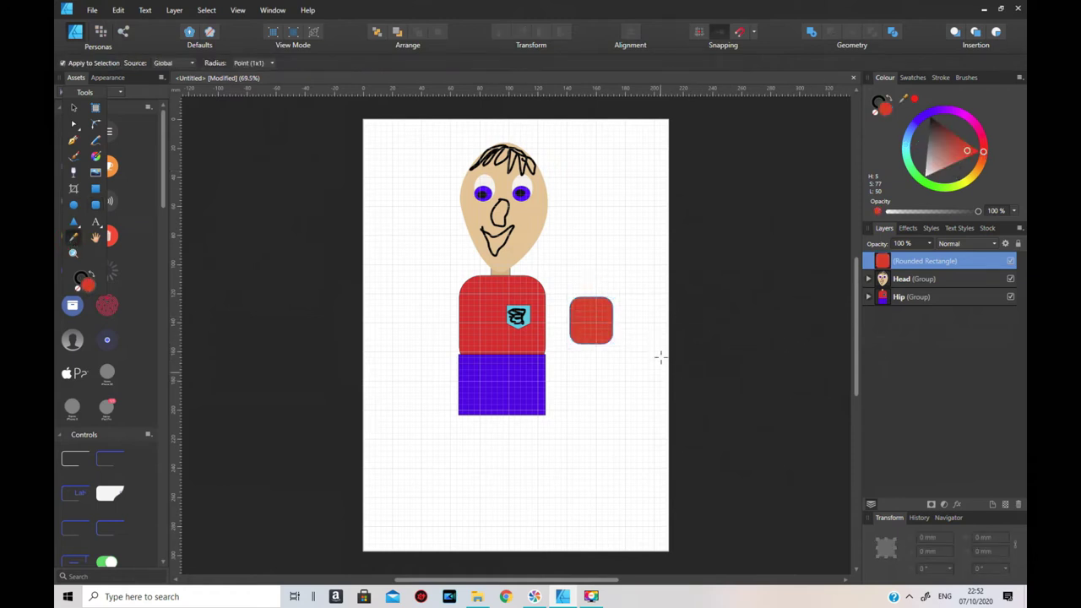
{"action": "left_click", "coordinate": [514, 288]}
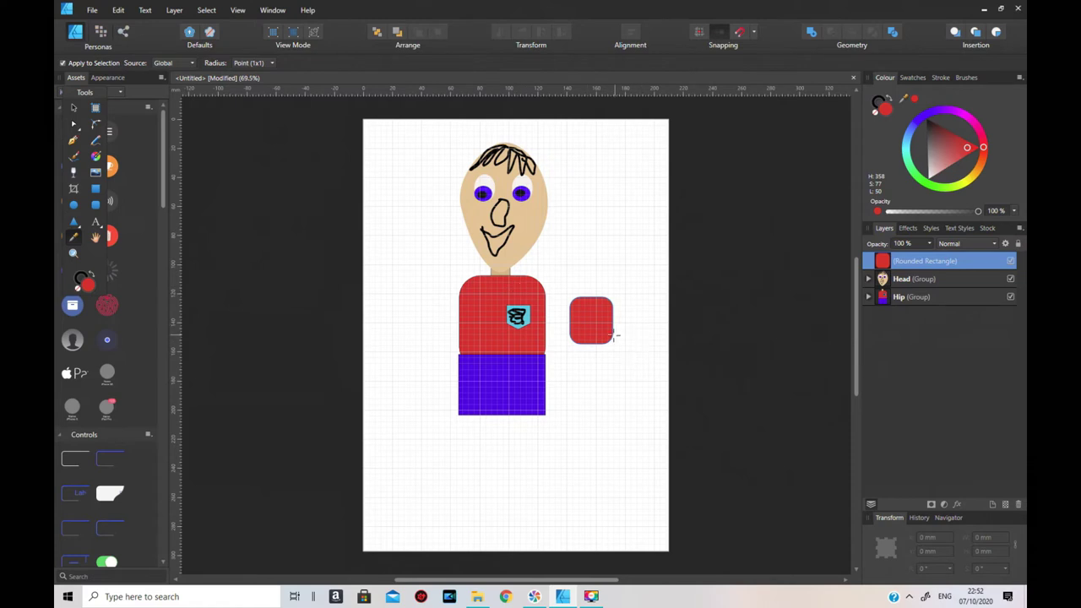
- Resize the red sleeve to about 17.5 by 44 mm and position it at the torso's right shoulder, rotated about 57°
{"action": "left_click", "coordinate": [73, 107]}
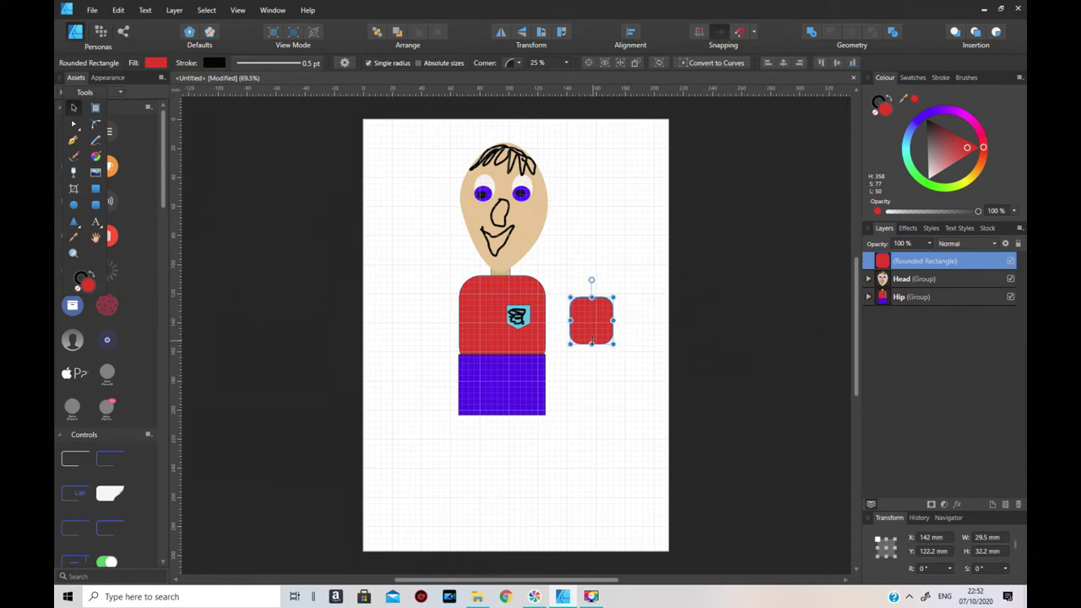
{"action": "left_click_drag", "start_coordinate": [590, 344], "coordinate": [591, 362]}
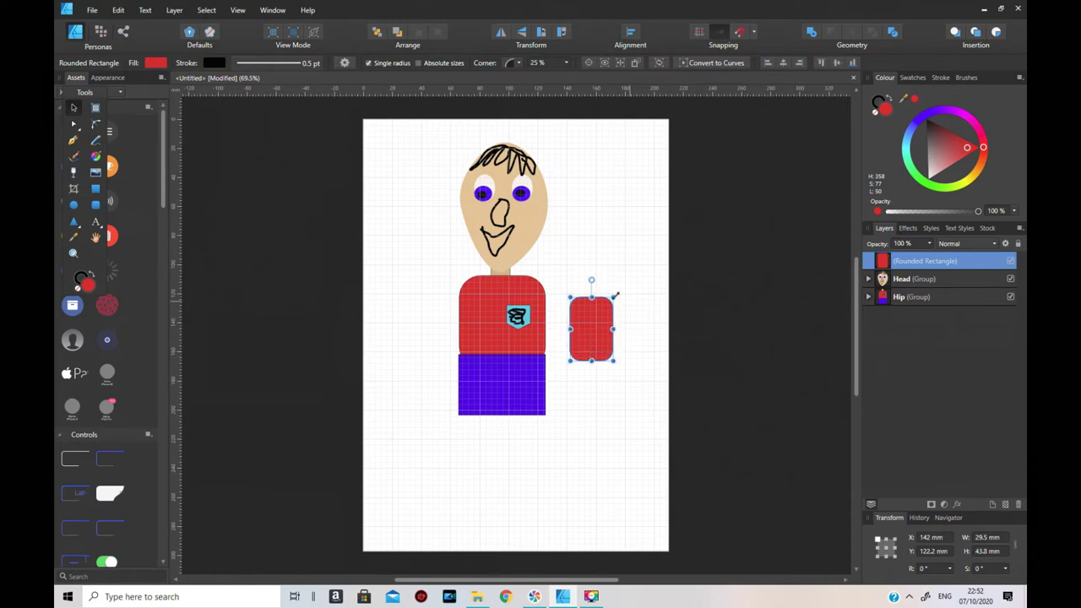
{"action": "left_click_drag", "start_coordinate": [590, 281], "coordinate": [560, 310]}
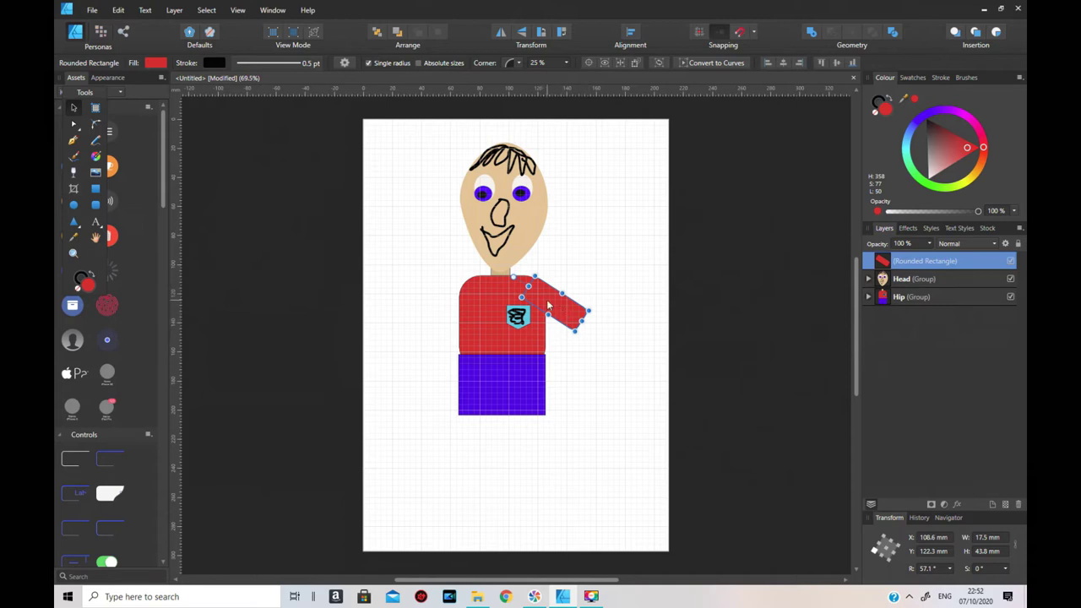
- Send the red sleeve to the back, behind the torso
{"action": "right_click", "coordinate": [554, 302]}
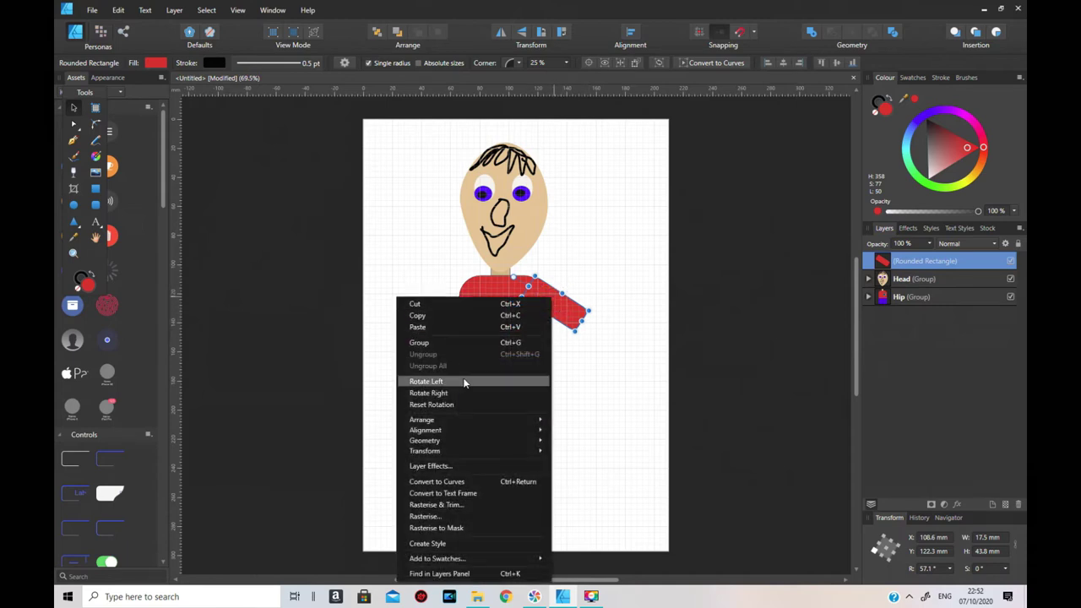
{"action": "left_click", "coordinate": [473, 420]}
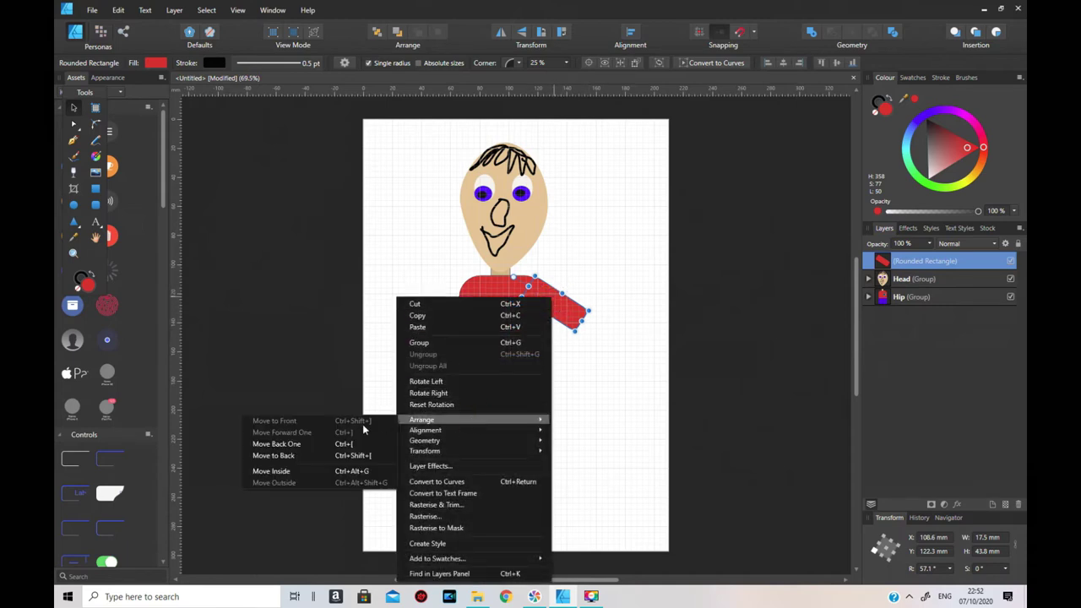
{"action": "left_click", "coordinate": [313, 456]}
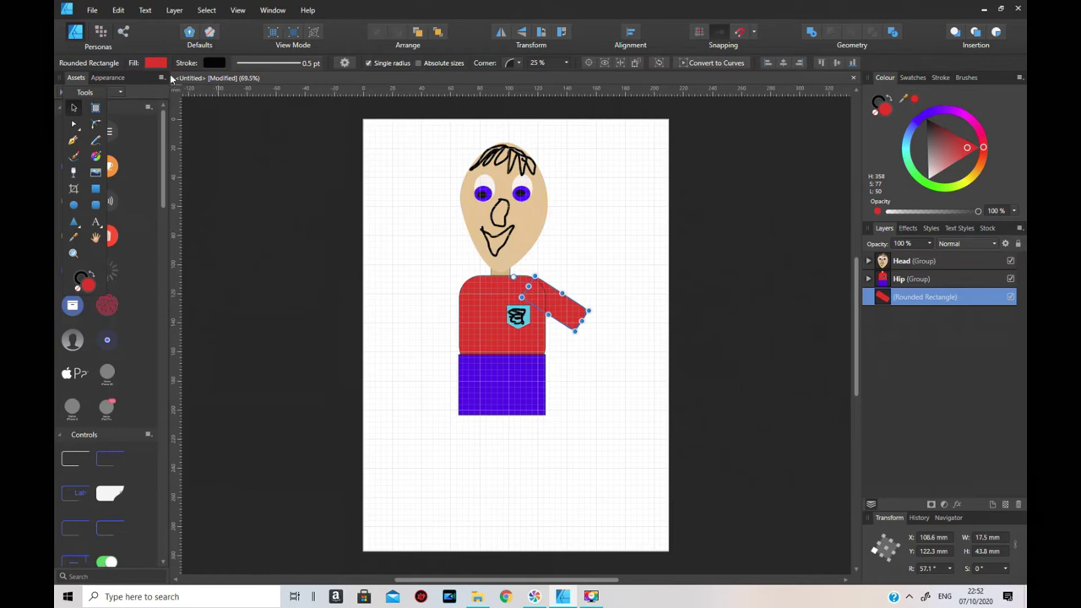
- Nudge the red sleeve slightly down and closer to the torso
{"action": "left_click", "coordinate": [95, 194]}
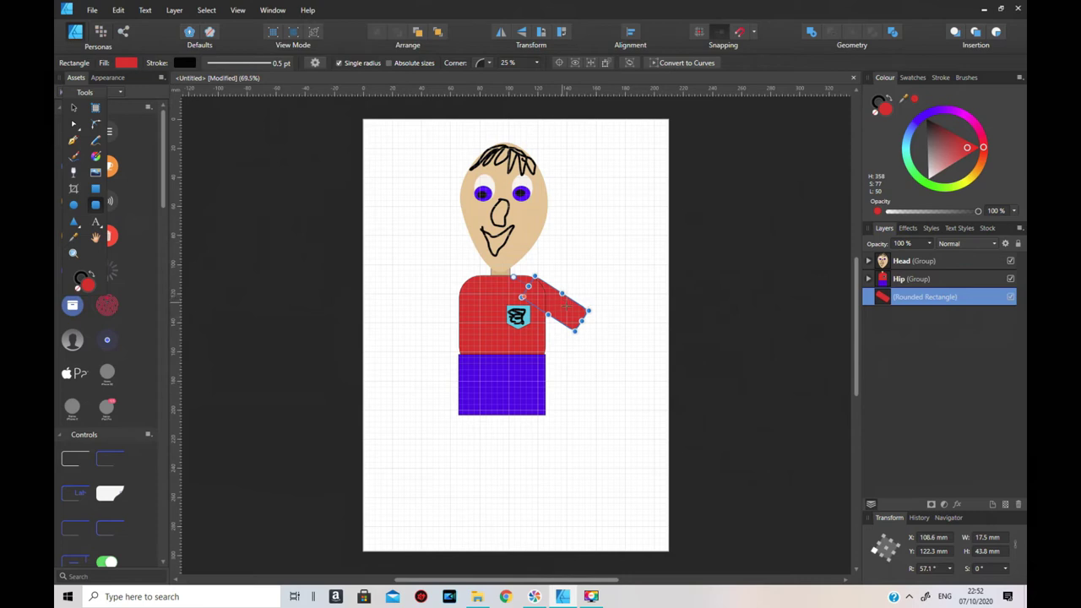
{"action": "mouse_move", "coordinate": [573, 303]}
{"action": "left_mouse_down"}
{"action": "mouse_move", "coordinate": [621, 331]}
{"action": "mouse_move", "coordinate": [567, 300]}
{"action": "left_mouse_up"}
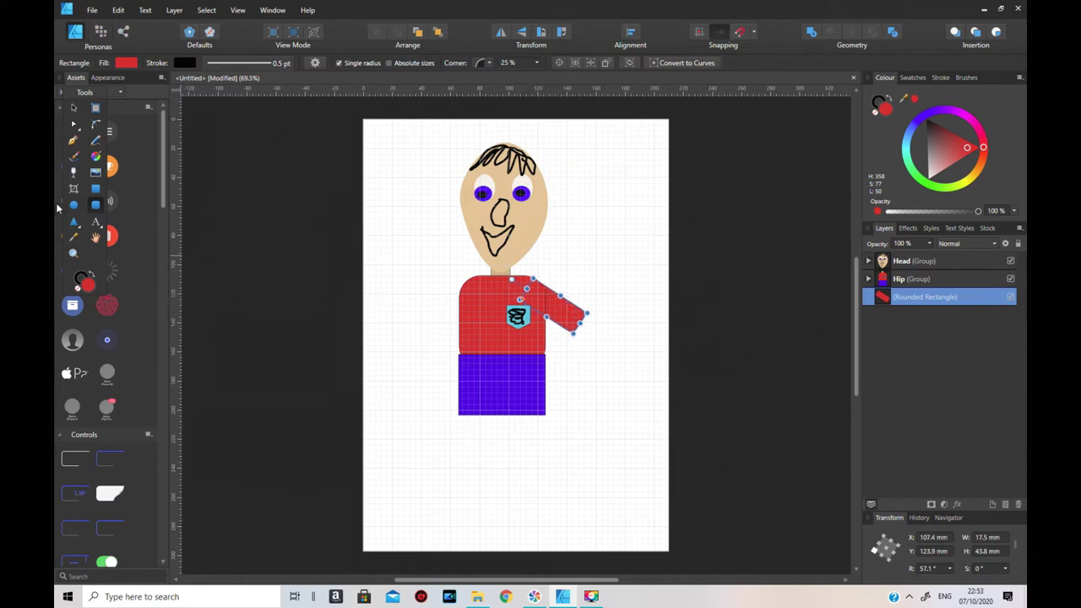
- Draw a rounded rectangle about 102 by 17.5 mm below the hips and fill it with the face's sampled skin colour (H 31, S 68, L 75)
{"action": "left_click", "coordinate": [95, 205]}
{"action": "left_click_drag", "start_coordinate": [458, 456], "coordinate": [606, 482]}
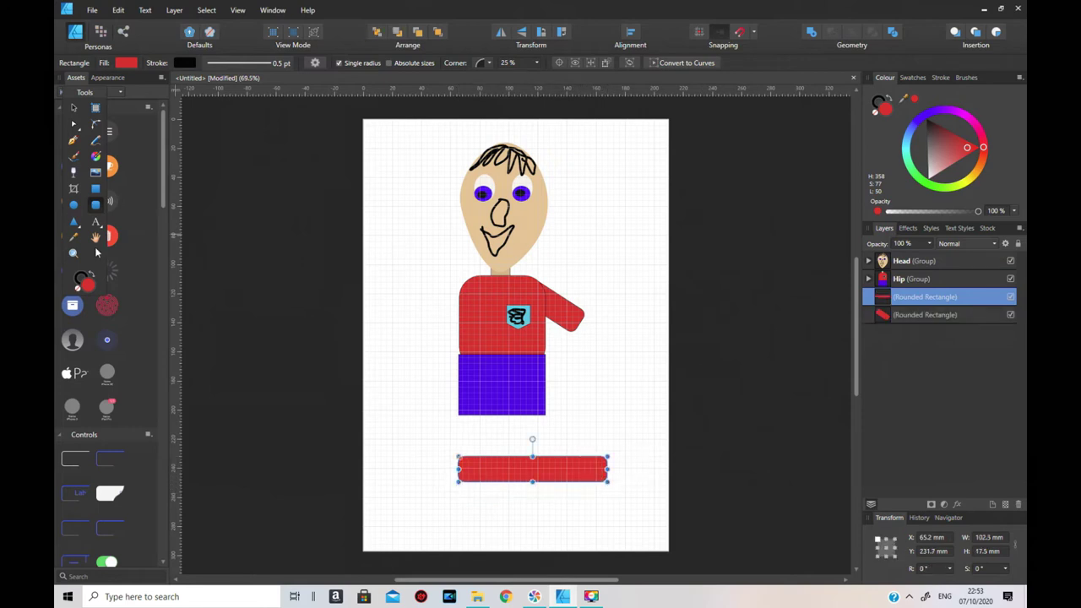
{"action": "left_click", "coordinate": [74, 240]}
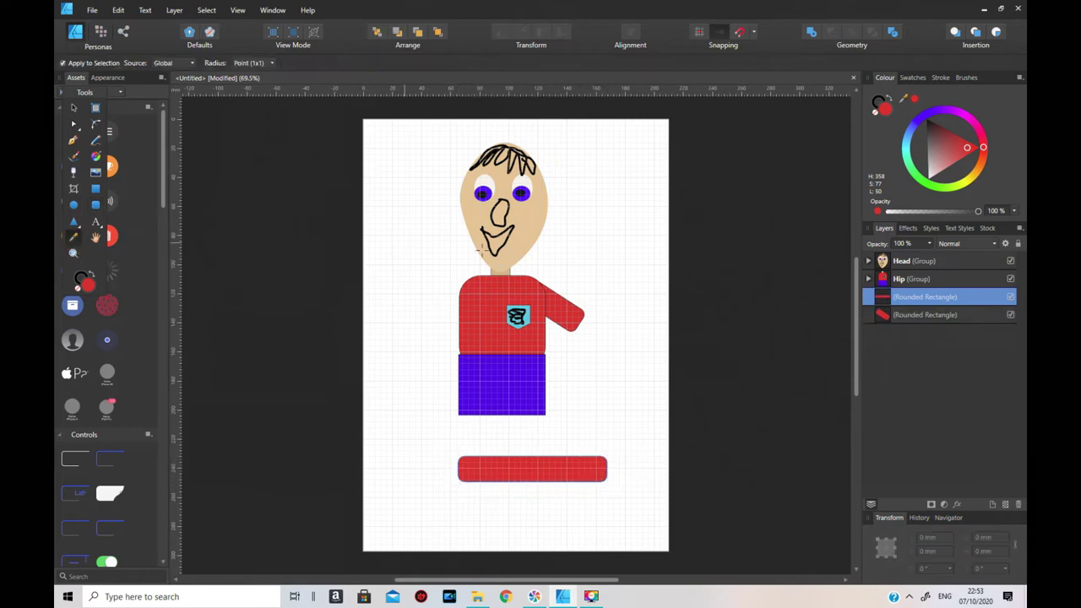
{"action": "left_click", "coordinate": [528, 231]}
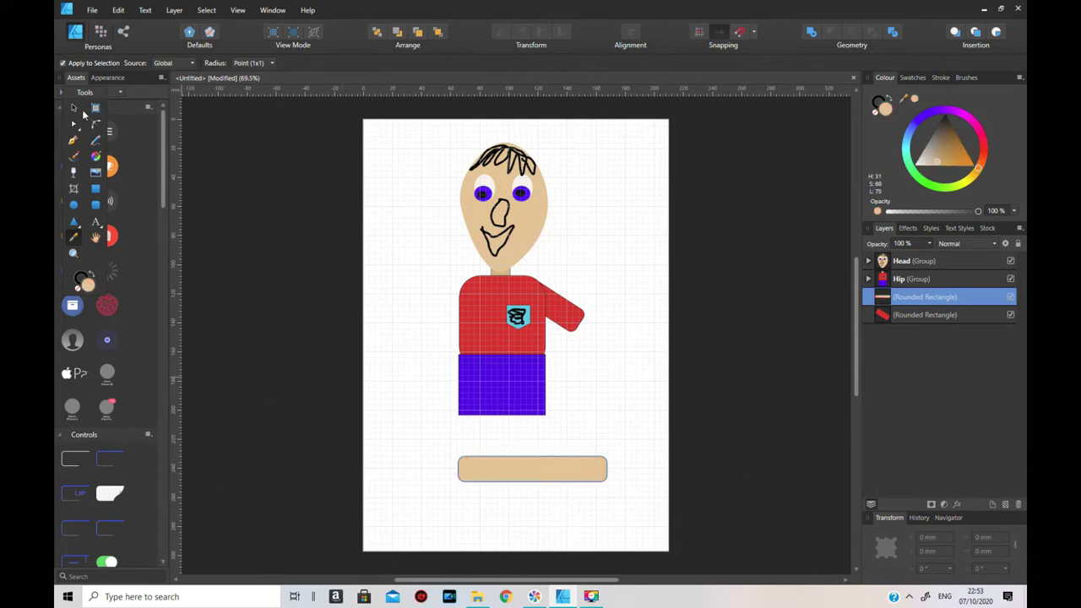
- Rotate the skin-coloured rectangle about -32°, place it over the sleeve's end as a forearm, and shorten it to about 58 mm
{"action": "left_click", "coordinate": [75, 109]}
{"action": "left_click", "coordinate": [549, 478]}
{"action": "left_click_drag", "start_coordinate": [532, 439], "coordinate": [617, 347]}
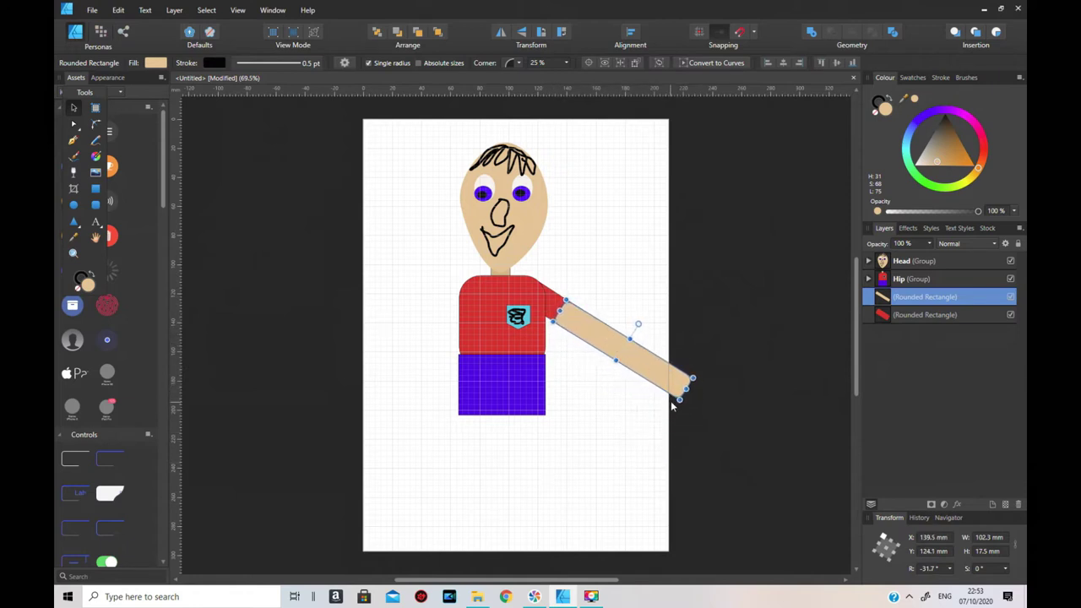
{"action": "left_click_drag", "start_coordinate": [684, 387], "coordinate": [627, 354]}
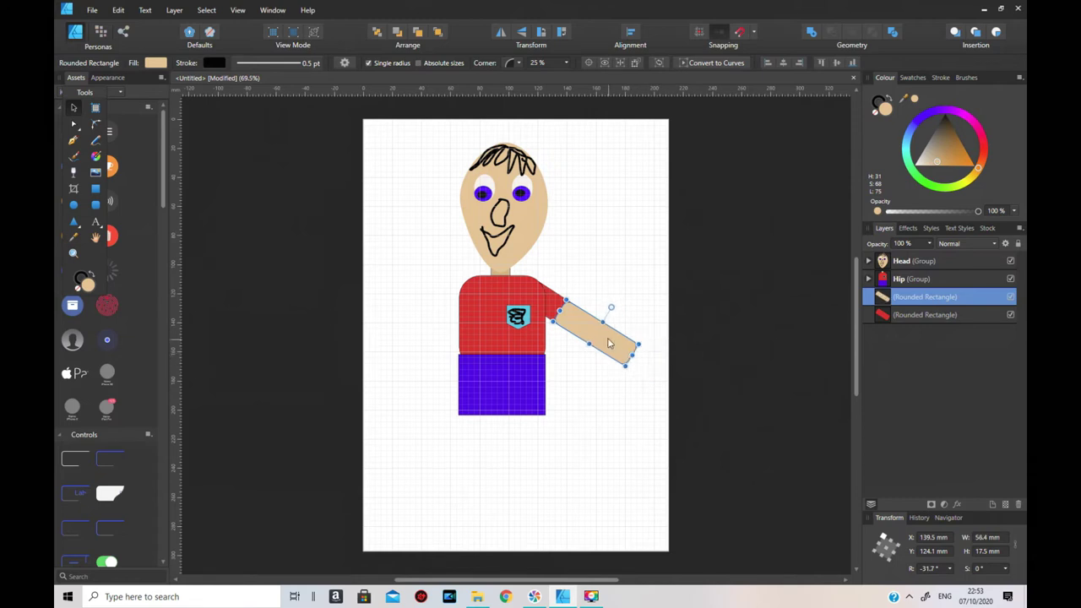
- Send the forearm to the back, behind the red sleeve
{"action": "right_click", "coordinate": [586, 328]}
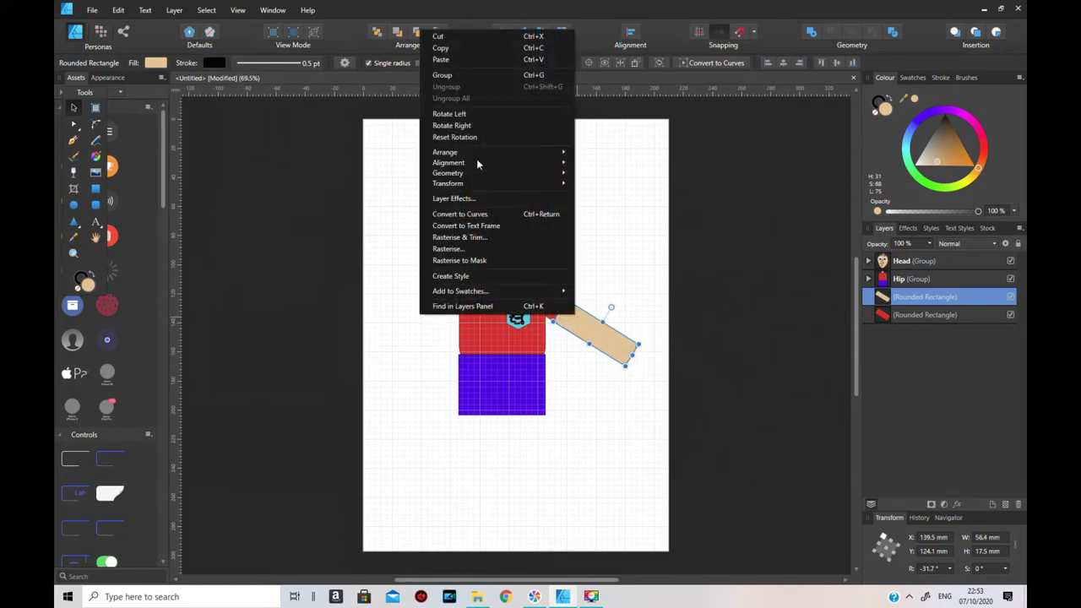
{"action": "mouse_move", "coordinate": [459, 153]}
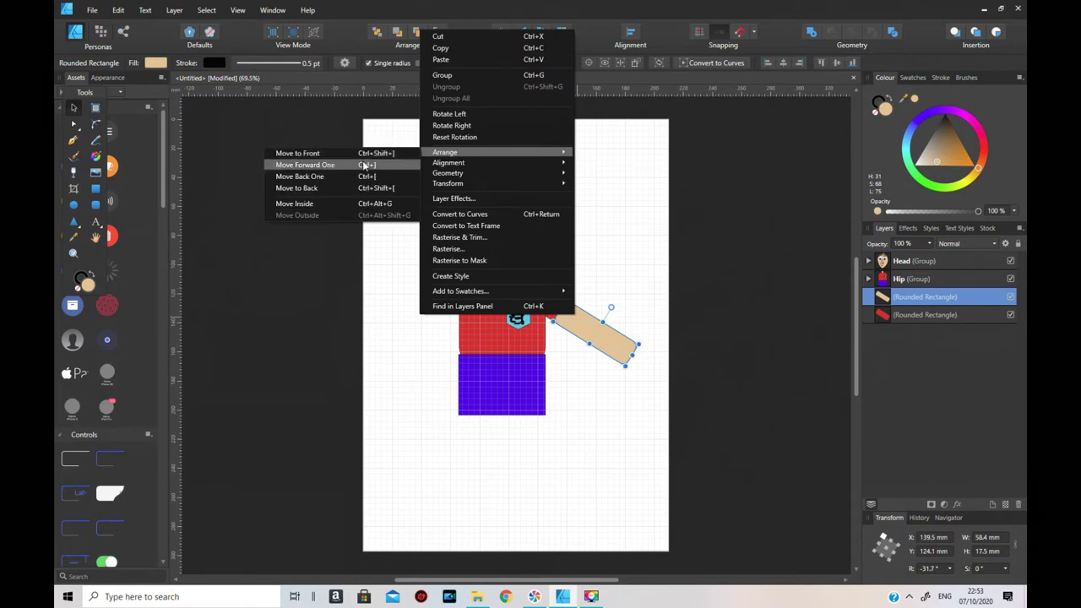
{"action": "left_click", "coordinate": [338, 187]}
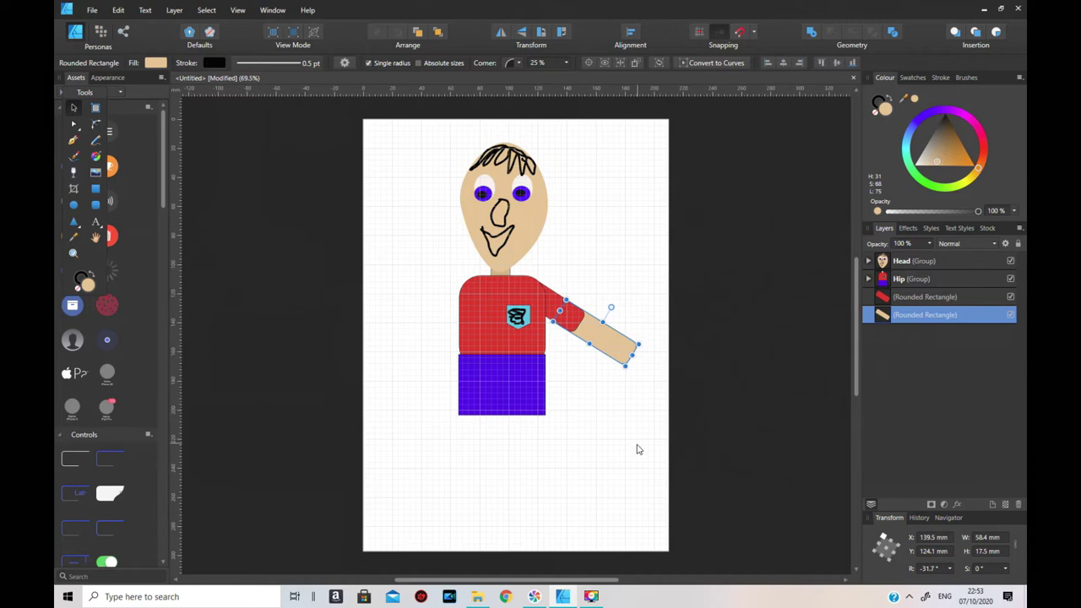
- Group the red sleeve with the forearm and name the group LArm
{"action": "left_click", "coordinate": [929, 297], "text": "shift"}
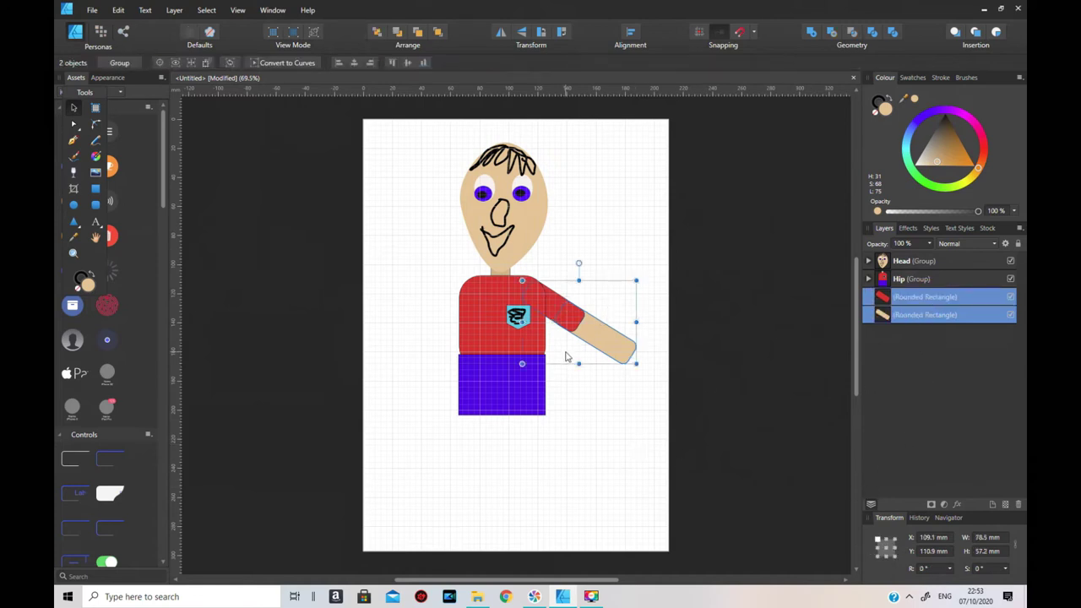
{"action": "right_click", "coordinate": [598, 332]}
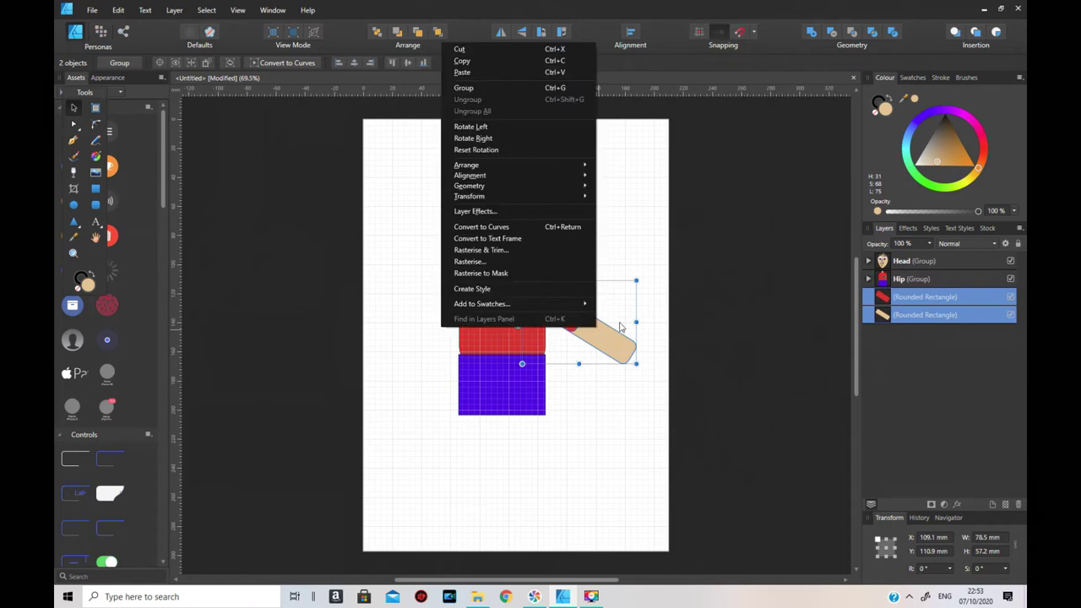
{"action": "left_click", "coordinate": [514, 92]}
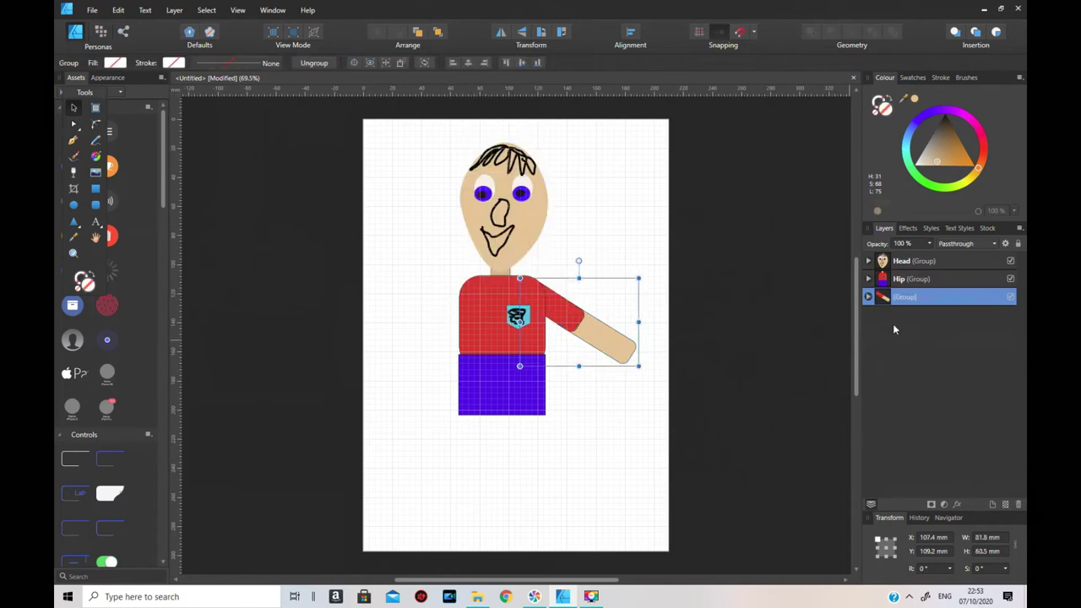
{"action": "double_click", "coordinate": [913, 299]}
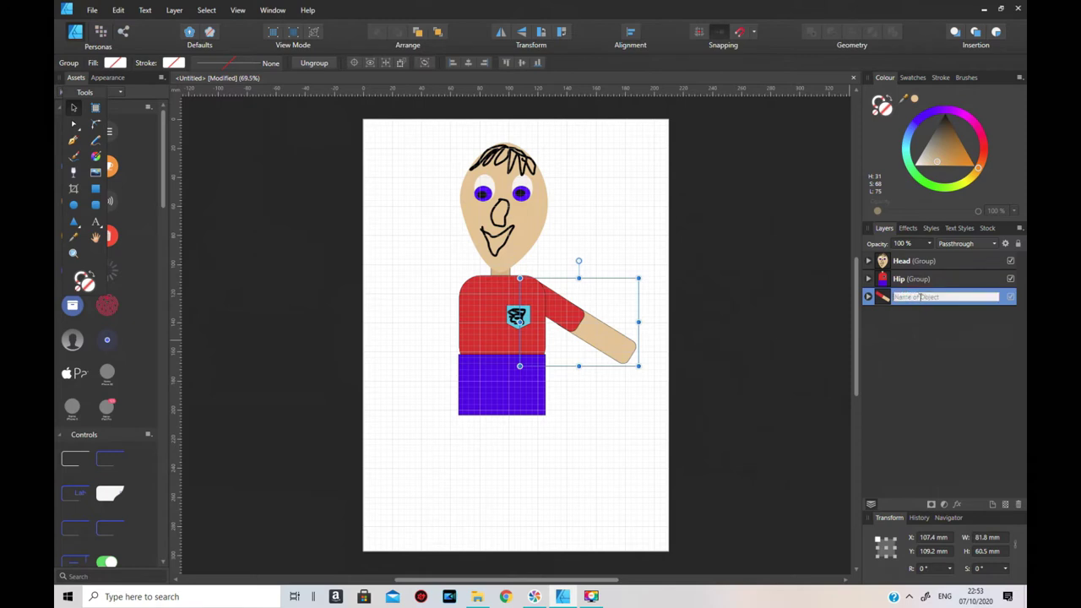
{"action": "type", "text": "L"}
{"action": "key", "text": "Return"}
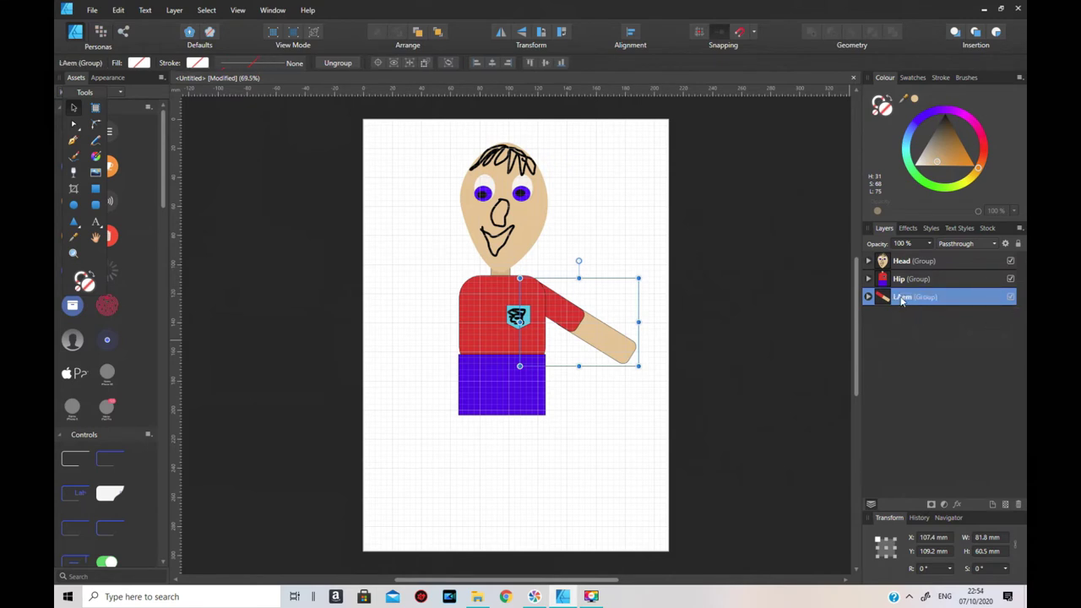
{"action": "double_click", "coordinate": [901, 300]}
{"action": "left_click", "coordinate": [907, 301]}
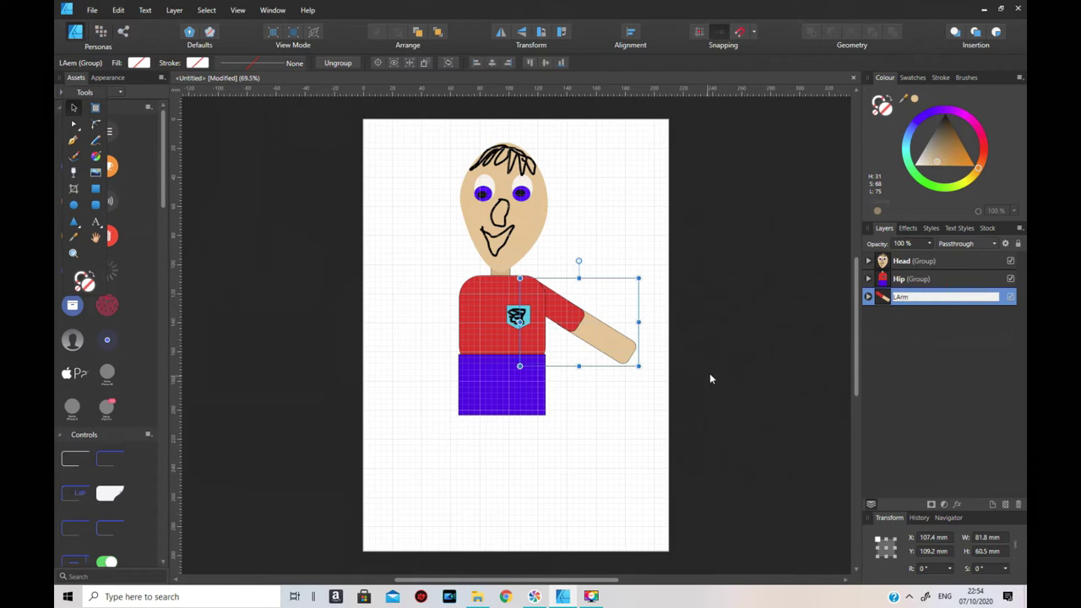
- Duplicate the LArm group, flip the copy horizontally, and position it at the torso's left shoulder
{"action": "right_click", "coordinate": [574, 325]}
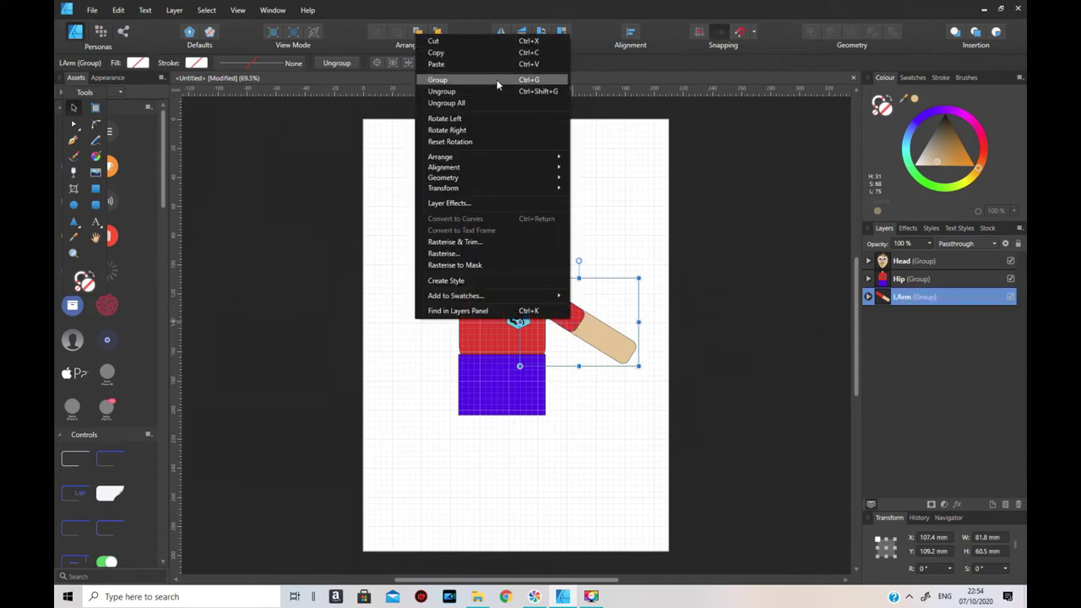
{"action": "left_click", "coordinate": [494, 52]}
{"action": "right_click", "coordinate": [591, 331]}
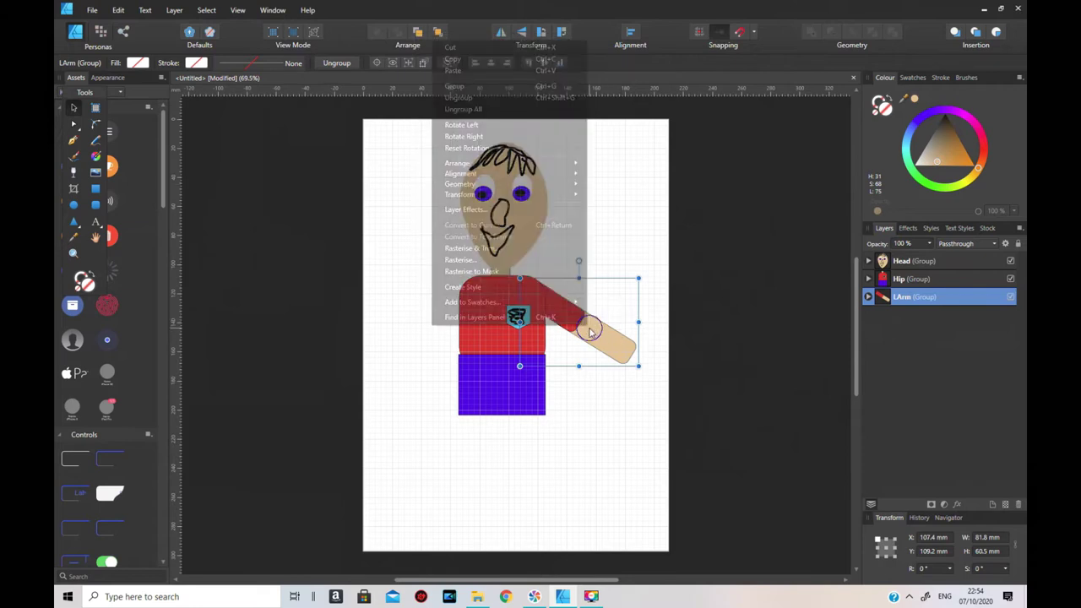
{"action": "left_click", "coordinate": [503, 71]}
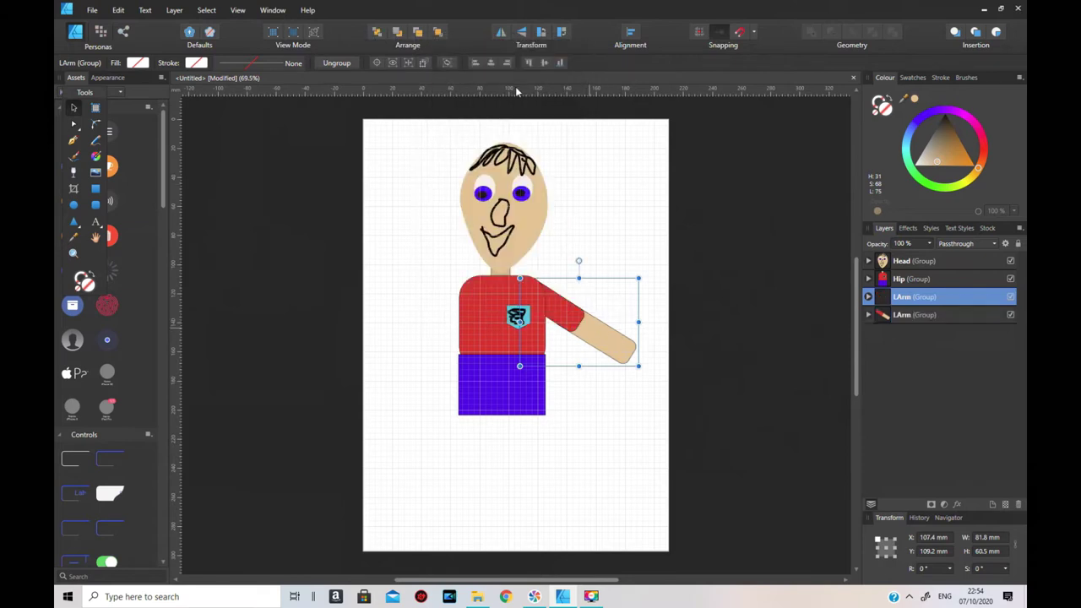
{"action": "left_click", "coordinate": [501, 31]}
{"action": "left_click_drag", "start_coordinate": [585, 327], "coordinate": [436, 322]}
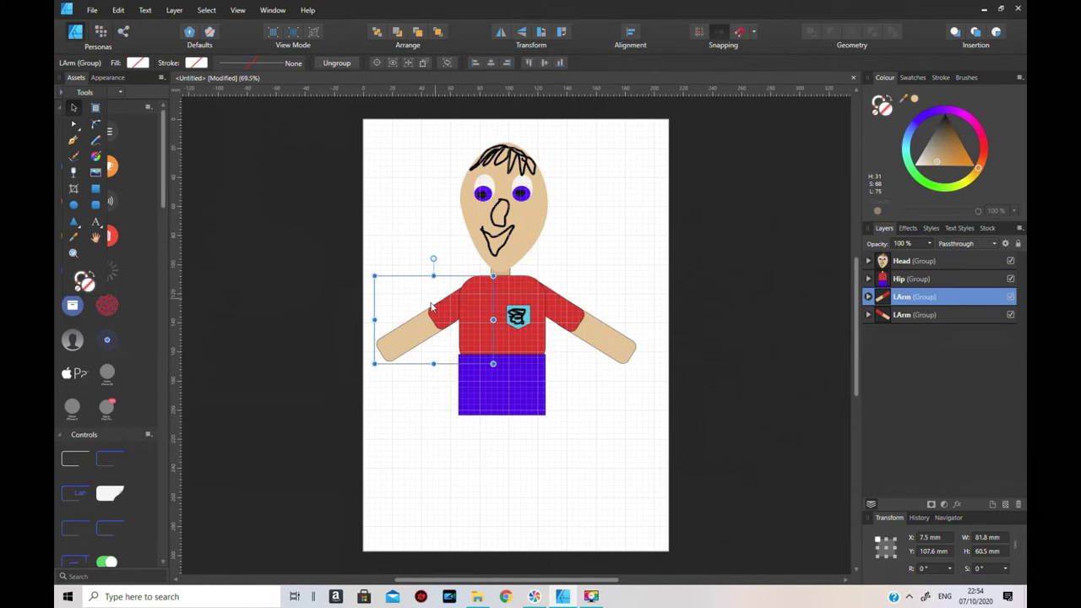
{"action": "left_click_drag", "start_coordinate": [436, 317], "coordinate": [430, 319]}
- Scale the whole figure down to about 127.5 by 138.5 mm and centre it in the upper part of the page
{"action": "left_click_drag", "start_coordinate": [225, 119], "coordinate": [743, 506]}
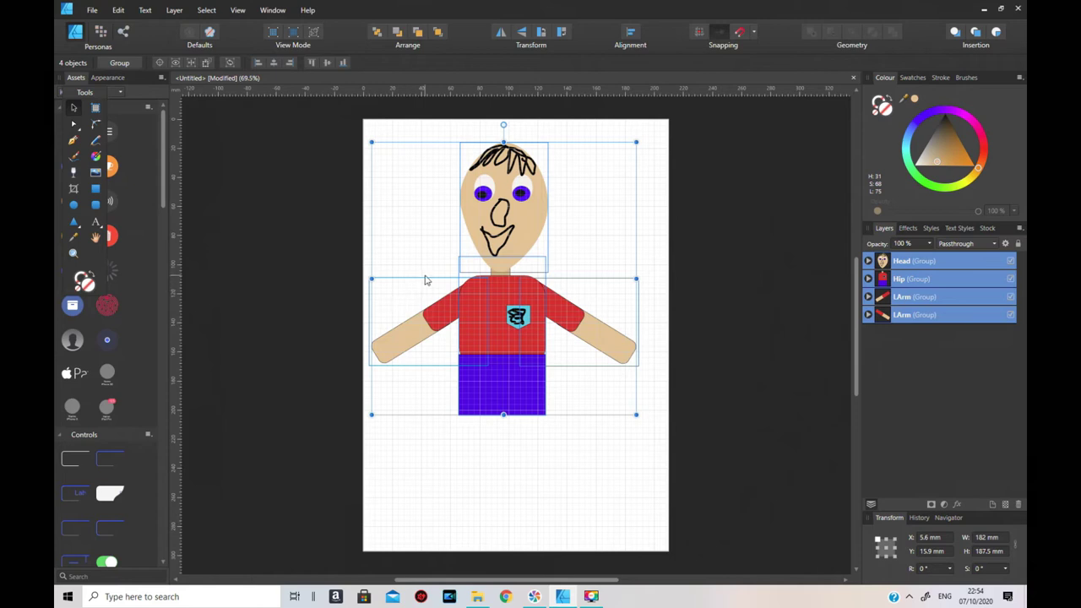
{"action": "left_click", "coordinate": [272, 201]}
{"action": "left_click_drag", "start_coordinate": [229, 114], "coordinate": [762, 486]}
{"action": "left_click_drag", "start_coordinate": [636, 142], "coordinate": [557, 211]}
{"action": "left_click_drag", "start_coordinate": [480, 279], "coordinate": [537, 225]}
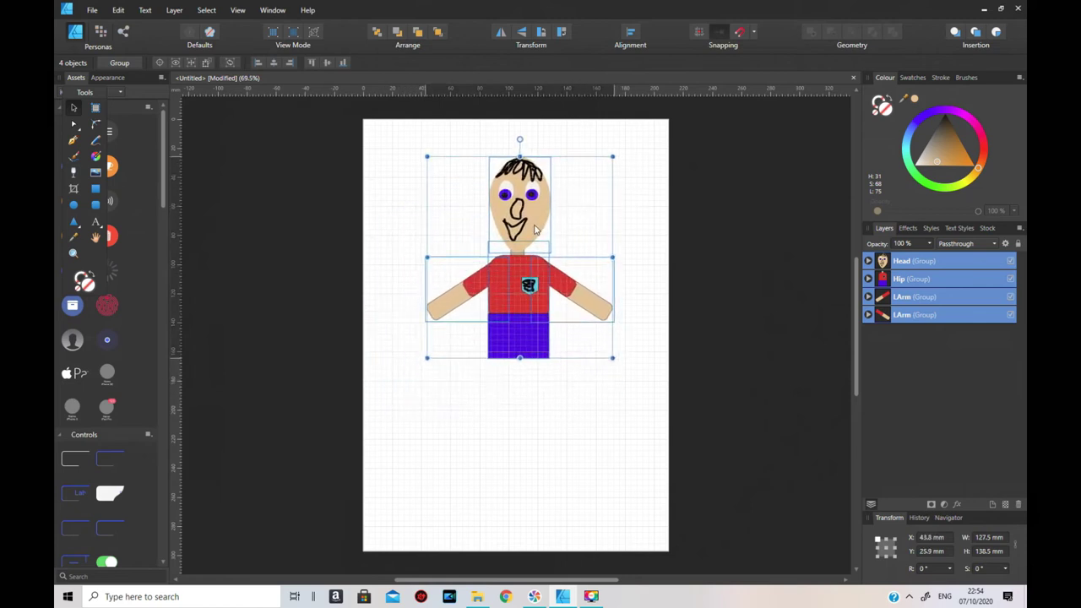
{"action": "left_click", "coordinate": [758, 428]}
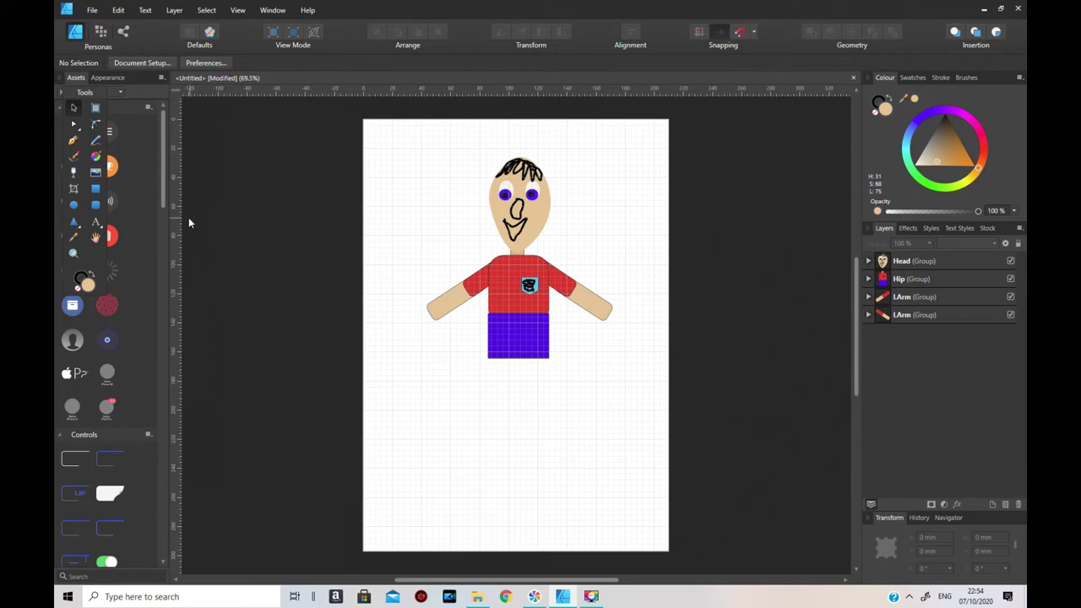
- Draw a rounded rectangle about 19 by 29 mm below the hips and fill it with the hips' sampled blue (H 232, S 77, L 50)
{"action": "left_click", "coordinate": [95, 205]}
{"action": "left_click_drag", "start_coordinate": [465, 407], "coordinate": [490, 522]}
{"action": "left_click_drag", "start_coordinate": [489, 466], "coordinate": [499, 466]}
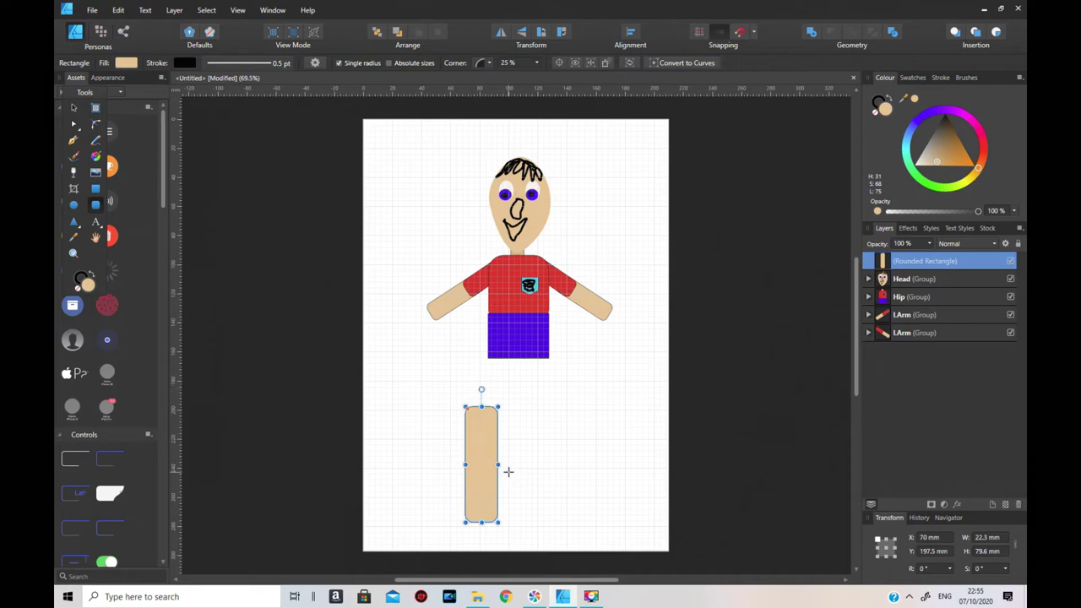
{"action": "left_click_drag", "start_coordinate": [481, 523], "coordinate": [495, 426]}
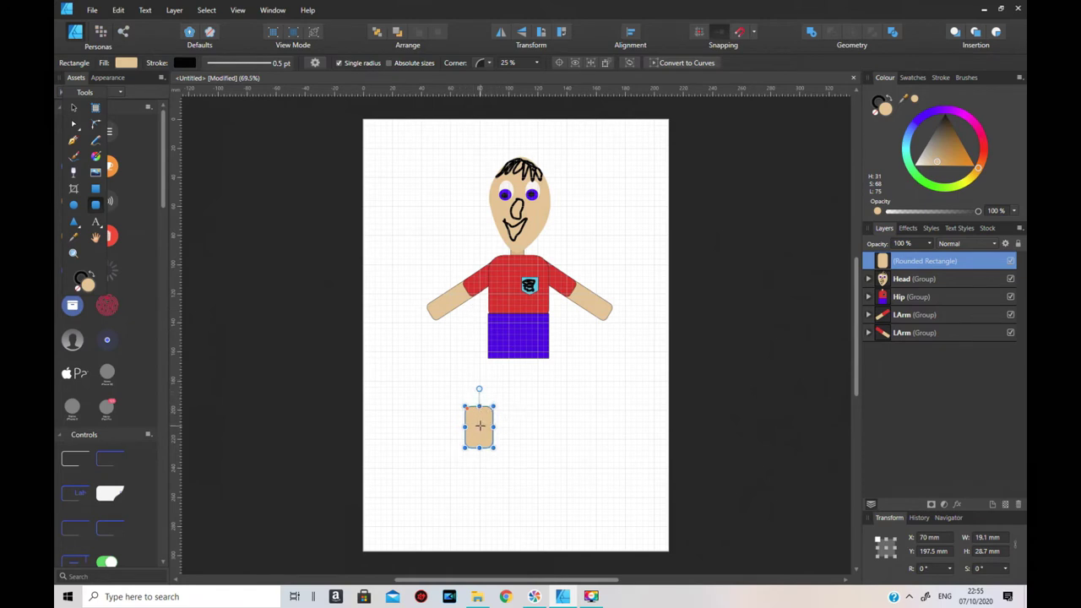
{"action": "left_click", "coordinate": [75, 239]}
{"action": "left_click", "coordinate": [515, 335]}
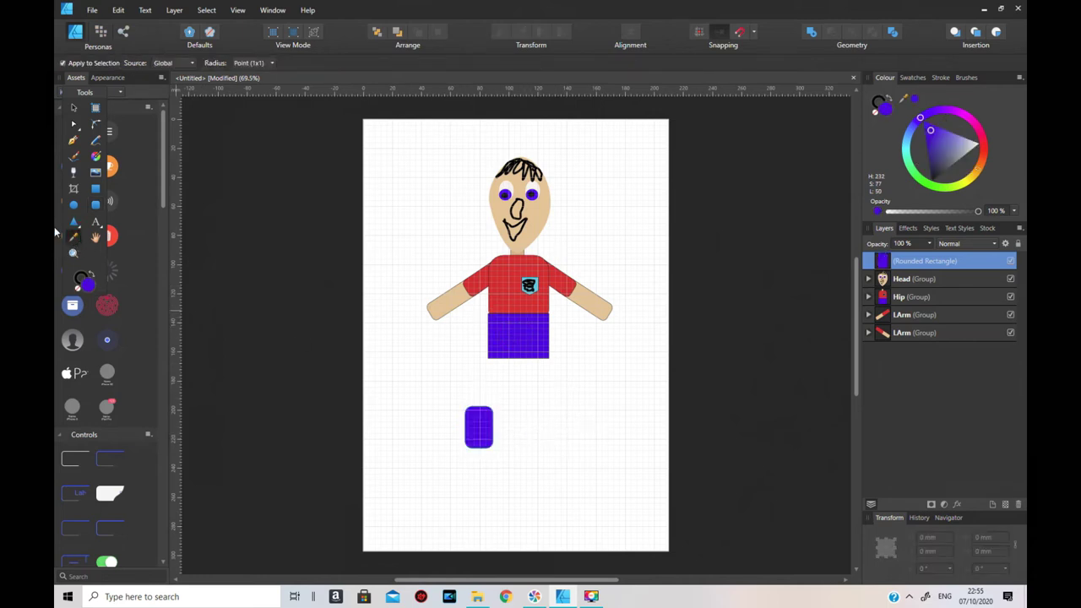
- Attach the blue rectangle beneath the left side of the hips as an upper leg, rotated about -13° and lengthened to about 34 mm
{"action": "left_click", "coordinate": [73, 108]}
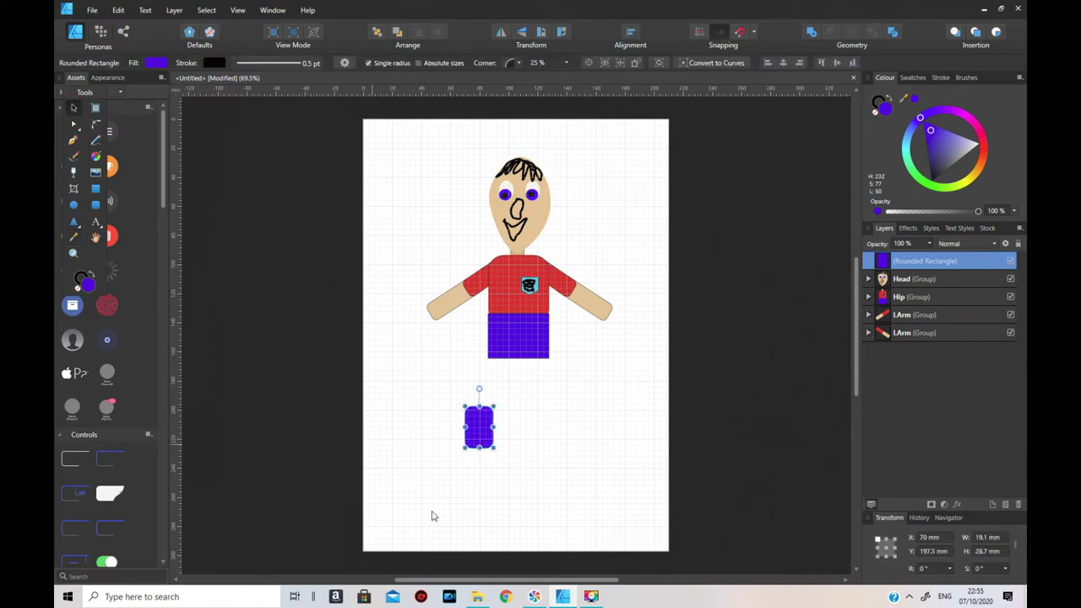
{"action": "left_click_drag", "start_coordinate": [487, 447], "coordinate": [497, 397]}
{"action": "left_click_drag", "start_coordinate": [493, 336], "coordinate": [502, 338]}
{"action": "left_click_drag", "start_coordinate": [492, 386], "coordinate": [500, 378]}
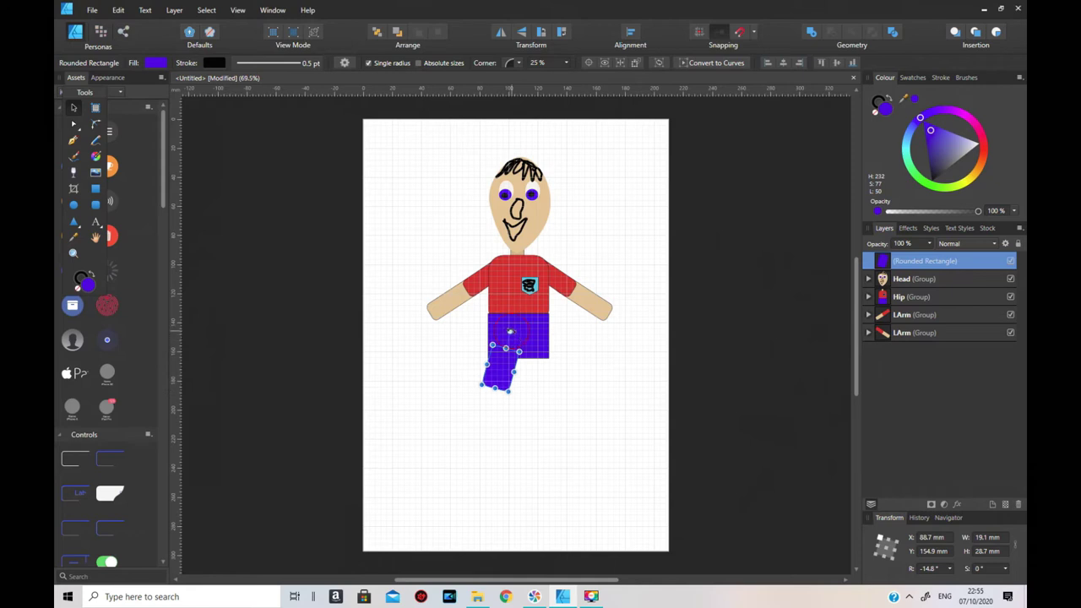
{"action": "left_click_drag", "start_coordinate": [510, 331], "coordinate": [506, 333]}
{"action": "left_click_drag", "start_coordinate": [491, 390], "coordinate": [493, 397]}
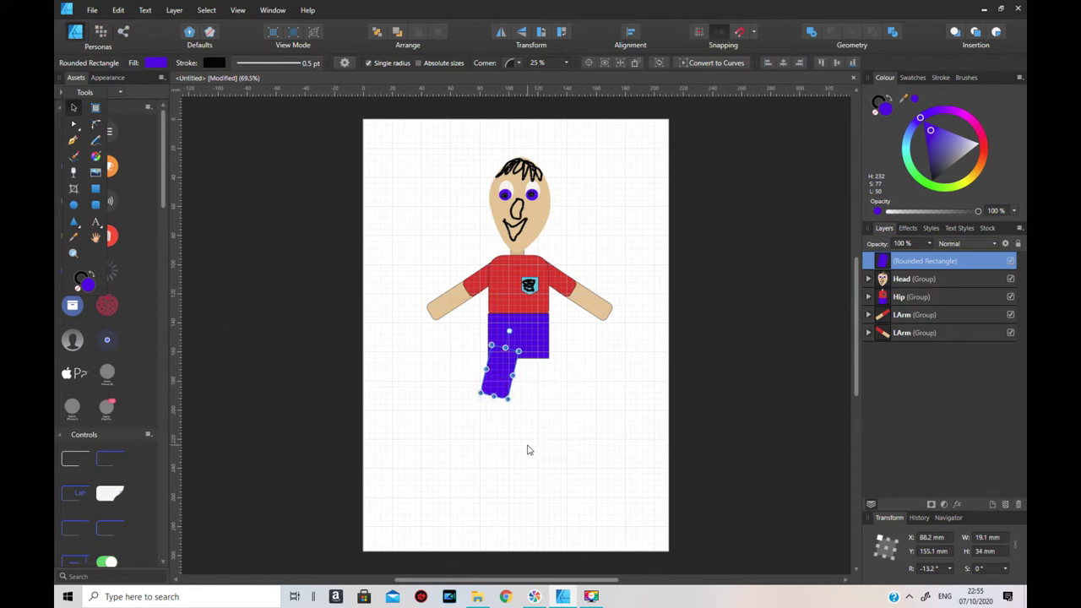
- Duplicate the blue upper leg piece and place the copy just below it, in line with its slant
{"action": "left_click", "coordinate": [96, 205]}
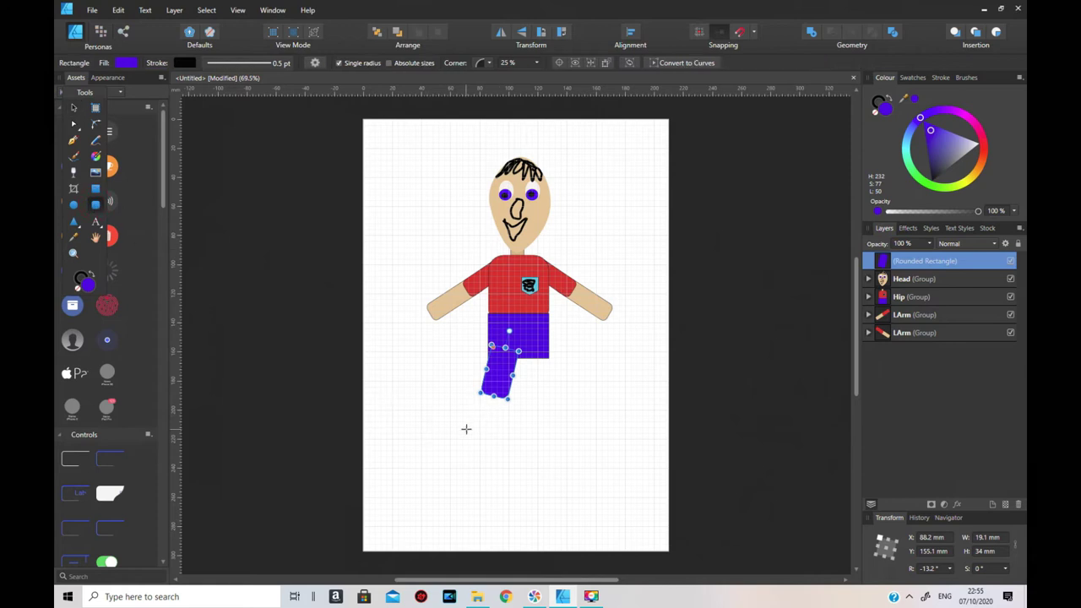
{"action": "right_click", "coordinate": [503, 382]}
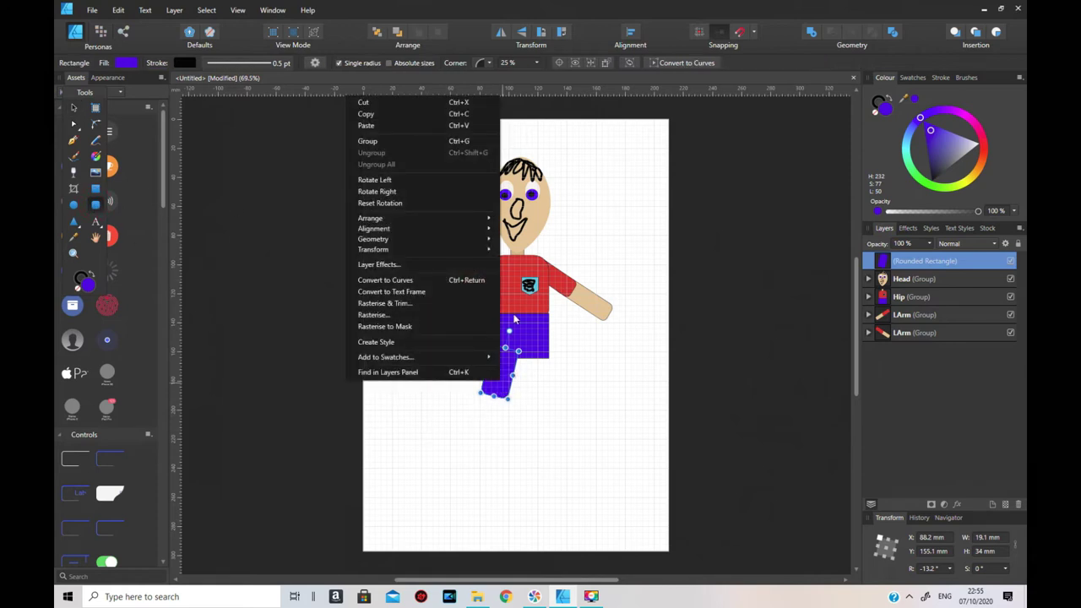
{"action": "left_click", "coordinate": [398, 114]}
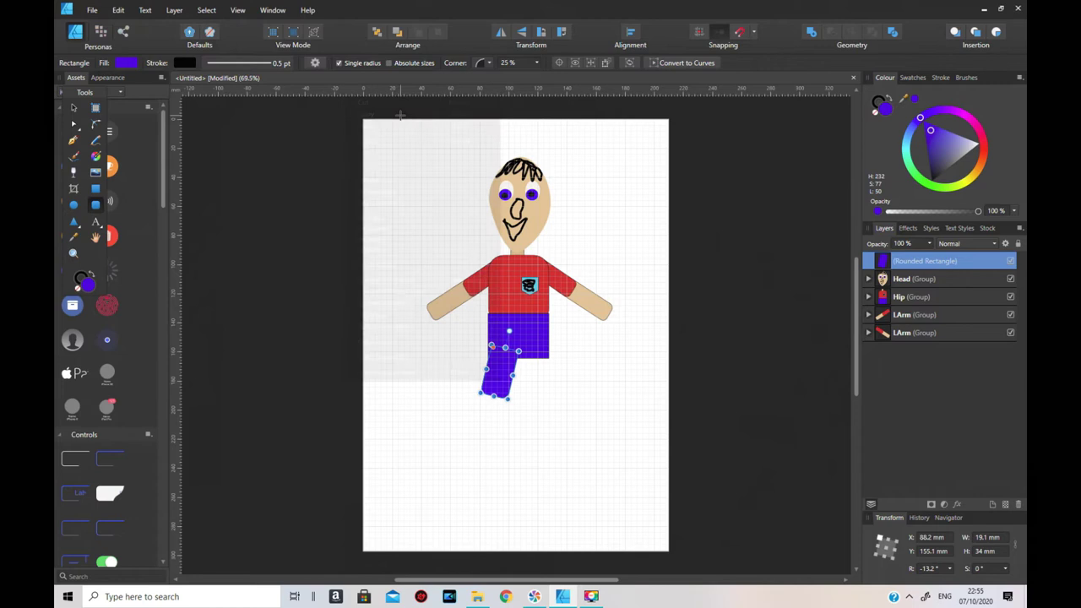
{"action": "right_click", "coordinate": [504, 387]}
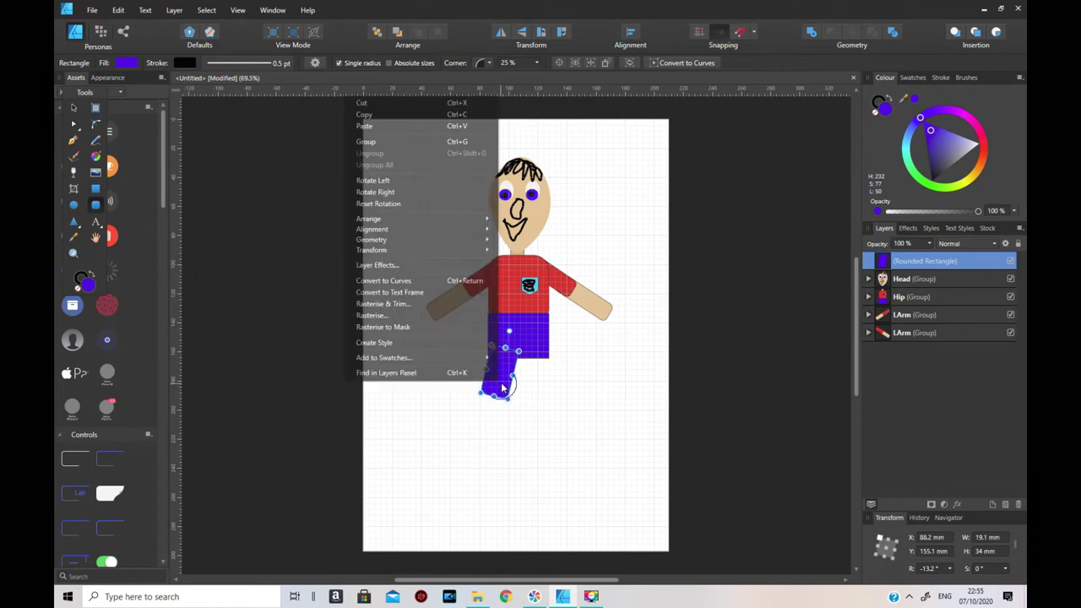
{"action": "left_click", "coordinate": [364, 128]}
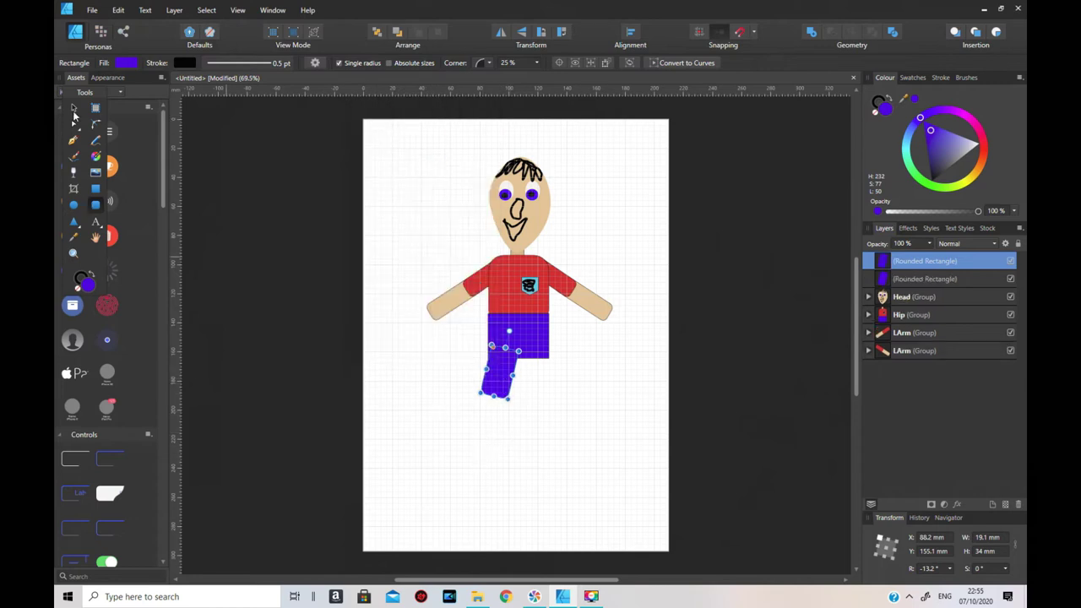
{"action": "left_click", "coordinate": [73, 109]}
{"action": "left_click_drag", "start_coordinate": [503, 395], "coordinate": [489, 452]}
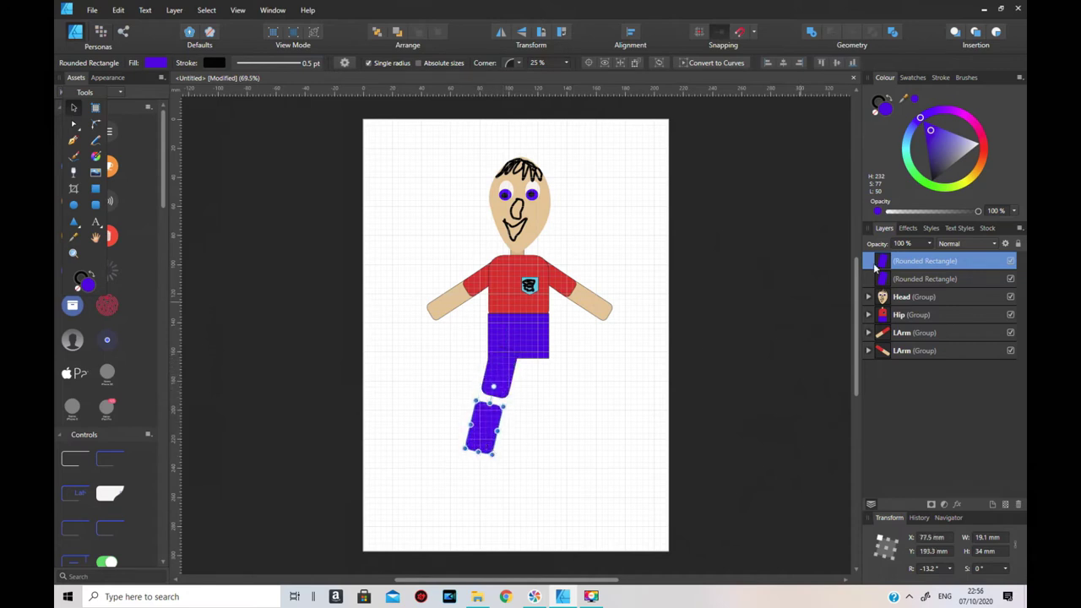
- Fill the lower leg copy with the face's sampled skin tone and lengthen it to about 49 mm, overlapping the blue upper leg
{"action": "left_click", "coordinate": [74, 237]}
{"action": "left_click", "coordinate": [539, 212]}
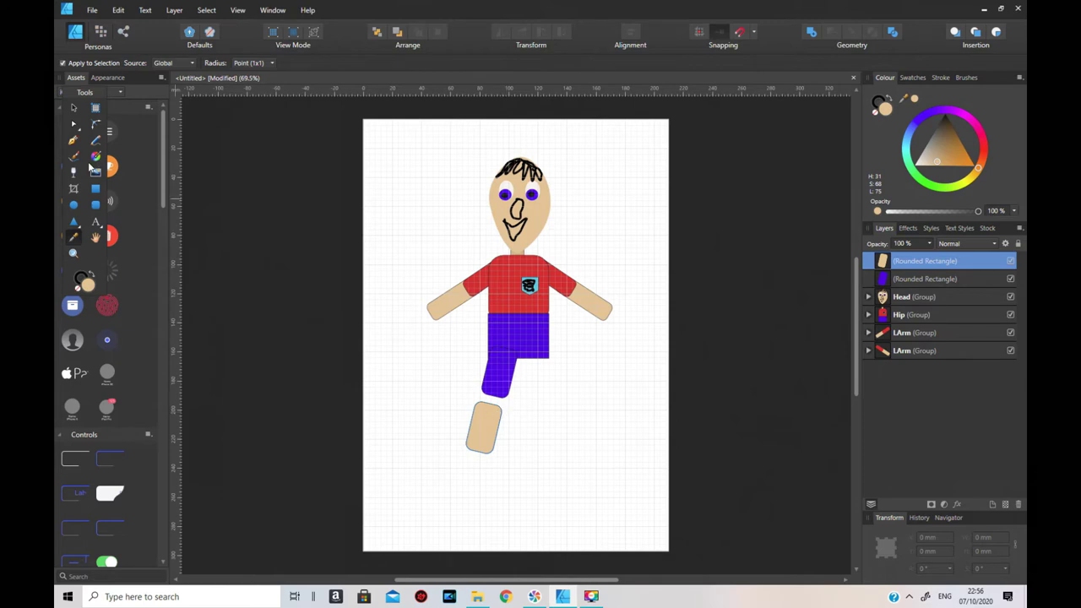
{"action": "left_click", "coordinate": [71, 108]}
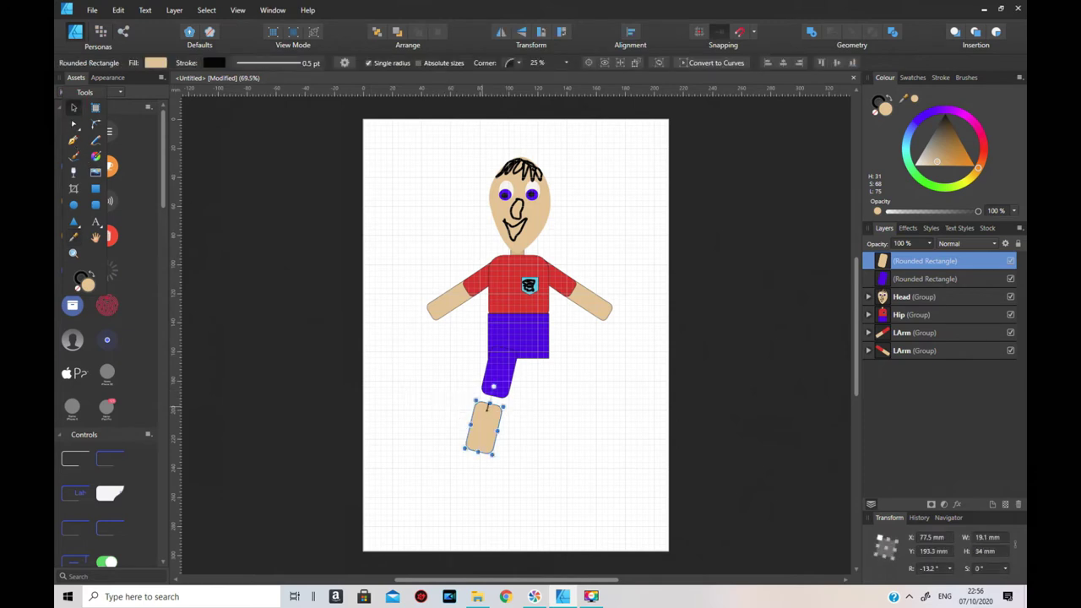
{"action": "left_click_drag", "start_coordinate": [495, 404], "coordinate": [496, 383]}
{"action": "left_click_drag", "start_coordinate": [488, 442], "coordinate": [494, 443]}
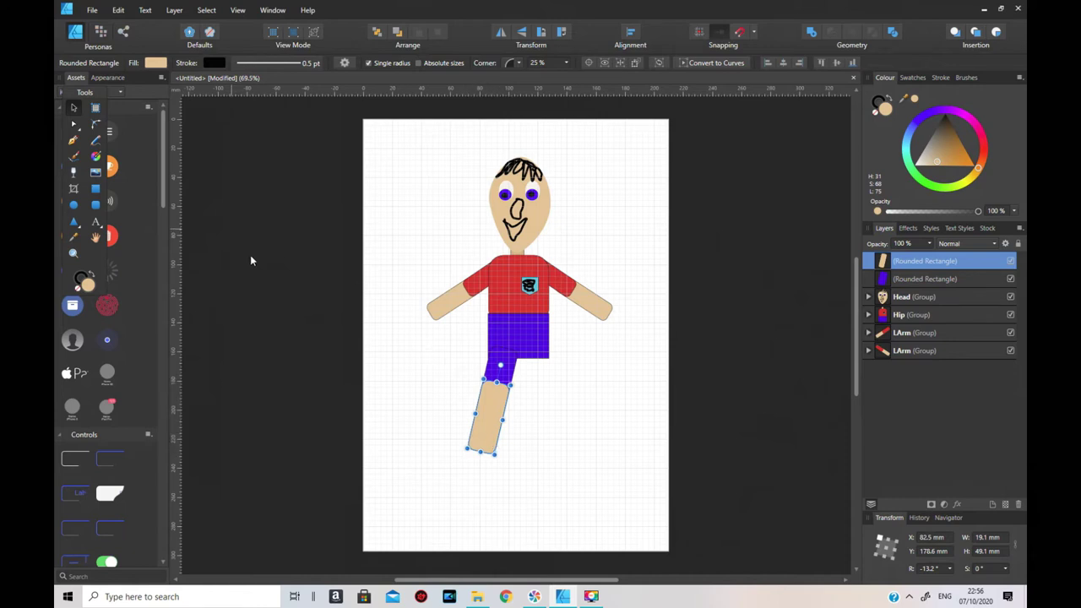
- Send the skin-coloured lower leg to the back of the stack, behind the blue upper leg
{"action": "right_click", "coordinate": [484, 414]}
{"action": "mouse_move", "coordinate": [377, 247]}
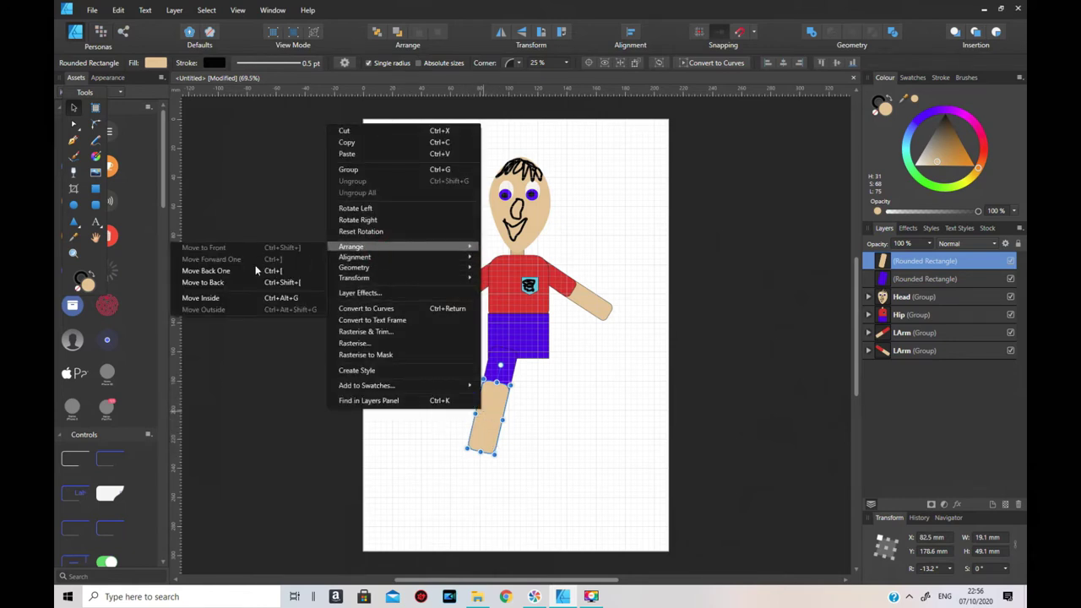
{"action": "left_click", "coordinate": [243, 288]}
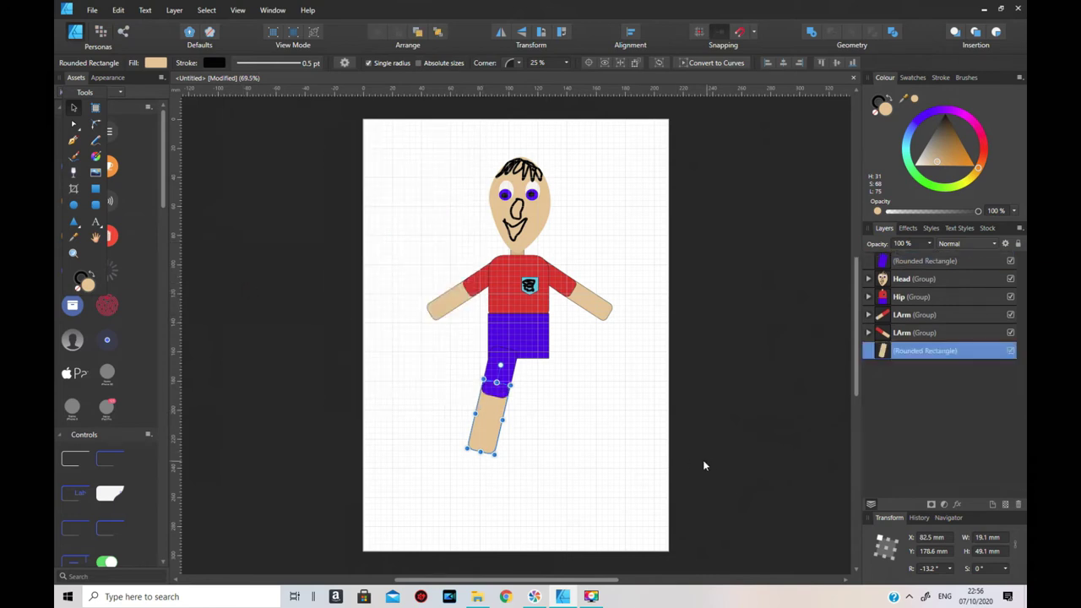
{"action": "left_click", "coordinate": [664, 467]}
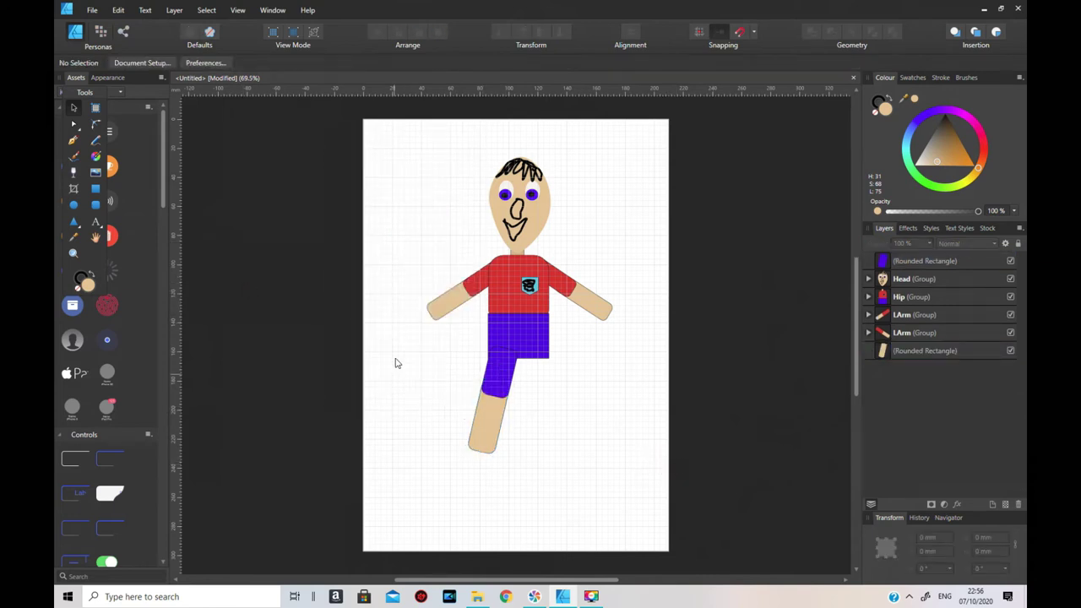
- Group the blue upper leg with the skin-coloured lower leg and name the group RThigh
{"action": "left_click_drag", "start_coordinate": [461, 329], "coordinate": [552, 502]}
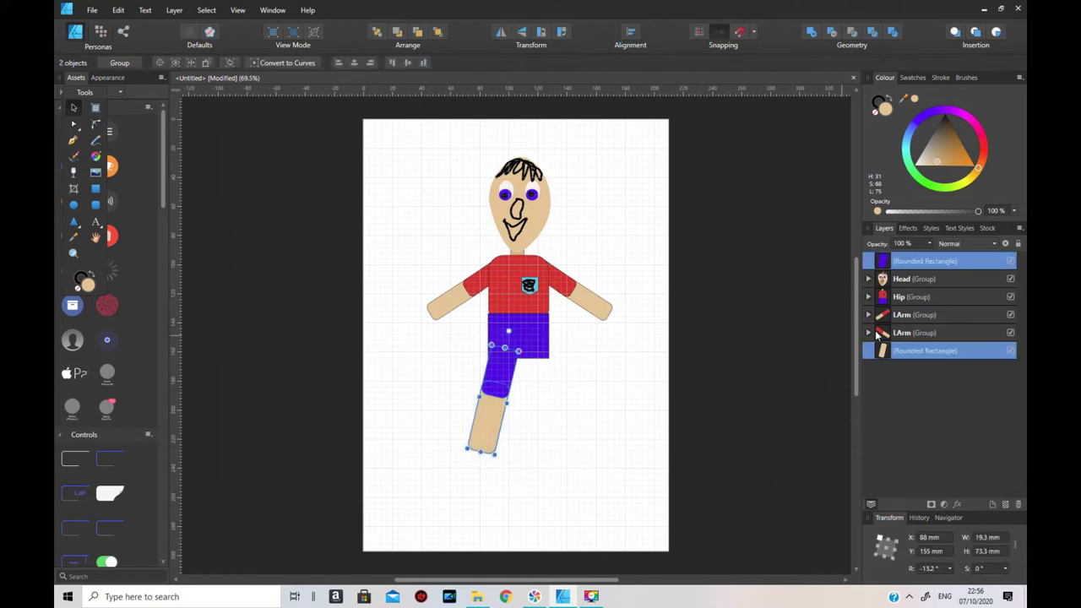
{"action": "right_click", "coordinate": [503, 394]}
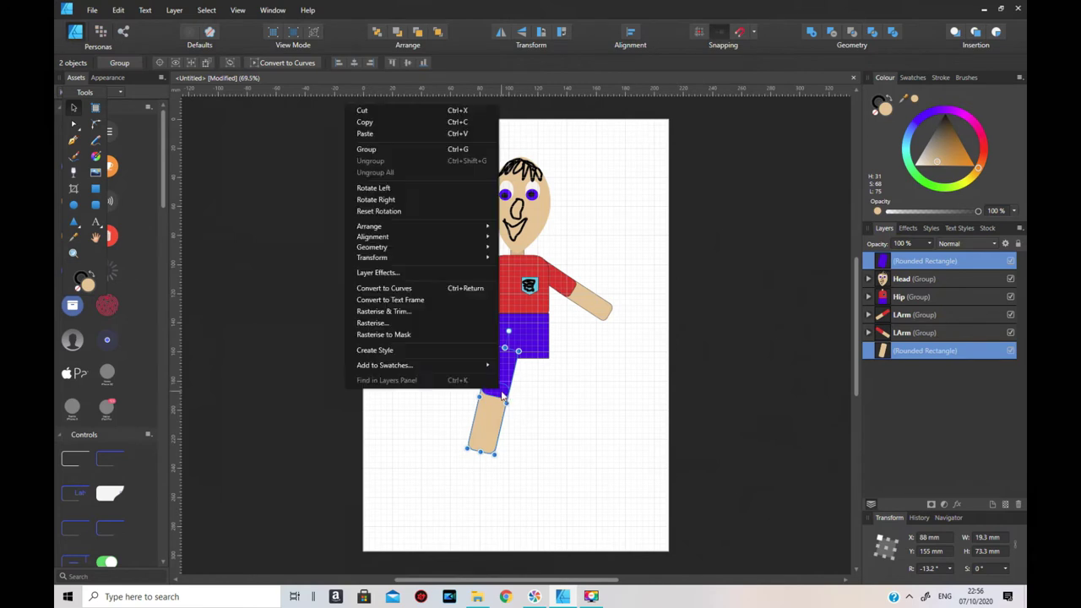
{"action": "left_click", "coordinate": [417, 148]}
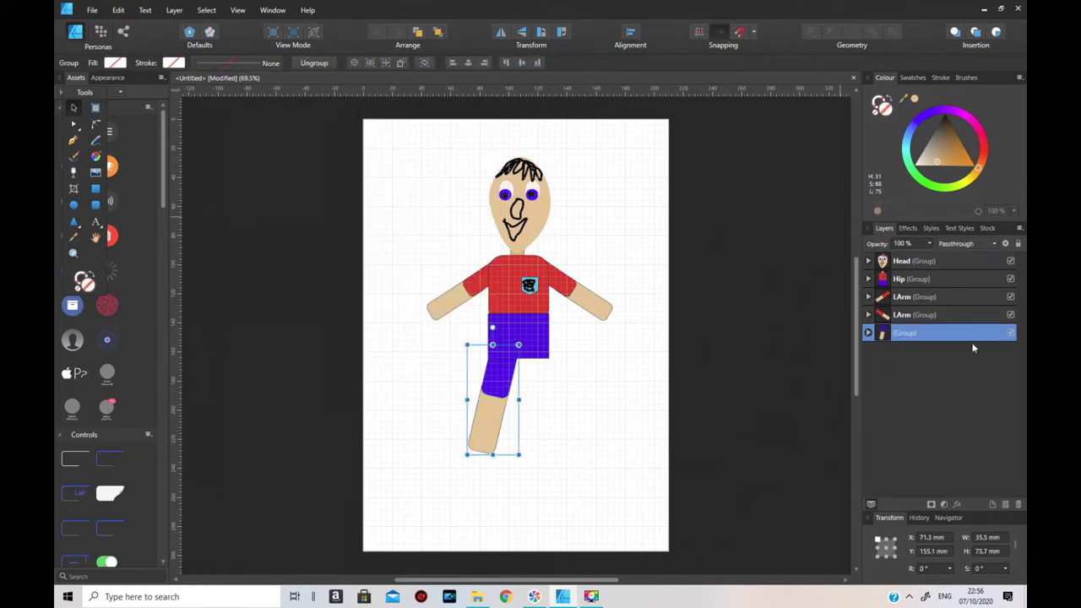
{"action": "double_click", "coordinate": [932, 335]}
{"action": "type", "text": "RThigh"}
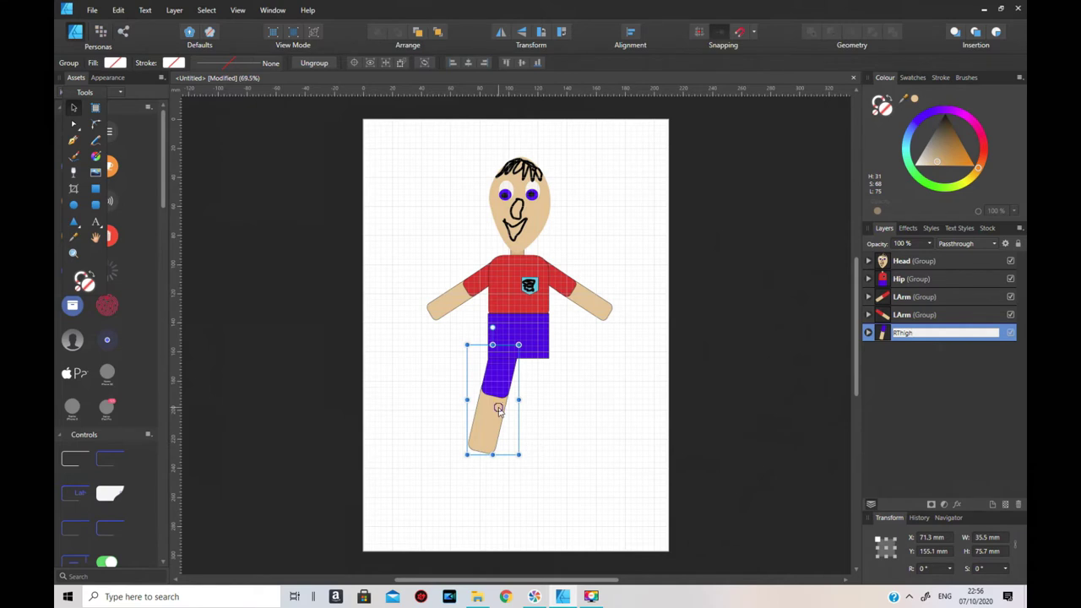
- Duplicate the RThigh group, flip the copy horizontally and place it beneath the other side of the hips
{"action": "right_click", "coordinate": [496, 409]}
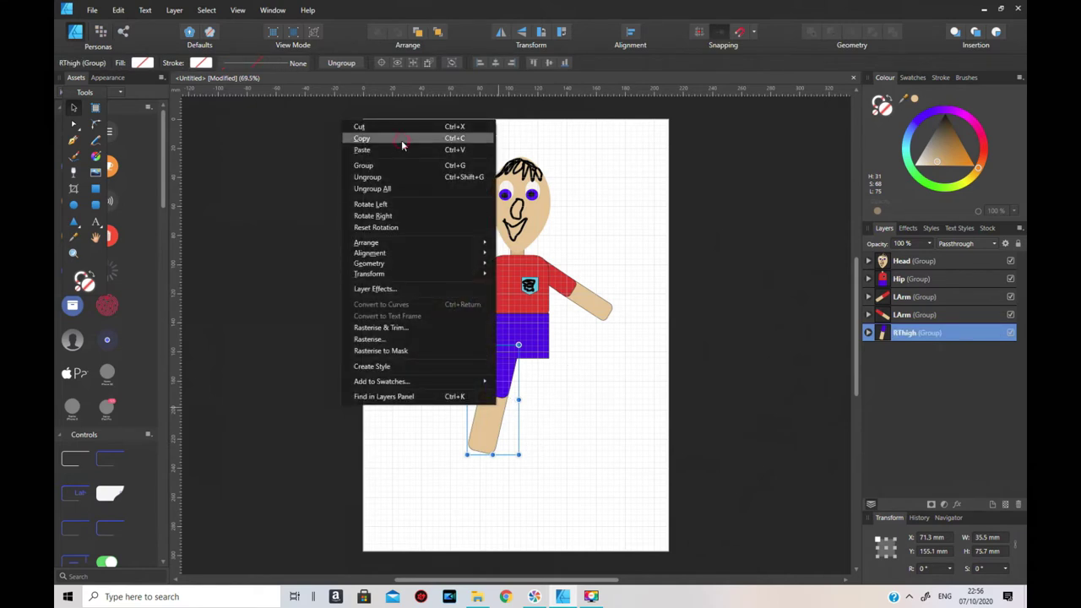
{"action": "left_click", "coordinate": [403, 146]}
{"action": "right_click", "coordinate": [492, 394]}
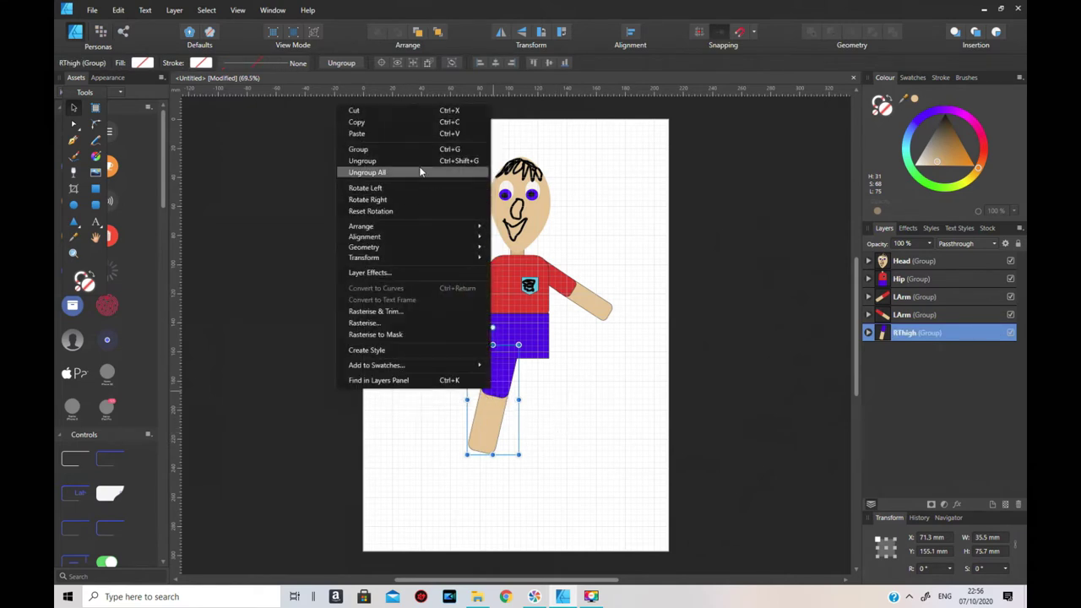
{"action": "left_click", "coordinate": [413, 133]}
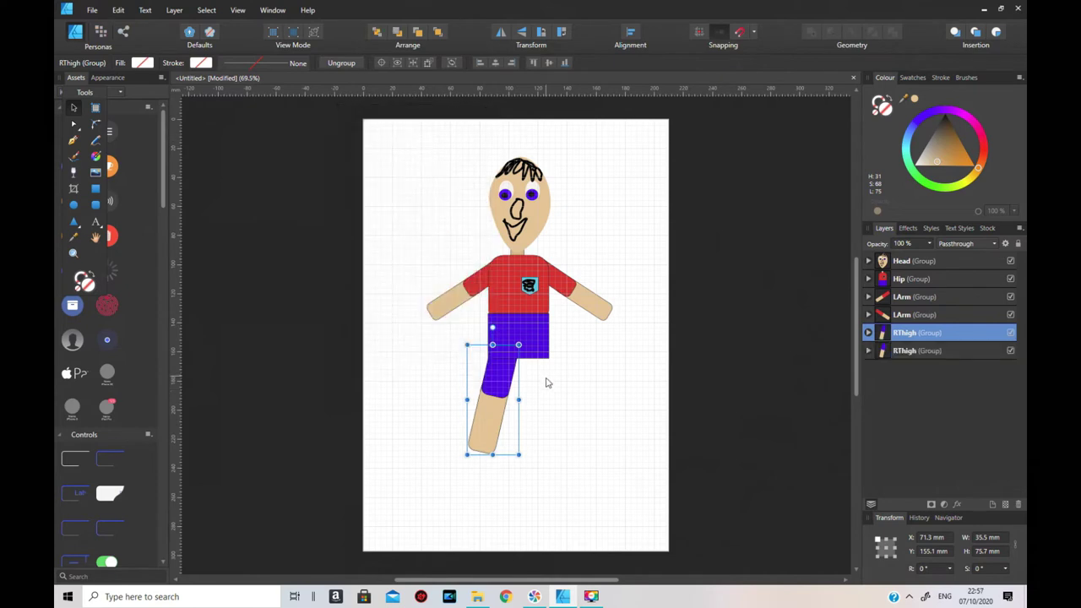
{"action": "left_click", "coordinate": [502, 36]}
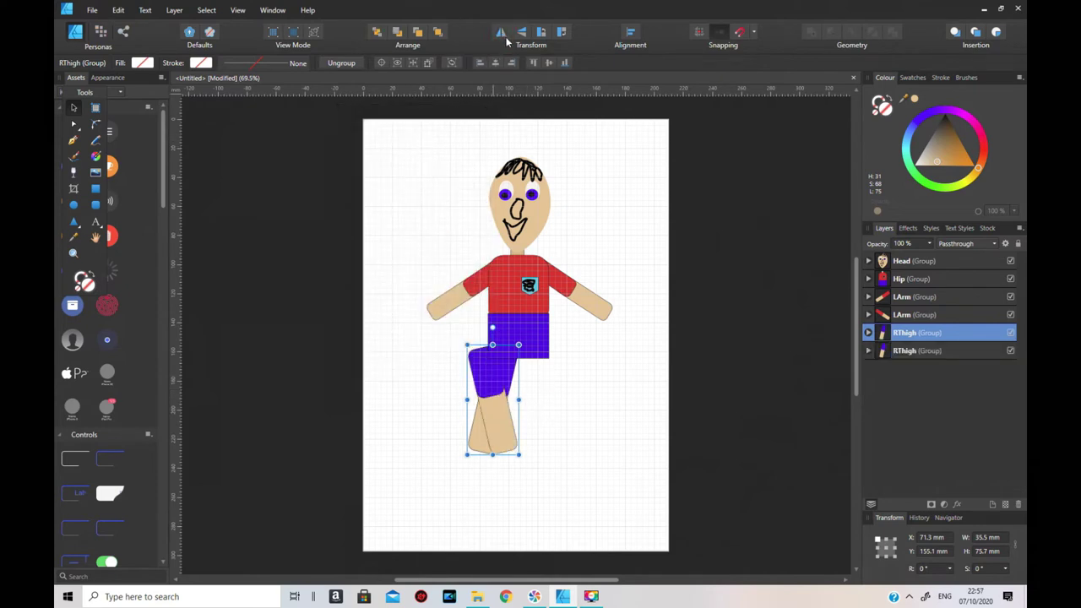
{"action": "left_click_drag", "start_coordinate": [499, 406], "coordinate": [549, 406]}
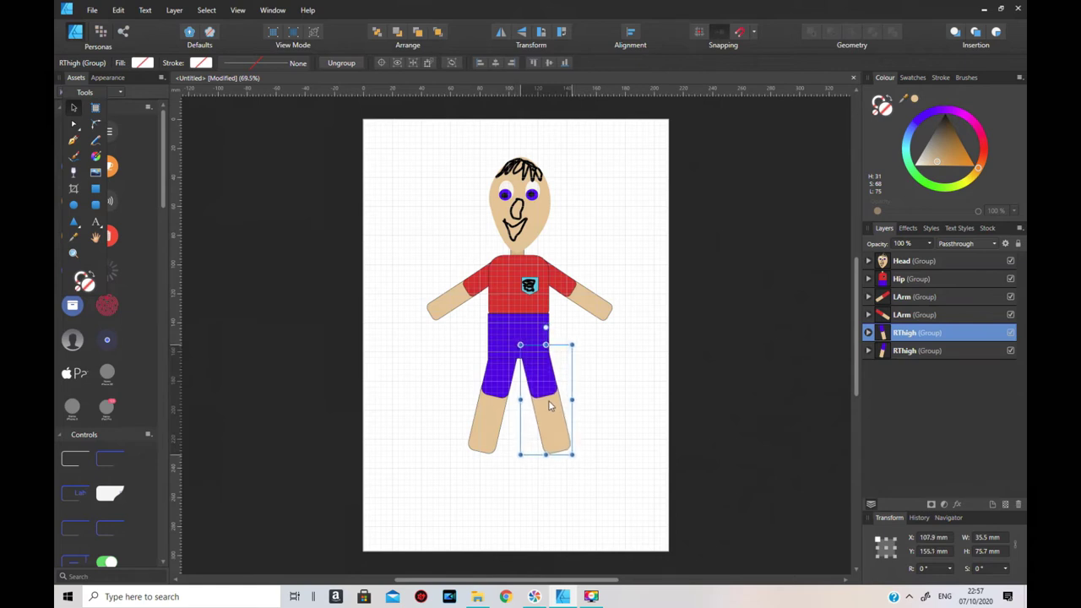
- Rename the mirrored leg group LThigh
{"action": "double_click", "coordinate": [897, 337]}
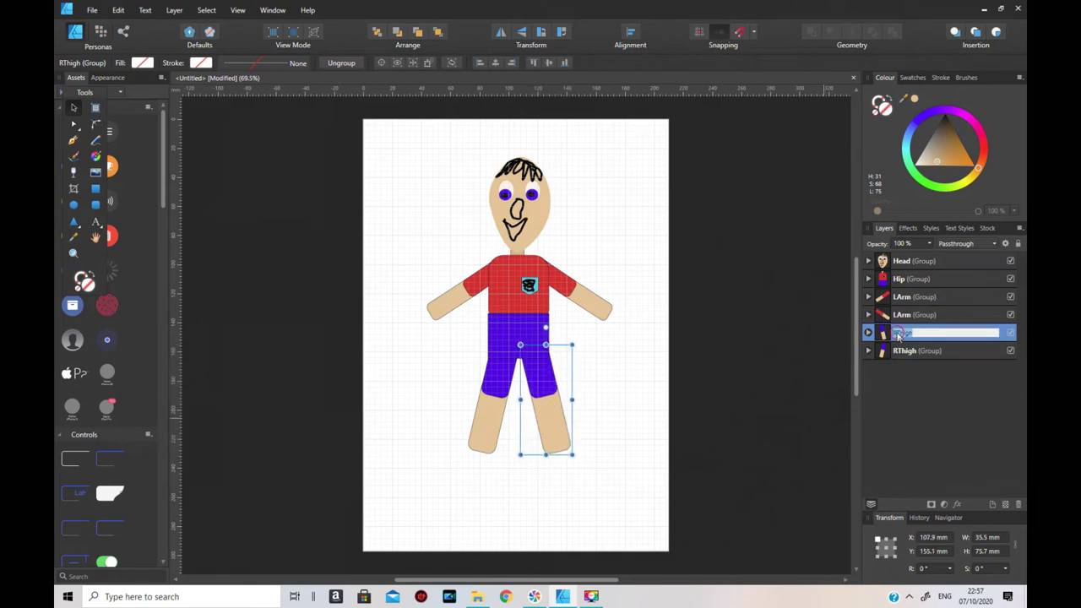
{"action": "left_click", "coordinate": [894, 333]}
{"action": "key", "text": "BackSpace"}
{"action": "type", "text": "LThigh"}
{"action": "left_click", "coordinate": [767, 417]}
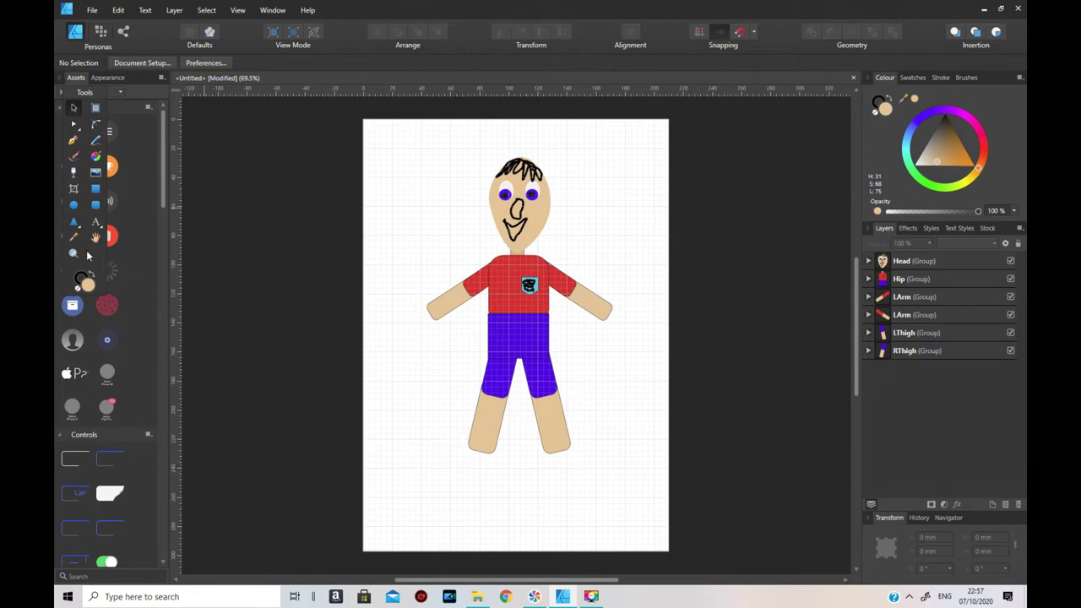
- Draw a skin-coloured rounded rectangle beside the figure, convert it to curves and enlarge it to about 25.5 by 30.7 mm
{"action": "left_click", "coordinate": [98, 207]}
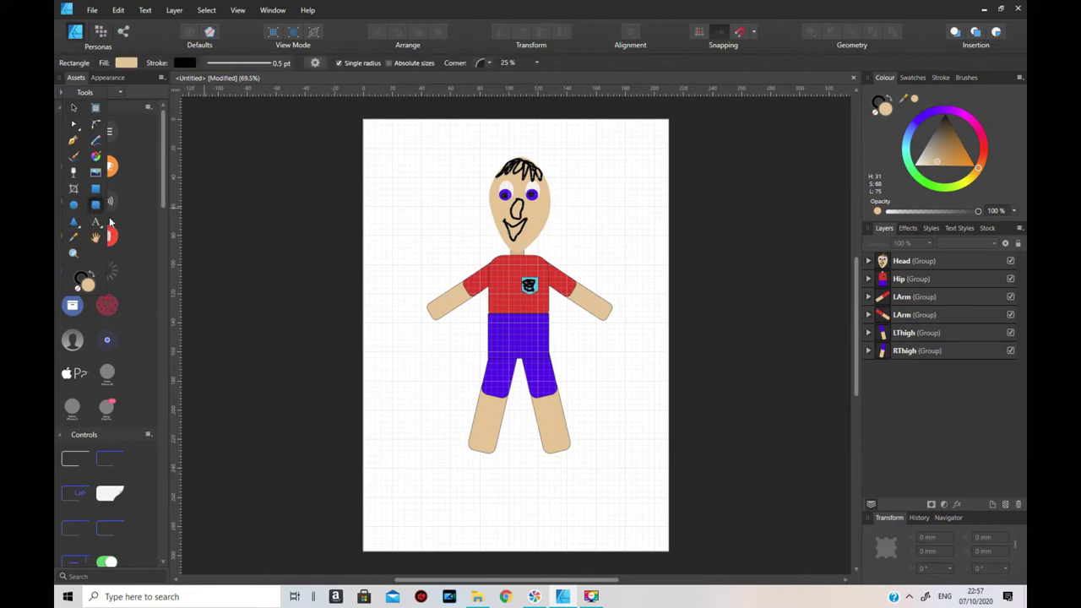
{"action": "left_click_drag", "start_coordinate": [397, 340], "coordinate": [425, 382]}
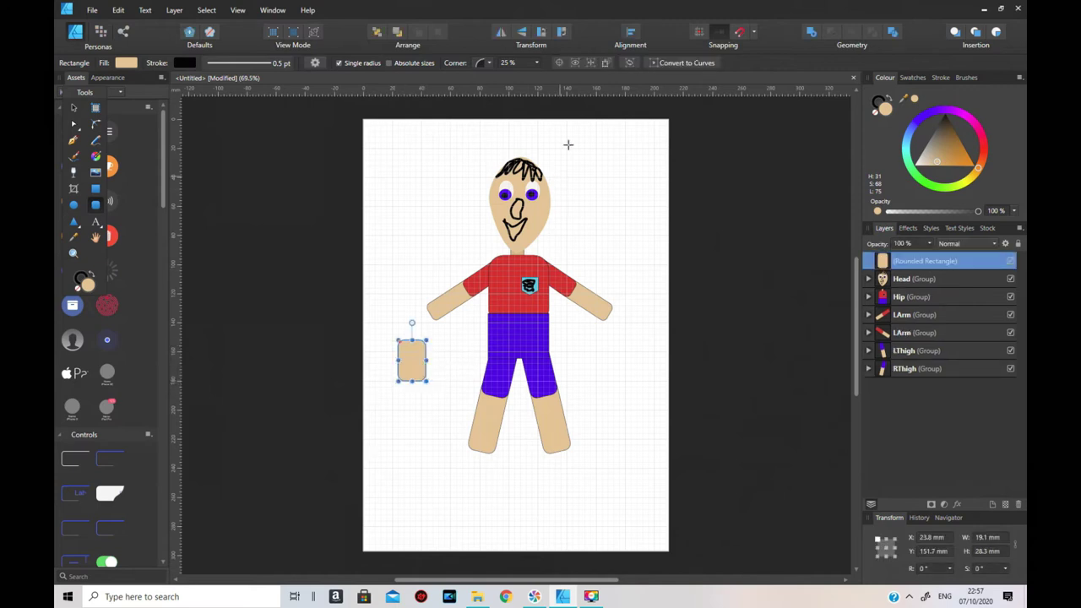
{"action": "left_click", "coordinate": [685, 64]}
{"action": "left_click", "coordinate": [76, 129]}
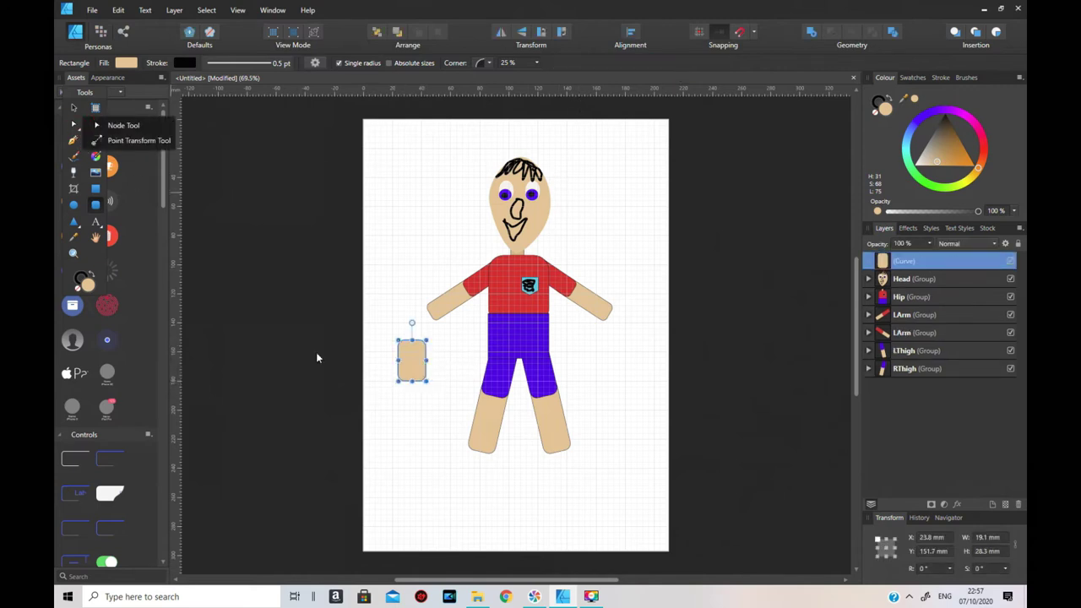
{"action": "mouse_move", "coordinate": [401, 386]}
{"action": "left_mouse_down"}
{"action": "mouse_move", "coordinate": [412, 368]}
{"action": "mouse_move", "coordinate": [389, 384]}
{"action": "left_mouse_up"}
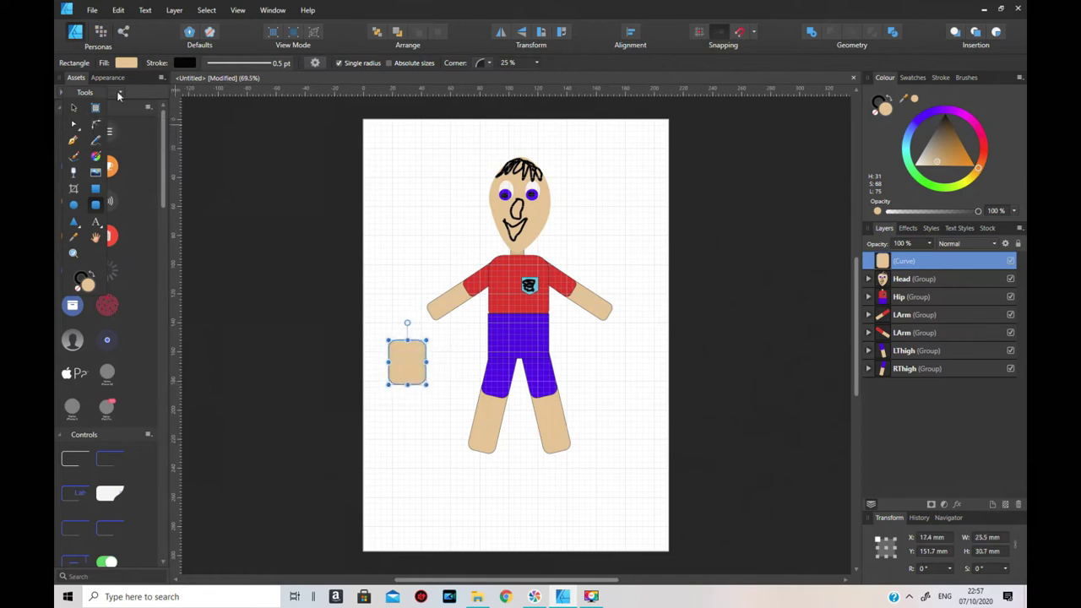
- Reshape the skin-coloured curve's lower edge with the Node Tool into a mitten-like hand with a separate thumb
{"action": "left_click", "coordinate": [74, 124]}
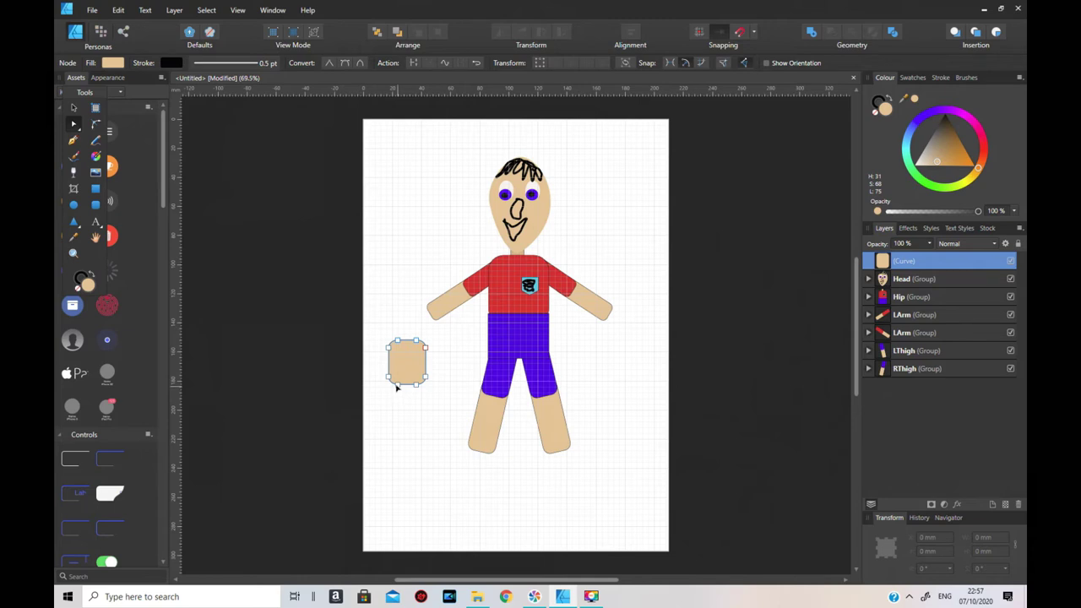
{"action": "left_click", "coordinate": [398, 386]}
{"action": "mouse_move", "coordinate": [400, 387]}
{"action": "left_mouse_down"}
{"action": "mouse_move", "coordinate": [405, 359]}
{"action": "mouse_move", "coordinate": [413, 378]}
{"action": "mouse_move", "coordinate": [394, 386]}
{"action": "mouse_move", "coordinate": [385, 348]}
{"action": "mouse_move", "coordinate": [387, 374]}
{"action": "left_mouse_up"}
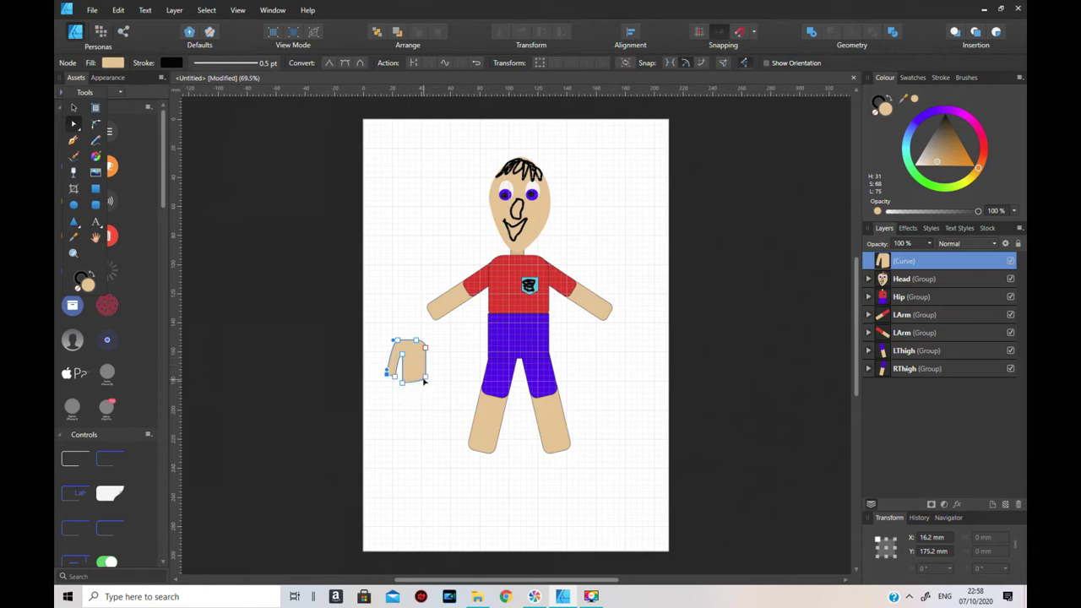
{"action": "left_click", "coordinate": [427, 383]}
{"action": "left_click_drag", "start_coordinate": [427, 381], "coordinate": [428, 383]}
{"action": "left_click_drag", "start_coordinate": [427, 384], "coordinate": [426, 379]}
{"action": "left_click", "coordinate": [425, 394]}
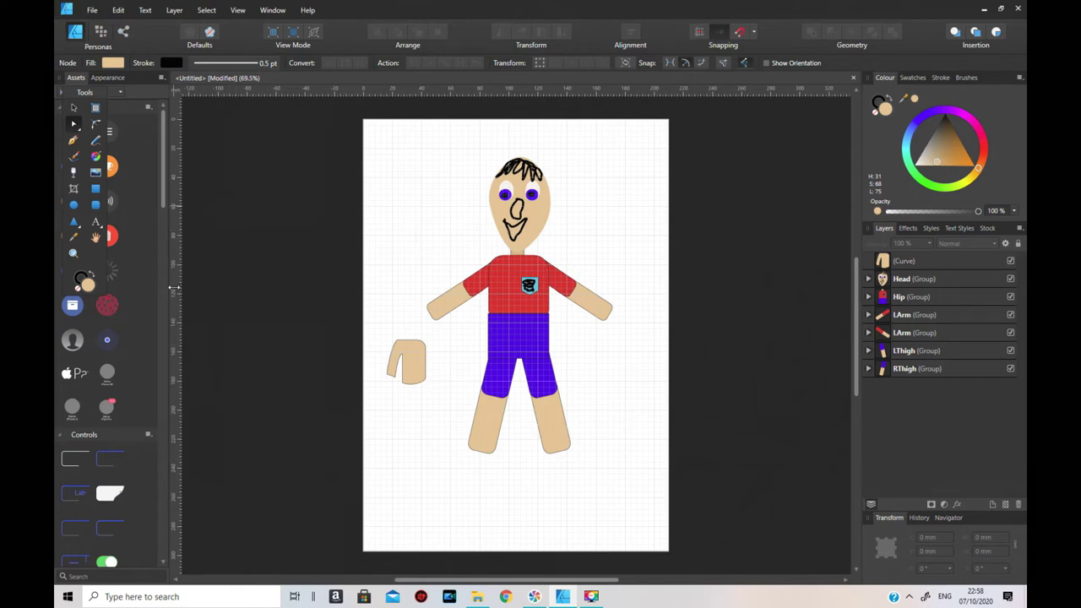
- Scale the hand to about 20 by 21 mm, rotate it to about 56° and attach it to the arm on the pocket side
{"action": "left_click", "coordinate": [73, 108]}
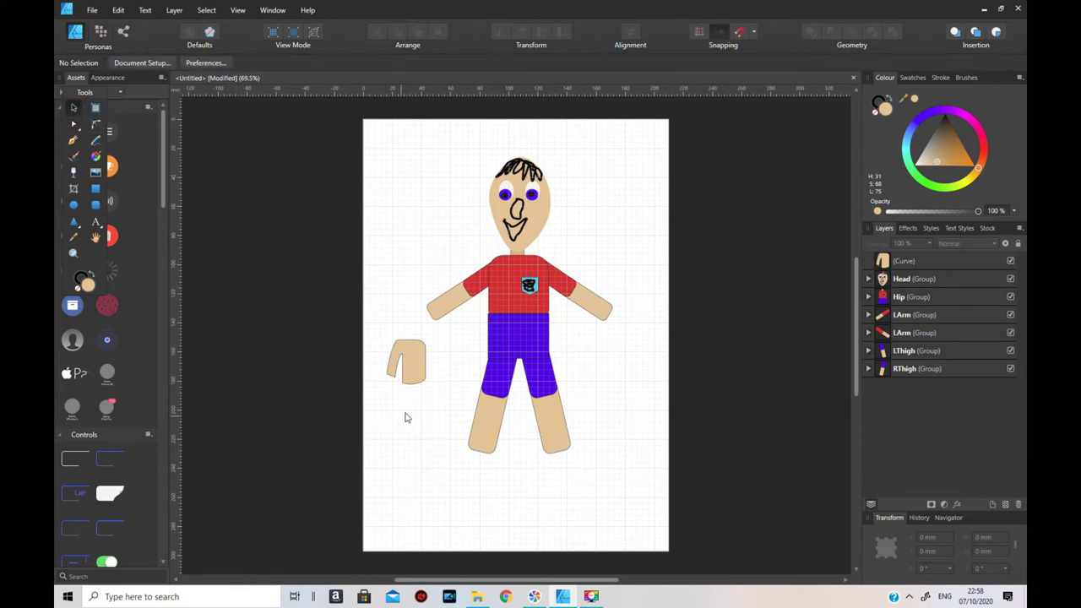
{"action": "left_click", "coordinate": [421, 372]}
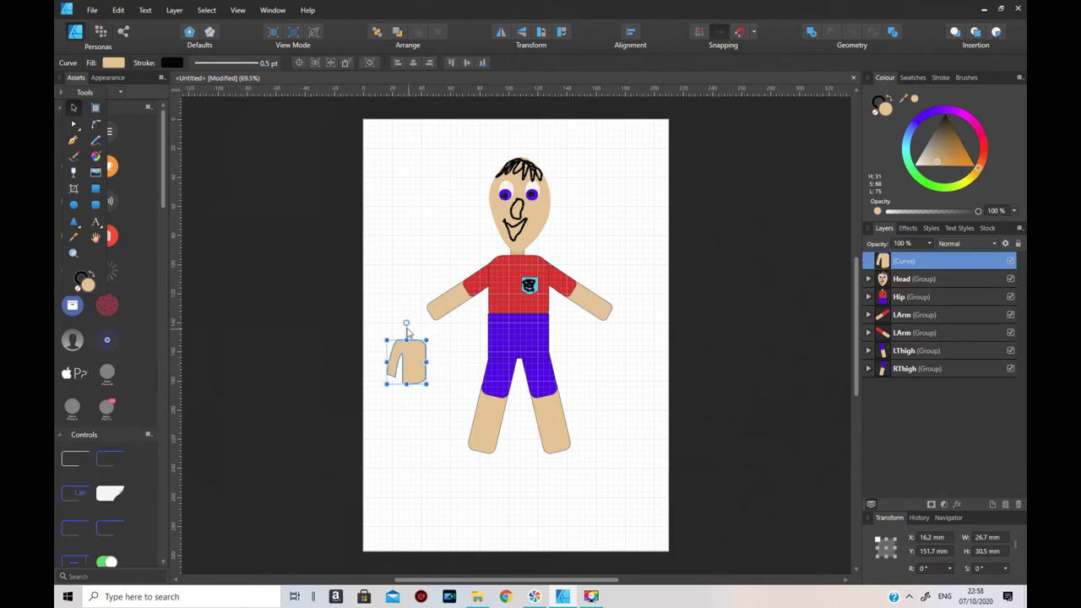
{"action": "left_click_drag", "start_coordinate": [406, 323], "coordinate": [385, 330]}
{"action": "left_click_drag", "start_coordinate": [412, 377], "coordinate": [632, 366]}
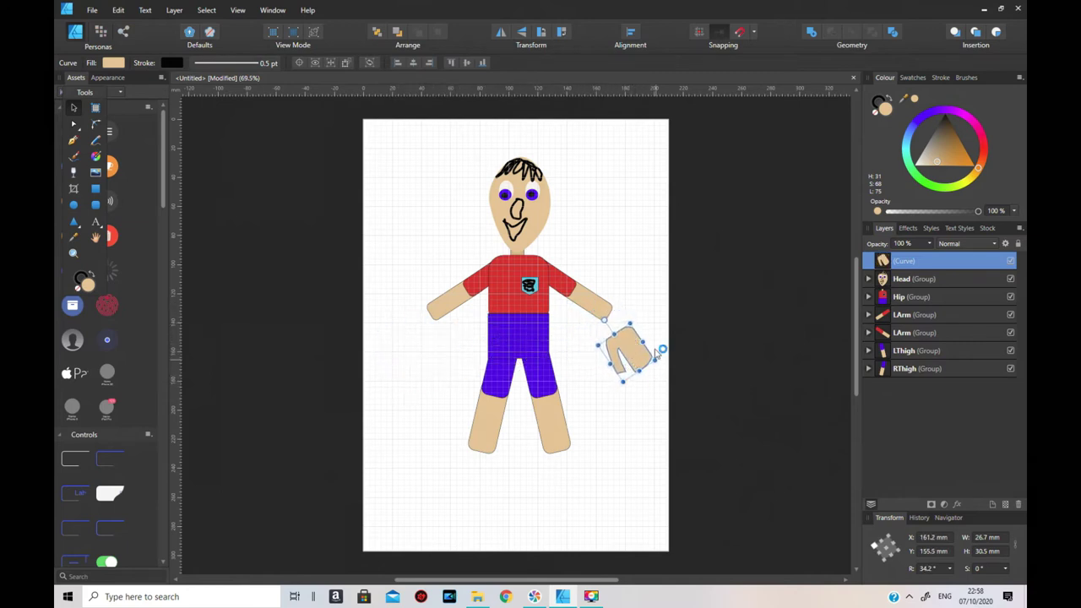
{"action": "left_click_drag", "start_coordinate": [631, 322], "coordinate": [621, 329]}
{"action": "left_click_drag", "start_coordinate": [635, 374], "coordinate": [640, 337]}
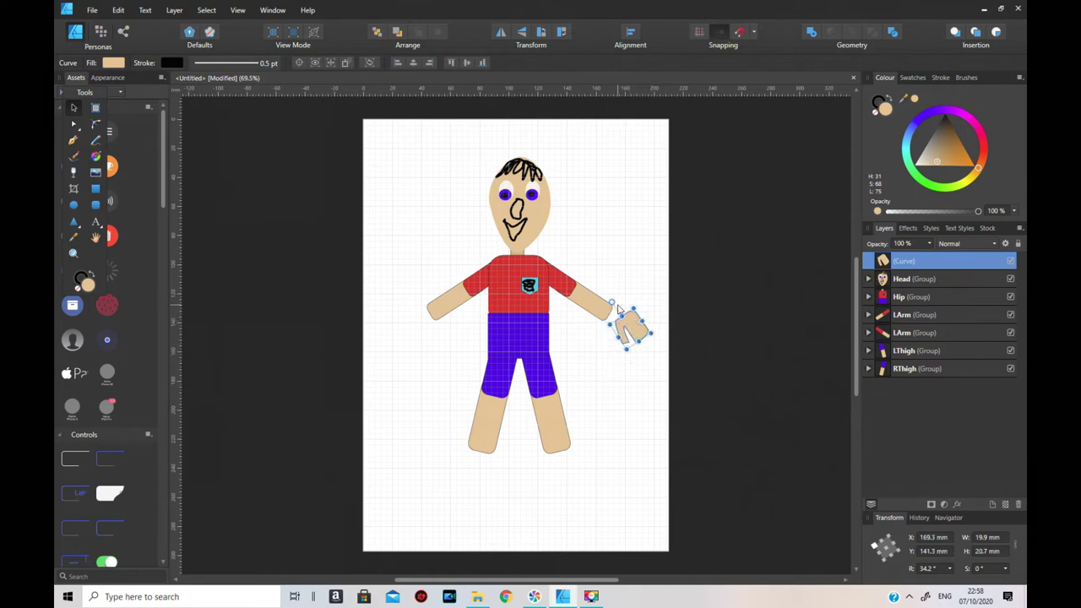
{"action": "left_click_drag", "start_coordinate": [612, 303], "coordinate": [625, 326]}
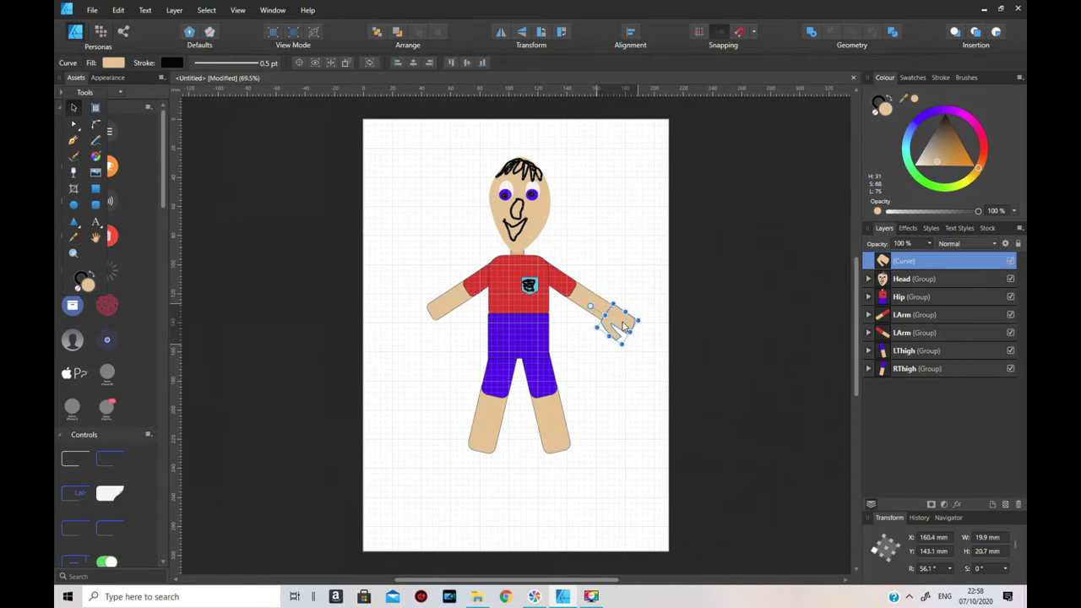
- Duplicate the hand, flip the copy horizontally and attach it to the end of the opposite arm
{"action": "right_click", "coordinate": [625, 326]}
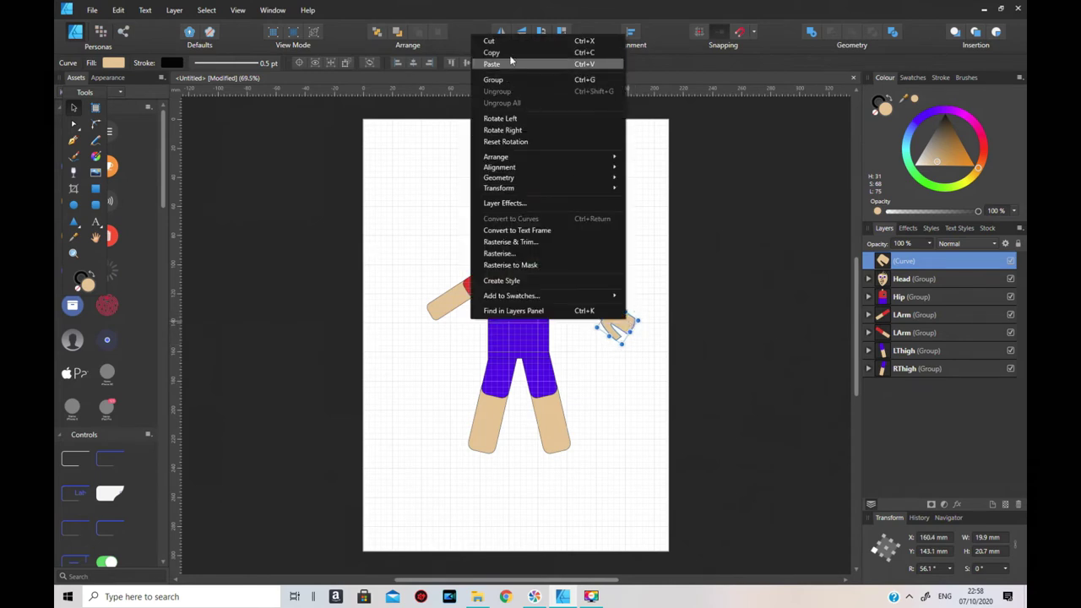
{"action": "key", "text": "Escape"}
{"action": "right_click", "coordinate": [611, 301]}
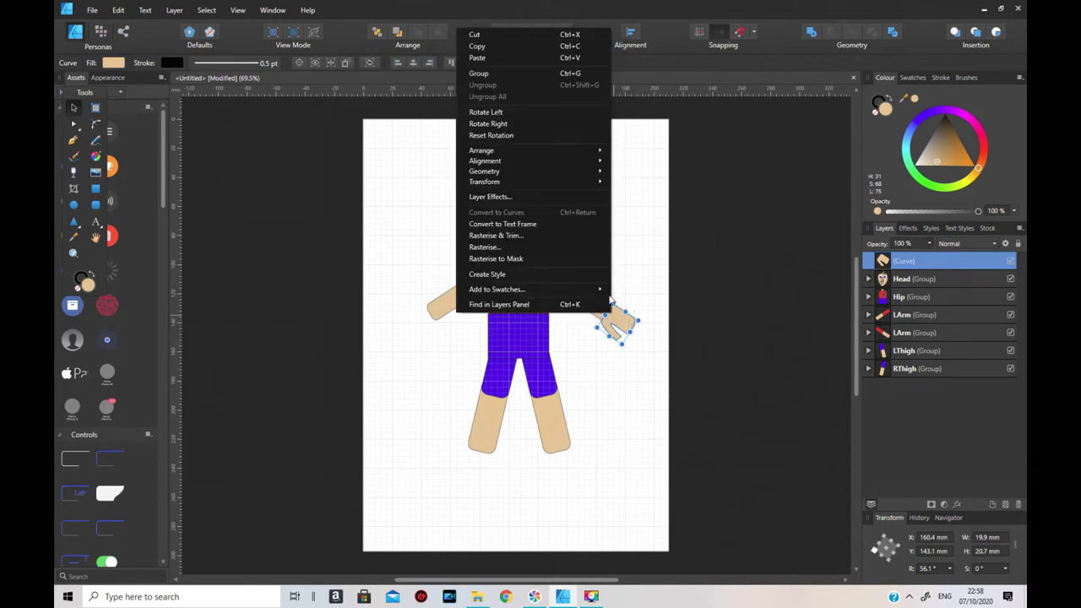
{"action": "left_click", "coordinate": [503, 57]}
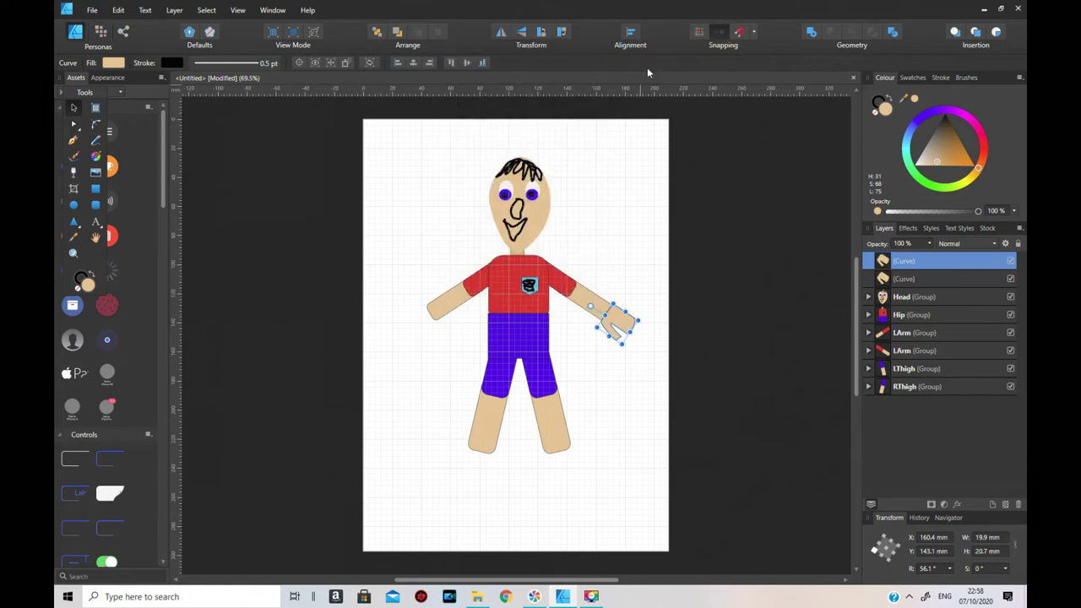
{"action": "left_click", "coordinate": [501, 31]}
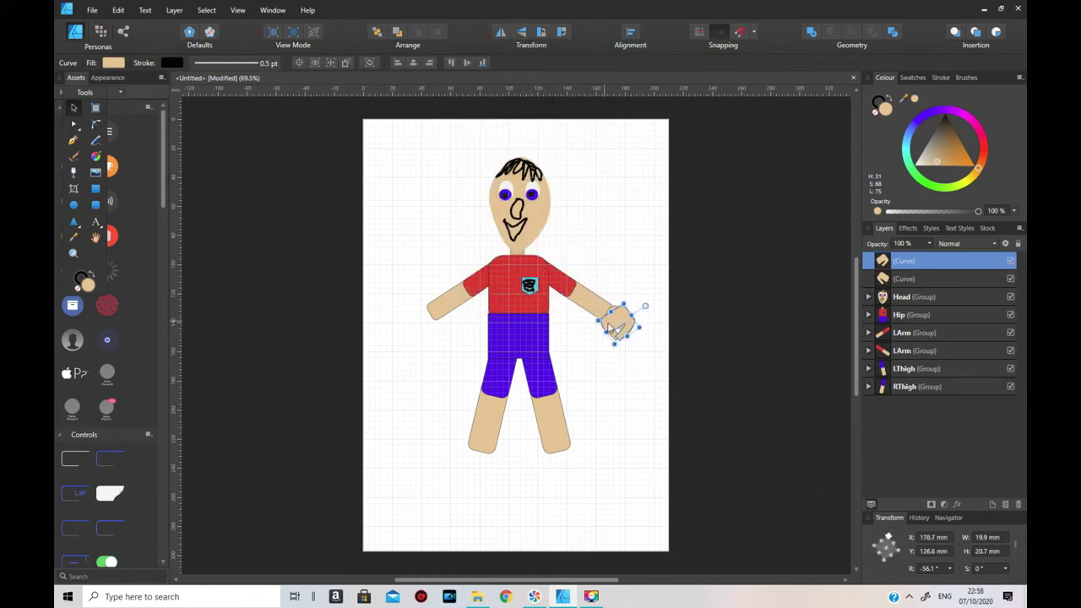
{"action": "left_click_drag", "start_coordinate": [617, 323], "coordinate": [423, 320]}
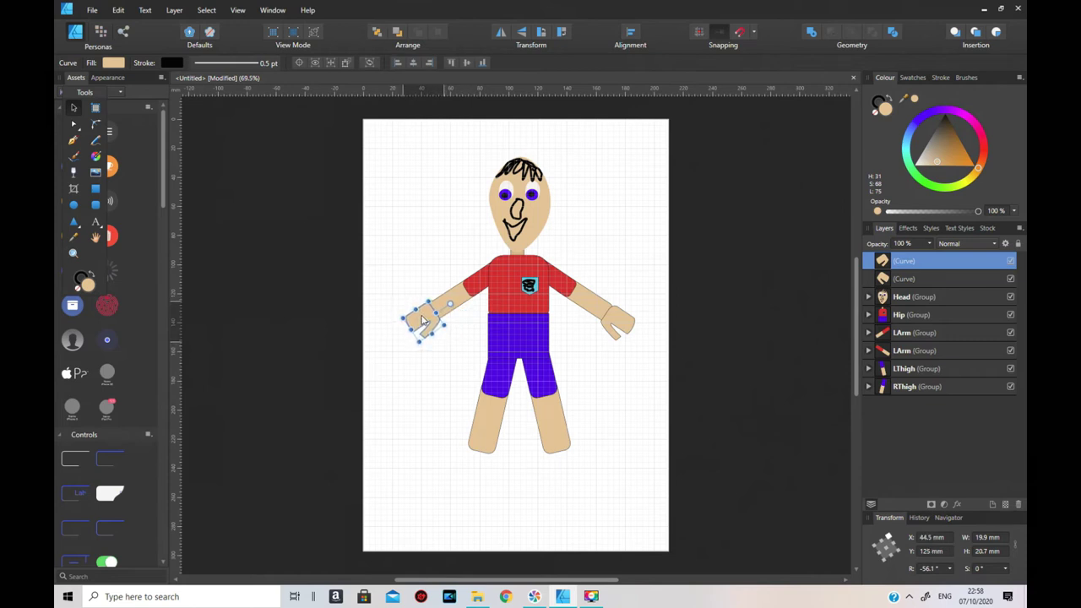
{"action": "left_click", "coordinate": [446, 427]}
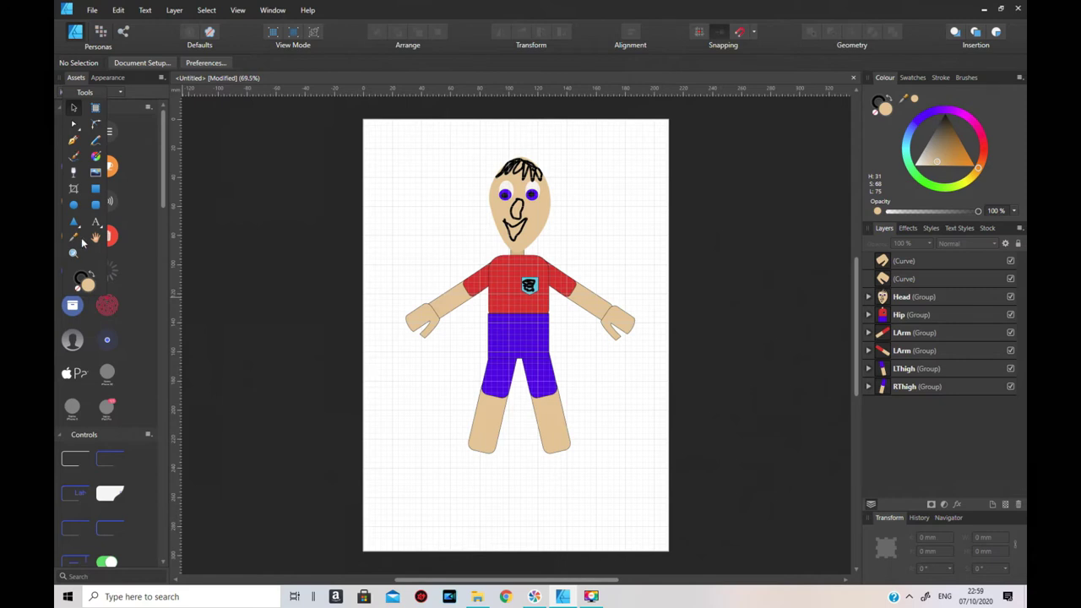
- Draw a rounded rectangle about 46 by 21 mm below the figure's legs, fill it near-black and convert it to curves
{"action": "left_click", "coordinate": [96, 206]}
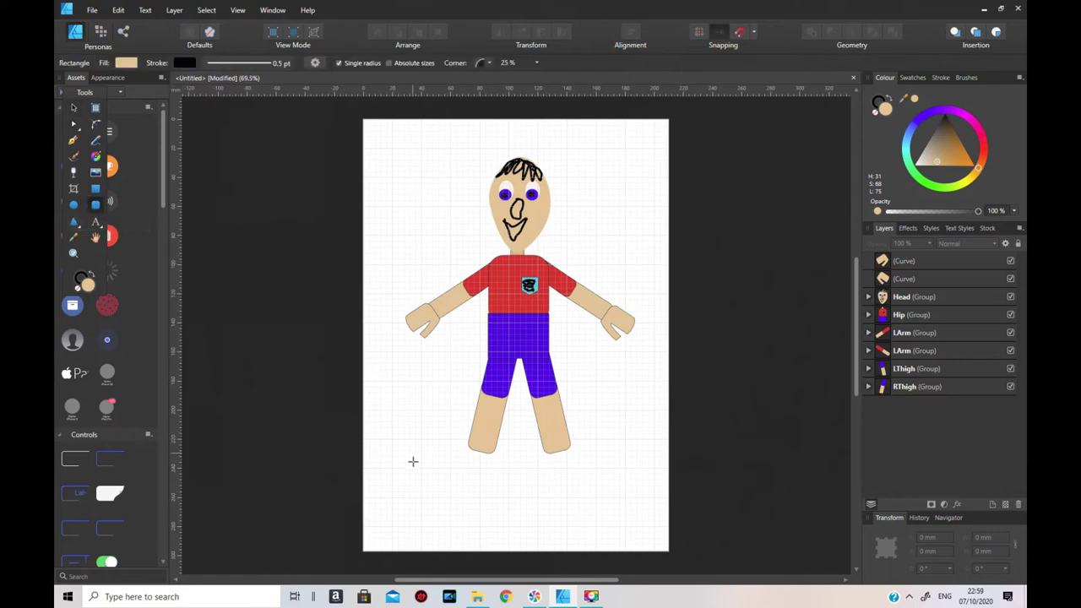
{"action": "left_click_drag", "start_coordinate": [391, 470], "coordinate": [460, 499]}
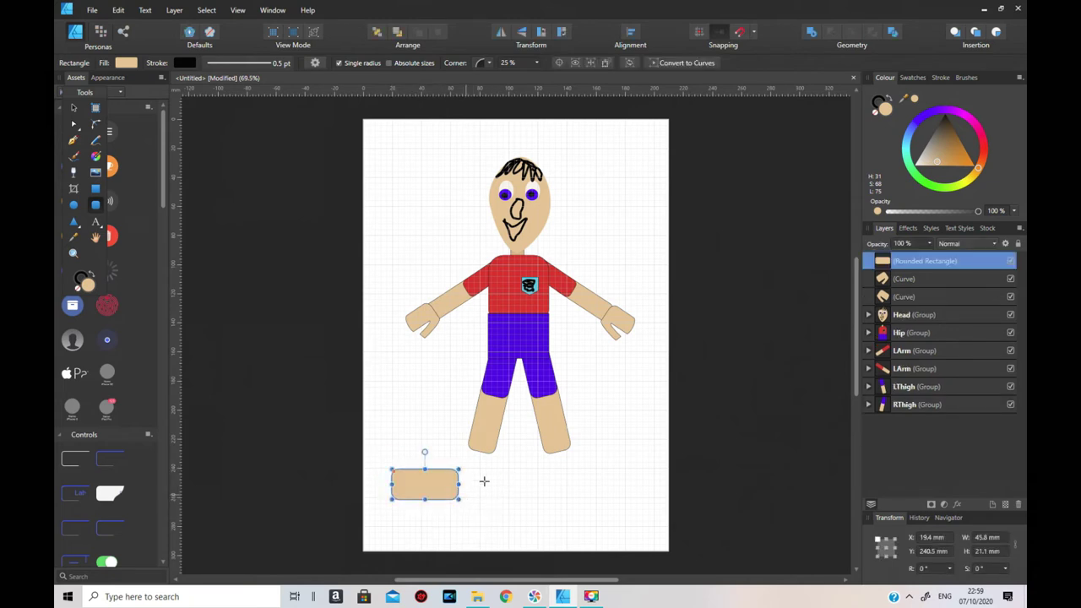
{"action": "left_click", "coordinate": [945, 120]}
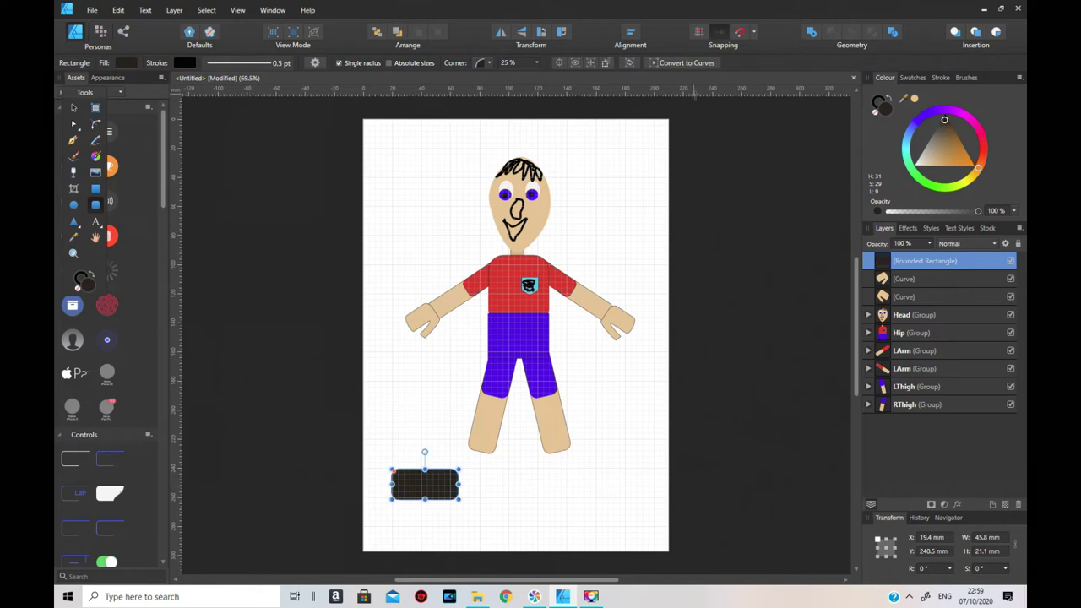
{"action": "left_click", "coordinate": [710, 64]}
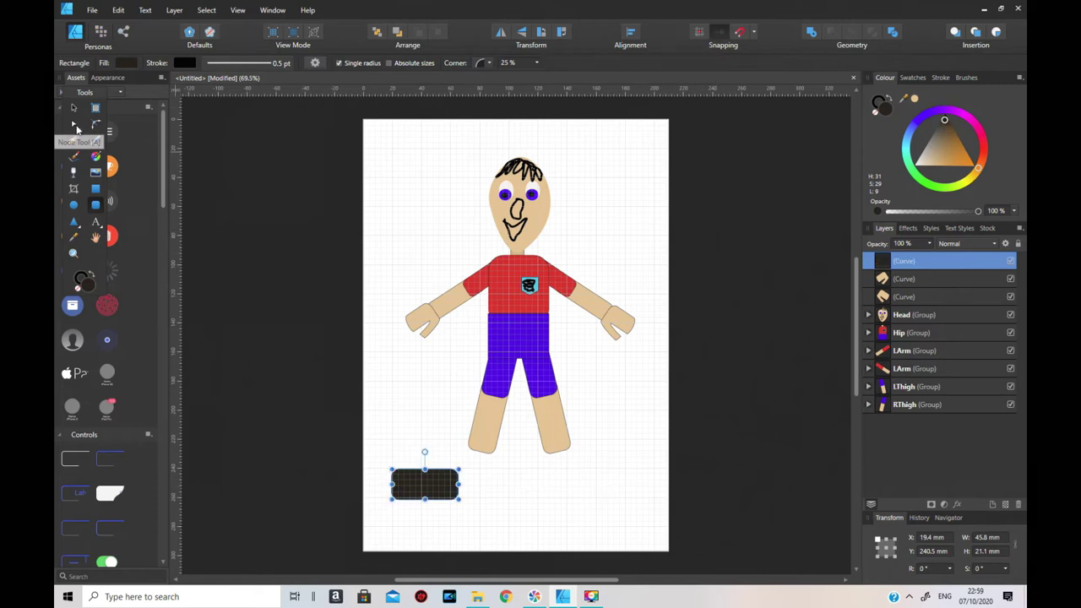
- Reshape the lower edge of the black curve with the Node Tool, notching it upward midway to form a boot heel
{"action": "left_click", "coordinate": [75, 126]}
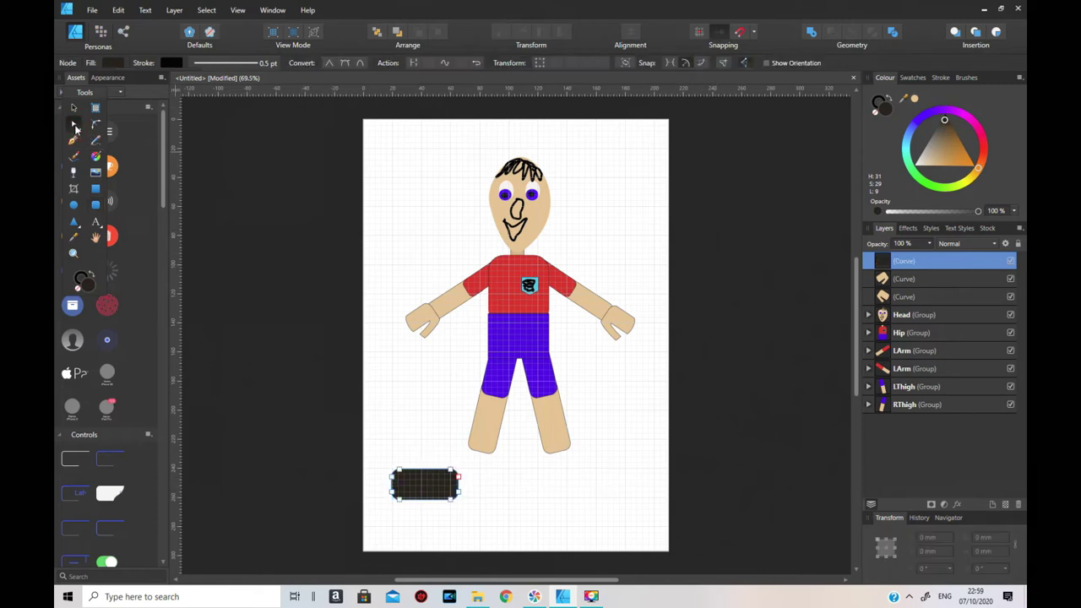
{"action": "left_click", "coordinate": [429, 500]}
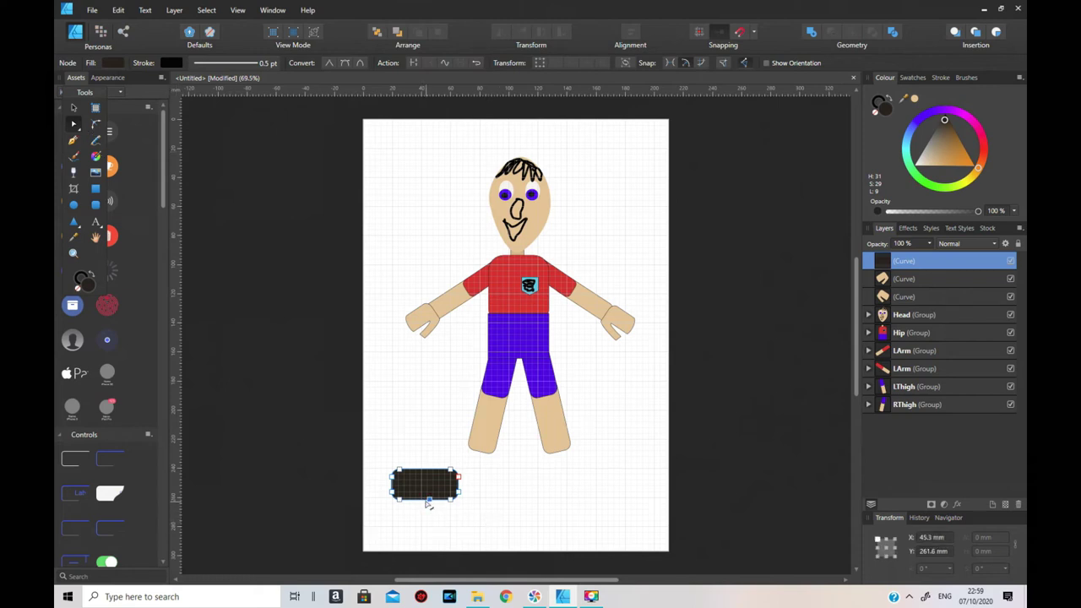
{"action": "left_click_drag", "start_coordinate": [431, 501], "coordinate": [429, 492]}
{"action": "left_click", "coordinate": [459, 498]}
{"action": "mouse_move", "coordinate": [450, 503]}
{"action": "left_mouse_down"}
{"action": "mouse_move", "coordinate": [431, 507]}
{"action": "mouse_move", "coordinate": [440, 506]}
{"action": "left_mouse_up"}
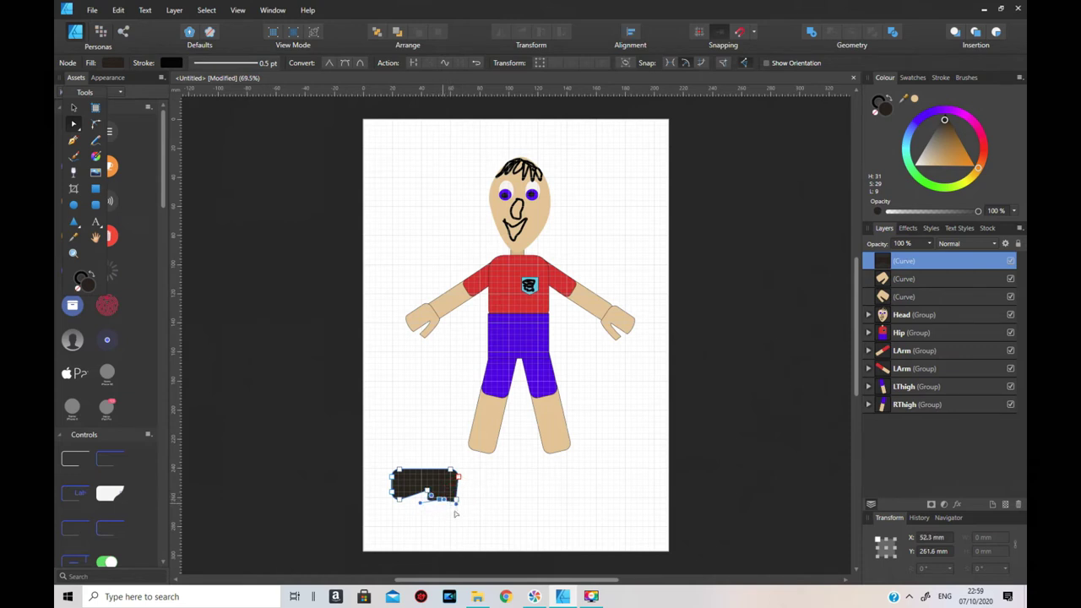
{"action": "left_click", "coordinate": [511, 504]}
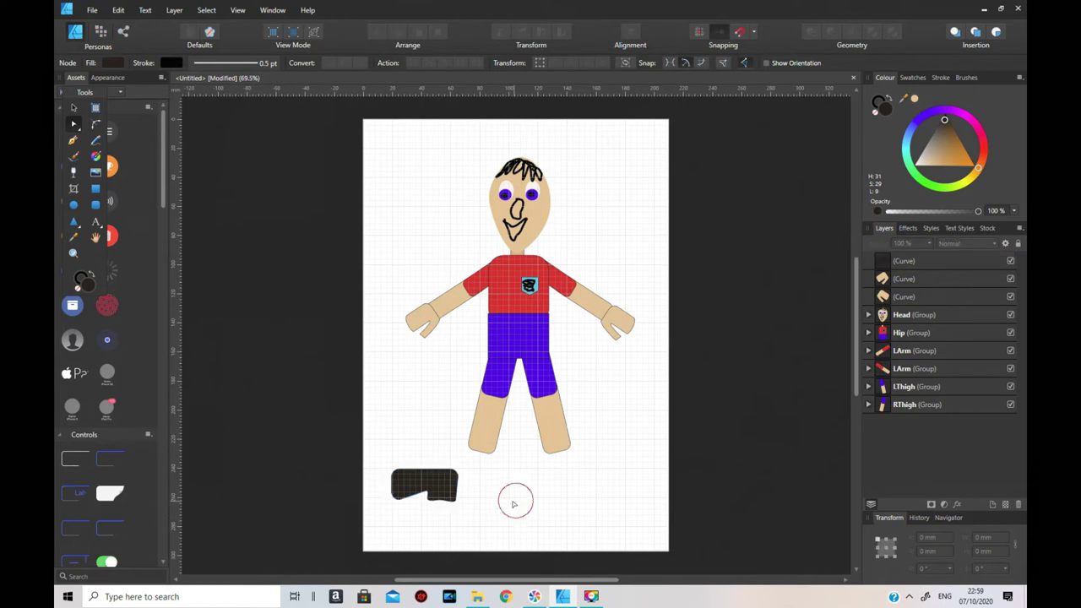
- Pull the black curve's upper edge into a raised ankle above the heel and adjust the sole behind the toe to finish the boot
{"action": "left_click", "coordinate": [443, 478]}
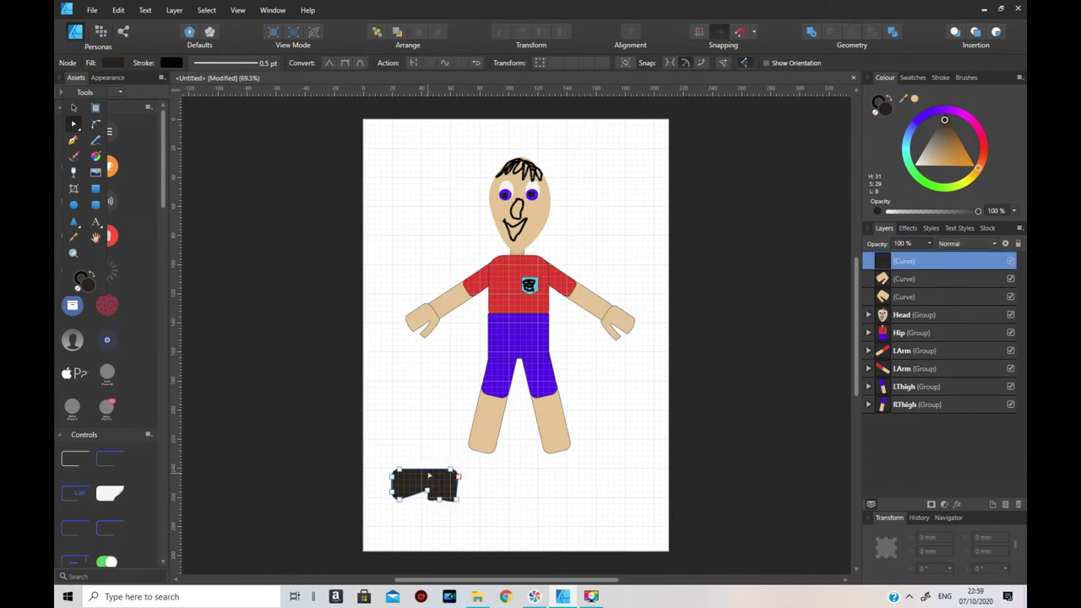
{"action": "left_click_drag", "start_coordinate": [403, 470], "coordinate": [466, 463]}
{"action": "left_click", "coordinate": [433, 480]}
{"action": "left_click", "coordinate": [524, 511]}
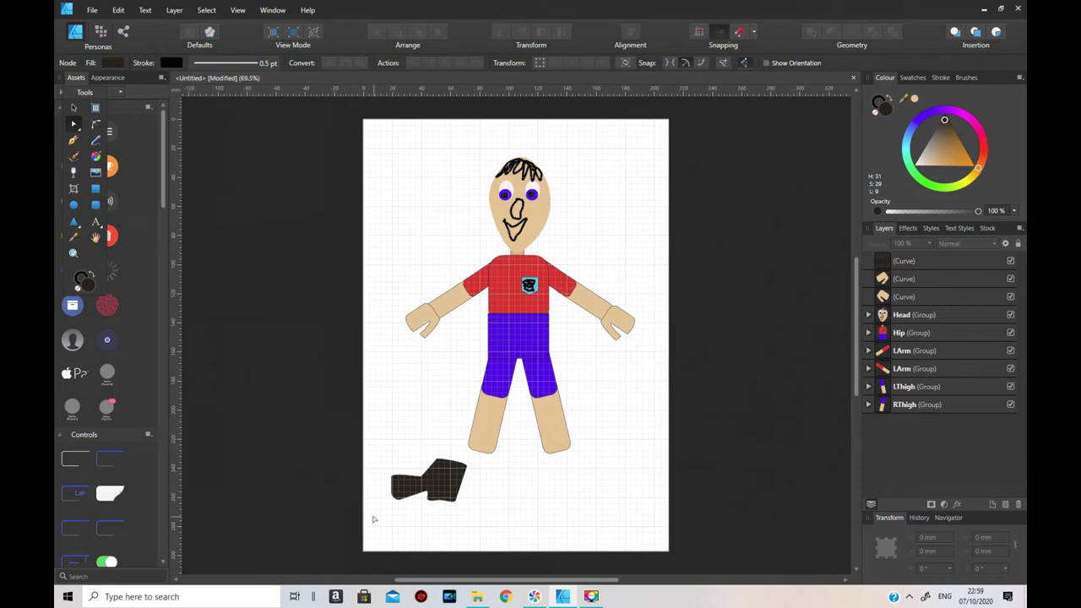
{"action": "left_click", "coordinate": [409, 500]}
{"action": "left_click", "coordinate": [407, 503]}
{"action": "left_click_drag", "start_coordinate": [407, 502], "coordinate": [419, 501]}
{"action": "left_click", "coordinate": [532, 505]}
- Narrow the boot to about 42.6 mm wide and attach it to the lower end of the RThigh leg
{"action": "left_click", "coordinate": [72, 108]}
{"action": "left_click", "coordinate": [445, 499]}
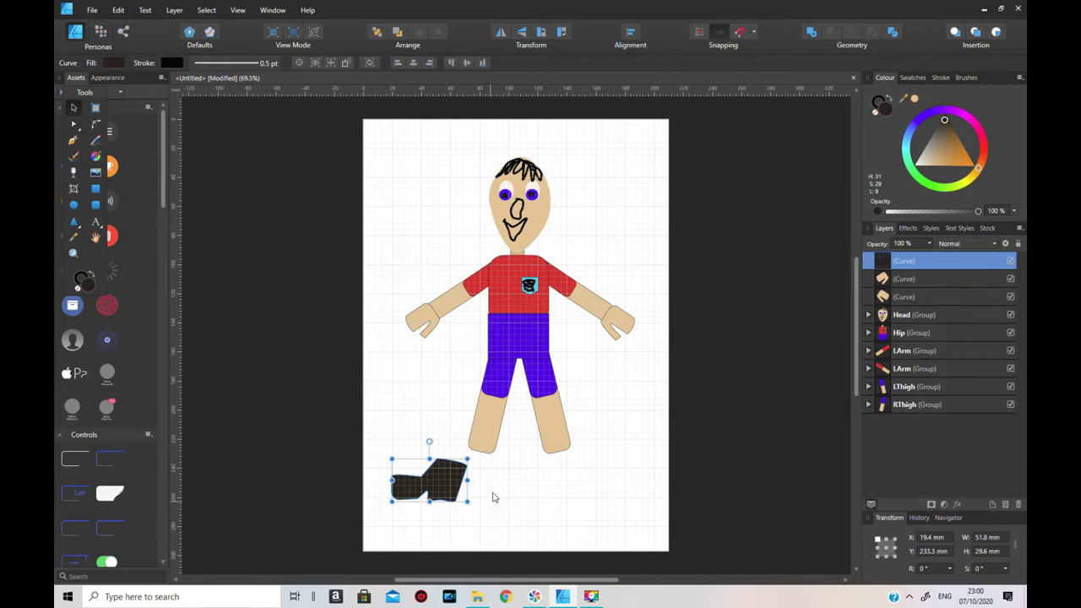
{"action": "mouse_move", "coordinate": [466, 481]}
{"action": "left_mouse_down"}
{"action": "mouse_move", "coordinate": [453, 482]}
{"action": "mouse_move", "coordinate": [495, 468]}
{"action": "mouse_move", "coordinate": [479, 472]}
{"action": "left_mouse_up"}
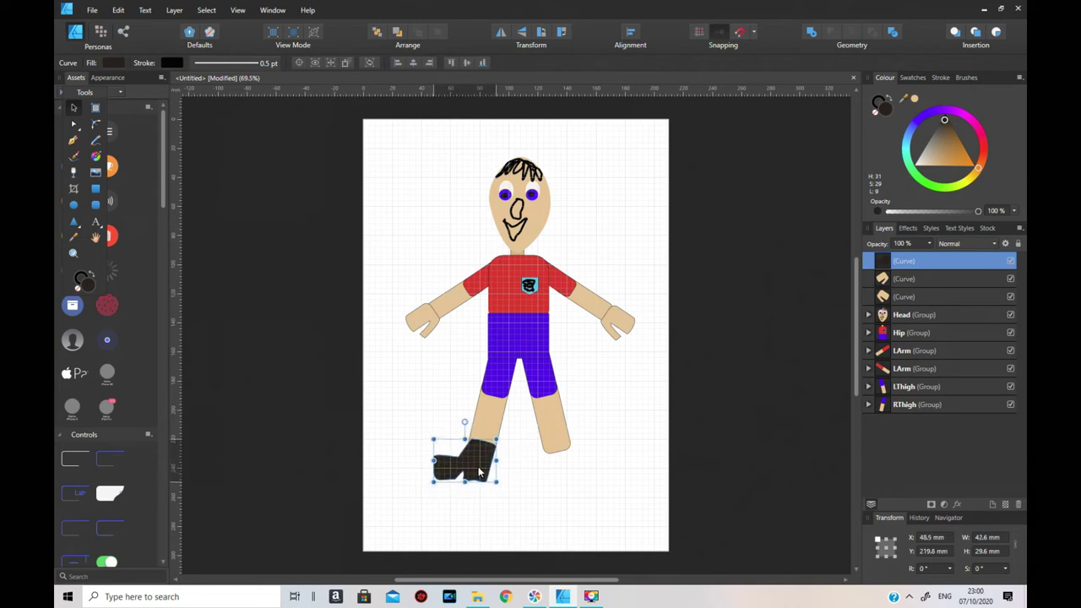
- Duplicate the boot, flip the copy horizontally and attach it to the lower end of the LThigh leg
{"action": "right_click", "coordinate": [478, 463]}
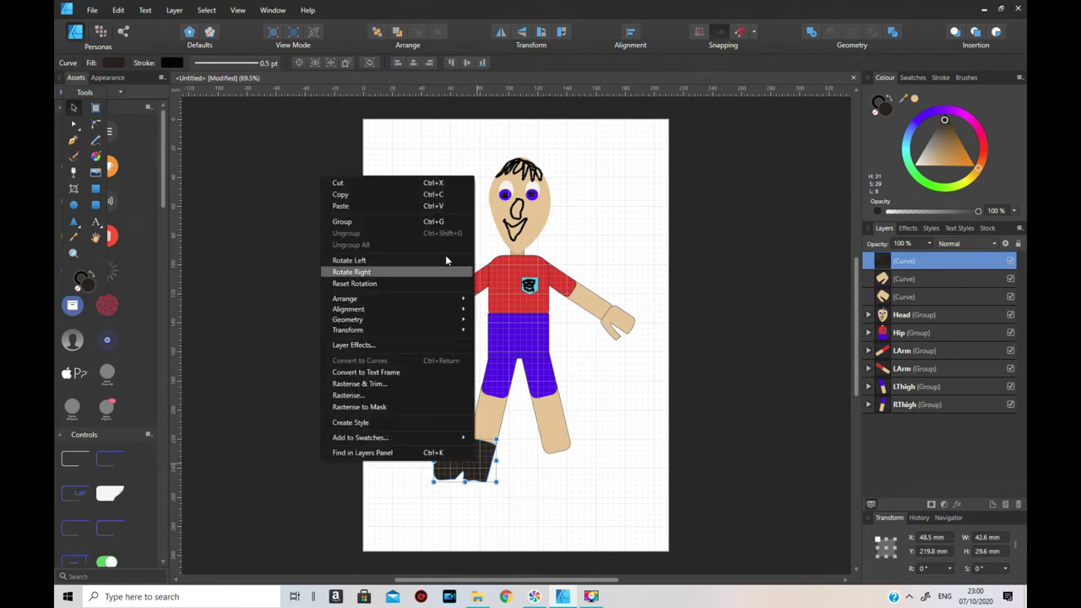
{"action": "left_click", "coordinate": [385, 194]}
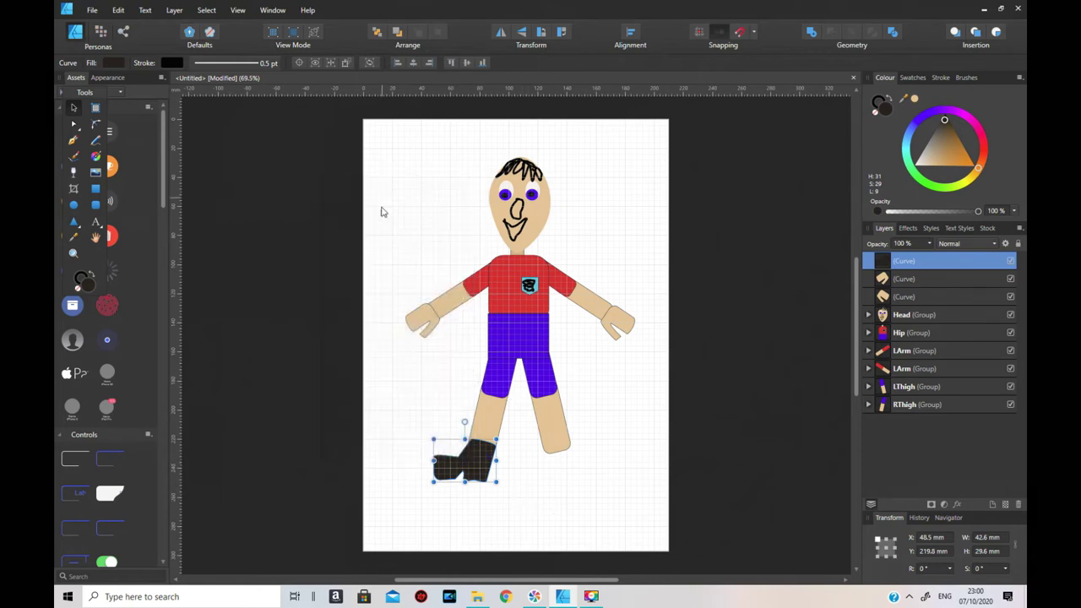
{"action": "right_click", "coordinate": [470, 467]}
{"action": "left_click", "coordinate": [379, 207]}
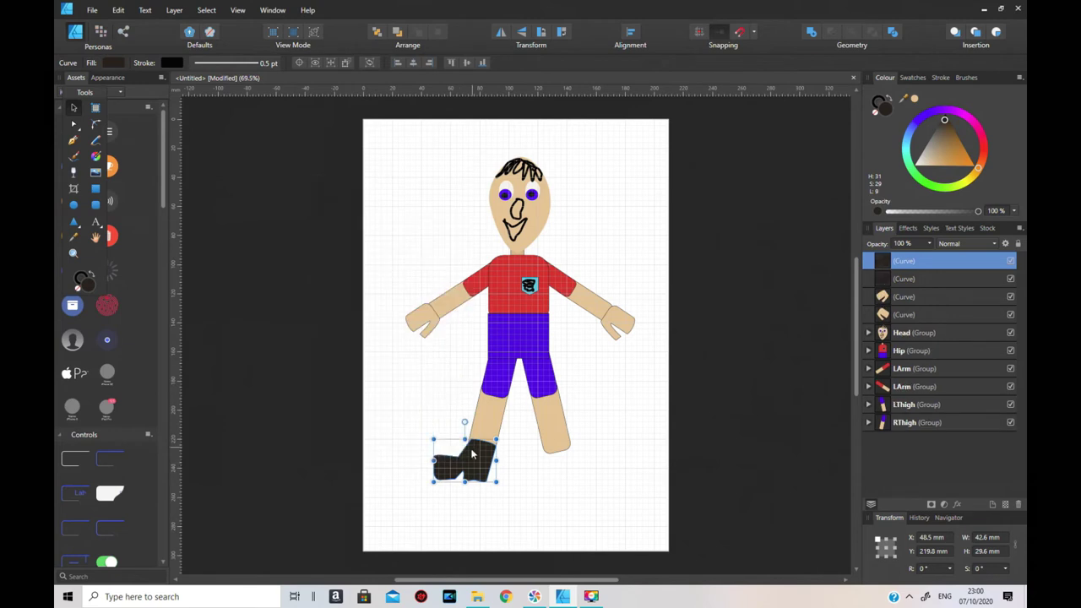
{"action": "left_click", "coordinate": [501, 41]}
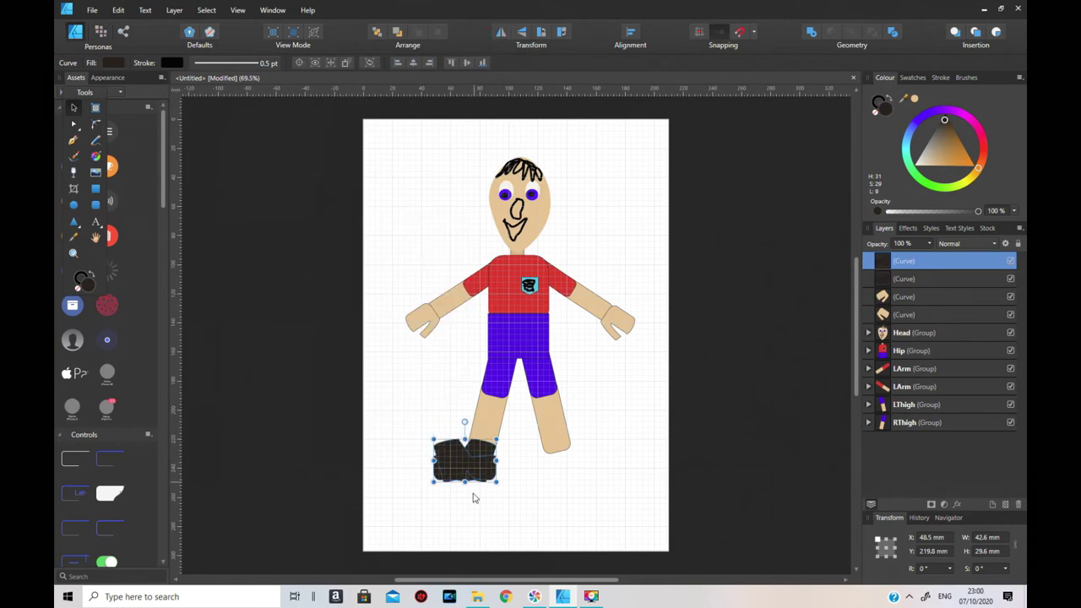
{"action": "left_click_drag", "start_coordinate": [463, 471], "coordinate": [572, 476]}
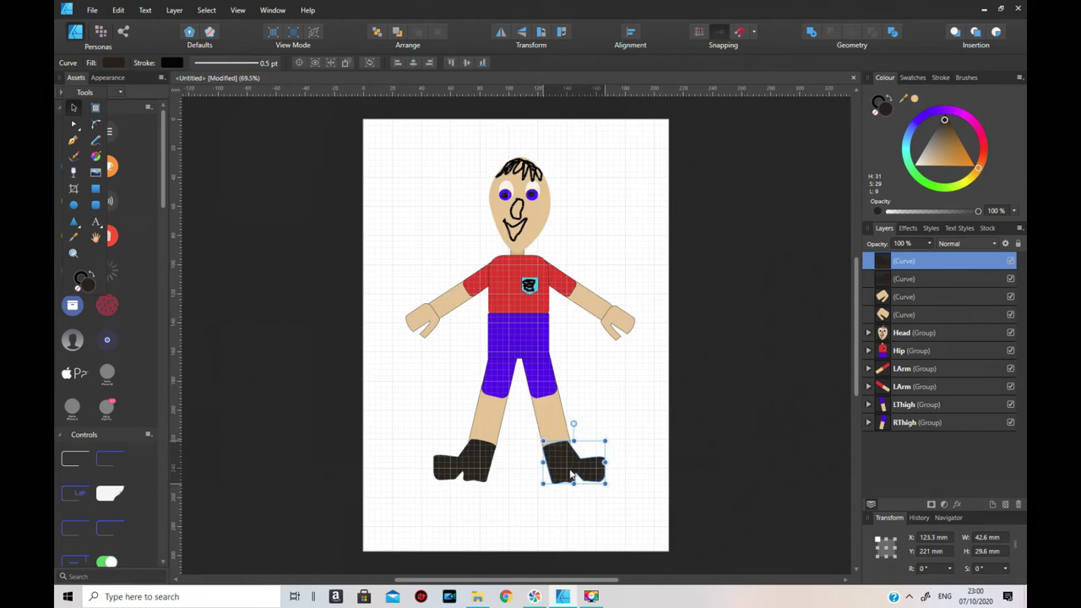
{"action": "left_click", "coordinate": [637, 445]}
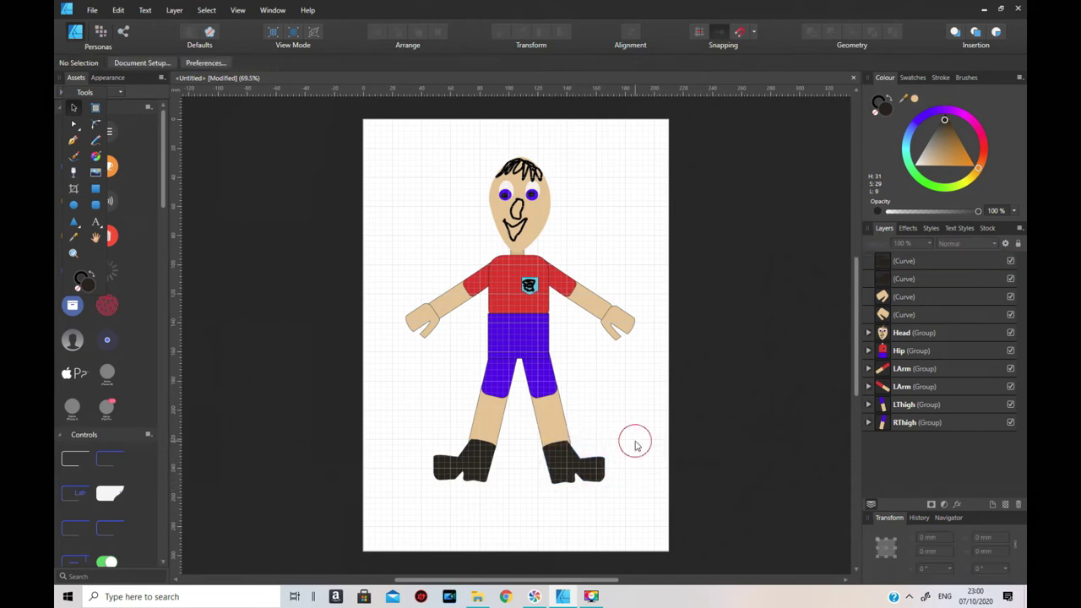
- Narrow the LThigh and RThigh groups to fit the boot tops, making RThigh about 29.6 mm wide
{"action": "left_click", "coordinate": [575, 468]}
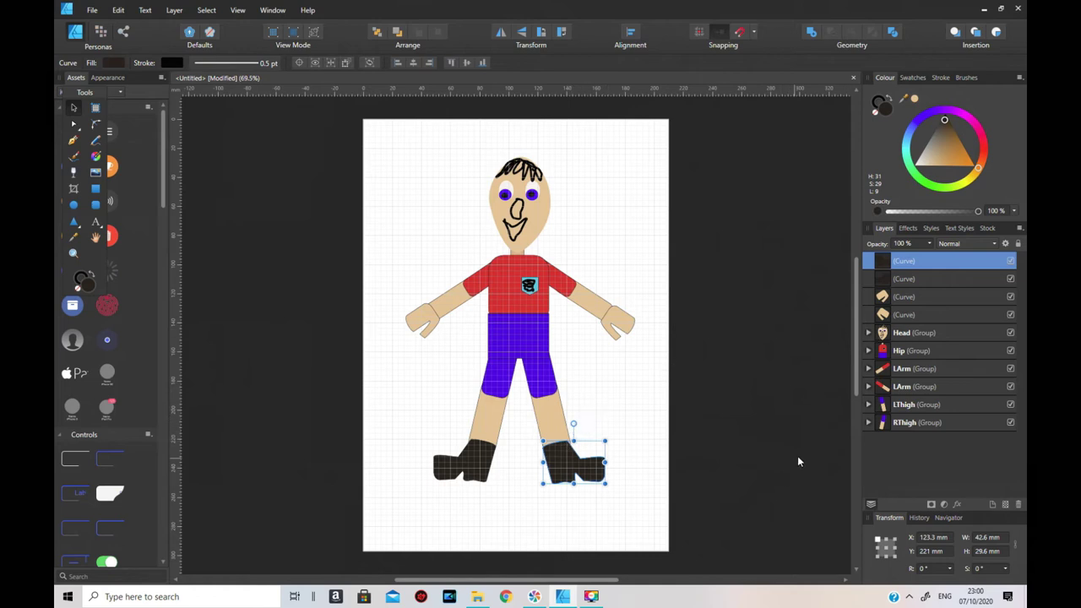
{"action": "left_click", "coordinate": [562, 394]}
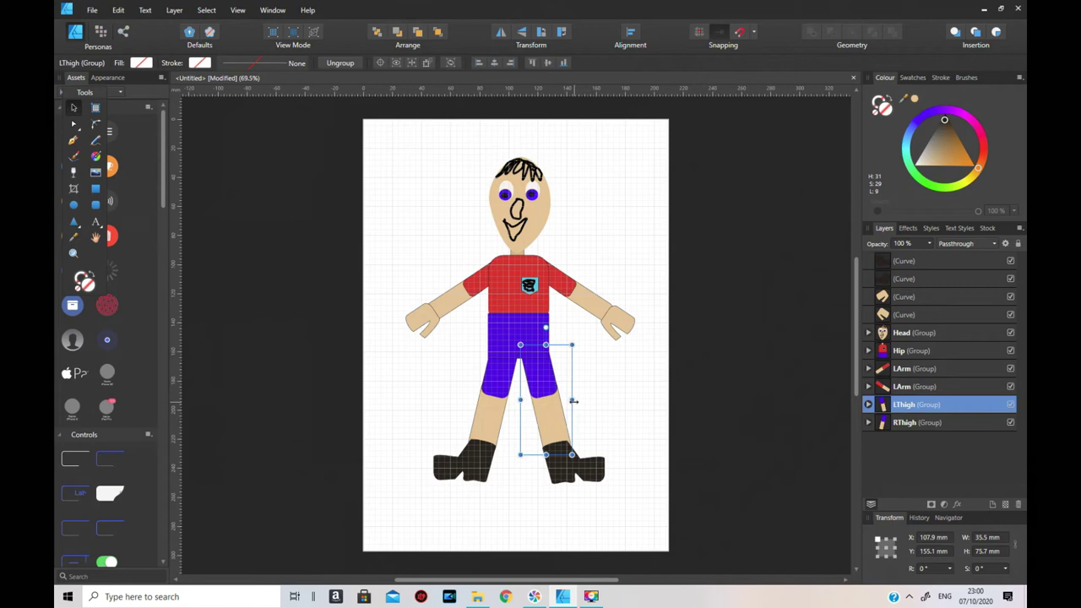
{"action": "left_click_drag", "start_coordinate": [574, 401], "coordinate": [571, 404]}
{"action": "left_click", "coordinate": [478, 431]}
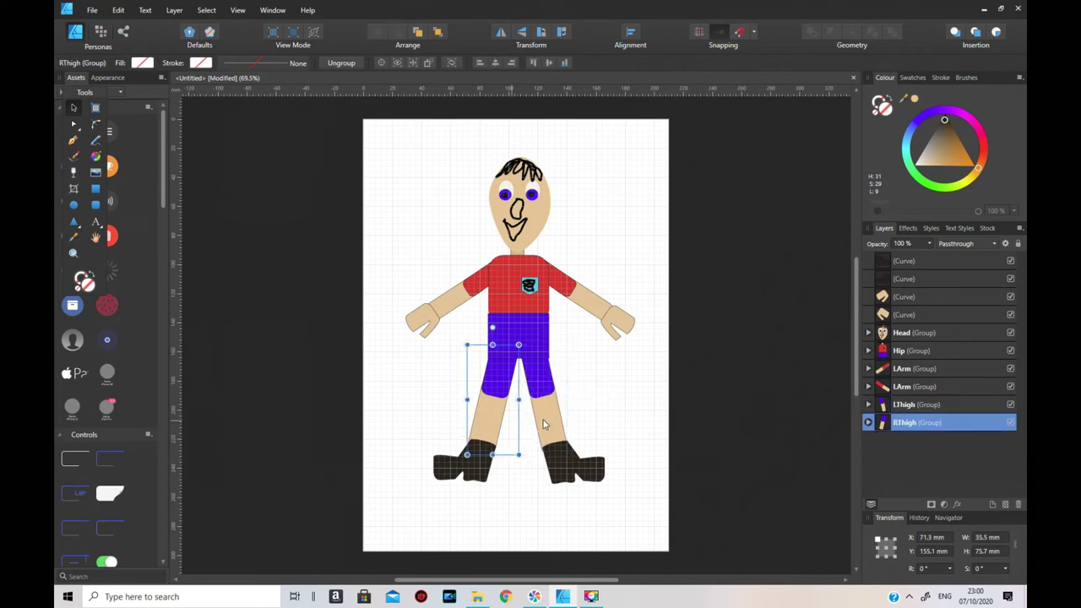
{"action": "left_click_drag", "start_coordinate": [467, 400], "coordinate": [507, 421]}
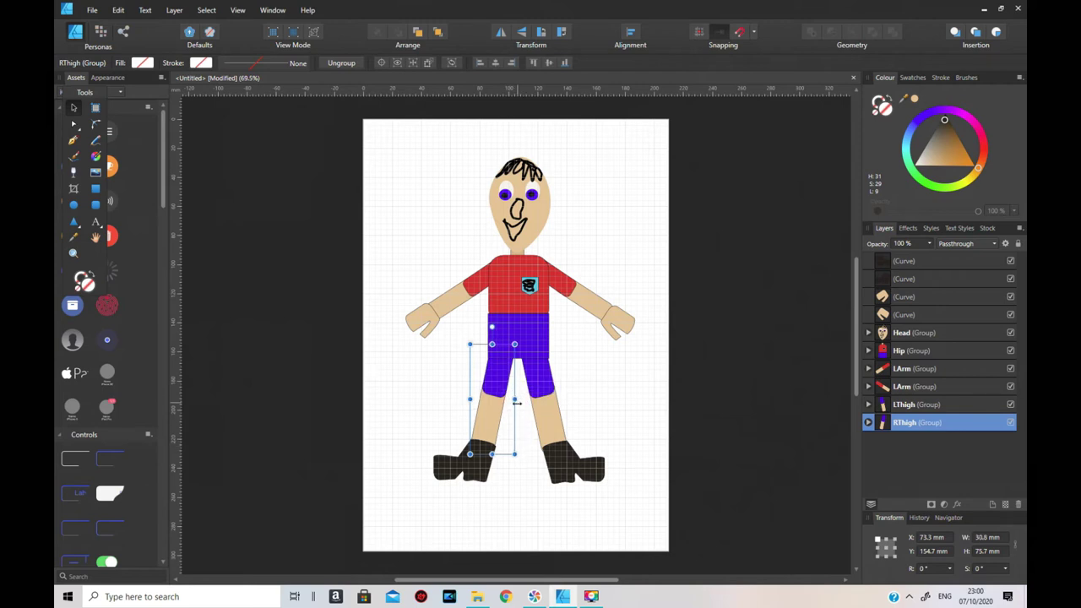
{"action": "left_click", "coordinate": [547, 429]}
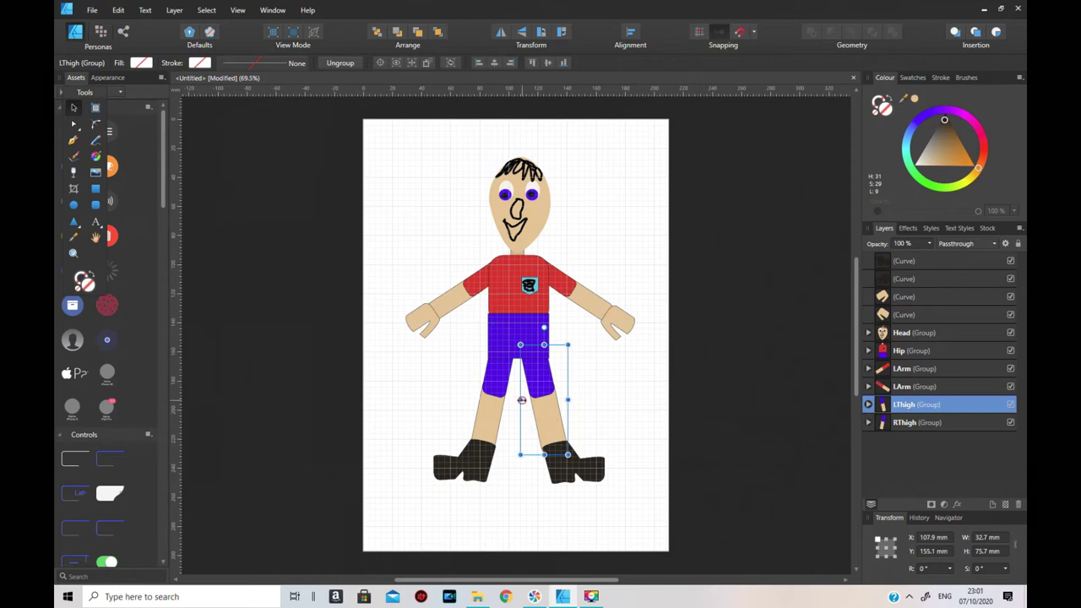
{"action": "left_click", "coordinate": [657, 433]}
{"action": "left_click", "coordinate": [499, 412]}
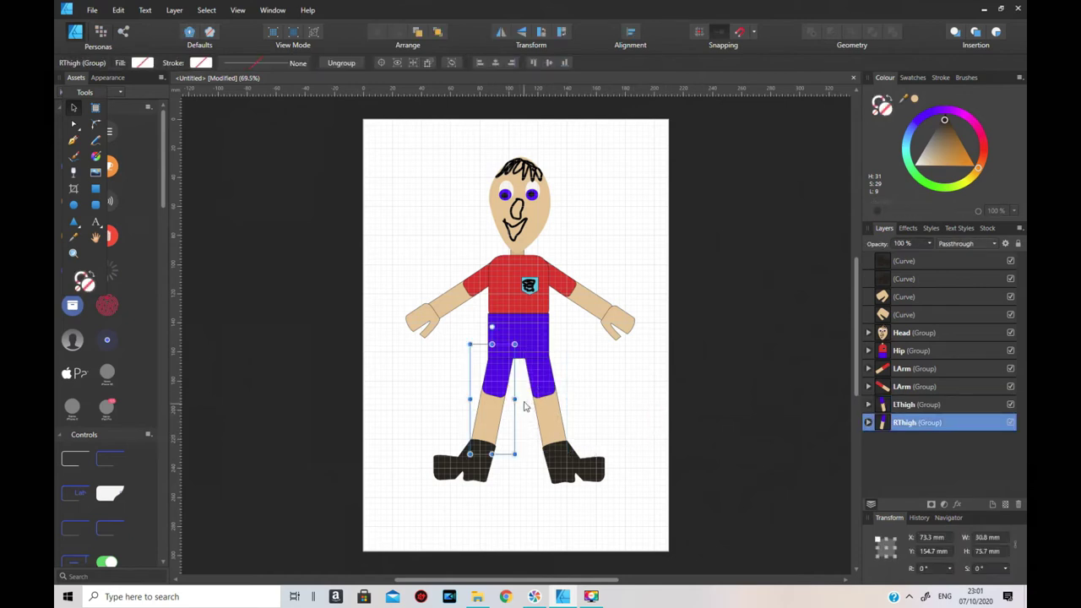
{"action": "left_click_drag", "start_coordinate": [514, 399], "coordinate": [512, 402]}
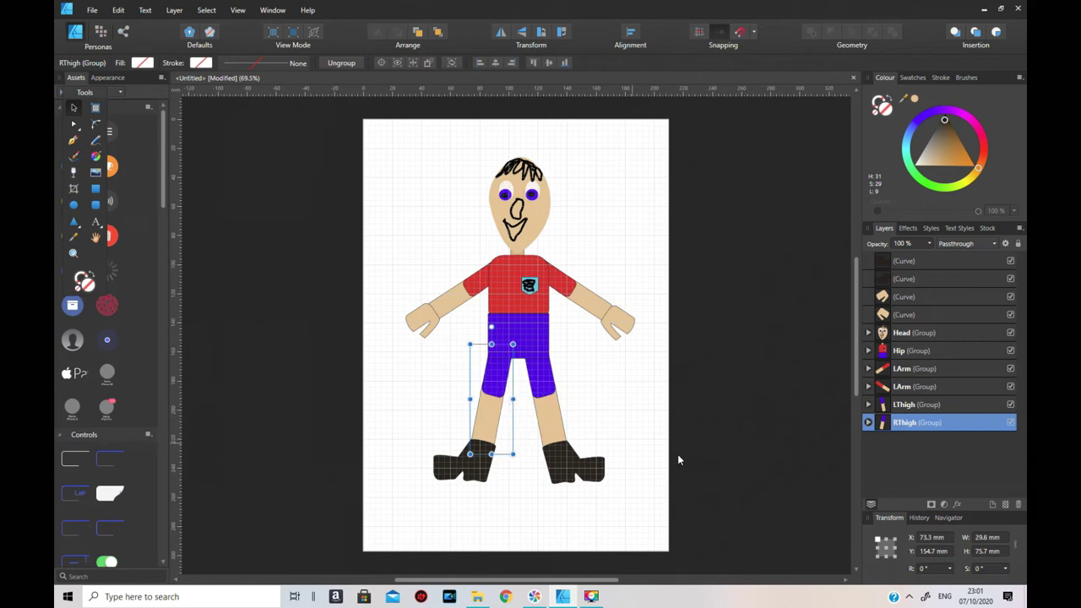
{"action": "left_click", "coordinate": [658, 456]}
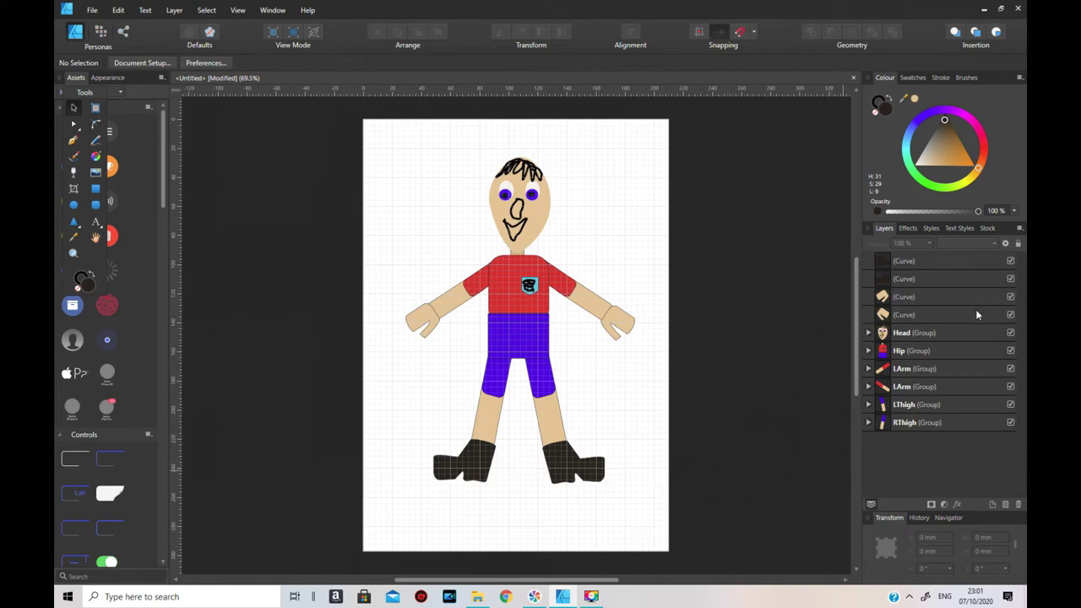
- Rename the boot layers LFoot for the pocket-side boot and RFoot for the opposite one
{"action": "left_click", "coordinate": [912, 265]}
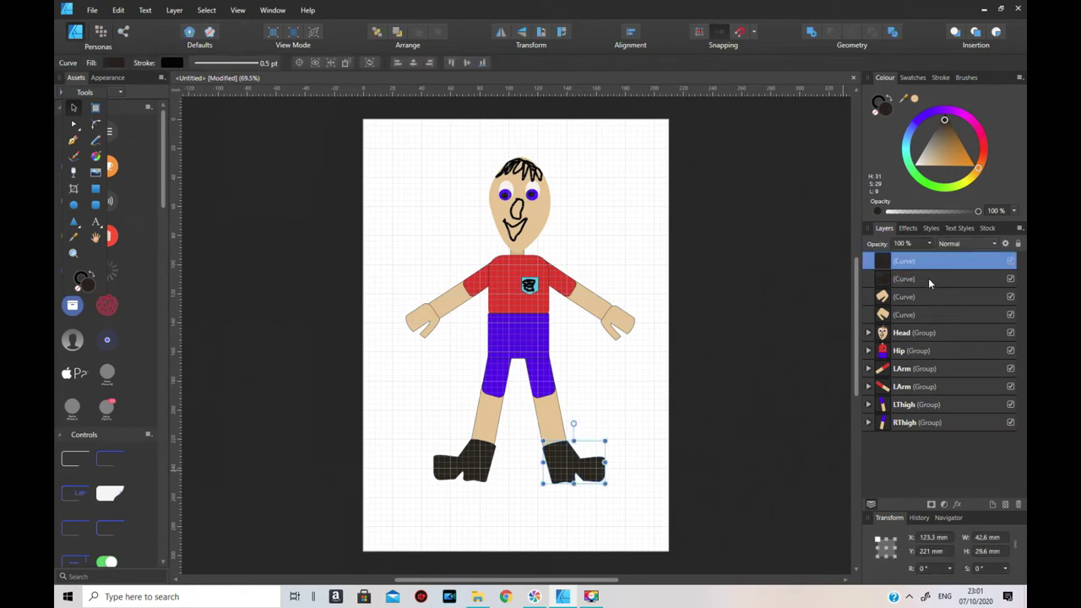
{"action": "double_click", "coordinate": [929, 261]}
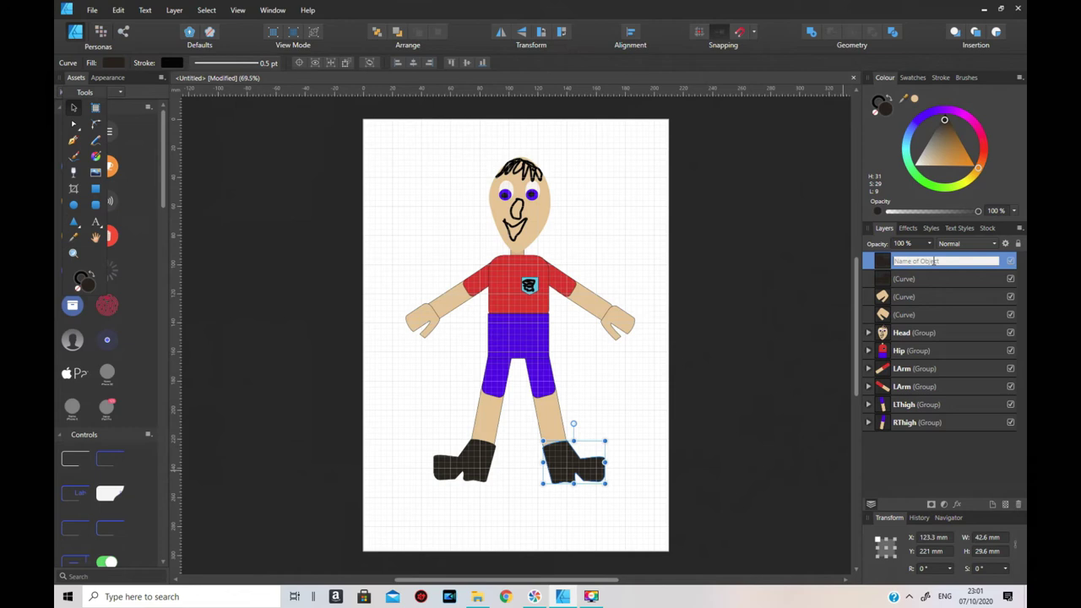
{"action": "type", "text": "LFoot"}
{"action": "double_click", "coordinate": [914, 280]}
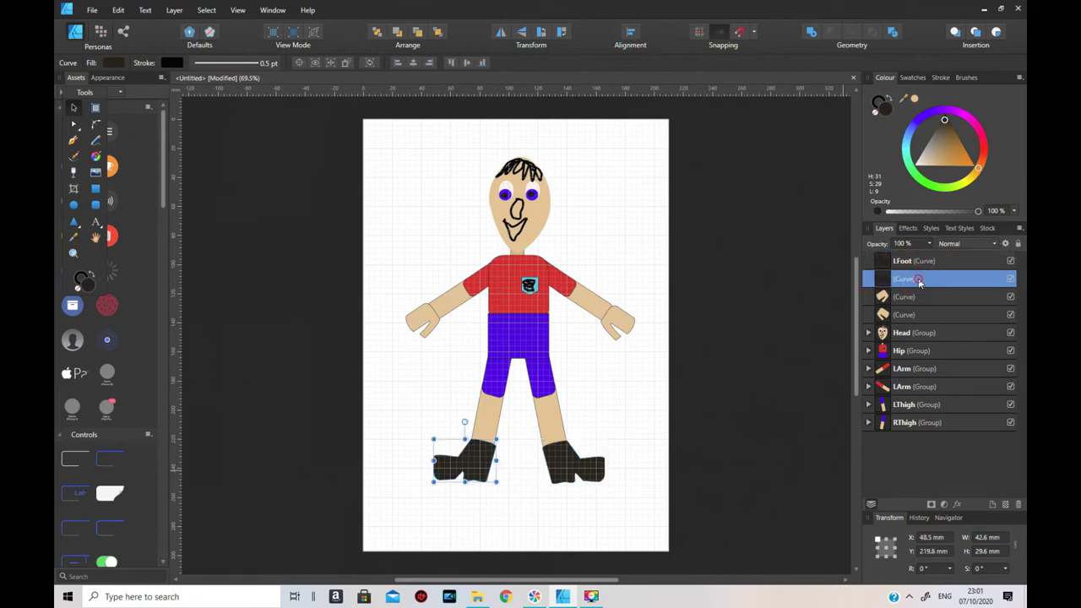
{"action": "type", "text": "RFoot"}
- Rename the hand layers LHand for the pocket-side hand and RHand for the opposite one
{"action": "double_click", "coordinate": [912, 316]}
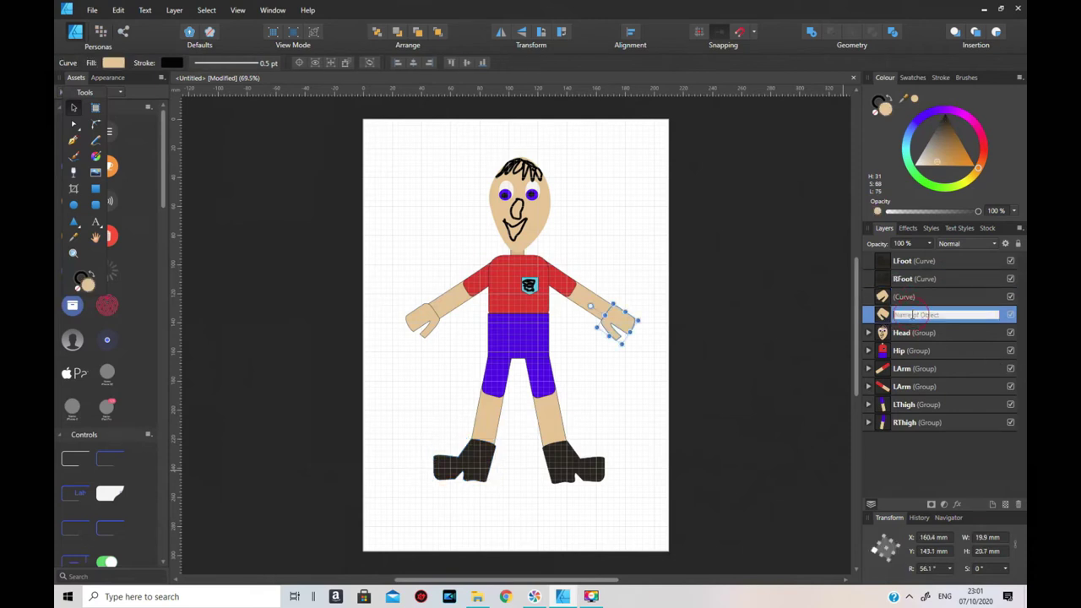
{"action": "left_click", "coordinate": [914, 313]}
{"action": "type", "text": "LHand"}
{"action": "key", "text": "Return"}
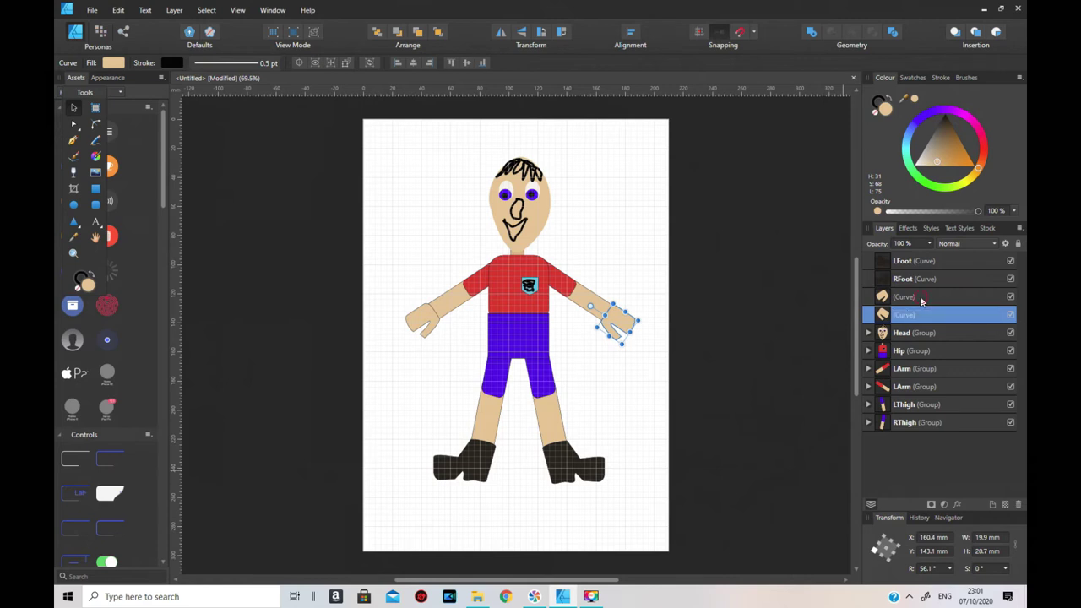
{"action": "left_click", "coordinate": [924, 299]}
{"action": "double_click", "coordinate": [925, 299]}
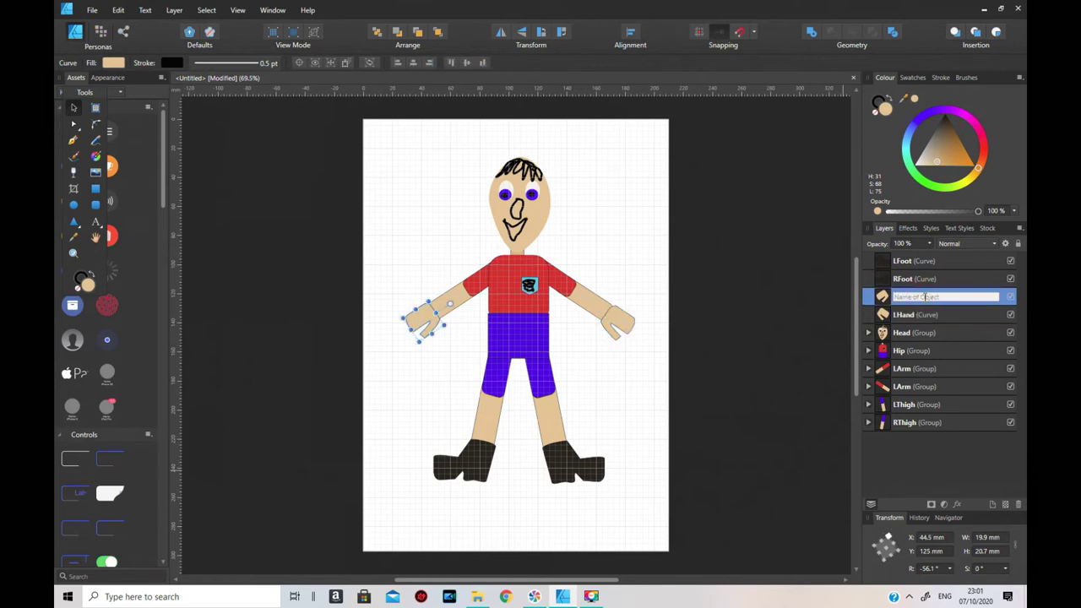
{"action": "type", "text": "RHand"}
{"action": "key", "text": "Return"}
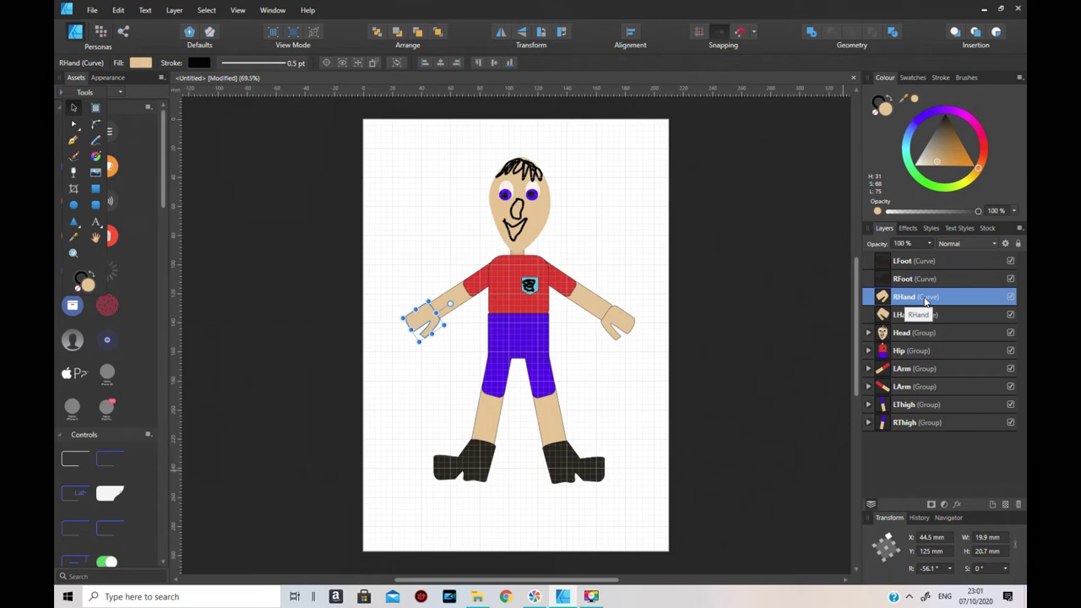
{"action": "left_click", "coordinate": [644, 443]}
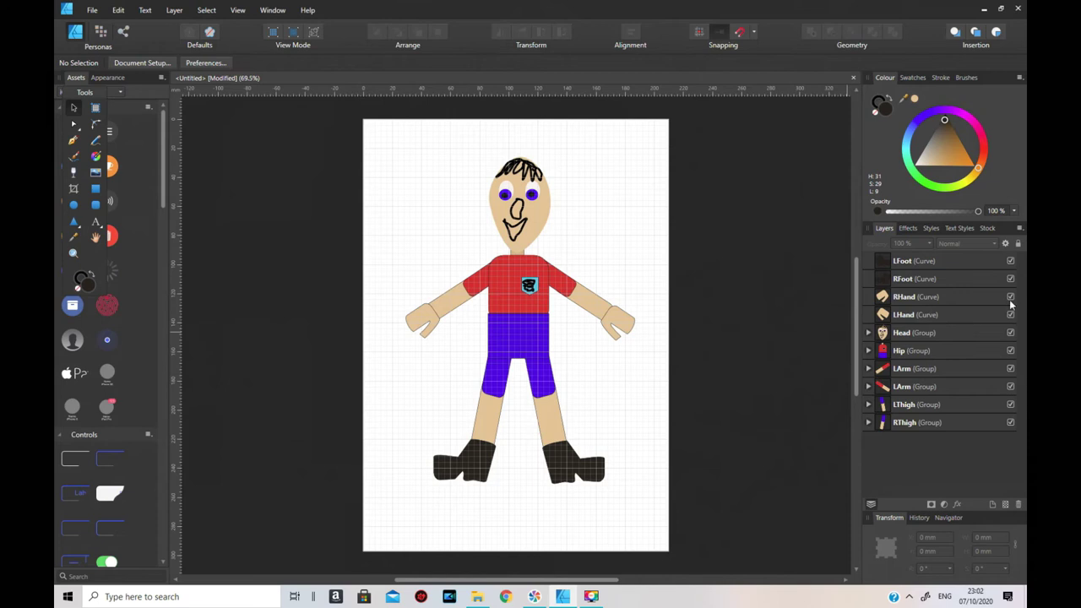
- Set up a PNG export of the Head group as a selection without background, naming the file Head.png
{"action": "left_click", "coordinate": [919, 335]}
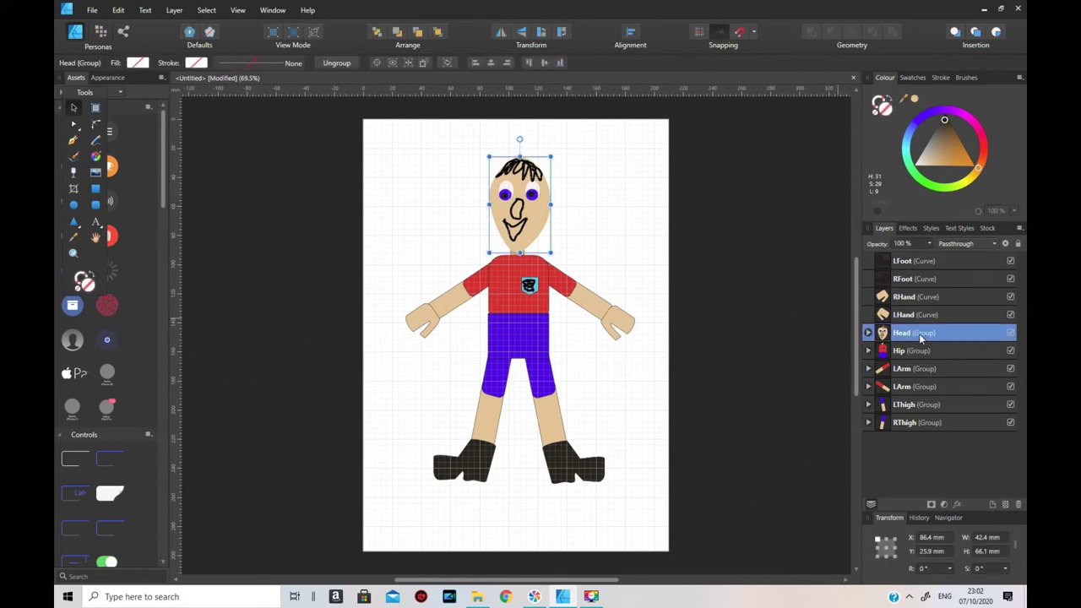
{"action": "left_click", "coordinate": [92, 10]}
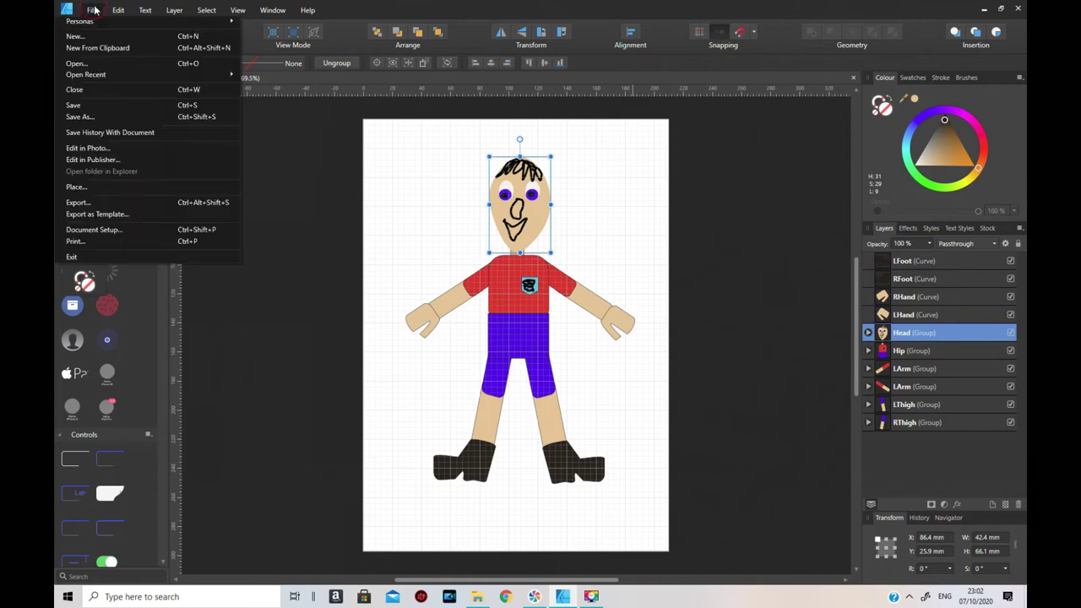
{"action": "left_click", "coordinate": [102, 204]}
{"action": "left_click", "coordinate": [563, 320]}
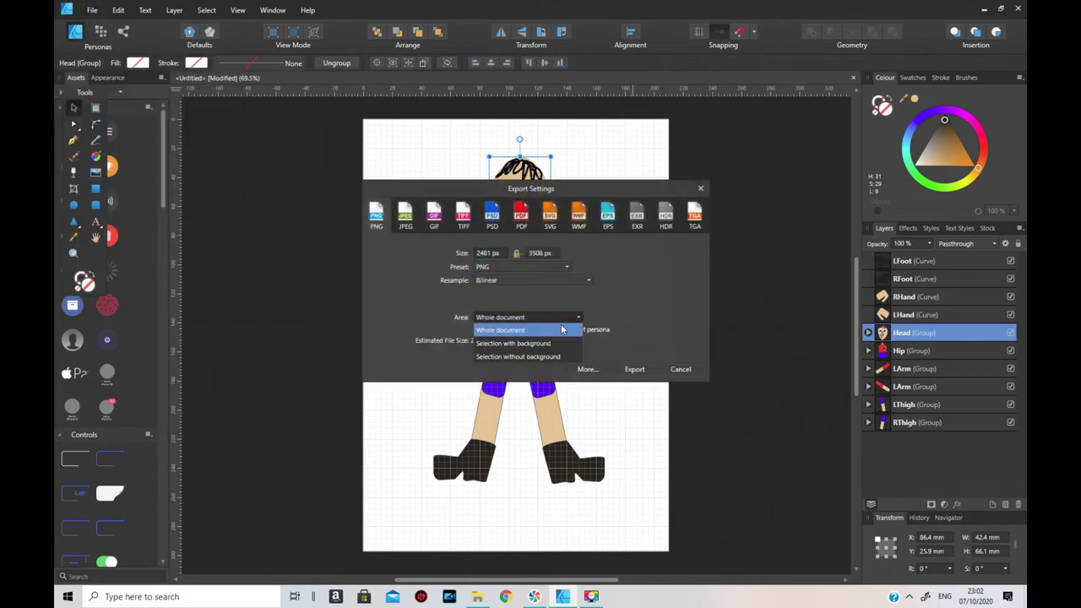
{"action": "left_click", "coordinate": [546, 357]}
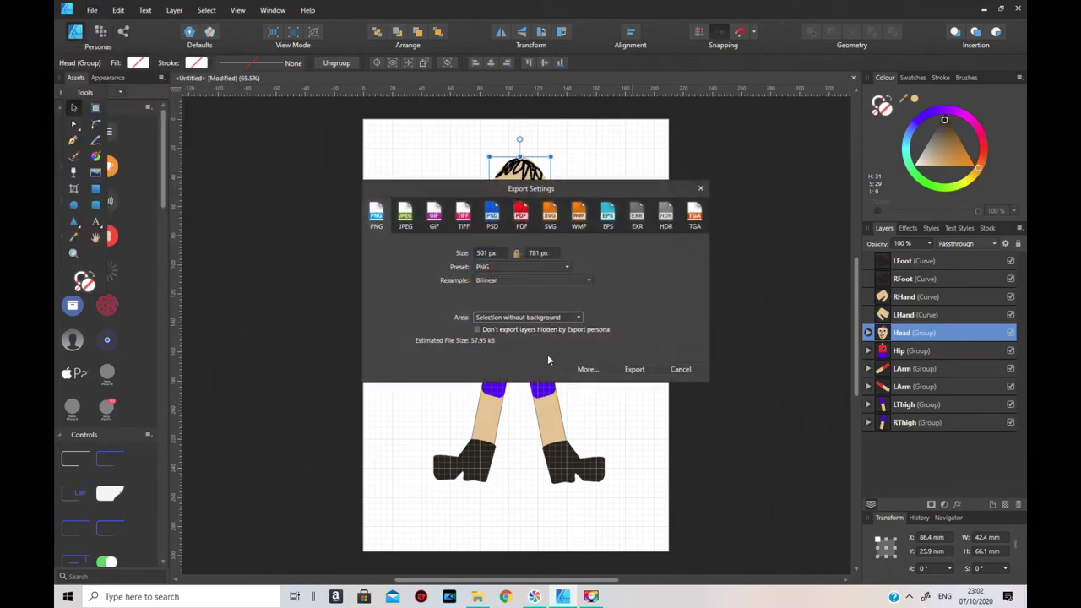
{"action": "left_click", "coordinate": [635, 370]}
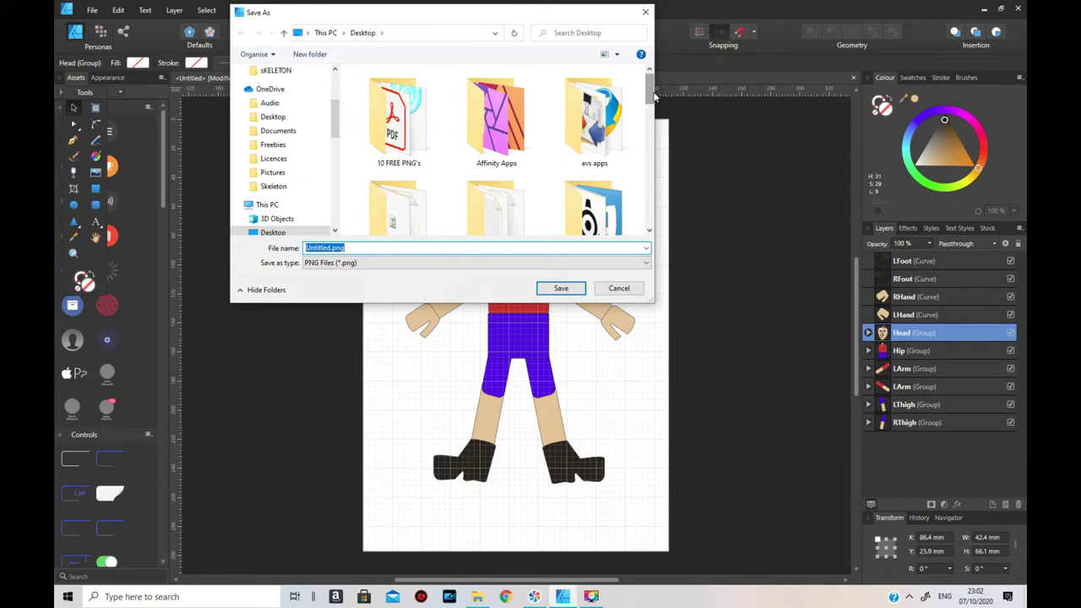
{"action": "left_click", "coordinate": [328, 247]}
{"action": "double_click", "coordinate": [328, 247]}
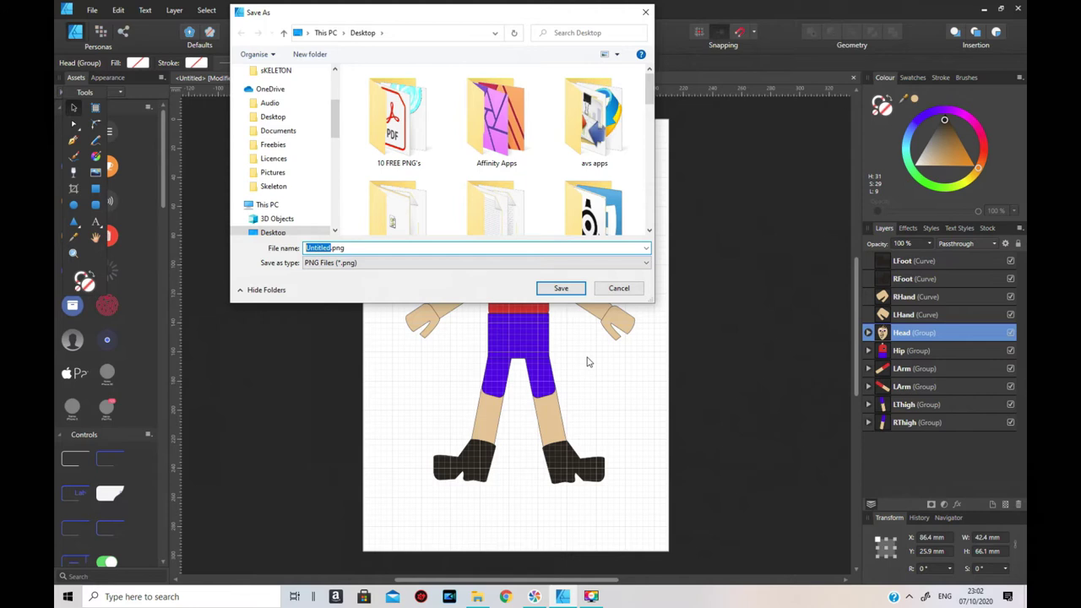
{"action": "type", "text": "Head"}
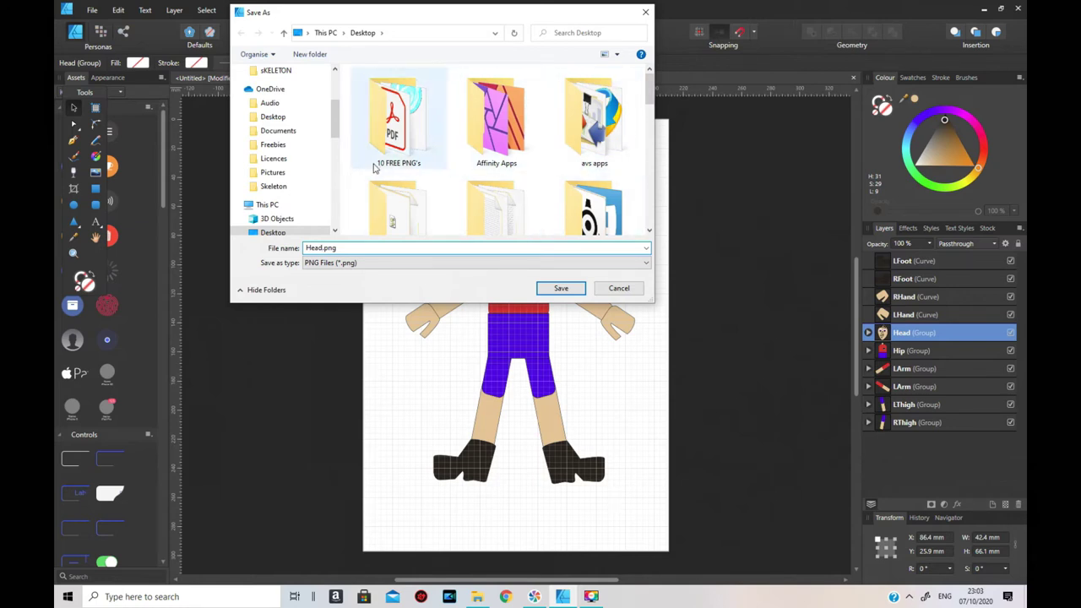
- Save Head.png in a new folder on the Desktop and hide the Head group
{"action": "right_click", "coordinate": [349, 183]}
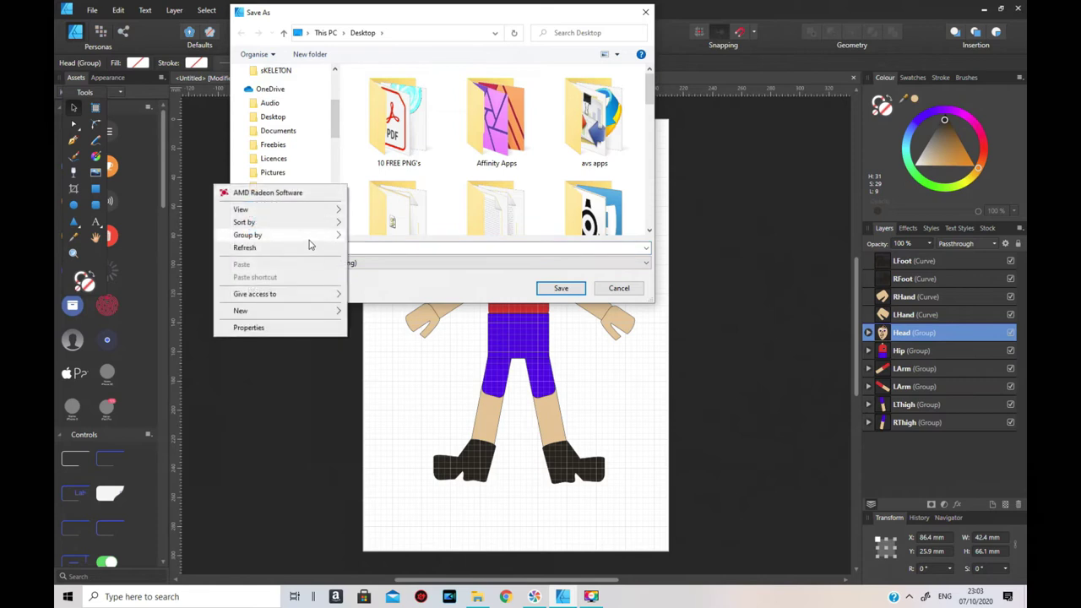
{"action": "mouse_move", "coordinate": [301, 312]}
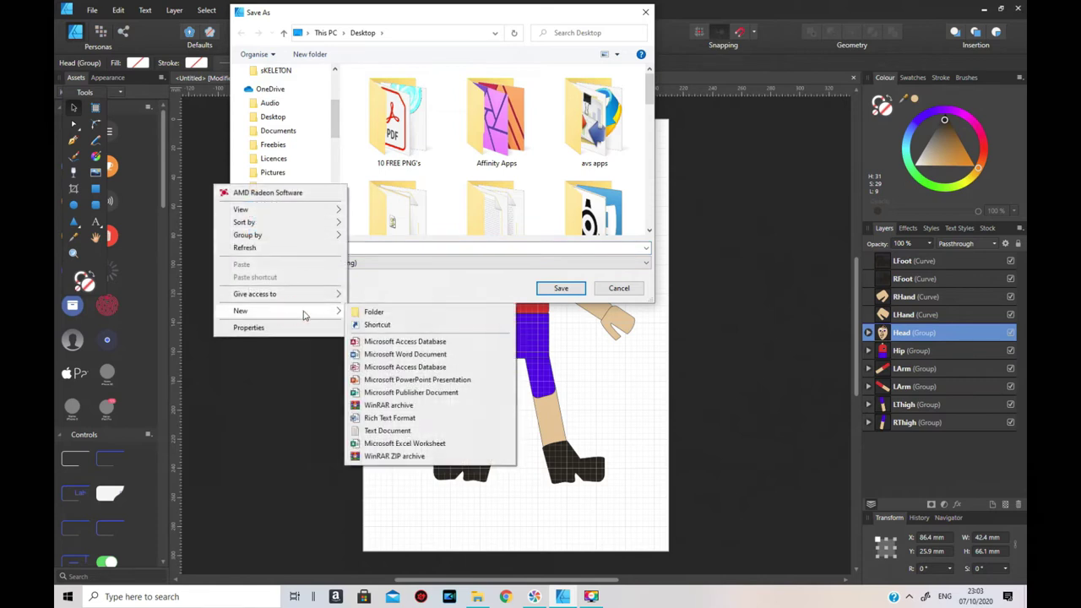
{"action": "left_click", "coordinate": [374, 312]}
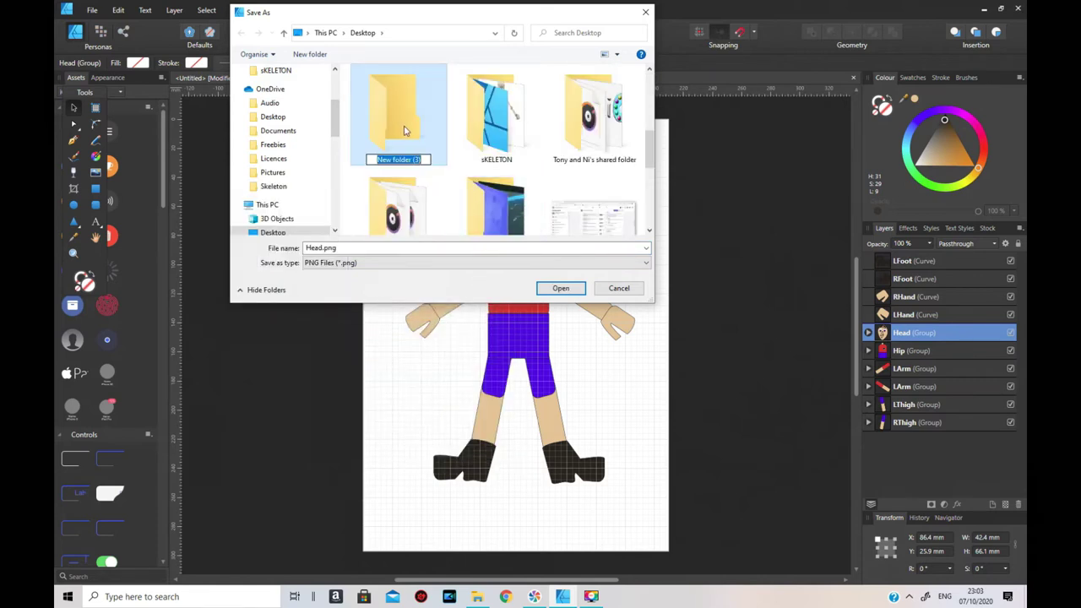
{"action": "left_click", "coordinate": [403, 129]}
{"action": "double_click", "coordinate": [403, 129]}
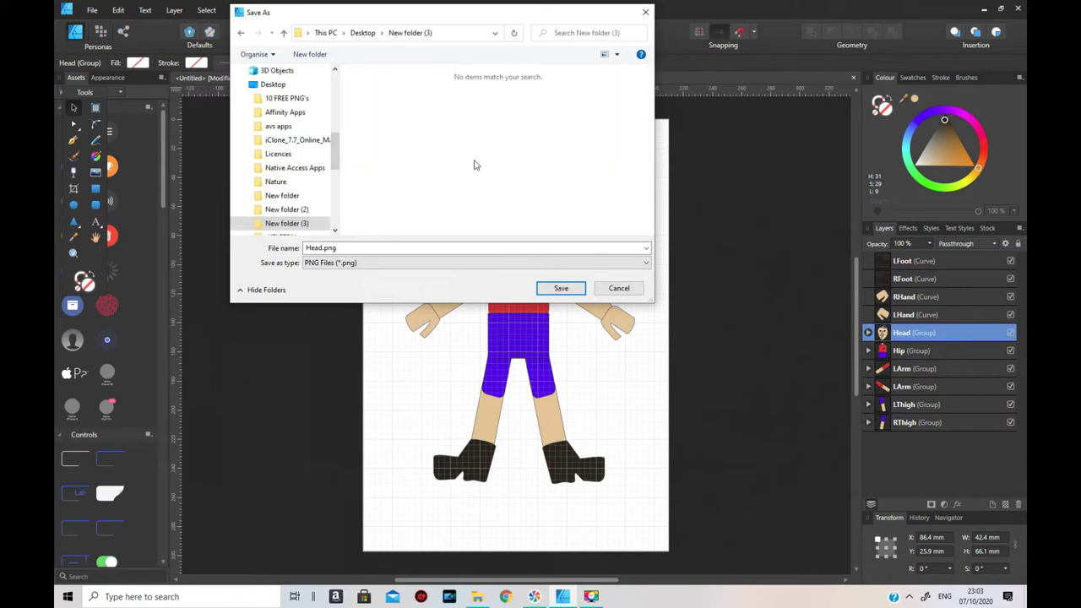
{"action": "left_click", "coordinate": [572, 290]}
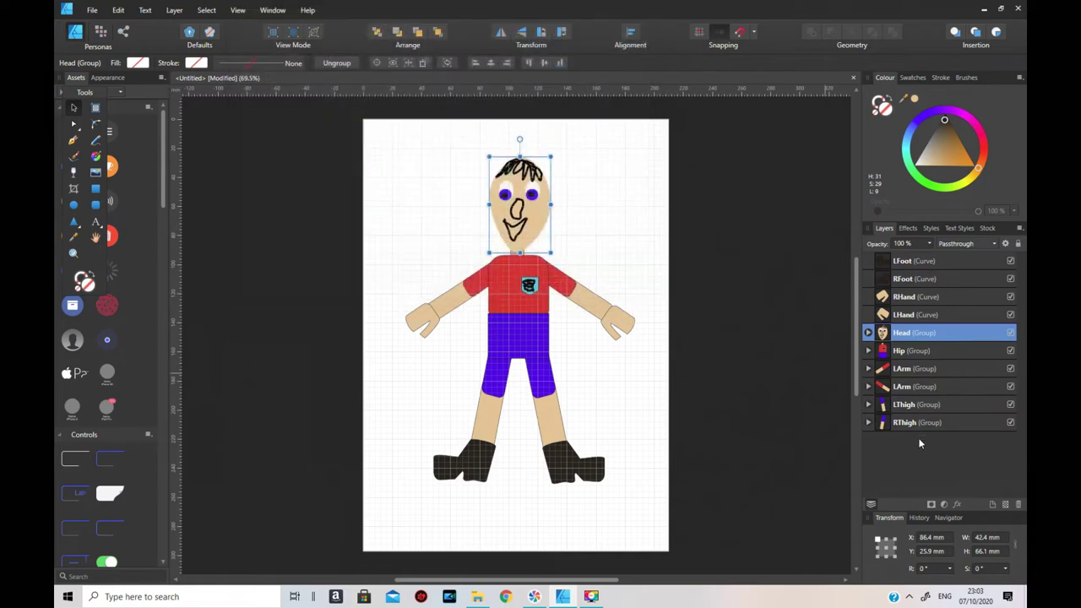
{"action": "left_click", "coordinate": [1011, 333]}
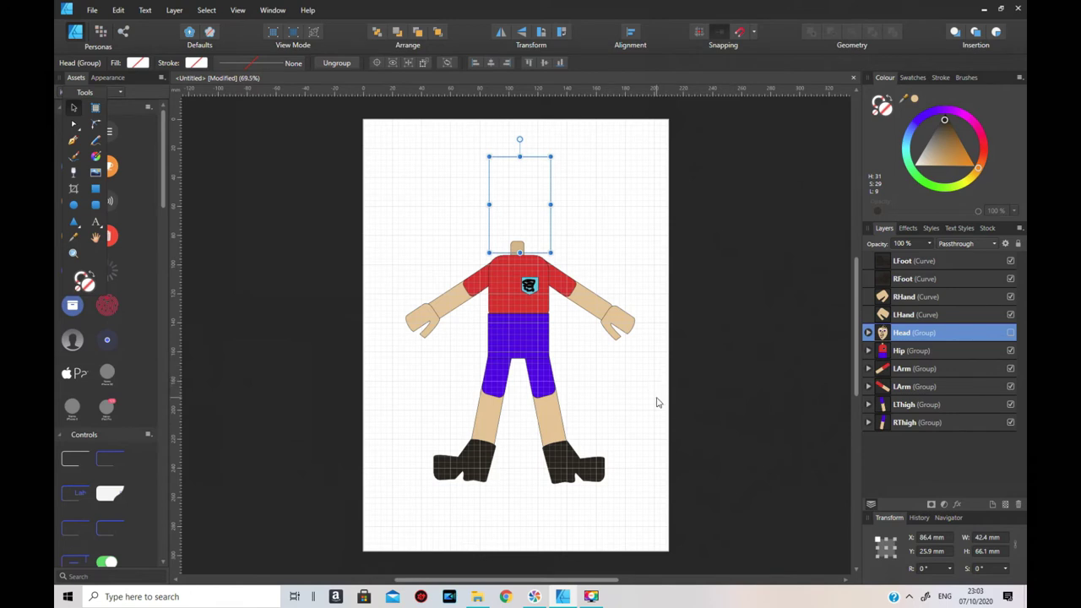
- Export the Hip group without background as Hip.png to the same folder and hide the group
{"action": "left_click", "coordinate": [907, 353]}
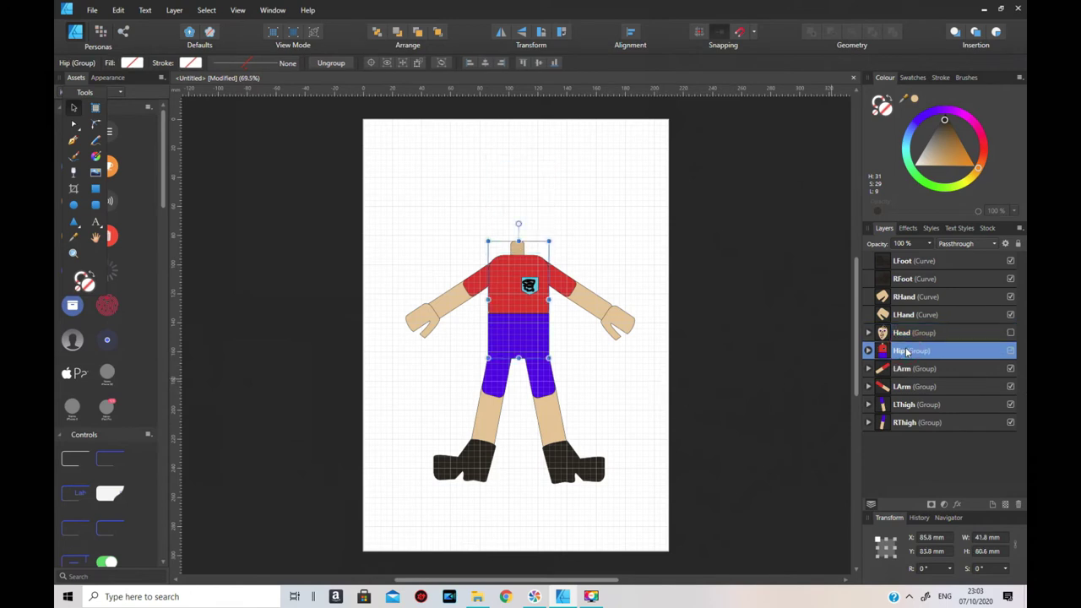
{"action": "left_click", "coordinate": [91, 11]}
{"action": "left_click", "coordinate": [91, 203]}
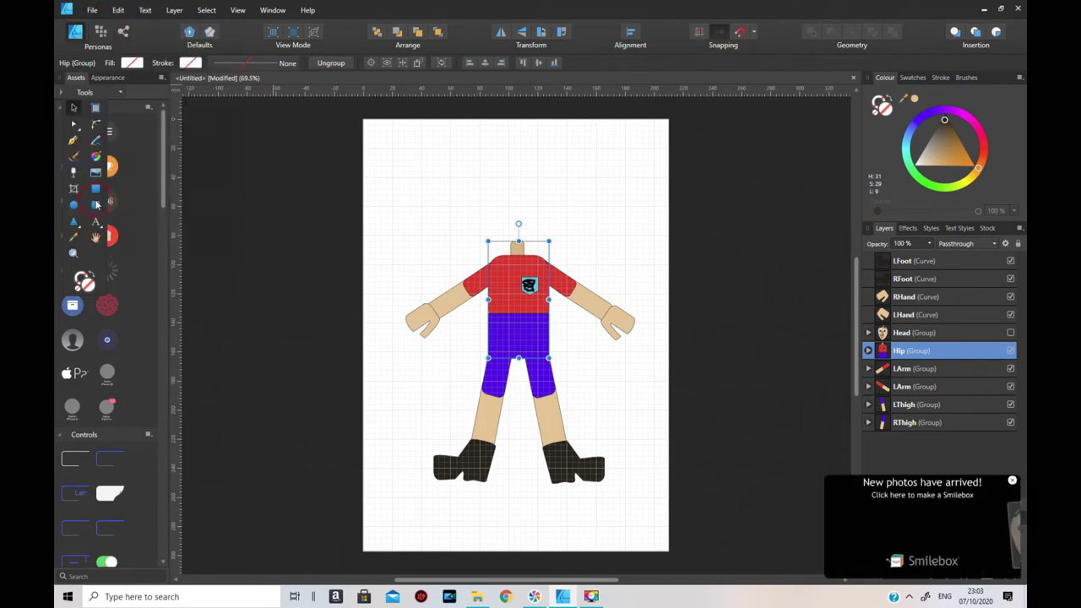
{"action": "left_click", "coordinate": [562, 318]}
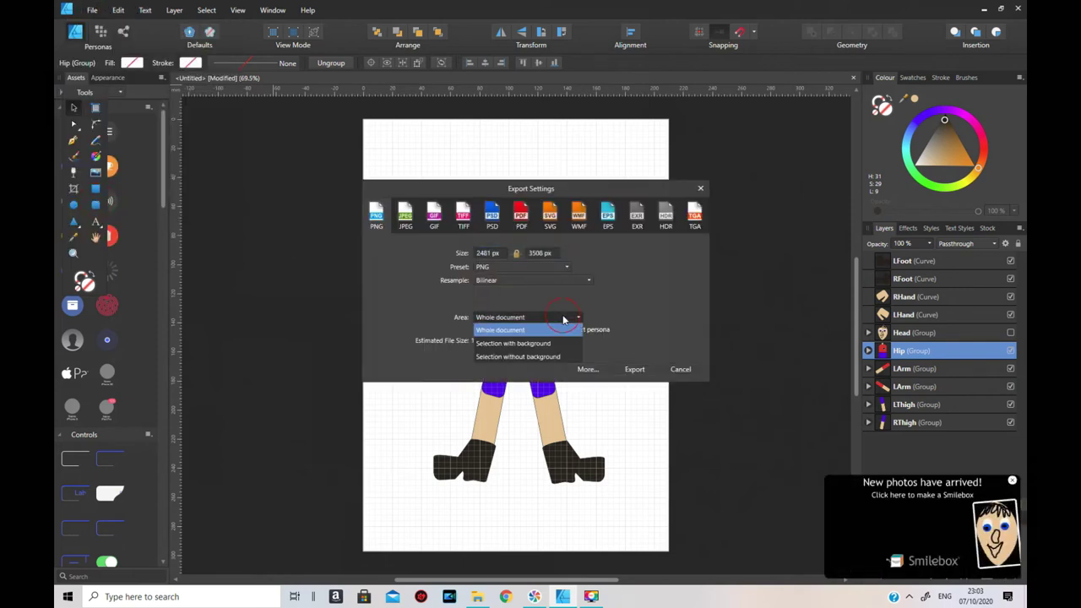
{"action": "left_click", "coordinate": [538, 356]}
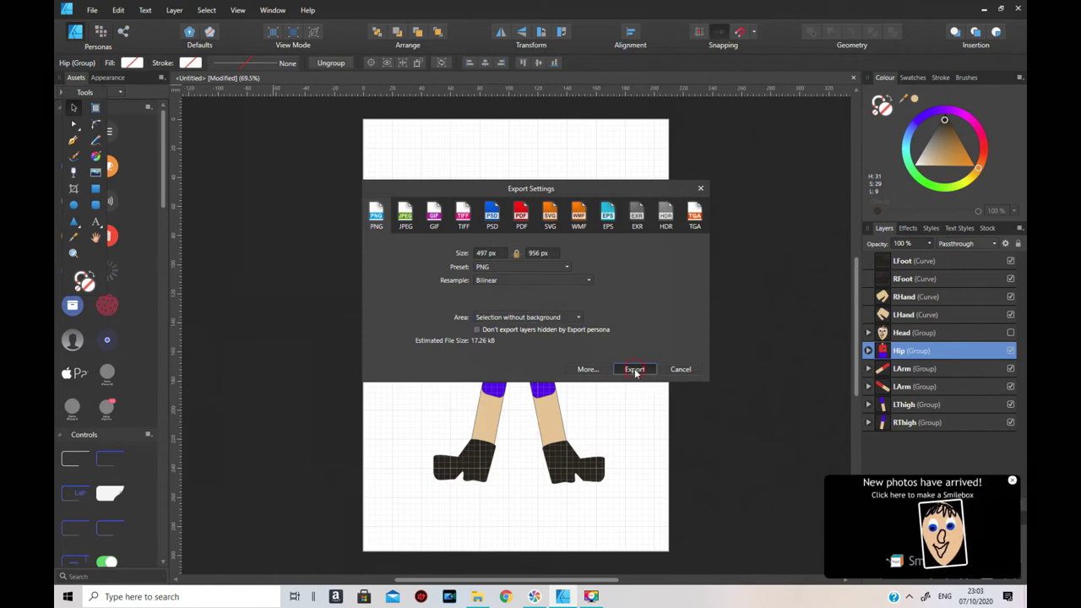
{"action": "left_click", "coordinate": [634, 370]}
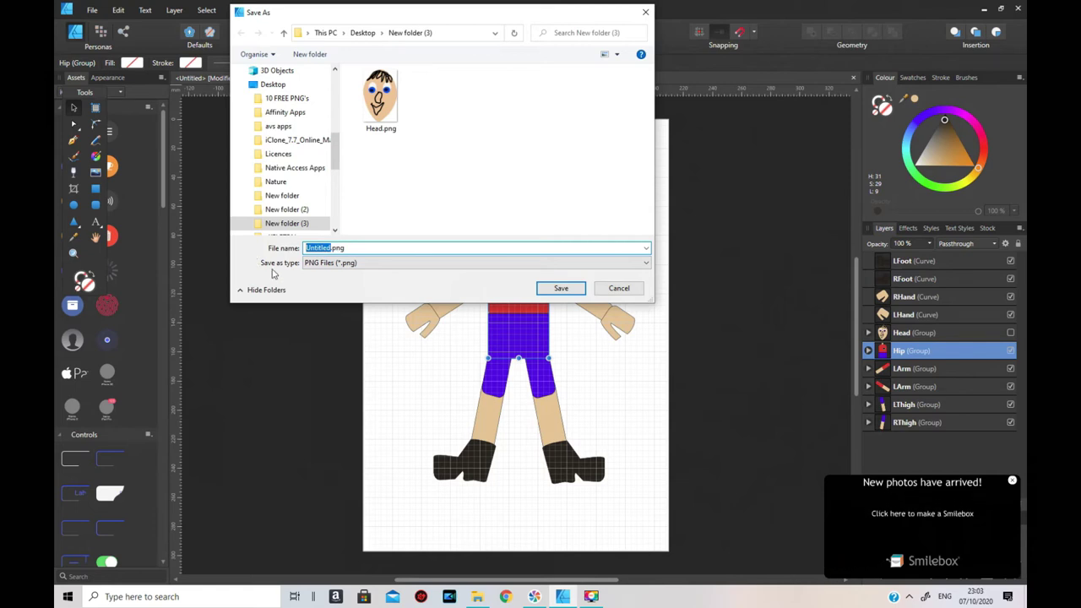
{"action": "type", "text": "Hip"}
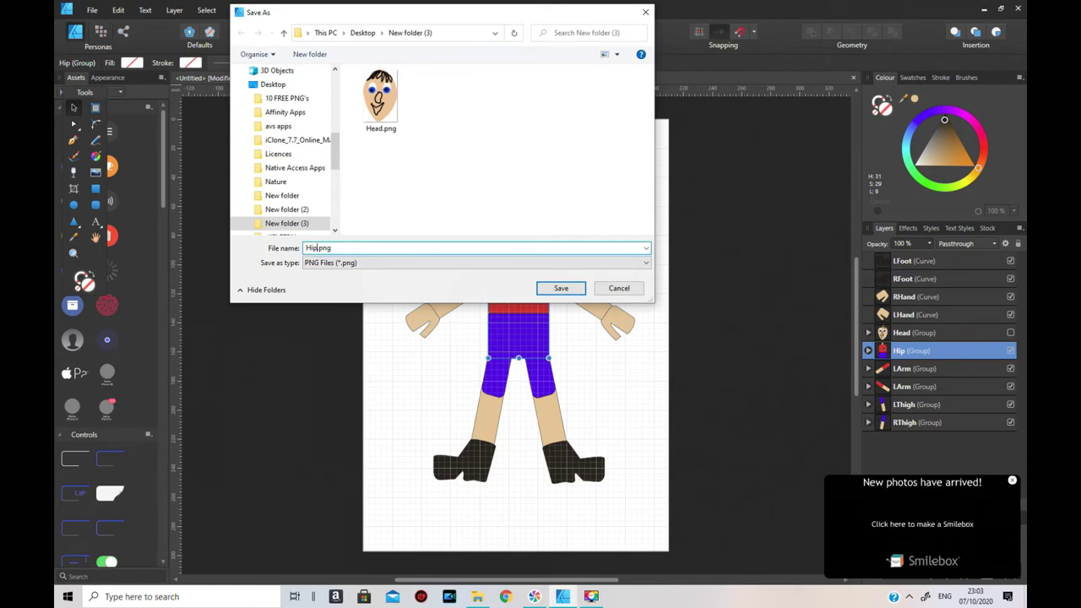
{"action": "left_click", "coordinate": [564, 288]}
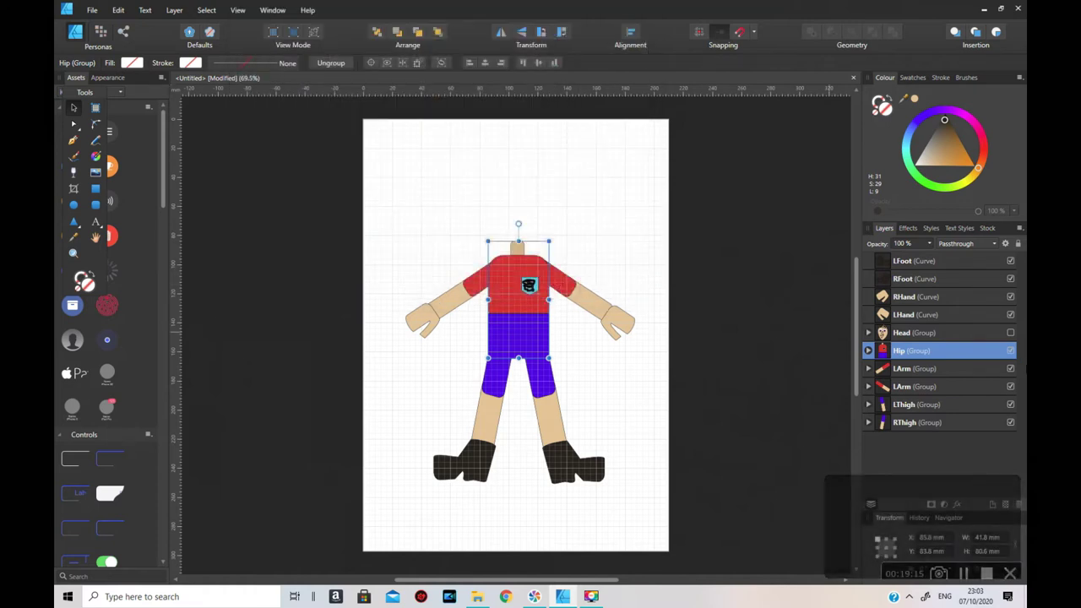
{"action": "left_click", "coordinate": [1011, 350]}
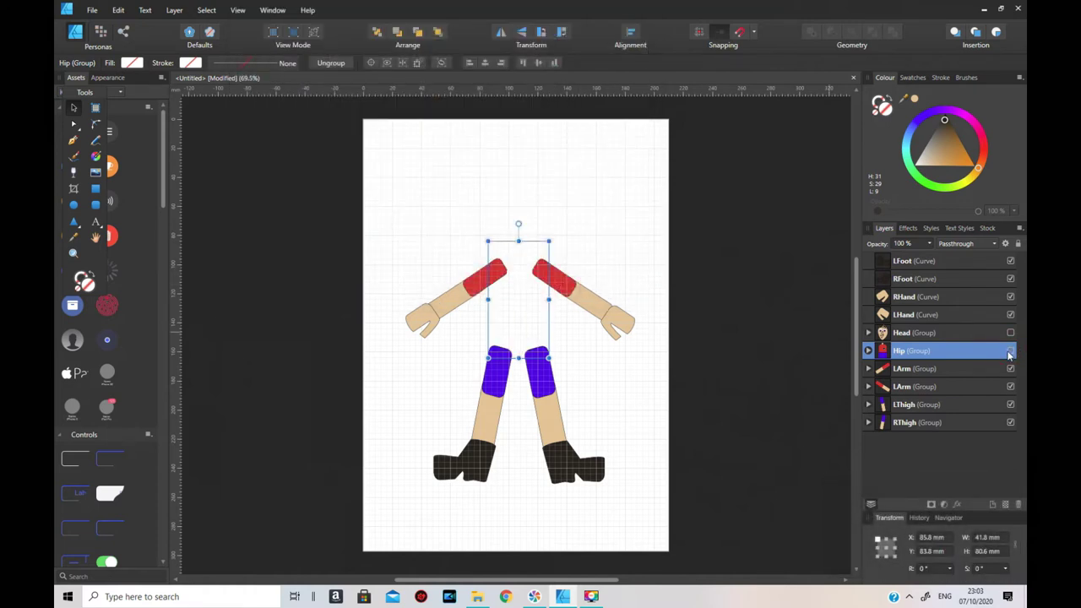
{"action": "left_click", "coordinate": [930, 369]}
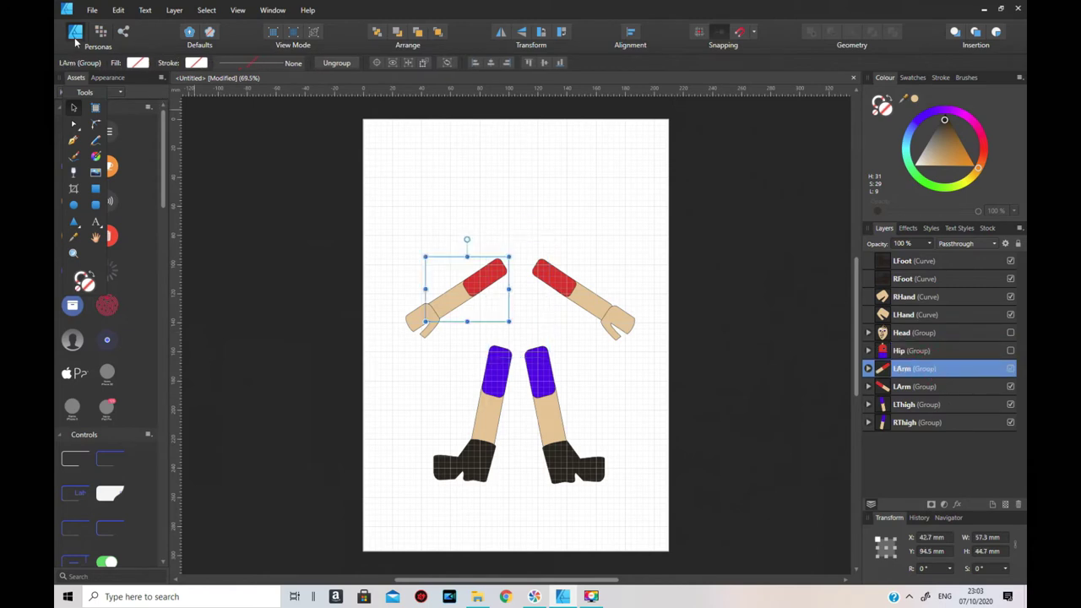
{"action": "left_click", "coordinate": [91, 10]}
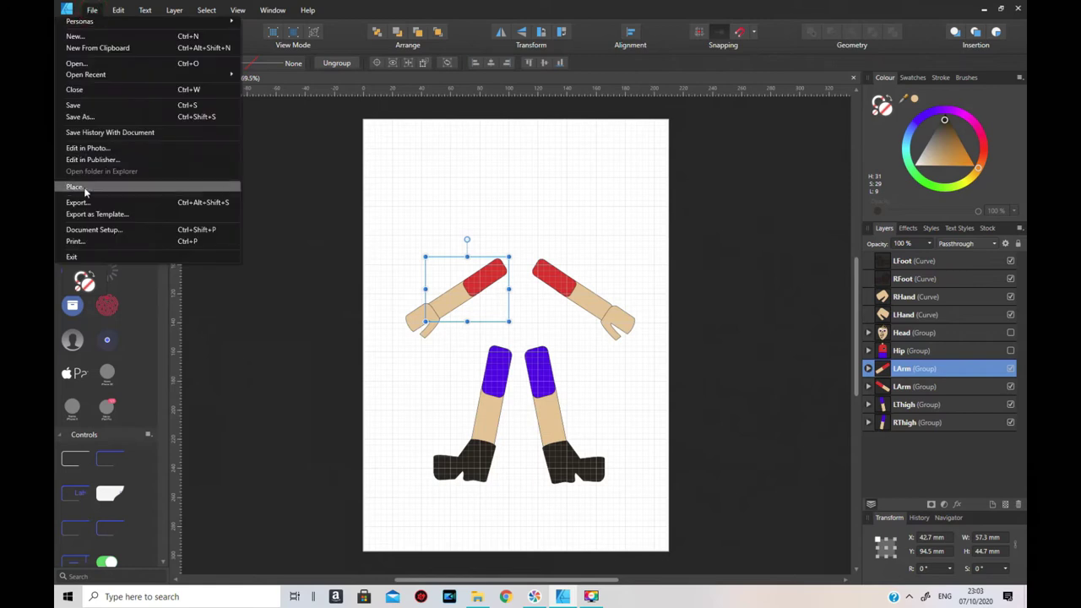
{"action": "left_click", "coordinate": [85, 203]}
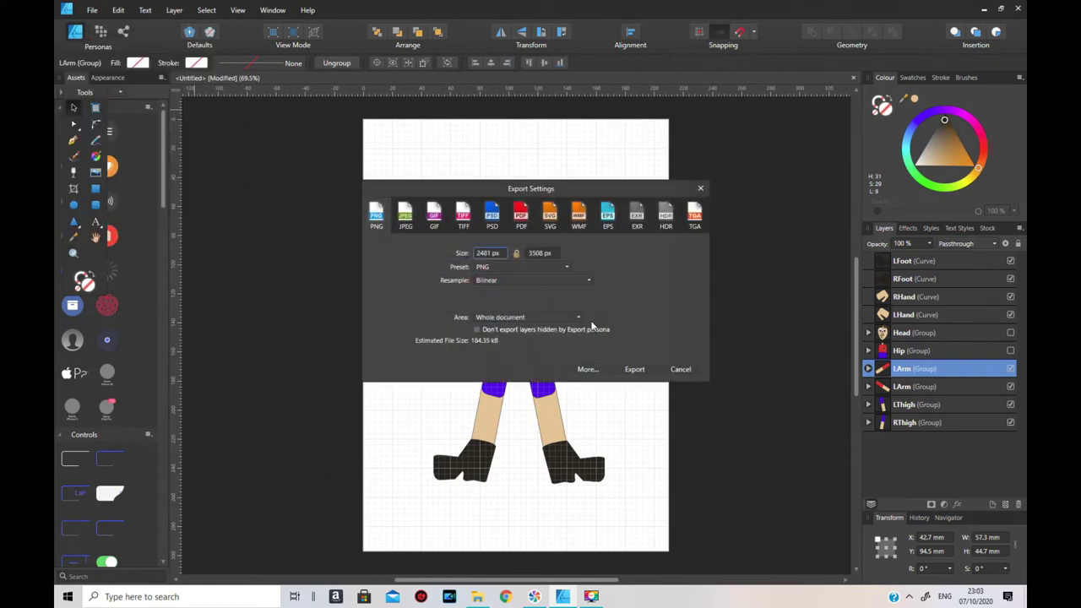
{"action": "left_click", "coordinate": [574, 320]}
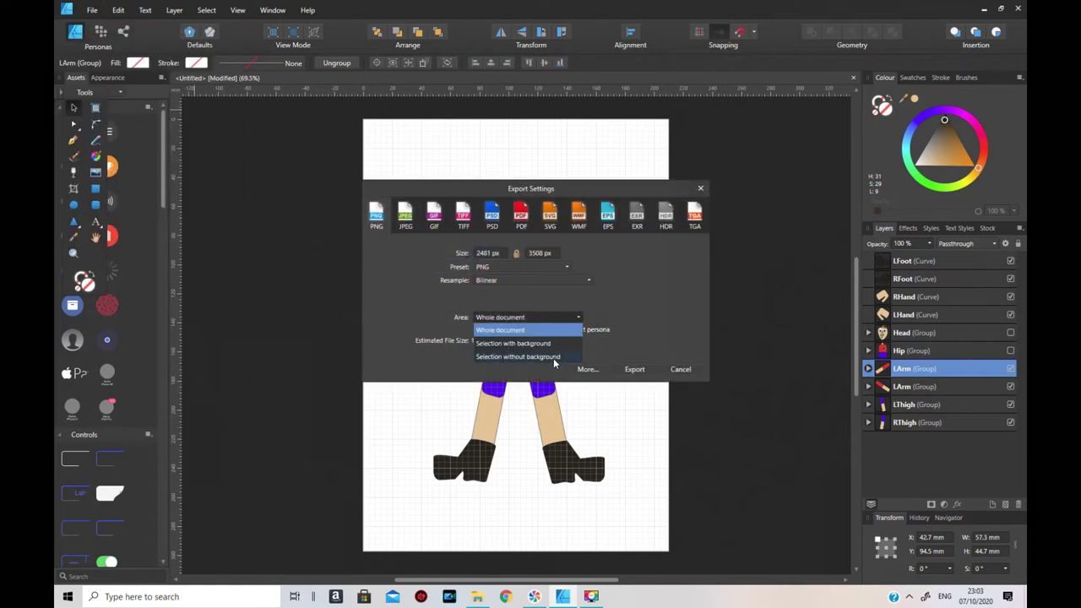
{"action": "left_click", "coordinate": [555, 357]}
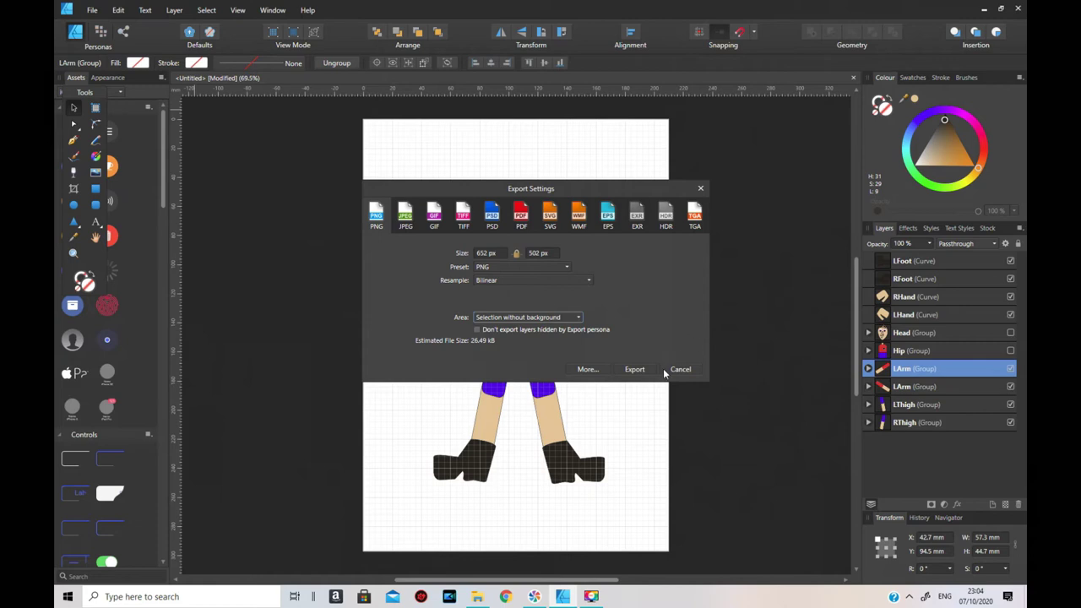
{"action": "left_click", "coordinate": [701, 188]}
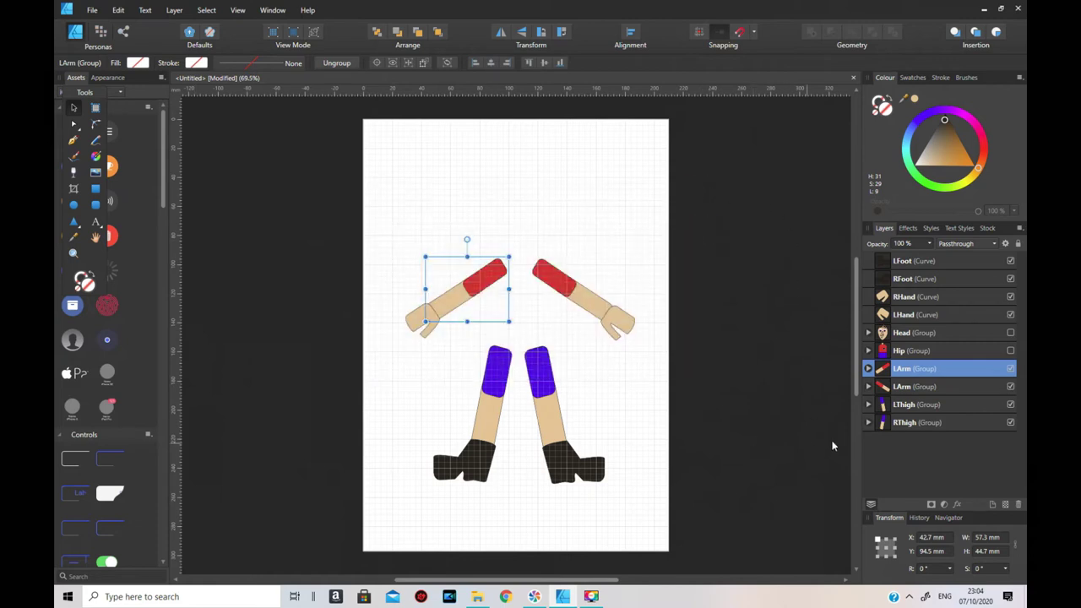
- Rename the arm group directly below Hip in the layer list as RArm
{"action": "double_click", "coordinate": [900, 370]}
{"action": "left_click", "coordinate": [896, 369]}
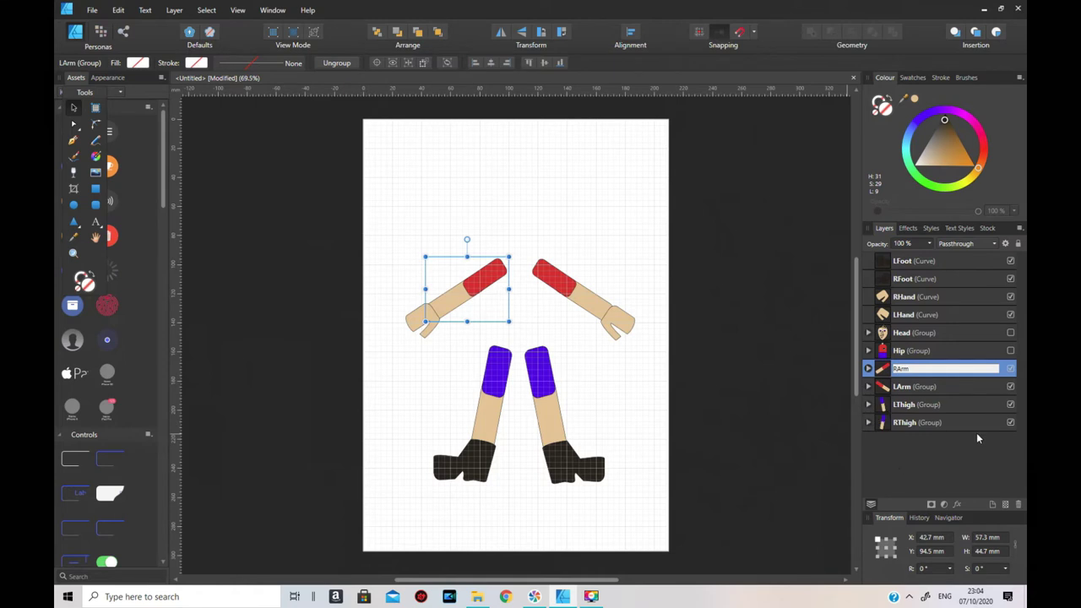
{"action": "left_click", "coordinate": [769, 452]}
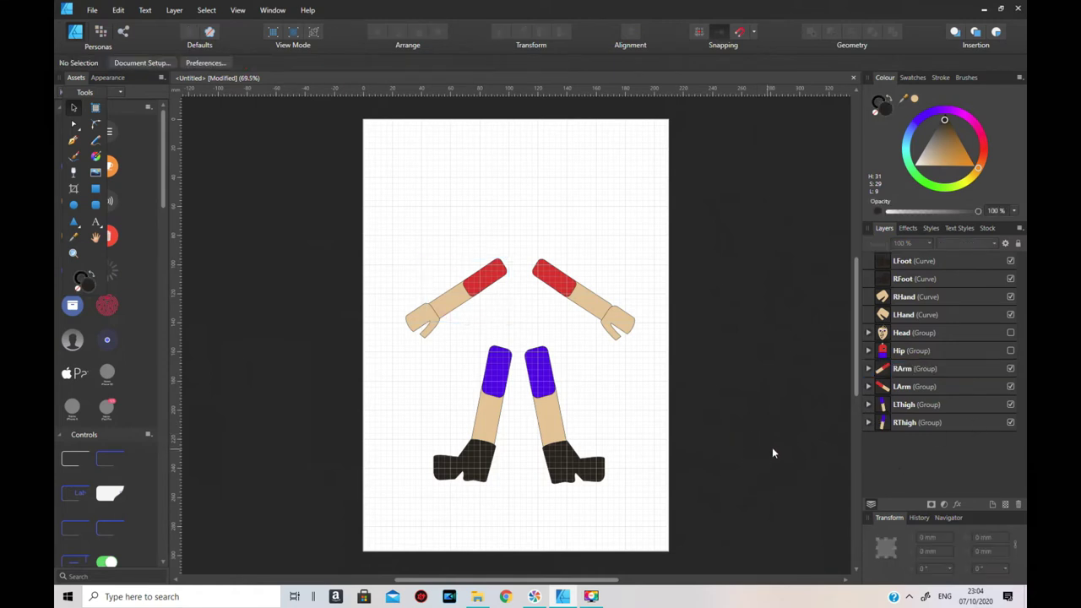
- Export the RArm group as a PNG selection without background named RArm and hide the group
{"action": "left_click", "coordinate": [910, 375]}
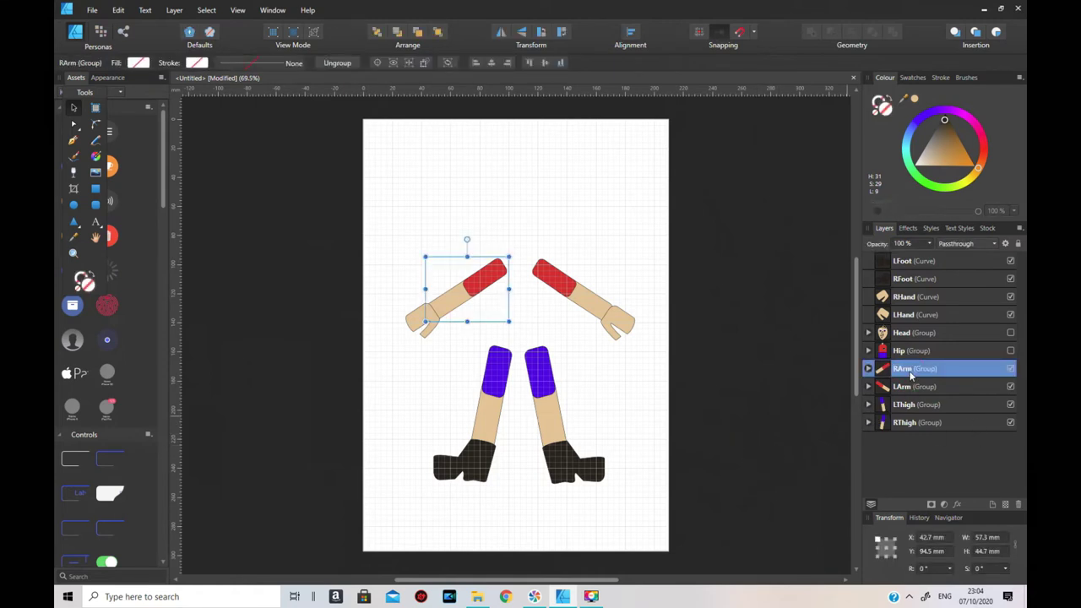
{"action": "left_click", "coordinate": [118, 11]}
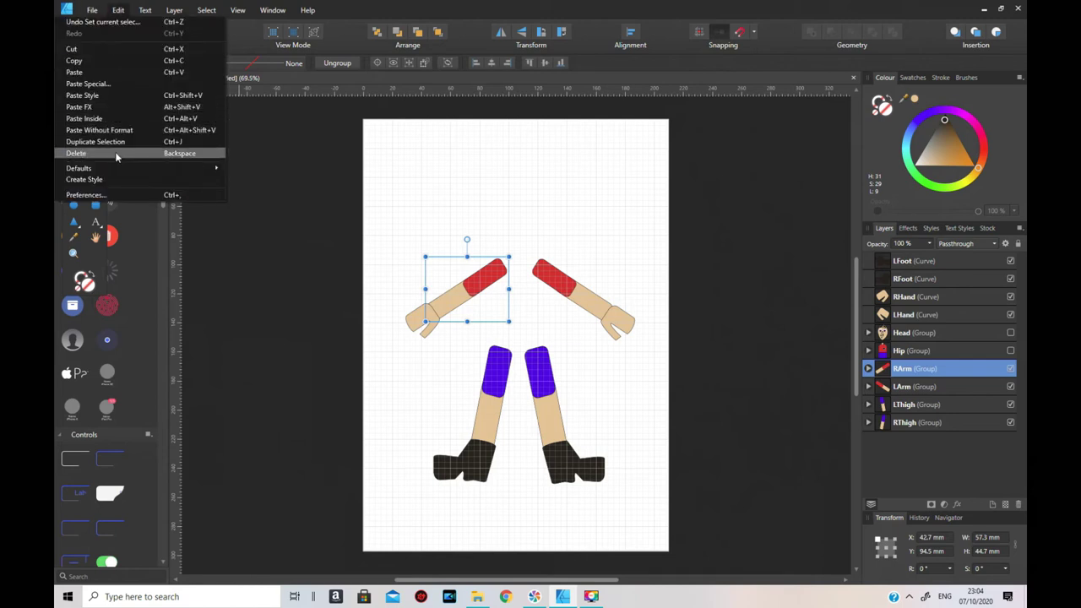
{"action": "left_click", "coordinate": [92, 10]}
{"action": "left_click", "coordinate": [95, 203]}
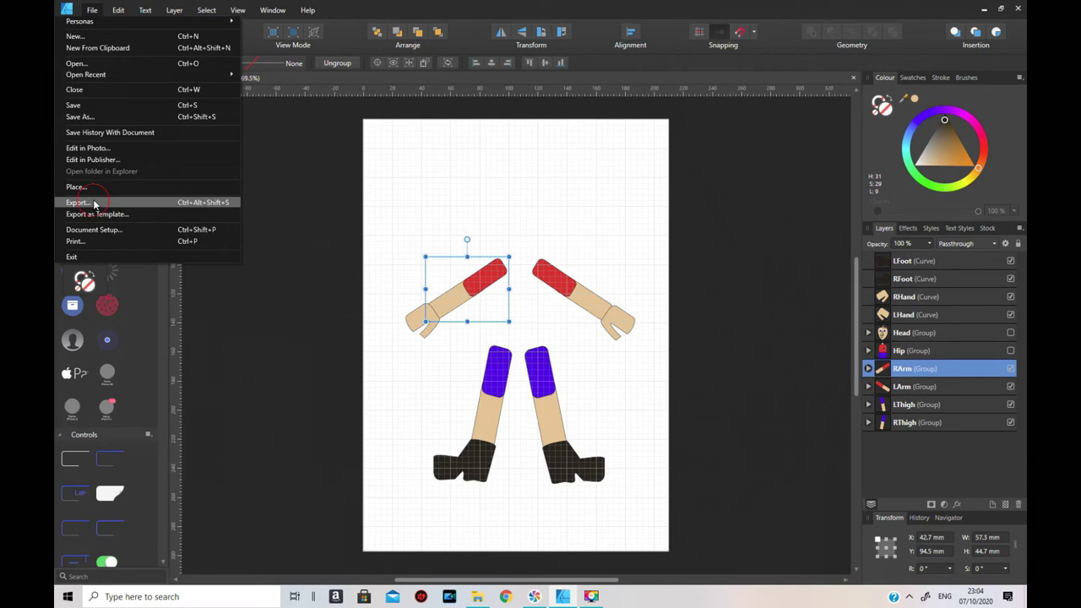
{"action": "left_click", "coordinate": [577, 319]}
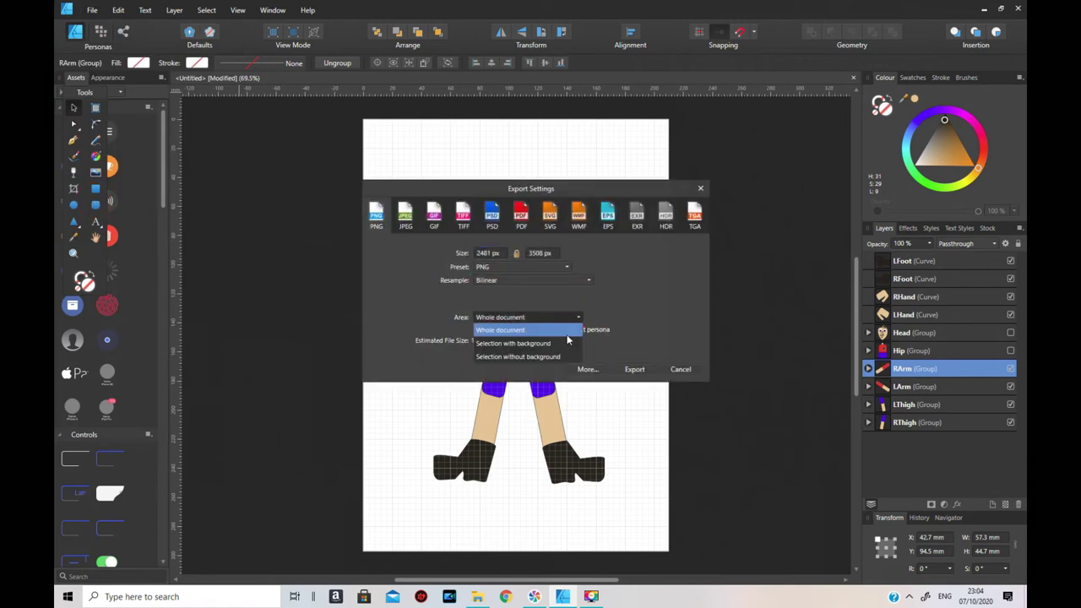
{"action": "left_click", "coordinate": [565, 358]}
{"action": "left_click", "coordinate": [634, 370]}
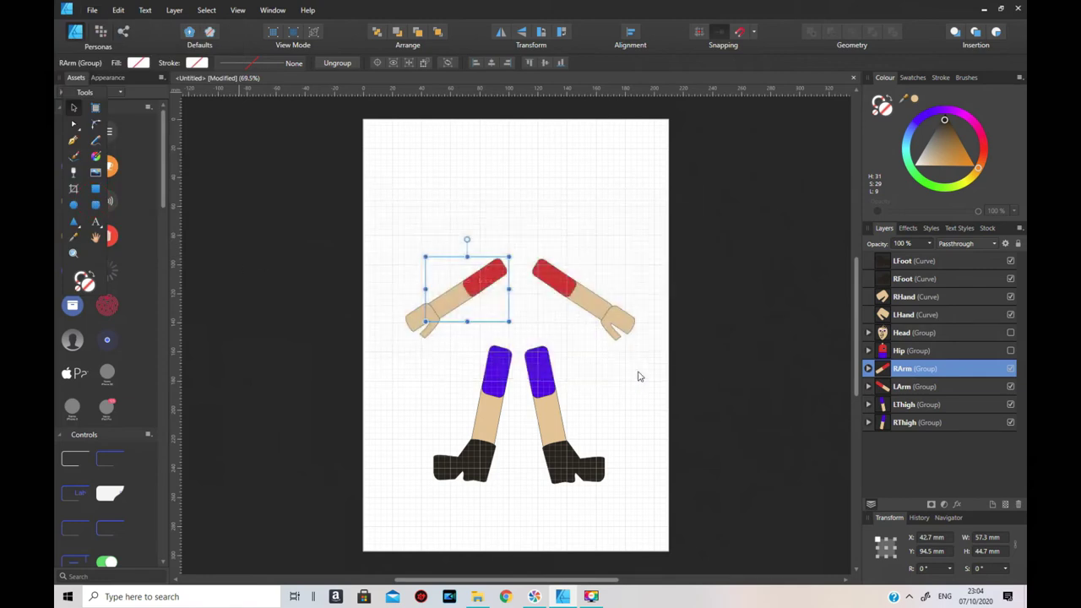
{"action": "double_click", "coordinate": [330, 250]}
{"action": "type", "text": "RArm"}
{"action": "key", "text": "Return"}
{"action": "left_click", "coordinate": [1010, 369]}
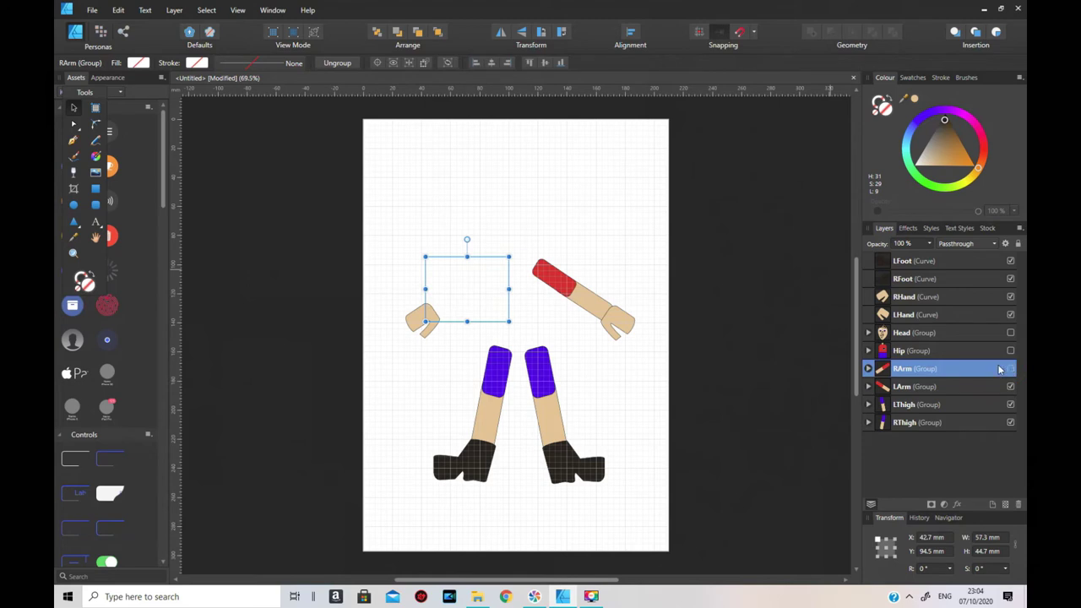
- Export the RHand curve as a PNG of the selection without background named RHand, and hide its layer
{"action": "left_click", "coordinate": [414, 324]}
{"action": "left_click", "coordinate": [92, 9]}
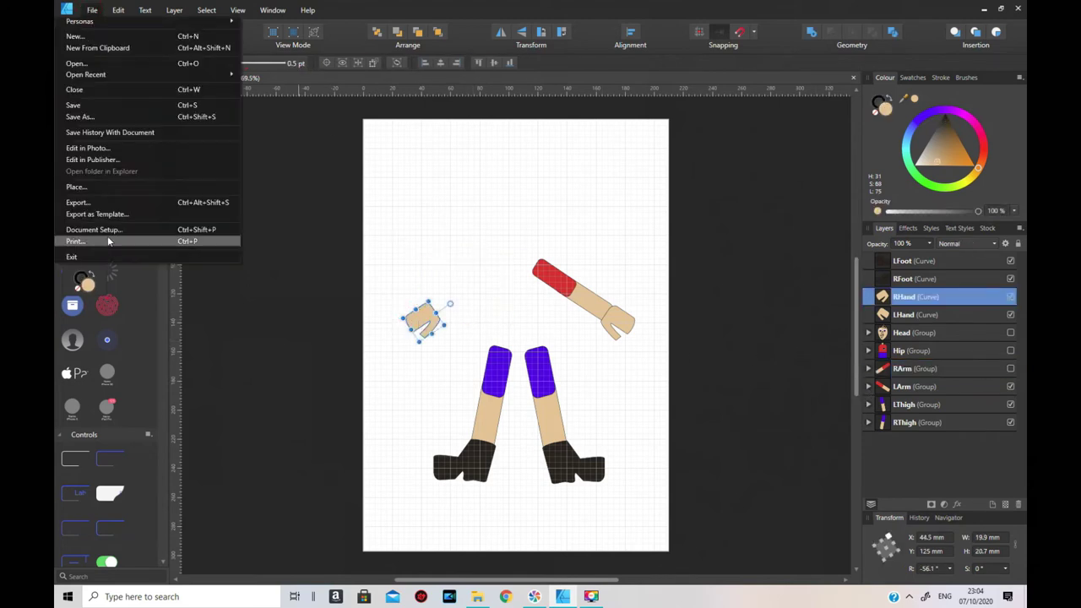
{"action": "left_click", "coordinate": [122, 207]}
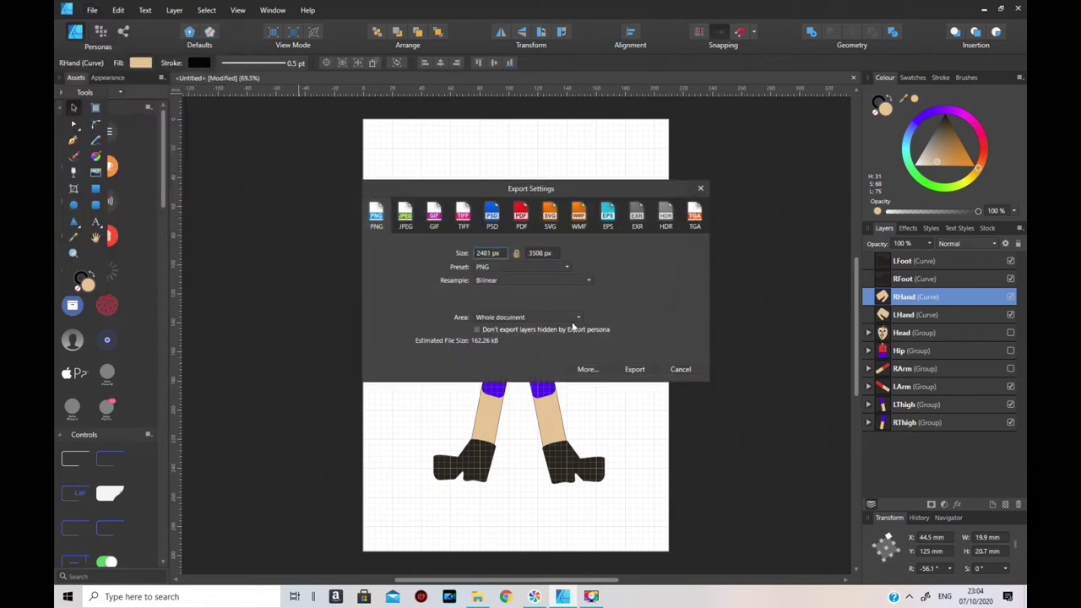
{"action": "left_click", "coordinate": [560, 319]}
{"action": "left_click", "coordinate": [538, 358]}
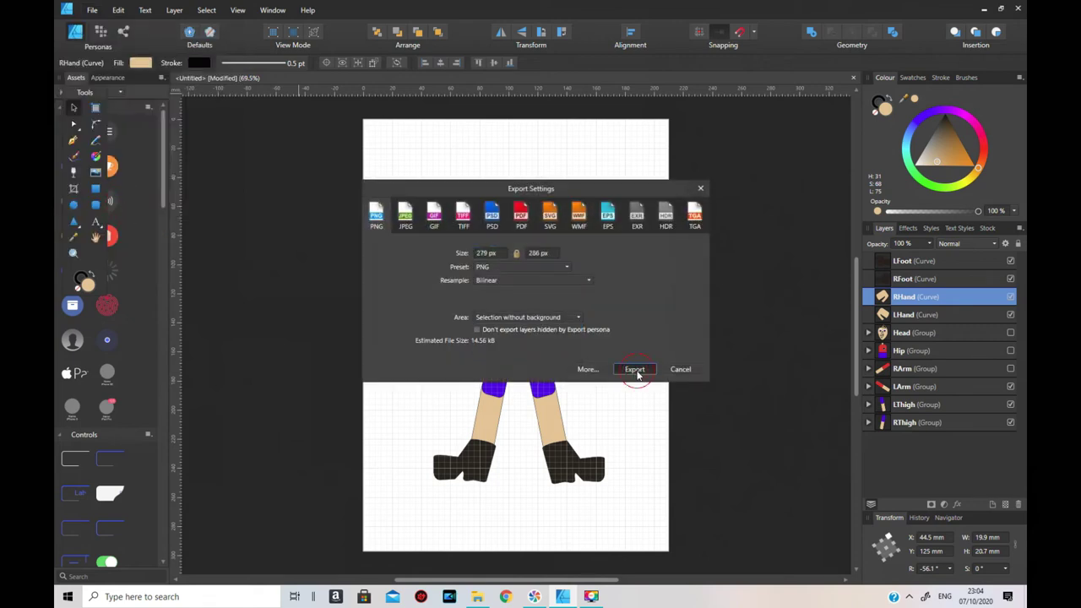
{"action": "left_click", "coordinate": [635, 369]}
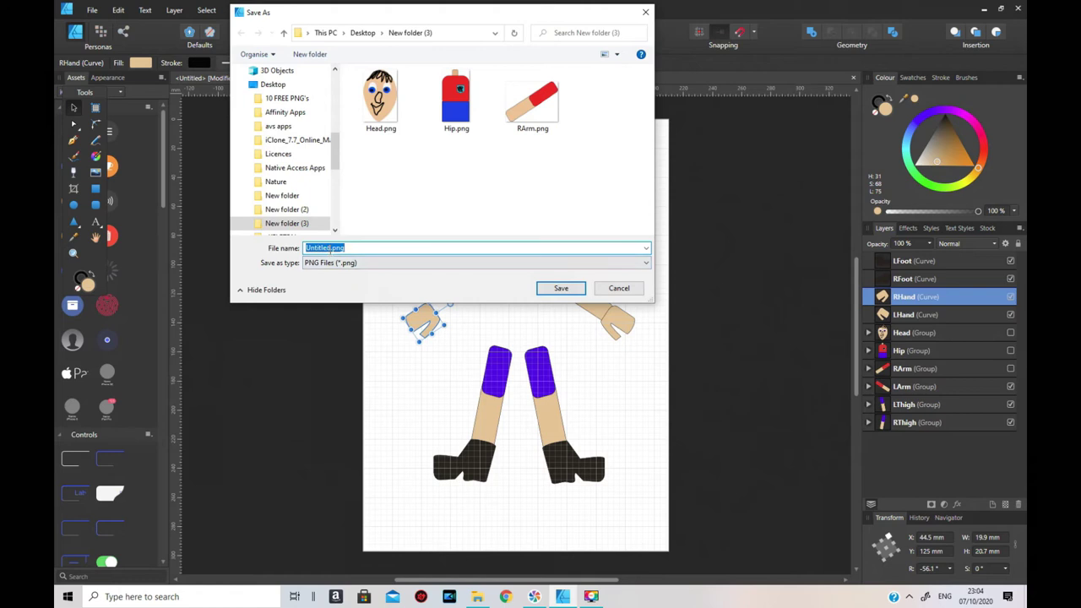
{"action": "type", "text": "RHand"}
{"action": "key", "text": "Return"}
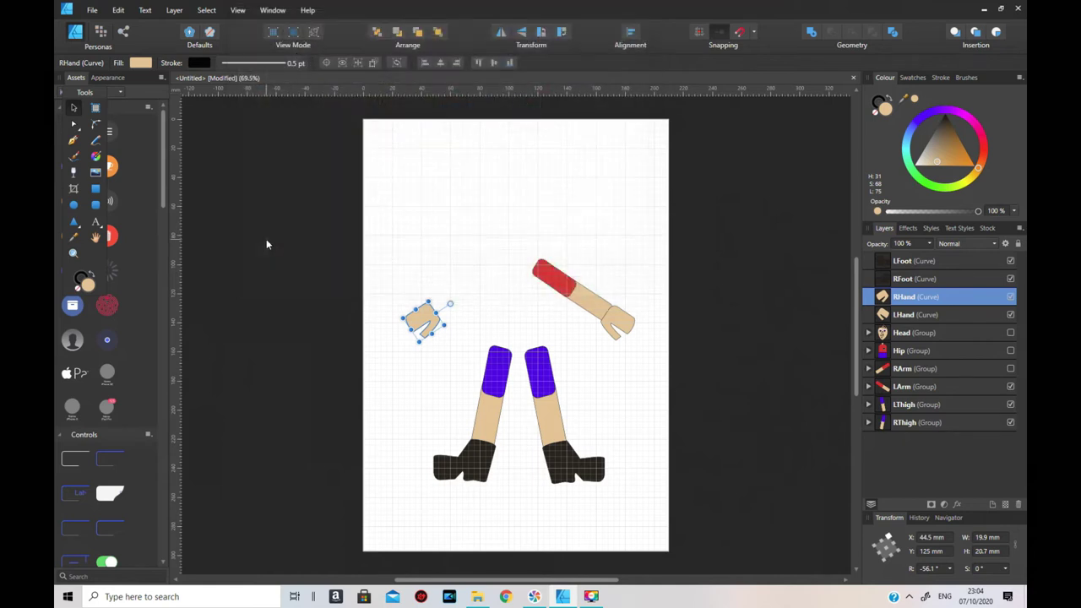
{"action": "left_click", "coordinate": [1013, 298]}
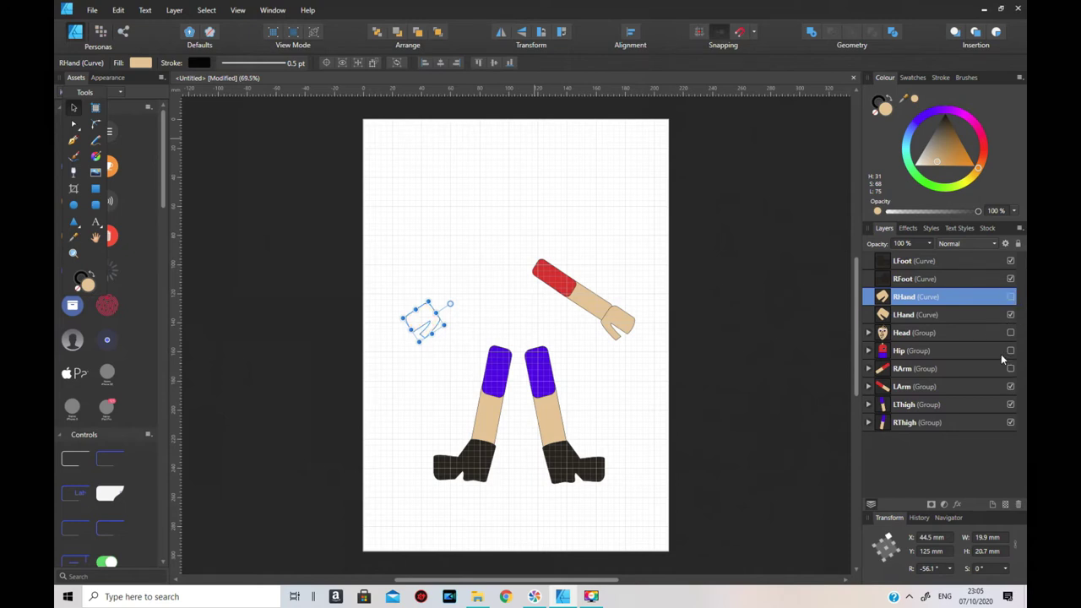
- Export the LArm group as a PNG of the selection without background named LArm, and hide the group
{"action": "left_click", "coordinate": [1012, 387]}
{"action": "left_click", "coordinate": [982, 388]}
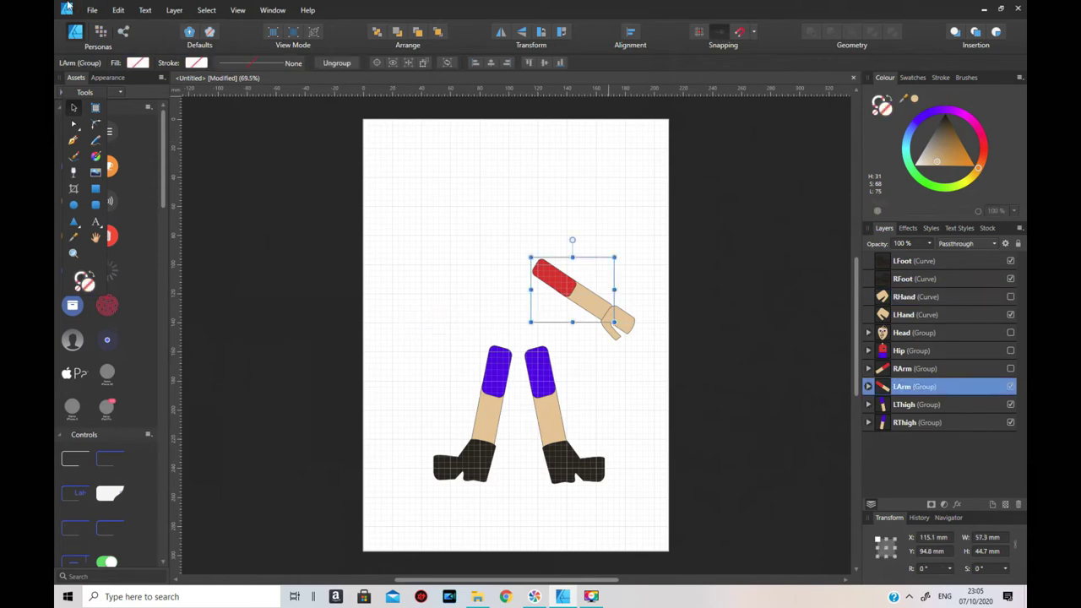
{"action": "left_click", "coordinate": [92, 10]}
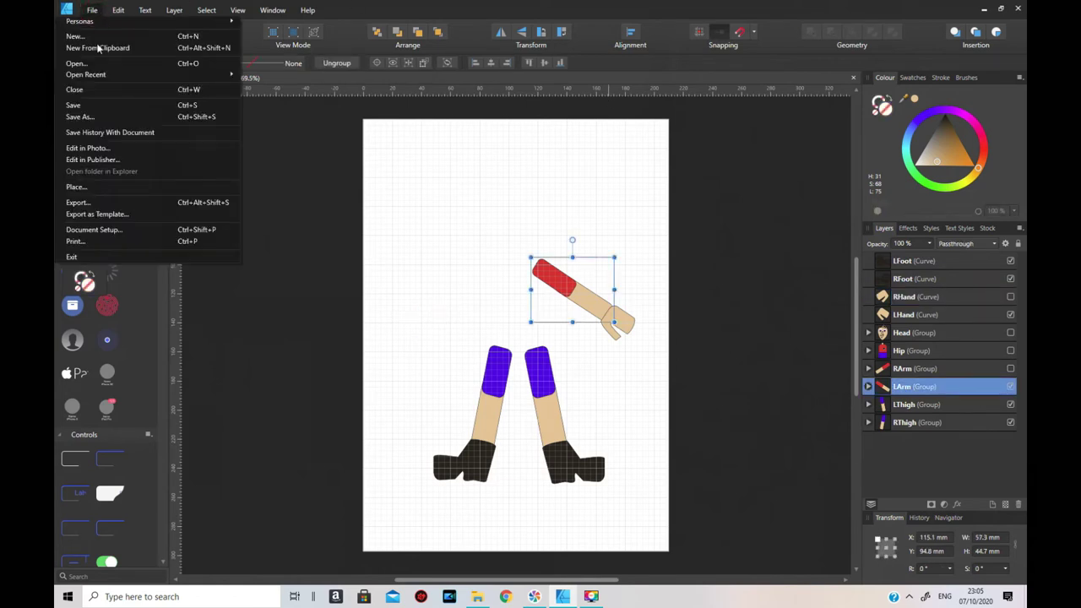
{"action": "left_click", "coordinate": [77, 202]}
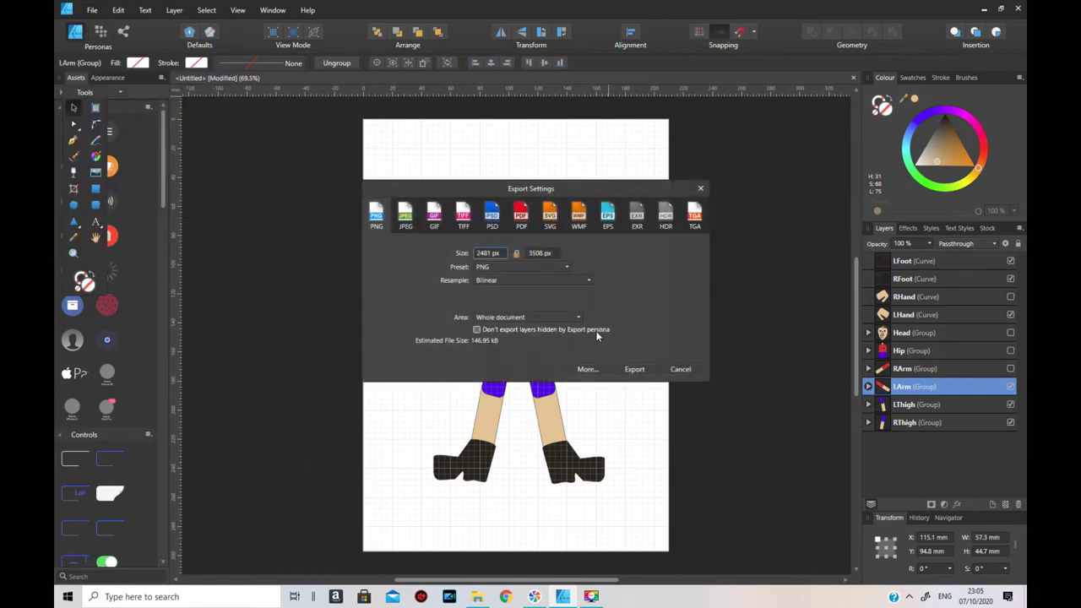
{"action": "left_click", "coordinate": [567, 316]}
{"action": "left_click", "coordinate": [536, 362]}
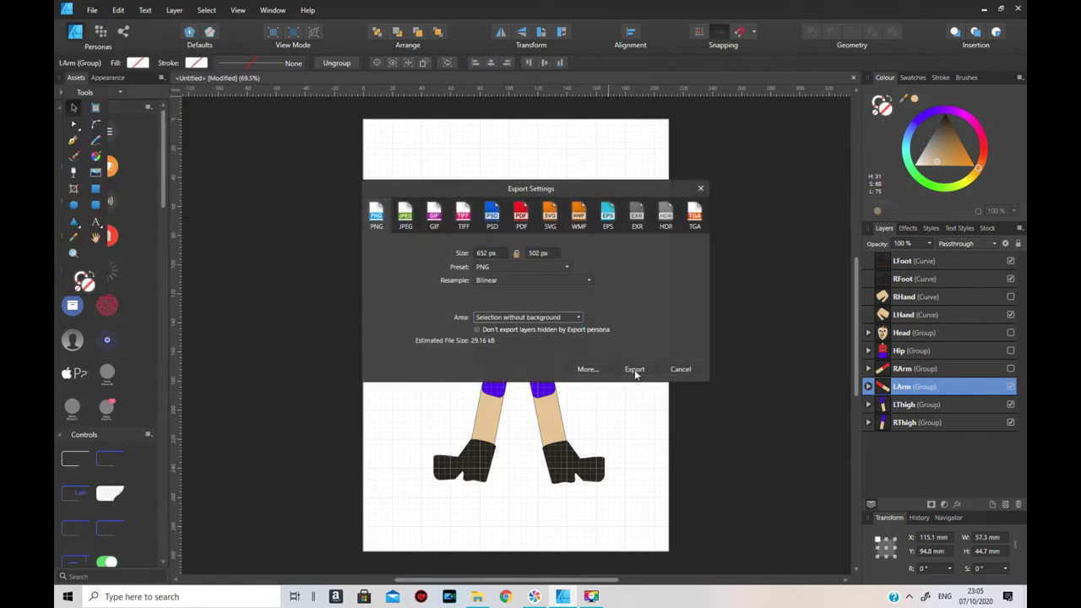
{"action": "left_click", "coordinate": [635, 369]}
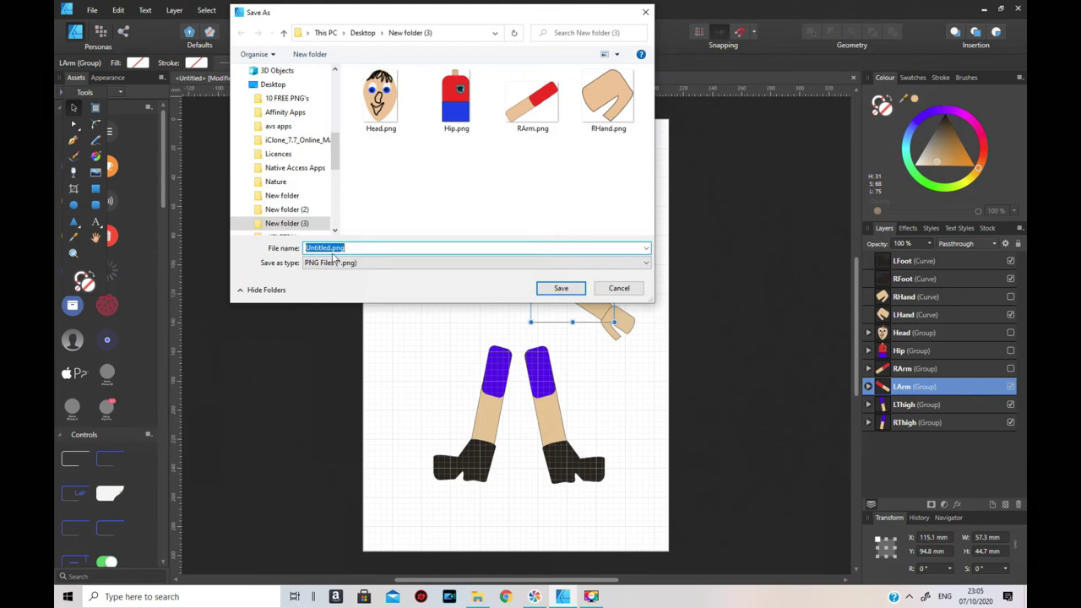
{"action": "left_click_drag", "start_coordinate": [332, 250], "coordinate": [306, 248]}
{"action": "type", "text": "LArm"}
{"action": "left_click", "coordinate": [561, 288]}
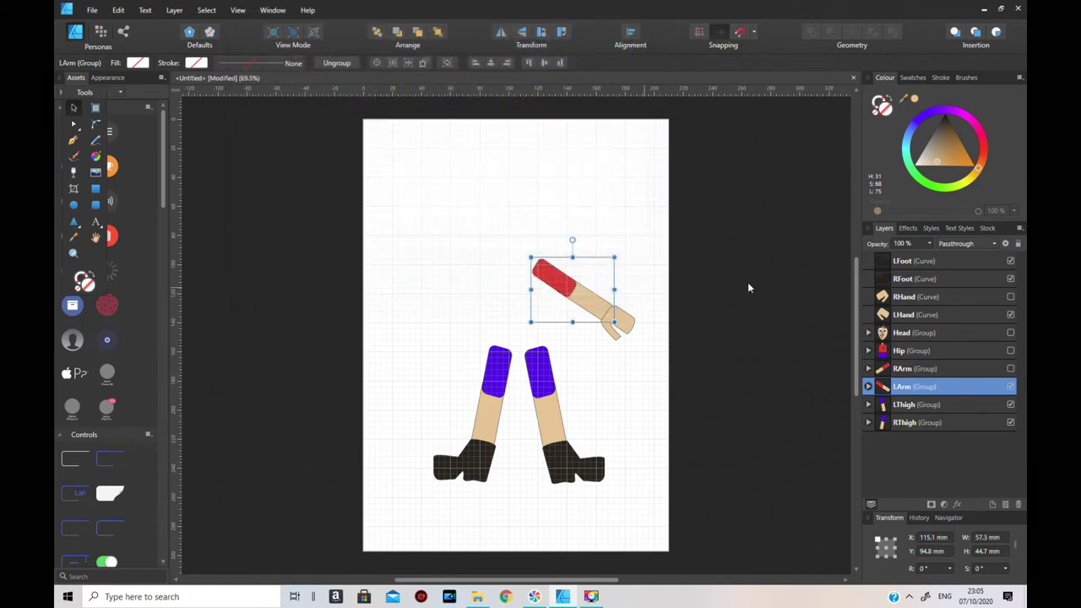
{"action": "left_click", "coordinate": [1012, 387]}
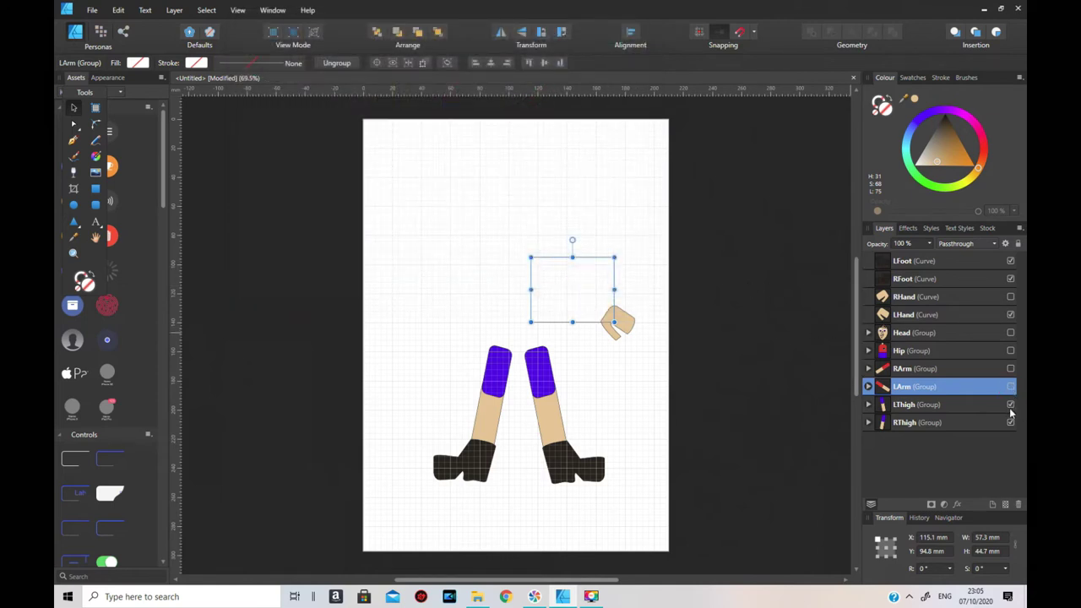
- Export the LThigh group as a PNG of the selection without background named LThigh, and hide the group
{"action": "left_click", "coordinate": [969, 405]}
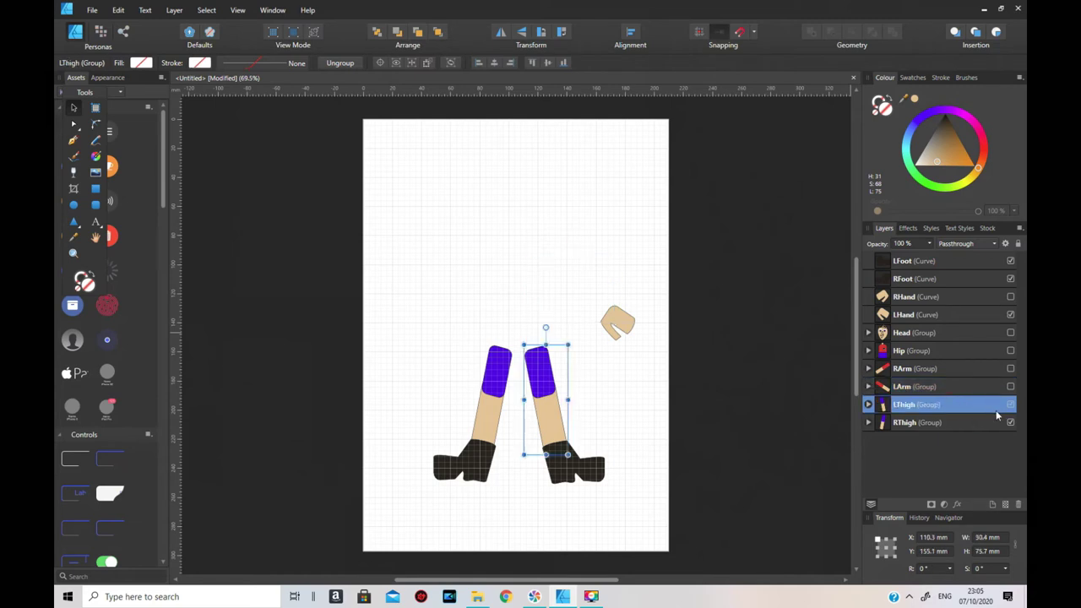
{"action": "left_click", "coordinate": [91, 10]}
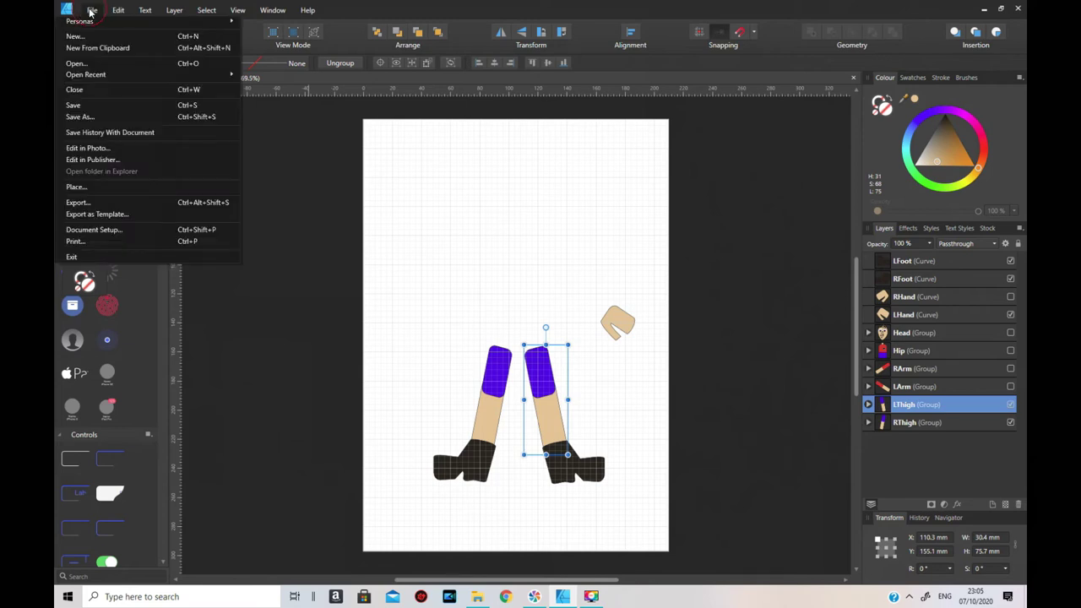
{"action": "left_click", "coordinate": [122, 202]}
{"action": "left_click", "coordinate": [569, 319]}
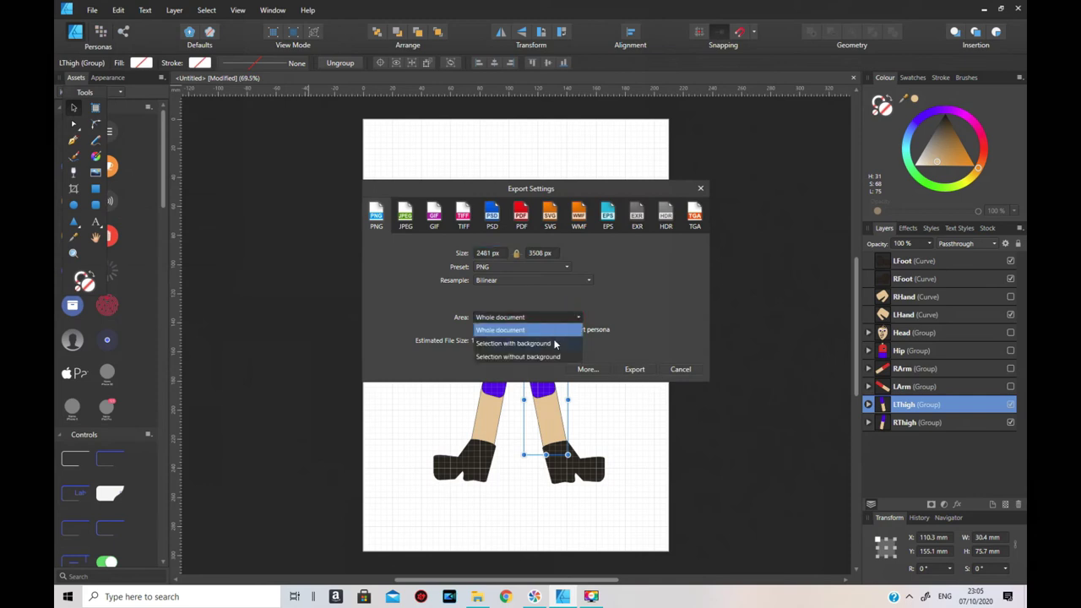
{"action": "left_click", "coordinate": [553, 357]}
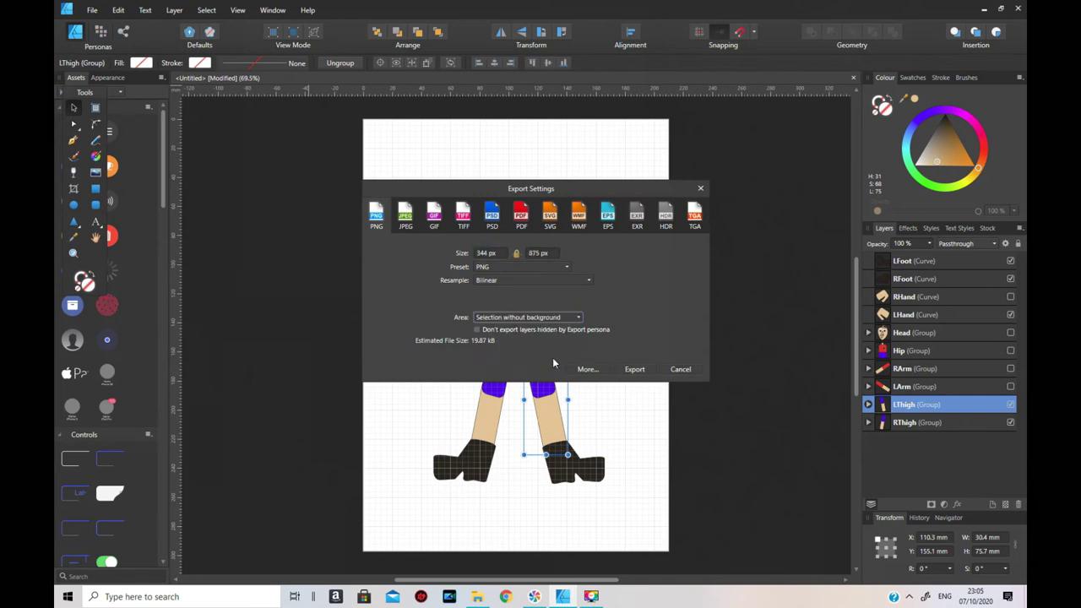
{"action": "left_click", "coordinate": [634, 371]}
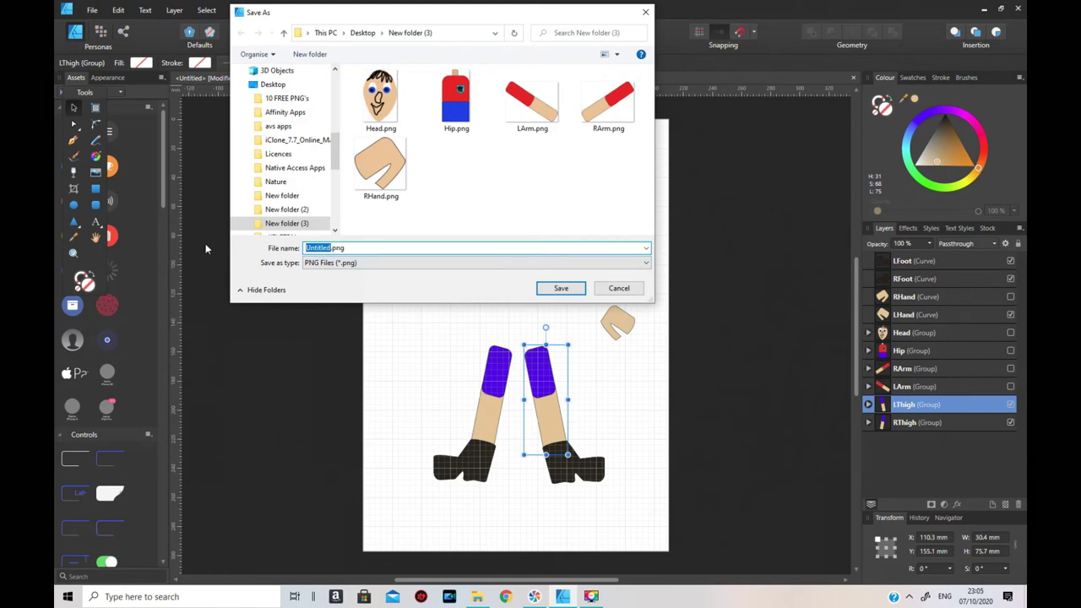
{"action": "type", "text": "LThighh"}
{"action": "left_click", "coordinate": [557, 288]}
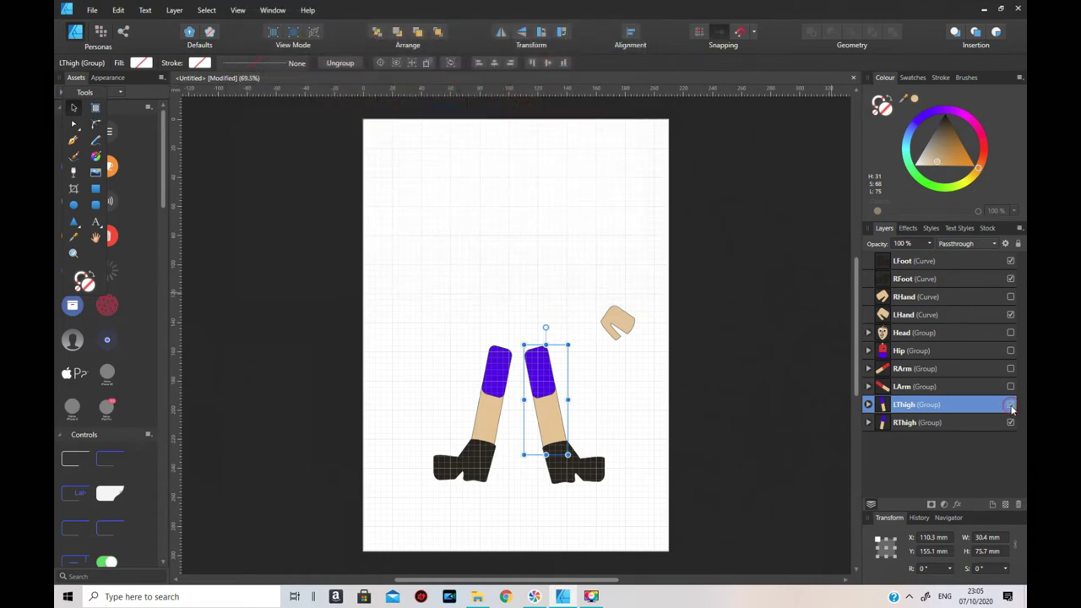
{"action": "left_click", "coordinate": [1010, 406]}
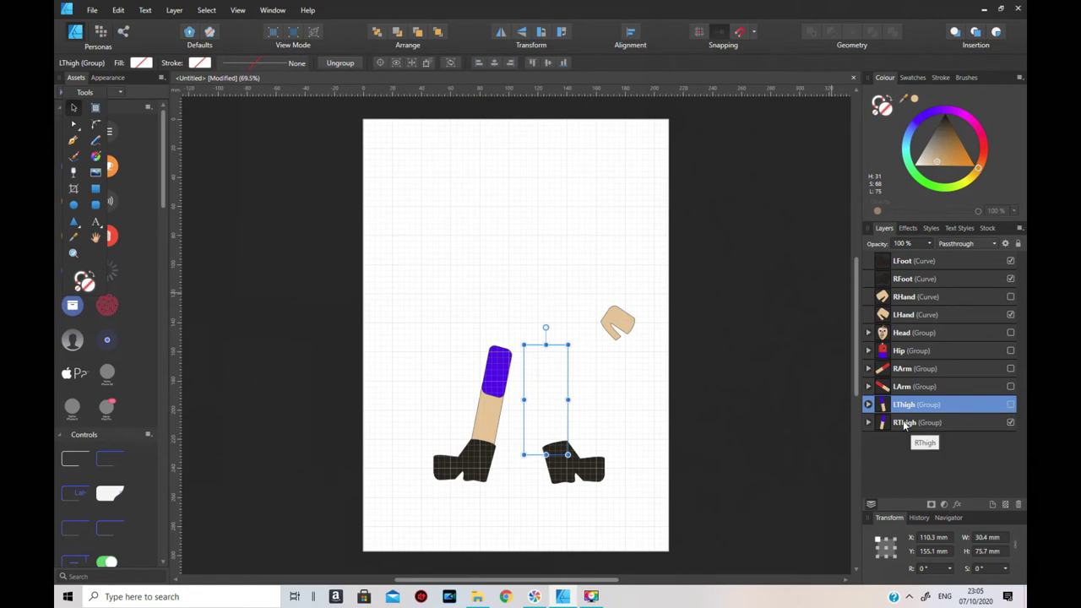
- Export the RThigh group as a PNG of the selection without background named RThigh, and hide the group
{"action": "left_click", "coordinate": [904, 424]}
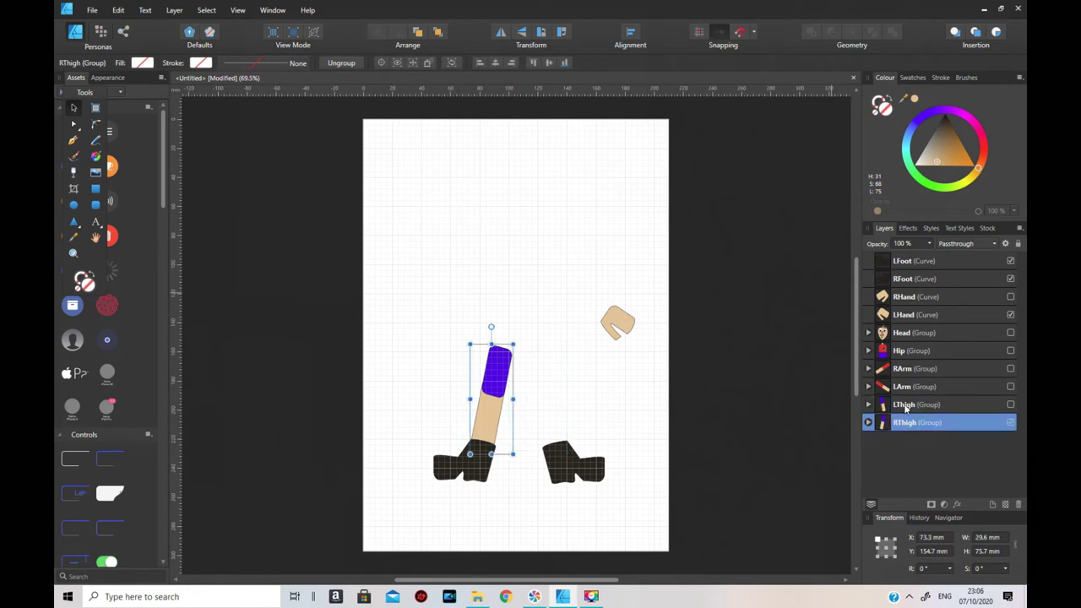
{"action": "left_click", "coordinate": [99, 17]}
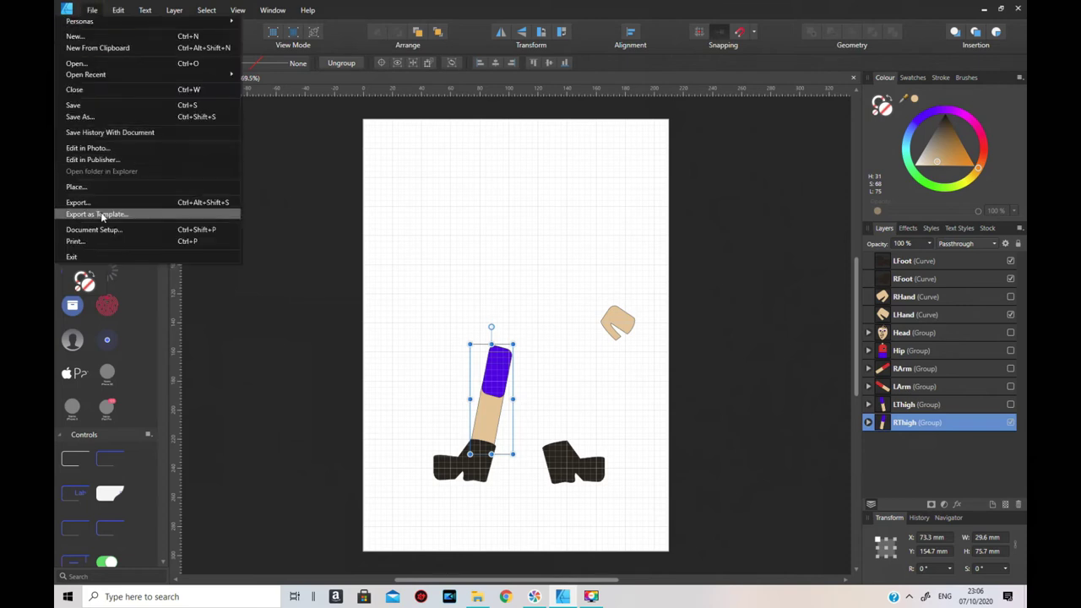
{"action": "left_click", "coordinate": [112, 203]}
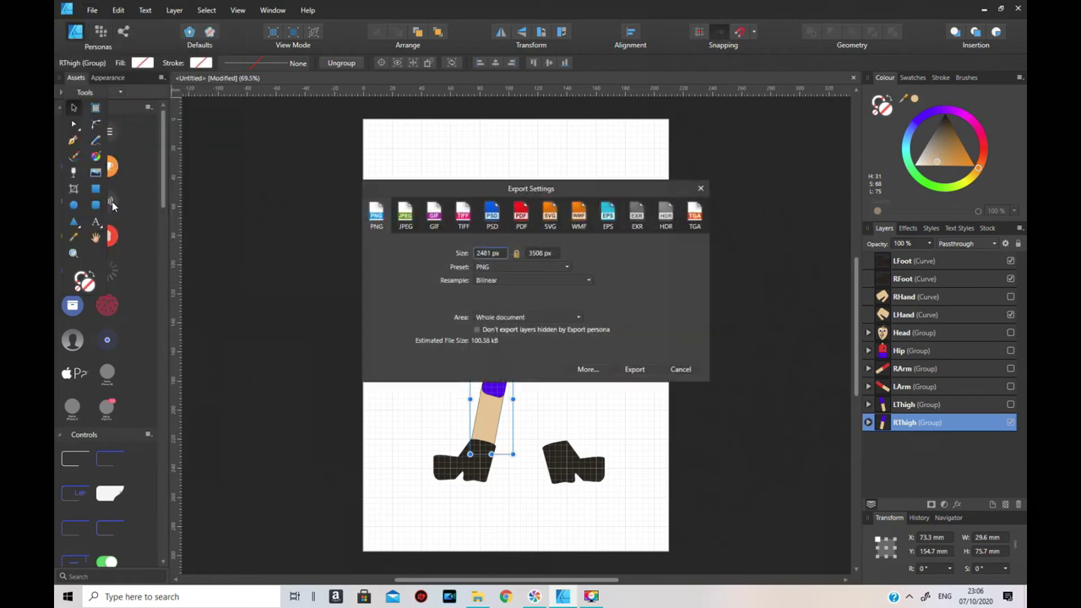
{"action": "left_click", "coordinate": [573, 318]}
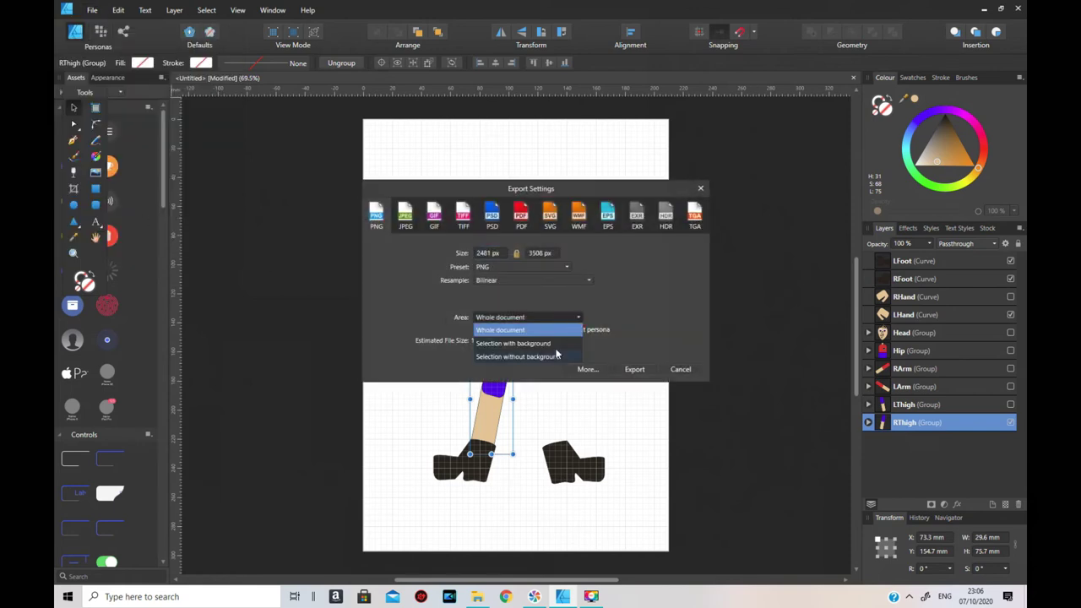
{"action": "left_click", "coordinate": [558, 347]}
{"action": "left_click", "coordinate": [634, 369]}
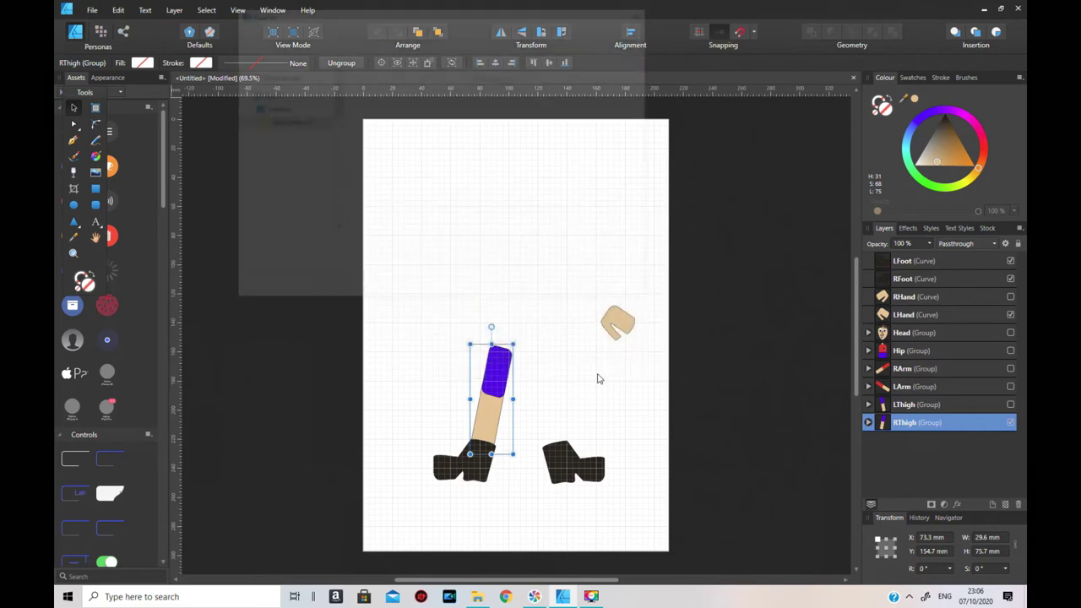
{"action": "left_click_drag", "start_coordinate": [332, 247], "coordinate": [241, 247]}
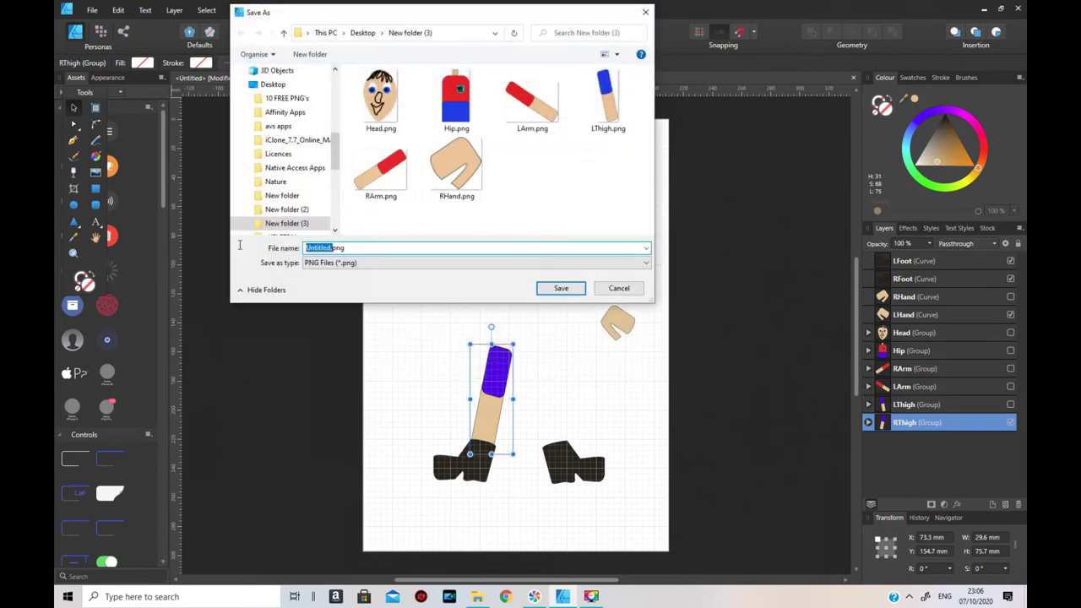
{"action": "type", "text": "RThigh."}
{"action": "left_click", "coordinate": [561, 289]}
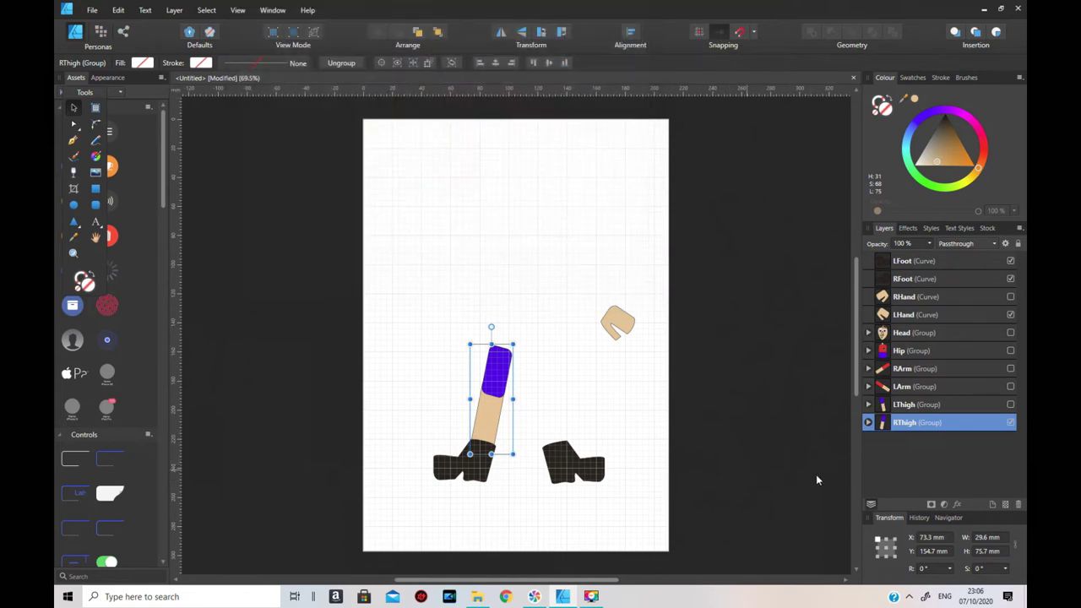
{"action": "left_click", "coordinate": [1011, 422]}
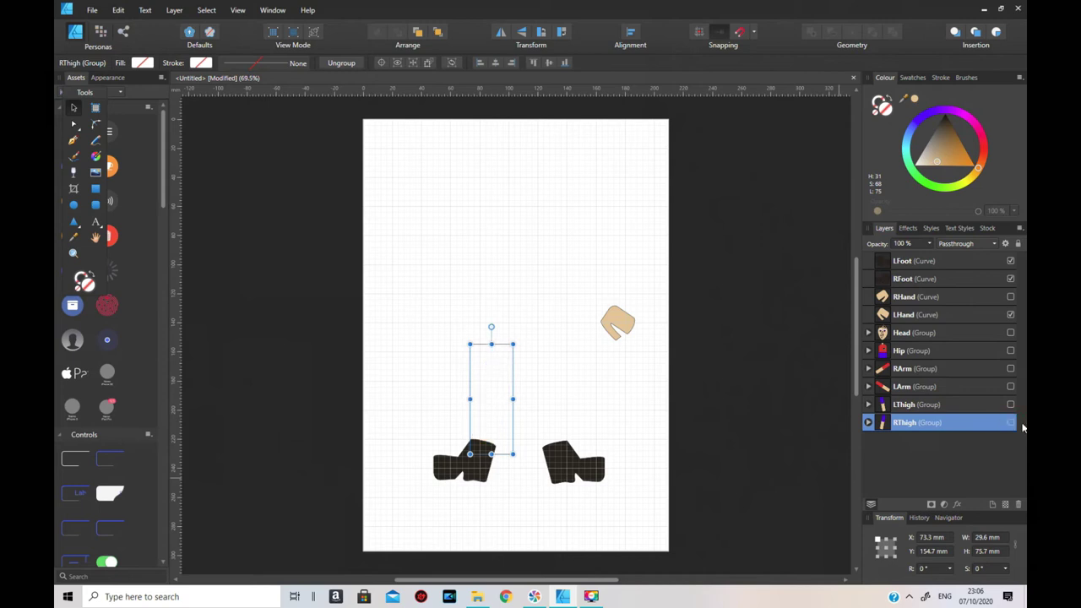
- Export the LHand curve without background as LHand.png, adapting the existing RHand.png file name, and hide its layer
{"action": "left_click", "coordinate": [902, 318]}
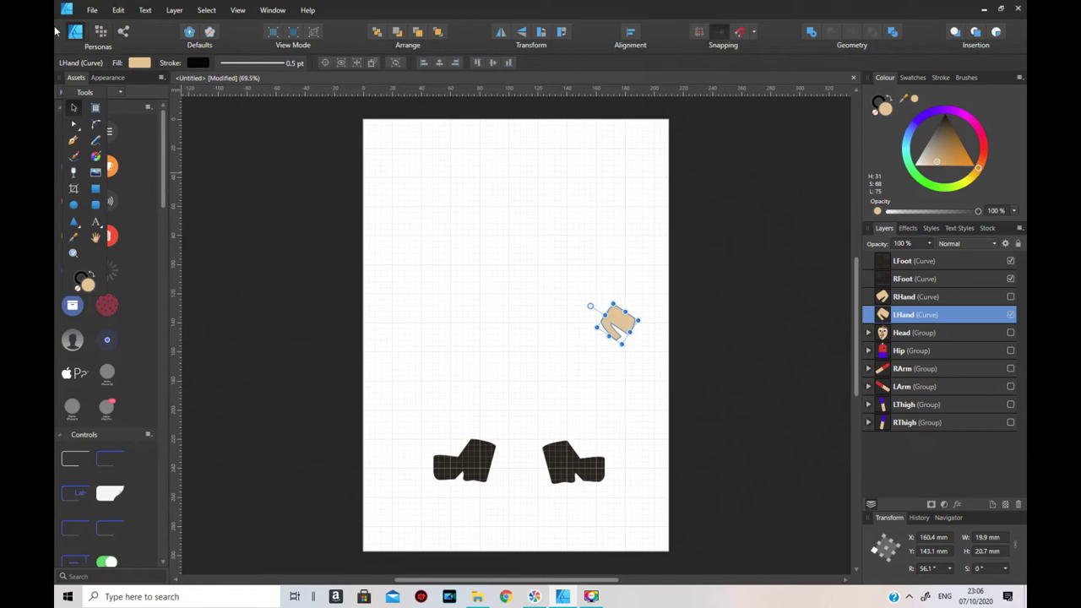
{"action": "left_click", "coordinate": [92, 10]}
{"action": "left_click", "coordinate": [81, 205]}
{"action": "left_click", "coordinate": [577, 319]}
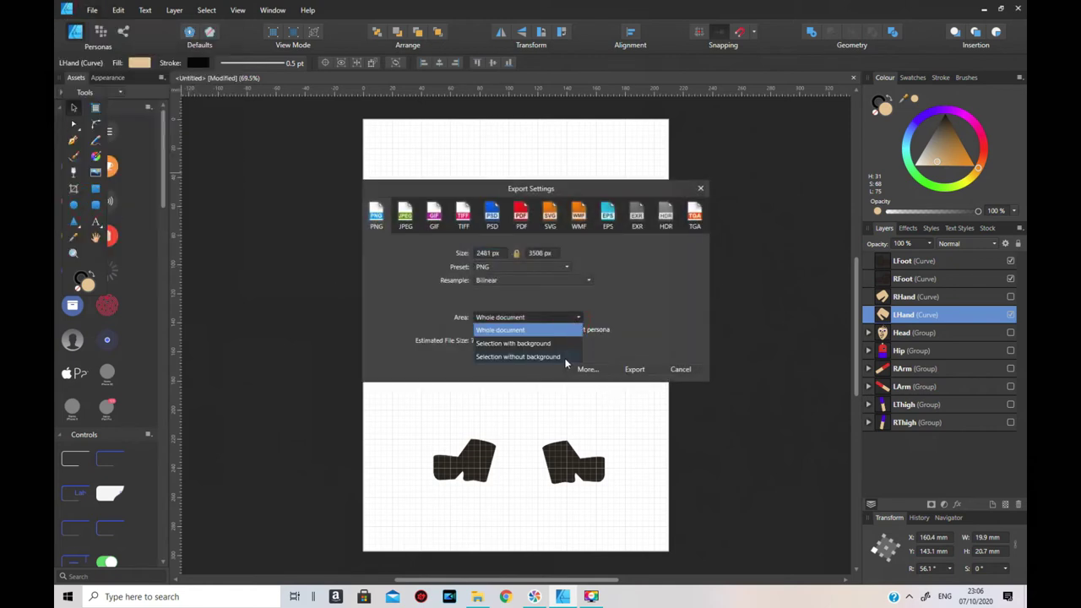
{"action": "left_click", "coordinate": [568, 358]}
{"action": "left_click", "coordinate": [644, 372]}
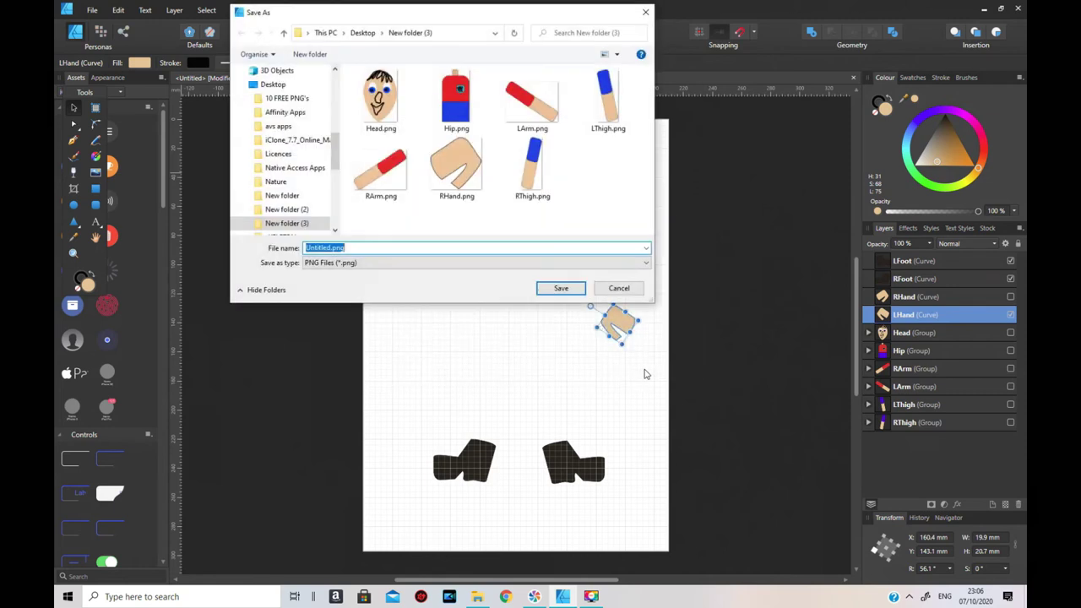
{"action": "left_click", "coordinate": [452, 190]}
{"action": "left_click", "coordinate": [309, 248]}
{"action": "left_click", "coordinate": [309, 247]}
{"action": "key", "text": "BackSpace"}
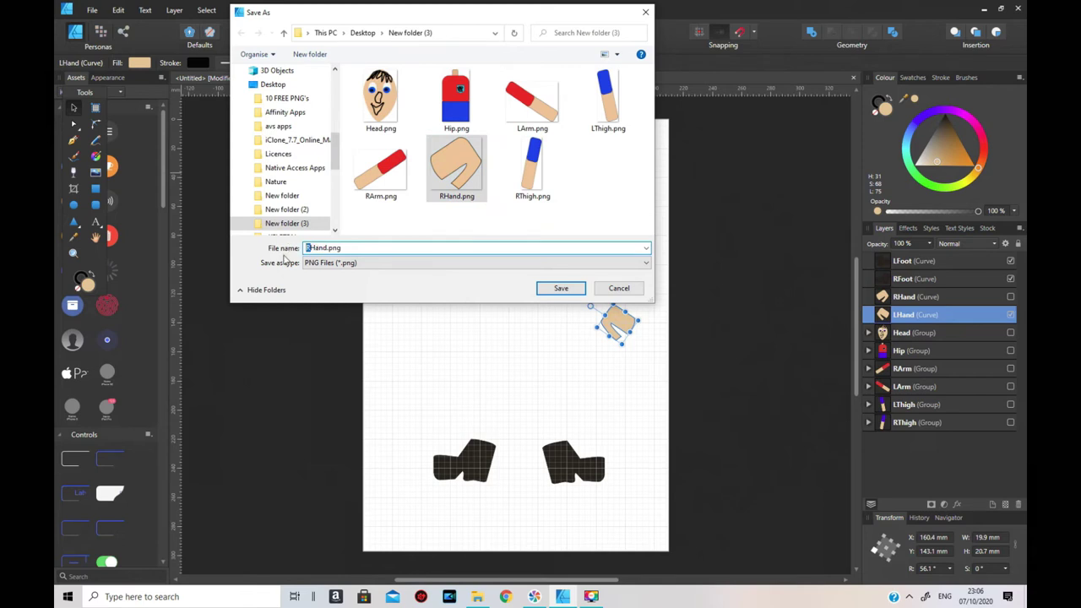
{"action": "type", "text": "L"}
{"action": "key", "text": "Return"}
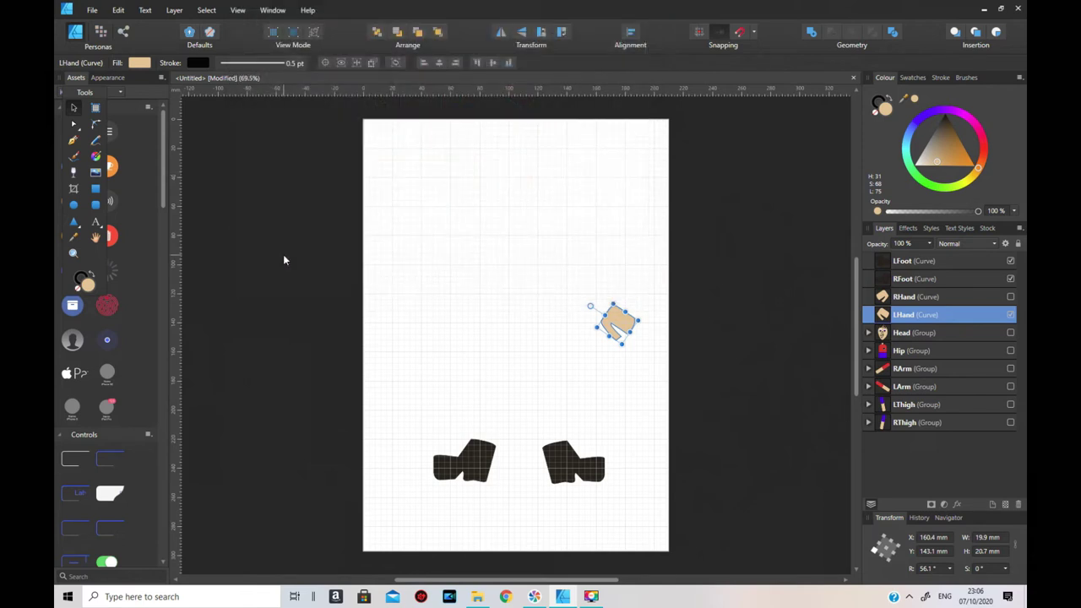
{"action": "left_click", "coordinate": [1012, 315]}
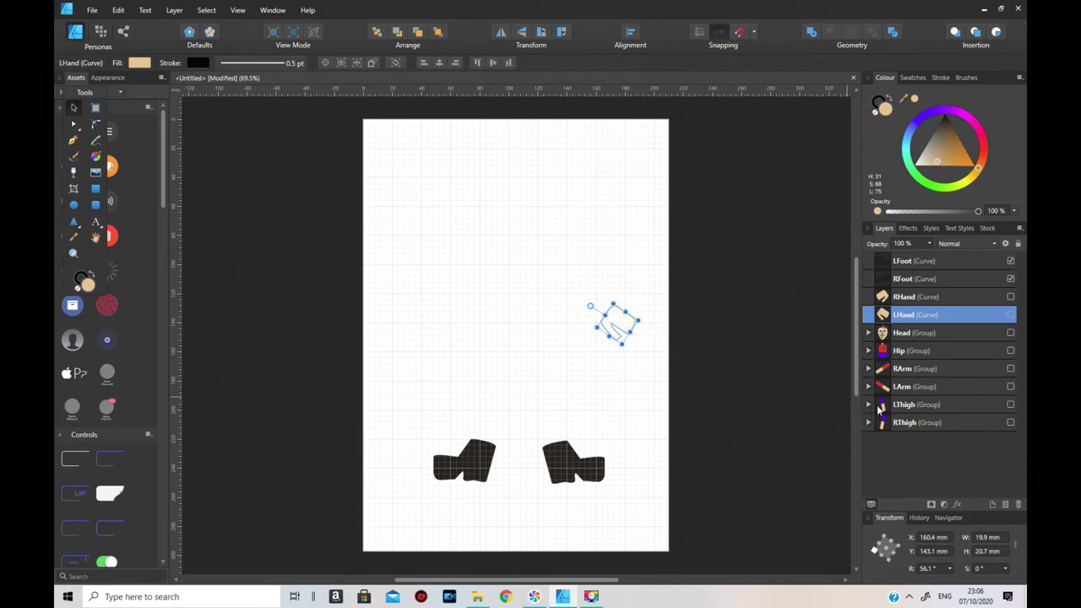
- Select only the LFoot curve and begin exporting it
{"action": "left_click", "coordinate": [760, 417]}
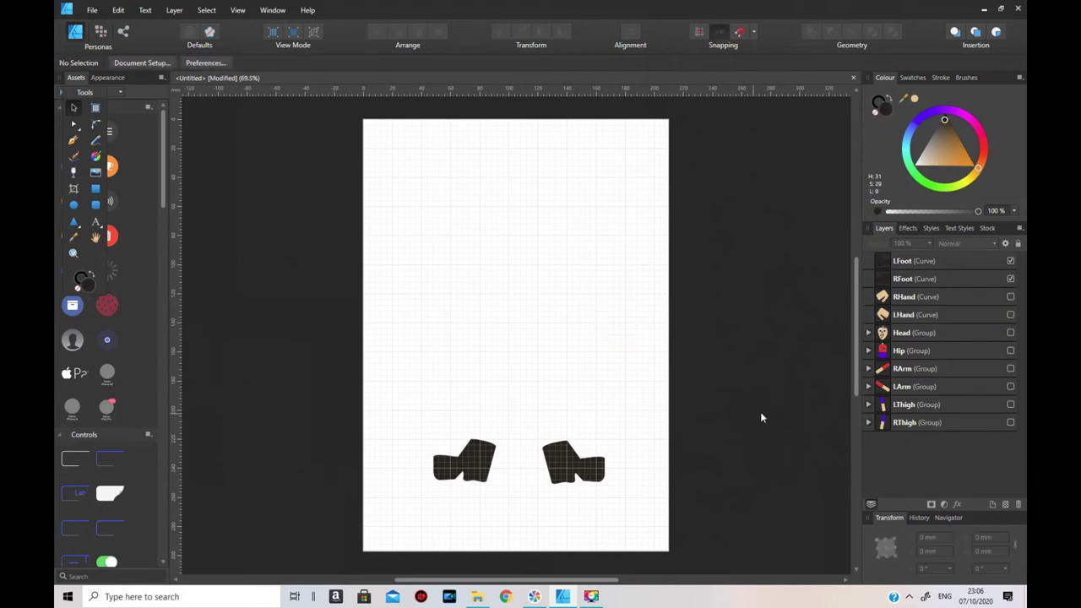
{"action": "left_click", "coordinate": [579, 474]}
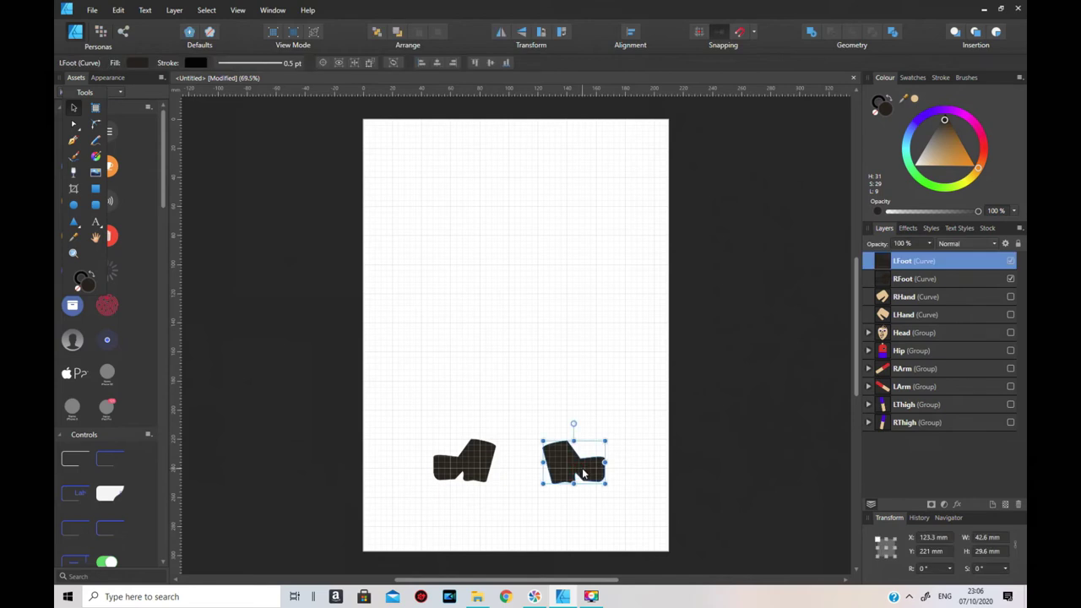
{"action": "left_click", "coordinate": [92, 10]}
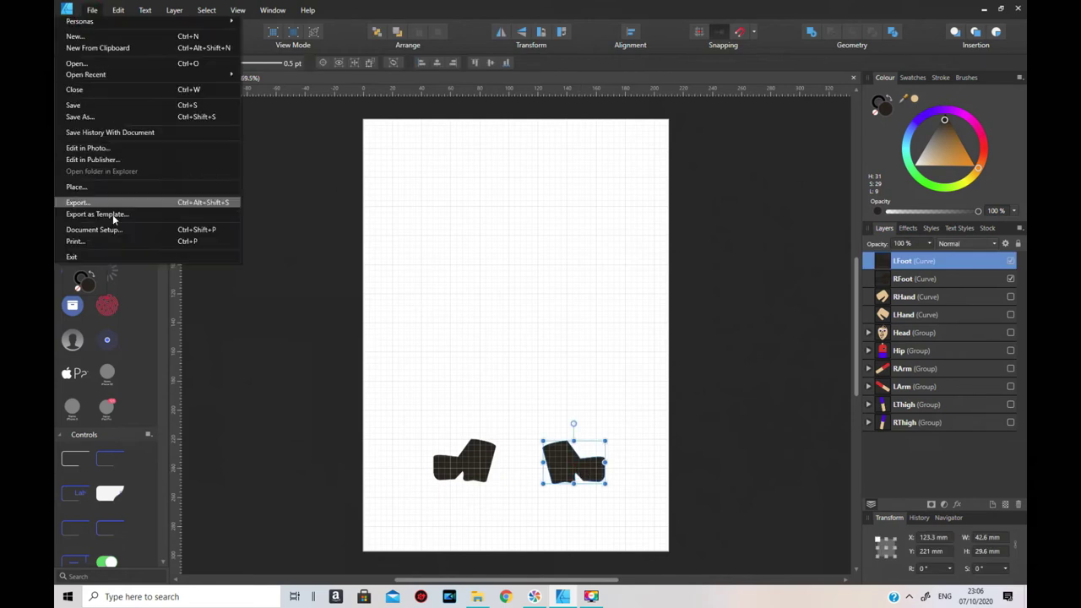
- Export the selected left foot as a PNG named LFoot, with the area set to selection without background
{"action": "left_click", "coordinate": [80, 203]}
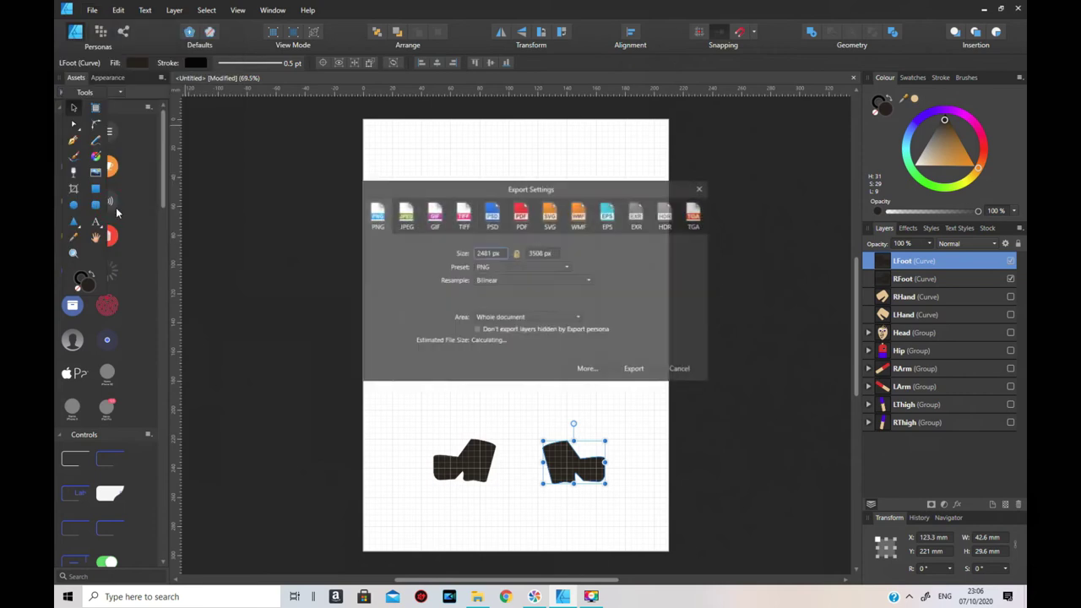
{"action": "left_click", "coordinate": [550, 317]}
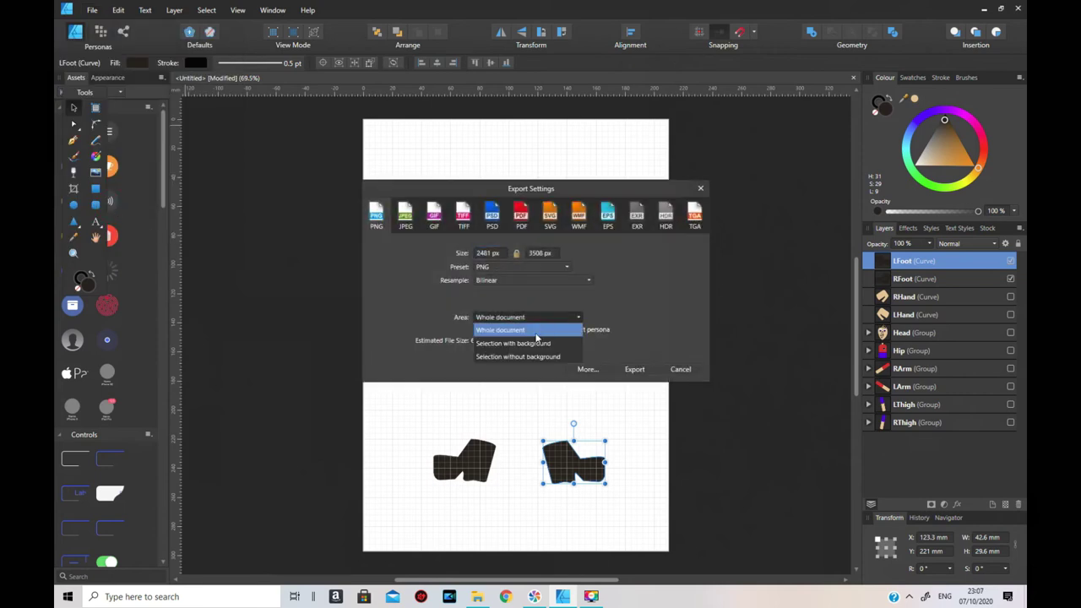
{"action": "left_click", "coordinate": [522, 356]}
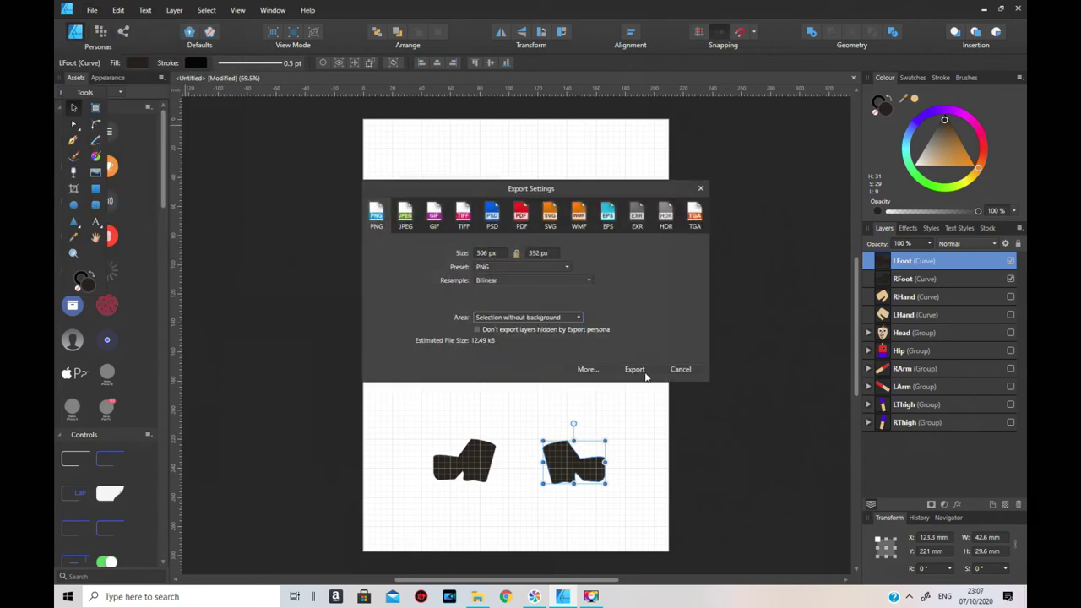
{"action": "left_click", "coordinate": [646, 373]}
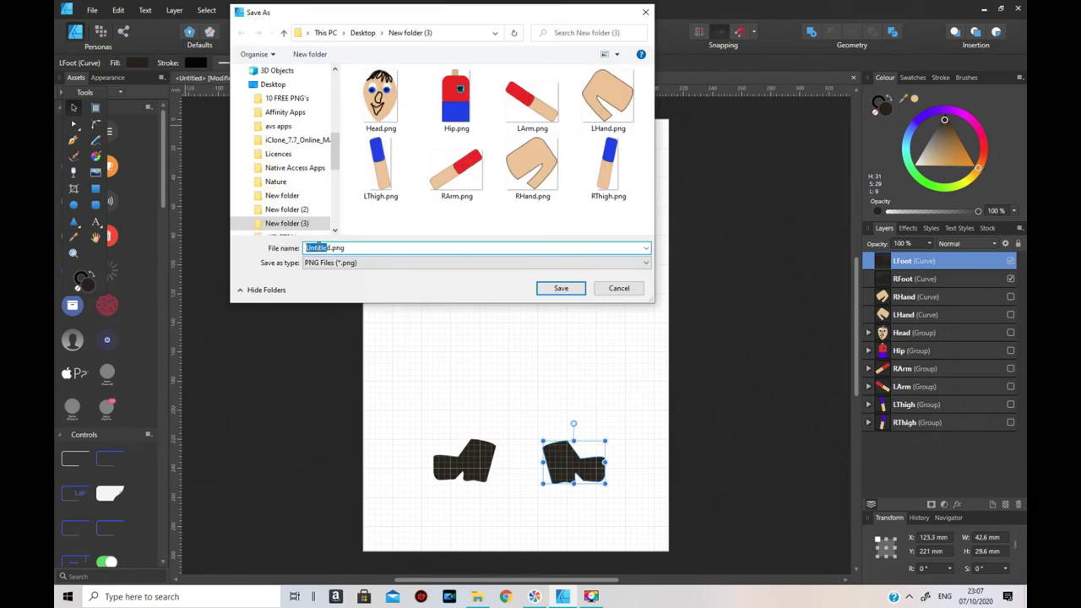
{"action": "type", "text": "LFoot"}
{"action": "left_click", "coordinate": [566, 290]}
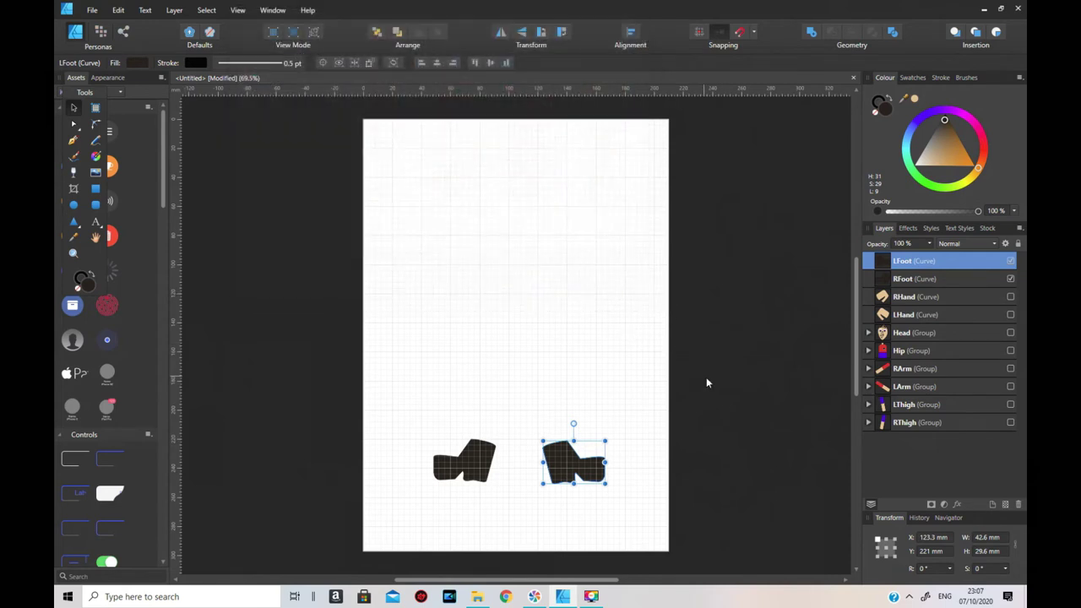
- Hide the LFoot layer and export the RFoot curve as a PNG named RFoot, using the selection without background
{"action": "left_click", "coordinate": [1011, 262]}
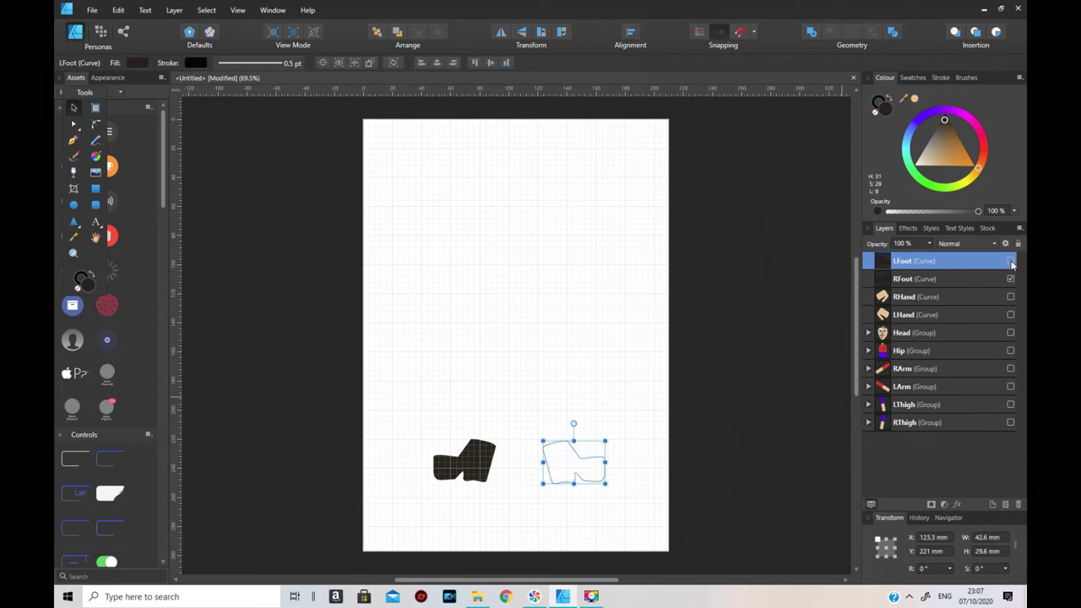
{"action": "left_click", "coordinate": [970, 279]}
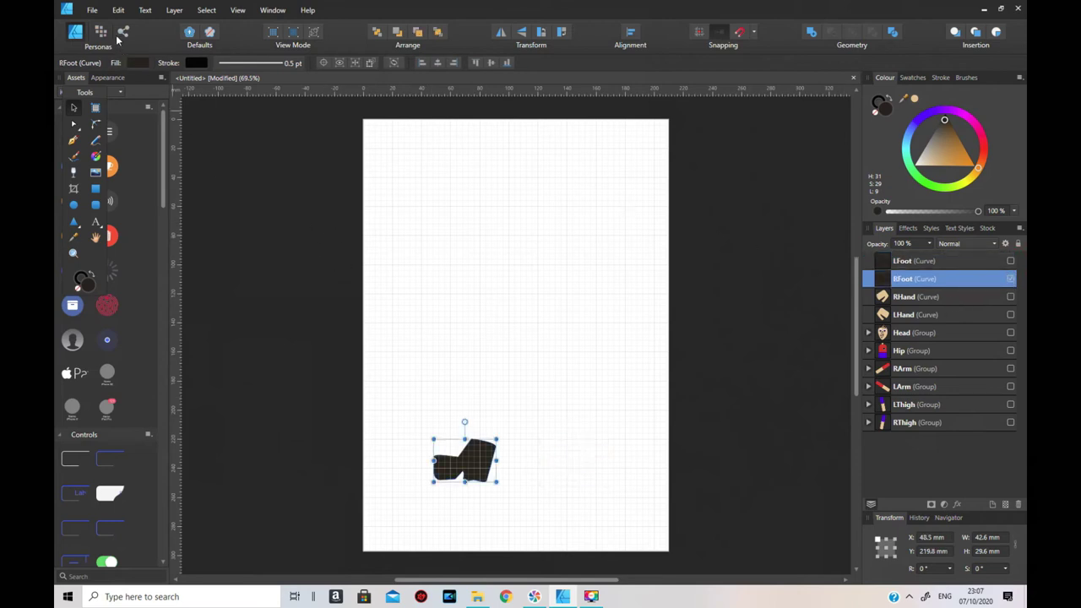
{"action": "left_click", "coordinate": [92, 10]}
{"action": "left_click", "coordinate": [78, 203]}
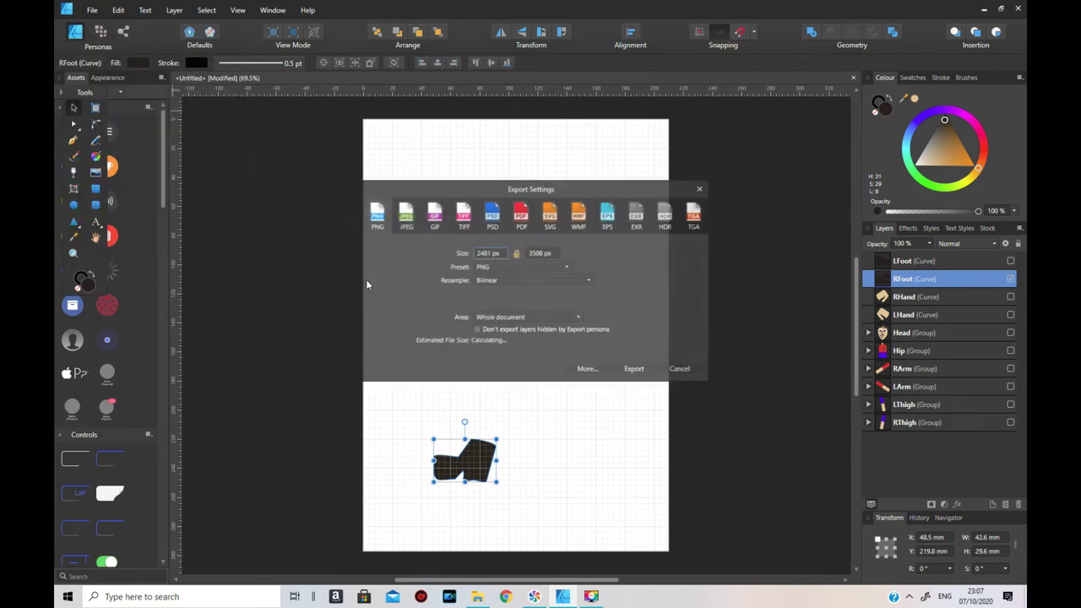
{"action": "left_click", "coordinate": [564, 318]}
{"action": "left_click", "coordinate": [547, 357]}
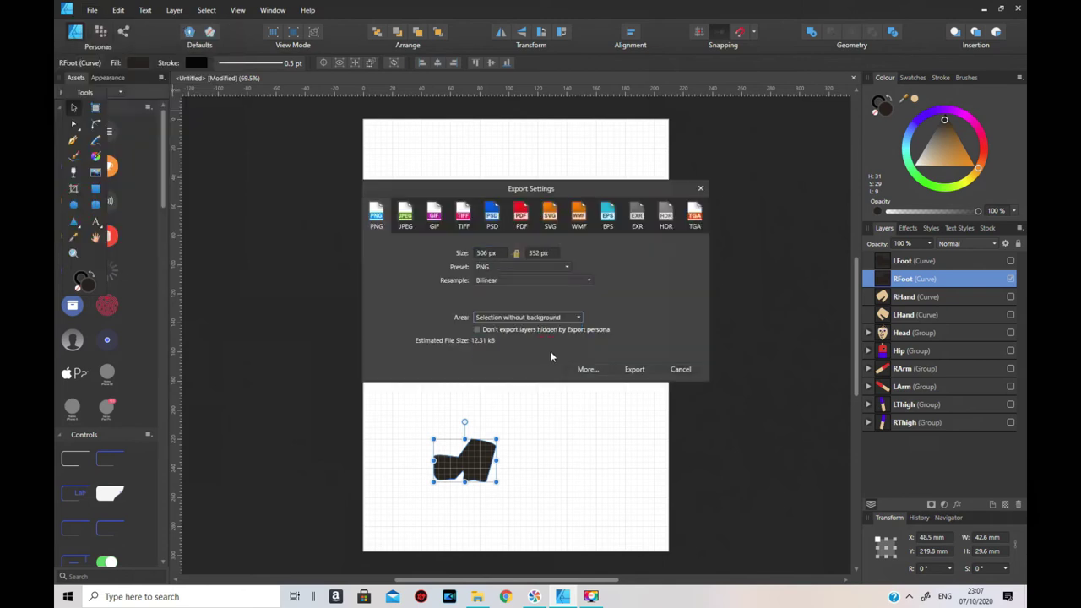
{"action": "left_click", "coordinate": [634, 369]}
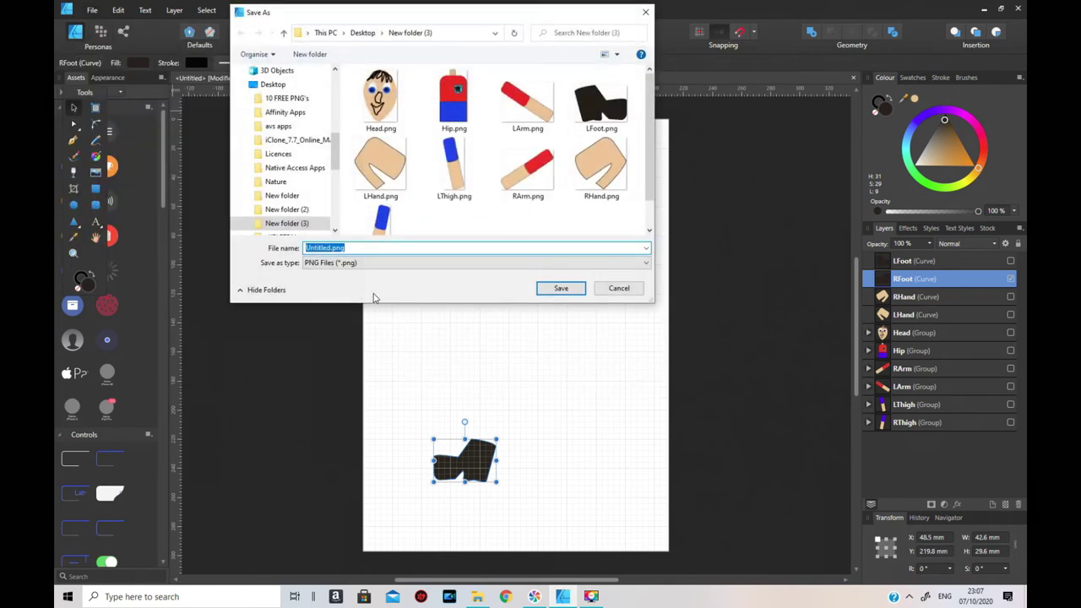
{"action": "double_click", "coordinate": [330, 247]}
{"action": "type", "text": "RFoot"}
{"action": "key", "text": "Return"}
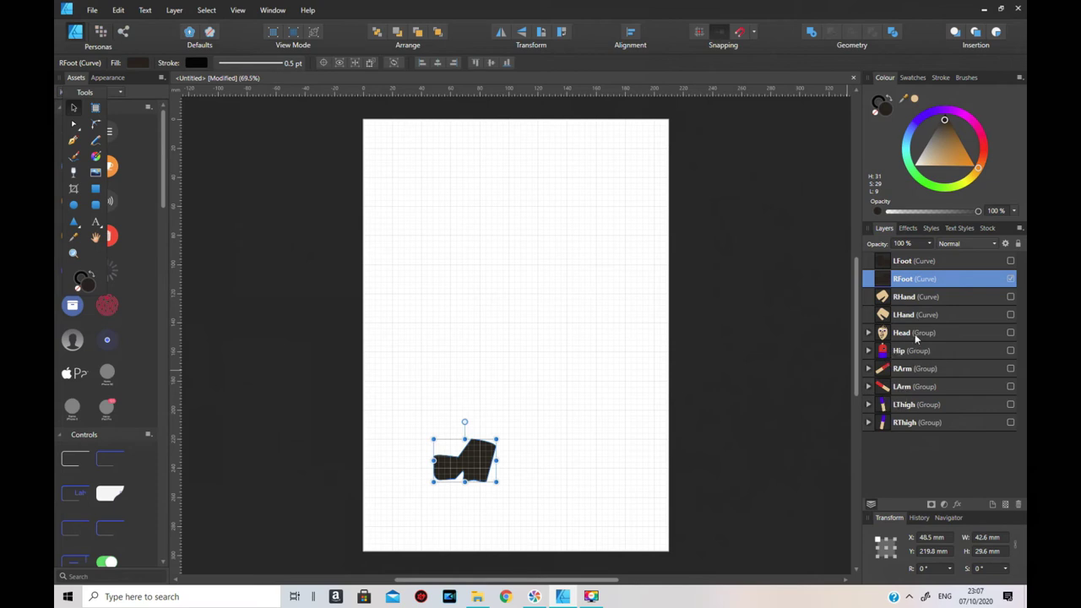
- Hide the RFoot layer and close the program without saving the untitled document
{"action": "left_click", "coordinate": [1011, 279]}
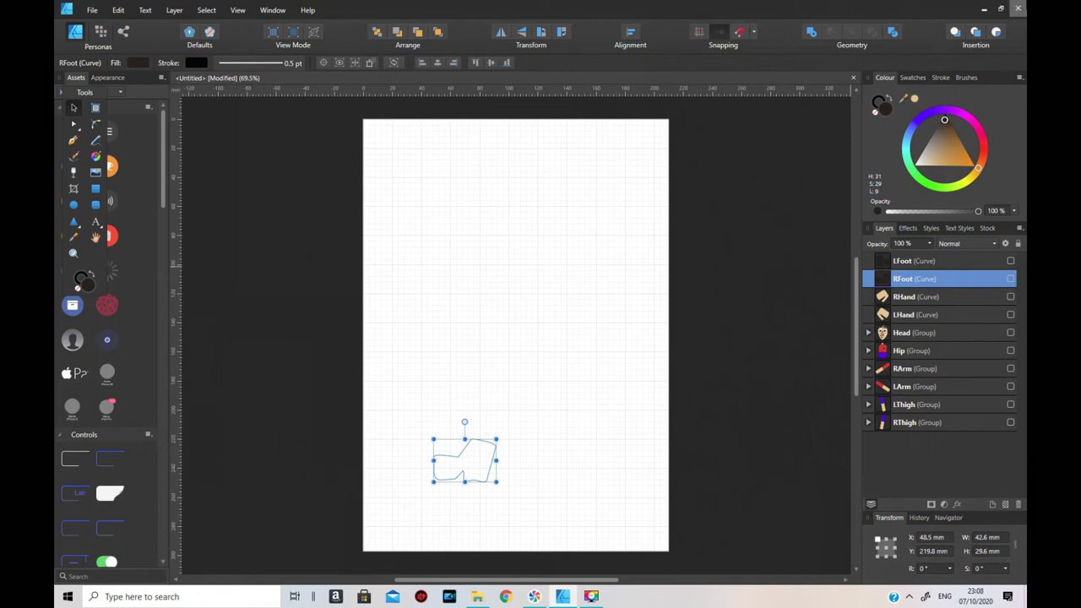
{"action": "left_click", "coordinate": [1017, 10]}
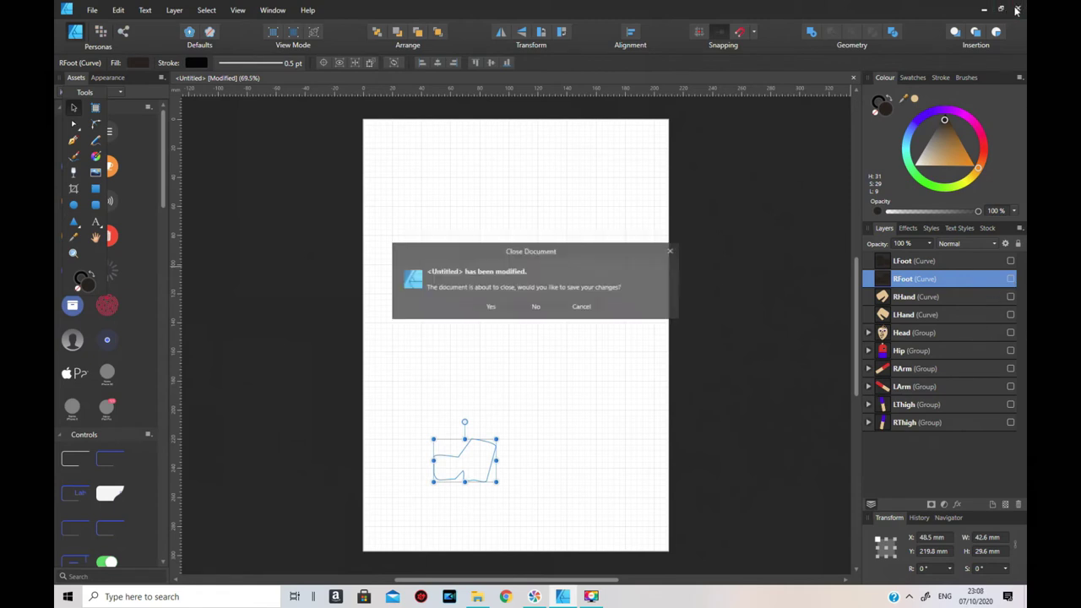
{"action": "left_click", "coordinate": [542, 309]}
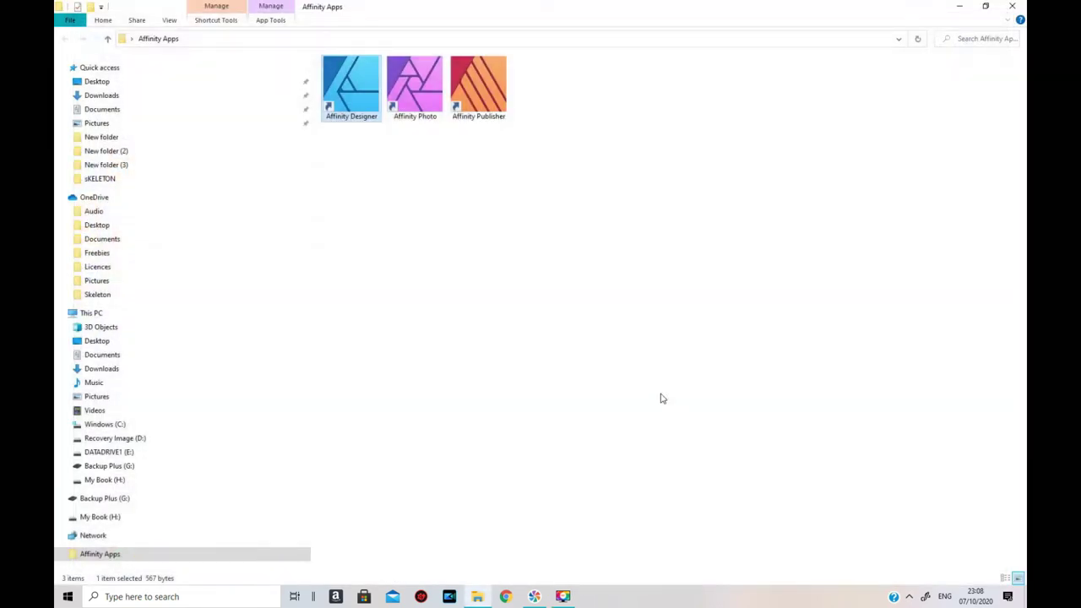
- Relaunch Affinity Designer and create a new portrait A4 print document at 300 DPI
{"action": "double_click", "coordinate": [368, 90]}
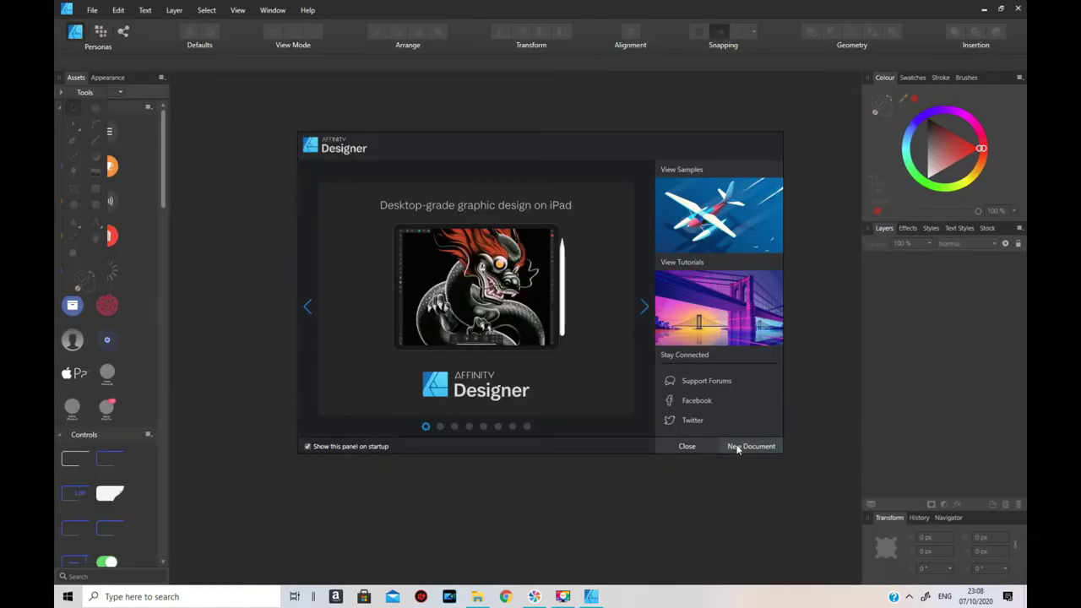
{"action": "left_click", "coordinate": [748, 447]}
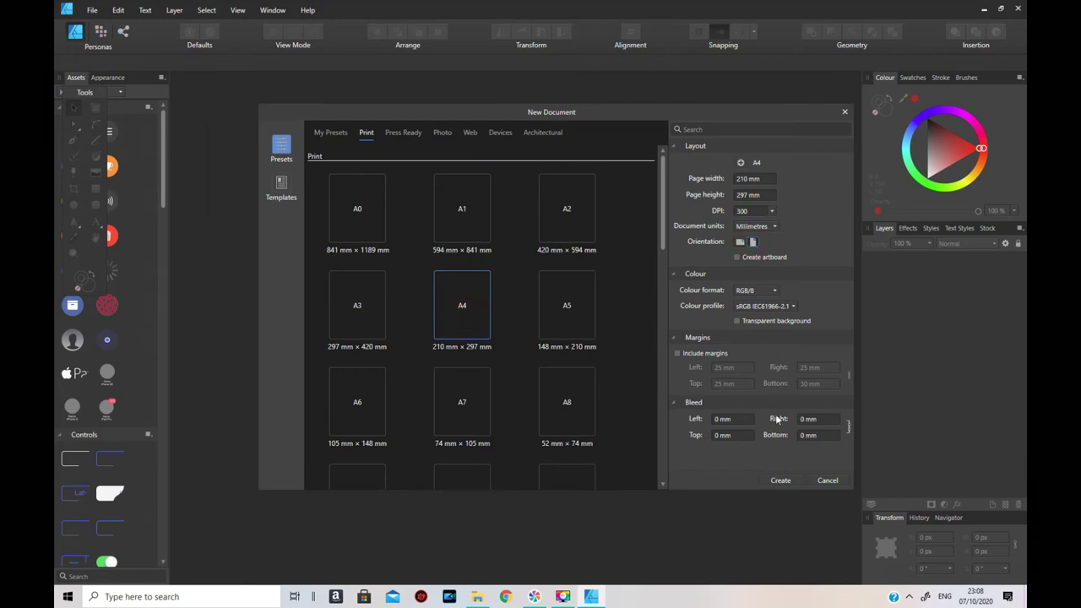
{"action": "left_click", "coordinate": [780, 480]}
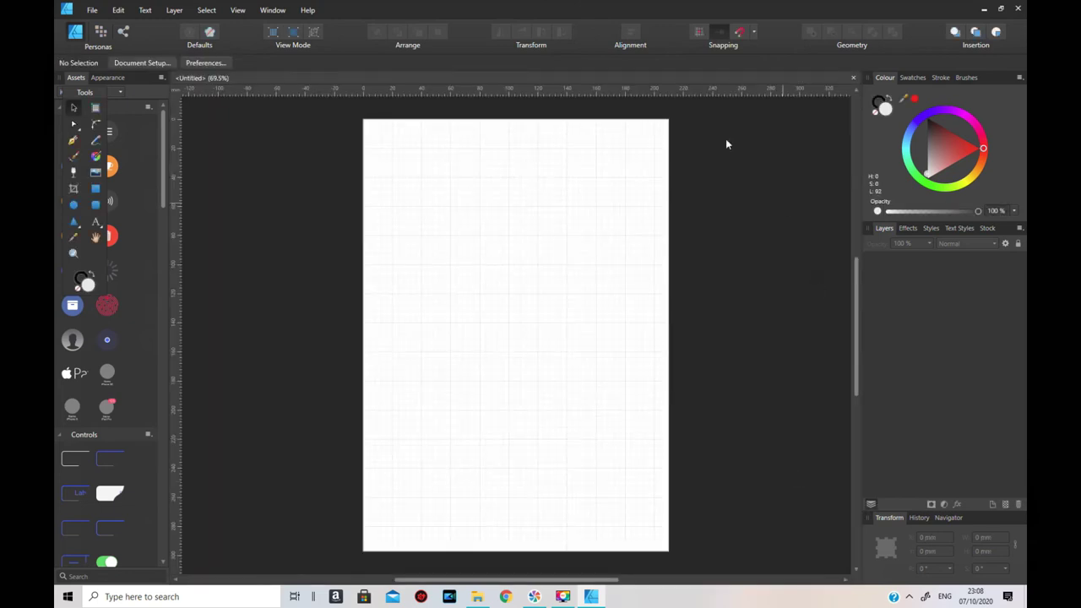
- Open Human_Front_Simple_Template.psd from the 01_Templates folder of the CTA_G3_Pipeline templates on the My Book (H:) drive
{"action": "left_click", "coordinate": [92, 10]}
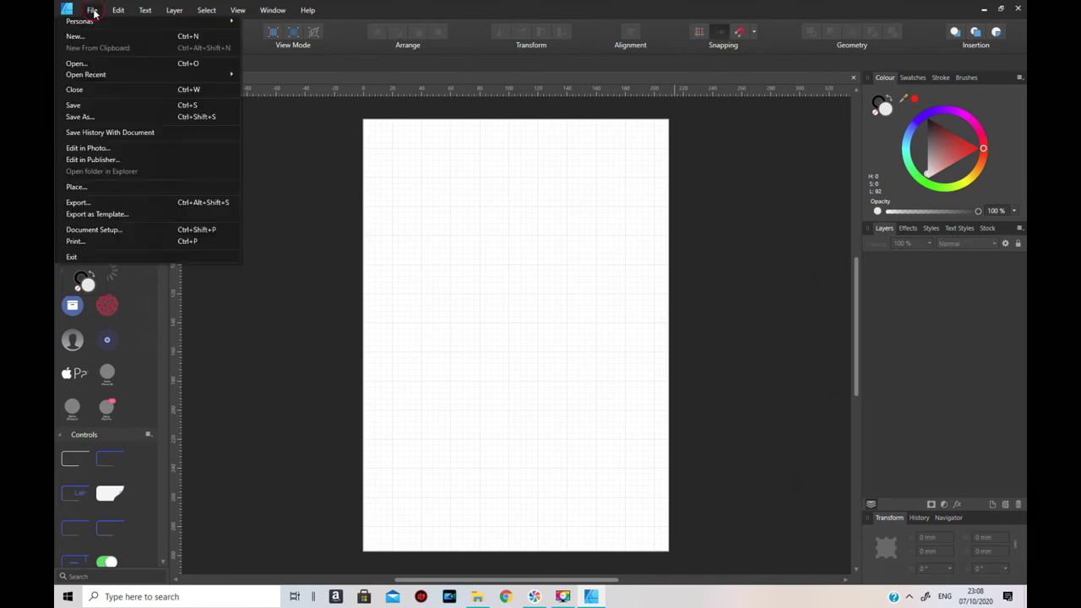
{"action": "left_click", "coordinate": [85, 65]}
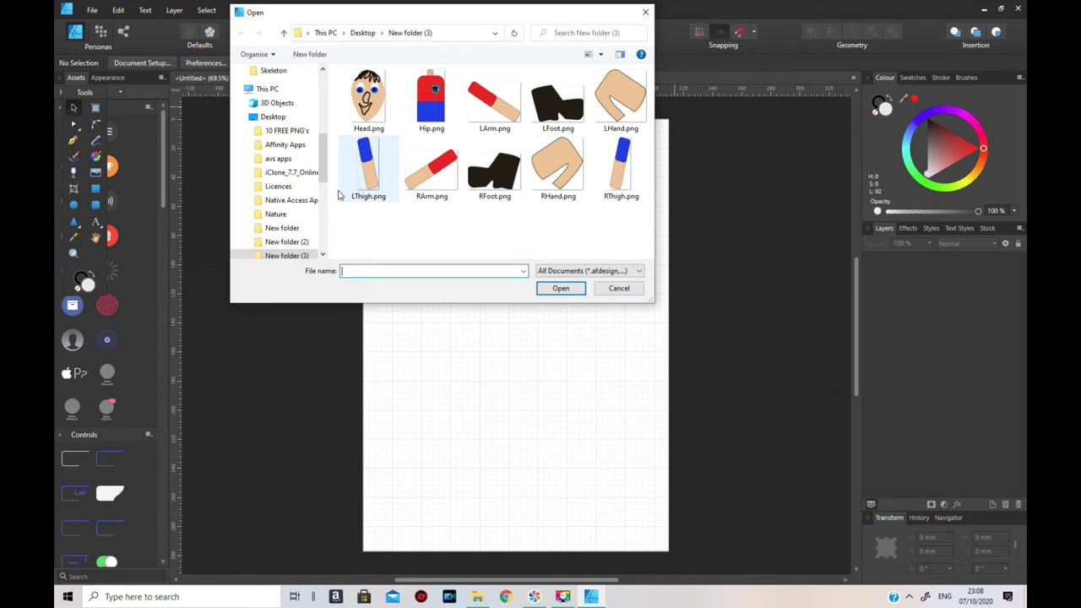
{"action": "left_click_drag", "start_coordinate": [322, 180], "coordinate": [326, 245]}
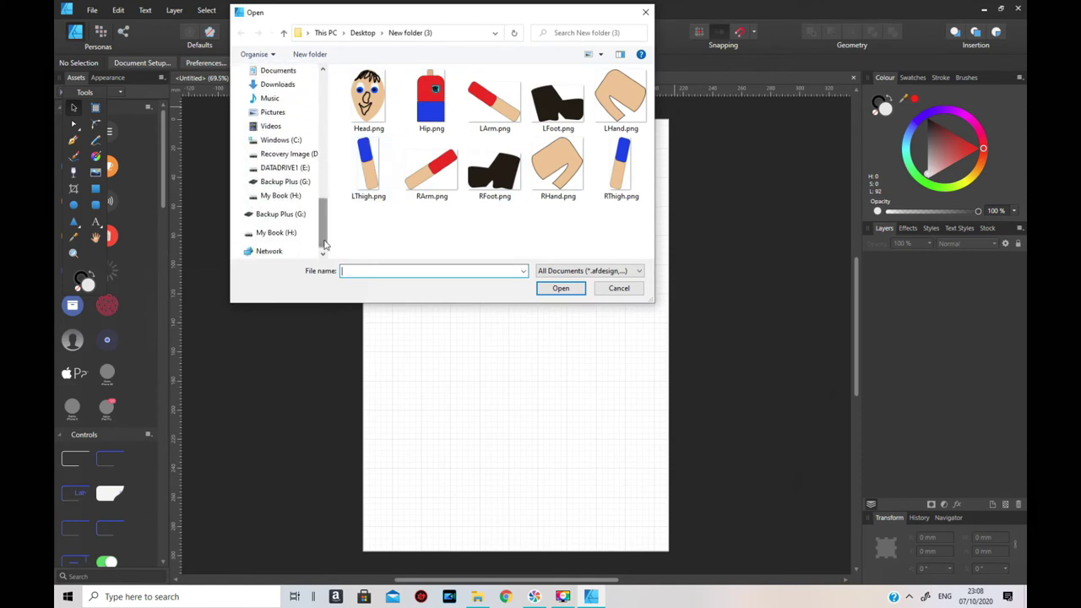
{"action": "left_click", "coordinate": [287, 197]}
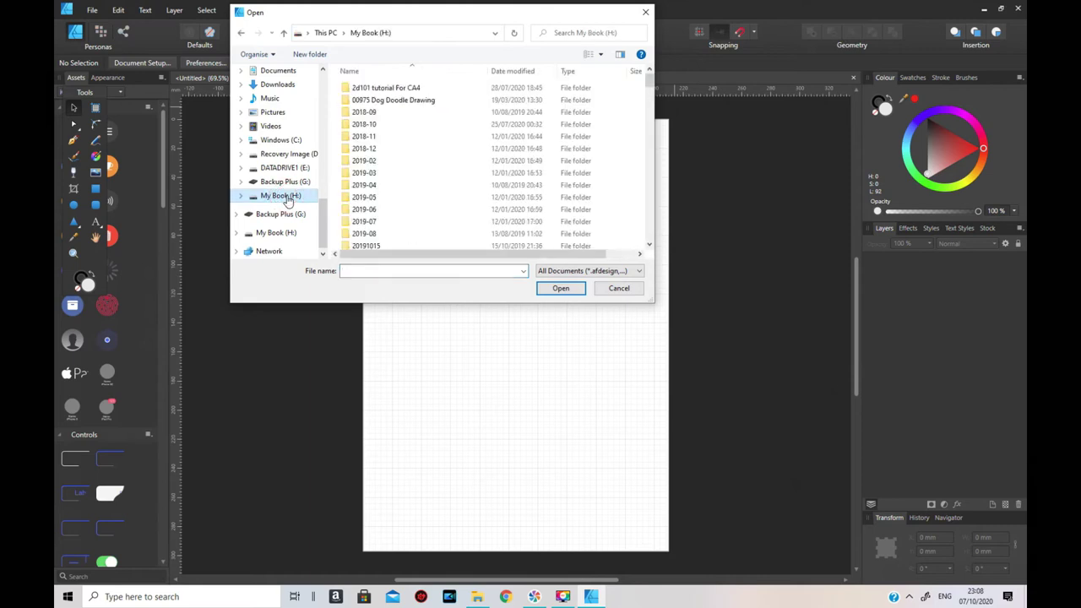
{"action": "scroll", "coordinate": [455, 169], "scroll_direction": "down", "scroll_amount": 7}
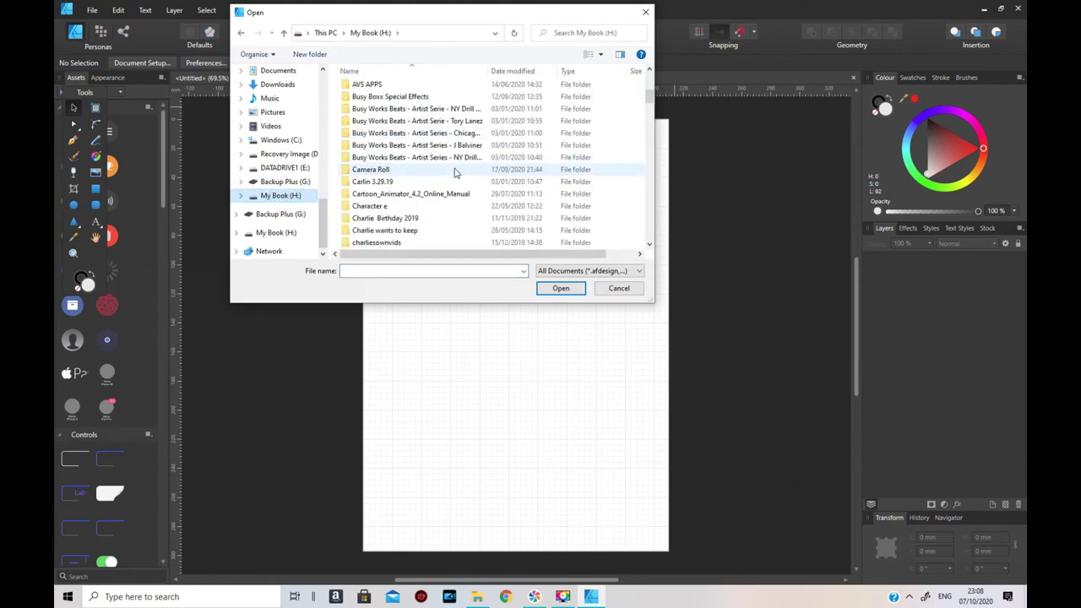
{"action": "scroll", "coordinate": [454, 172], "scroll_direction": "down", "scroll_amount": 1}
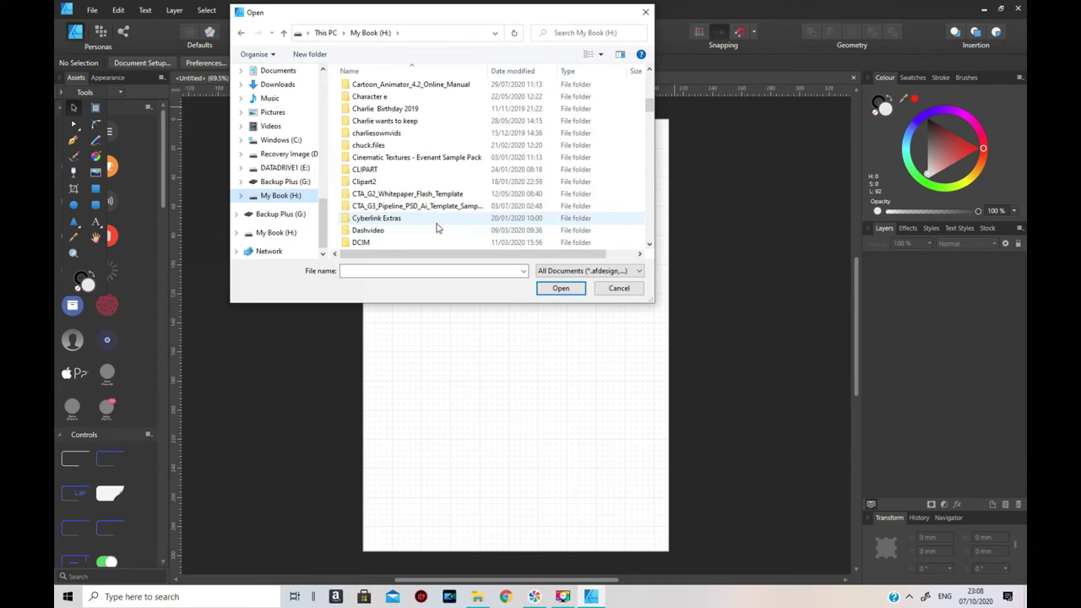
{"action": "double_click", "coordinate": [436, 208]}
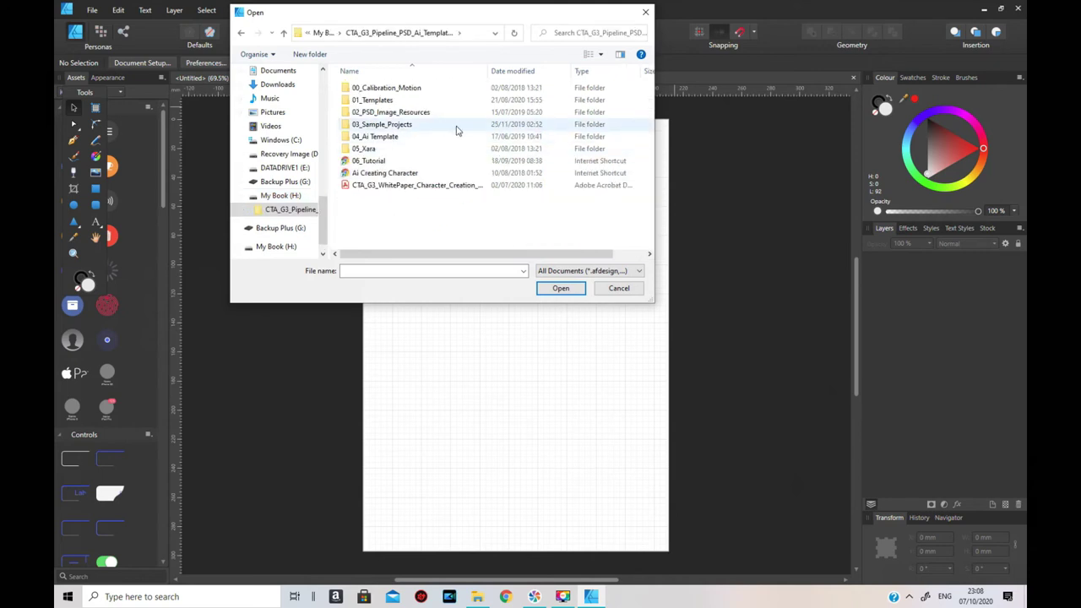
{"action": "double_click", "coordinate": [417, 100]}
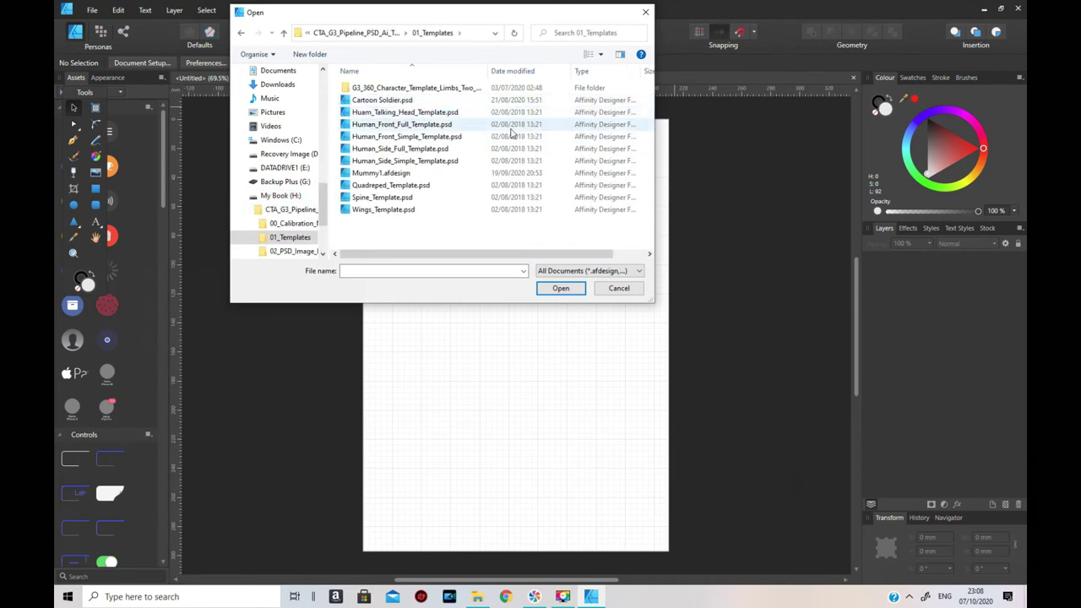
{"action": "left_click", "coordinate": [466, 137]}
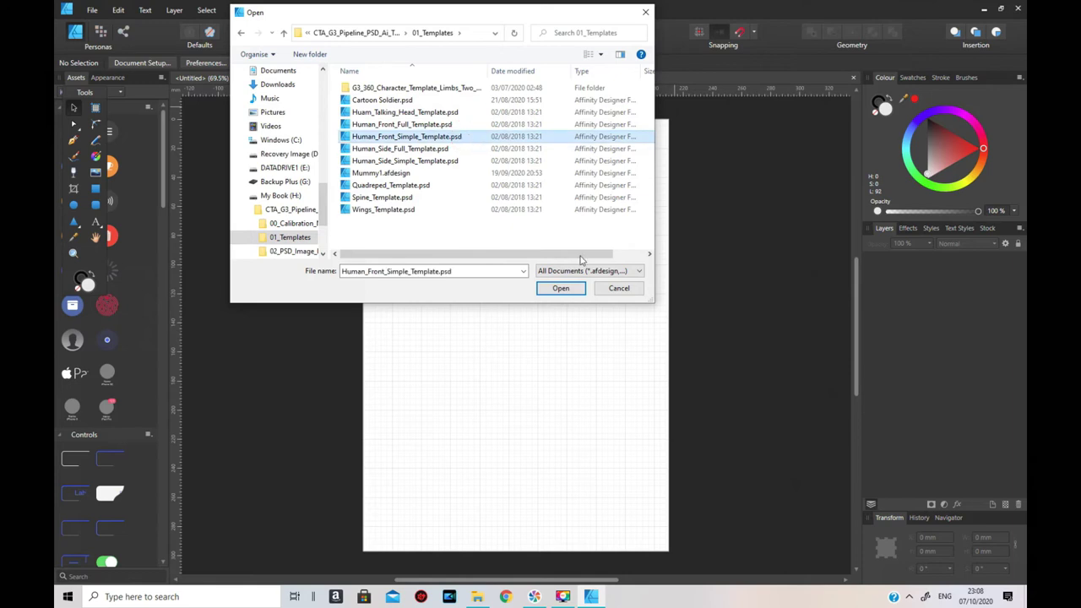
{"action": "left_click", "coordinate": [559, 287]}
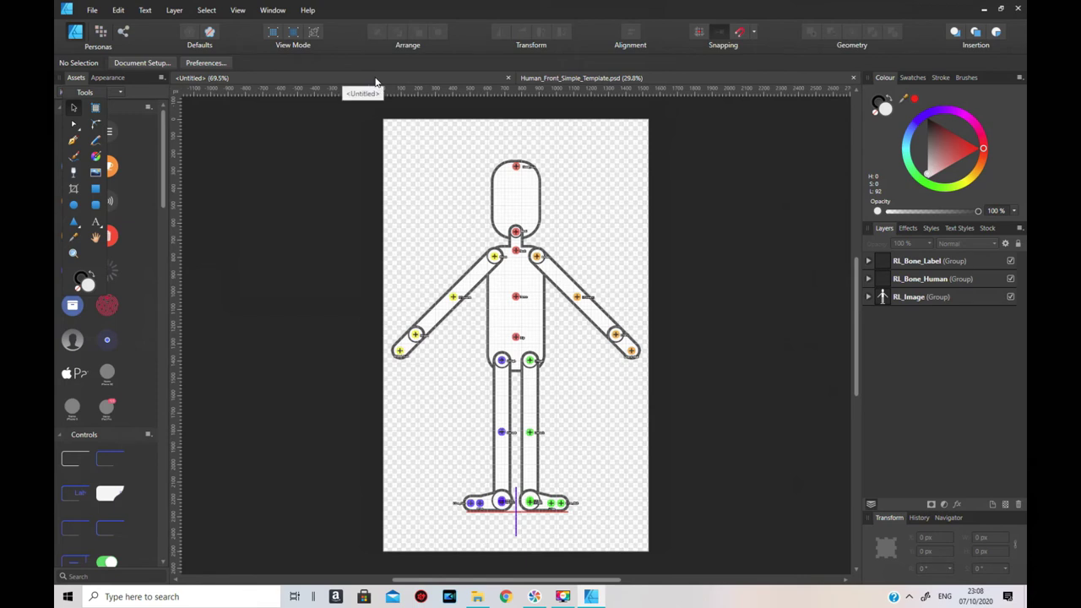
- Switch to the blank untitled document and load all the body-part PNGs from the Desktop's New folder (3) for placing
{"action": "left_click", "coordinate": [302, 80]}
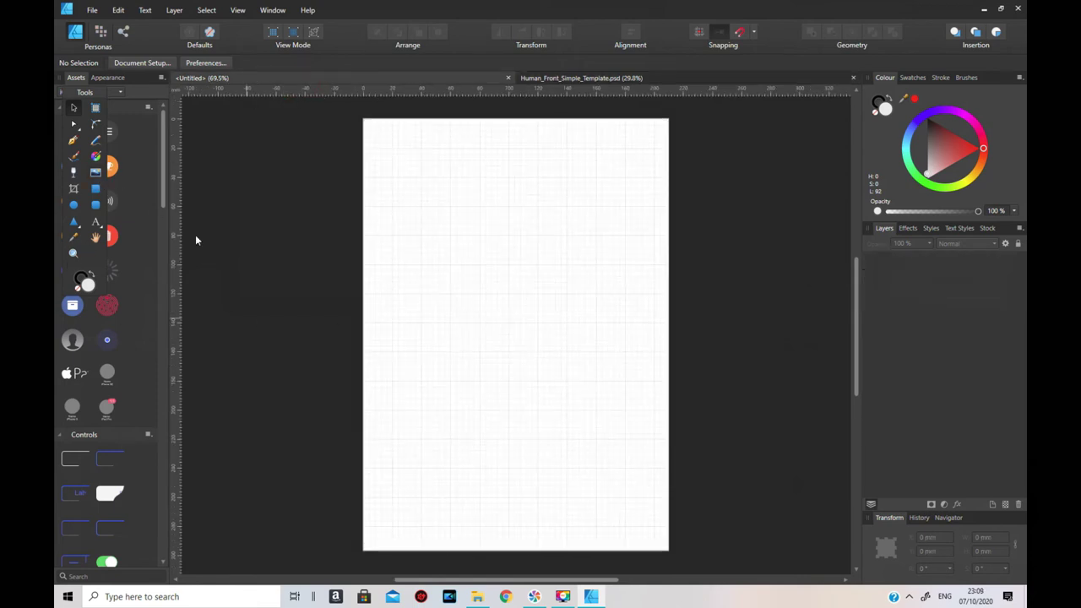
{"action": "key", "text": "ctrl+o"}
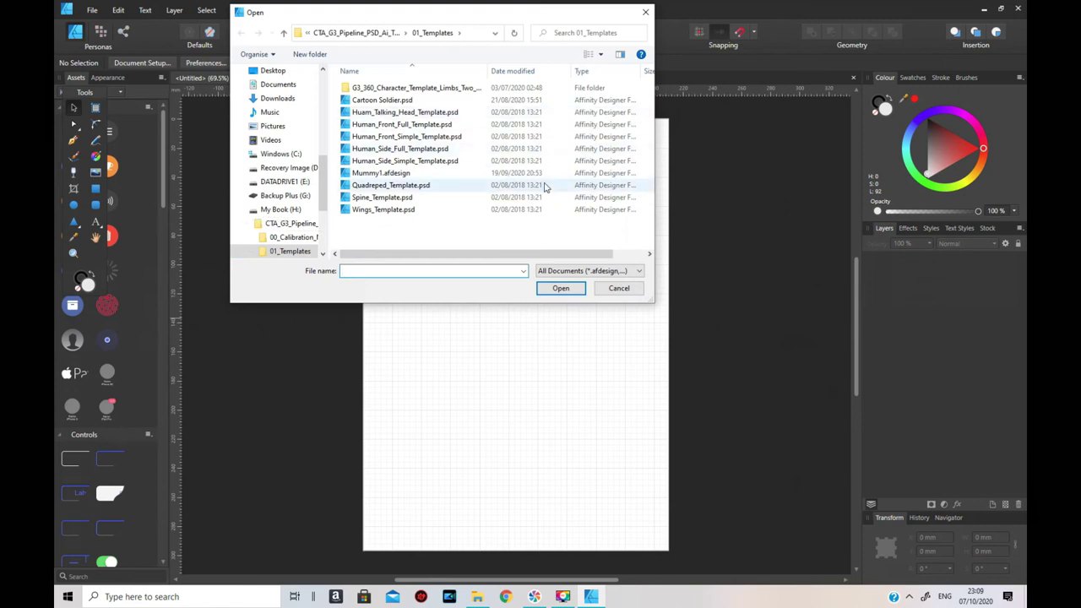
{"action": "left_click", "coordinate": [273, 71]}
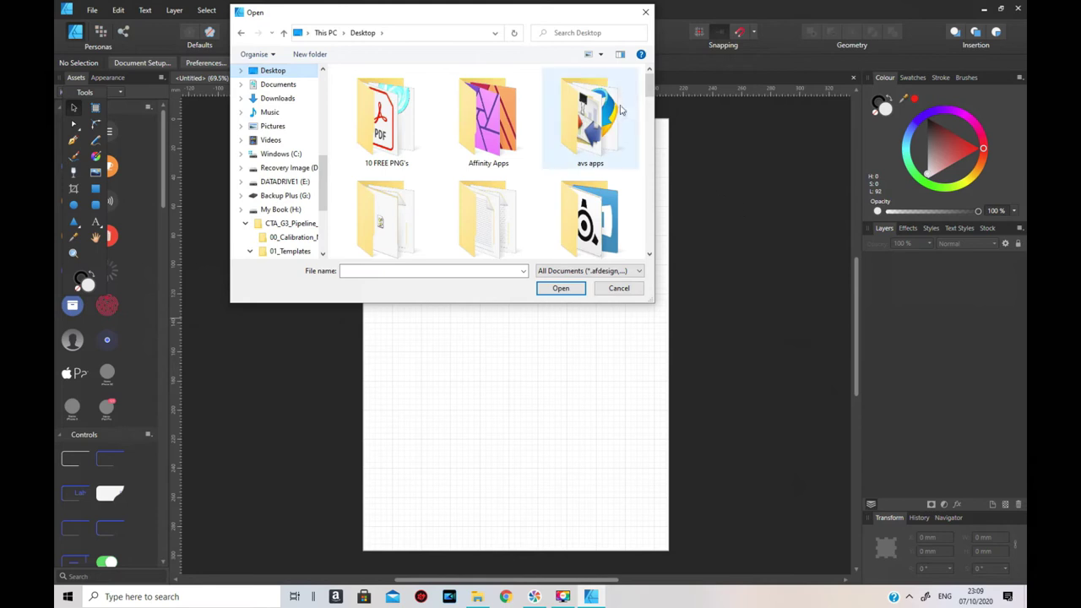
{"action": "left_click_drag", "start_coordinate": [647, 85], "coordinate": [648, 116]}
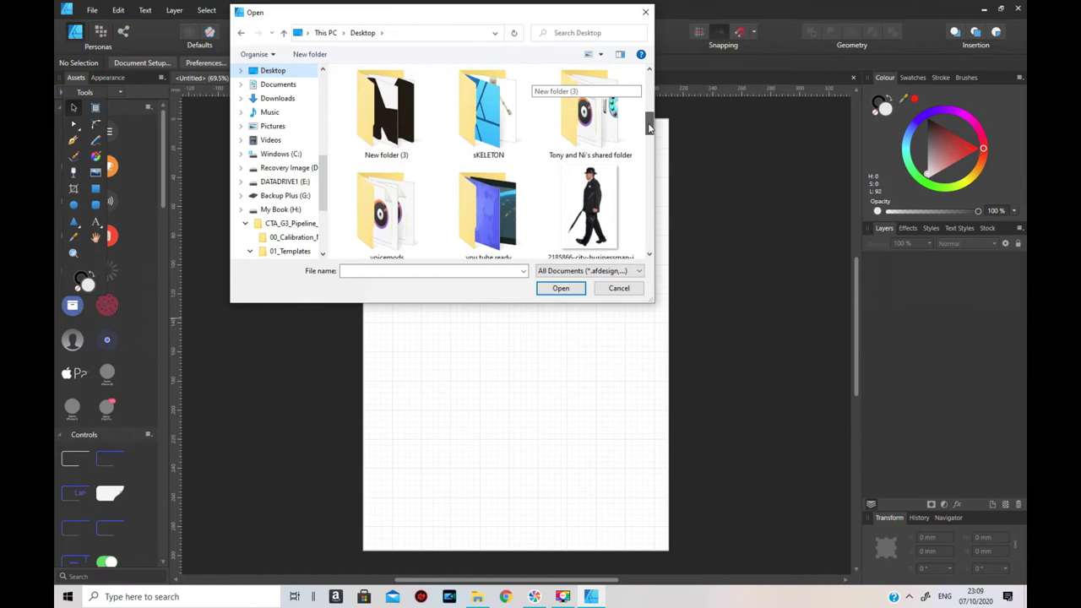
{"action": "double_click", "coordinate": [416, 126]}
{"action": "left_click", "coordinate": [365, 103]}
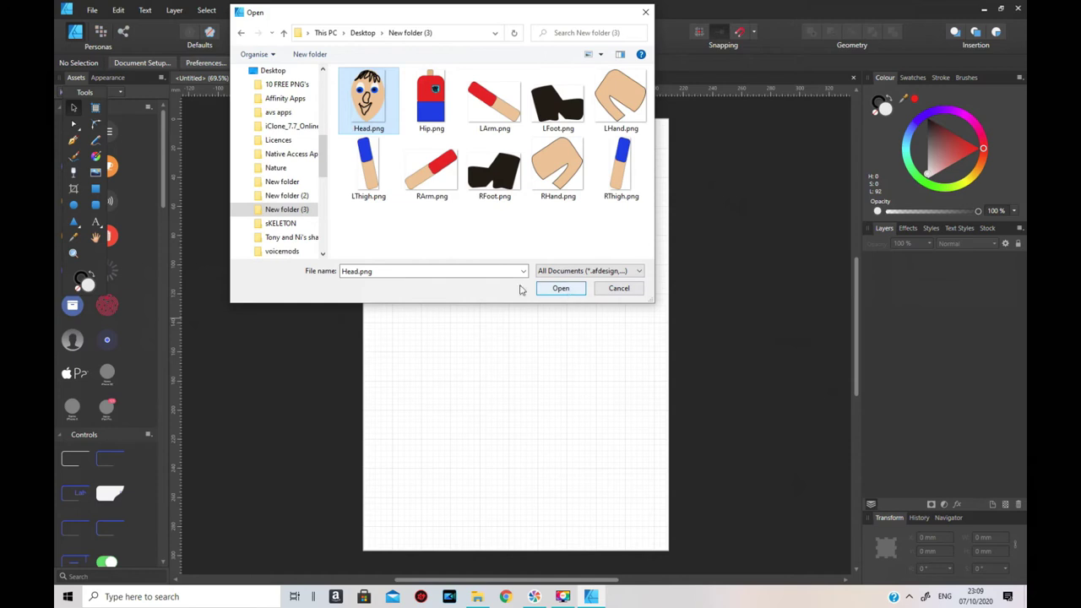
{"action": "left_click_drag", "start_coordinate": [332, 72], "coordinate": [629, 232]}
{"action": "left_click", "coordinate": [562, 287]}
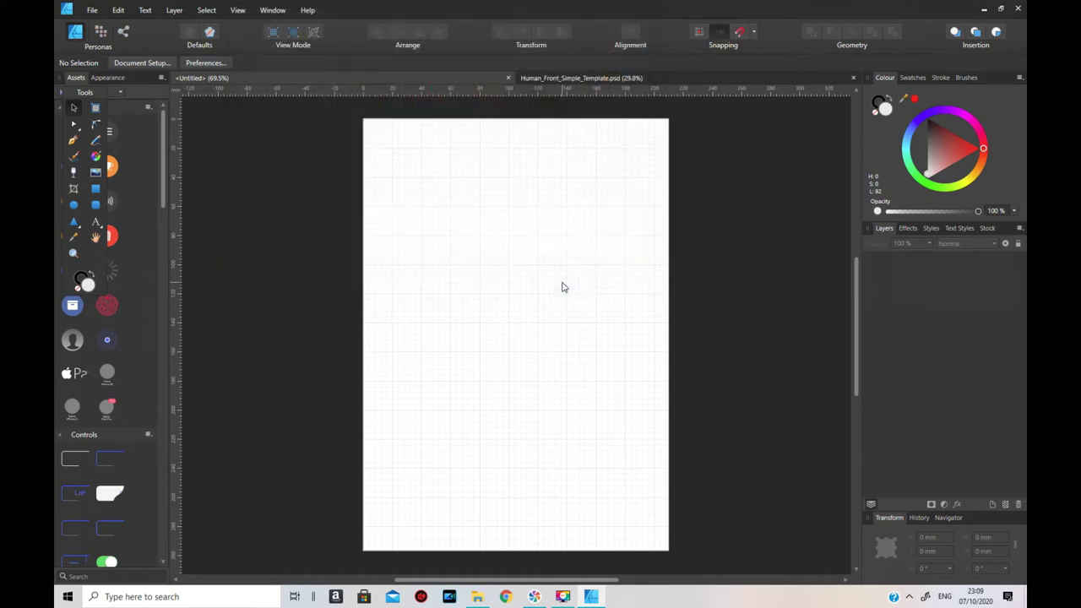
- Place the head, hip, arm, hand, thigh and foot images separately across the blank page, ending with RThigh about 20 × 52 mm near its lower edge
{"action": "left_click_drag", "start_coordinate": [421, 134], "coordinate": [478, 203]}
{"action": "left_click_drag", "start_coordinate": [512, 144], "coordinate": [562, 228]}
{"action": "left_click_drag", "start_coordinate": [602, 161], "coordinate": [642, 232]}
{"action": "left_click_drag", "start_coordinate": [410, 250], "coordinate": [465, 315]}
{"action": "left_click_drag", "start_coordinate": [555, 278], "coordinate": [605, 336]}
{"action": "left_click_drag", "start_coordinate": [401, 333], "coordinate": [640, 478]}
{"action": "left_click_drag", "start_coordinate": [426, 454], "coordinate": [490, 518]}
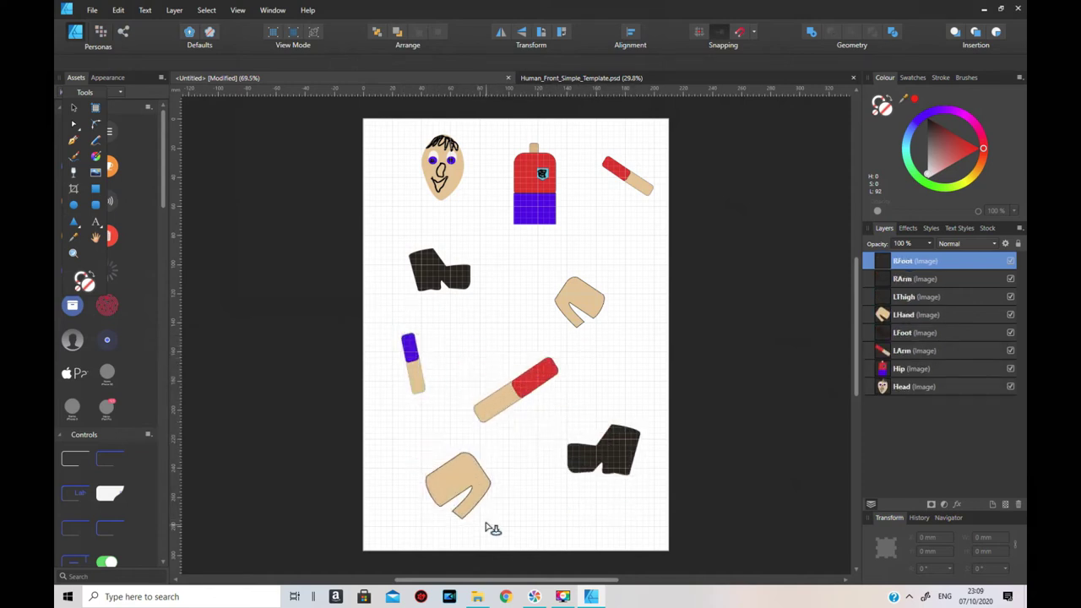
{"action": "left_click_drag", "start_coordinate": [538, 486], "coordinate": [568, 560]}
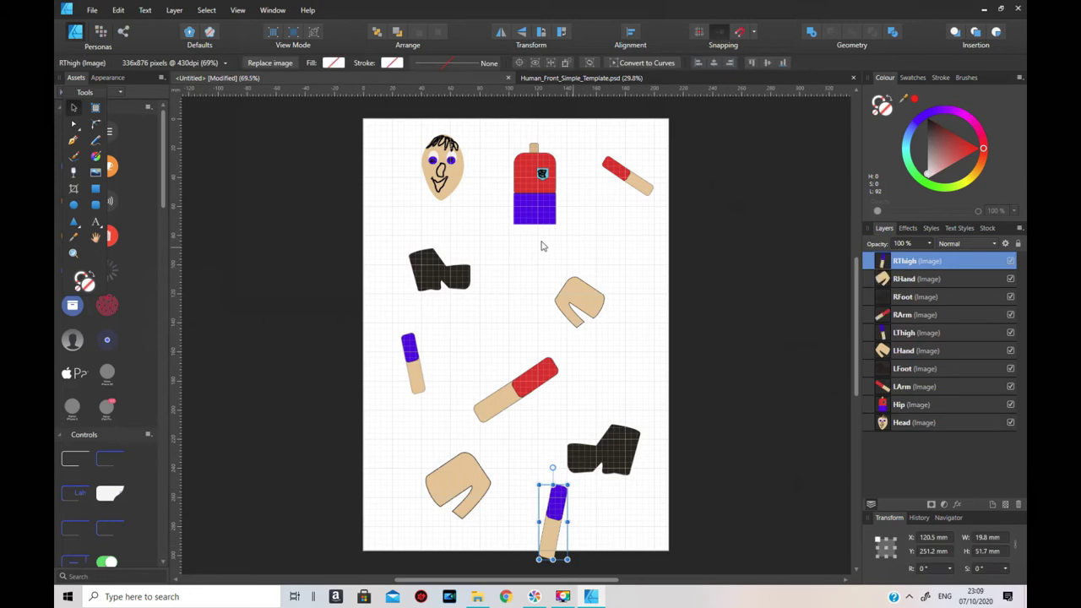
- Move the hip, left arm, left hand and left foot images off the page onto the pasteboard at its right side
{"action": "left_click_drag", "start_coordinate": [538, 196], "coordinate": [726, 277]}
{"action": "left_click_drag", "start_coordinate": [643, 198], "coordinate": [772, 172]}
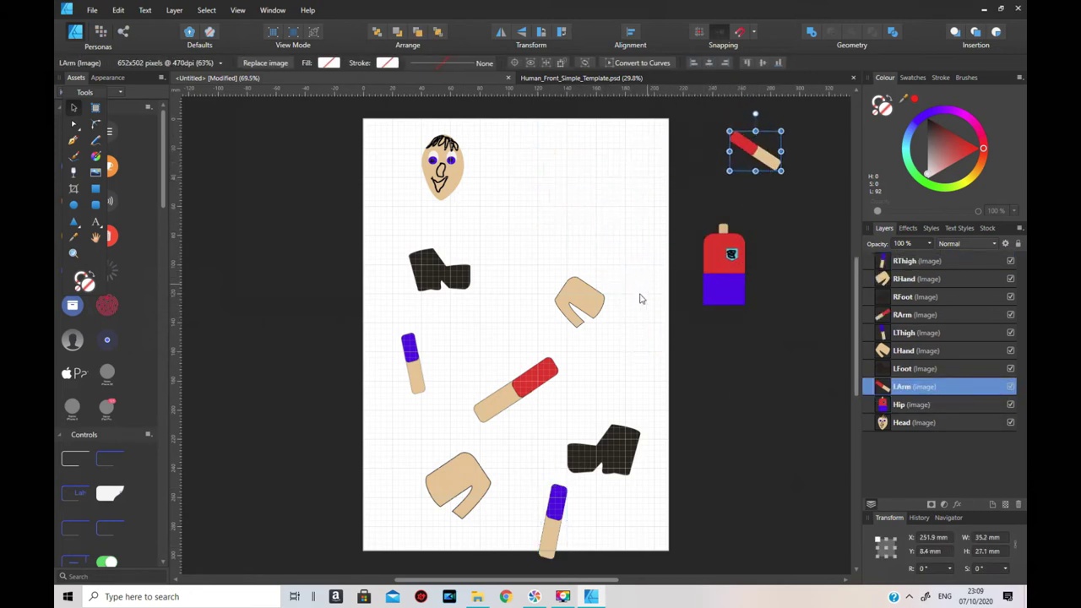
{"action": "left_click", "coordinate": [591, 302]}
{"action": "left_click_drag", "start_coordinate": [596, 304], "coordinate": [754, 367]}
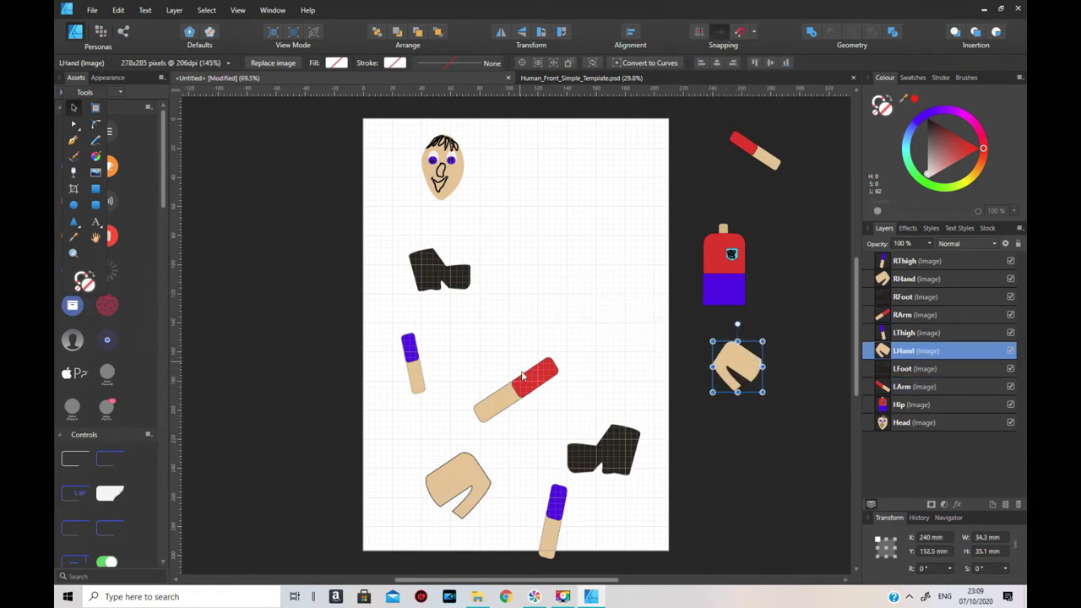
{"action": "left_click_drag", "start_coordinate": [428, 260], "coordinate": [702, 481]}
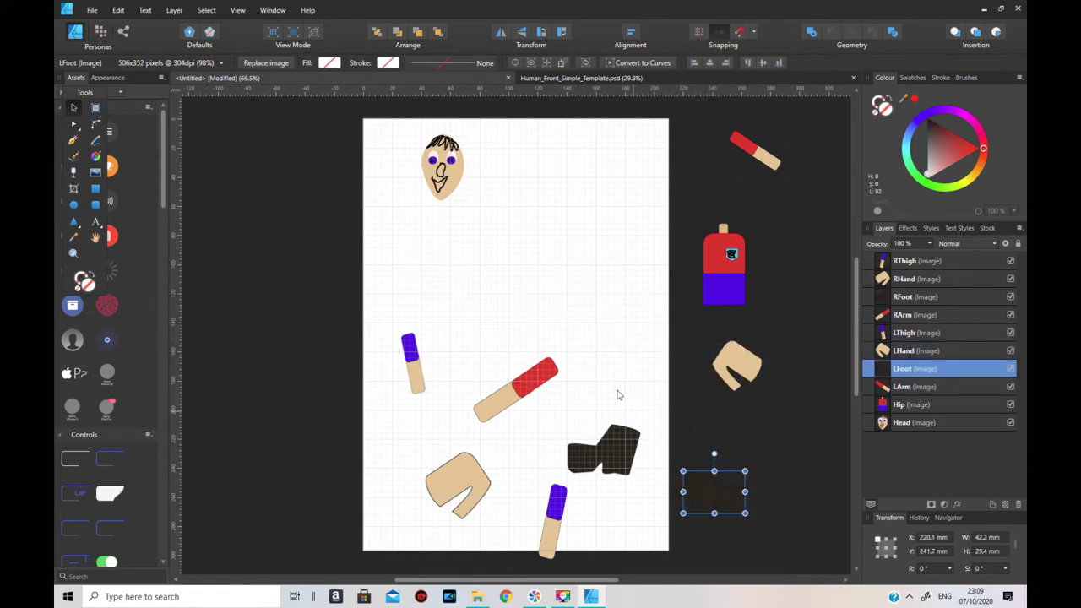
- Enlarge the head at the page's upper centre and move the right arm and both thighs onto the pasteboard
{"action": "left_click_drag", "start_coordinate": [451, 190], "coordinate": [547, 243]}
{"action": "left_click_drag", "start_coordinate": [501, 406], "coordinate": [262, 343]}
{"action": "left_click_drag", "start_coordinate": [417, 362], "coordinate": [273, 421]}
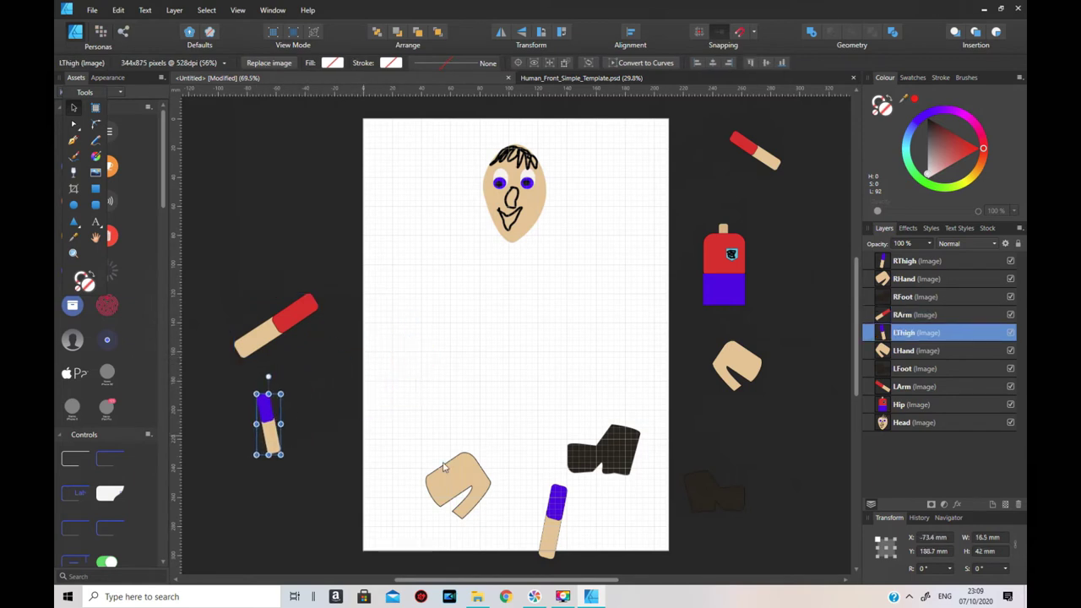
{"action": "left_click_drag", "start_coordinate": [559, 517], "coordinate": [797, 474]}
- Place the right foot near the page's lower-left corner and the left foot near its lower-right corner
{"action": "left_click_drag", "start_coordinate": [618, 453], "coordinate": [333, 506]}
{"action": "left_click_drag", "start_coordinate": [529, 360], "coordinate": [603, 459]}
{"action": "left_click_drag", "start_coordinate": [712, 500], "coordinate": [627, 541]}
{"action": "left_click_drag", "start_coordinate": [331, 512], "coordinate": [393, 532]}
- Place the hip image directly below the head at about 48 × 92 mm and send it to the back
{"action": "left_click_drag", "start_coordinate": [736, 269], "coordinate": [534, 420]}
{"action": "left_click_drag", "start_coordinate": [494, 367], "coordinate": [517, 340]}
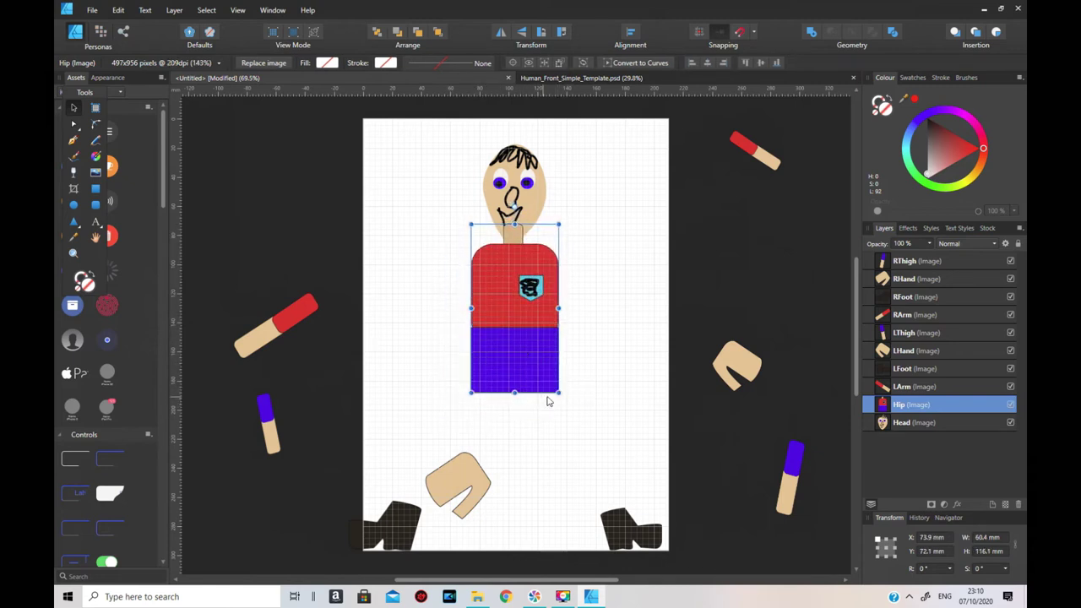
{"action": "left_click_drag", "start_coordinate": [554, 389], "coordinate": [518, 333]}
{"action": "right_click", "coordinate": [518, 311]}
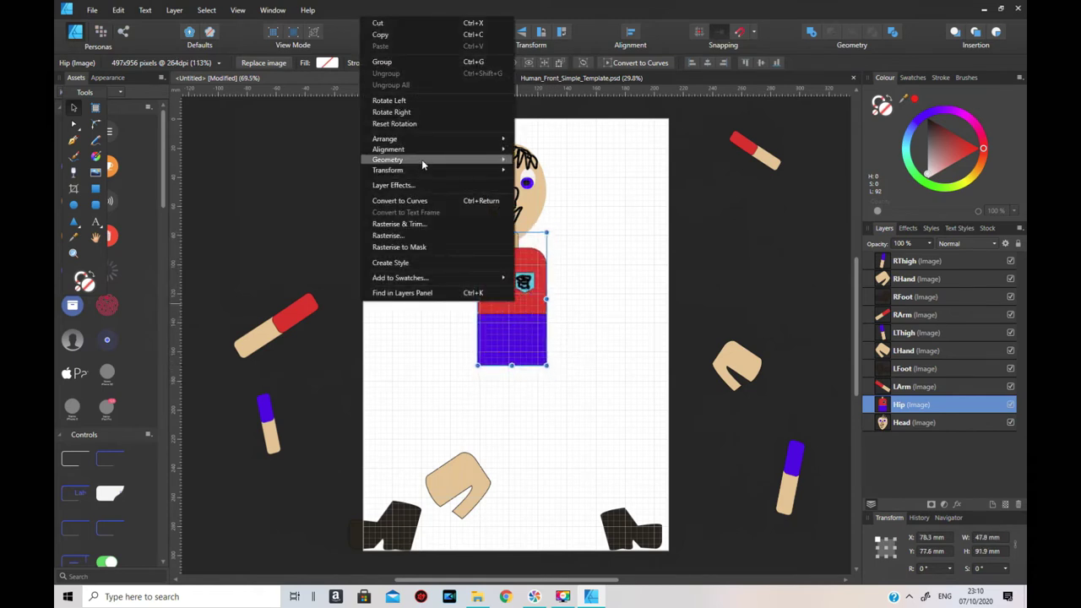
{"action": "mouse_move", "coordinate": [418, 140]}
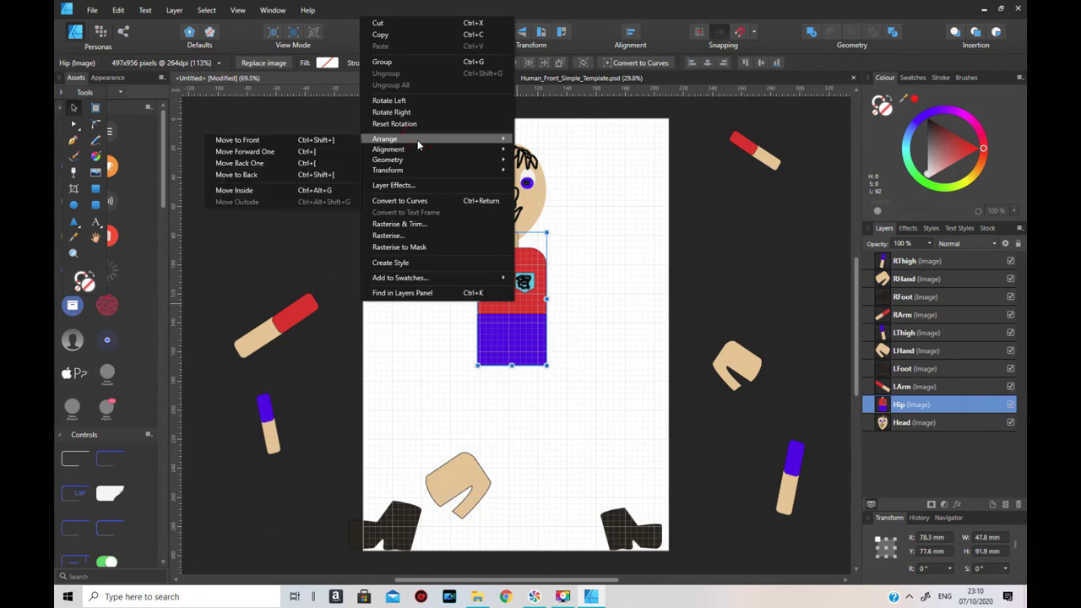
{"action": "left_click", "coordinate": [269, 175]}
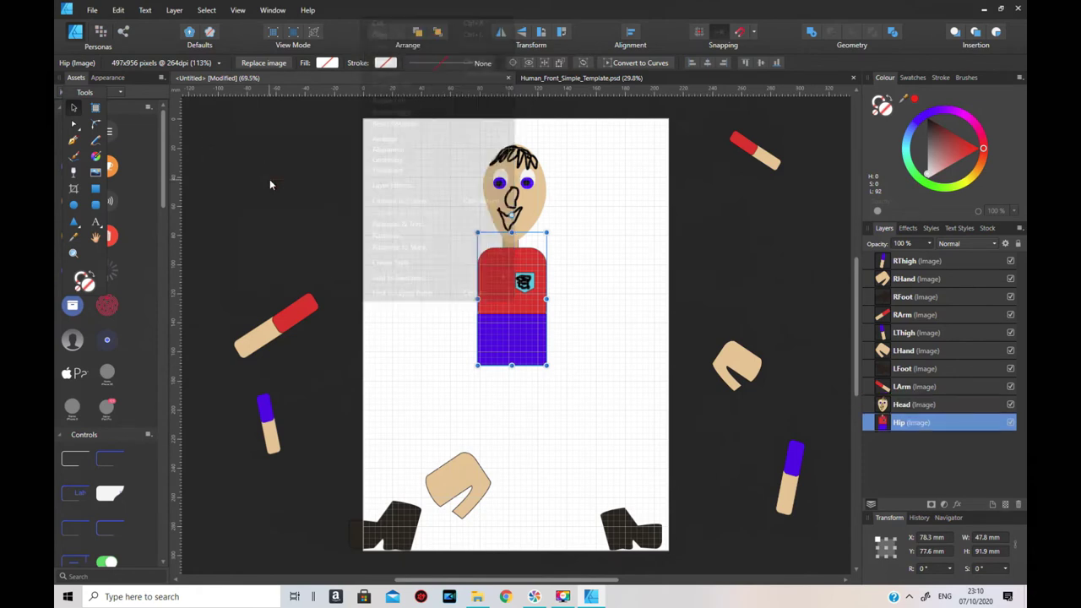
{"action": "left_click", "coordinate": [700, 218]}
- Attach the right arm to the torso's shoulder at about 64 × 49 mm and send it to the back
{"action": "left_click", "coordinate": [286, 329]}
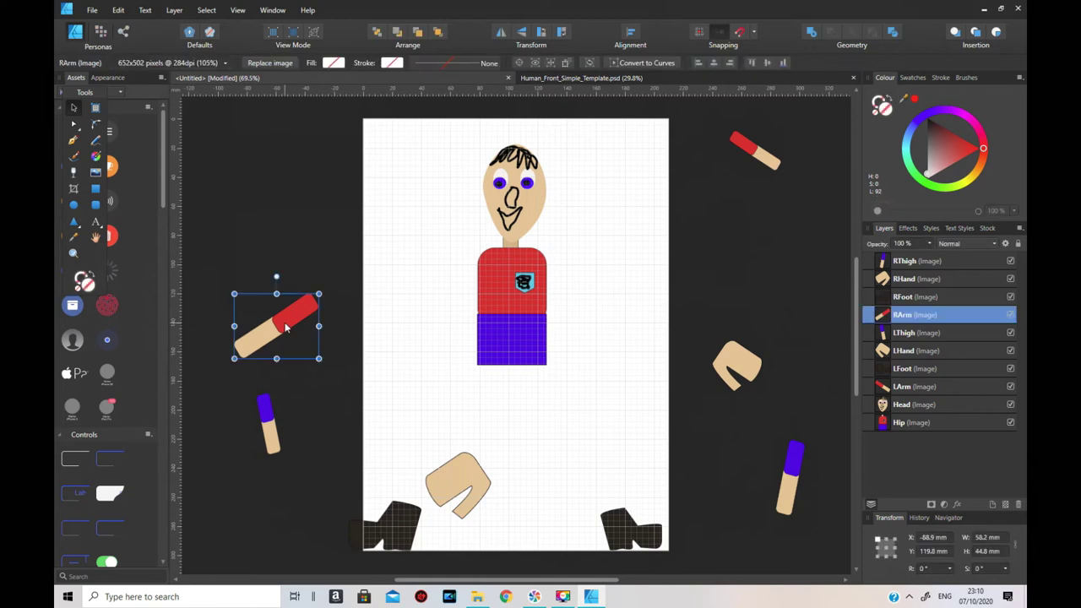
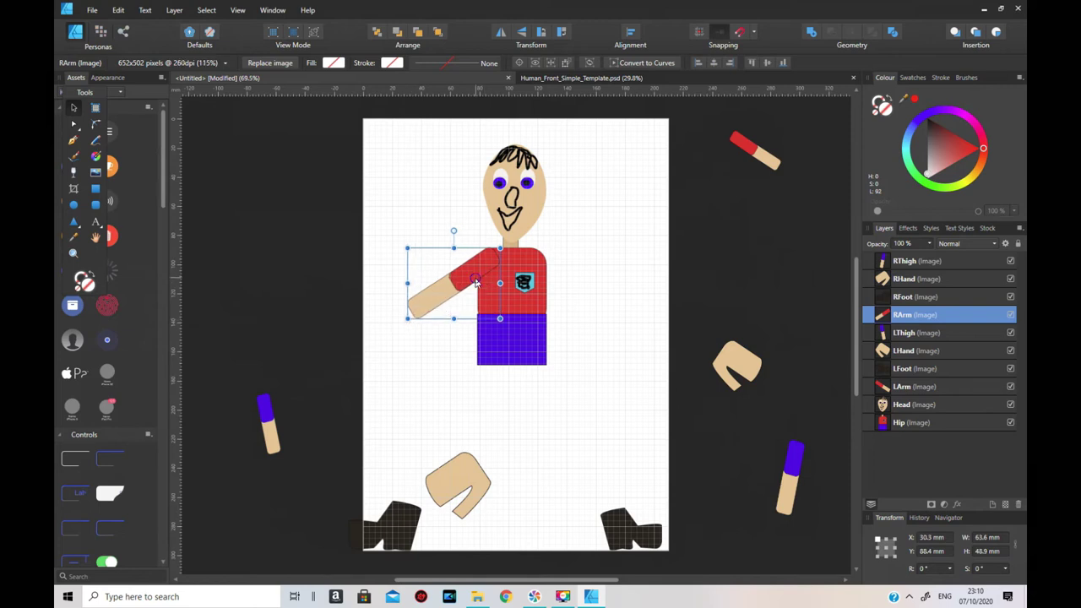
{"action": "right_click", "coordinate": [475, 283]}
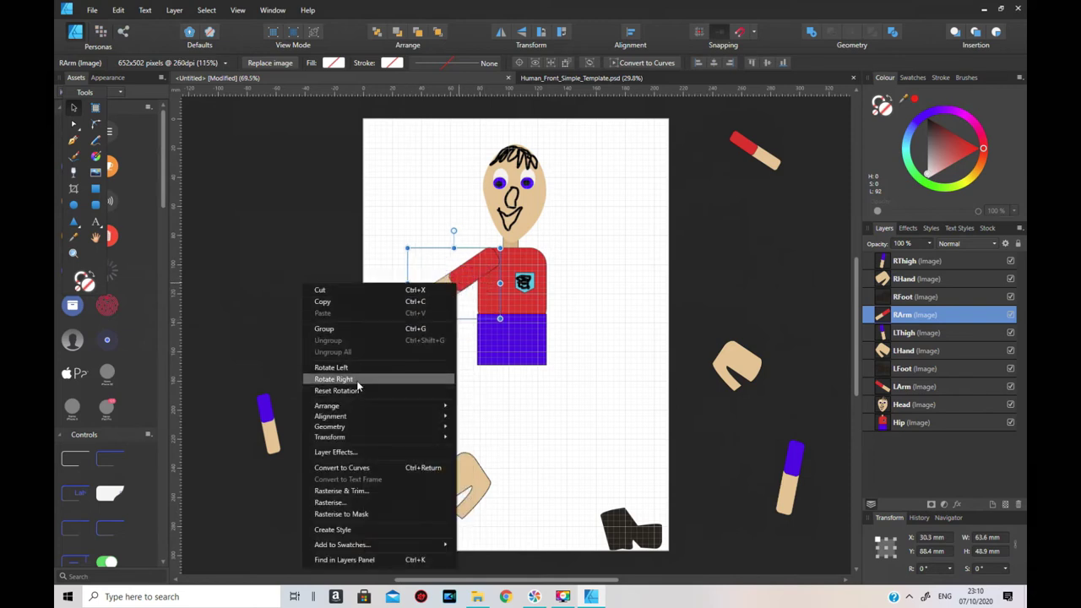
{"action": "mouse_move", "coordinate": [348, 407]}
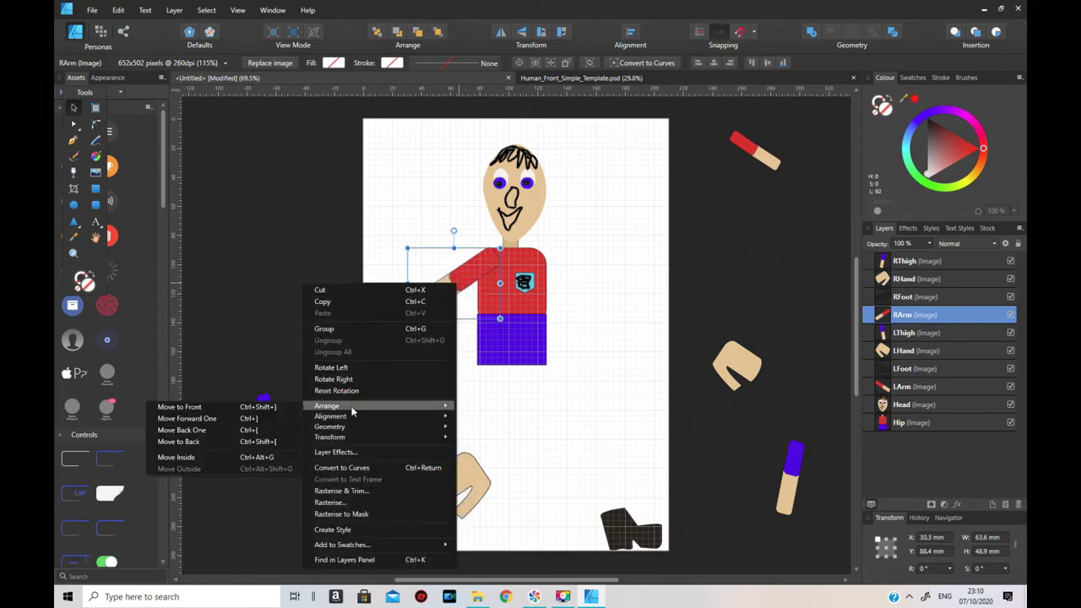
{"action": "left_click", "coordinate": [205, 446]}
- Attach the left arm to the opposite shoulder at about 65 × 50 mm, nudge the right arm to match, and send the left arm to the back
{"action": "left_click_drag", "start_coordinate": [743, 162], "coordinate": [575, 297]}
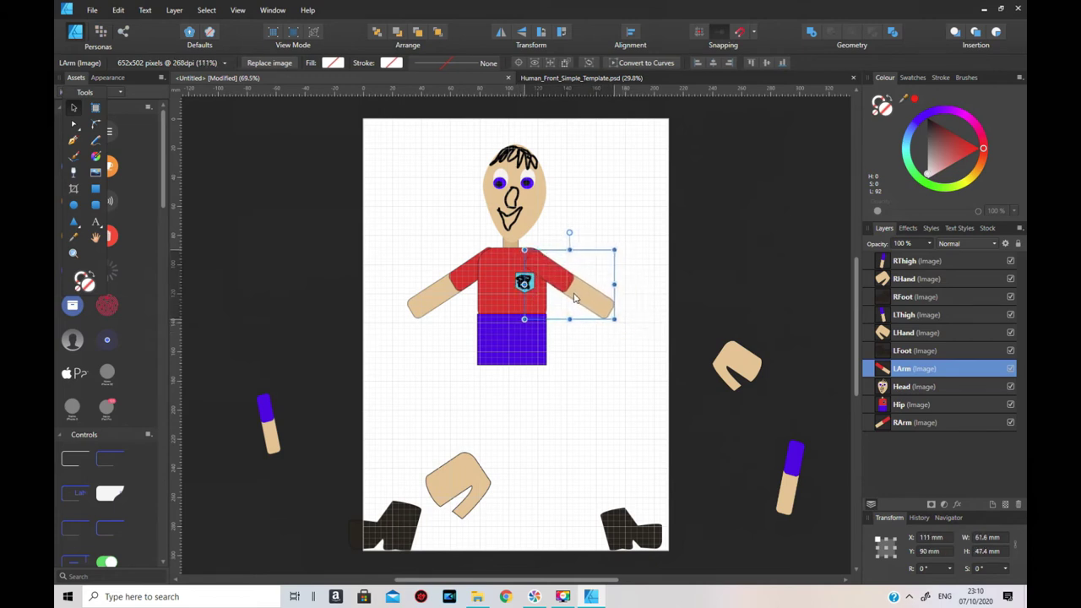
{"action": "left_click", "coordinate": [463, 292]}
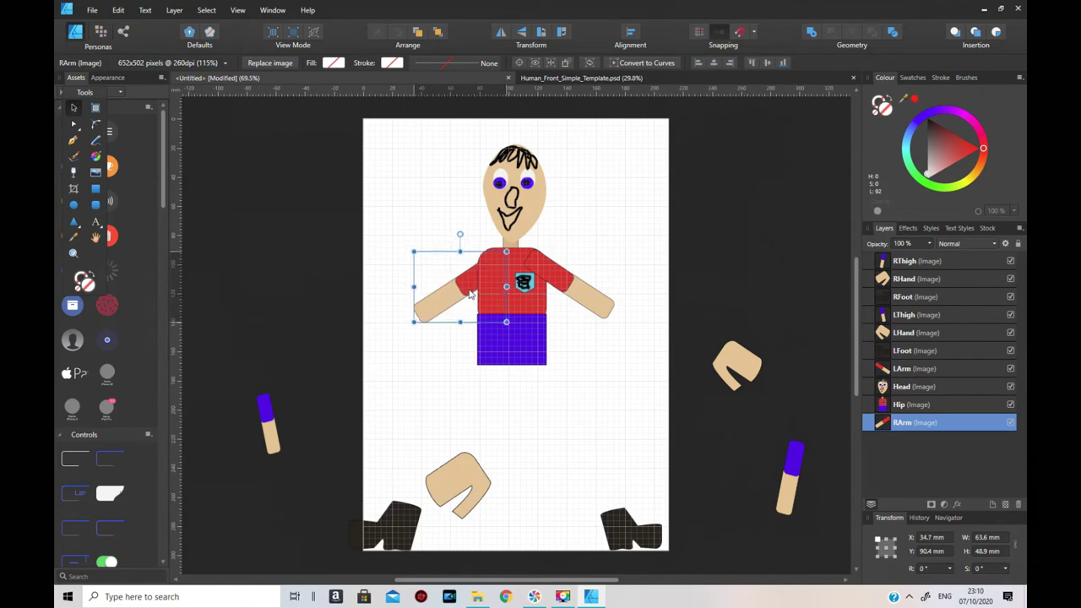
{"action": "left_click", "coordinate": [605, 312]}
{"action": "left_click_drag", "start_coordinate": [614, 315], "coordinate": [619, 322]}
{"action": "right_click", "coordinate": [596, 305]}
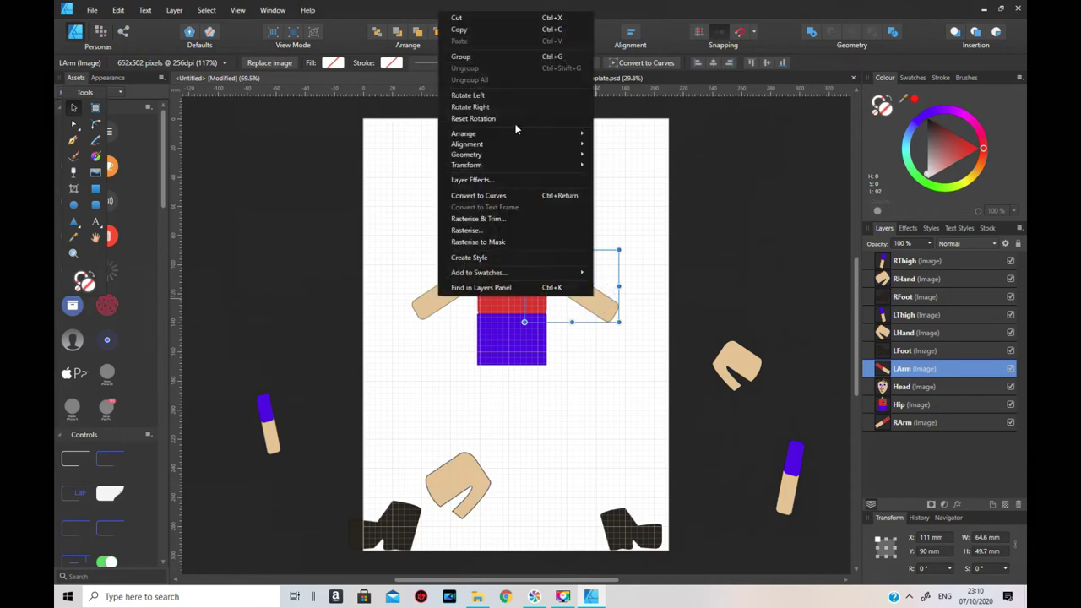
{"action": "mouse_move", "coordinate": [510, 135]}
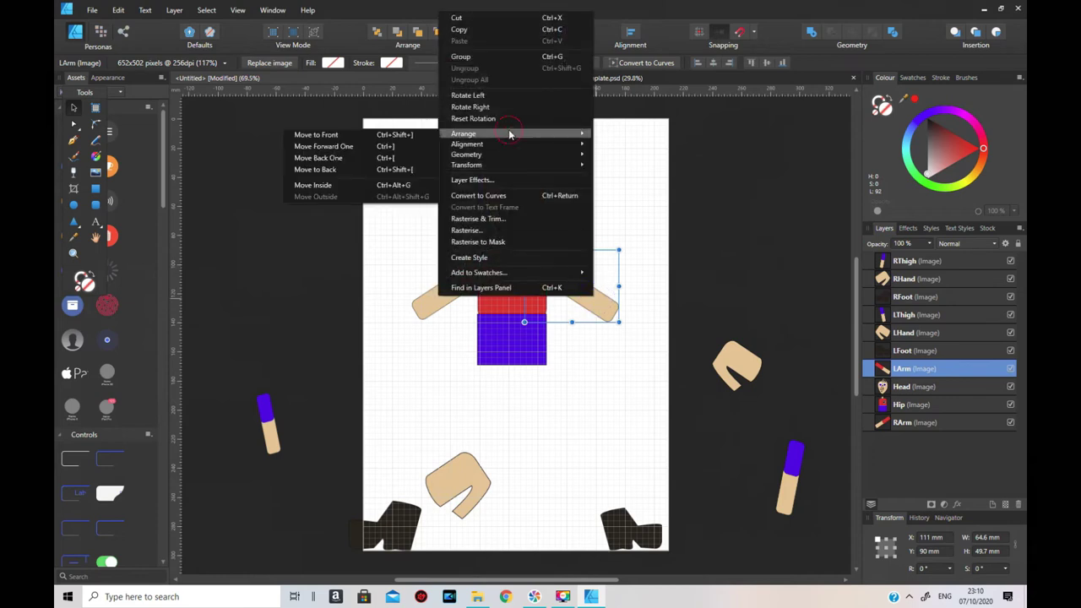
{"action": "left_click", "coordinate": [358, 172]}
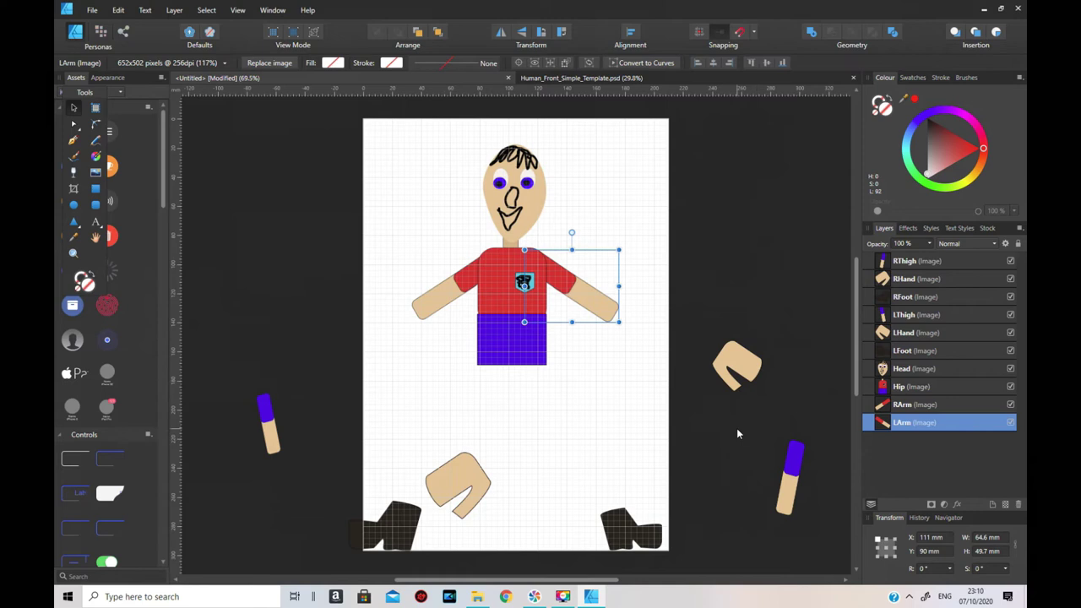
- Scale the left hand to about 29 × 30 mm and place it at the end of the left arm
{"action": "left_click", "coordinate": [744, 373]}
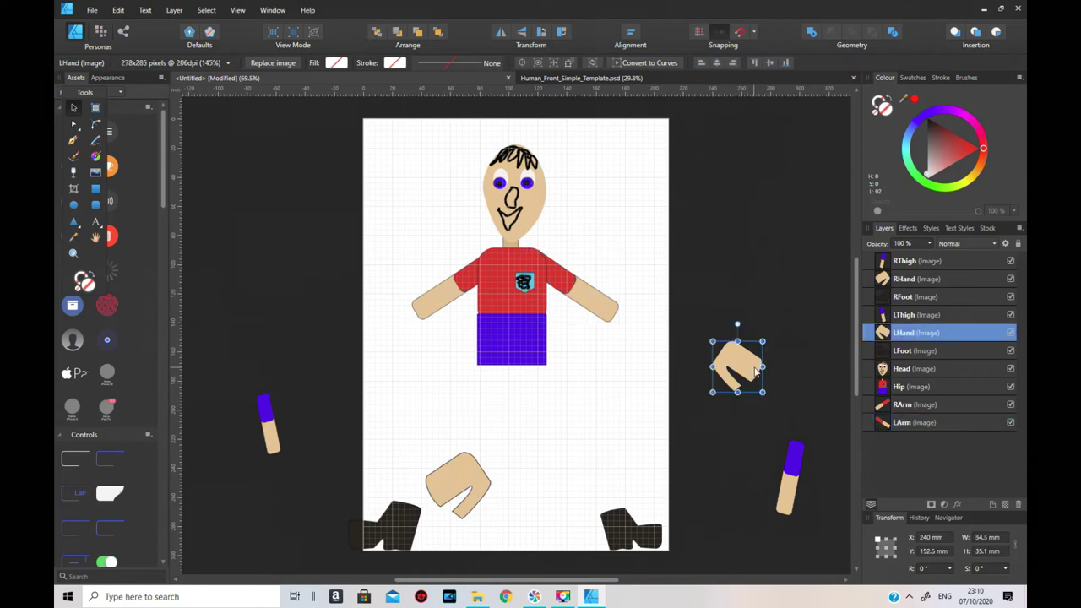
{"action": "left_click_drag", "start_coordinate": [762, 342], "coordinate": [632, 329]}
{"action": "left_click", "coordinate": [504, 480]}
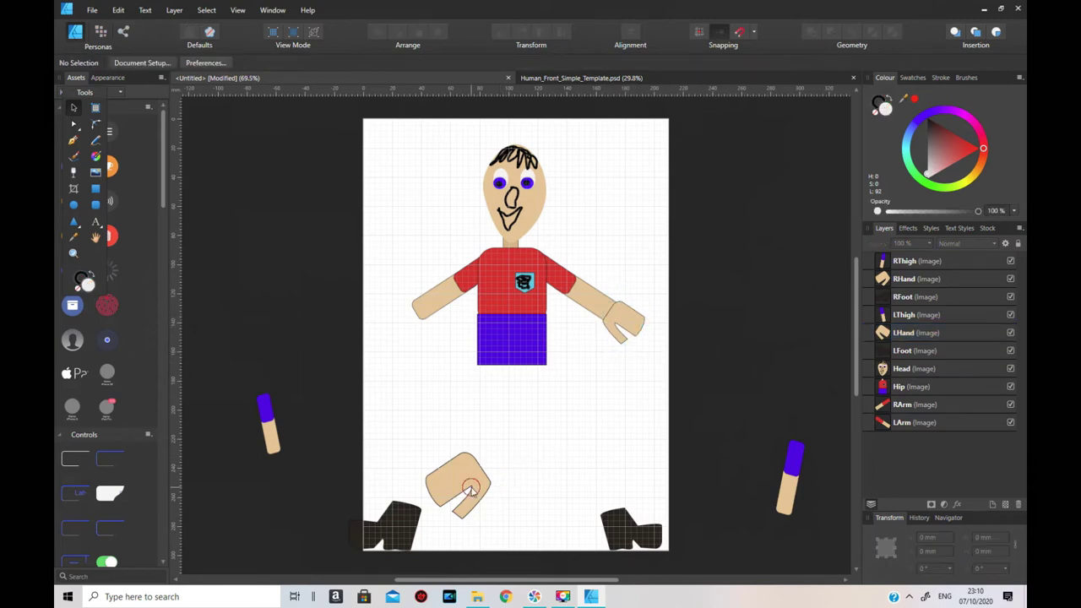
- Shrink the right hand to fit the end of the right arm and reduce the left hand to about 25 × 26 mm
{"action": "left_click", "coordinate": [461, 477]}
{"action": "left_click_drag", "start_coordinate": [461, 476], "coordinate": [409, 326]}
{"action": "left_click_drag", "start_coordinate": [436, 373], "coordinate": [410, 321]}
{"action": "left_click", "coordinate": [632, 329]}
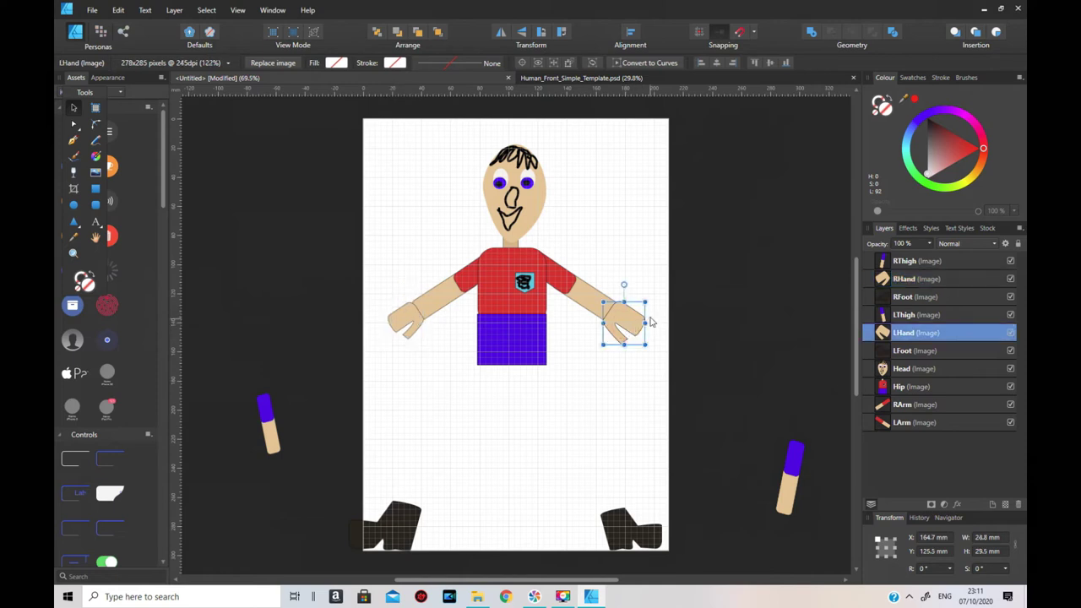
{"action": "left_click_drag", "start_coordinate": [642, 302], "coordinate": [629, 332]}
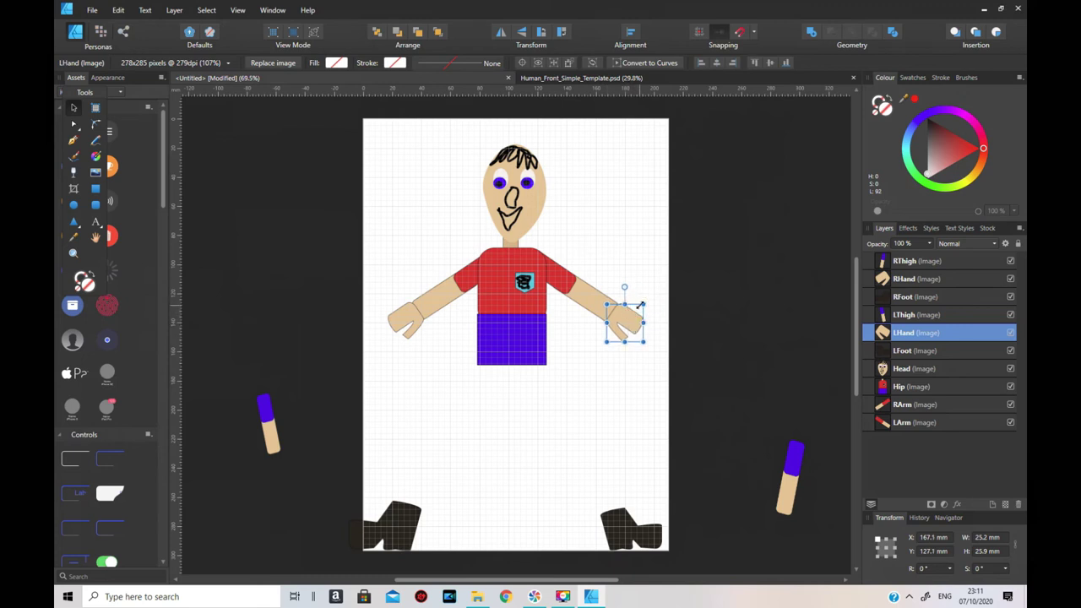
{"action": "left_click", "coordinate": [633, 442]}
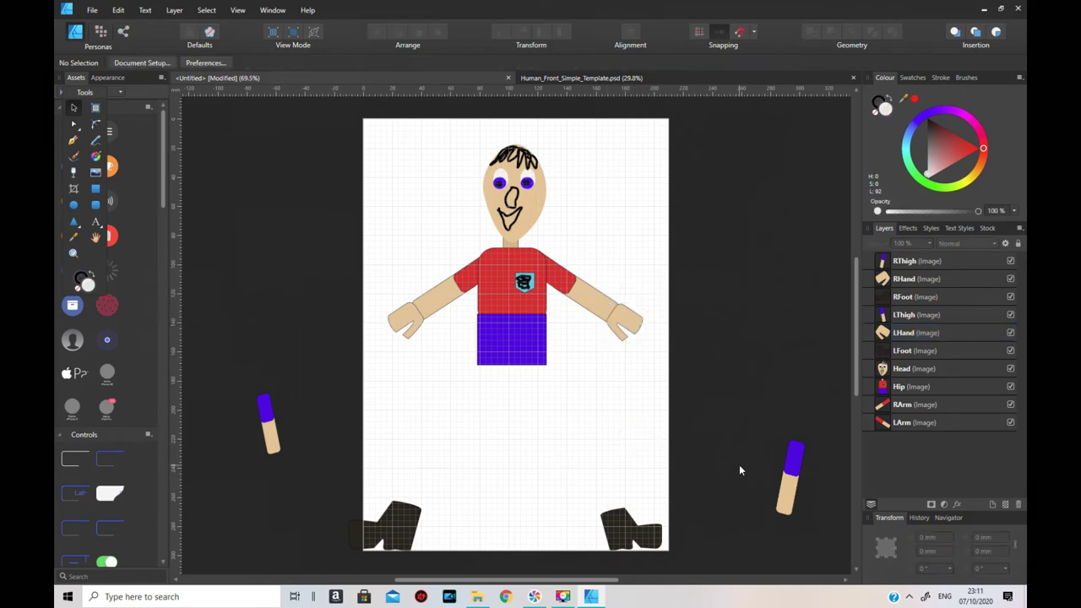
- Attach the right thigh to the lower edge of the shorts and enlarge it to about 33 × 86 mm
{"action": "left_click", "coordinate": [785, 481]}
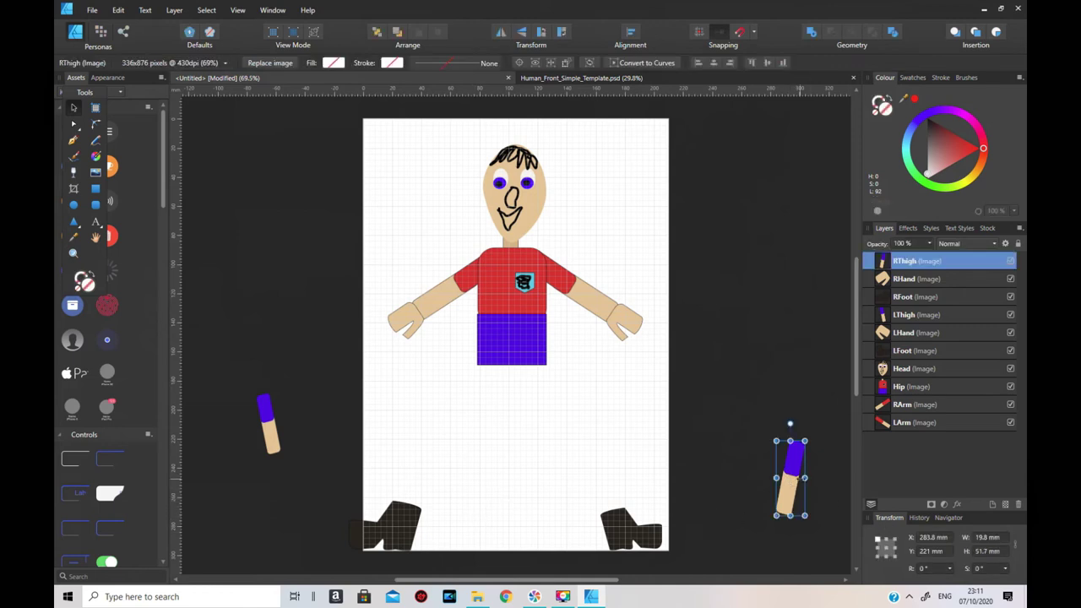
{"action": "left_click_drag", "start_coordinate": [799, 480], "coordinate": [484, 391]}
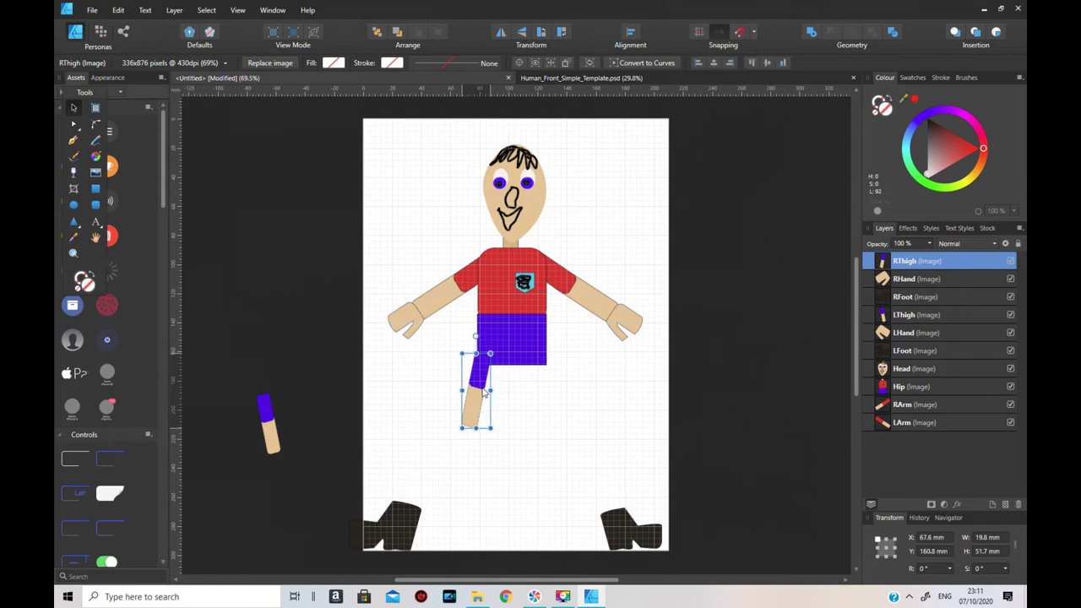
{"action": "left_click_drag", "start_coordinate": [475, 428], "coordinate": [476, 467]}
{"action": "mouse_move", "coordinate": [490, 412]}
{"action": "left_mouse_down"}
{"action": "mouse_move", "coordinate": [518, 411]}
{"action": "mouse_move", "coordinate": [483, 439]}
{"action": "mouse_move", "coordinate": [486, 422]}
{"action": "left_mouse_up"}
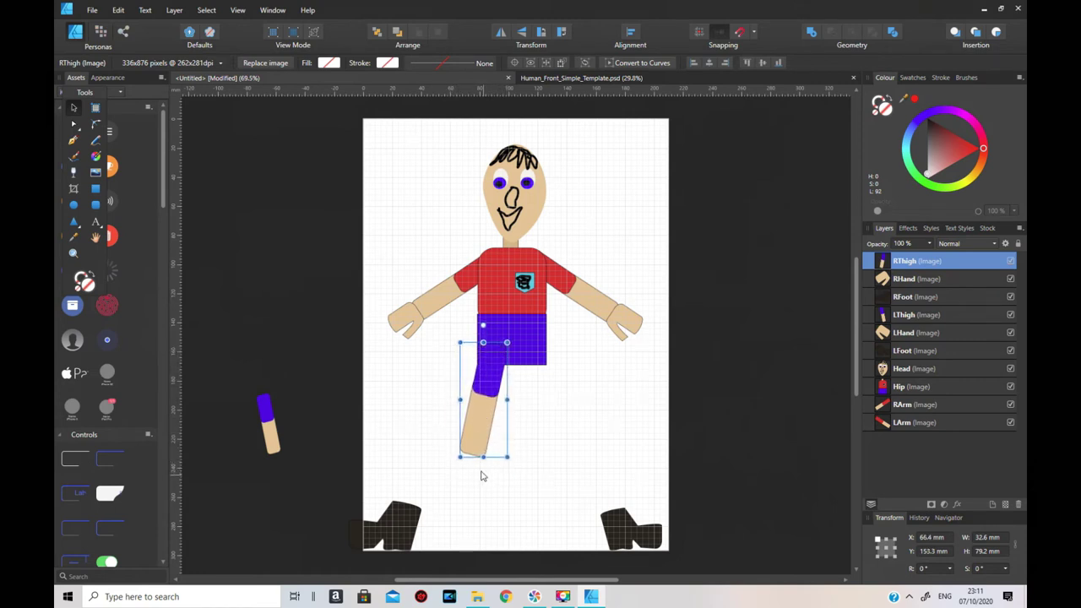
{"action": "left_click_drag", "start_coordinate": [484, 457], "coordinate": [484, 466]}
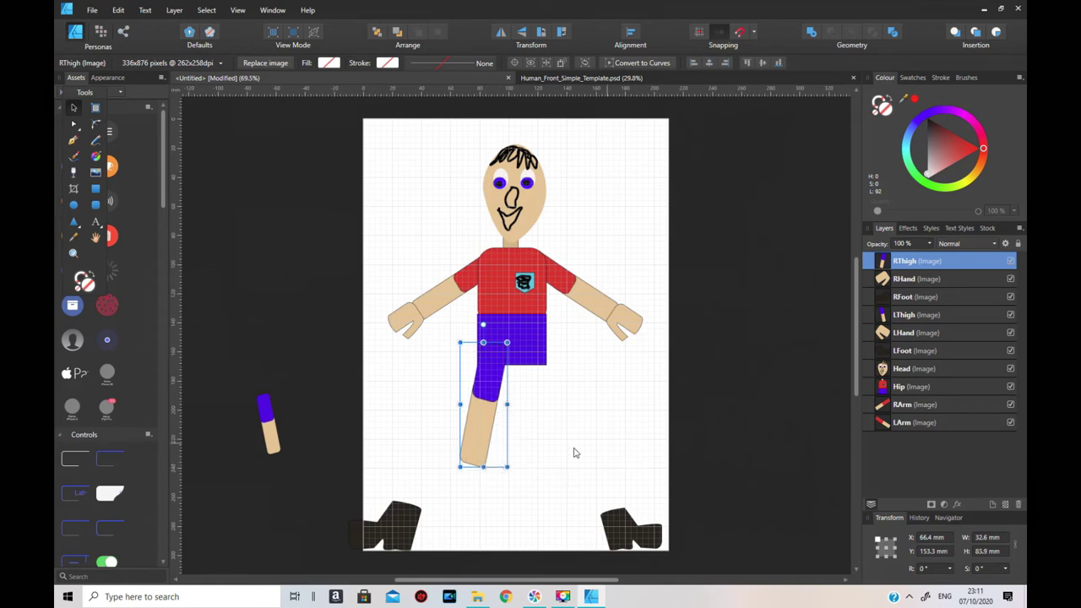
- Attach the left thigh to the other side of the shorts and enlarge it to about 33 × 83 mm
{"action": "left_click", "coordinate": [264, 427]}
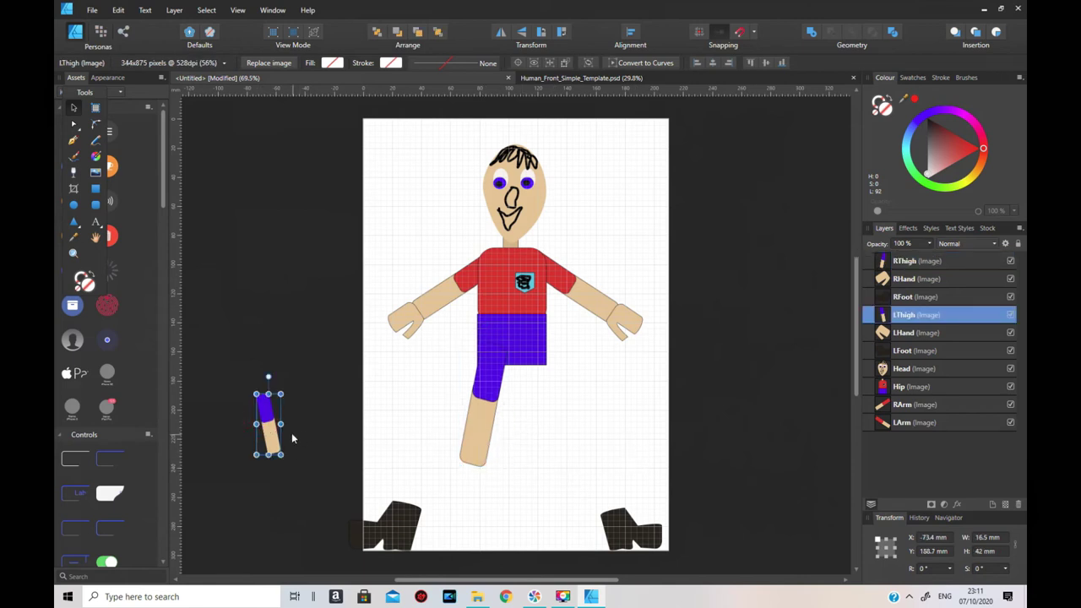
{"action": "left_click_drag", "start_coordinate": [281, 414], "coordinate": [638, 355]}
{"action": "left_click_drag", "start_coordinate": [568, 430], "coordinate": [492, 431]}
{"action": "left_click_drag", "start_coordinate": [558, 442], "coordinate": [566, 461]}
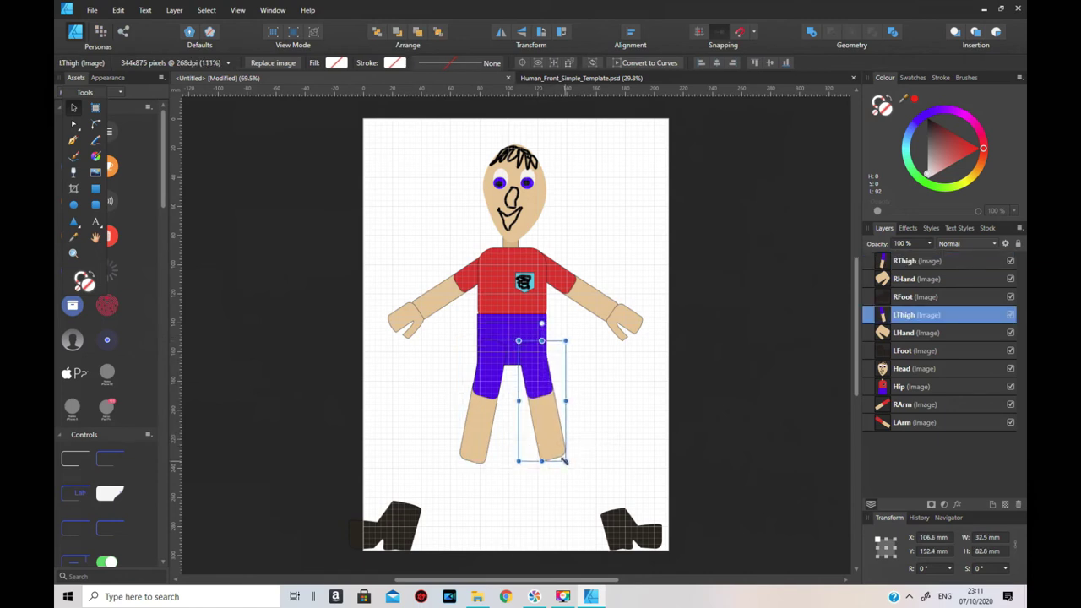
- Place the left foot at the end of the left leg and the right foot, about 50 × 35 mm, at the end of the right leg
{"action": "left_click_drag", "start_coordinate": [640, 544], "coordinate": [572, 467]}
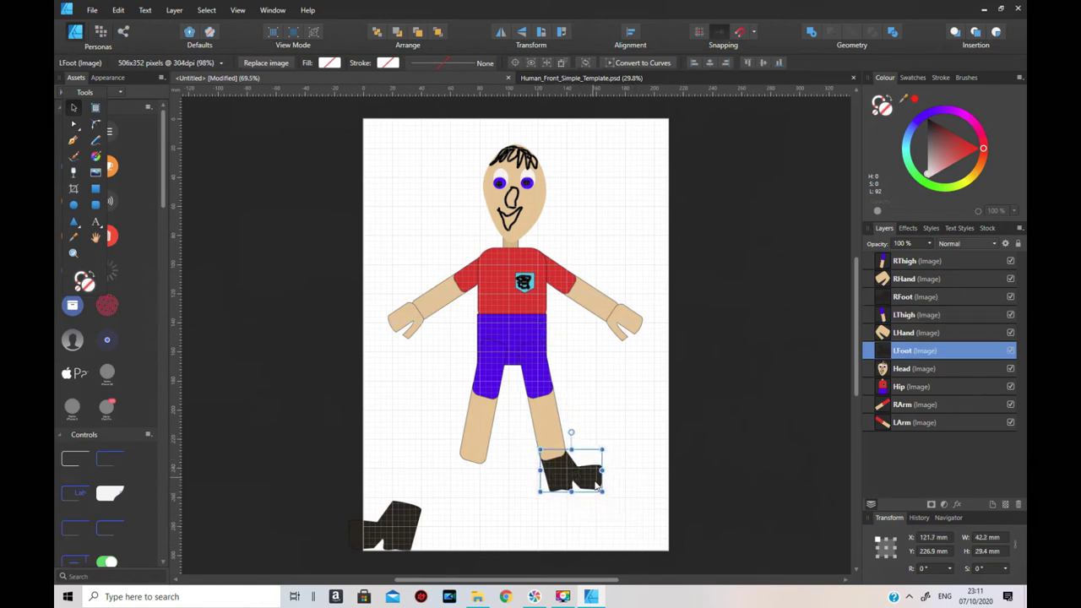
{"action": "left_click", "coordinate": [420, 530]}
{"action": "left_click_drag", "start_coordinate": [406, 532], "coordinate": [474, 479]}
- Bring both feet to the front, then raise the left foot against its leg at about 43 × 29 mm
{"action": "right_click", "coordinate": [474, 479]}
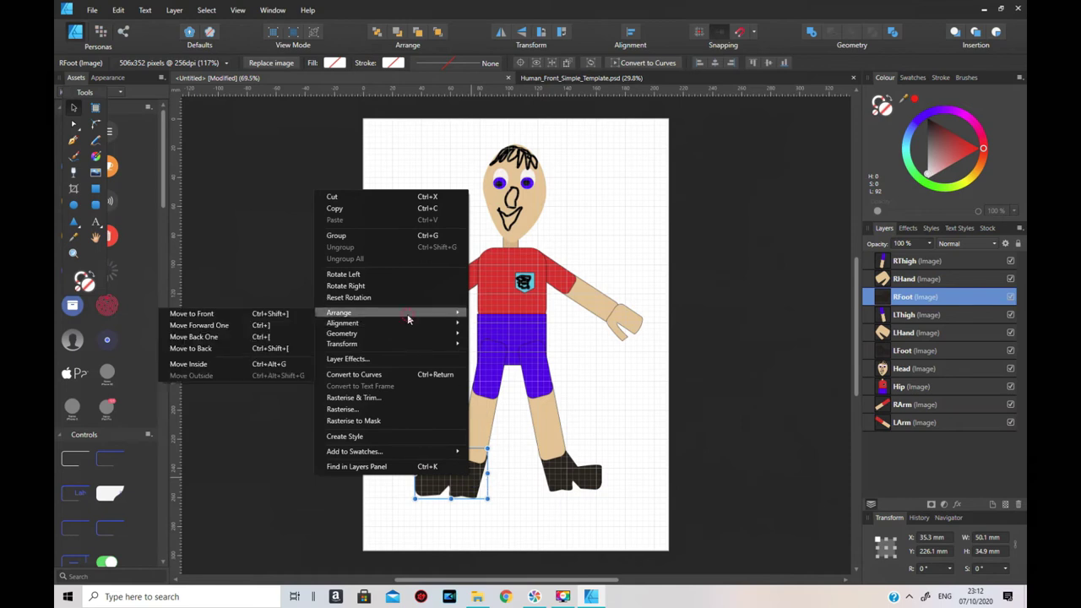
{"action": "left_click", "coordinate": [304, 319]}
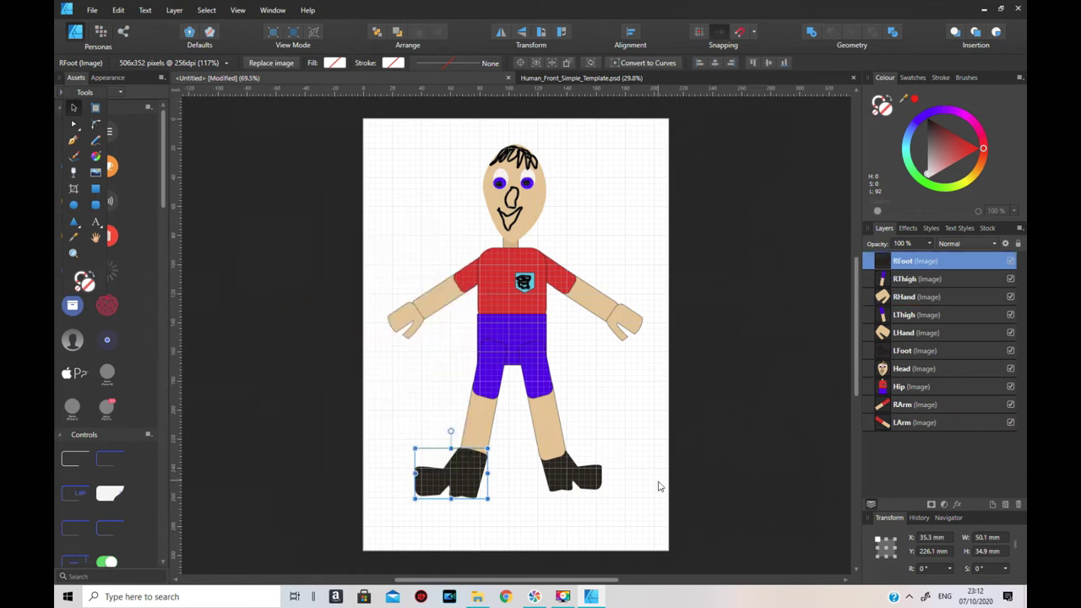
{"action": "left_click", "coordinate": [571, 479]}
{"action": "right_click", "coordinate": [579, 470]}
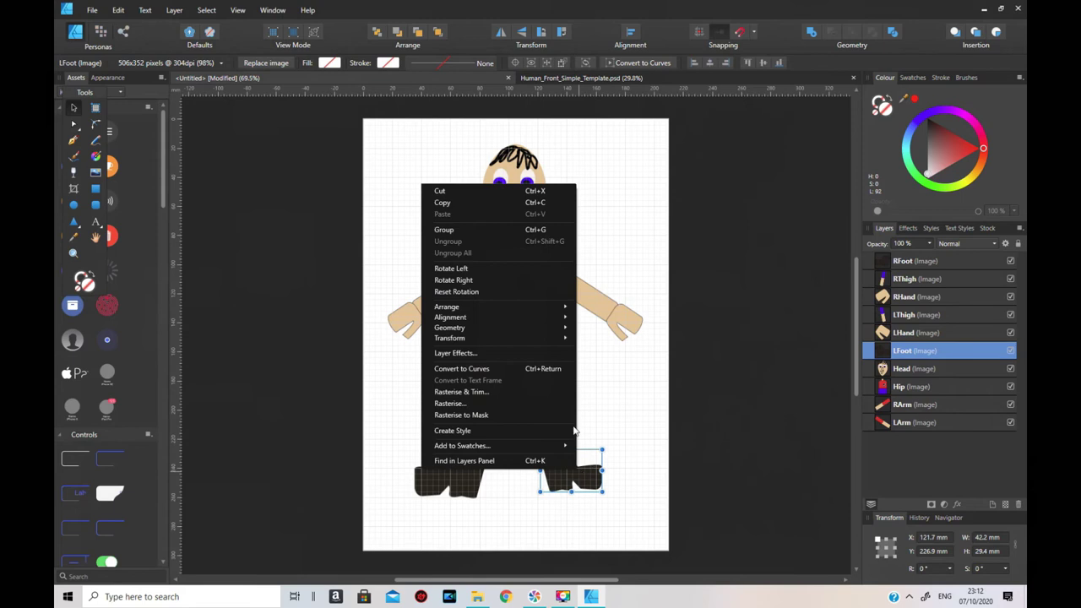
{"action": "mouse_move", "coordinate": [519, 305]}
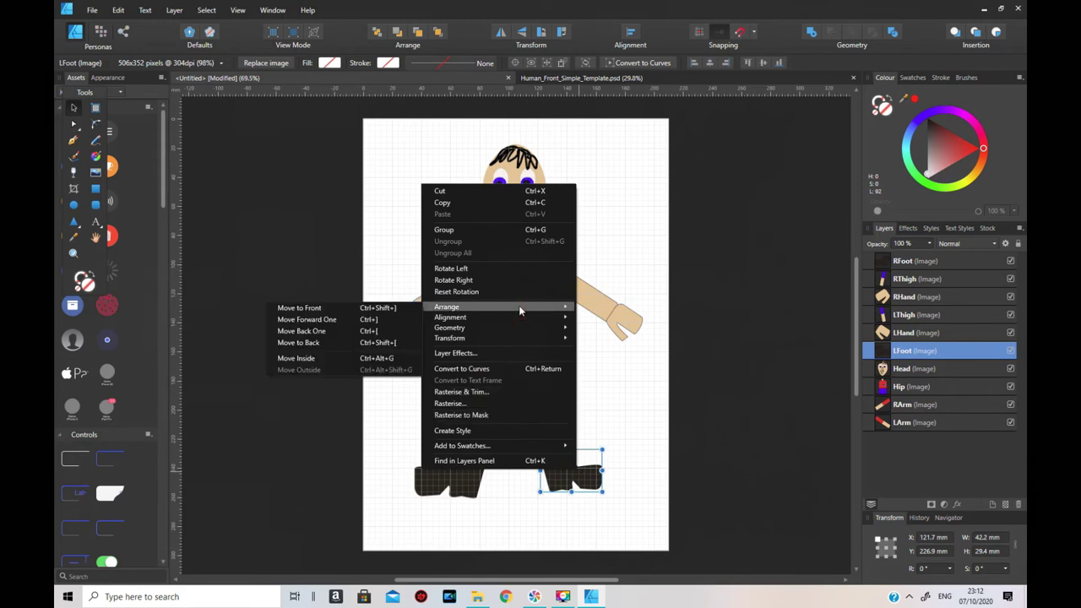
{"action": "left_click", "coordinate": [383, 311]}
{"action": "left_click", "coordinate": [664, 470]}
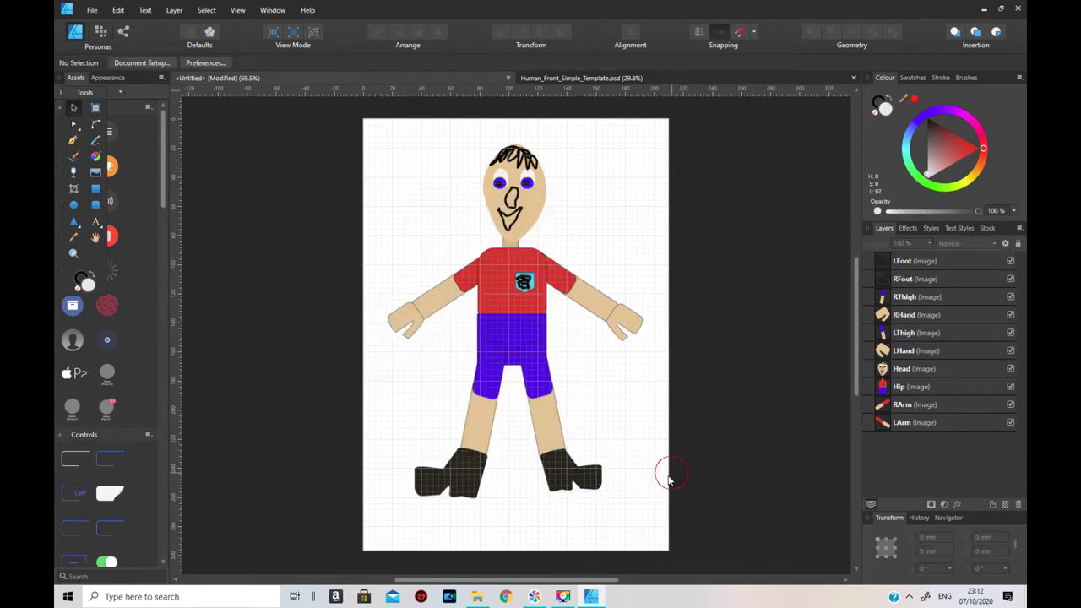
{"action": "left_click_drag", "start_coordinate": [571, 487], "coordinate": [553, 474]}
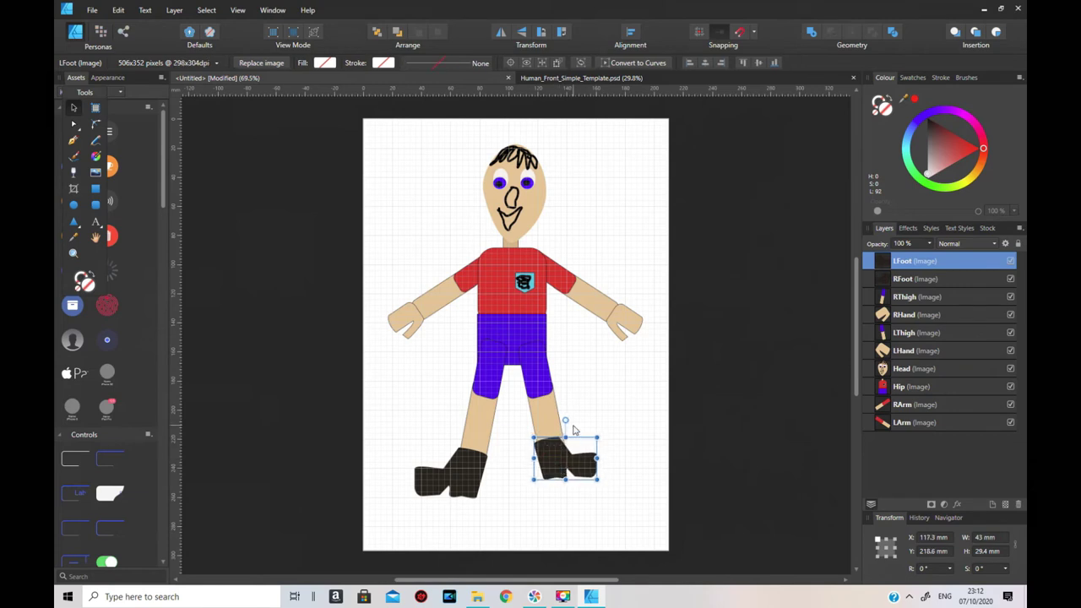
- Rotate the left foot about -6.3° and the right foot about 8.5°, then fit the right foot against the end of its leg
{"action": "left_click_drag", "start_coordinate": [570, 421], "coordinate": [575, 421]}
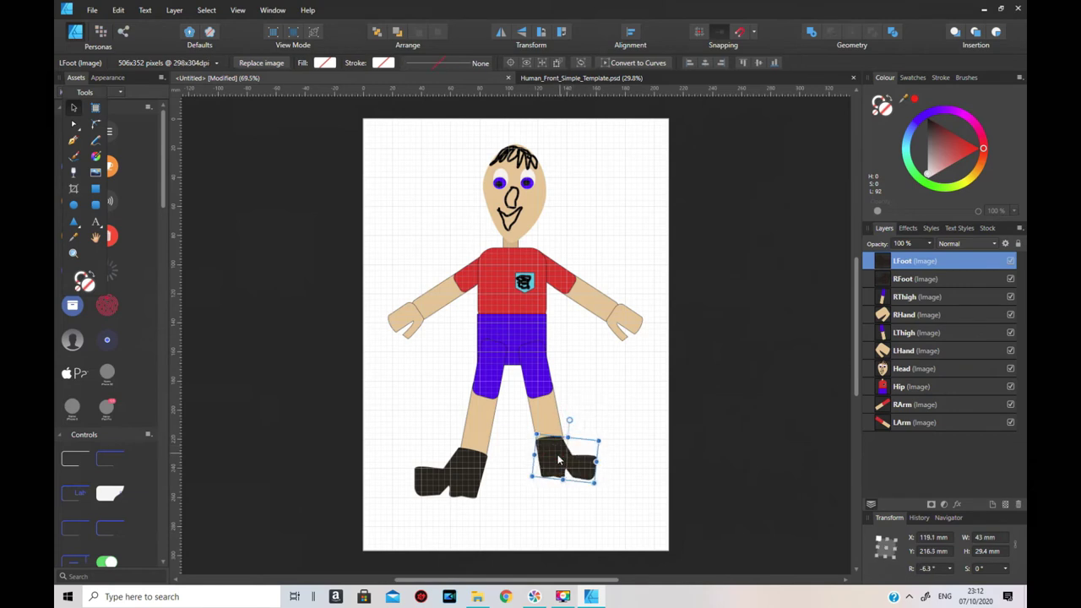
{"action": "key", "text": "ctrl+z"}
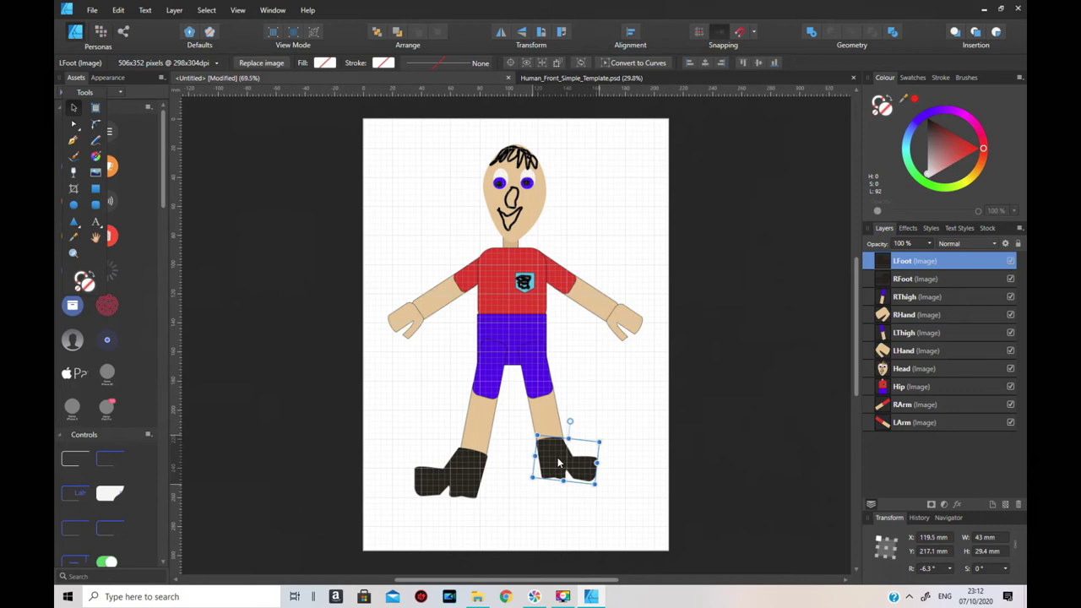
{"action": "left_click", "coordinate": [481, 488]}
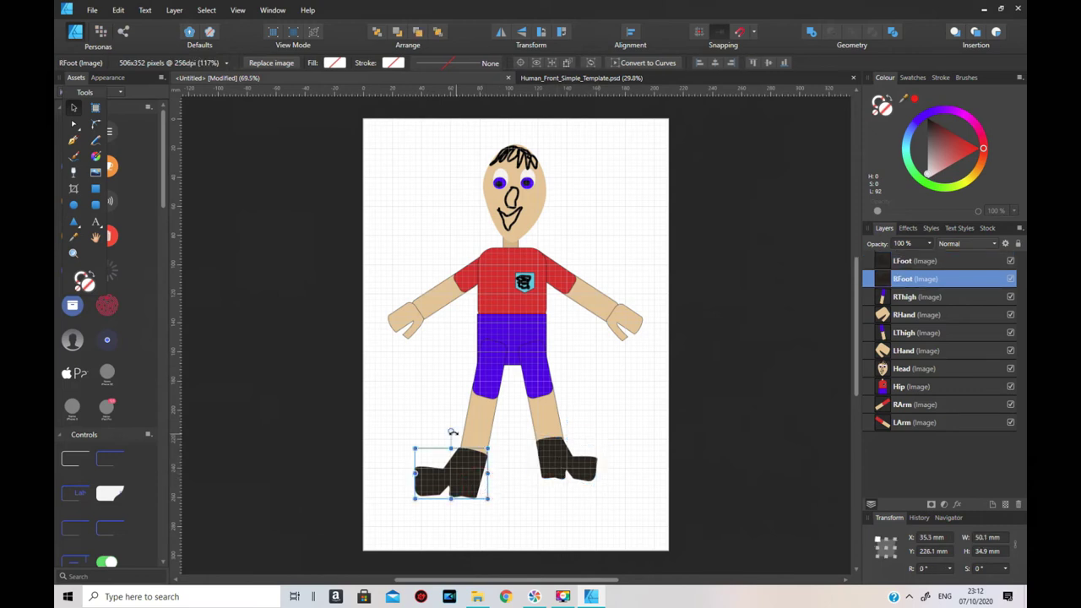
{"action": "left_click_drag", "start_coordinate": [452, 431], "coordinate": [488, 476]}
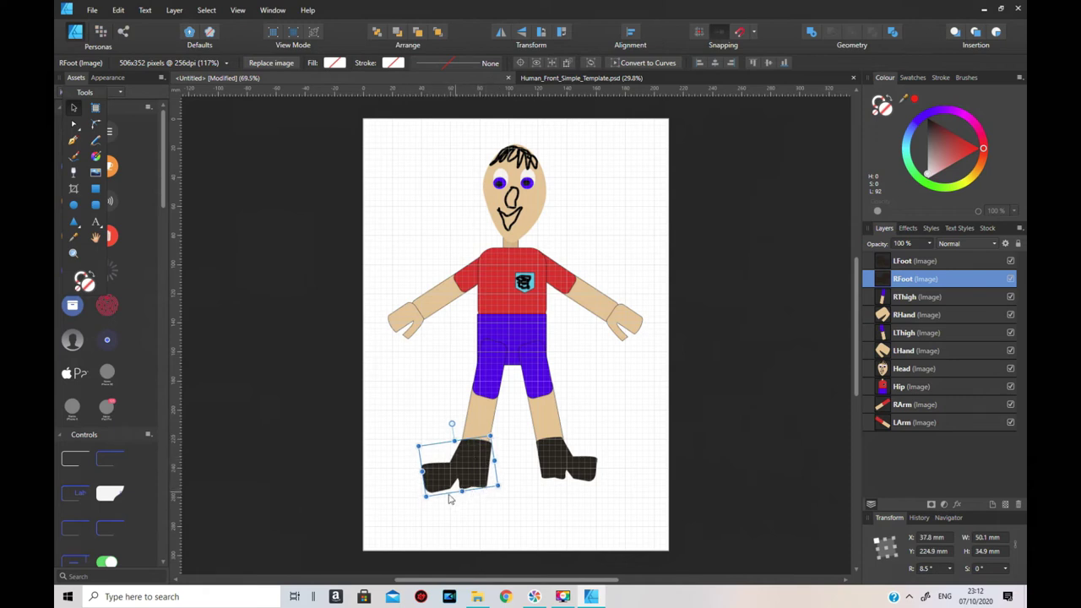
{"action": "left_click_drag", "start_coordinate": [427, 498], "coordinate": [472, 476]}
{"action": "left_click", "coordinate": [584, 510]}
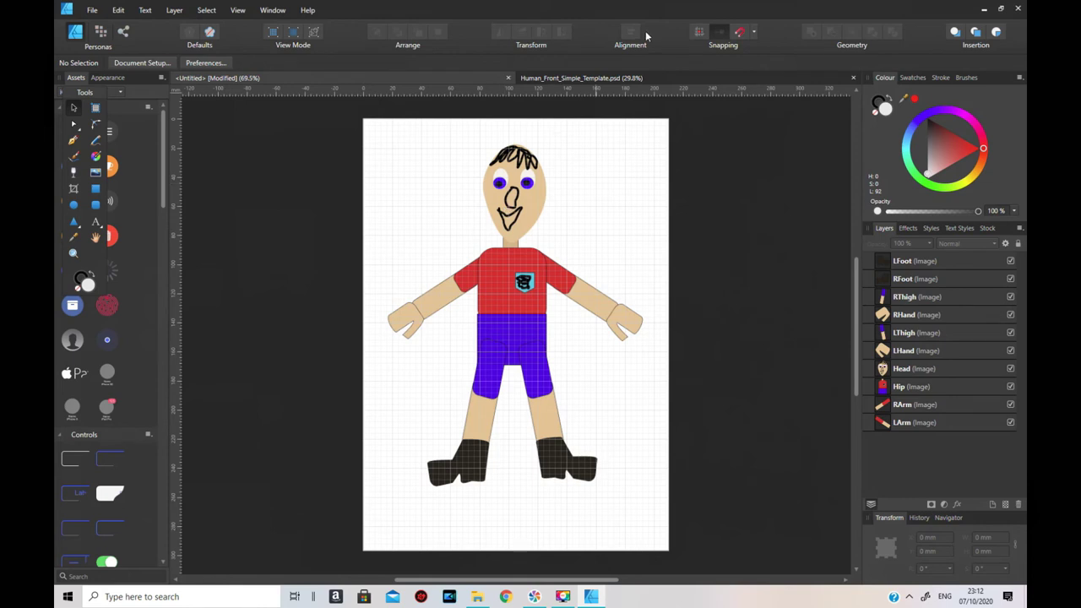
- Copy all three groups from Human_Front_Simple_Template.psd and paste them into the untitled character document
{"action": "left_click", "coordinate": [590, 77]}
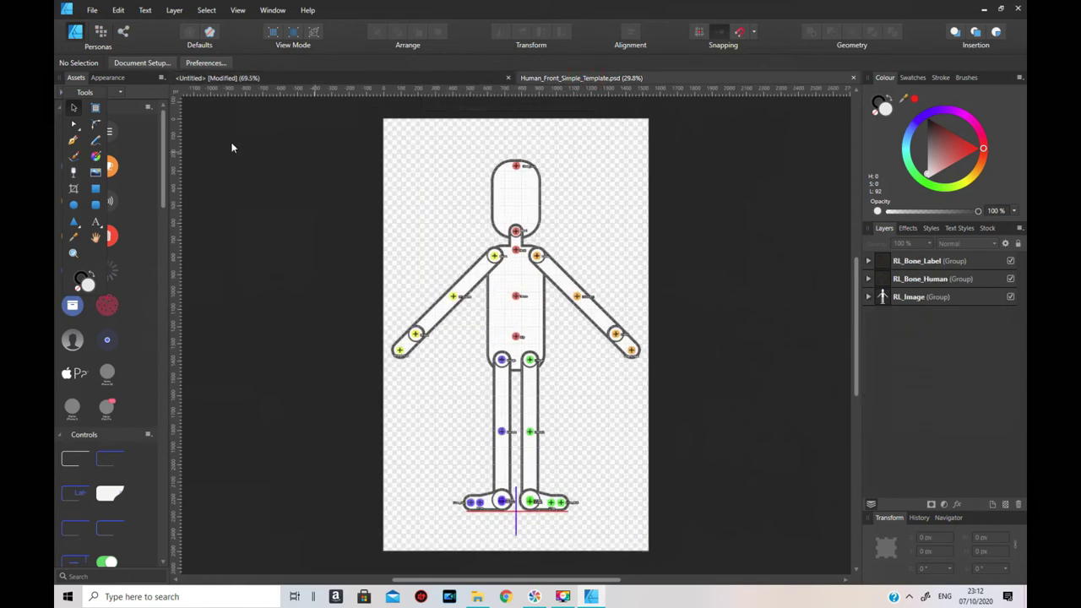
{"action": "left_click", "coordinate": [205, 10]}
{"action": "left_click", "coordinate": [123, 24]}
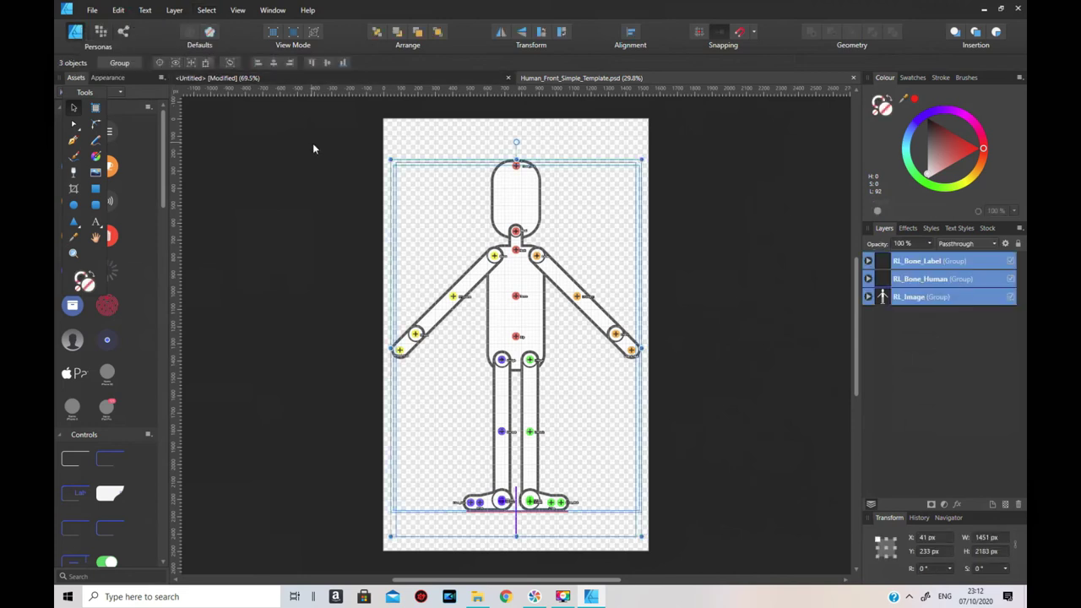
{"action": "left_click", "coordinate": [117, 10]}
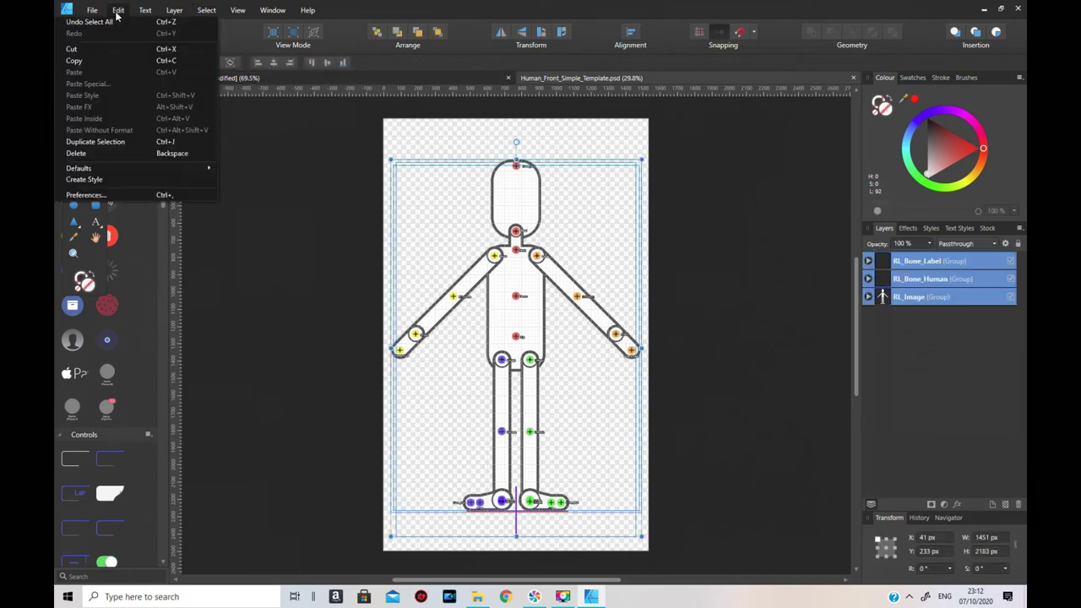
{"action": "left_click", "coordinate": [92, 63]}
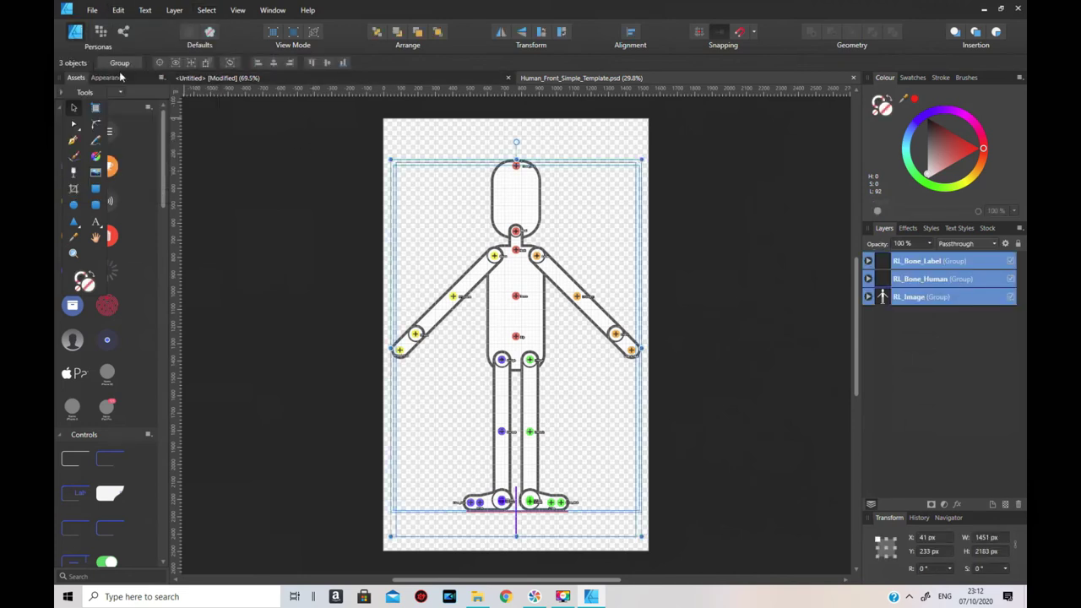
{"action": "left_click", "coordinate": [312, 81]}
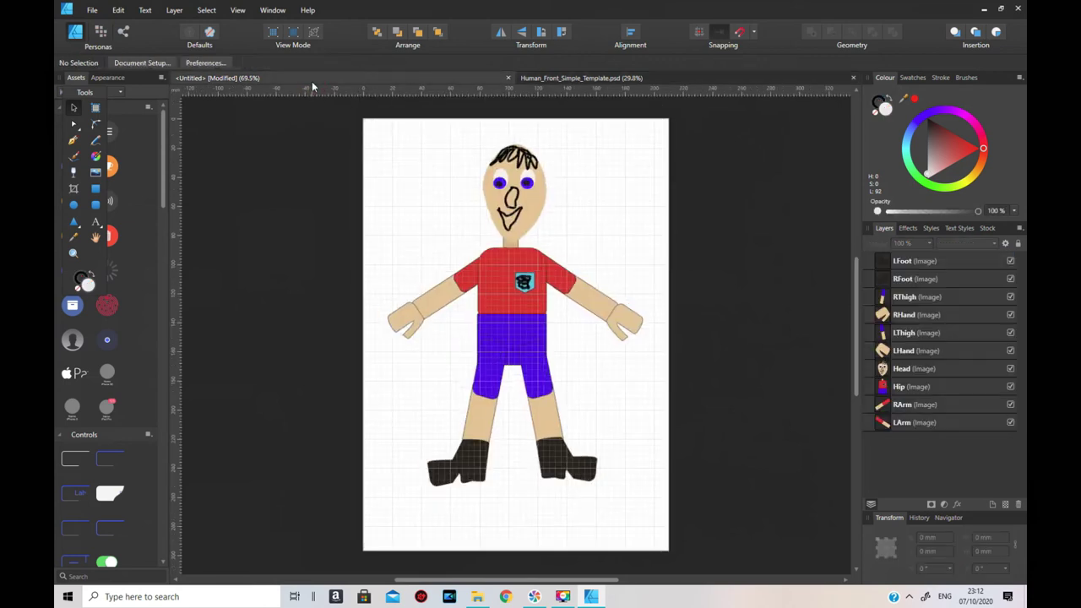
{"action": "right_click", "coordinate": [389, 142]}
{"action": "left_click", "coordinate": [295, 172]}
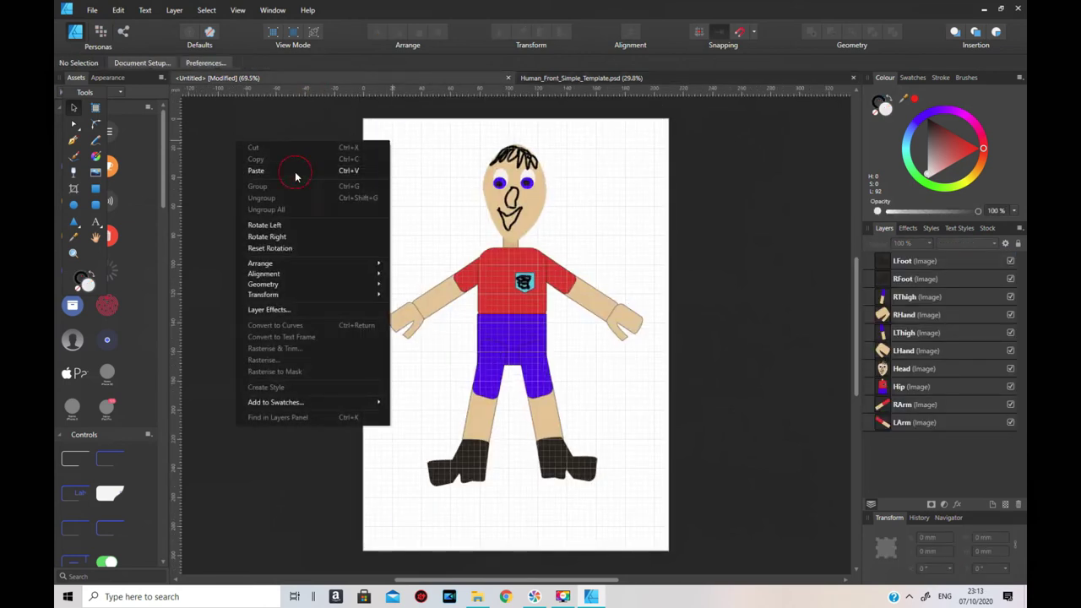
- Scale the pasted bone template down to about 142 × 276 mm and centre it over the character
{"action": "left_click_drag", "start_coordinate": [366, 147], "coordinate": [690, 473]}
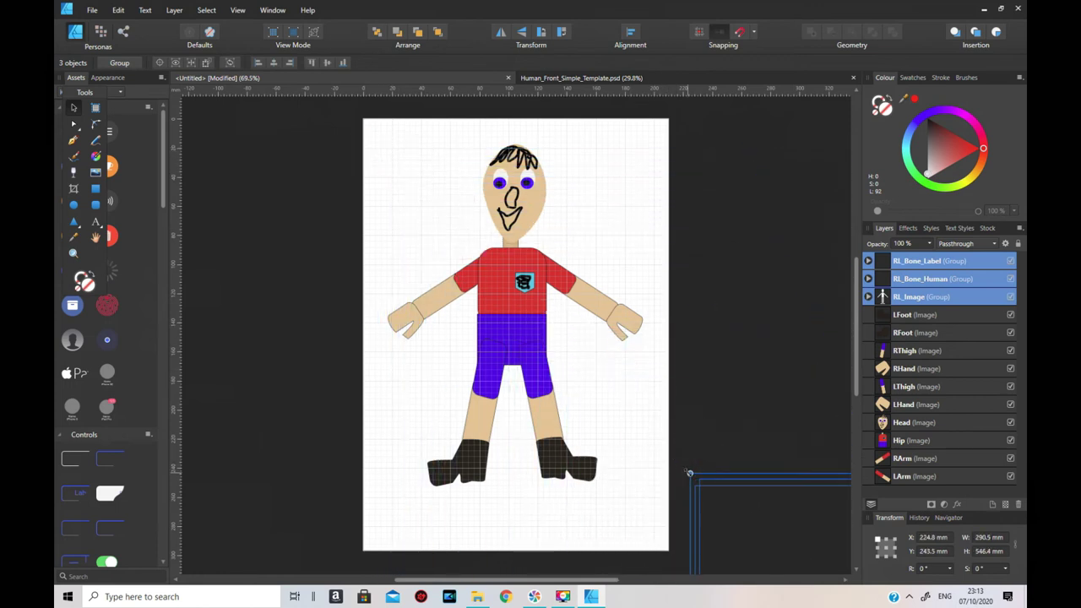
{"action": "left_click_drag", "start_coordinate": [754, 534], "coordinate": [557, 423]}
{"action": "left_click_drag", "start_coordinate": [592, 482], "coordinate": [429, 192]}
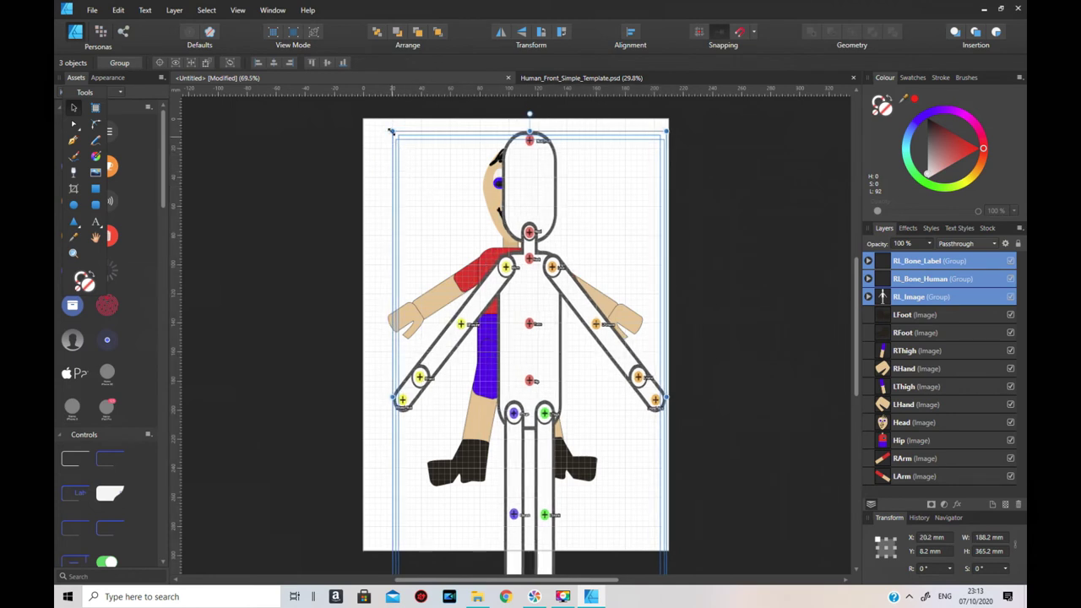
{"action": "left_click_drag", "start_coordinate": [392, 131], "coordinate": [458, 262]}
{"action": "left_click_drag", "start_coordinate": [498, 340], "coordinate": [450, 223]}
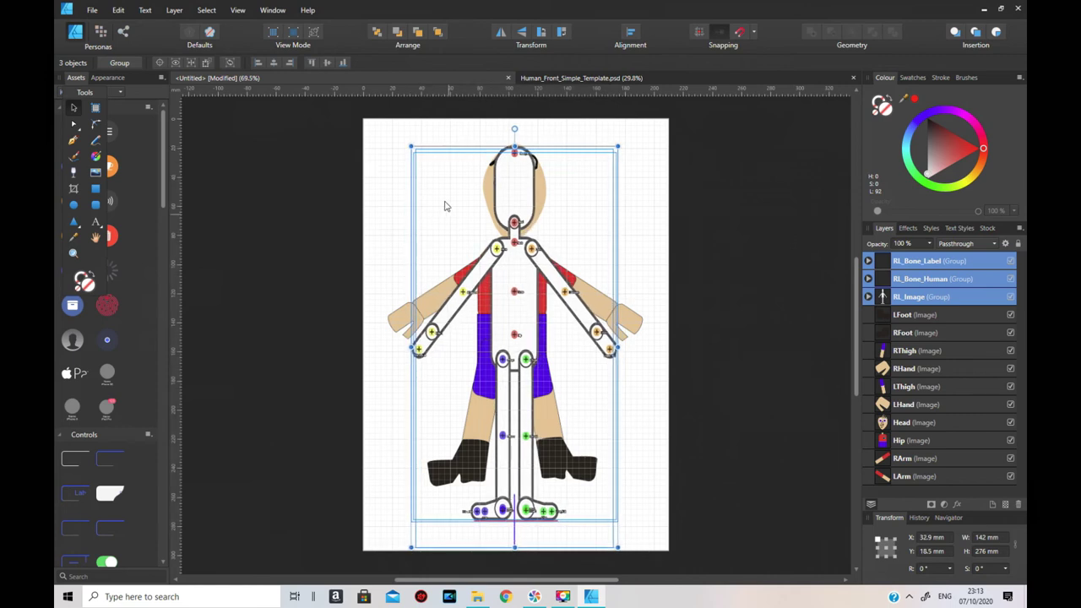
- Refine the bone template's fit over the character's head, hands and feet, at about 167 × 257 mm
{"action": "mouse_move", "coordinate": [413, 146]}
{"action": "left_mouse_down"}
{"action": "mouse_move", "coordinate": [422, 157]}
{"action": "mouse_move", "coordinate": [397, 142]}
{"action": "left_mouse_up"}
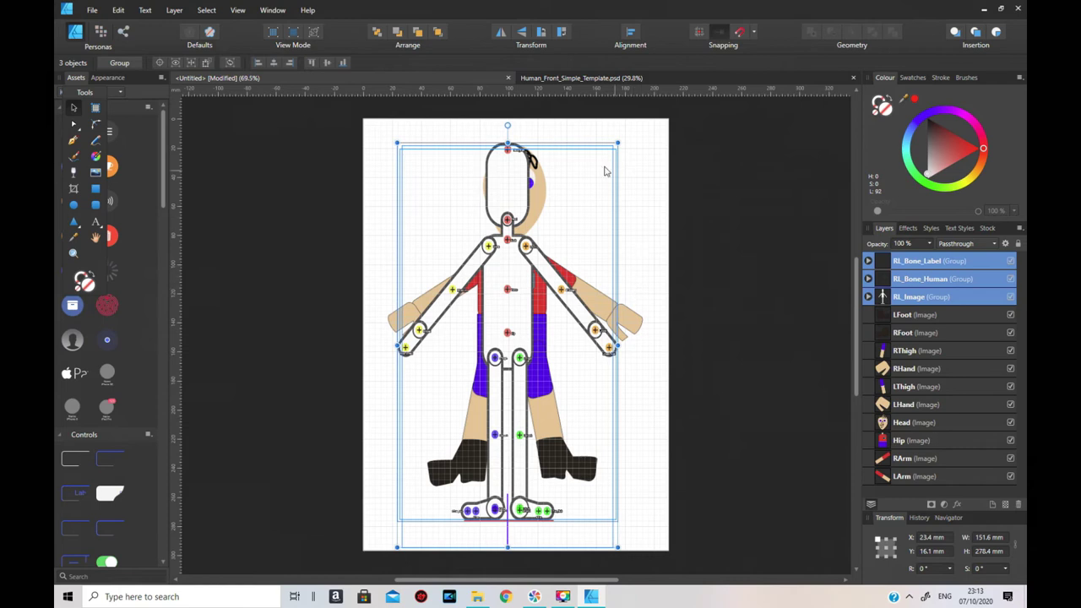
{"action": "left_click_drag", "start_coordinate": [622, 142], "coordinate": [637, 130]}
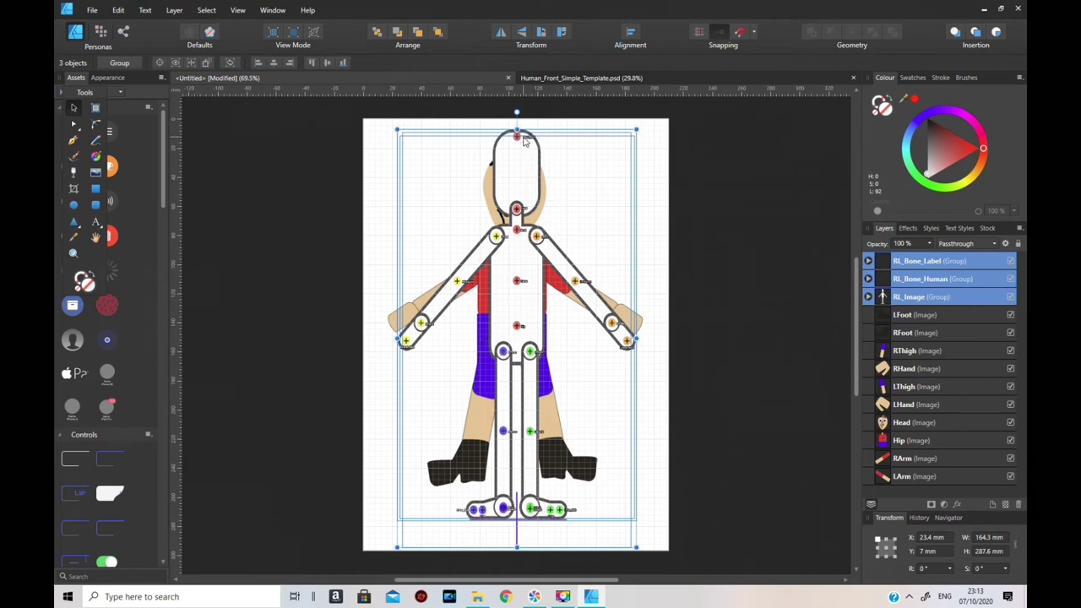
{"action": "left_click_drag", "start_coordinate": [517, 129], "coordinate": [517, 168]}
{"action": "left_click_drag", "start_coordinate": [522, 246], "coordinate": [505, 211]}
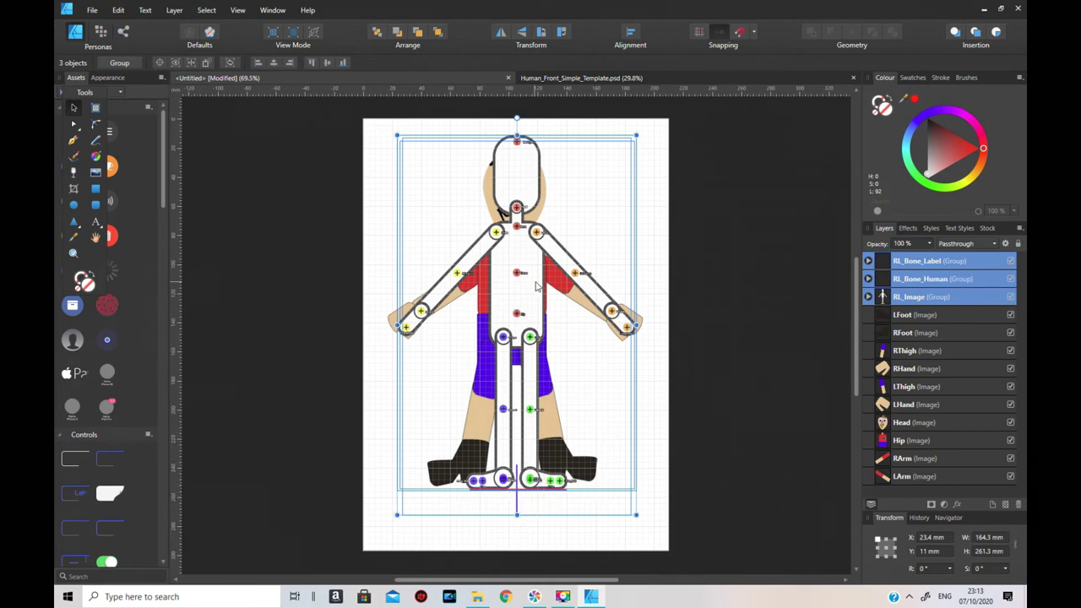
{"action": "left_click_drag", "start_coordinate": [512, 173], "coordinate": [513, 179]}
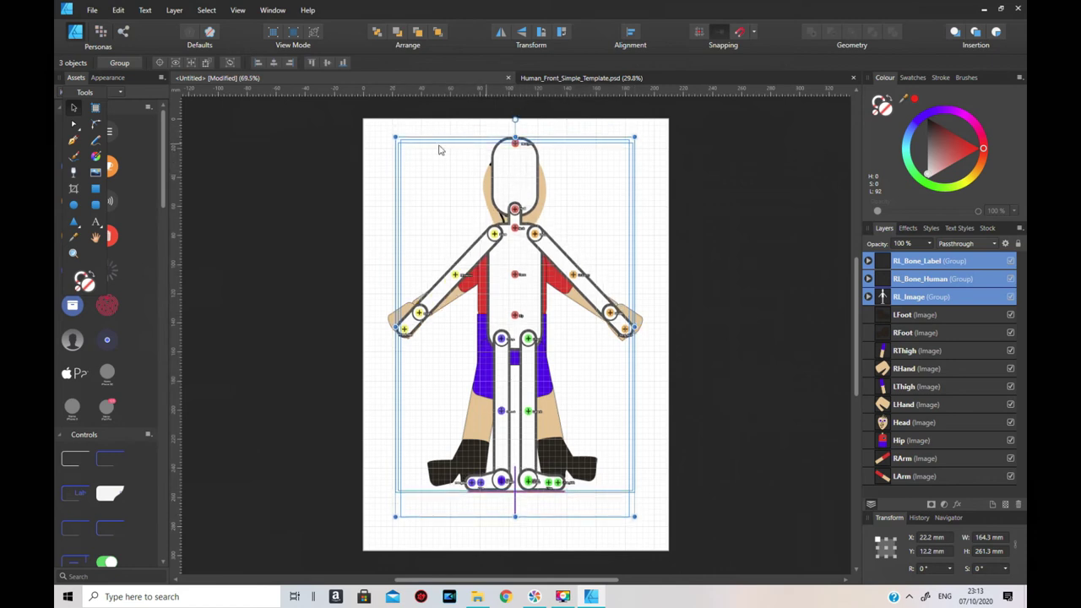
{"action": "left_click_drag", "start_coordinate": [396, 137], "coordinate": [392, 144]}
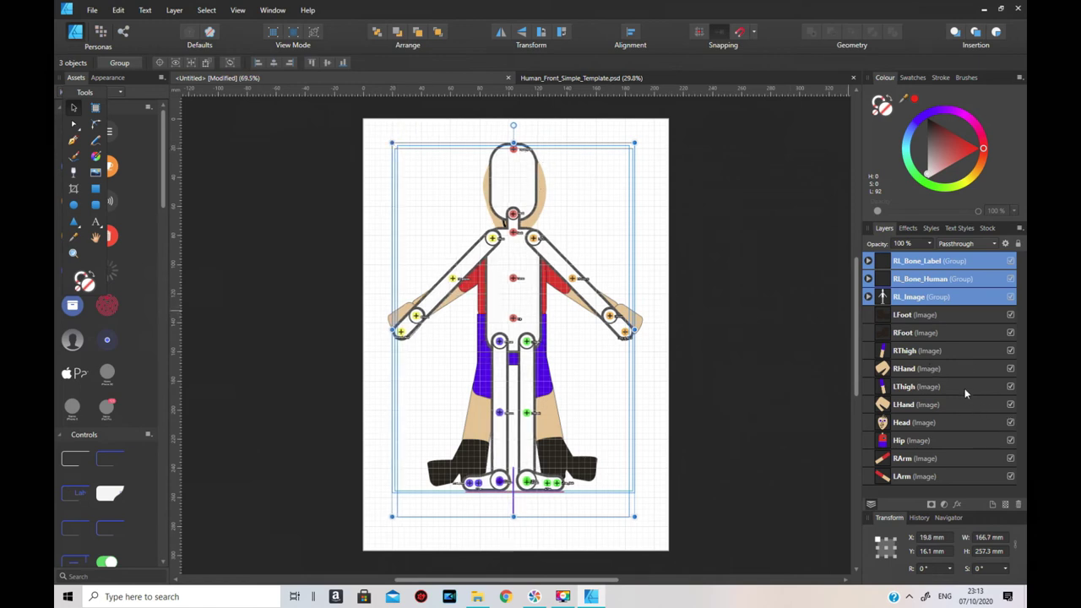
- Expand the RL_Image group and move the LFoot, RFoot, RThigh and LThigh images into their matching subgroups
{"action": "left_click", "coordinate": [869, 298]}
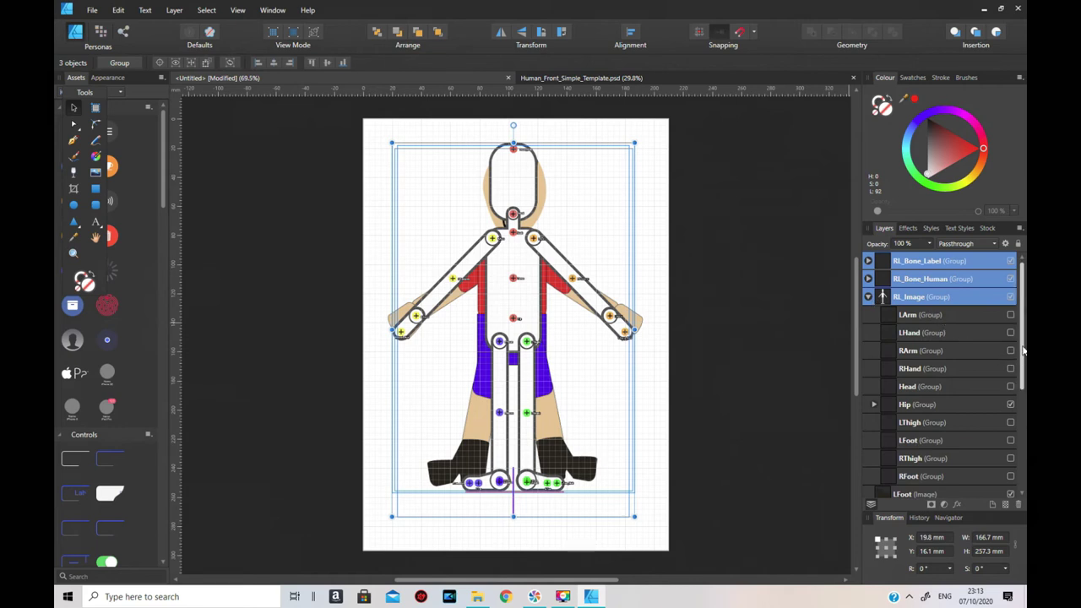
{"action": "mouse_move", "coordinate": [1022, 338]}
{"action": "left_mouse_down"}
{"action": "mouse_move", "coordinate": [1020, 403]}
{"action": "mouse_move", "coordinate": [1021, 346]}
{"action": "left_mouse_up"}
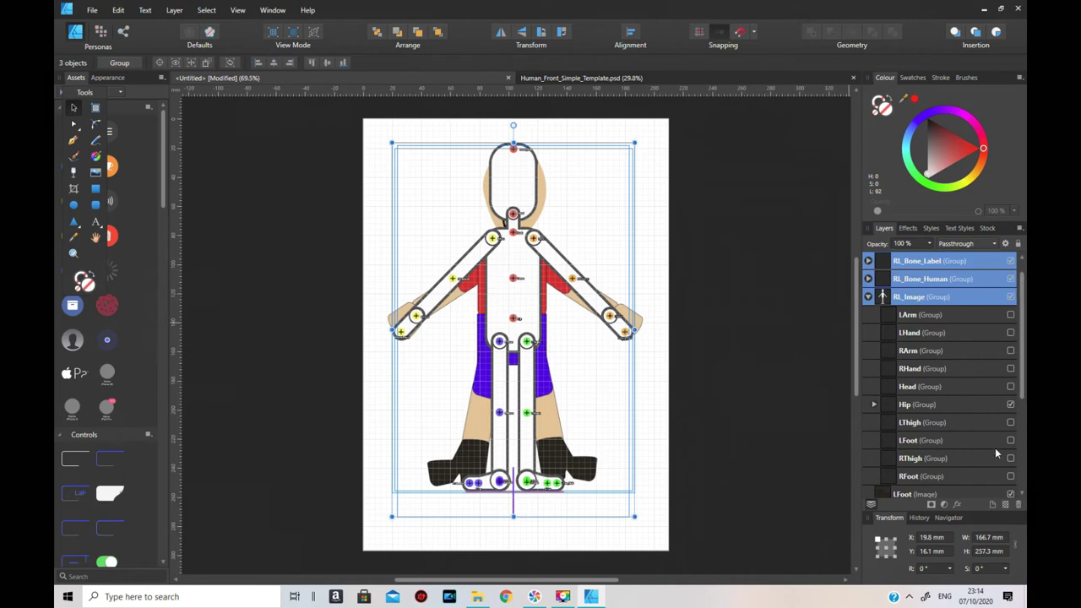
{"action": "left_click_drag", "start_coordinate": [1022, 402], "coordinate": [1020, 432]}
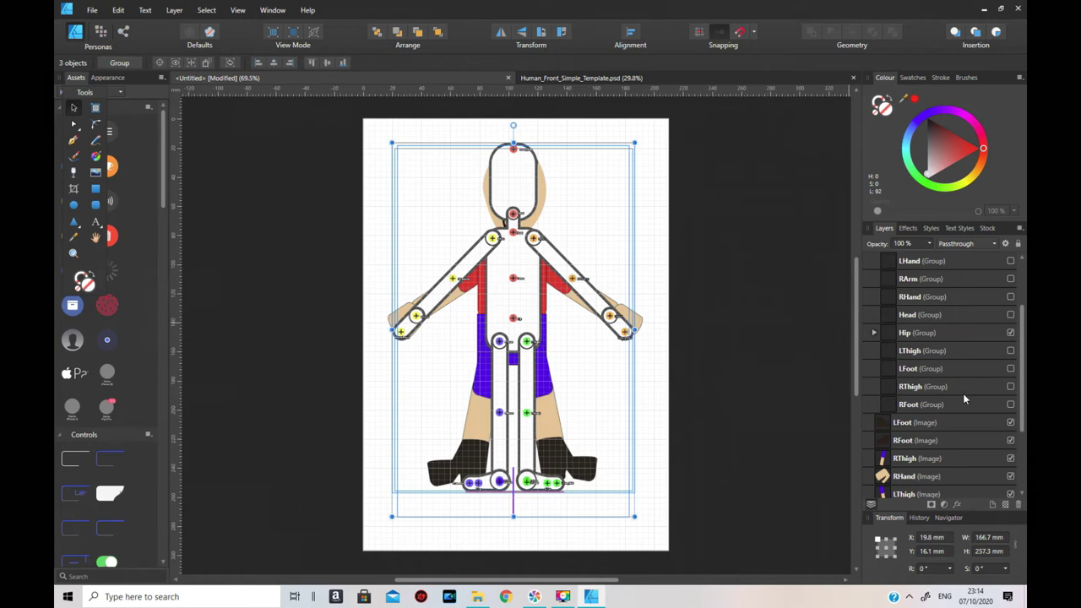
{"action": "left_click_drag", "start_coordinate": [916, 428], "coordinate": [955, 371]}
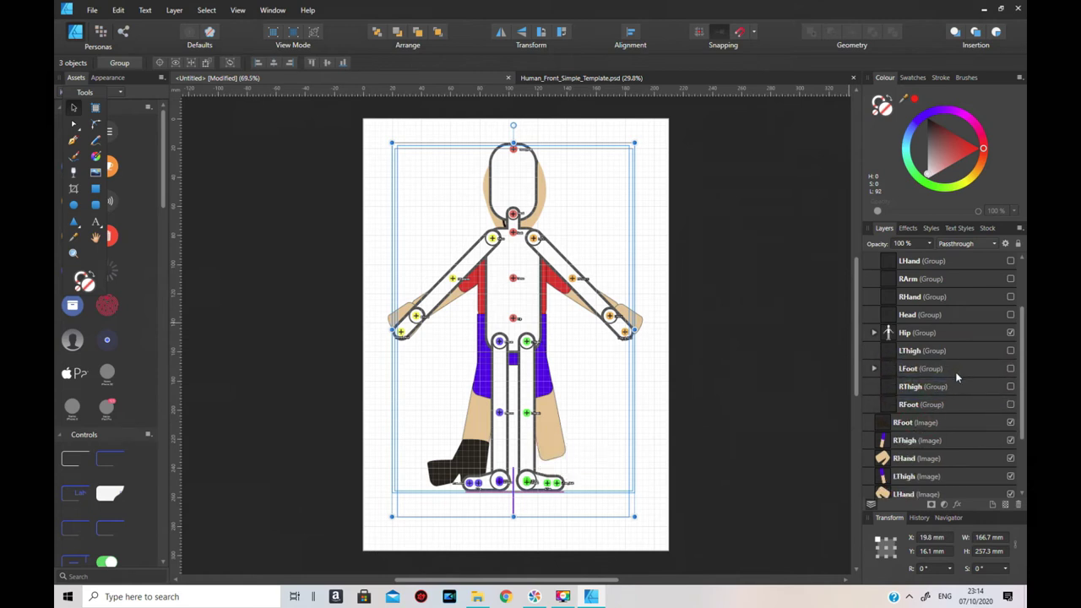
{"action": "left_click_drag", "start_coordinate": [924, 425], "coordinate": [963, 389]}
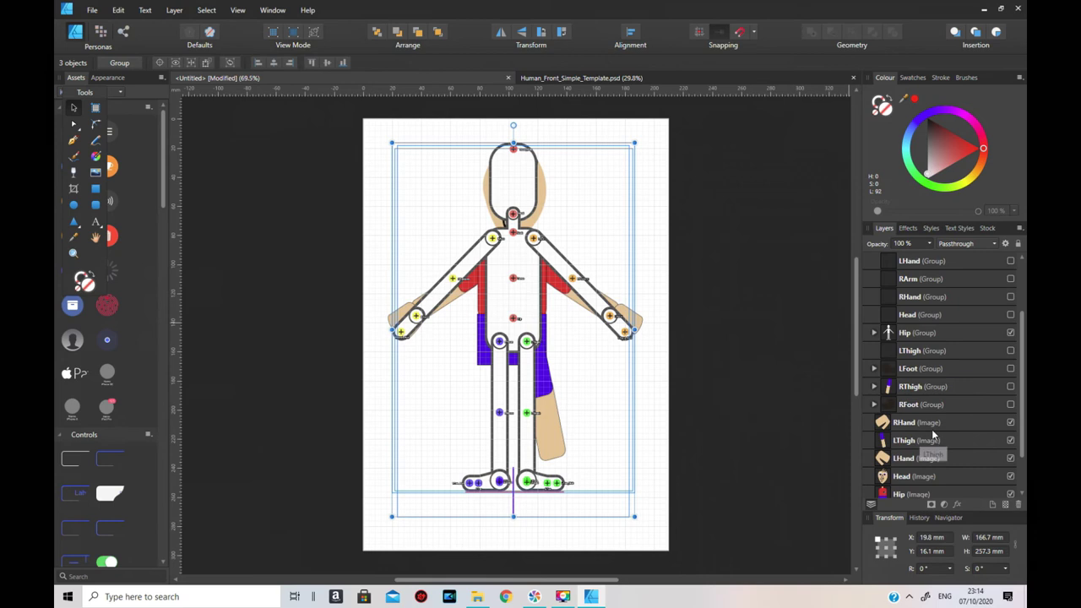
{"action": "left_click_drag", "start_coordinate": [934, 448], "coordinate": [958, 351]}
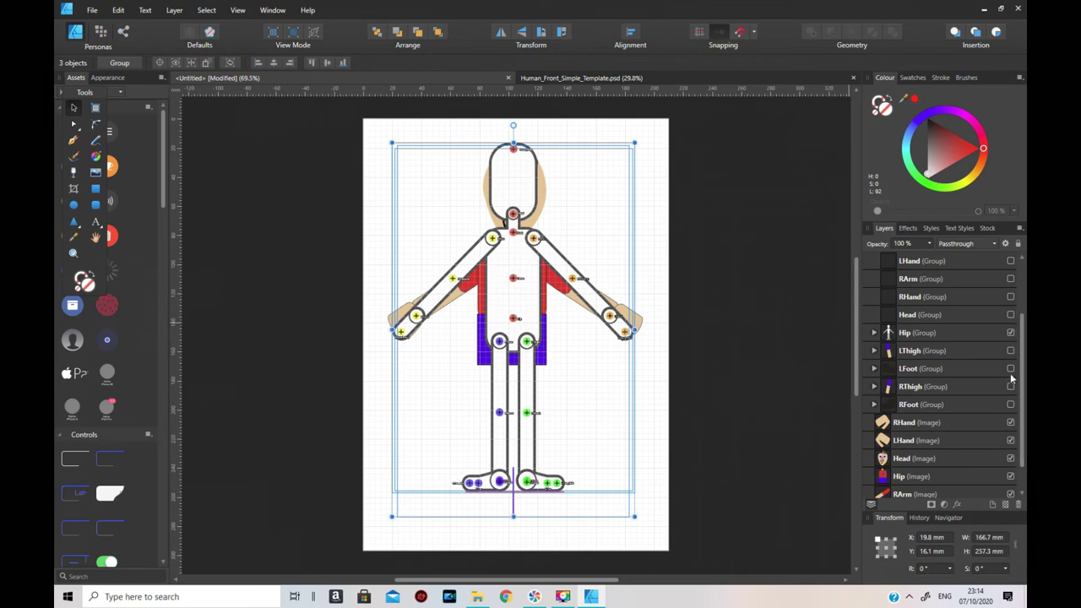
- Move the Head, Hip, RArm, RHand, LHand and LArm images into their matching RL_Image subgroups
{"action": "left_click_drag", "start_coordinate": [922, 457], "coordinate": [958, 322]}
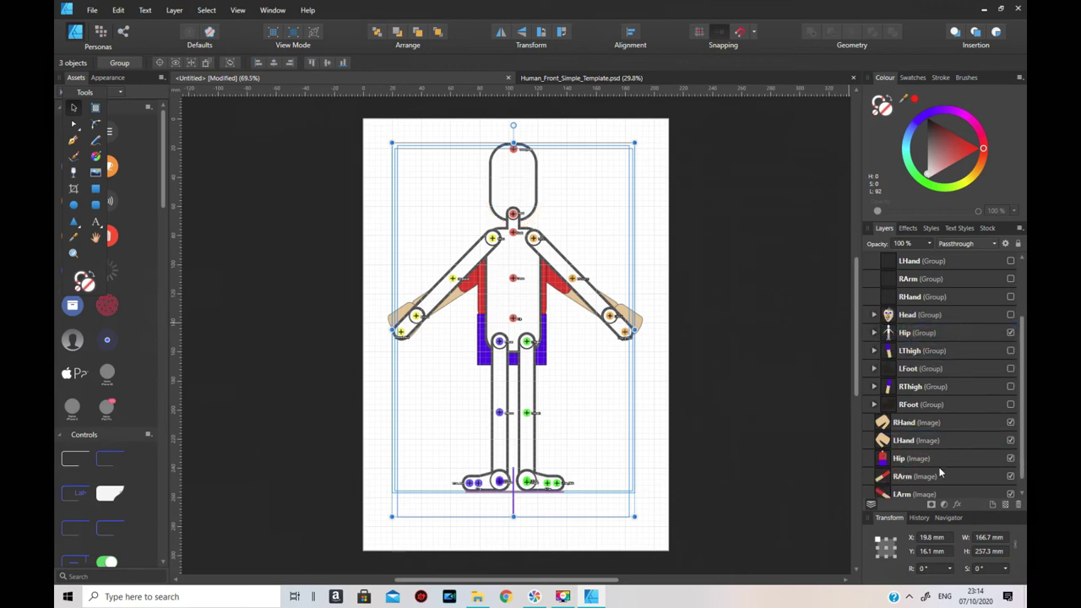
{"action": "left_click_drag", "start_coordinate": [929, 461], "coordinate": [956, 342]}
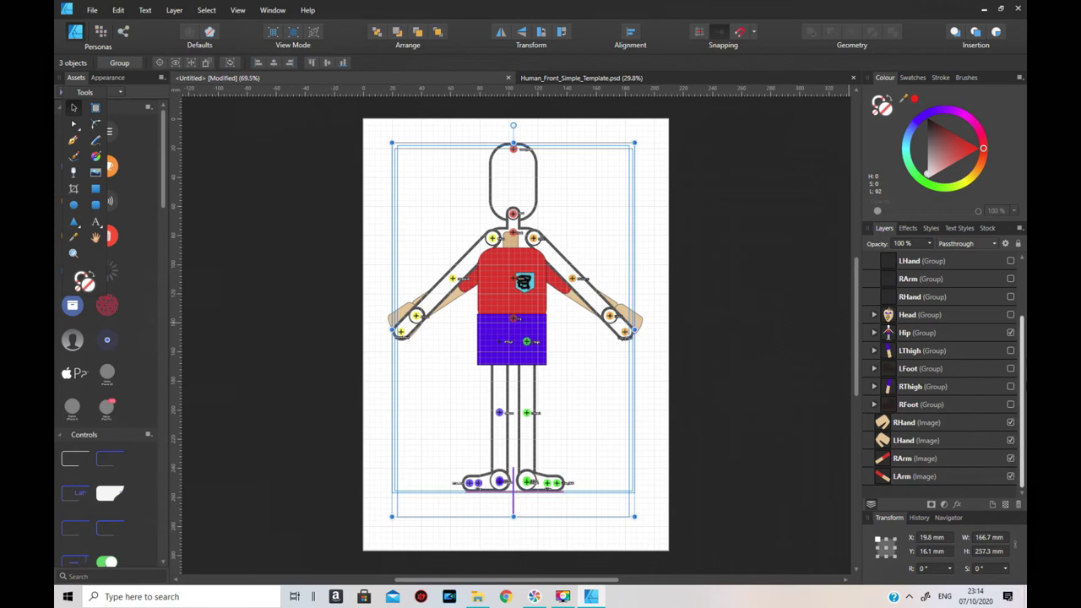
{"action": "left_click_drag", "start_coordinate": [928, 459], "coordinate": [950, 335]}
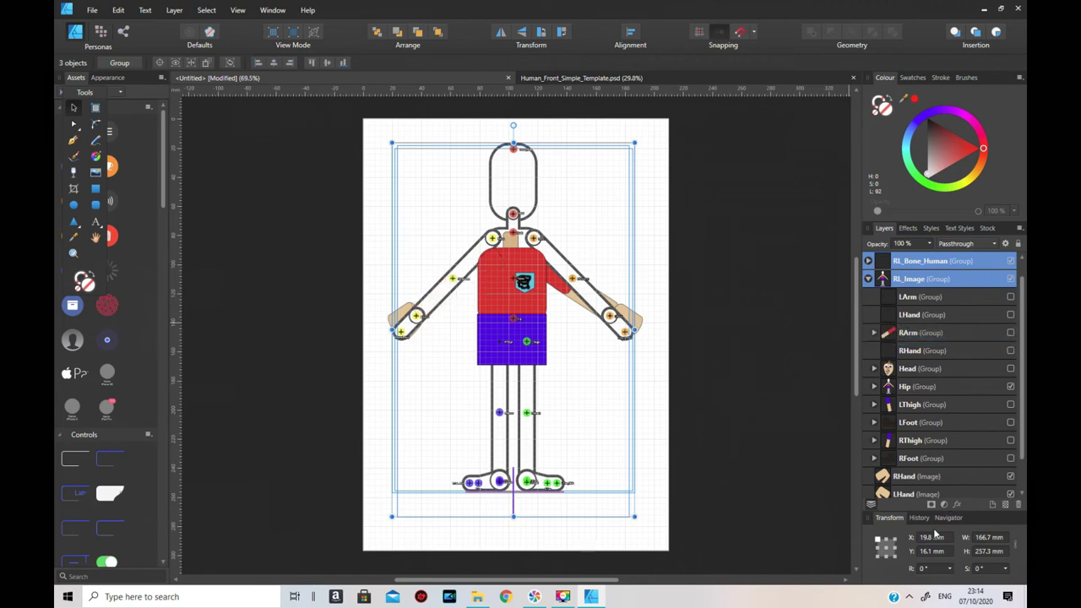
{"action": "left_click_drag", "start_coordinate": [904, 476], "coordinate": [978, 345]}
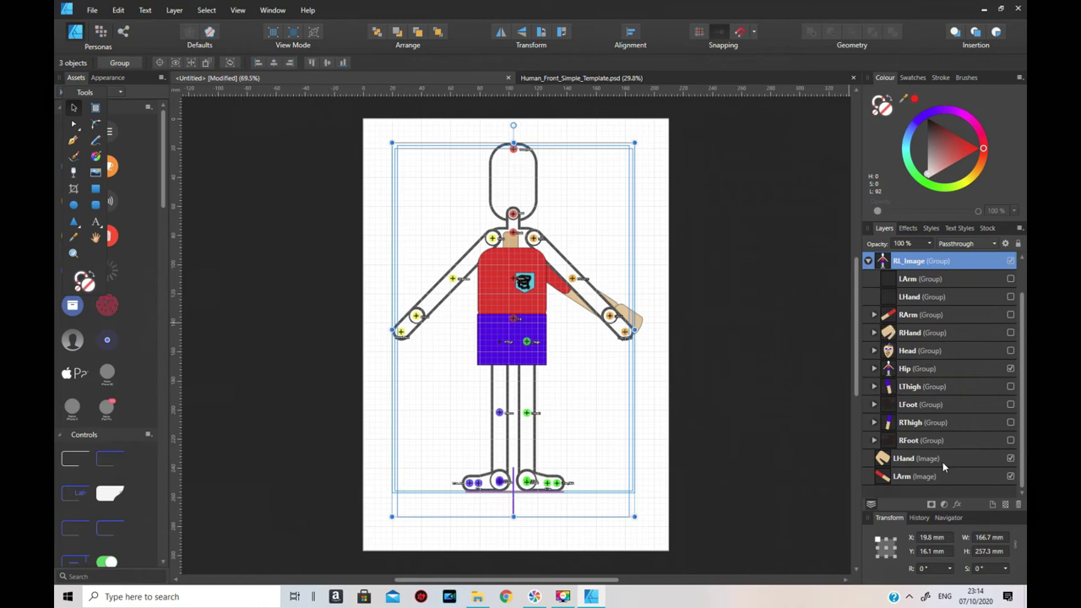
{"action": "left_click_drag", "start_coordinate": [945, 464], "coordinate": [969, 301]}
{"action": "left_click_drag", "start_coordinate": [942, 480], "coordinate": [964, 297]}
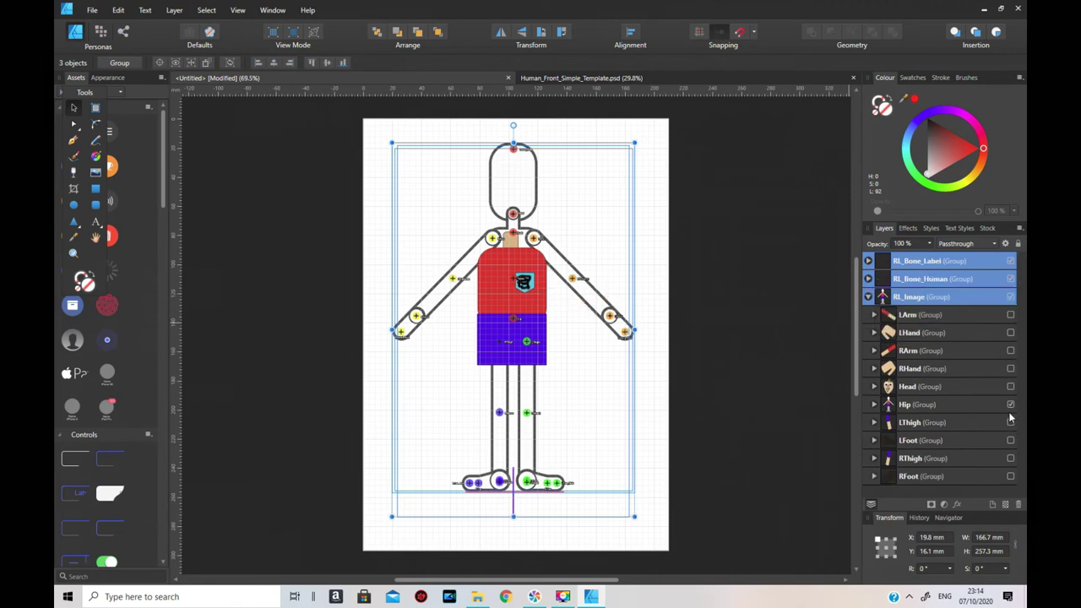
- Hide and delete the template's Hip pixel layer inside the Hip group, keeping the character's Hip image
{"action": "left_click", "coordinate": [874, 405]}
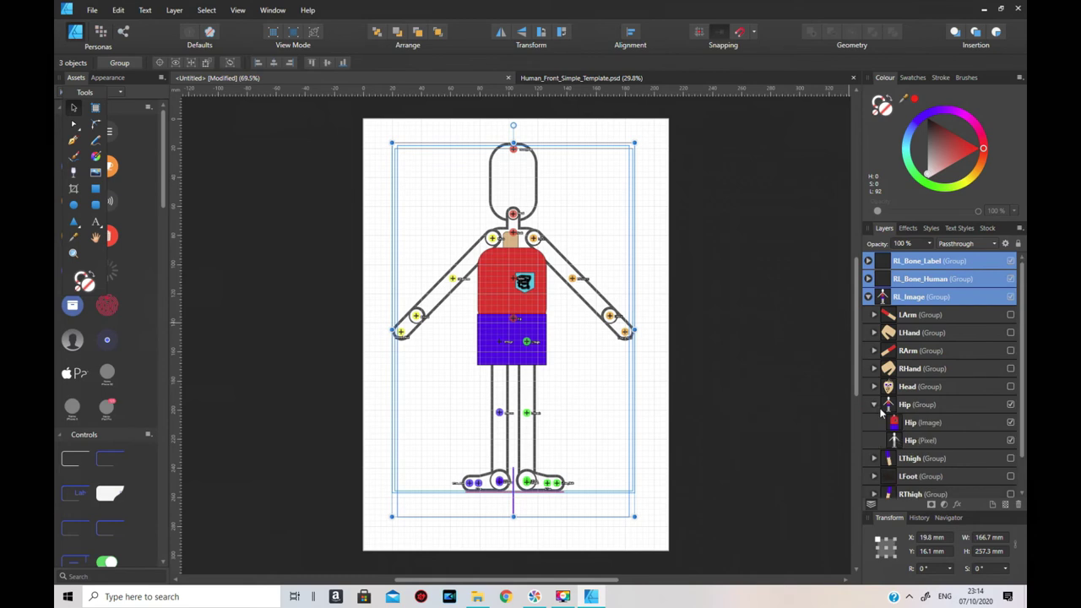
{"action": "left_click", "coordinate": [1010, 441]}
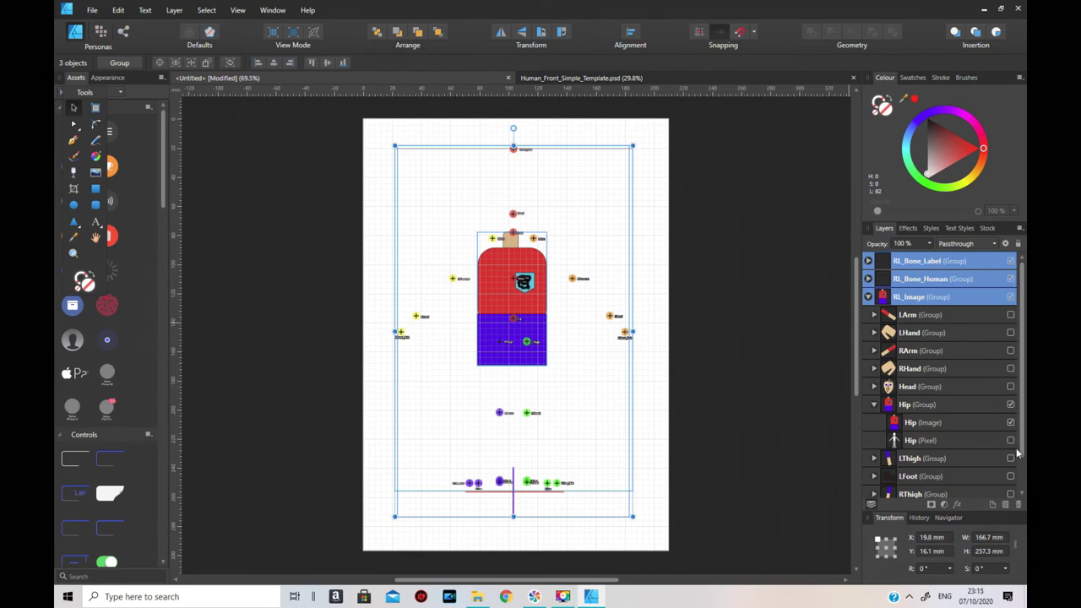
{"action": "left_click", "coordinate": [939, 441]}
{"action": "right_click", "coordinate": [946, 444]}
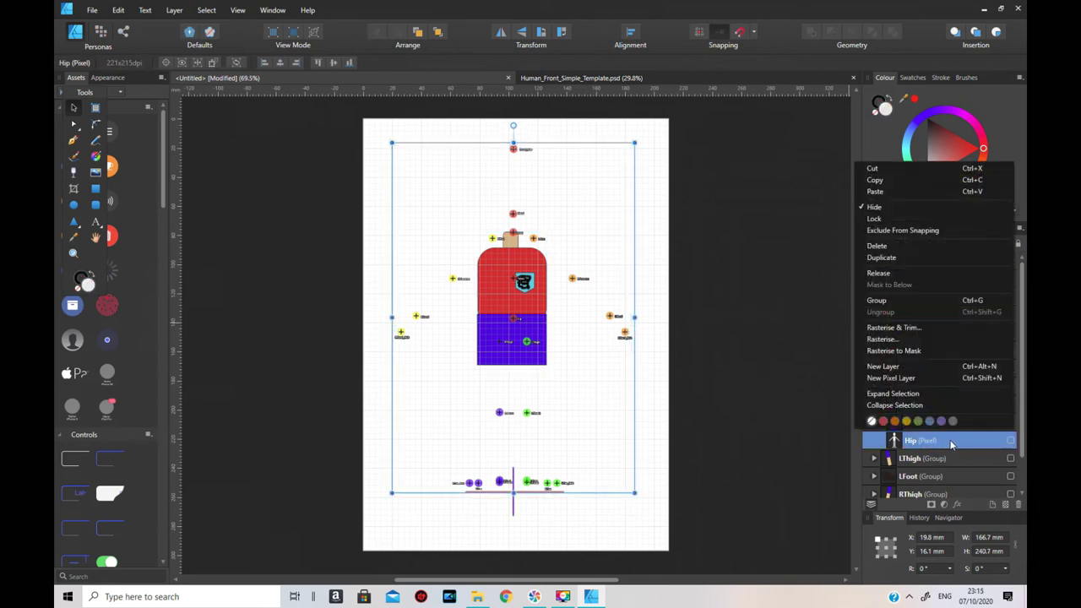
{"action": "left_click", "coordinate": [913, 246]}
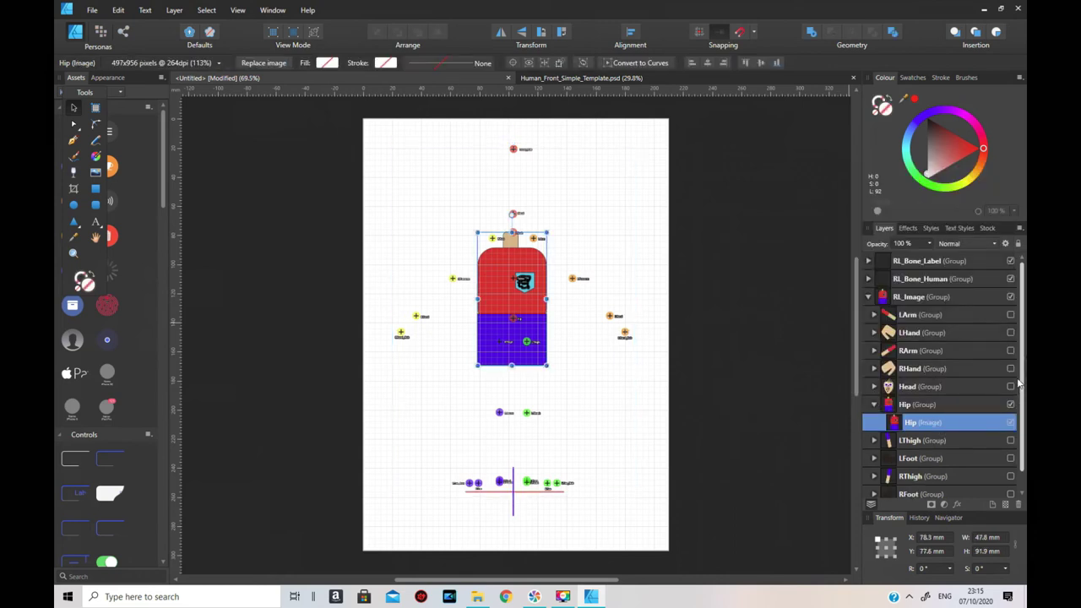
- Make the LArm, LHand, RArm, RHand, Head, LThigh, LFoot, RThigh and RFoot groups in RL_Image visible
{"action": "left_click", "coordinate": [1012, 314]}
{"action": "left_click", "coordinate": [1011, 333]}
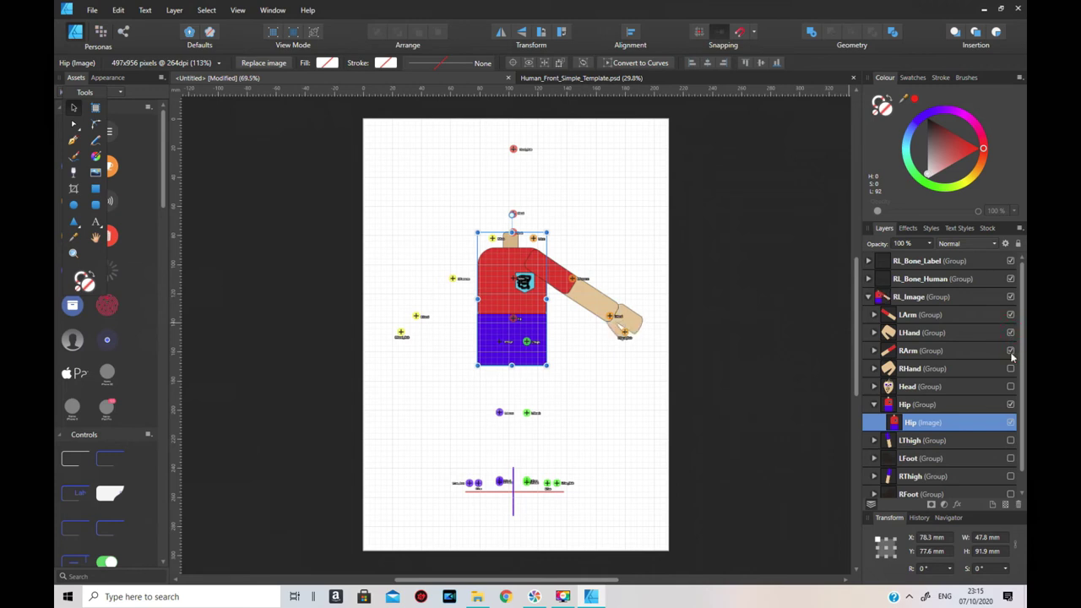
{"action": "left_click", "coordinate": [1012, 351]}
{"action": "left_click", "coordinate": [1011, 370]}
{"action": "left_click", "coordinate": [1011, 386]}
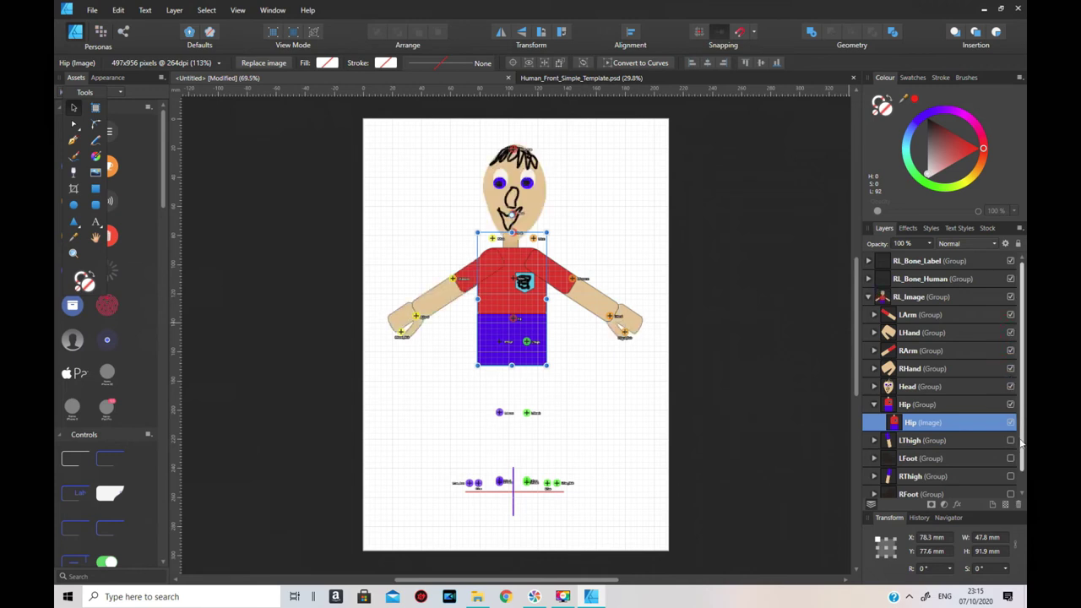
{"action": "left_click", "coordinate": [1011, 440]}
{"action": "left_click", "coordinate": [1012, 458]}
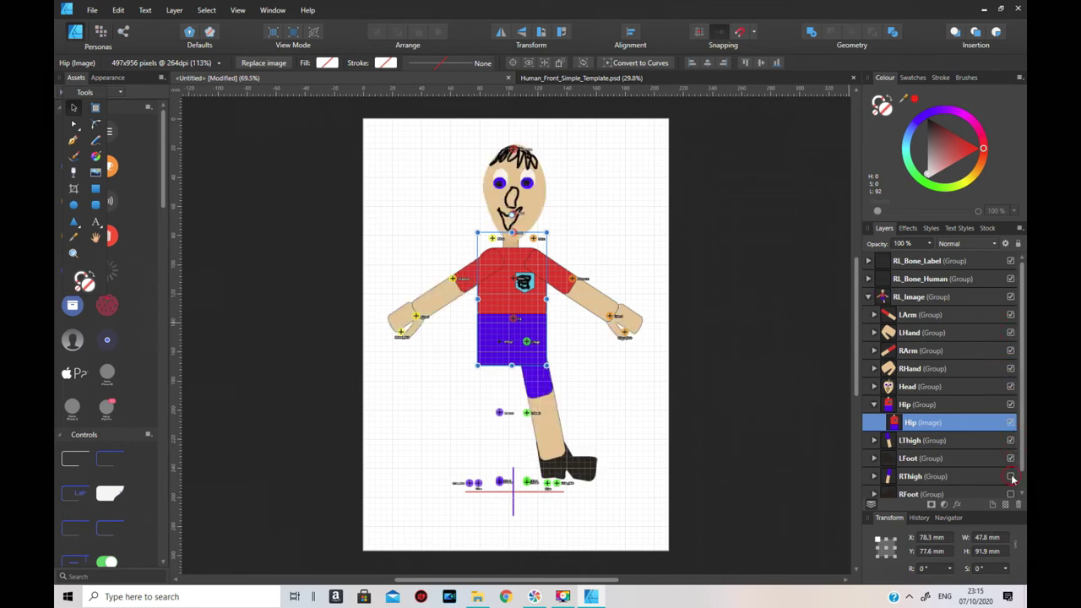
{"action": "left_click", "coordinate": [1011, 477]}
{"action": "scroll", "coordinate": [1018, 486], "scroll_direction": "down", "scroll_amount": 1}
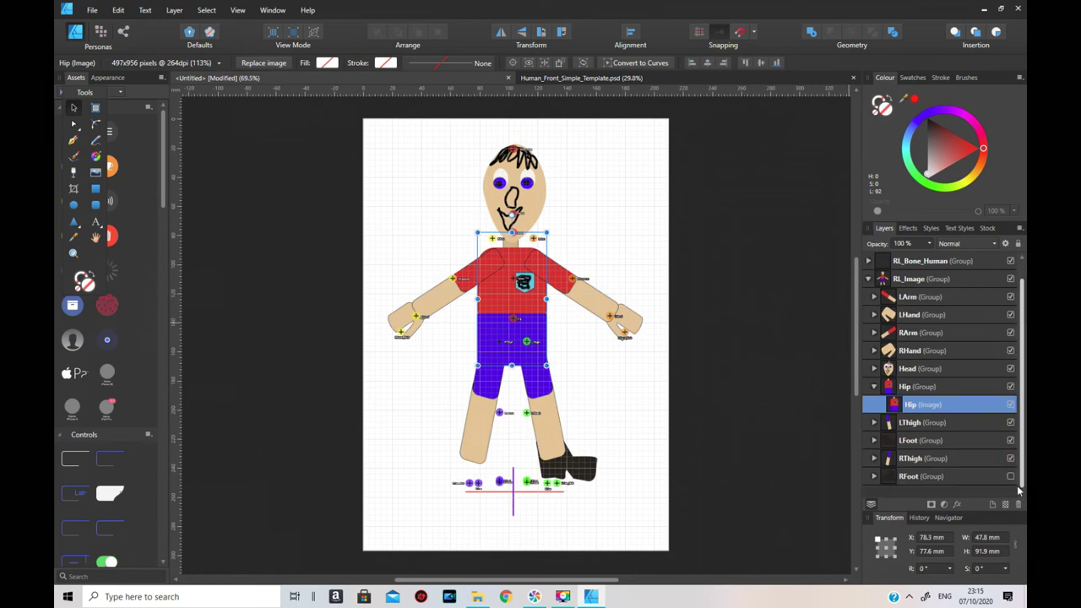
{"action": "left_click", "coordinate": [1012, 476]}
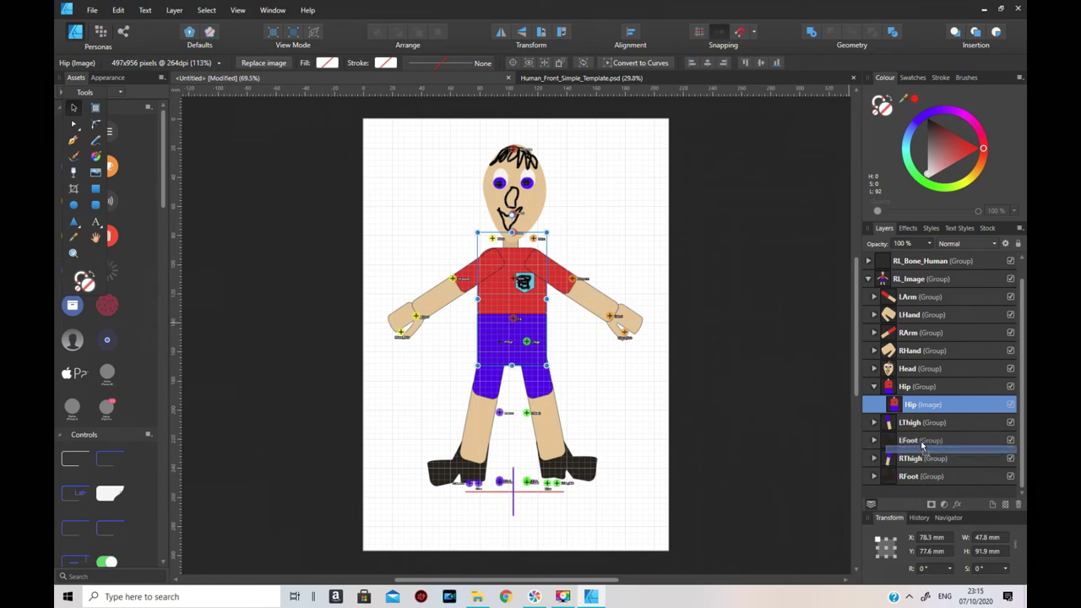
- Reorder the leg groups in RL_Image so RFoot sits above RThigh and LFoot sits above LThigh
{"action": "scroll", "coordinate": [943, 459], "scroll_direction": "up", "scroll_amount": 1}
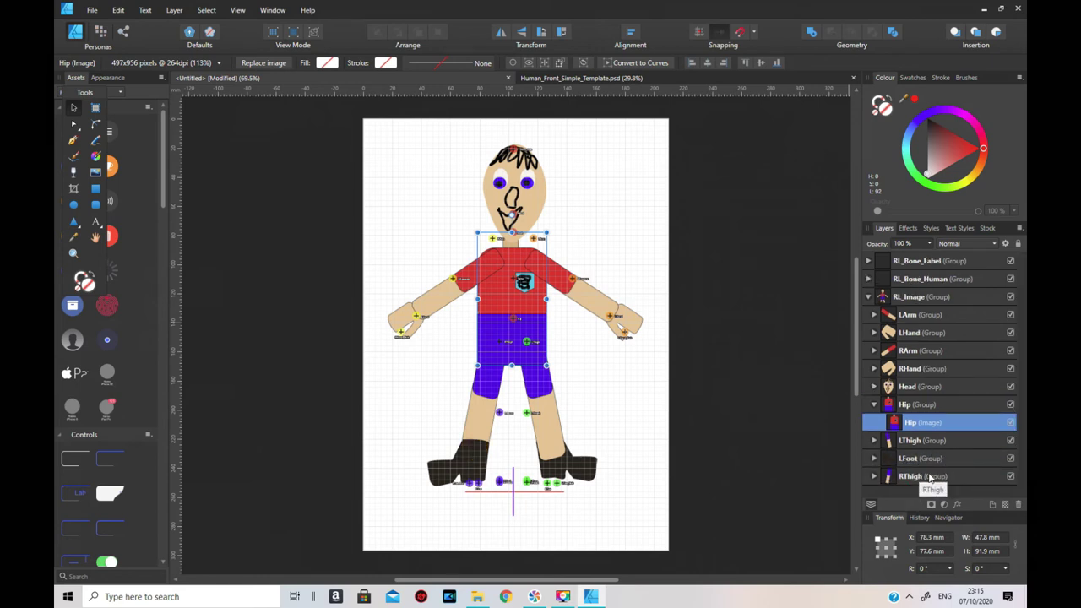
{"action": "left_click", "coordinate": [875, 460]}
{"action": "left_click_drag", "start_coordinate": [949, 480], "coordinate": [947, 479]}
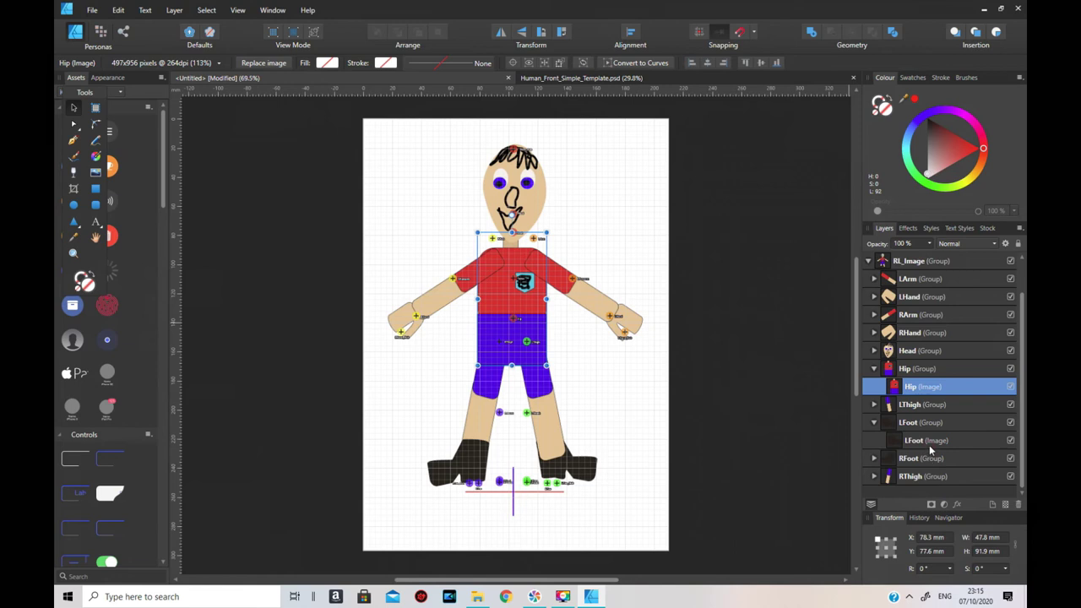
{"action": "left_click", "coordinate": [875, 425]}
{"action": "left_click_drag", "start_coordinate": [950, 410], "coordinate": [952, 420]}
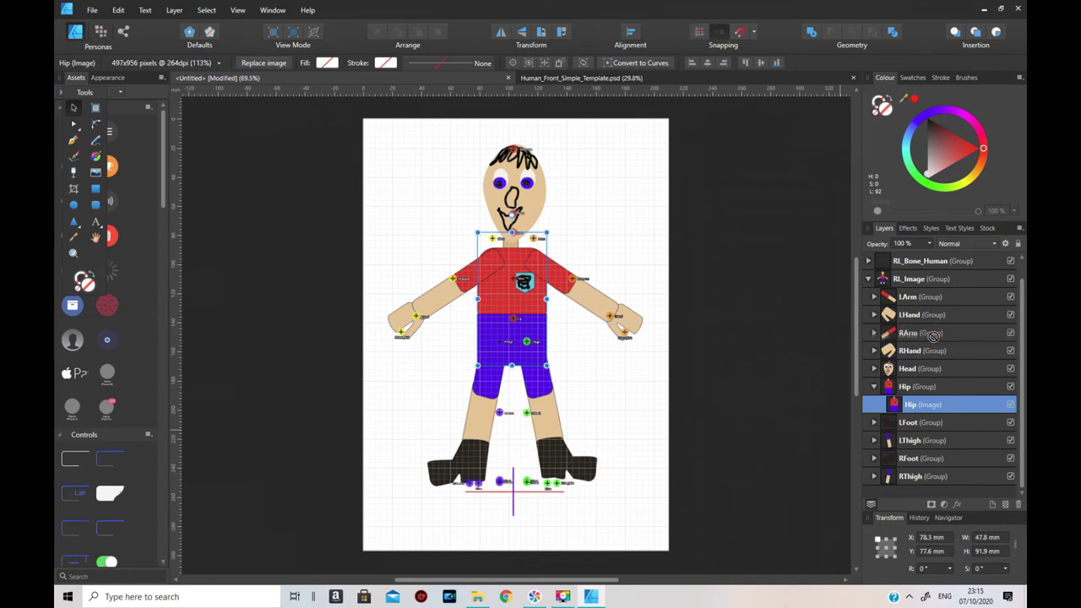
- Move the RArm, LArm, LHand and RHand groups below the Hip group in RL_Image, with the hands above the arms
{"action": "left_click_drag", "start_coordinate": [936, 421], "coordinate": [982, 421]}
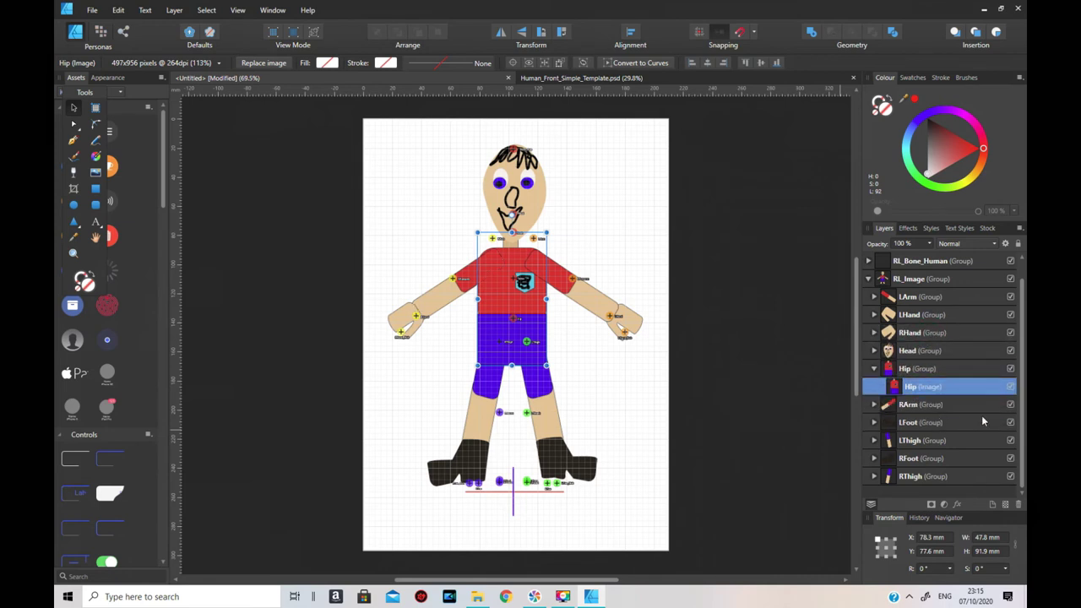
{"action": "left_click_drag", "start_coordinate": [947, 308], "coordinate": [949, 404]}
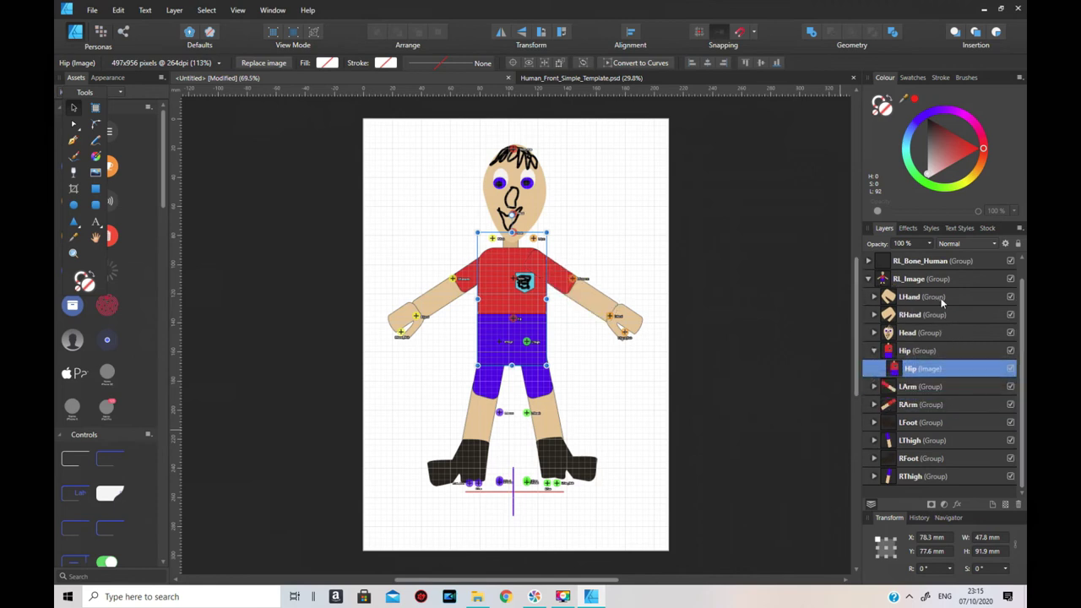
{"action": "mouse_move", "coordinate": [960, 370]}
{"action": "left_mouse_down"}
{"action": "mouse_move", "coordinate": [951, 387]}
{"action": "mouse_move", "coordinate": [956, 369]}
{"action": "left_mouse_up"}
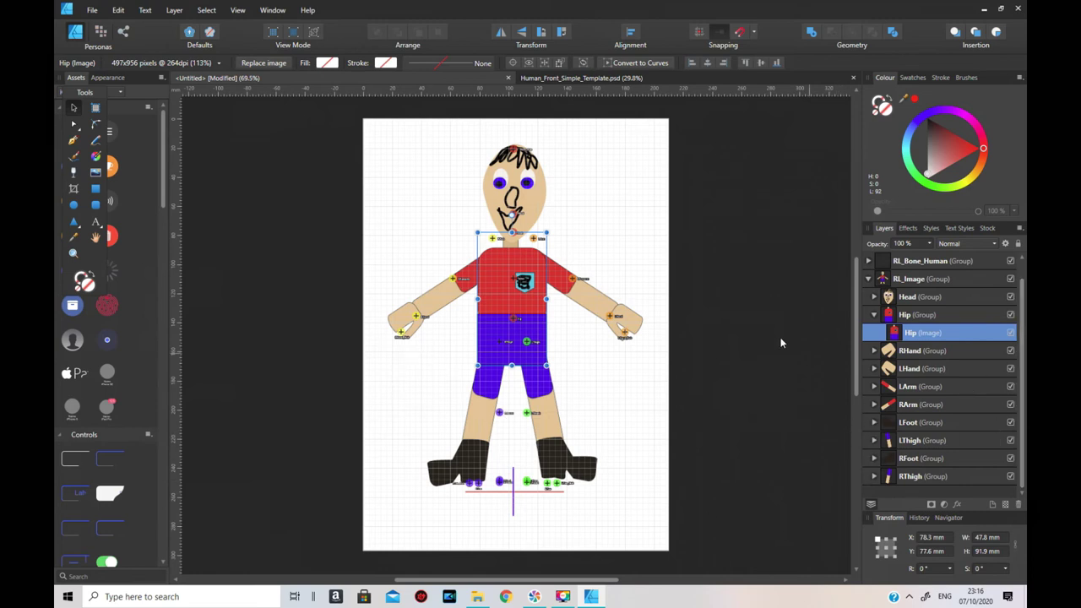
- Collapse RL_Image, expand the LArm group of RL_Bone_Human, and move the LHand_Nub marker to the fingertips at about X 185.8, Y 141.3 mm
{"action": "left_click", "coordinate": [869, 280]}
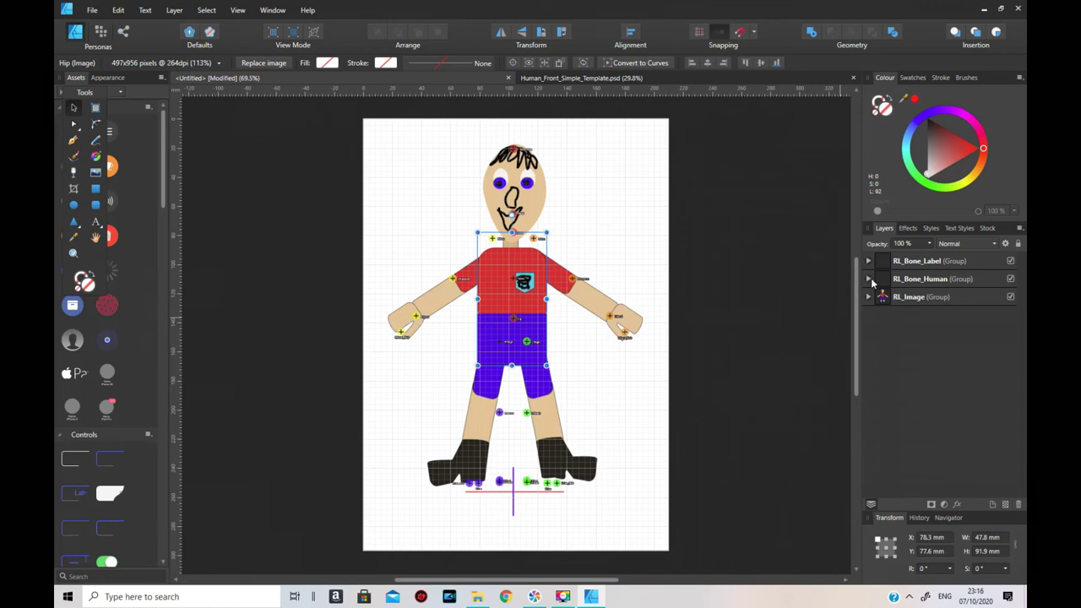
{"action": "left_click", "coordinate": [868, 279]}
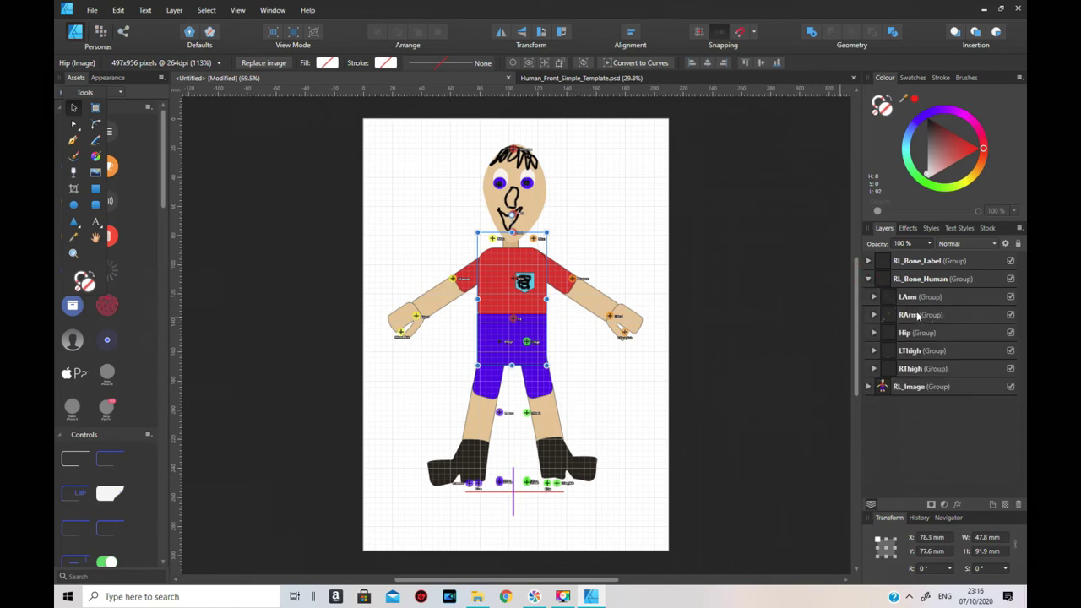
{"action": "left_click", "coordinate": [875, 298]}
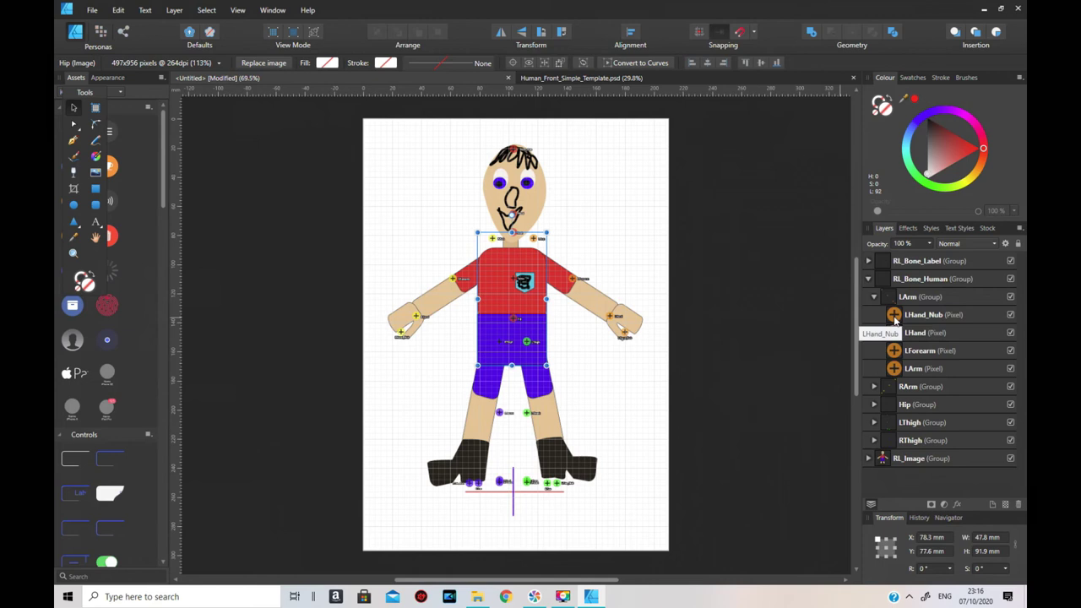
{"action": "left_click", "coordinate": [895, 318]}
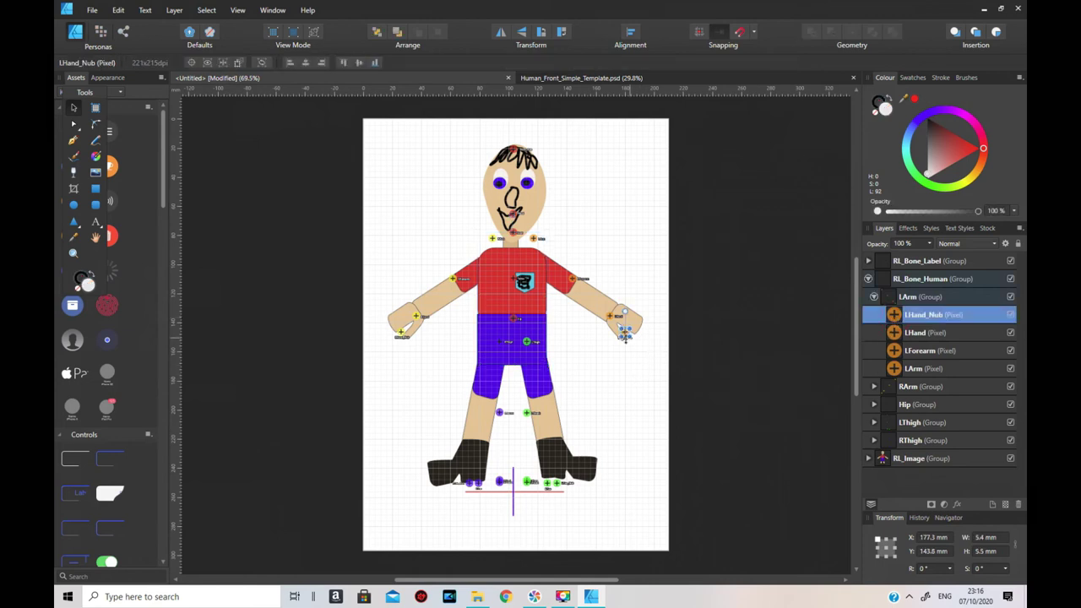
{"action": "left_click", "coordinate": [237, 11]}
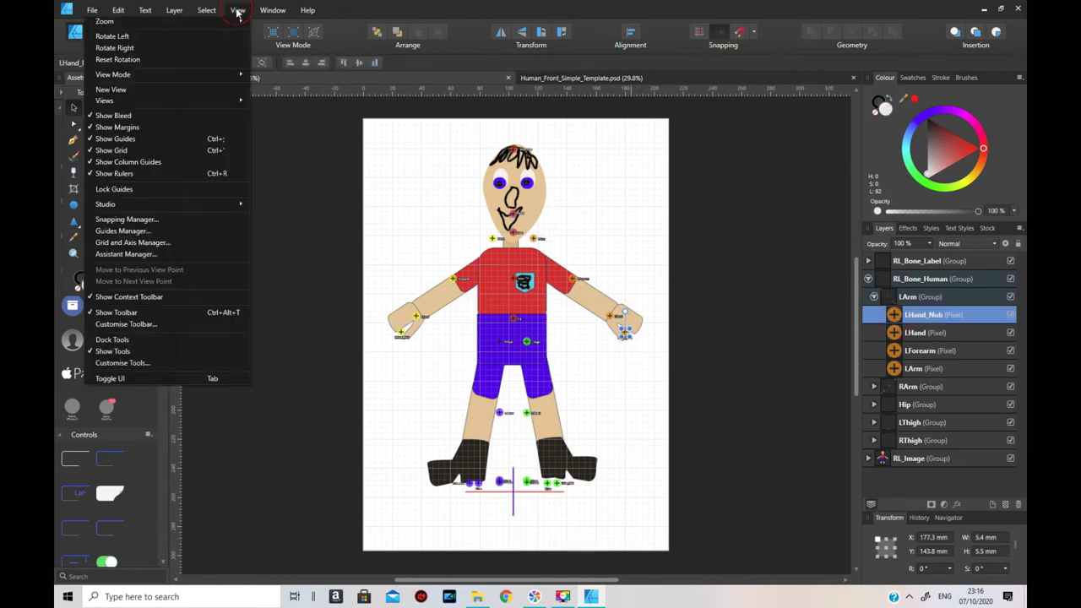
{"action": "mouse_move", "coordinate": [230, 21]}
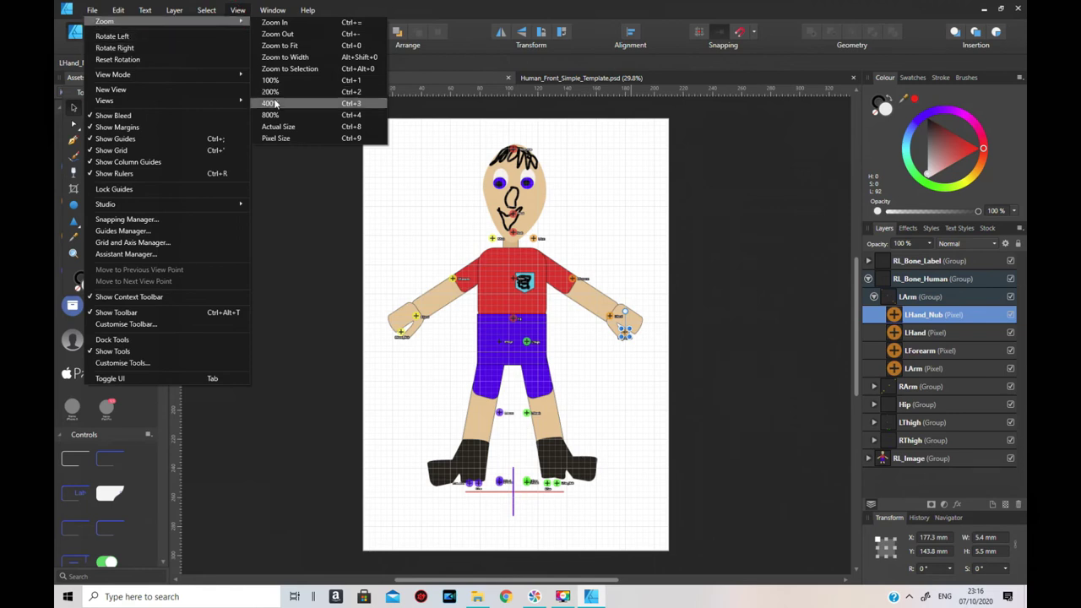
{"action": "left_click", "coordinate": [279, 92]}
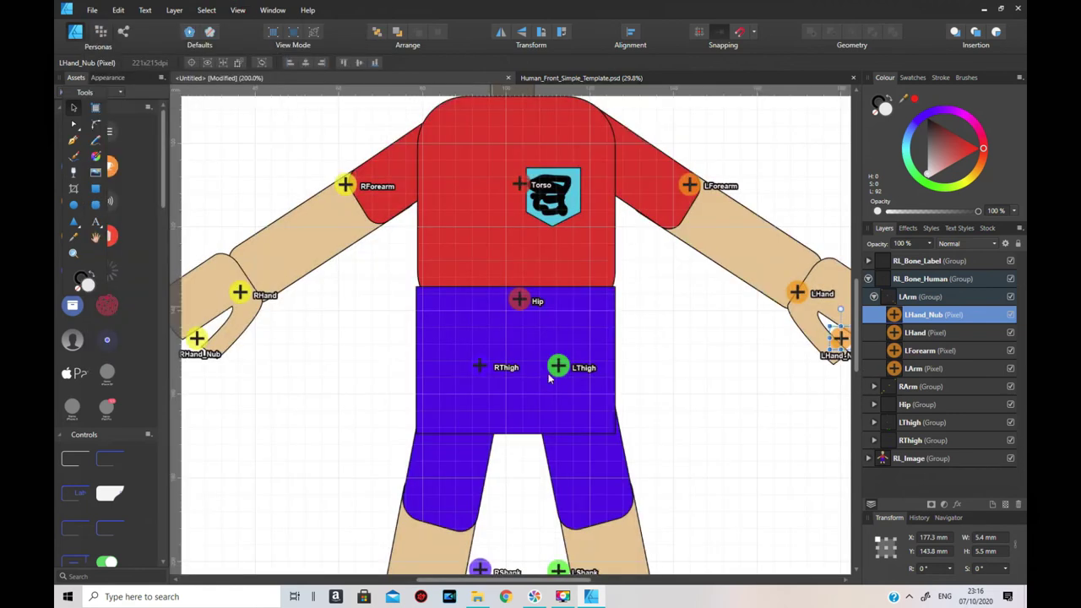
{"action": "left_click_drag", "start_coordinate": [490, 580], "coordinate": [585, 580]}
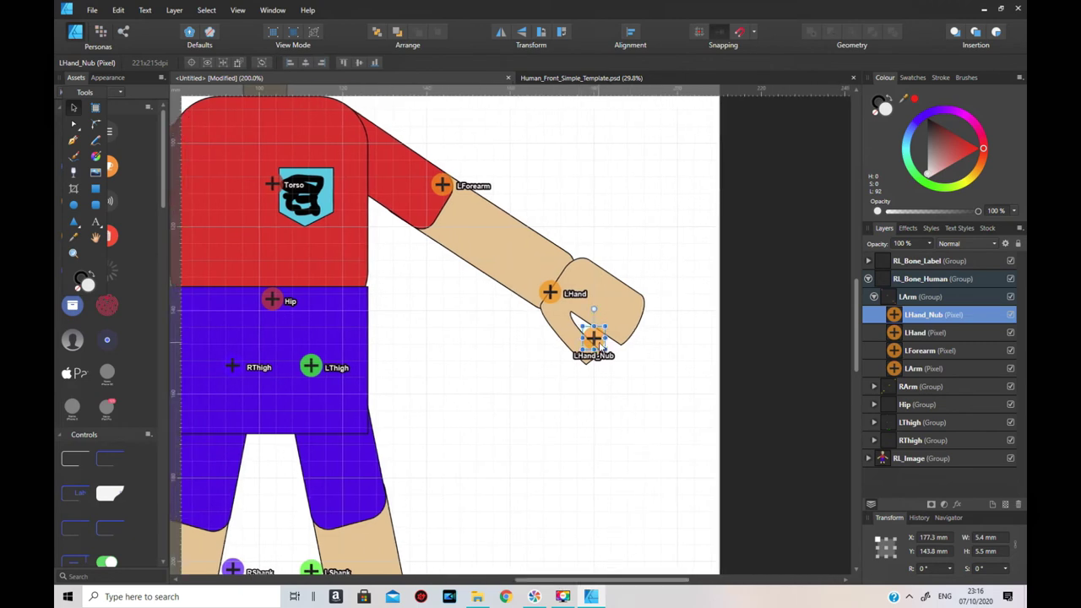
{"action": "left_click_drag", "start_coordinate": [600, 345], "coordinate": [633, 332]}
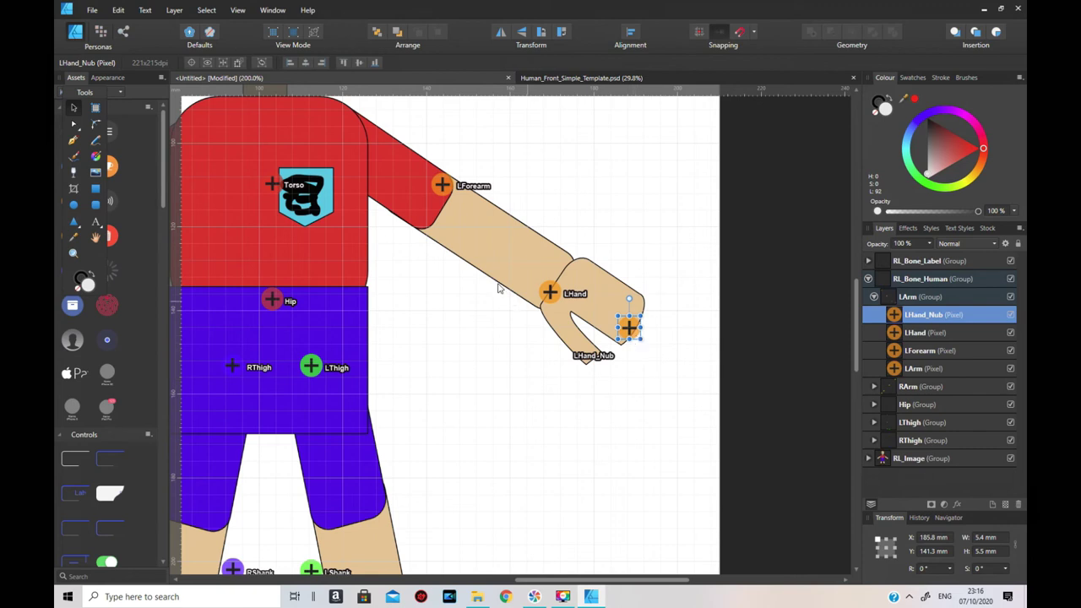
- Move the LHand marker onto the wrist at about X 168.5, Y 130.2 mm and LForearm onto the elbow at about X 141.1, Y 113.5 mm
{"action": "left_click", "coordinate": [549, 293]}
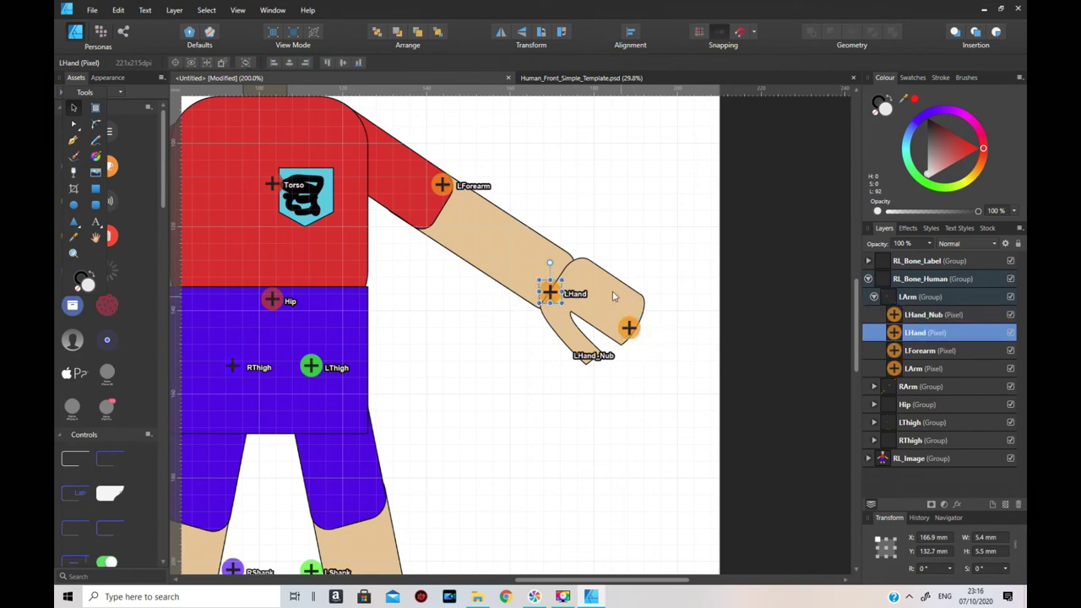
{"action": "mouse_move", "coordinate": [549, 303]}
{"action": "left_mouse_down"}
{"action": "mouse_move", "coordinate": [569, 296]}
{"action": "mouse_move", "coordinate": [558, 292]}
{"action": "left_mouse_up"}
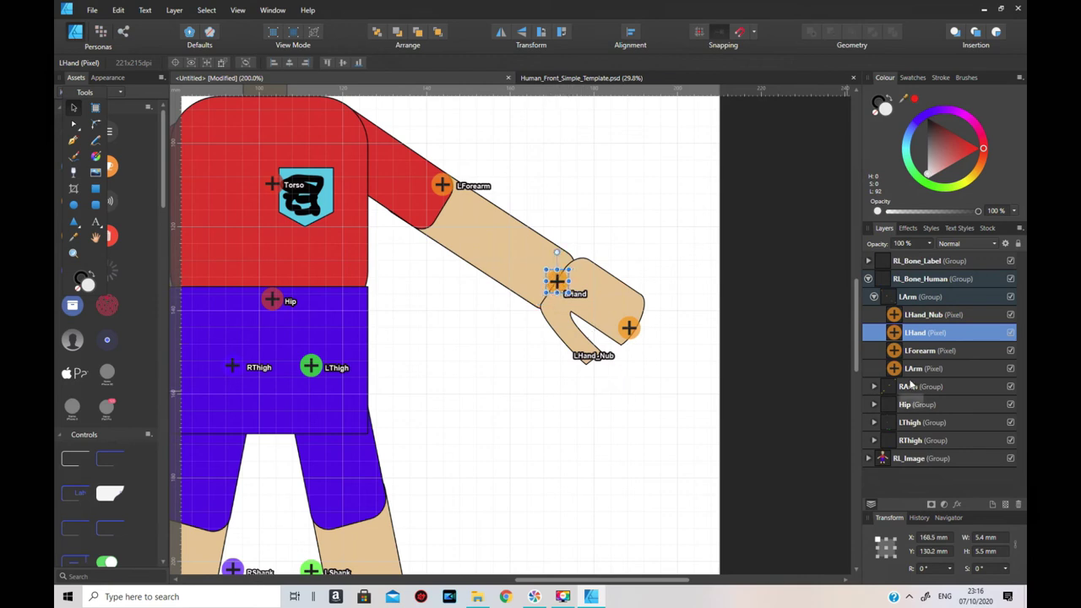
{"action": "left_click", "coordinate": [901, 353]}
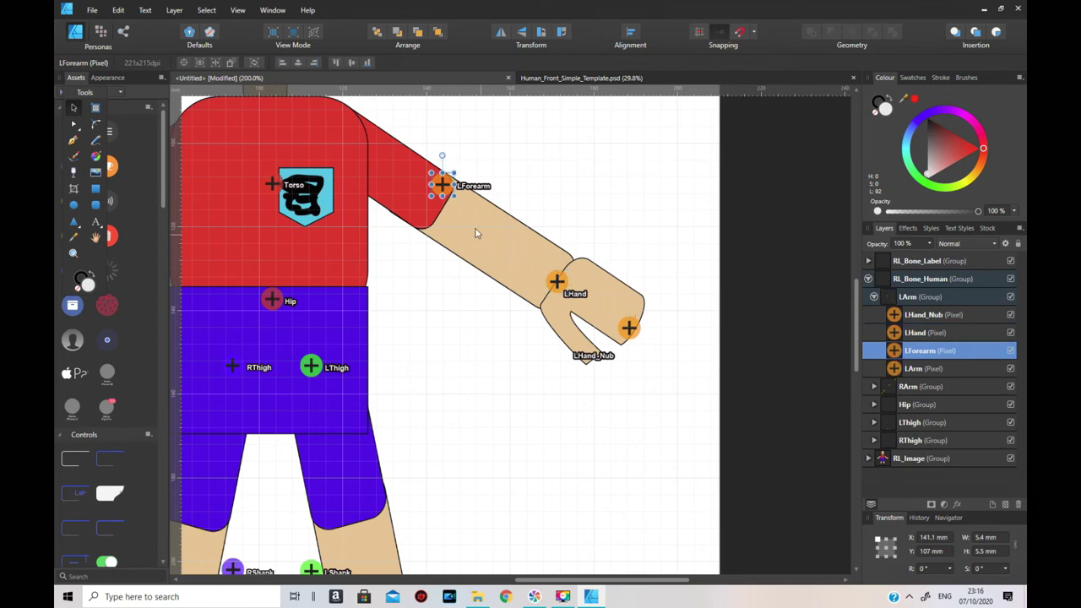
{"action": "left_click_drag", "start_coordinate": [441, 190], "coordinate": [442, 217]}
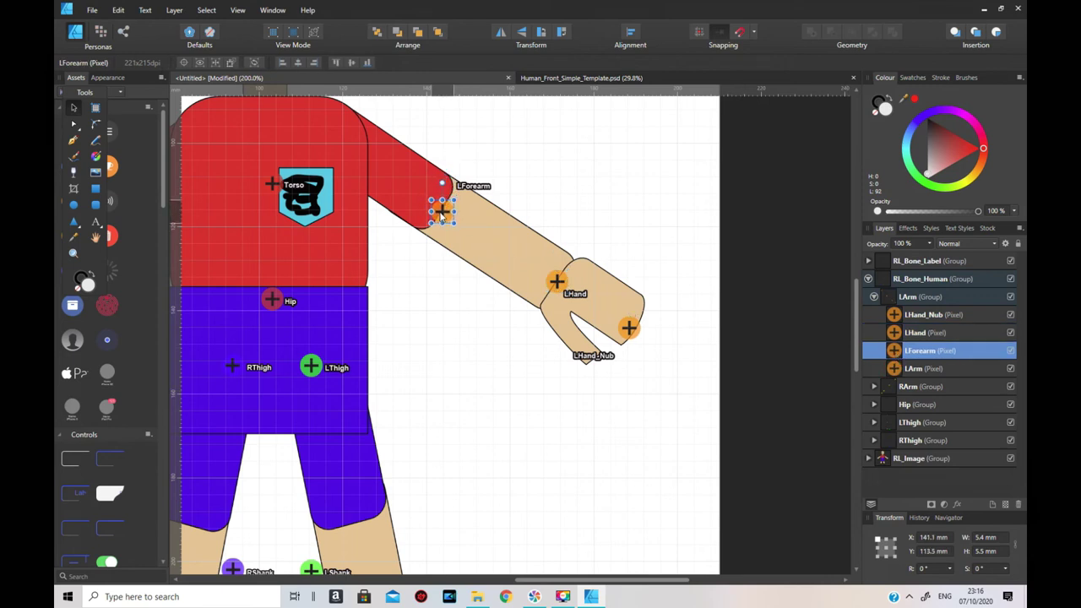
- Move the LArm bone marker down onto the character's left shoulder, at about X 117.7, Y 96.2 mm
{"action": "left_click", "coordinate": [897, 375]}
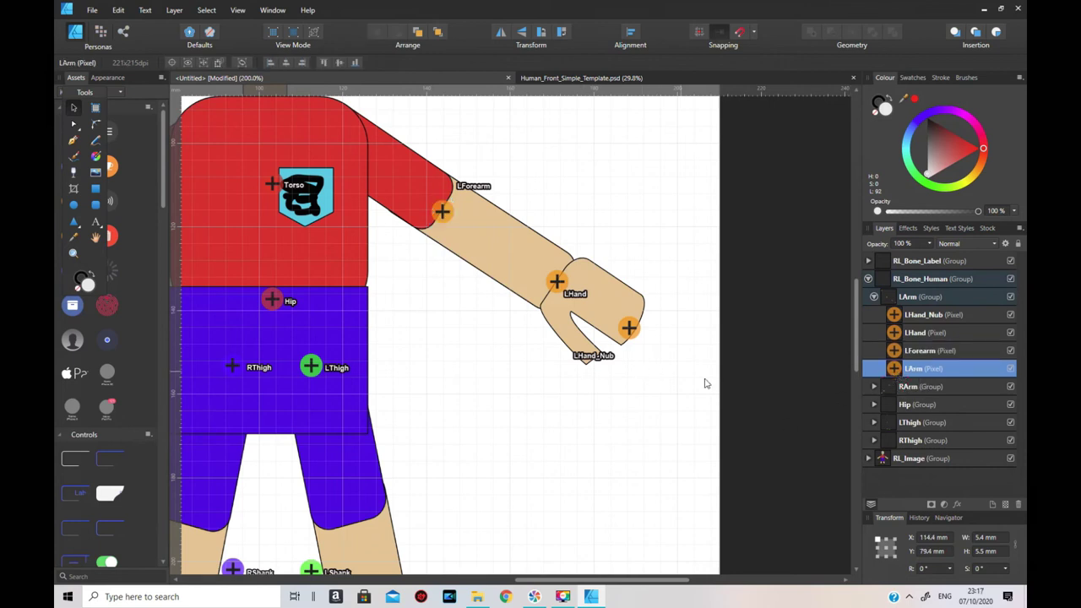
{"action": "scroll", "coordinate": [504, 470], "scroll_direction": "up", "scroll_amount": 2}
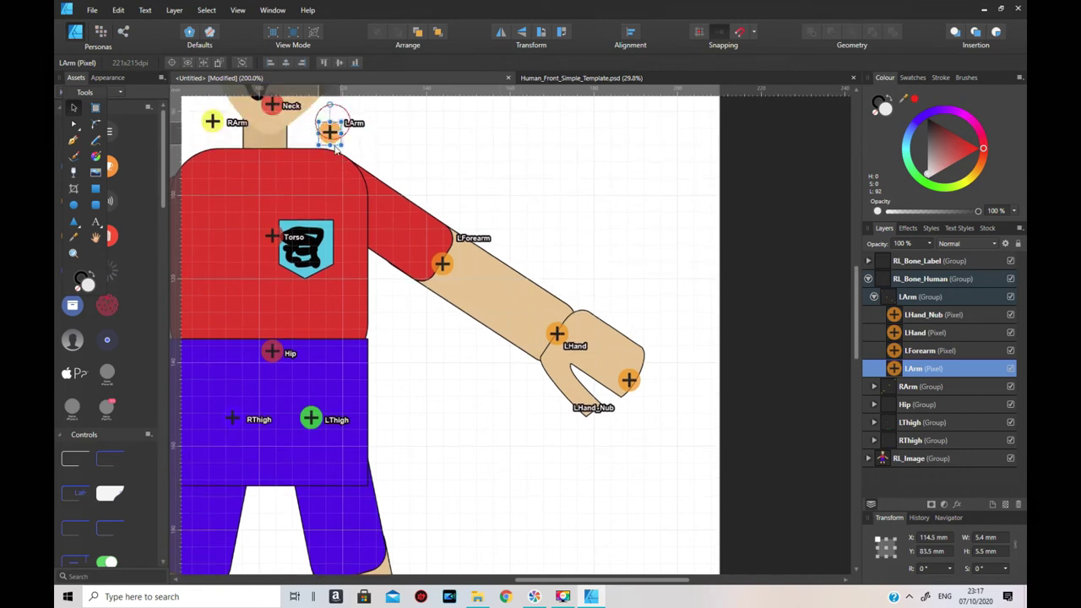
{"action": "left_click_drag", "start_coordinate": [333, 125], "coordinate": [342, 191]}
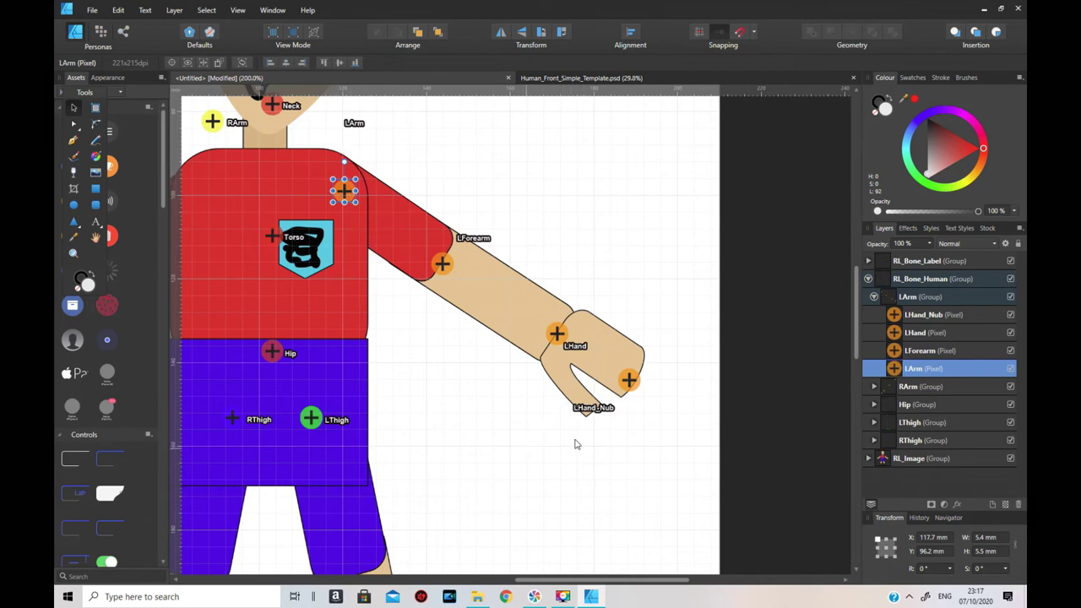
- Expand the RArm bone group and move the RHand_Nub marker to the right hand's fingertips, at about X 16.6, Y 138.8 mm
{"action": "left_click", "coordinate": [873, 387]}
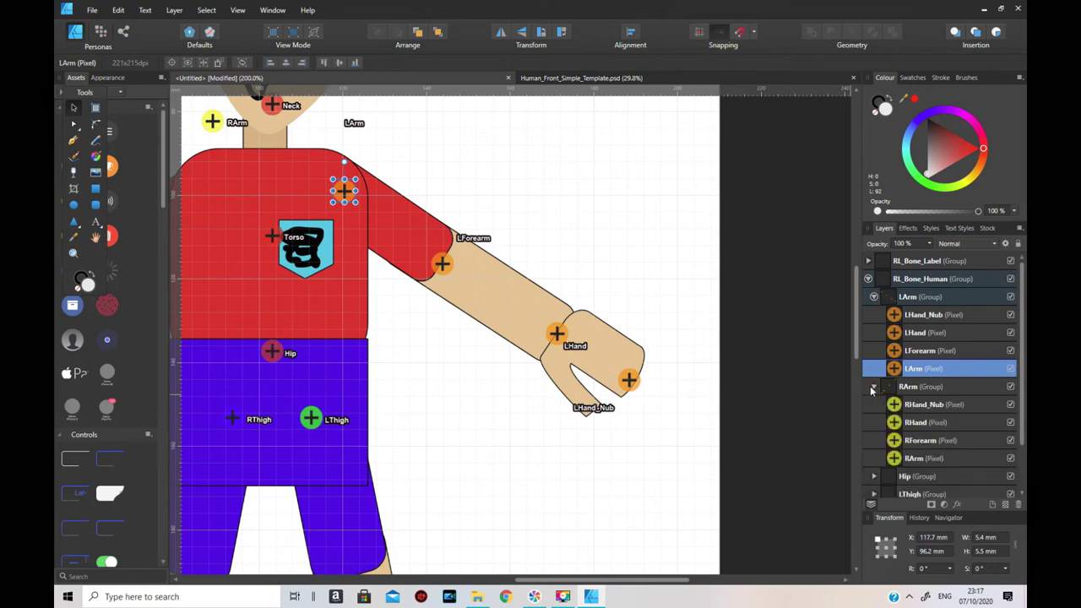
{"action": "left_click", "coordinate": [888, 409]}
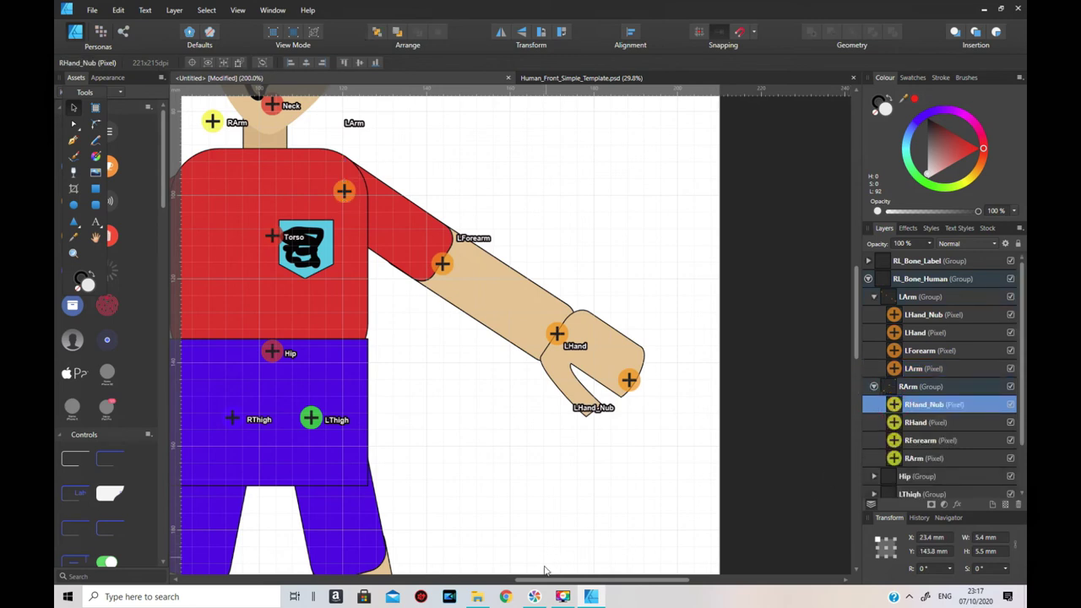
{"action": "left_click_drag", "start_coordinate": [599, 581], "coordinate": [400, 581]}
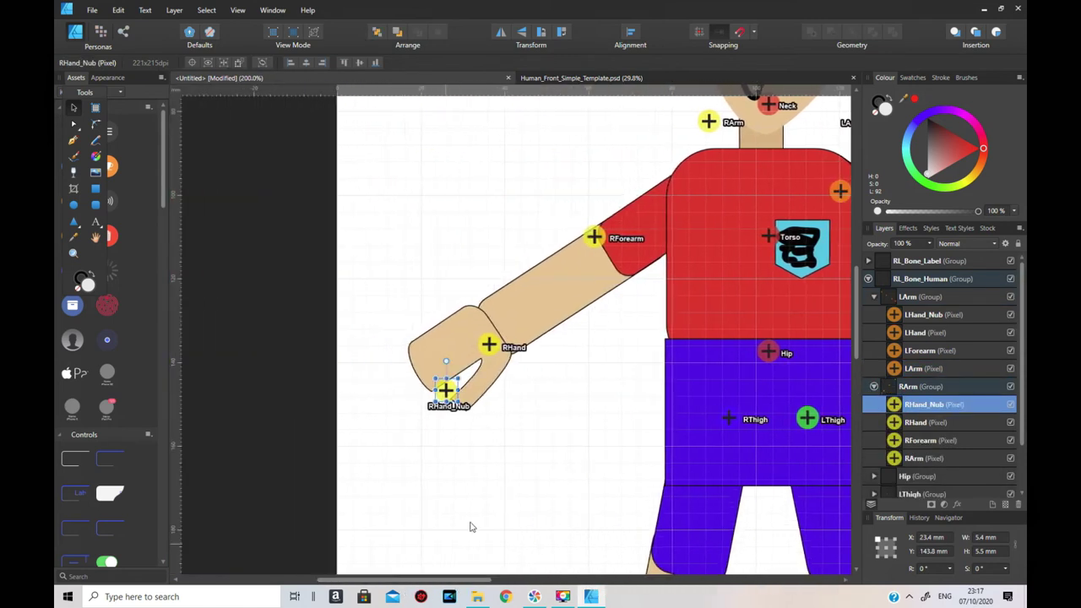
{"action": "left_click_drag", "start_coordinate": [446, 393], "coordinate": [417, 372]}
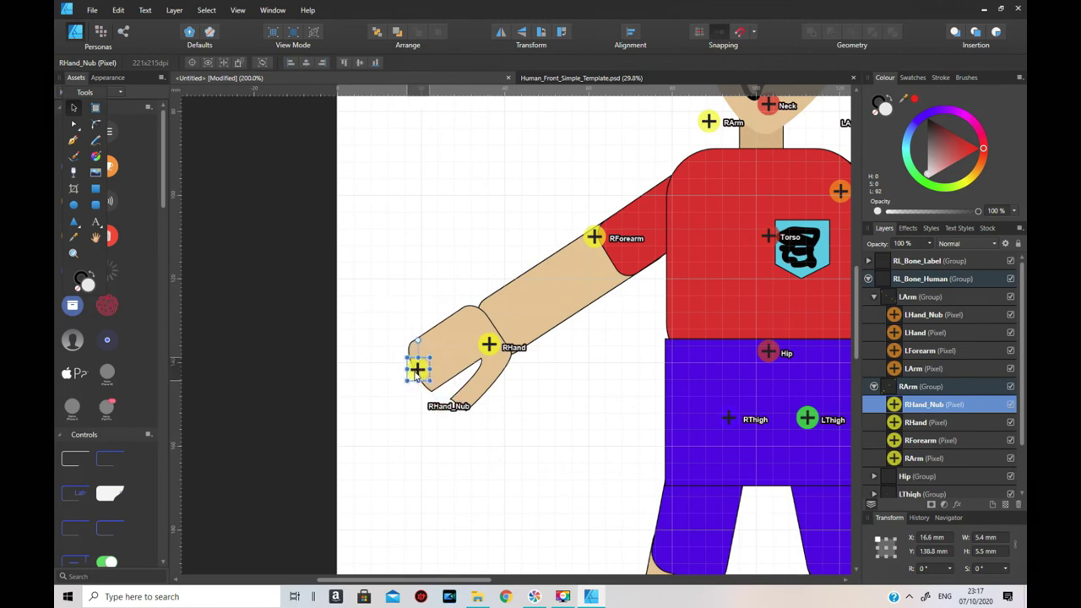
- Move the RHand marker onto the right wrist at about X 34.7, Y 128.4 mm and the RForearm marker onto the centre of the right elbow
{"action": "left_click", "coordinate": [897, 422]}
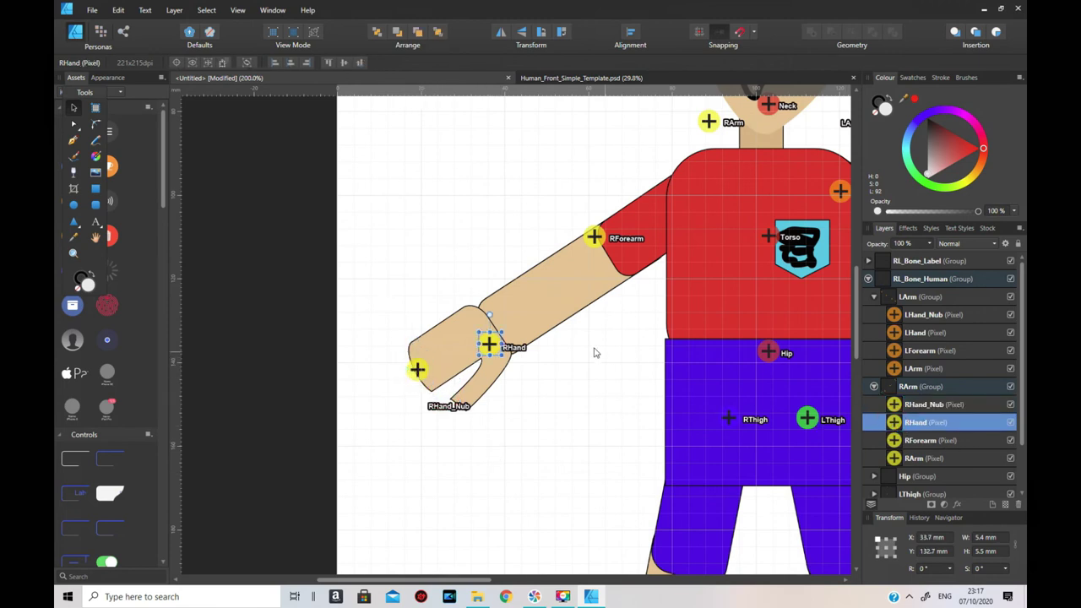
{"action": "left_click_drag", "start_coordinate": [493, 346], "coordinate": [499, 330]}
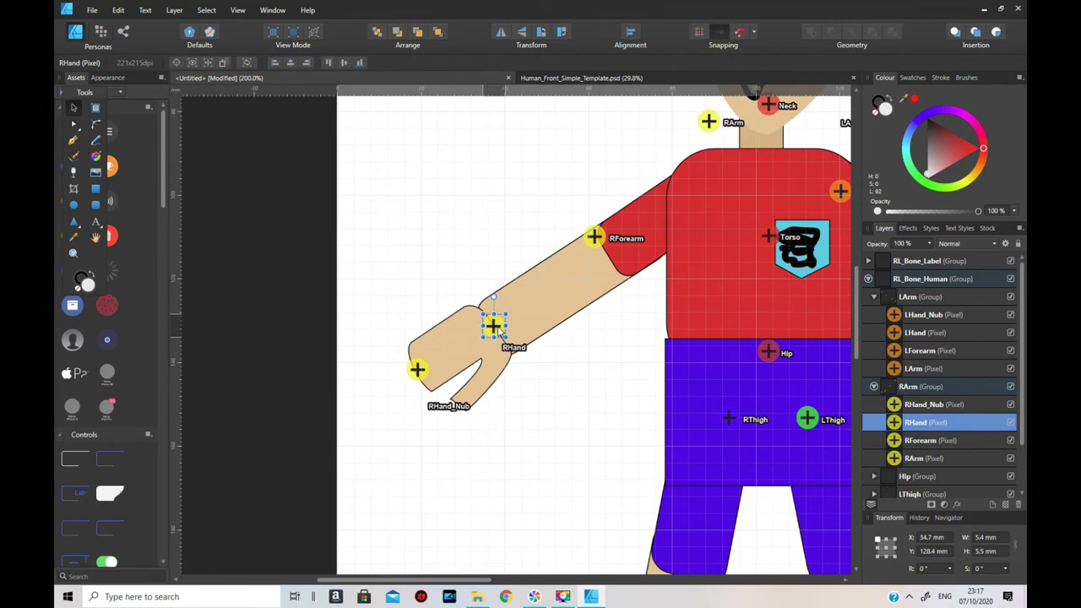
{"action": "left_click", "coordinate": [897, 442]}
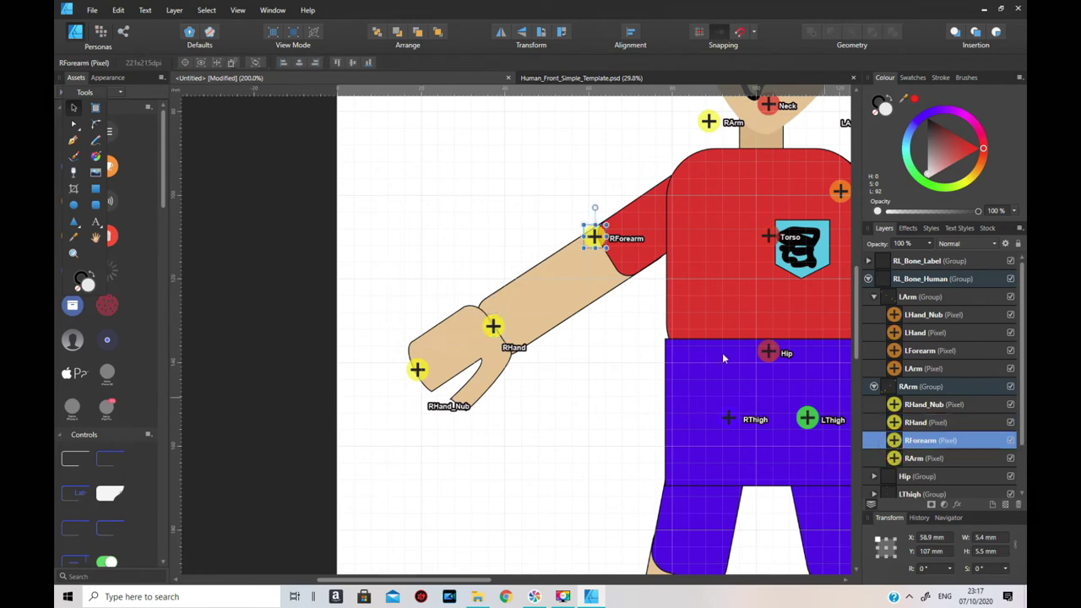
{"action": "left_click_drag", "start_coordinate": [602, 245], "coordinate": [616, 264]}
- Move the RArm marker onto the right shoulder at about X 81.5, Y 96.1 mm and collapse both arm bone groups
{"action": "left_click", "coordinate": [897, 459]}
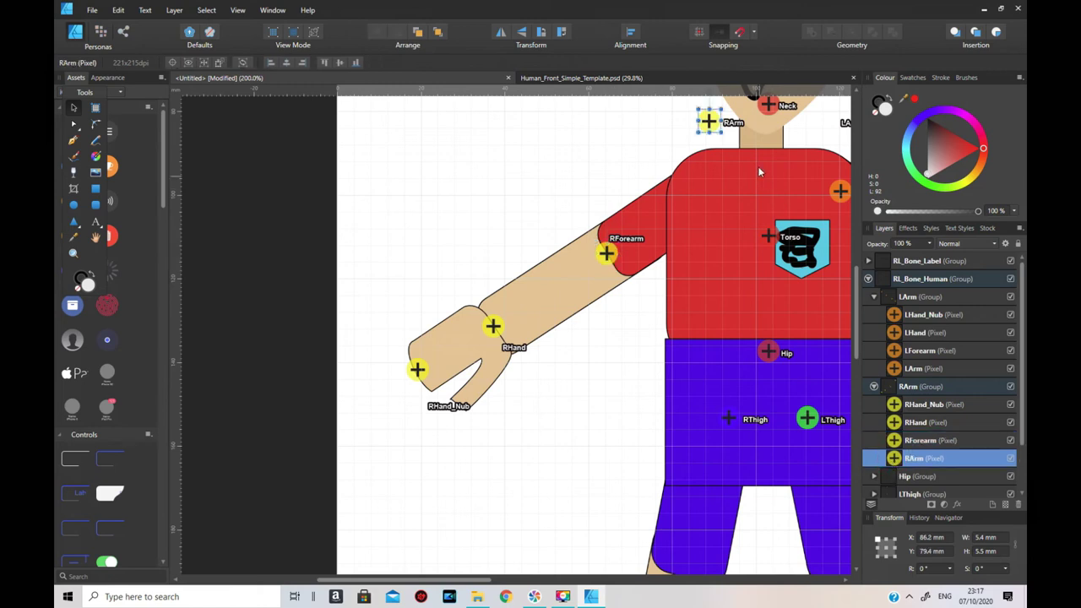
{"action": "left_click_drag", "start_coordinate": [715, 126], "coordinate": [695, 200]}
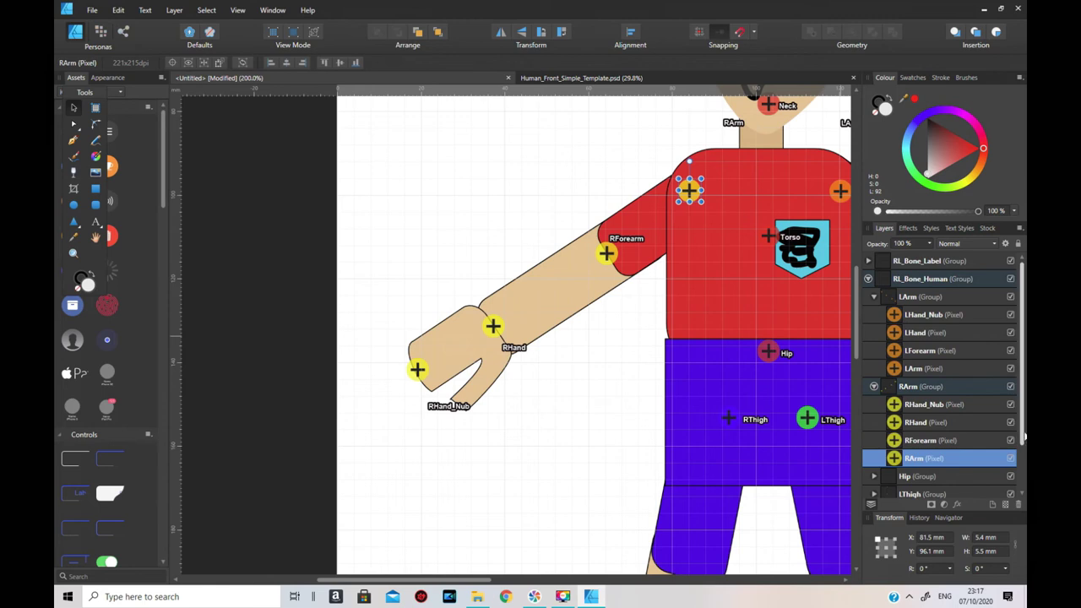
{"action": "left_click", "coordinate": [873, 298]}
{"action": "left_click", "coordinate": [873, 315]}
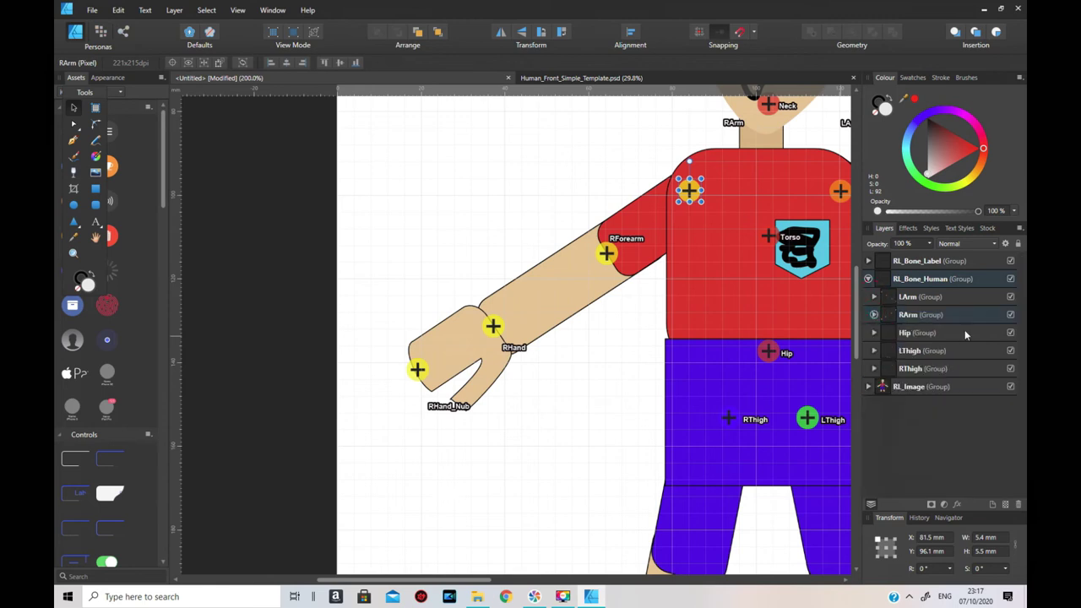
- Expand the Hip bone group and move the Head_Nub marker to the top of the head at about X 101, Y 17.1 mm
{"action": "left_click", "coordinate": [874, 333]}
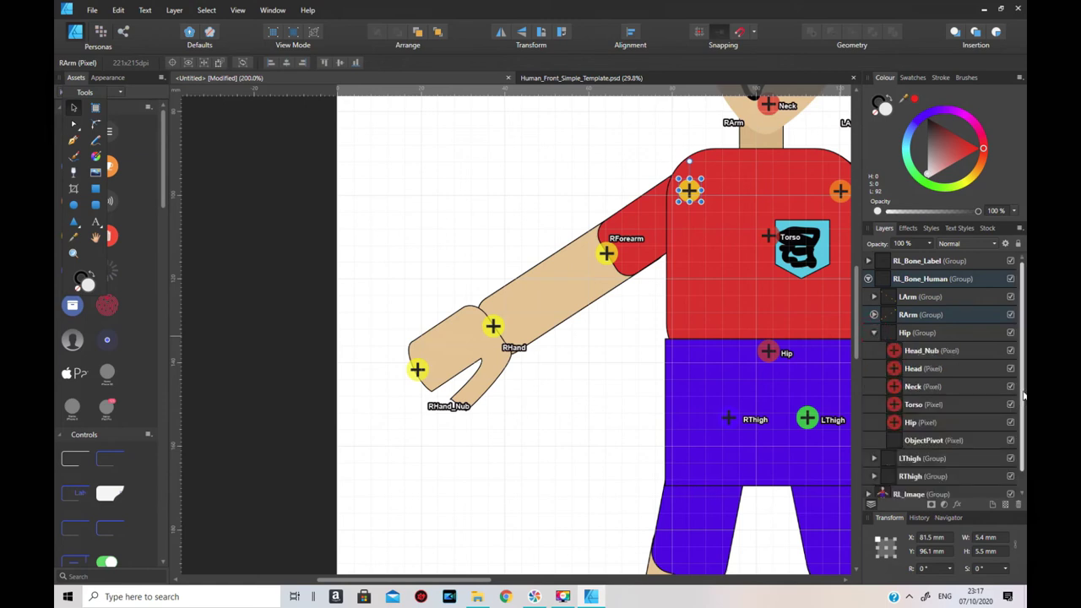
{"action": "left_click", "coordinate": [902, 352]}
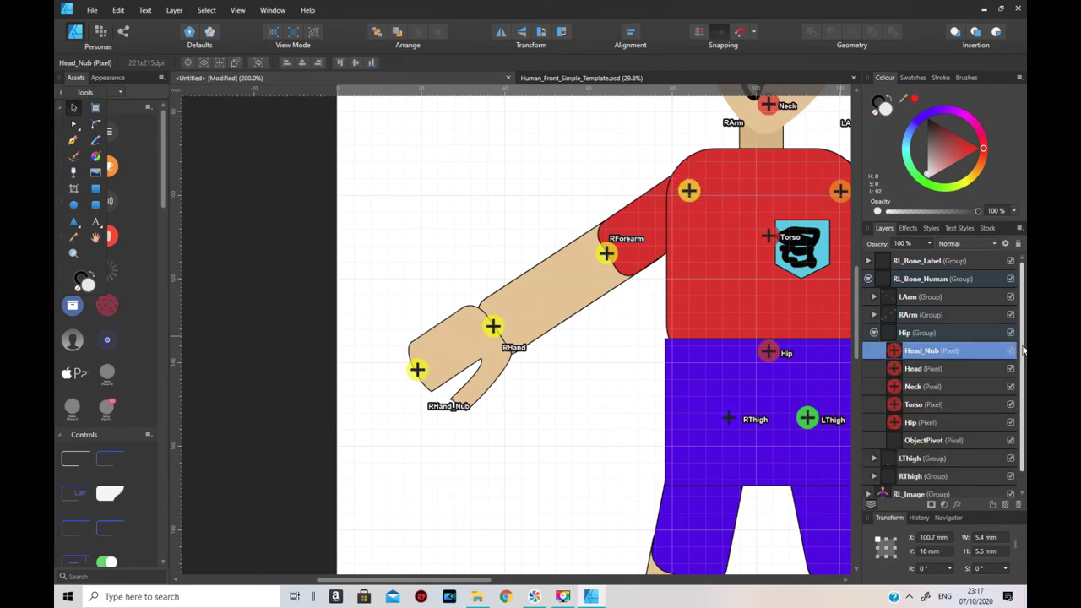
{"action": "left_click_drag", "start_coordinate": [858, 289], "coordinate": [893, 215]}
{"action": "left_click_drag", "start_coordinate": [769, 185], "coordinate": [770, 180]}
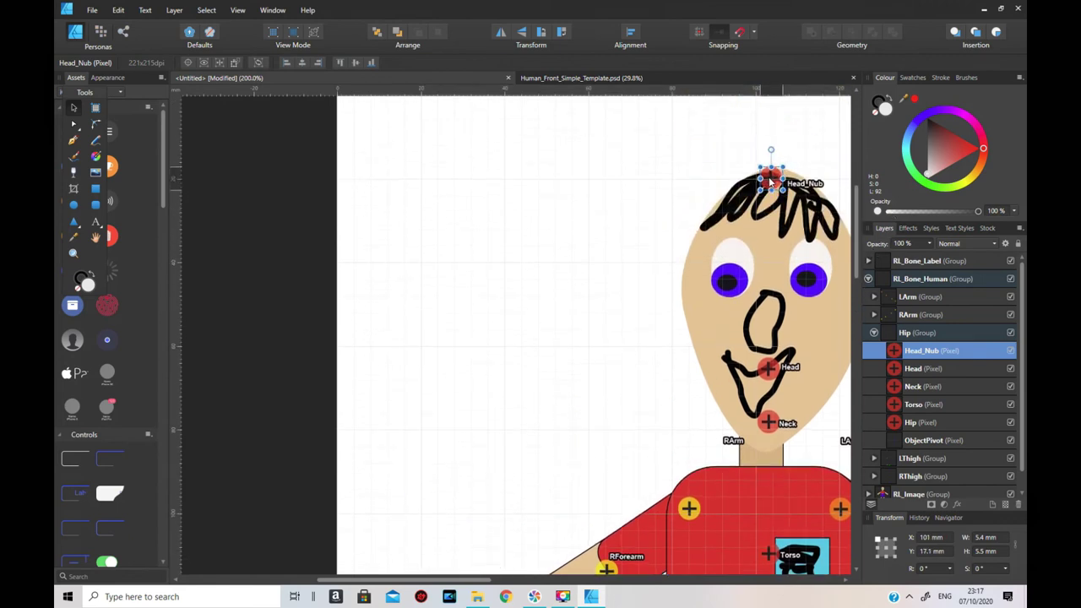
- Move the Head marker to about X 99.9, Y 60.5 mm and the Neck marker to the neck's base at about X 98.4, Y 86.7 mm
{"action": "left_click", "coordinate": [894, 371]}
{"action": "left_click_drag", "start_coordinate": [768, 371], "coordinate": [765, 358]}
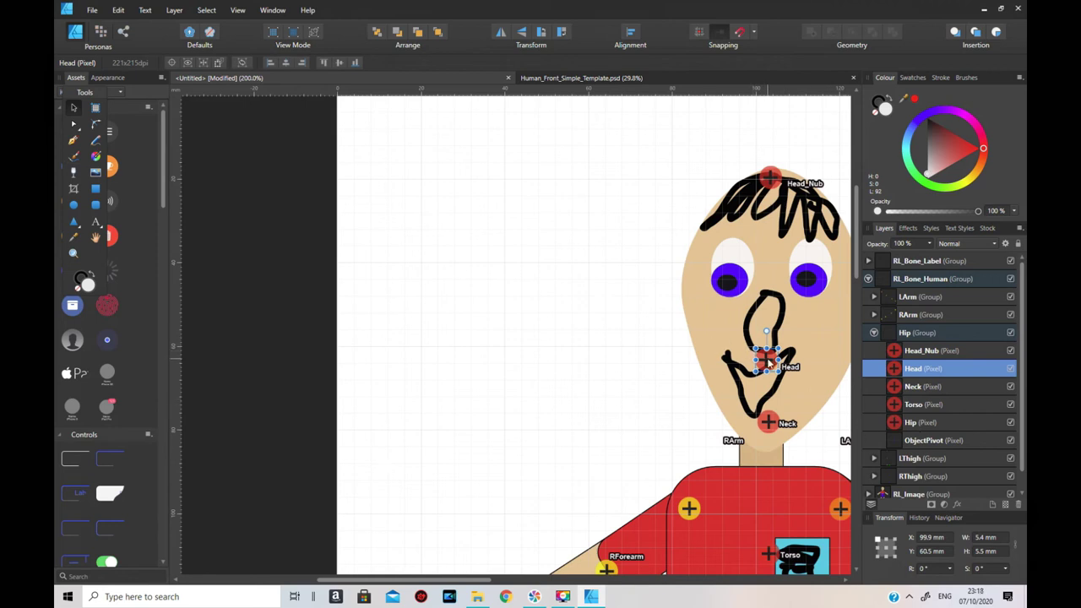
{"action": "left_click", "coordinate": [896, 387]}
{"action": "left_click_drag", "start_coordinate": [769, 423], "coordinate": [764, 476]}
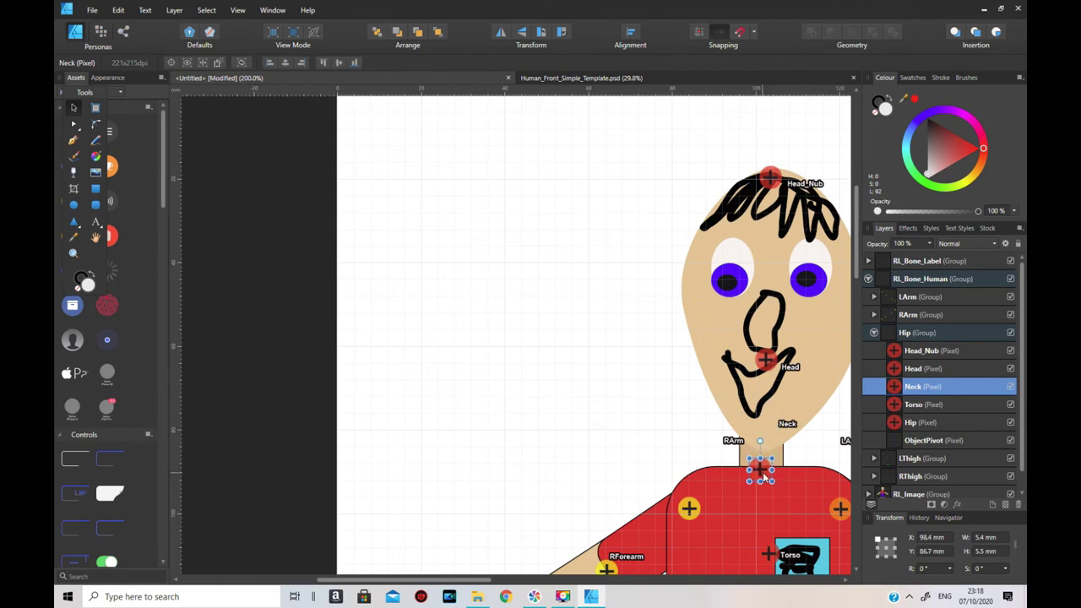
- Move the Torso marker up to the middle of the upper chest, at about X 99.3, Y 99.3 mm
{"action": "left_click", "coordinate": [902, 405]}
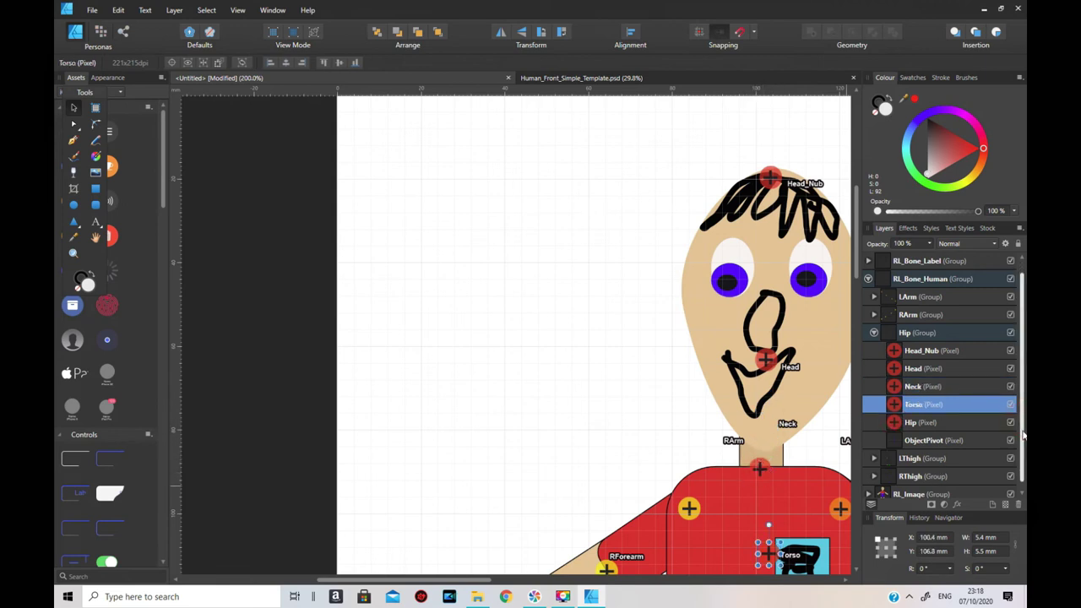
{"action": "scroll", "coordinate": [1024, 420], "scroll_direction": "down", "scroll_amount": 1}
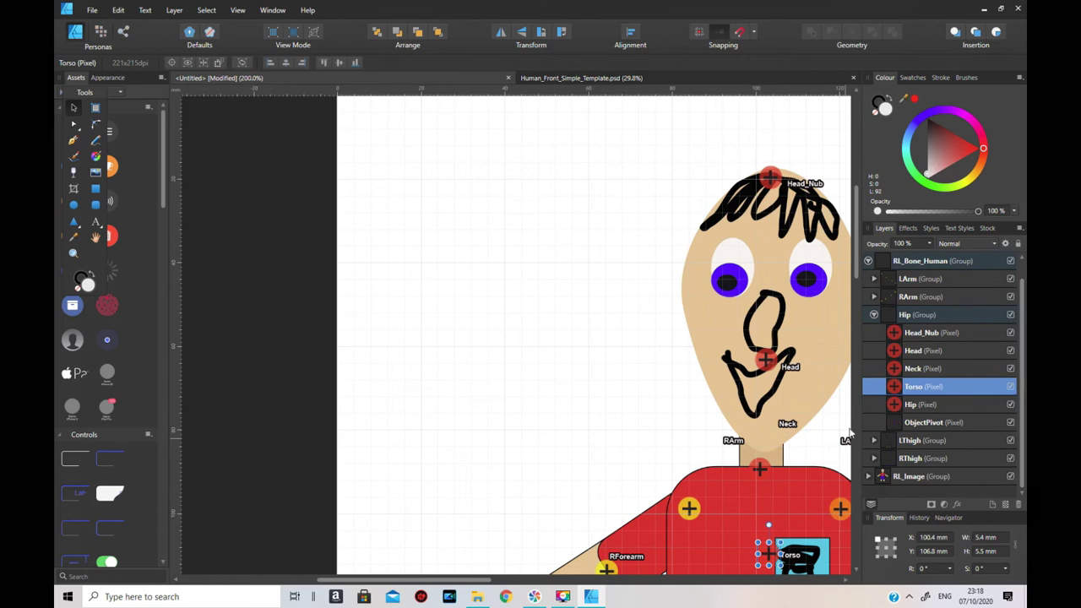
{"action": "left_click_drag", "start_coordinate": [858, 285], "coordinate": [858, 321]}
{"action": "left_click_drag", "start_coordinate": [758, 320], "coordinate": [762, 314]}
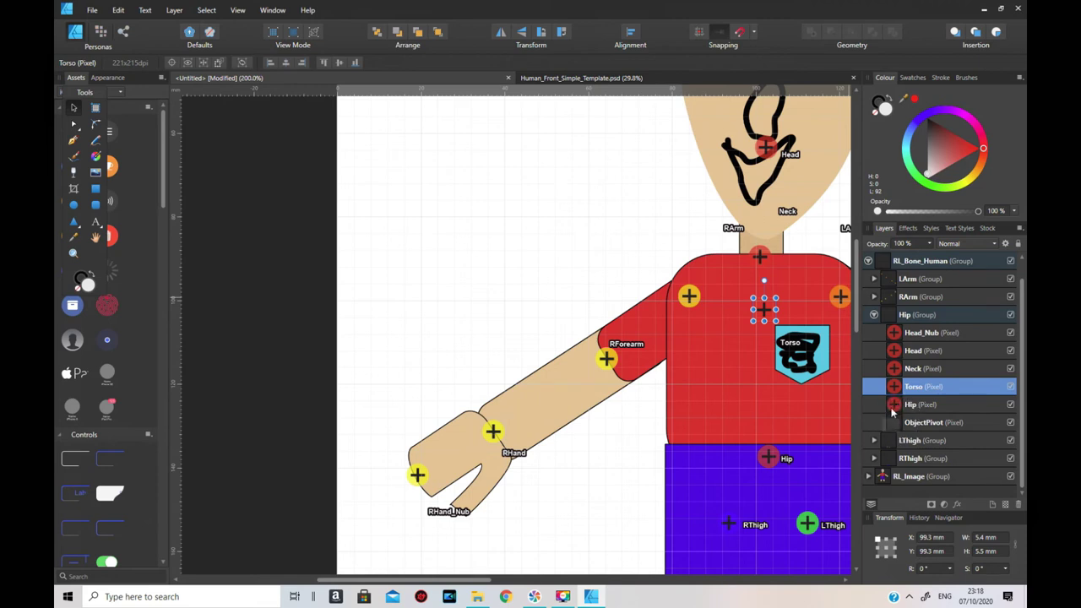
- Move the Hip marker down into the centre of the shorts at about X 100, Y 143.5 mm and collapse the Hip bone group
{"action": "left_click_drag", "start_coordinate": [769, 463], "coordinate": [767, 503]}
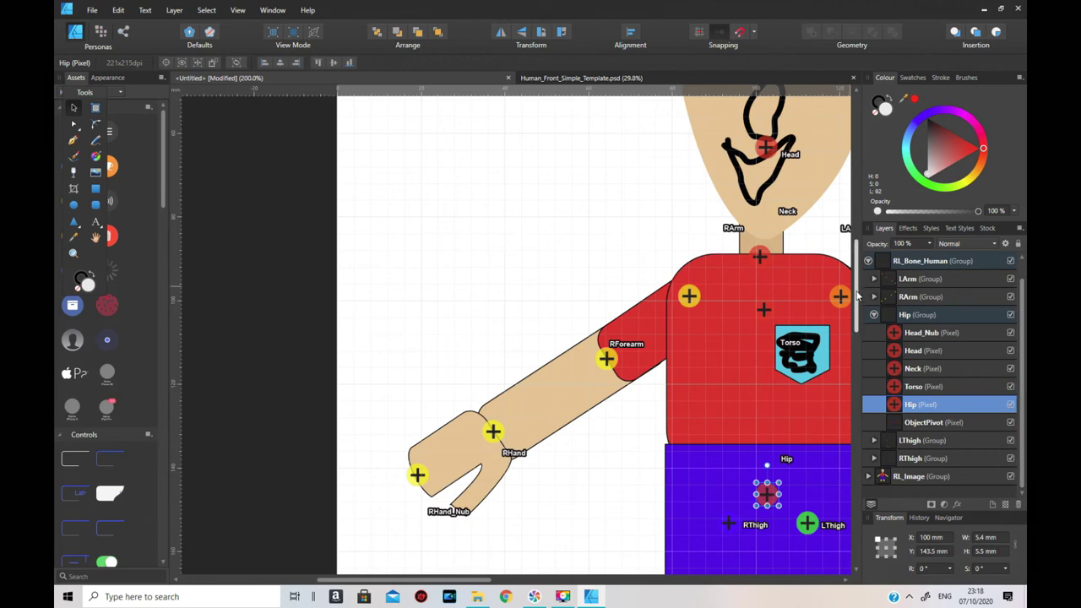
{"action": "scroll", "coordinate": [858, 304], "scroll_direction": "down", "scroll_amount": 4}
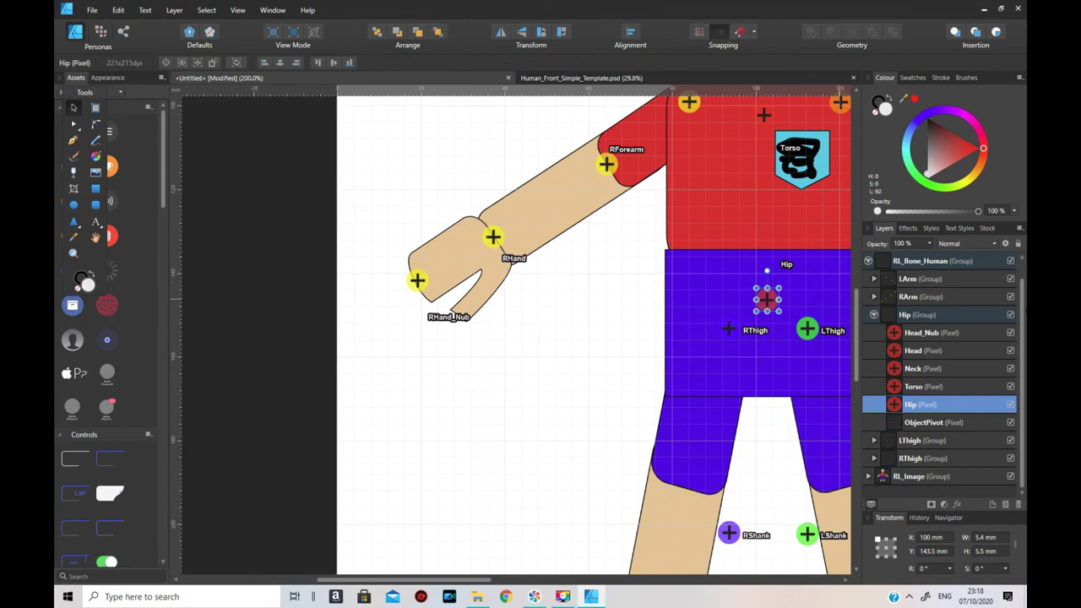
{"action": "left_click", "coordinate": [875, 315]}
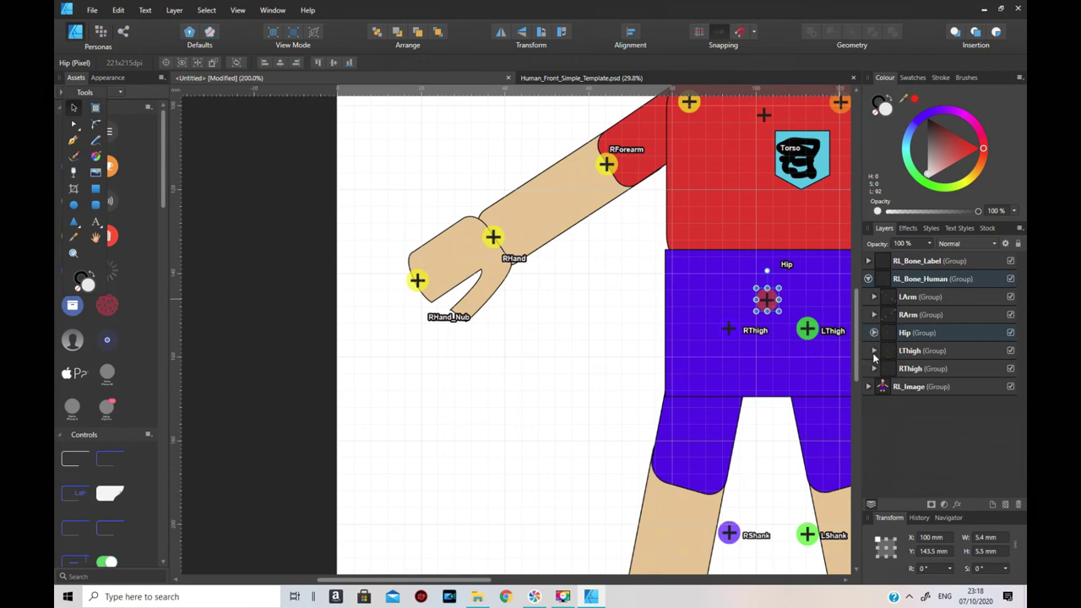
- Expand the LThigh bone group and move LToe_Nub to the left shoe's tip and LToe behind it at about X 149.2, Y 242.5 mm
{"action": "left_click", "coordinate": [875, 352]}
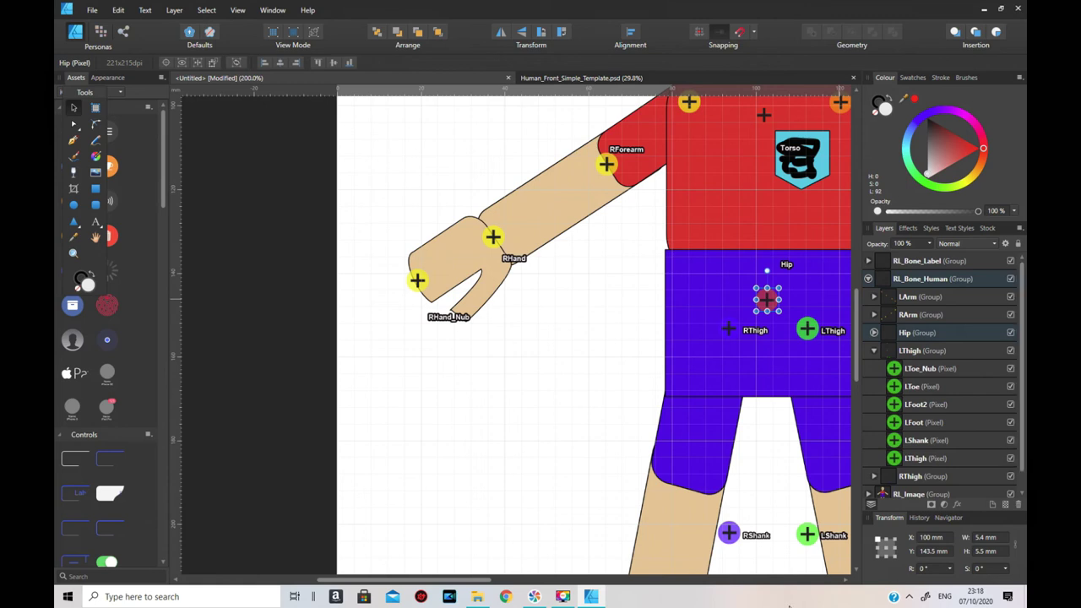
{"action": "left_click_drag", "start_coordinate": [470, 581], "coordinate": [599, 595]}
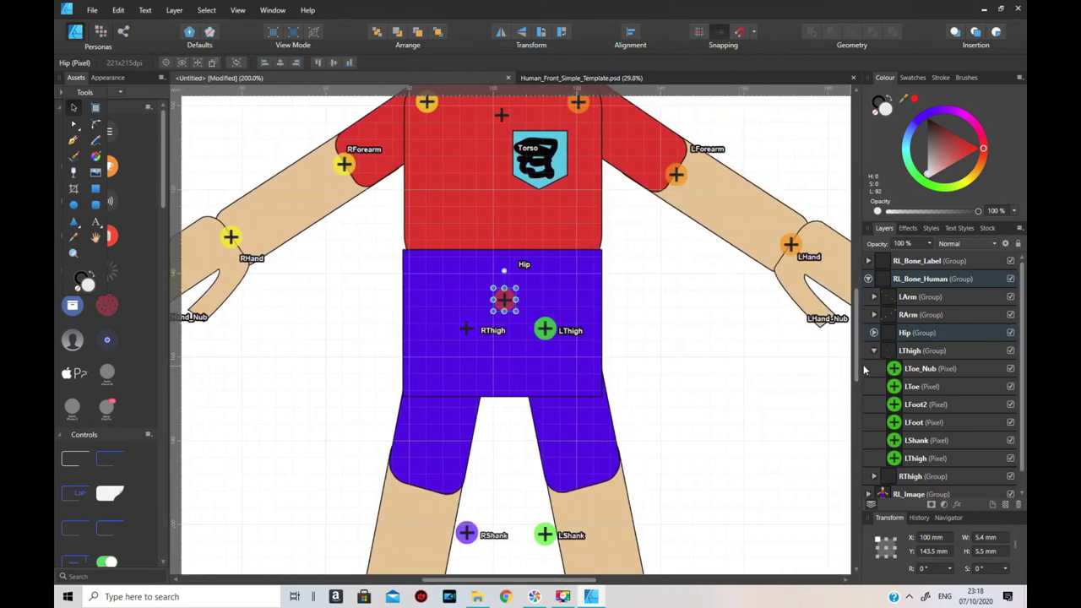
{"action": "left_click_drag", "start_coordinate": [856, 377], "coordinate": [866, 475]}
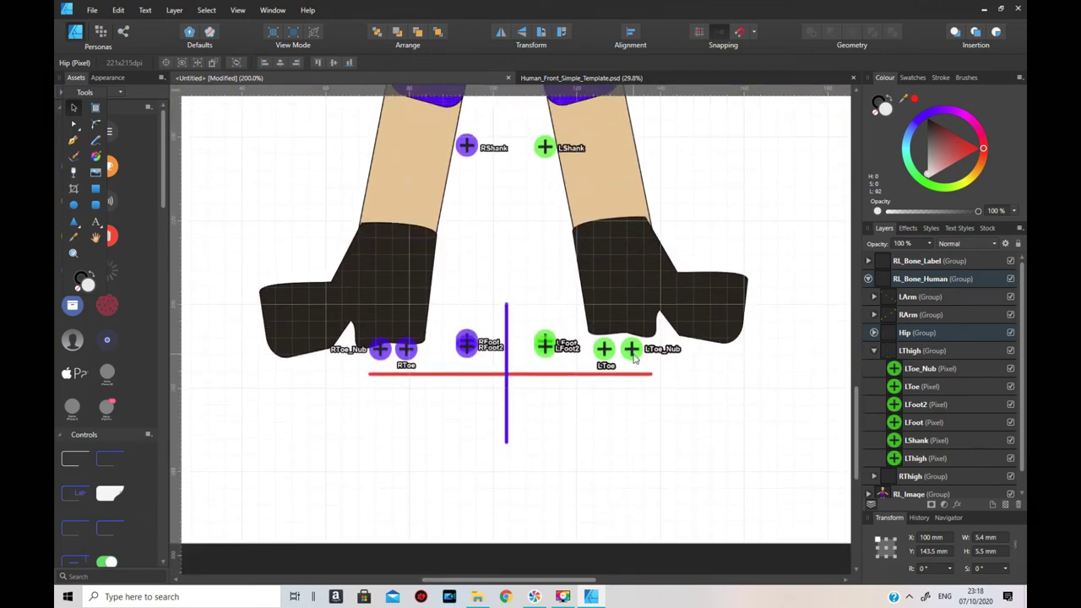
{"action": "left_click", "coordinate": [897, 371]}
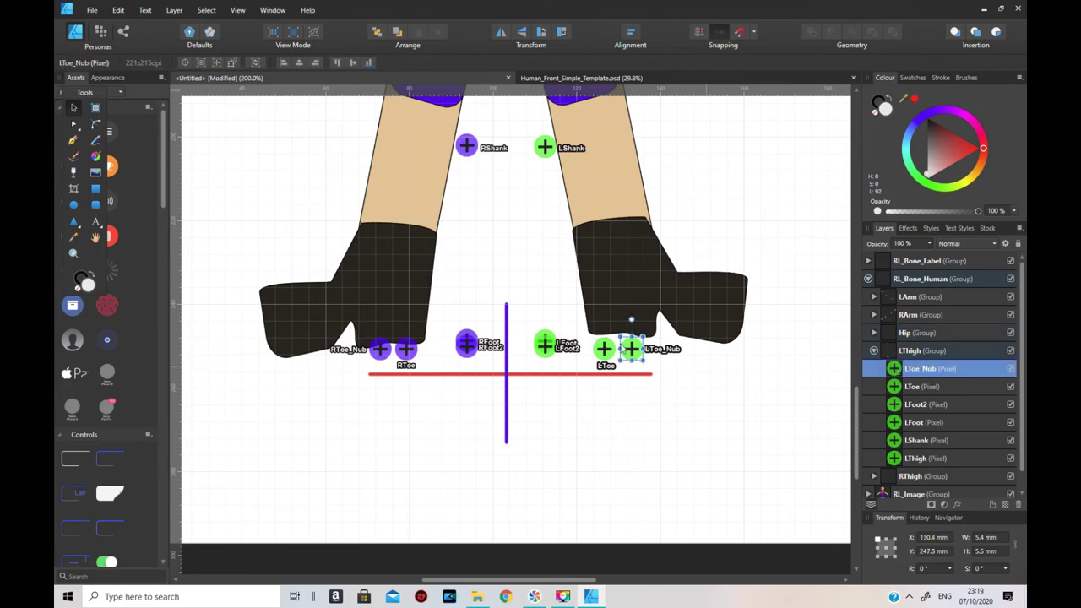
{"action": "left_click_drag", "start_coordinate": [635, 351], "coordinate": [745, 324]}
{"action": "left_click", "coordinate": [897, 389]}
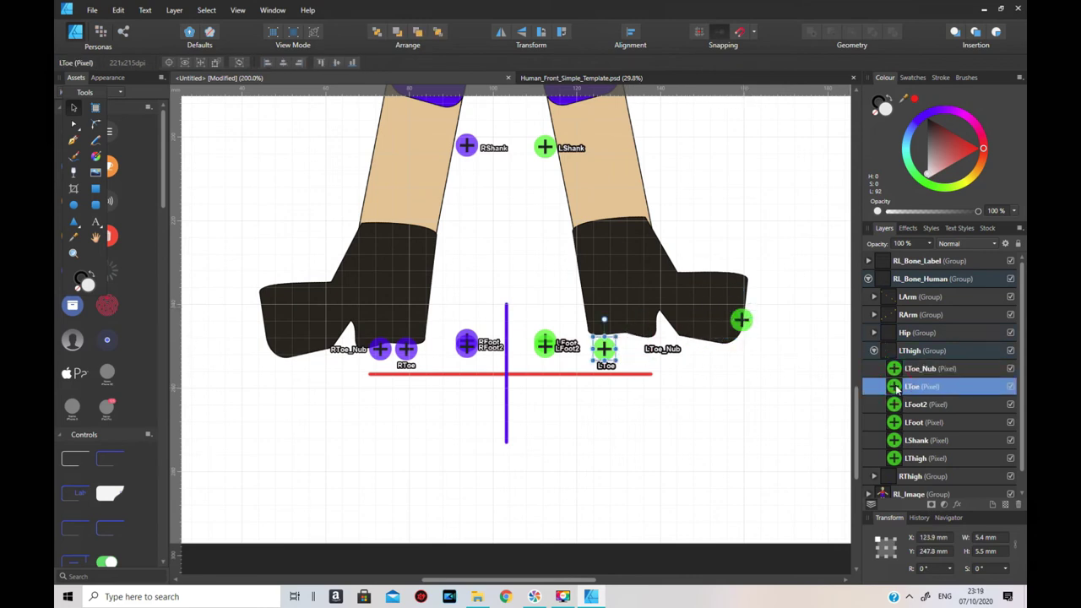
{"action": "left_click_drag", "start_coordinate": [603, 355], "coordinate": [708, 335]}
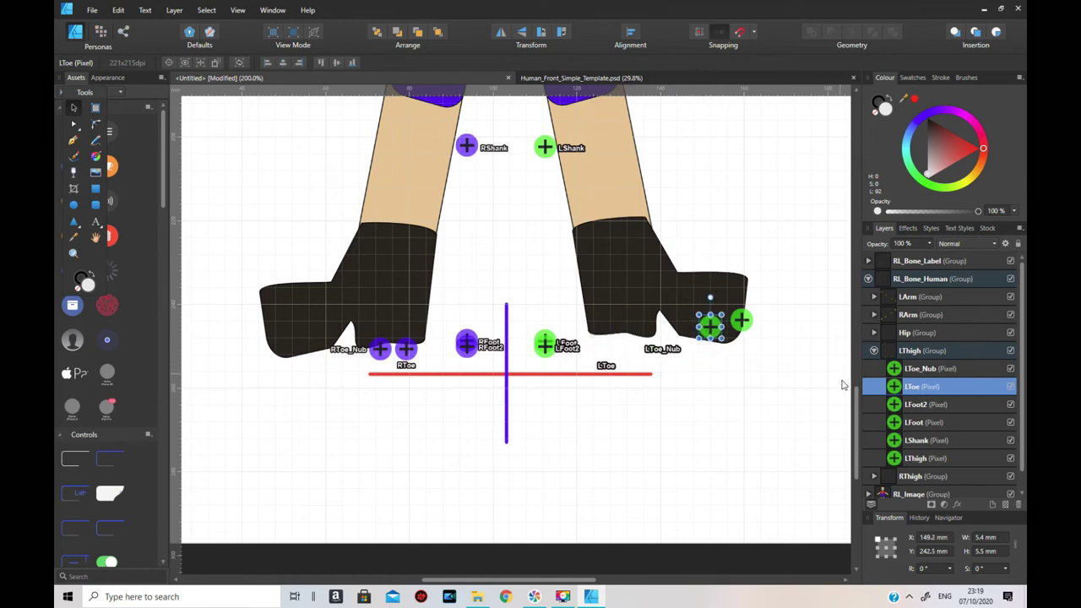
- Move LFoot2 onto the left heel at about X 126.5, Y 241.9 mm and LFoot onto the ankle at about X 124.8, Y 220.6 mm
{"action": "left_click", "coordinate": [896, 405]}
{"action": "left_click_drag", "start_coordinate": [551, 351], "coordinate": [621, 328]}
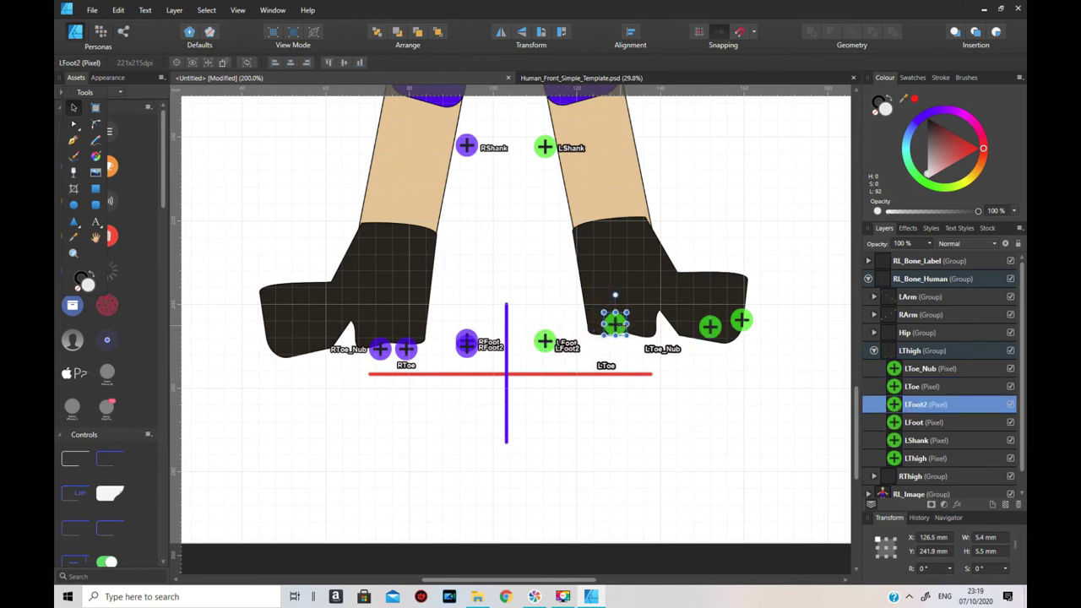
{"action": "left_click", "coordinate": [900, 424]}
{"action": "left_click_drag", "start_coordinate": [549, 344], "coordinate": [614, 241]}
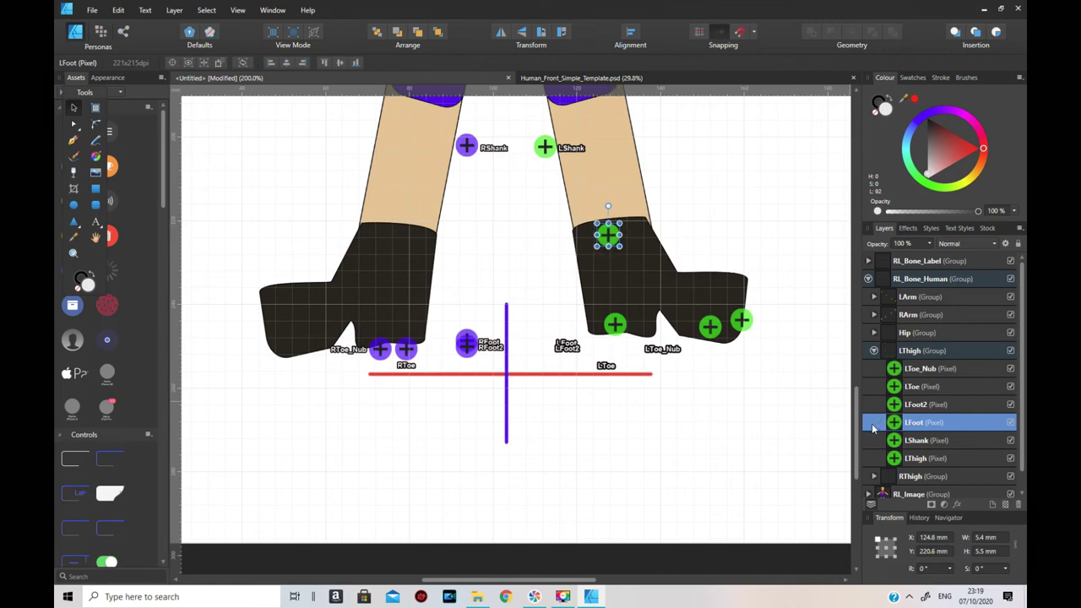
- Move the LShank marker onto the left knee at the edge of the shorts, at about X 119.4, Y 187.8 mm
{"action": "left_click", "coordinate": [897, 443]}
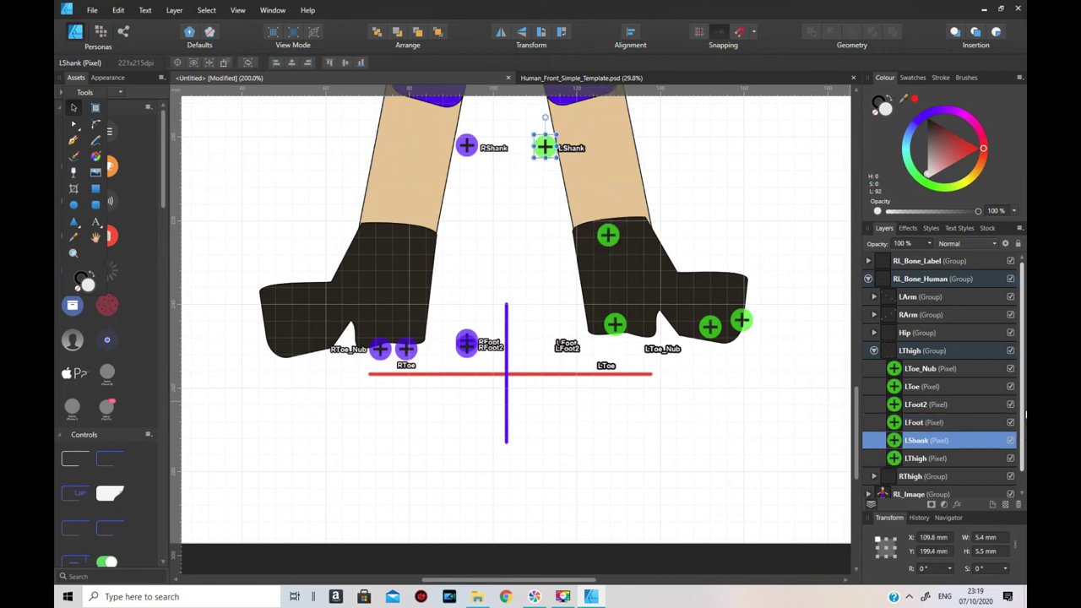
{"action": "scroll", "coordinate": [828, 369], "scroll_direction": "up", "scroll_amount": 5}
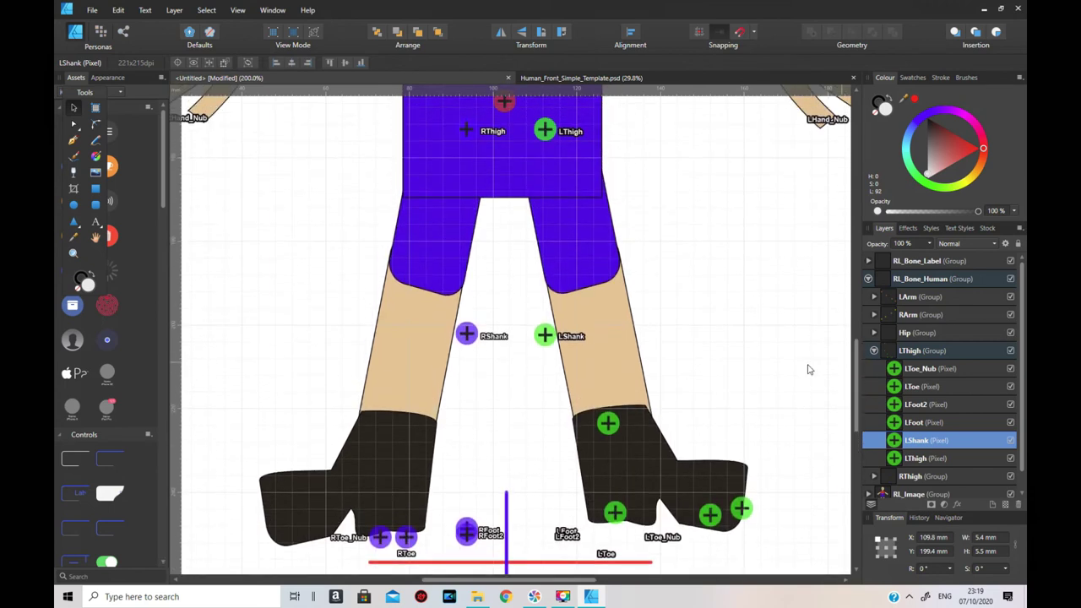
{"action": "left_click_drag", "start_coordinate": [546, 336], "coordinate": [591, 291]}
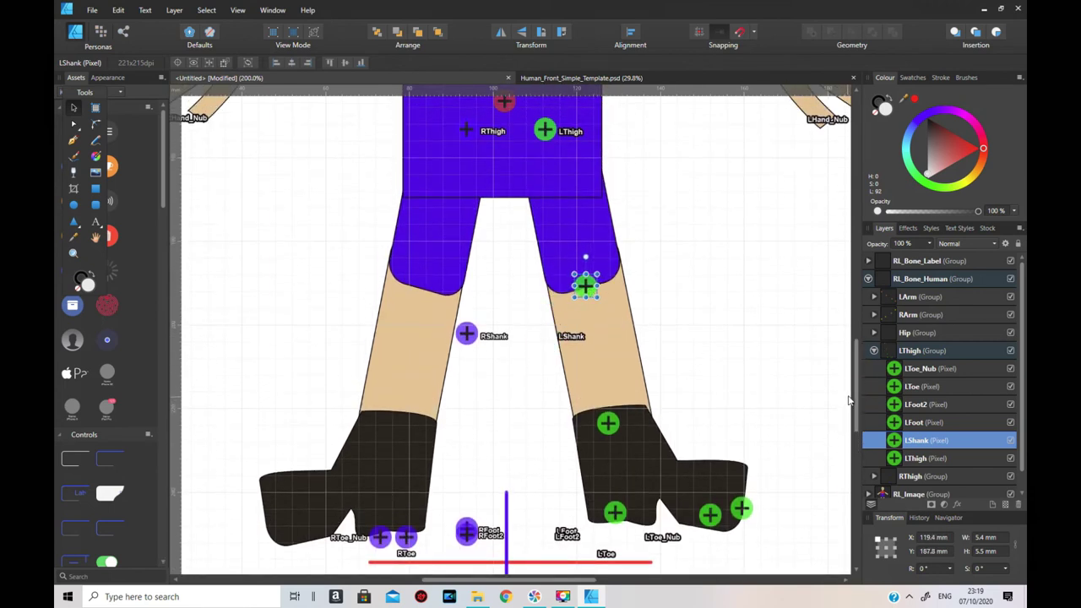
- Move the LThigh marker to the top of the left leg at about X 112.5, Y 153.8 mm and collapse the LThigh bone group
{"action": "scroll", "coordinate": [845, 397], "scroll_direction": "up", "scroll_amount": 4}
{"action": "left_click_drag", "start_coordinate": [547, 270], "coordinate": [558, 286]}
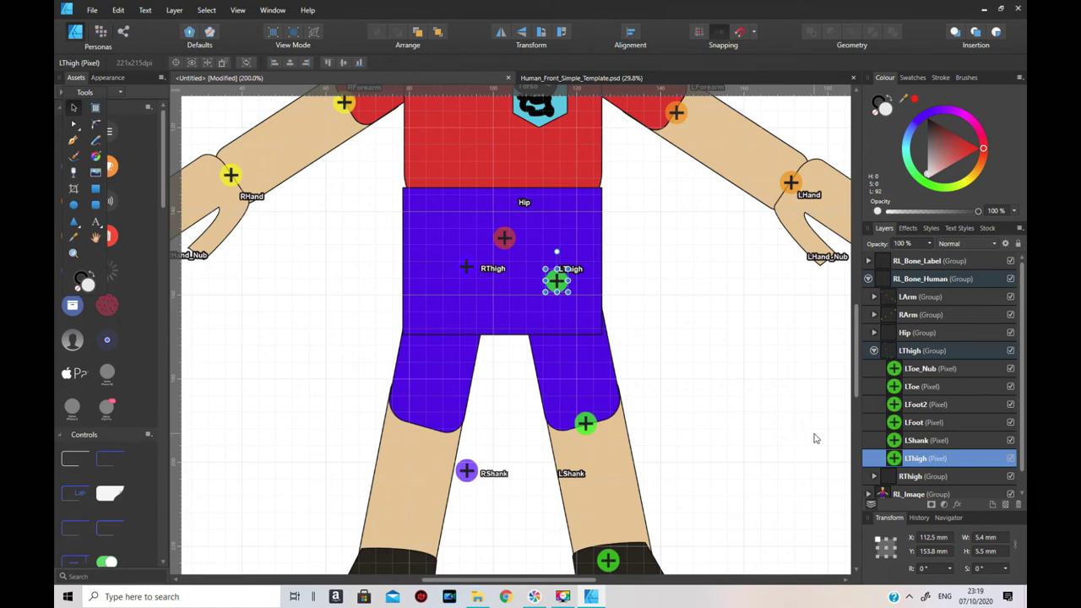
{"action": "left_click", "coordinate": [875, 351]}
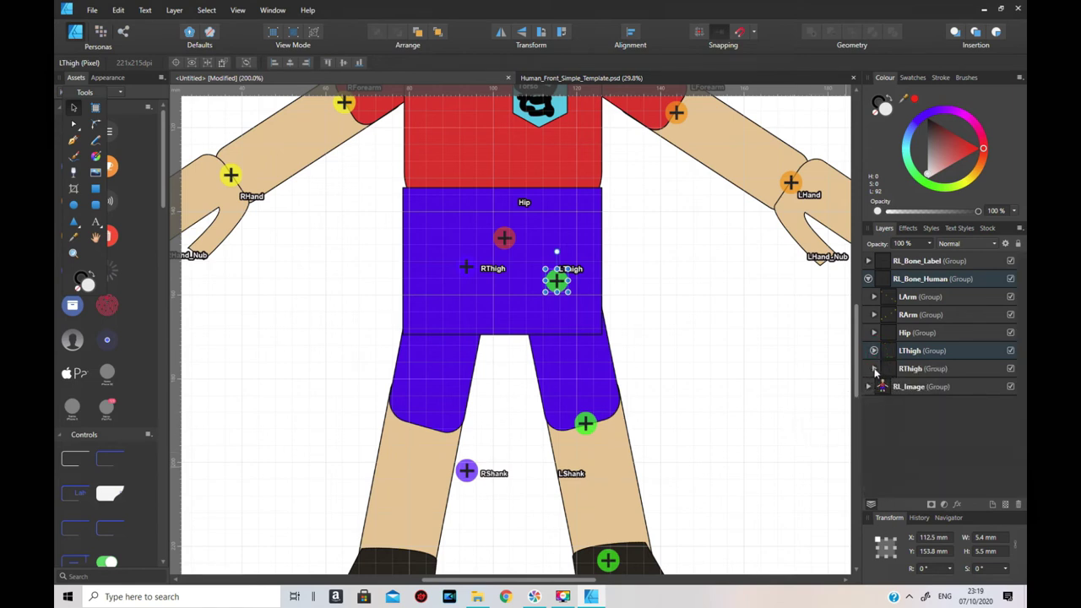
- Expand the RThigh bone group and move RToe_Nub to the right shoe's tip and RToe behind it at about X 53.2, Y 246.4 mm
{"action": "left_click", "coordinate": [875, 369]}
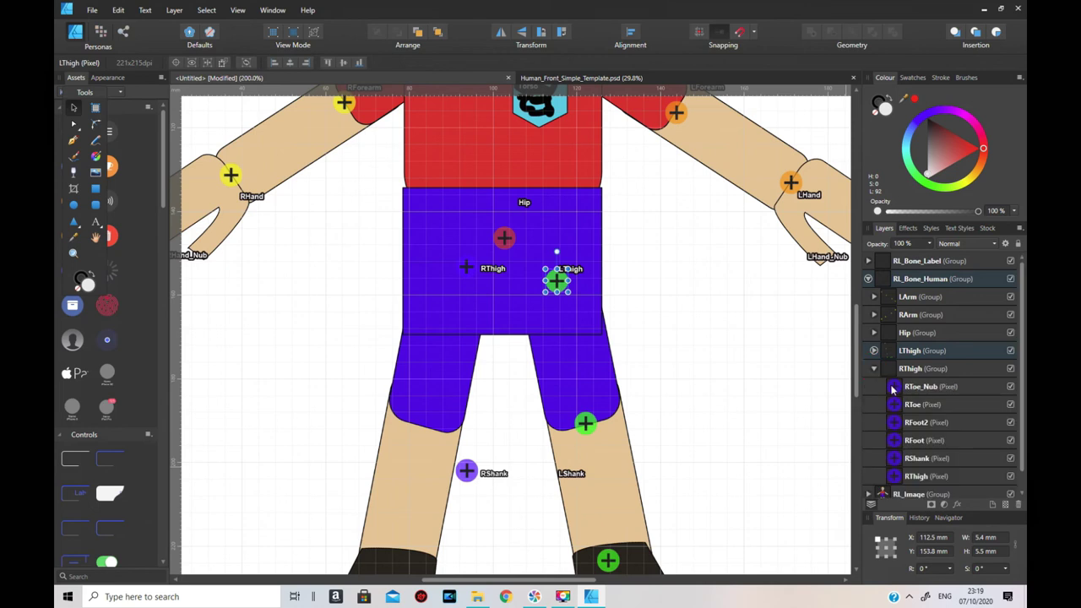
{"action": "left_click", "coordinate": [893, 390]}
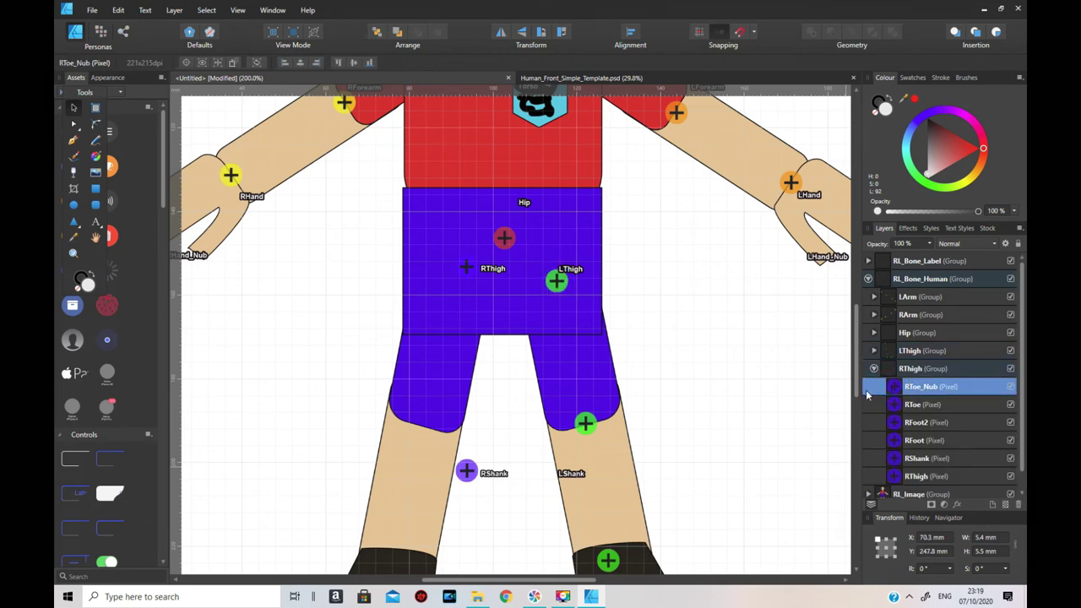
{"action": "scroll", "coordinate": [427, 480], "scroll_direction": "down", "scroll_amount": 5}
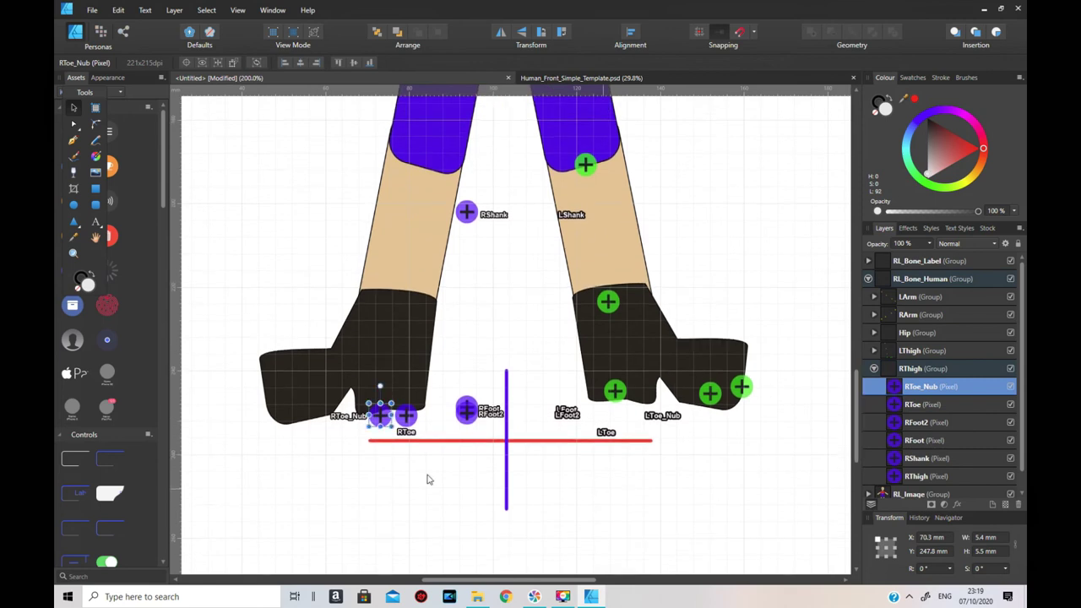
{"action": "mouse_move", "coordinate": [382, 416]}
{"action": "left_mouse_down"}
{"action": "mouse_move", "coordinate": [304, 397]}
{"action": "mouse_move", "coordinate": [277, 403]}
{"action": "left_mouse_up"}
{"action": "mouse_move", "coordinate": [413, 422]}
{"action": "left_mouse_down"}
{"action": "mouse_move", "coordinate": [309, 422]}
{"action": "mouse_move", "coordinate": [316, 415]}
{"action": "left_mouse_up"}
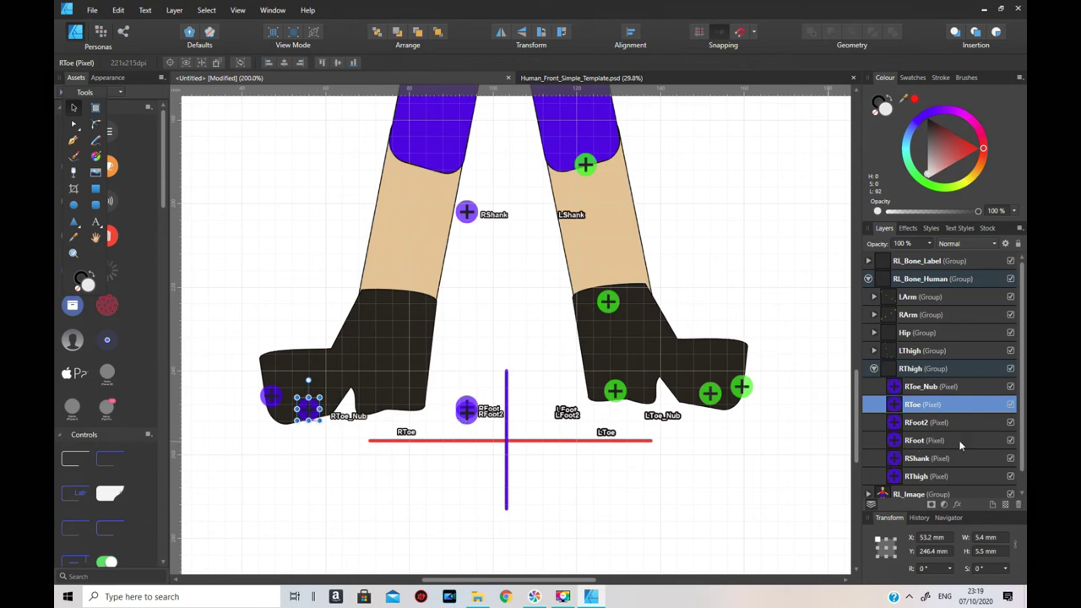
- Move RFoot2 onto the right heel at about X 73.6, Y 243.5 mm and RFoot onto the ankle at about X 74, Y 221.1 mm
{"action": "left_click", "coordinate": [899, 424]}
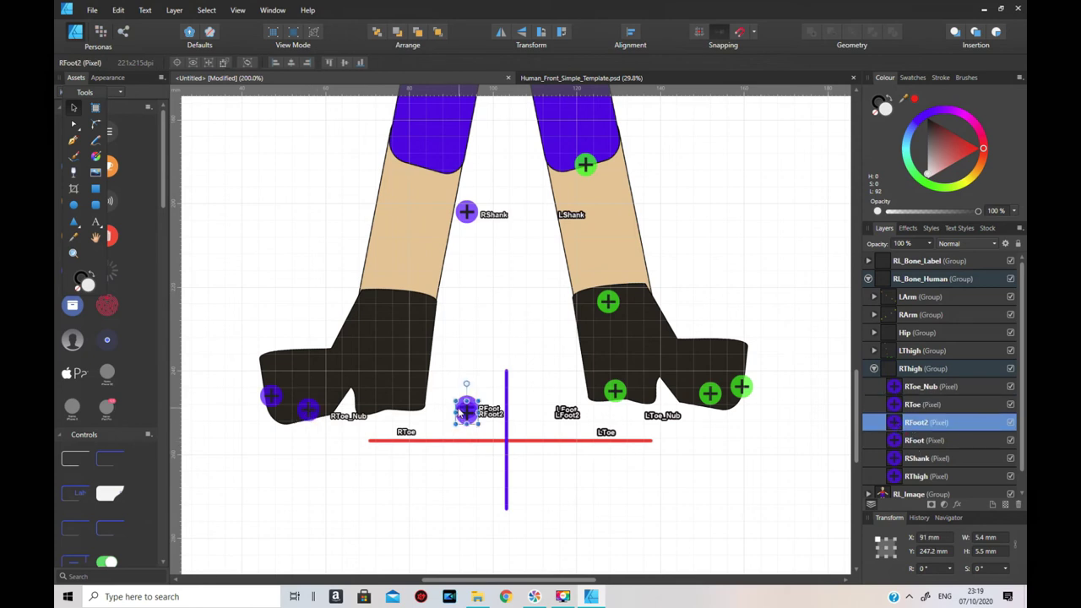
{"action": "left_click_drag", "start_coordinate": [466, 415], "coordinate": [394, 398]}
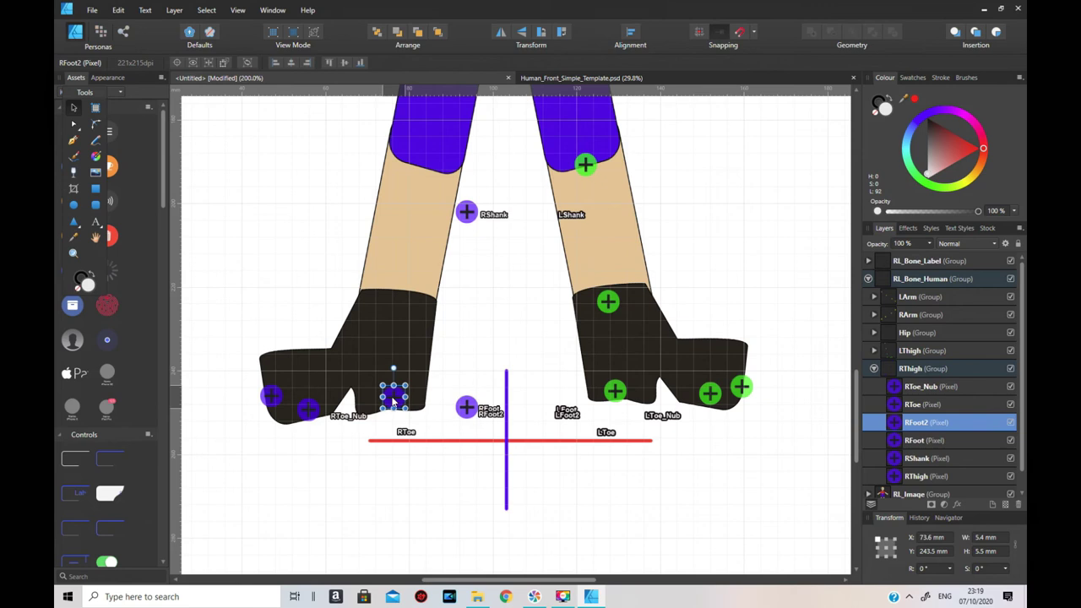
{"action": "left_click", "coordinate": [897, 443]}
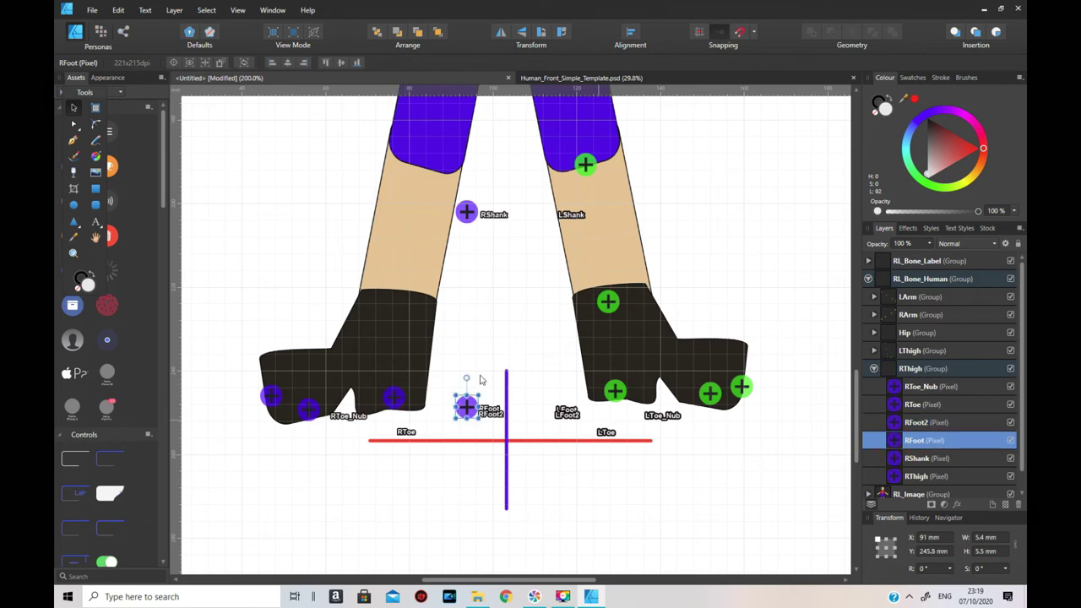
{"action": "mouse_move", "coordinate": [466, 414]}
{"action": "left_mouse_down"}
{"action": "mouse_move", "coordinate": [393, 304]}
{"action": "mouse_move", "coordinate": [396, 314]}
{"action": "left_mouse_up"}
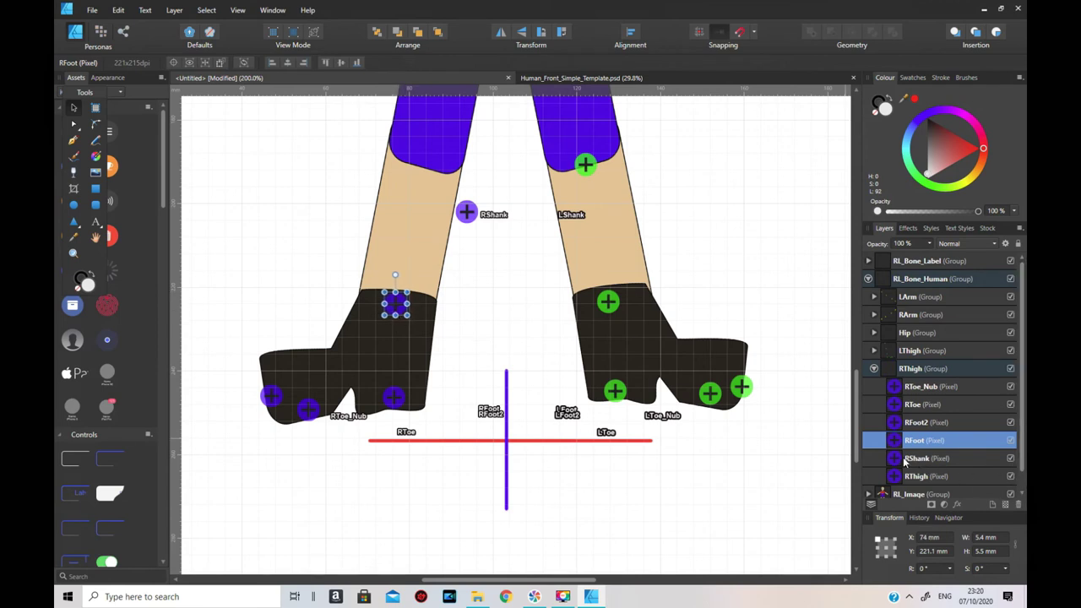
- Move the RShank marker onto the right knee at about X 79.5, Y 188 mm and RThigh onto the right hip at about X 85.5, Y 154.9 mm
{"action": "left_click", "coordinate": [908, 459]}
{"action": "left_click_drag", "start_coordinate": [467, 213], "coordinate": [419, 166]}
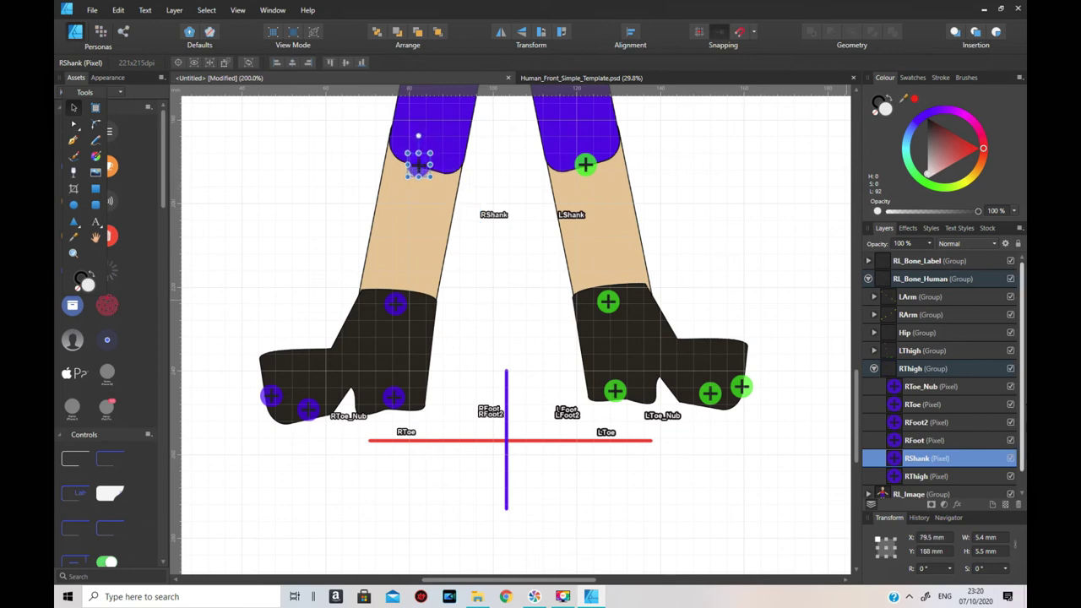
{"action": "left_click", "coordinate": [916, 476]}
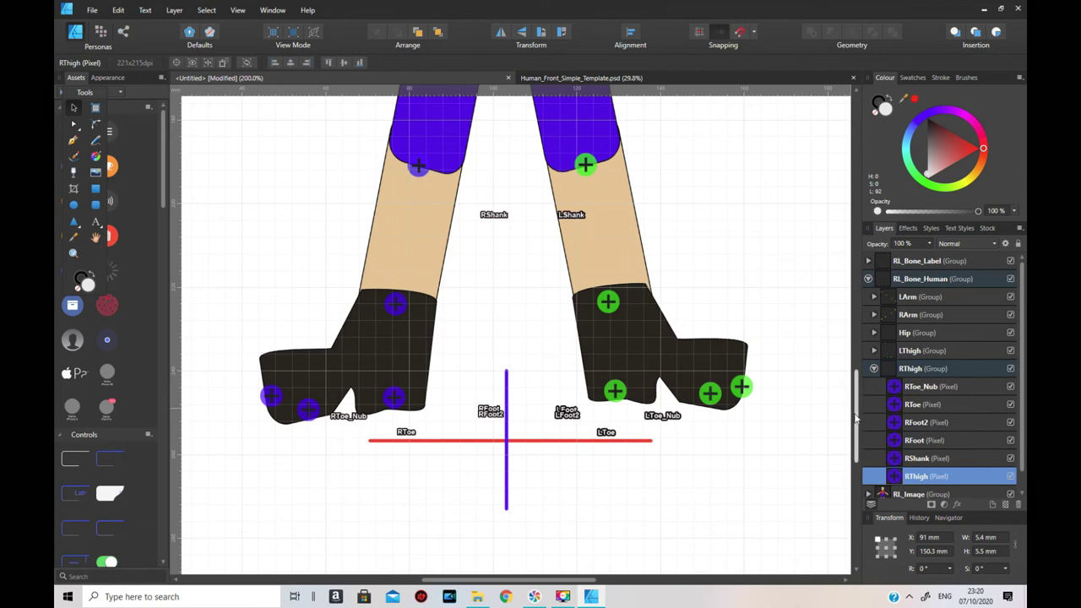
{"action": "left_click_drag", "start_coordinate": [855, 418], "coordinate": [860, 368]}
{"action": "scroll", "coordinate": [562, 319], "scroll_direction": "up", "scroll_amount": 3}
{"action": "left_click_drag", "start_coordinate": [478, 292], "coordinate": [448, 310]}
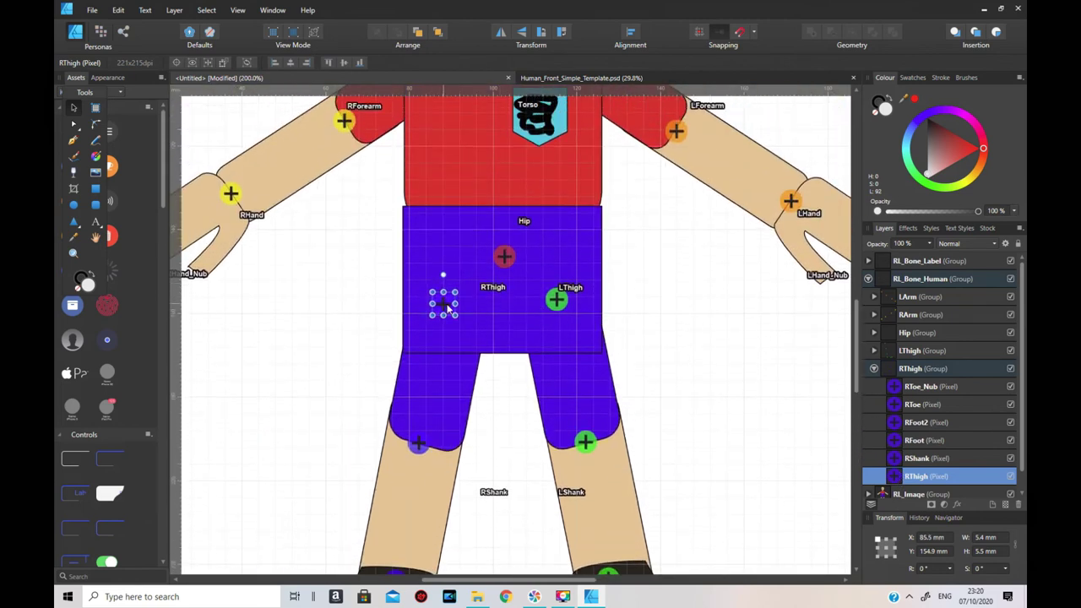
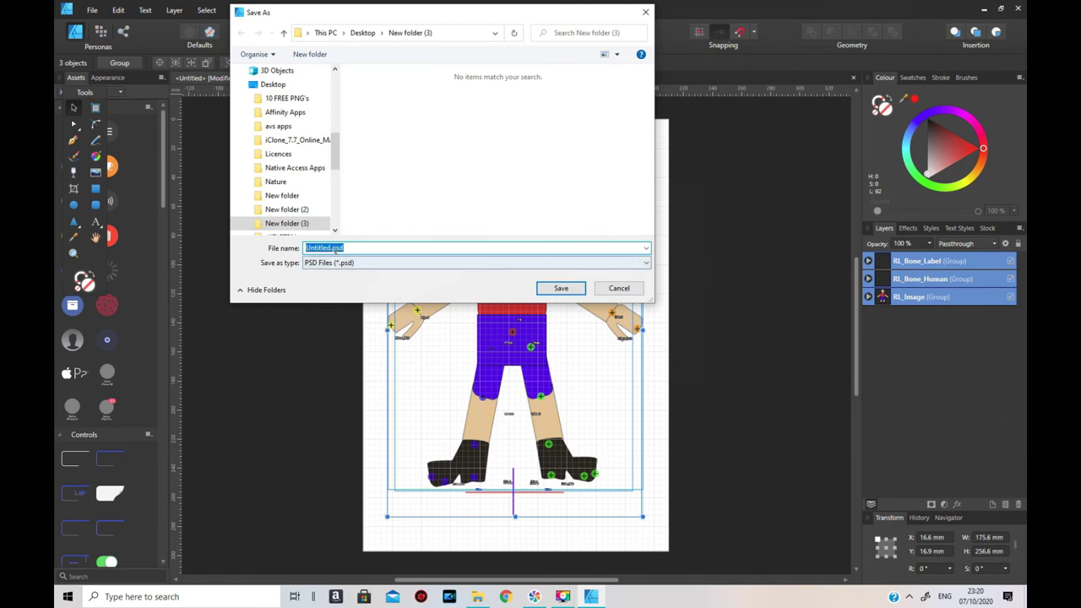
- Export the rigged character as footballer.psd into New folder (3) on the Desktop
{"action": "double_click", "coordinate": [327, 248]}
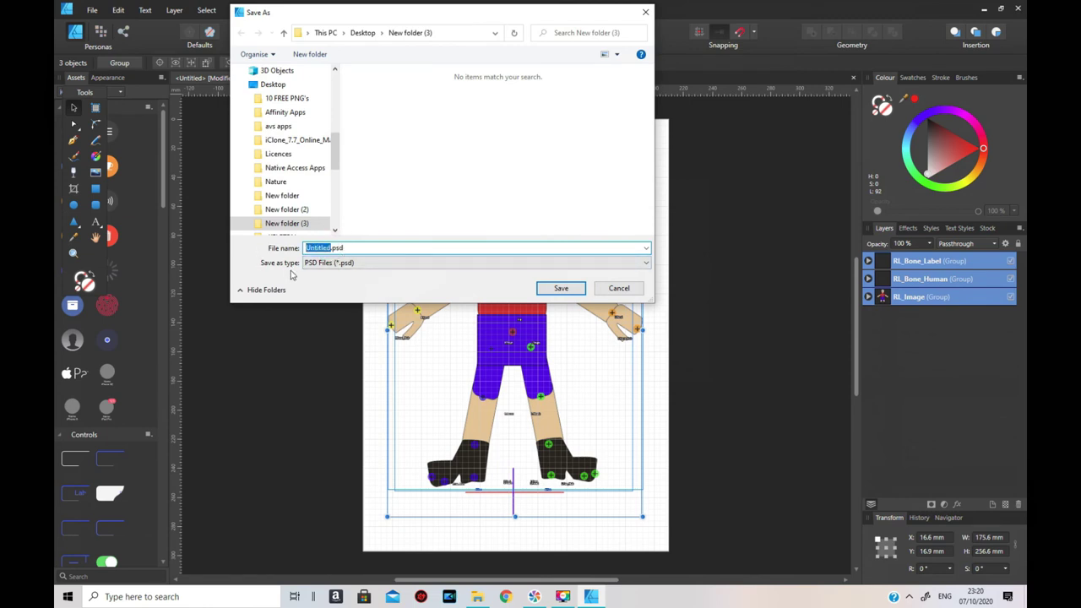
{"action": "type", "text": "footballer"}
{"action": "key", "text": "Return"}
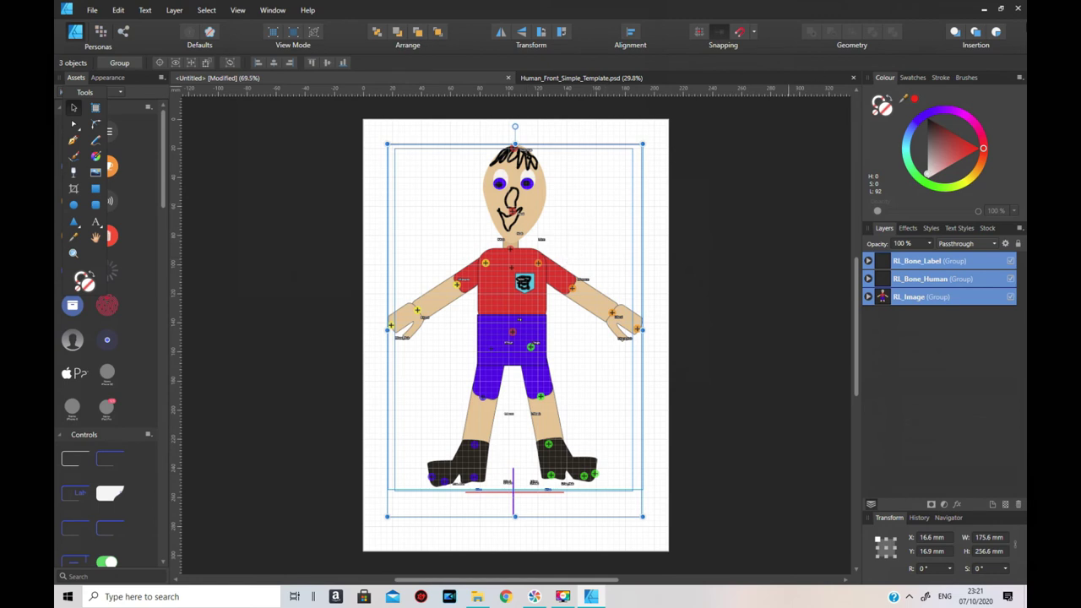
- Save the untitled document as Footballer.afdesign in New folder (3)
{"action": "left_click", "coordinate": [1018, 9]}
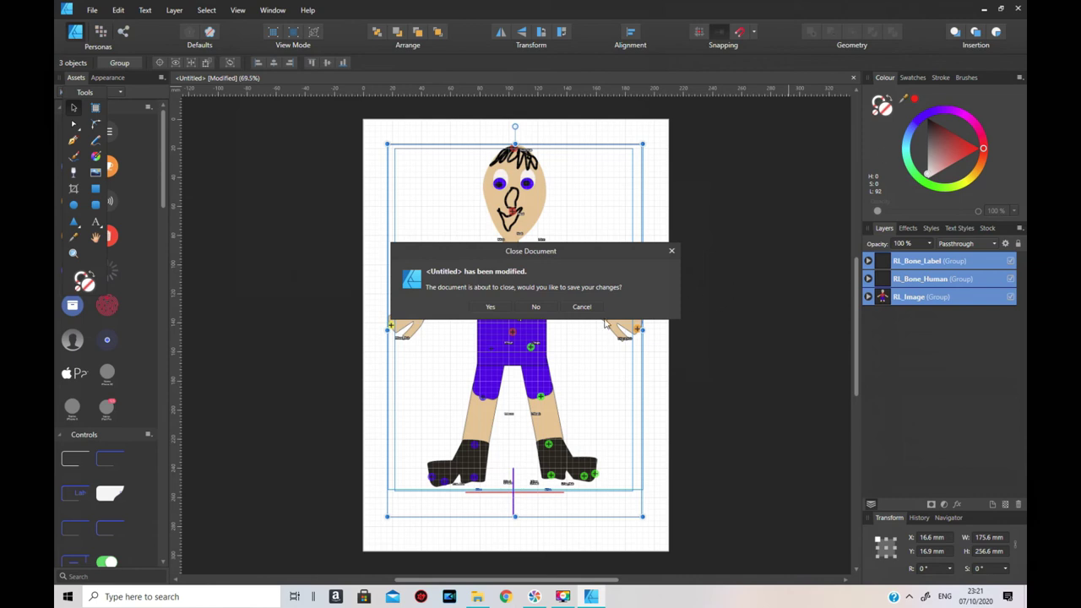
{"action": "left_click", "coordinate": [673, 251]}
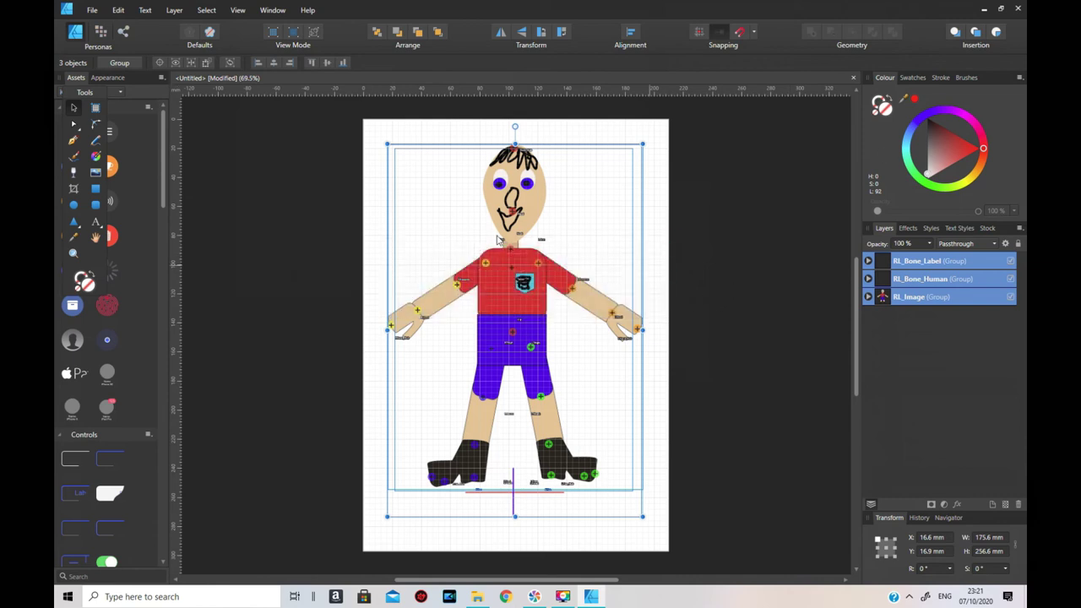
{"action": "left_click", "coordinate": [88, 12]}
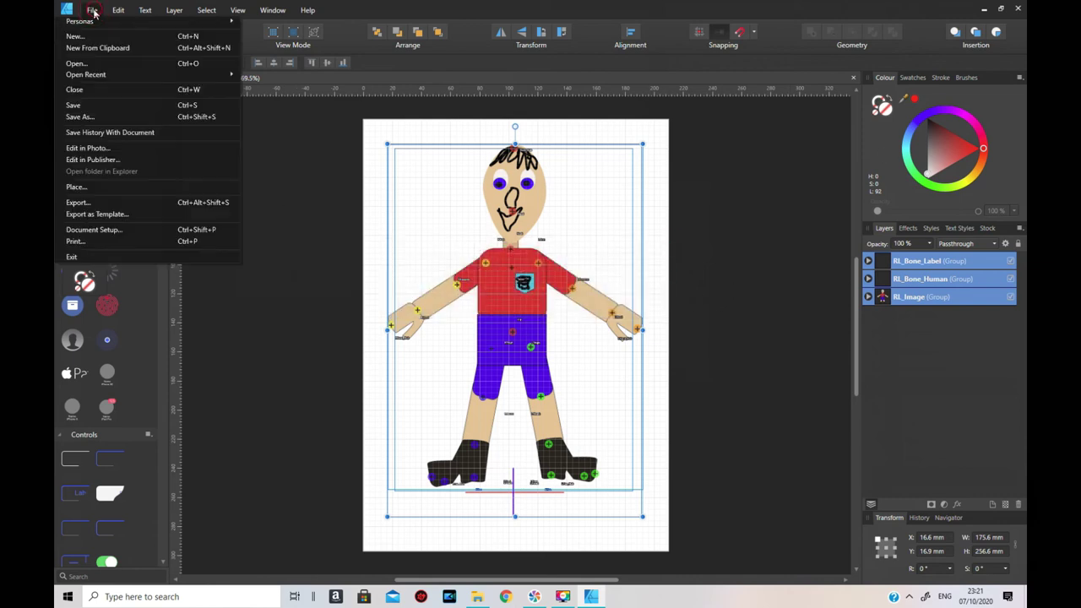
{"action": "left_click", "coordinate": [122, 117]}
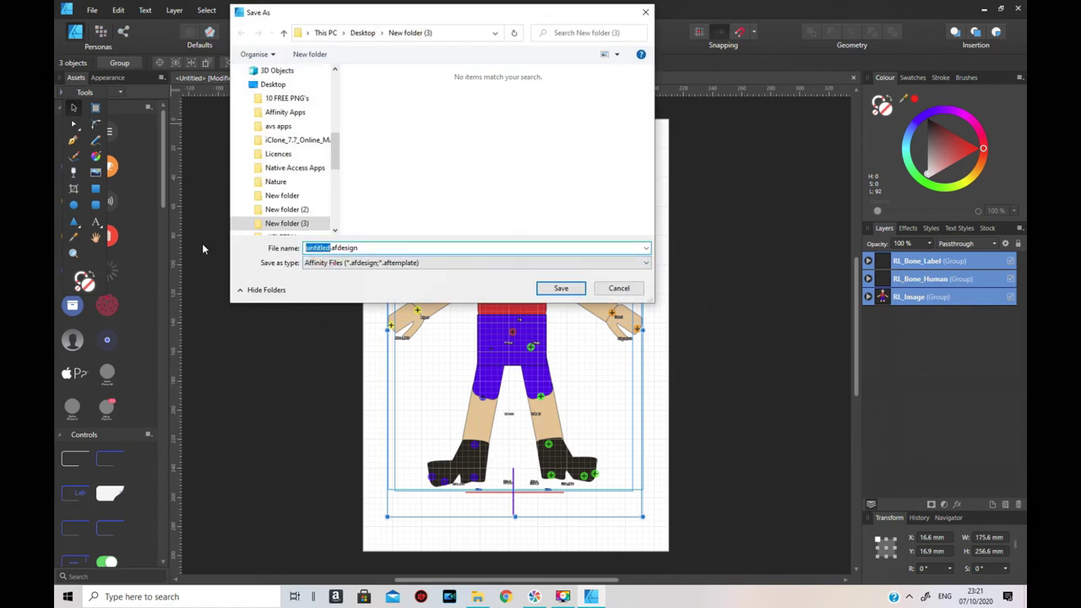
{"action": "type", "text": "Footballer"}
{"action": "key", "text": "Return"}
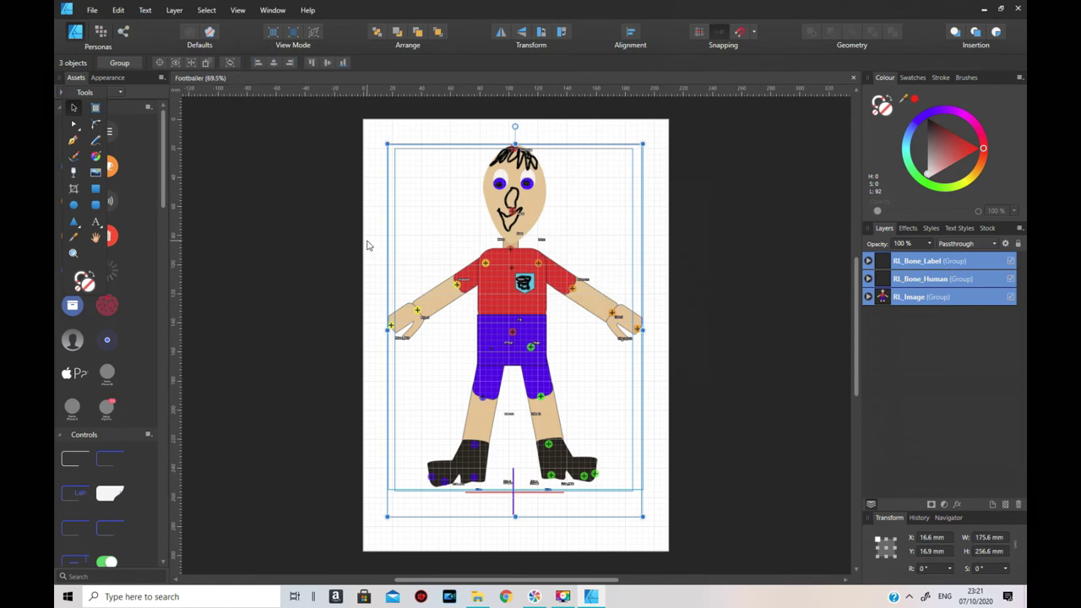
- Close Affinity Designer and the Affinity Apps folder, launch Cartoon Animator 4 from the desktop and dismiss its welcome screen
{"action": "left_click", "coordinate": [1019, 11]}
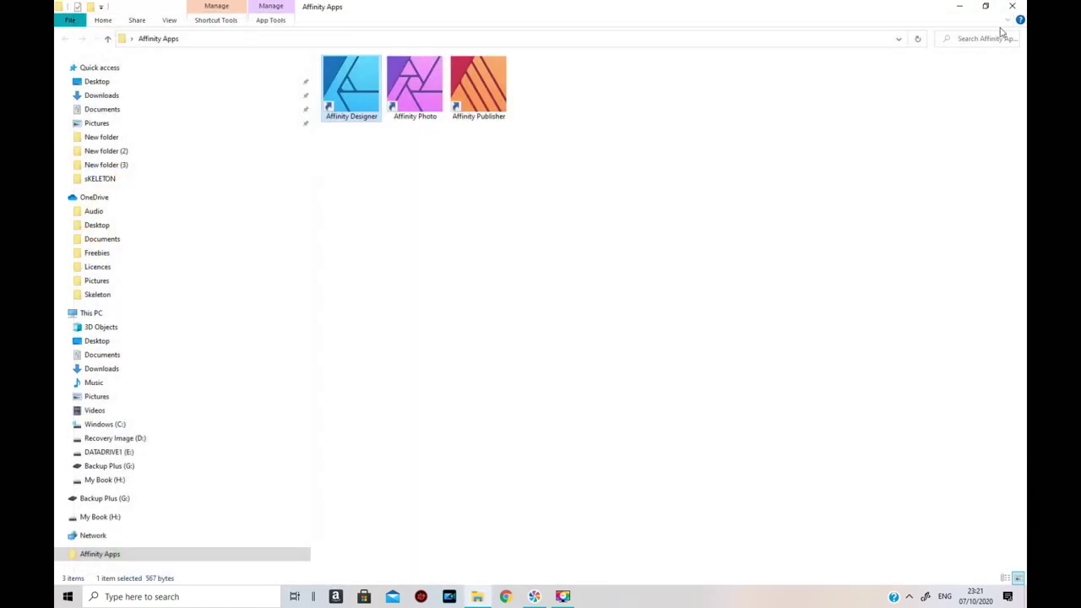
{"action": "left_click", "coordinate": [1013, 6]}
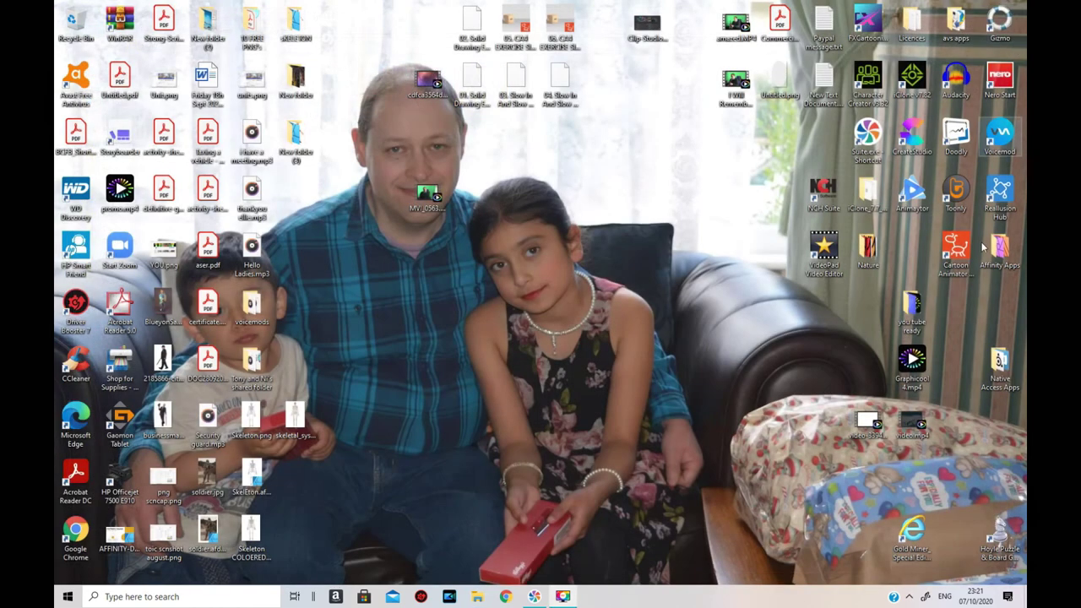
{"action": "left_click", "coordinate": [956, 252]}
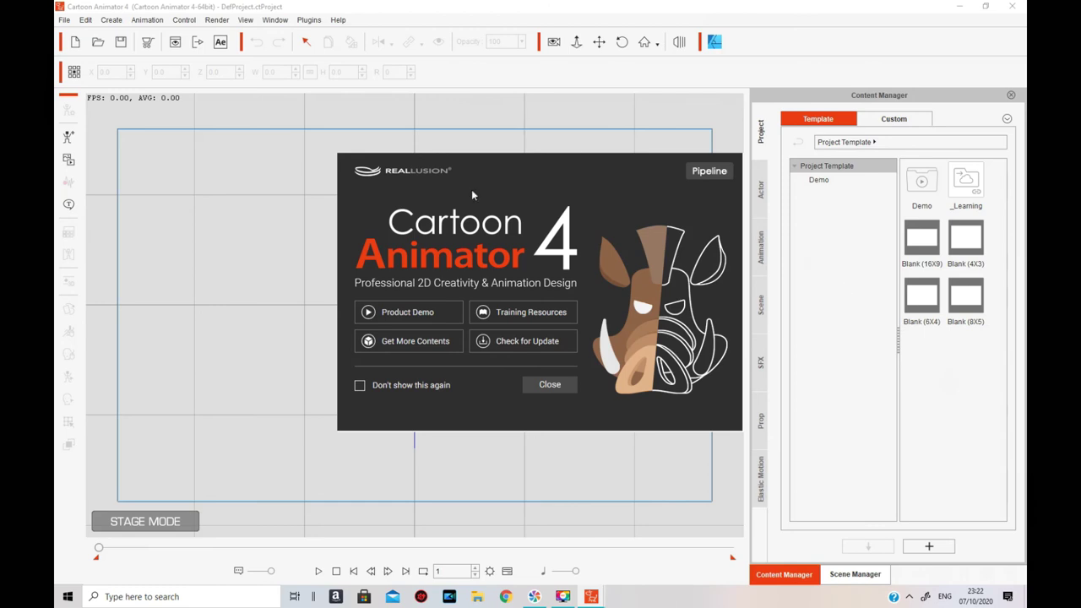
{"action": "left_click", "coordinate": [550, 385]}
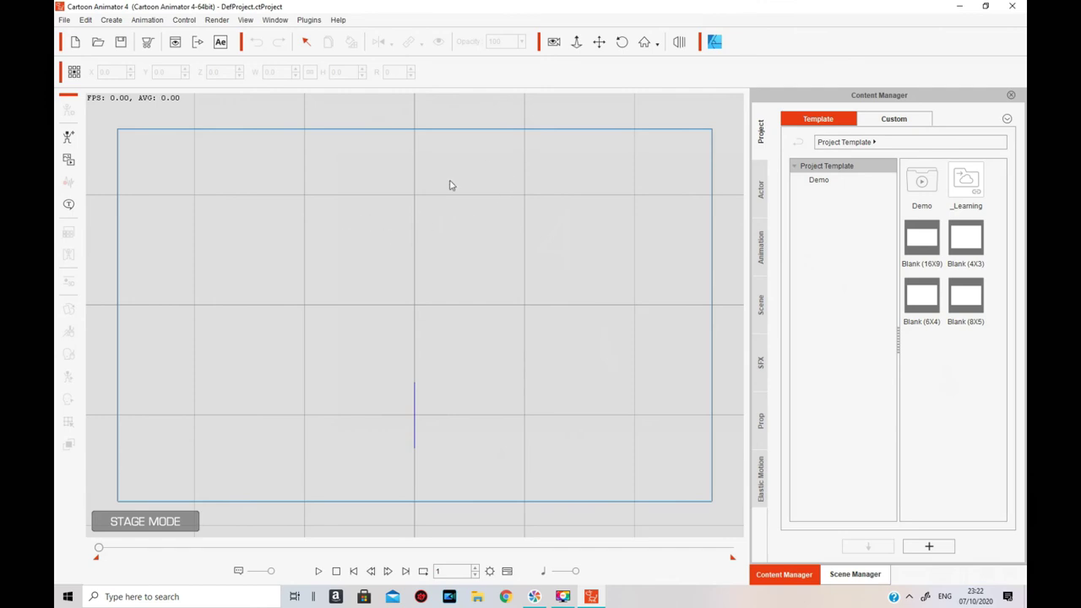
- Create a new character from footballer.psd in the Desktop's New folder (3) and return from the composer to the stage
{"action": "left_click", "coordinate": [69, 138]}
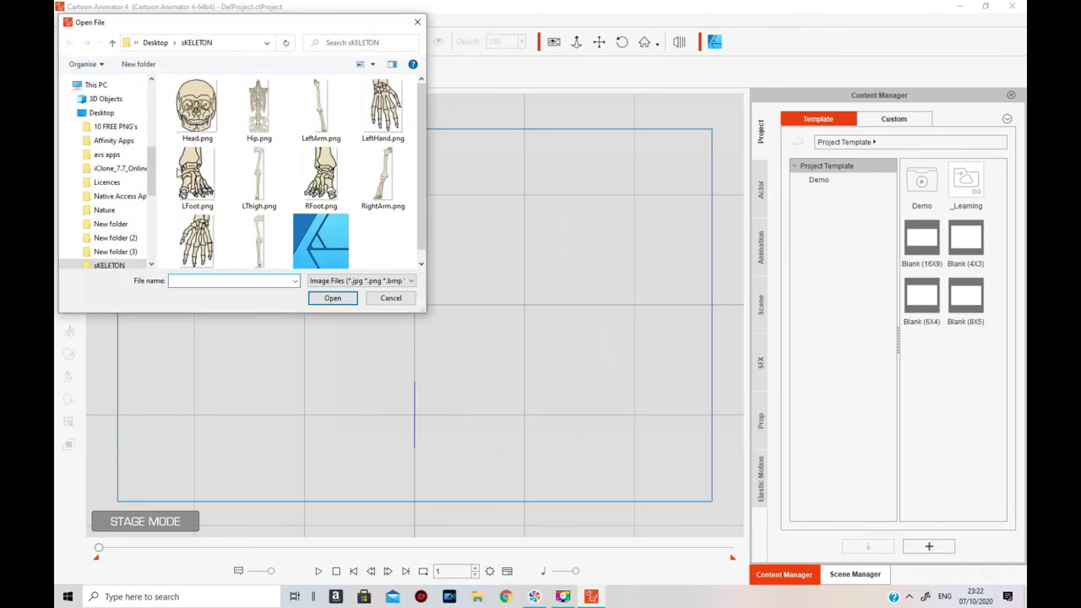
{"action": "left_click", "coordinate": [157, 42]}
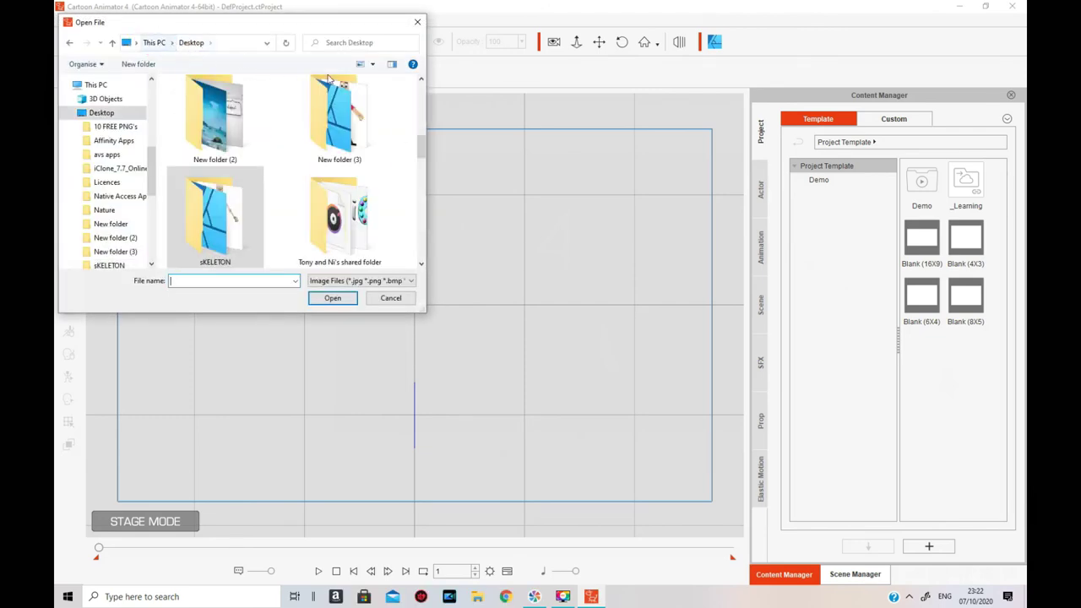
{"action": "double_click", "coordinate": [388, 157]}
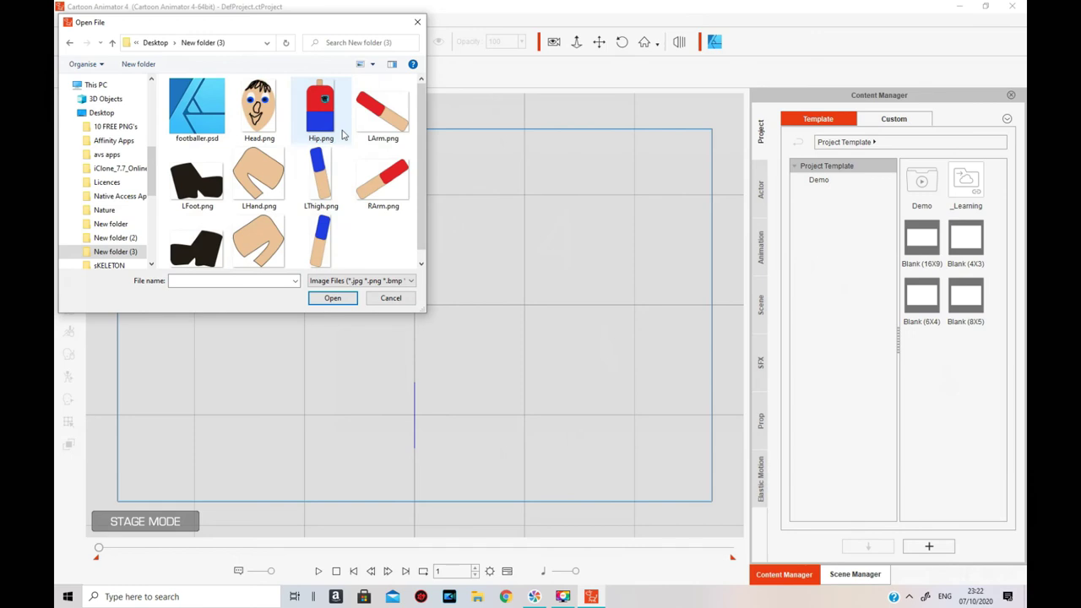
{"action": "scroll", "coordinate": [420, 148], "scroll_direction": "down", "scroll_amount": 1}
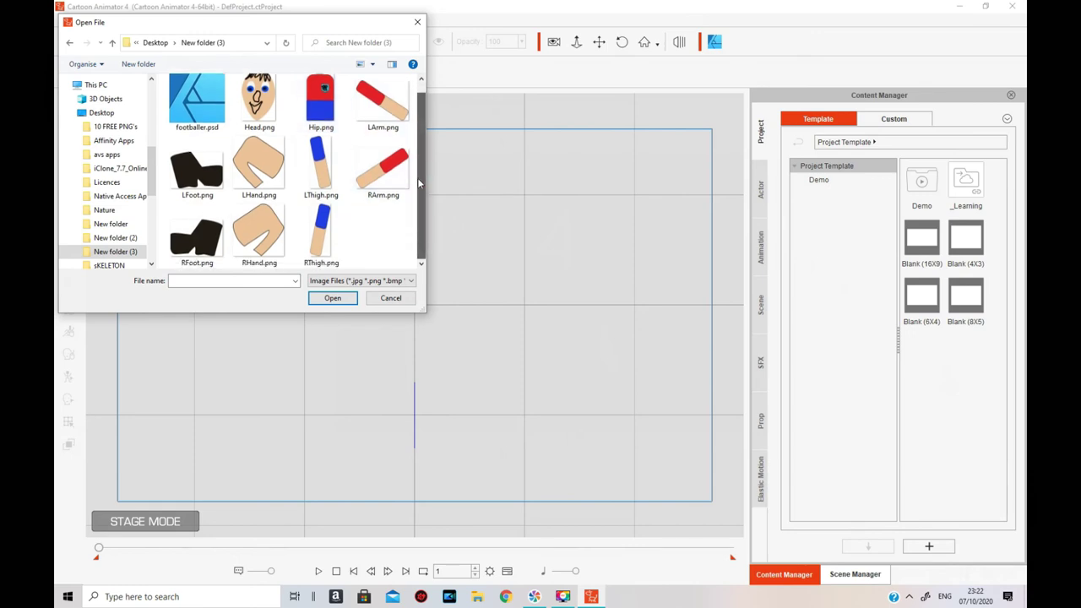
{"action": "left_click", "coordinate": [191, 104]}
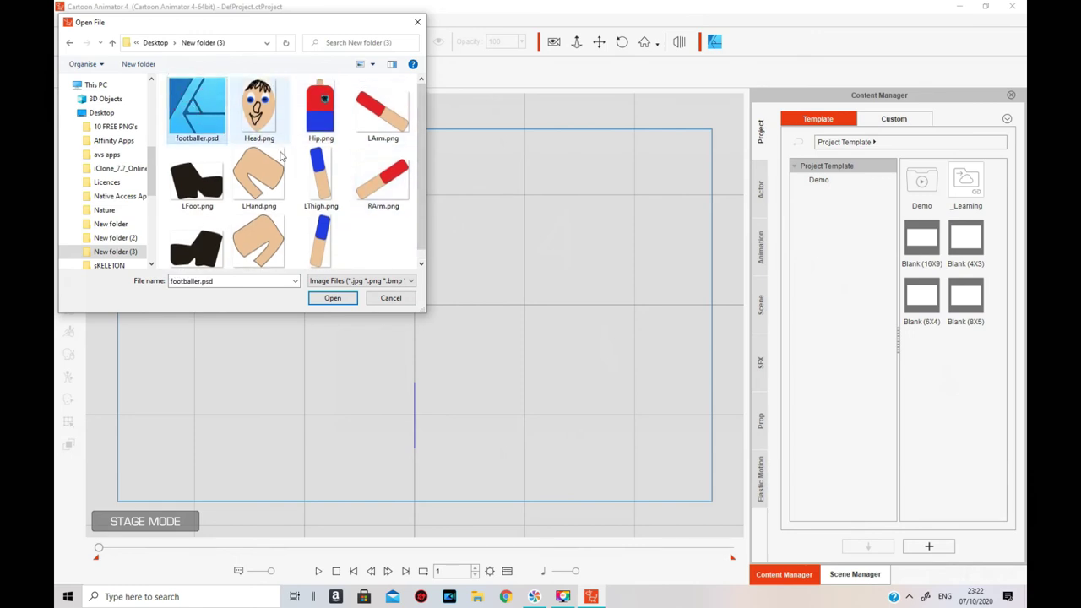
{"action": "left_click", "coordinate": [332, 299]}
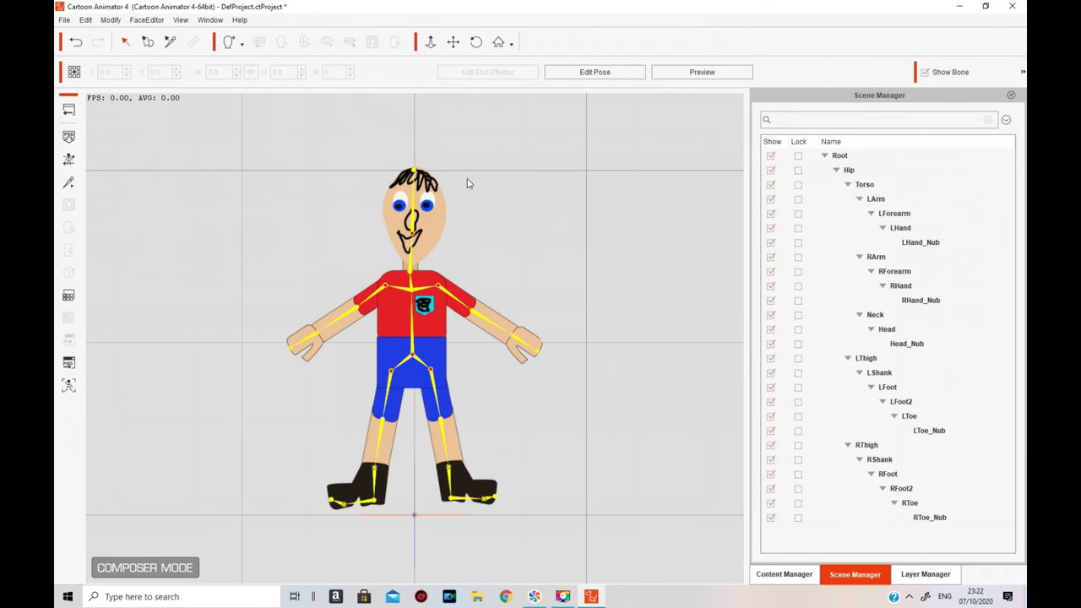
{"action": "left_click", "coordinate": [456, 44]}
{"action": "left_click", "coordinate": [69, 111]}
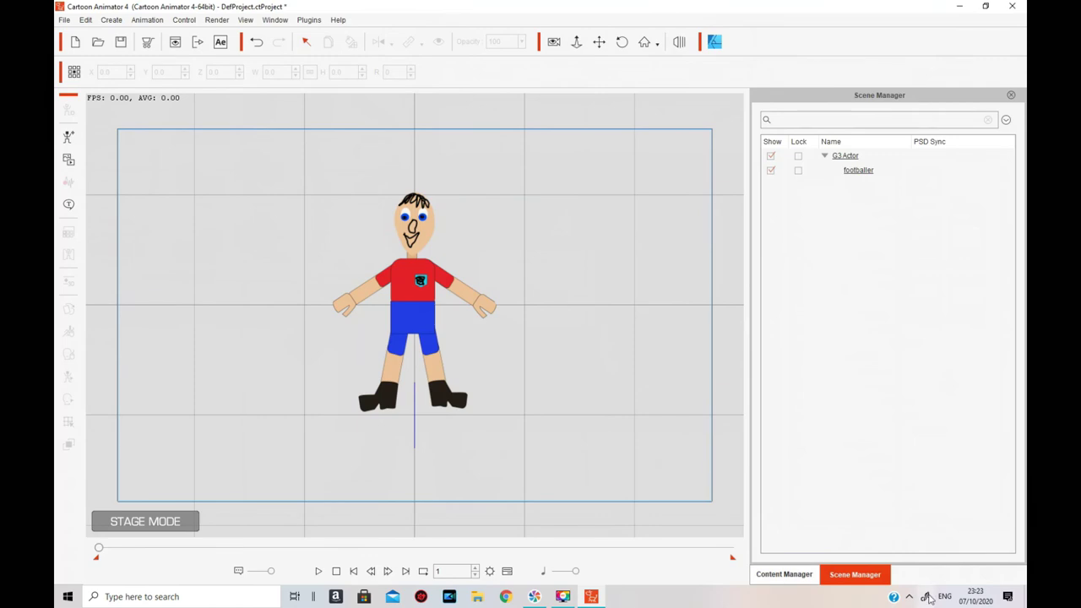
- Apply the Elastic...s_Front action menu from the G3 Human animation templates to the footballer
{"action": "left_click", "coordinate": [788, 575]}
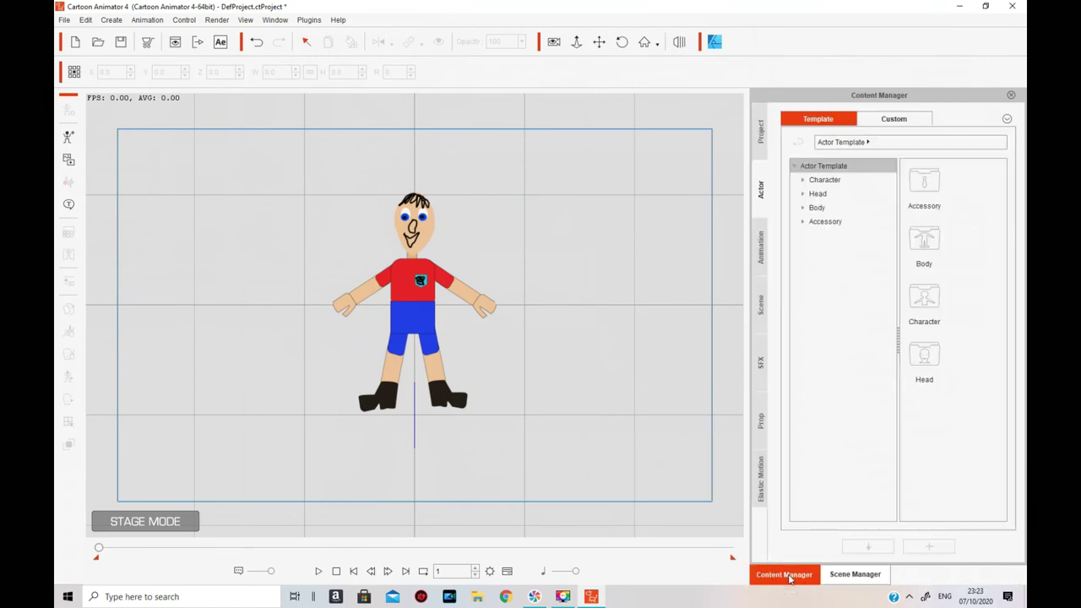
{"action": "left_click", "coordinate": [762, 252]}
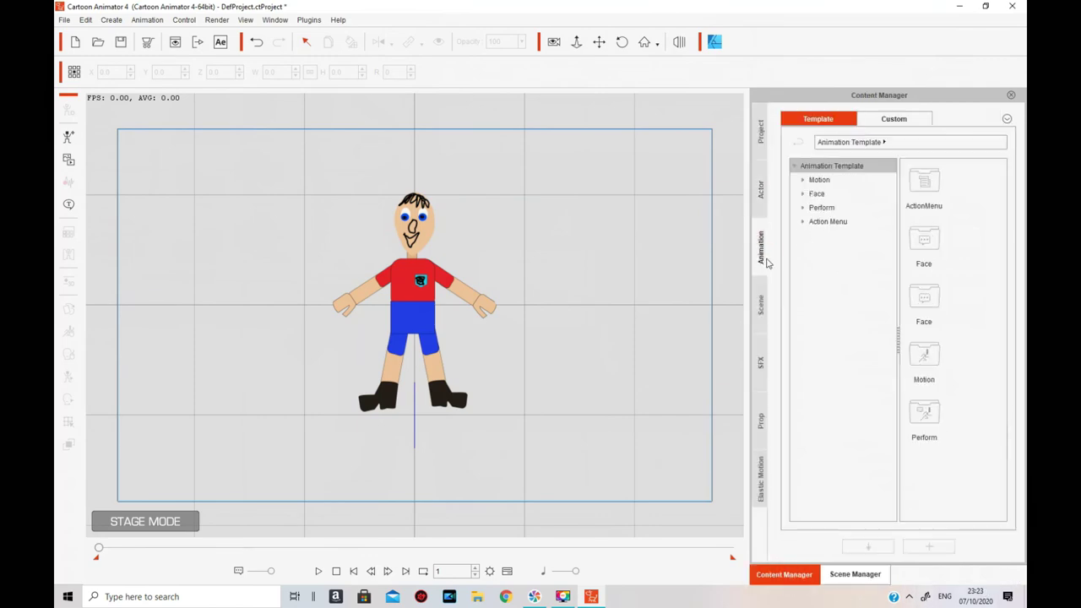
{"action": "left_click", "coordinate": [424, 317]}
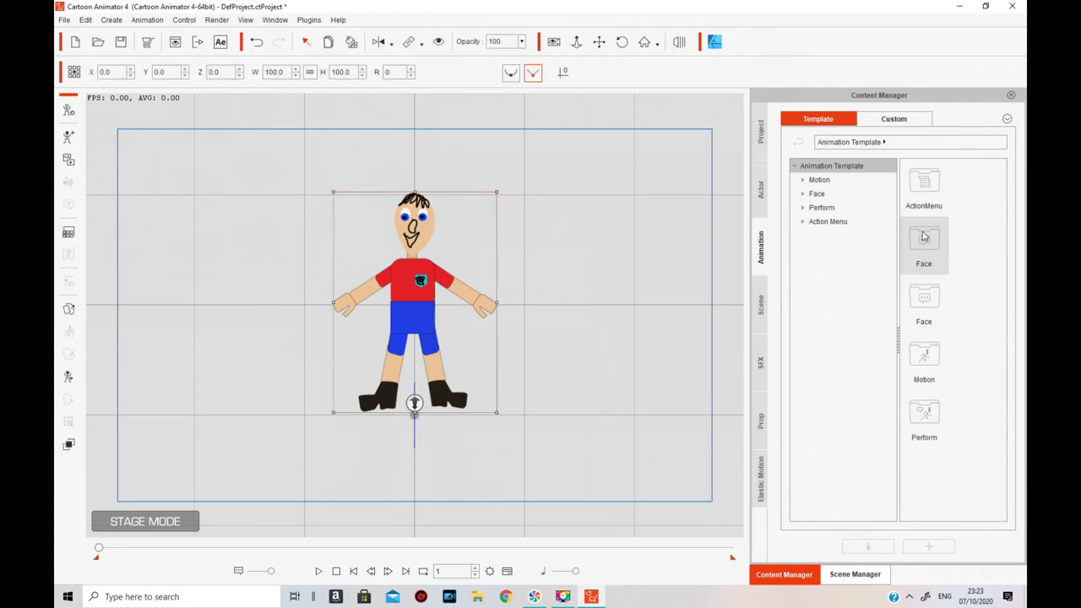
{"action": "left_click", "coordinate": [924, 357]}
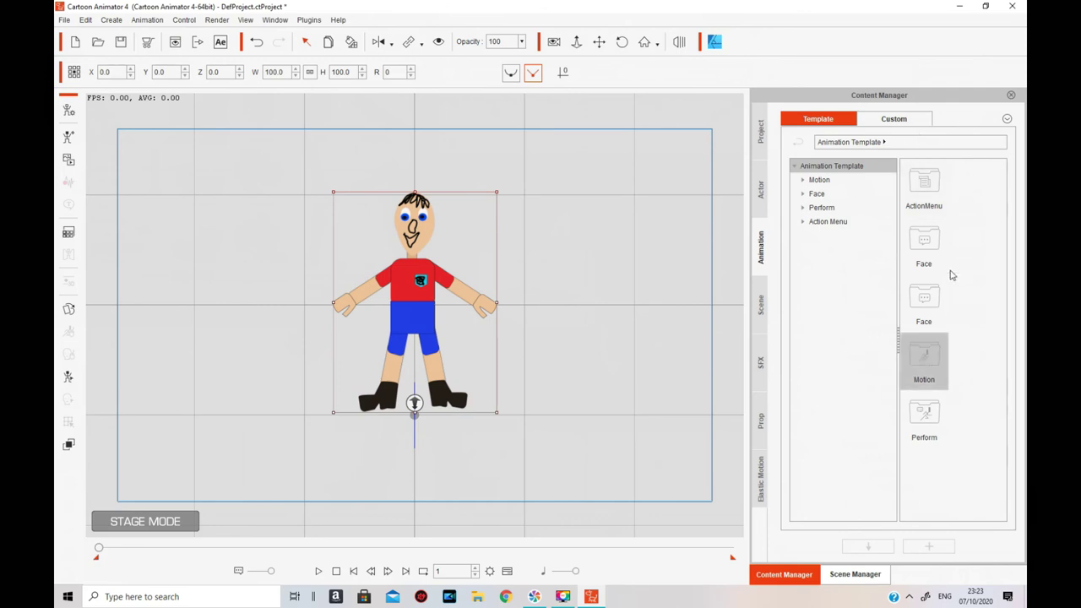
{"action": "left_click", "coordinate": [924, 189]}
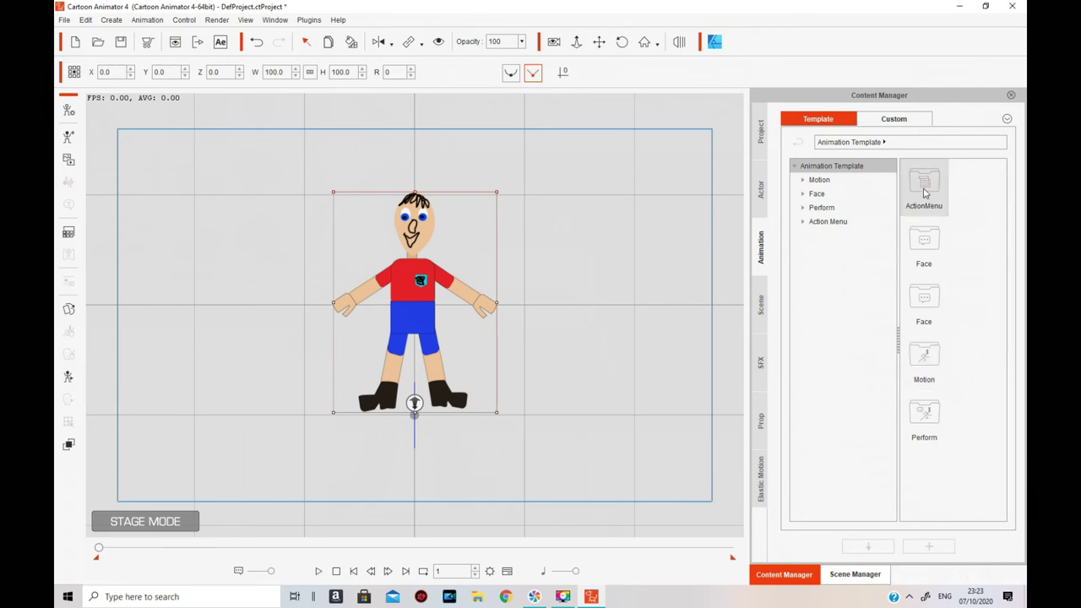
{"action": "double_click", "coordinate": [924, 189]}
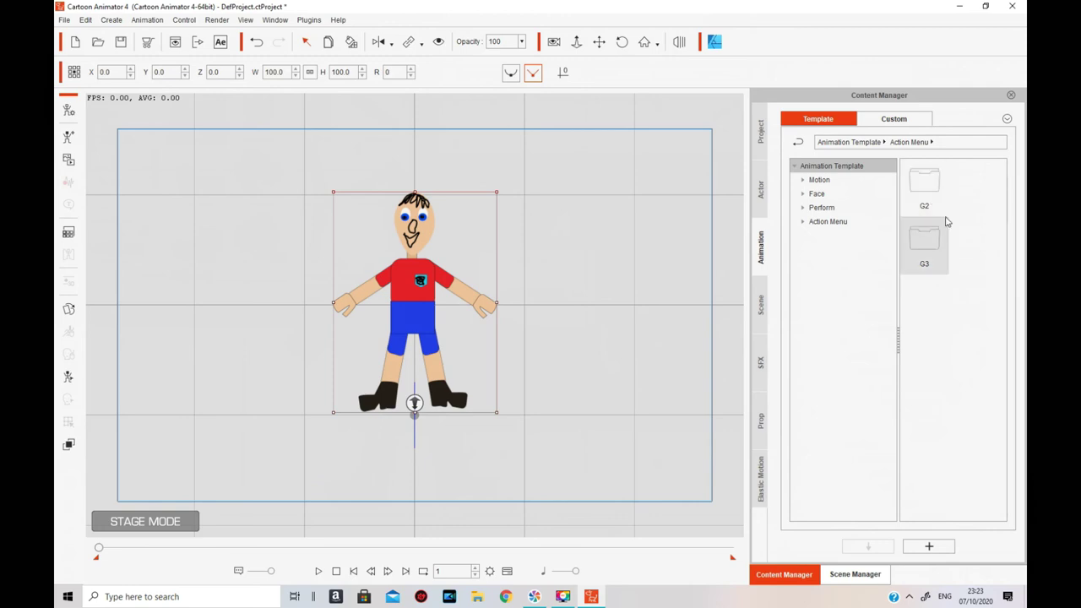
{"action": "double_click", "coordinate": [927, 245]}
{"action": "left_click", "coordinate": [931, 246]}
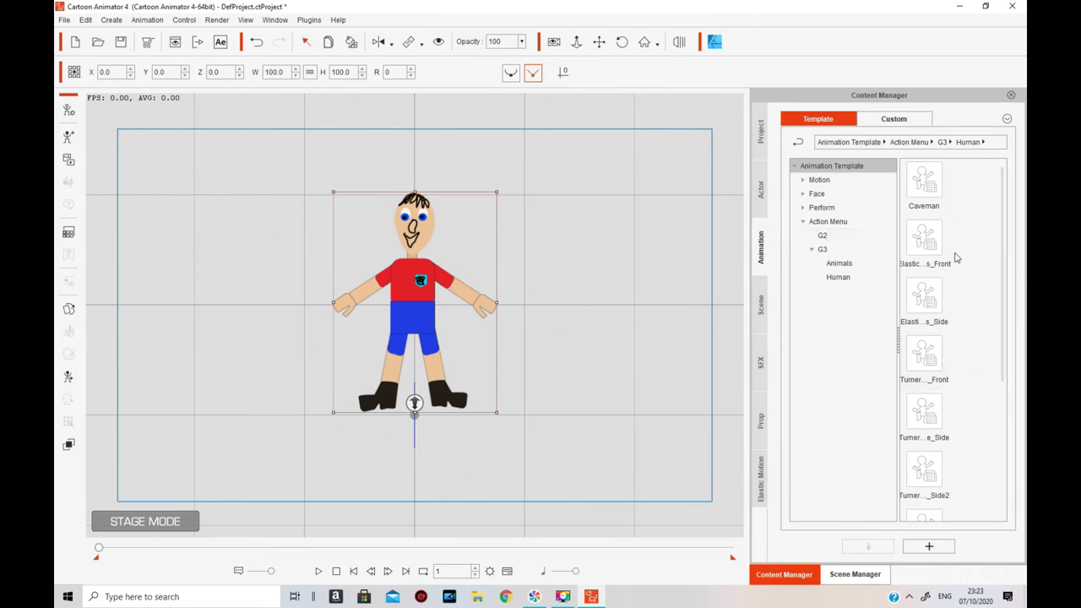
{"action": "left_click", "coordinate": [929, 241]}
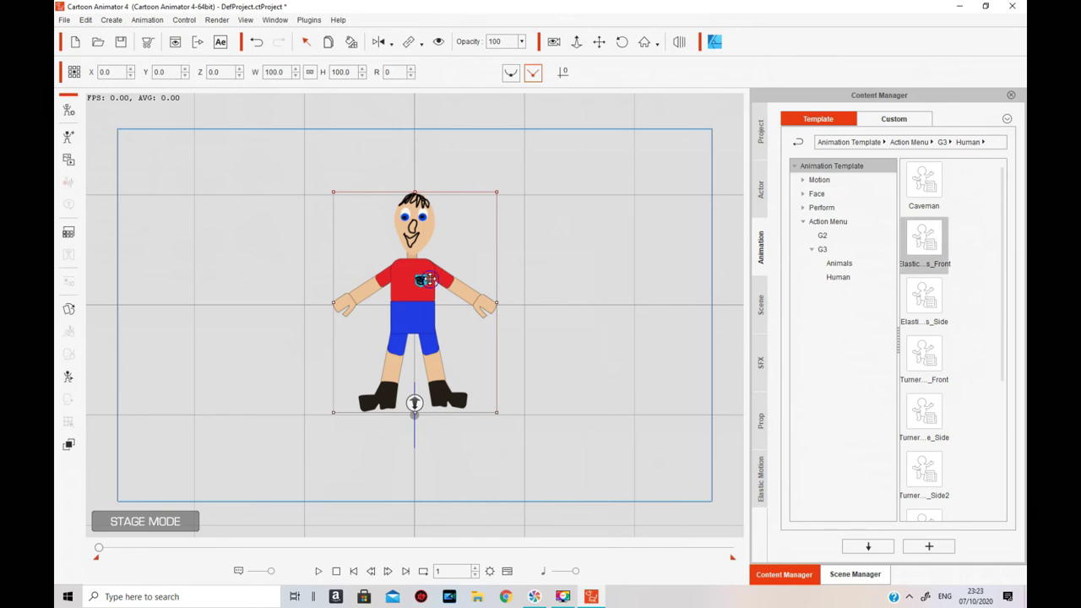
- Remove the footballer's object animation and apply the Surprised action from its action menu
{"action": "right_click", "coordinate": [432, 283]}
{"action": "mouse_move", "coordinate": [509, 292]}
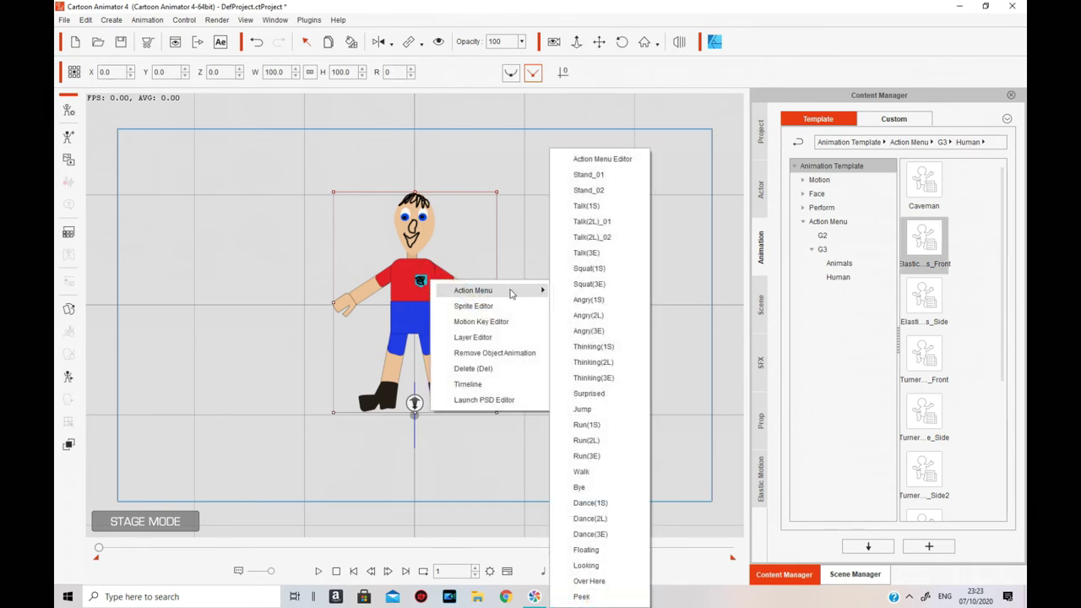
{"action": "left_click", "coordinate": [505, 353]}
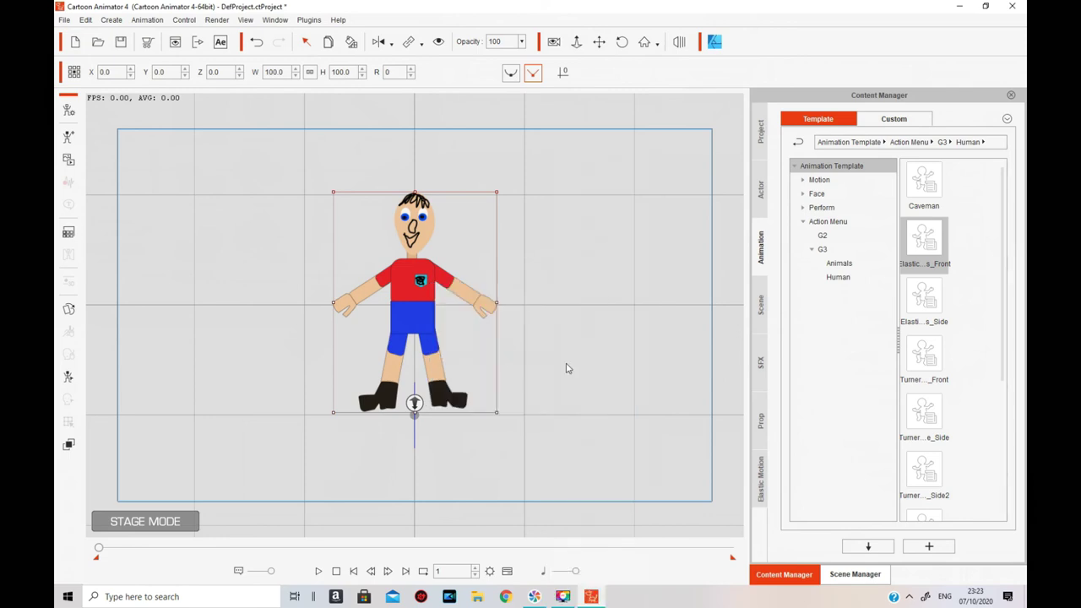
{"action": "right_click", "coordinate": [462, 293]}
{"action": "mouse_move", "coordinate": [525, 301]}
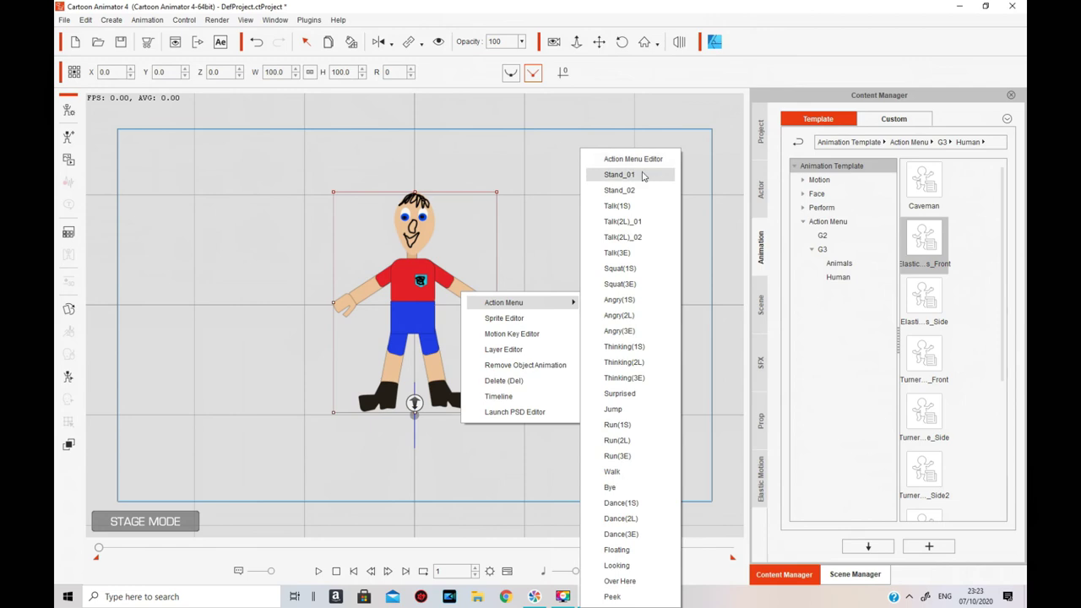
{"action": "left_click", "coordinate": [641, 397]}
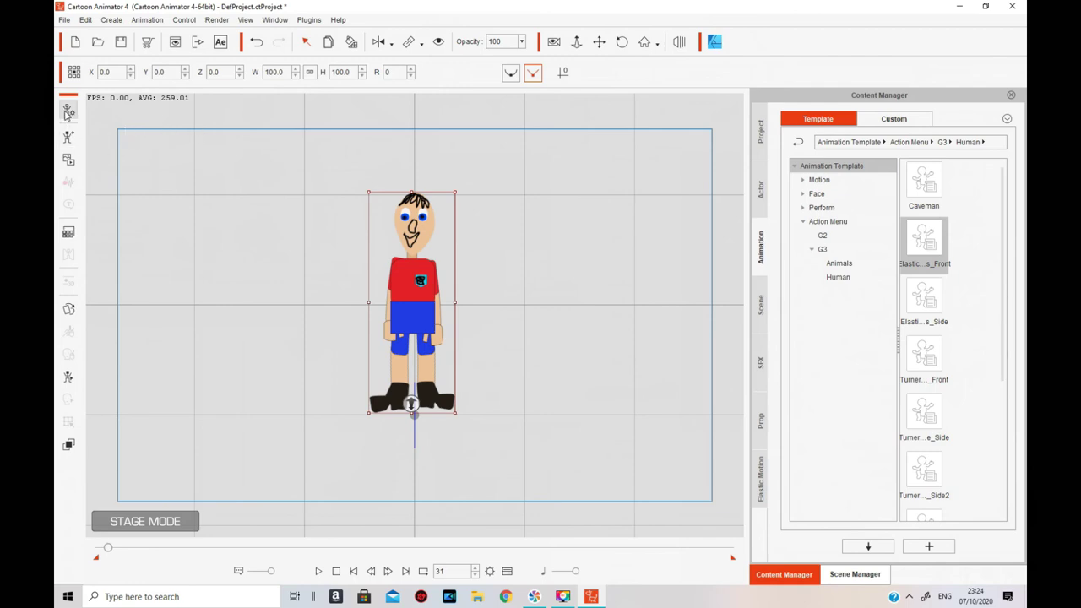
- Open the footballer in Composer mode for editing
{"action": "left_click", "coordinate": [70, 112]}
{"action": "left_click", "coordinate": [70, 113]}
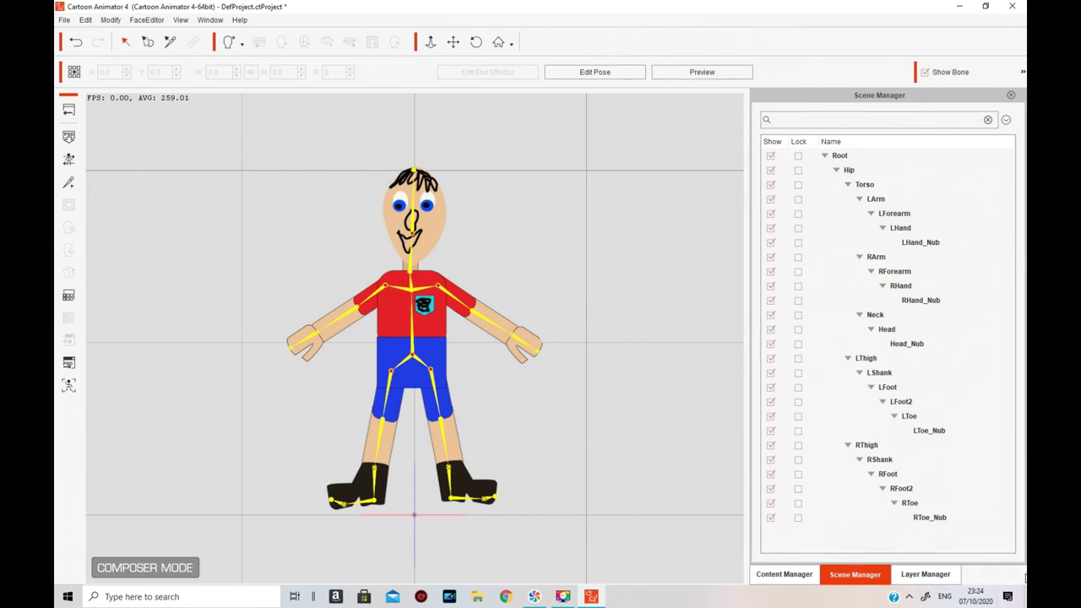
- Close the Scene Manager so the Layer Manager with the footballer's layer order is in view
{"action": "left_click", "coordinate": [926, 578]}
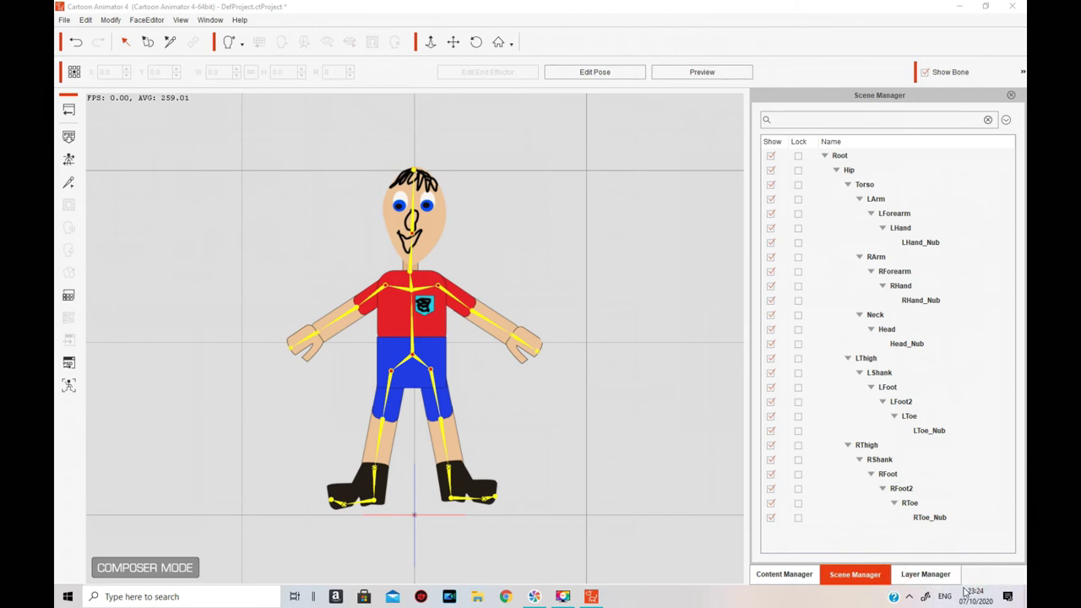
{"action": "left_click", "coordinate": [843, 577]}
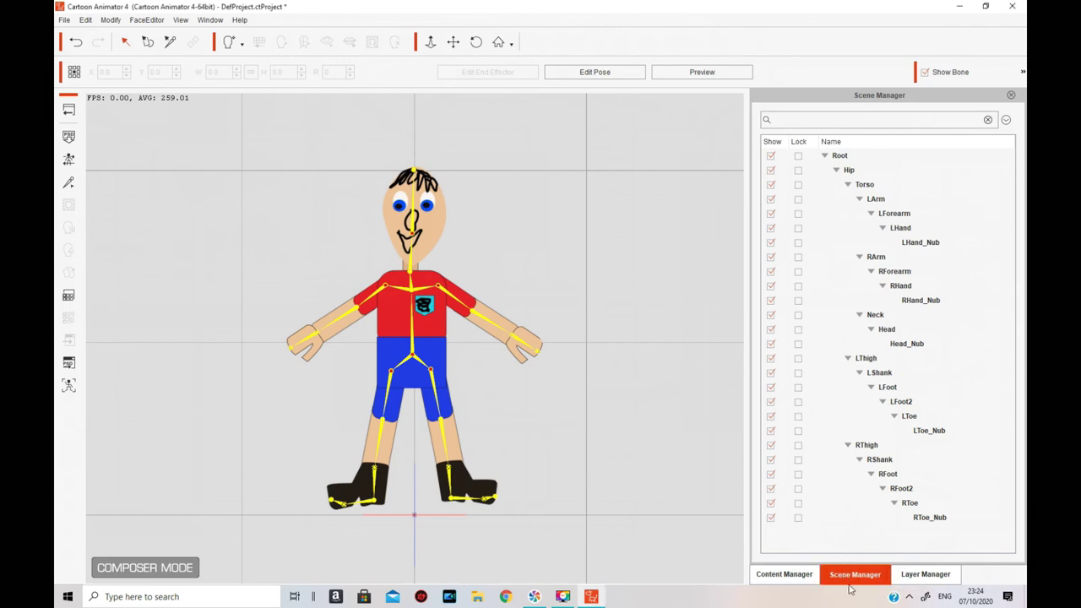
{"action": "left_click", "coordinate": [796, 582]}
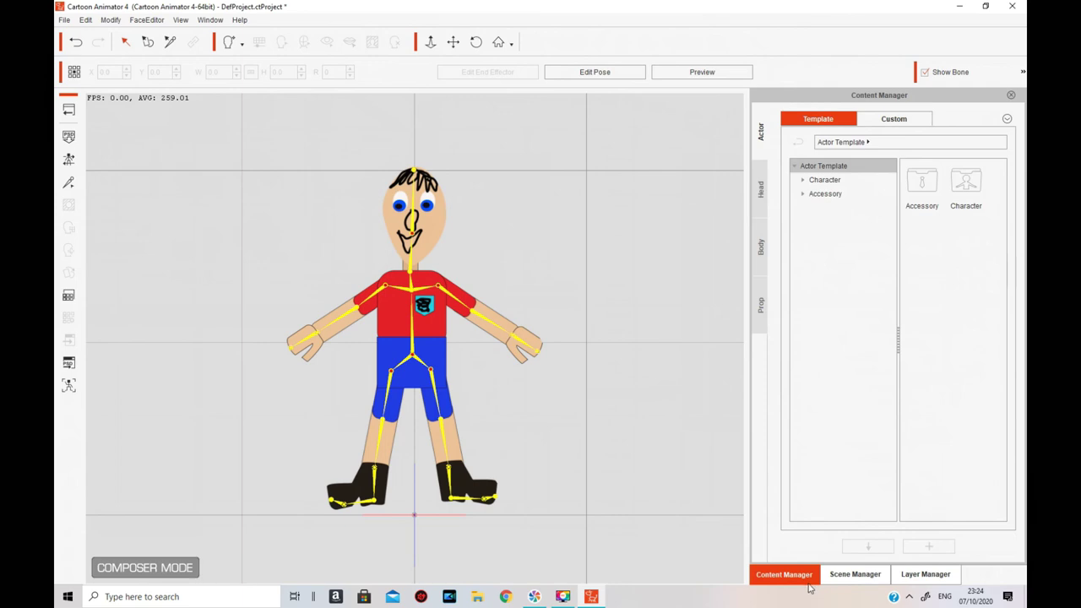
{"action": "left_click", "coordinate": [841, 580]}
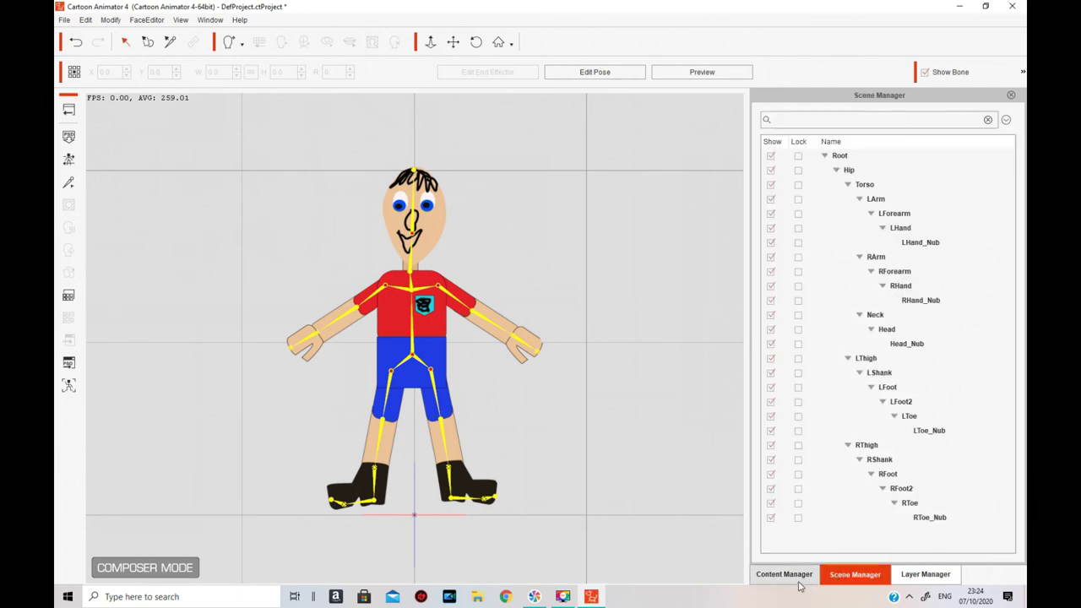
{"action": "left_click", "coordinate": [802, 583]}
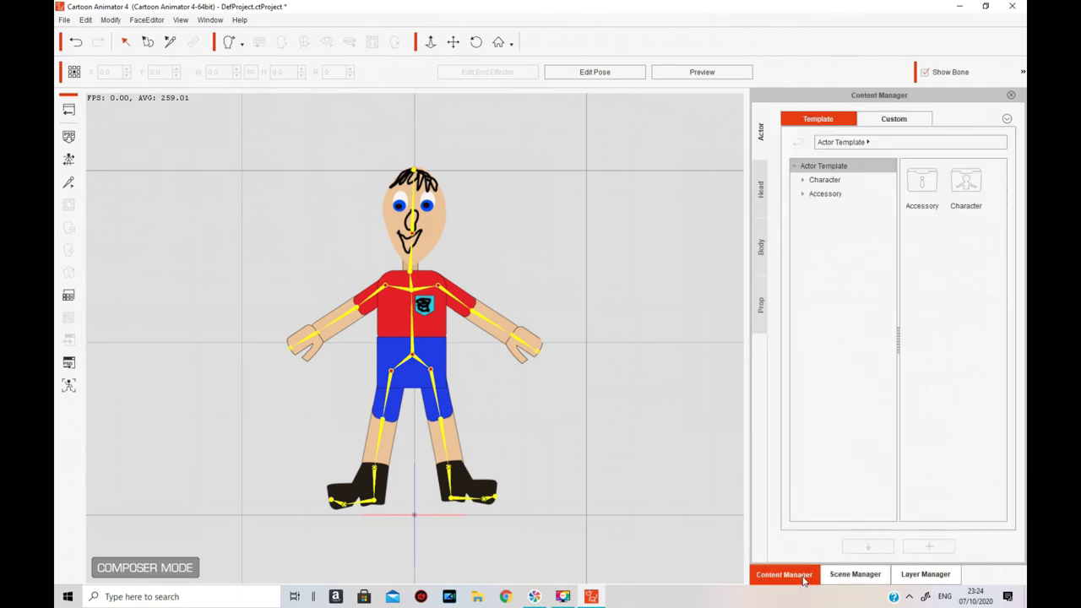
{"action": "left_click", "coordinate": [839, 579]}
{"action": "left_click", "coordinate": [1011, 95]}
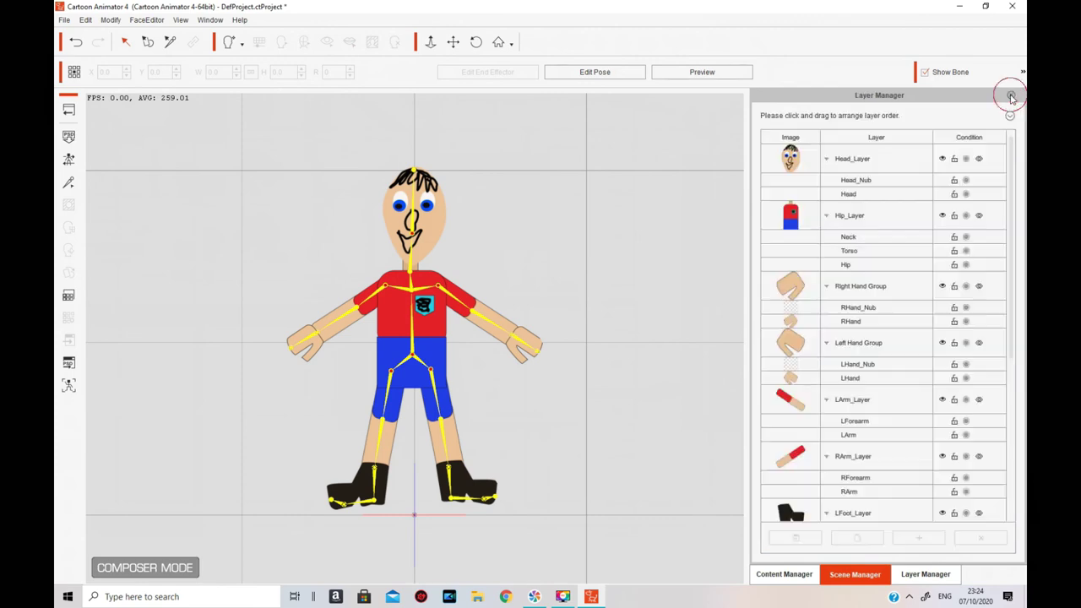
{"action": "left_click", "coordinate": [841, 575]}
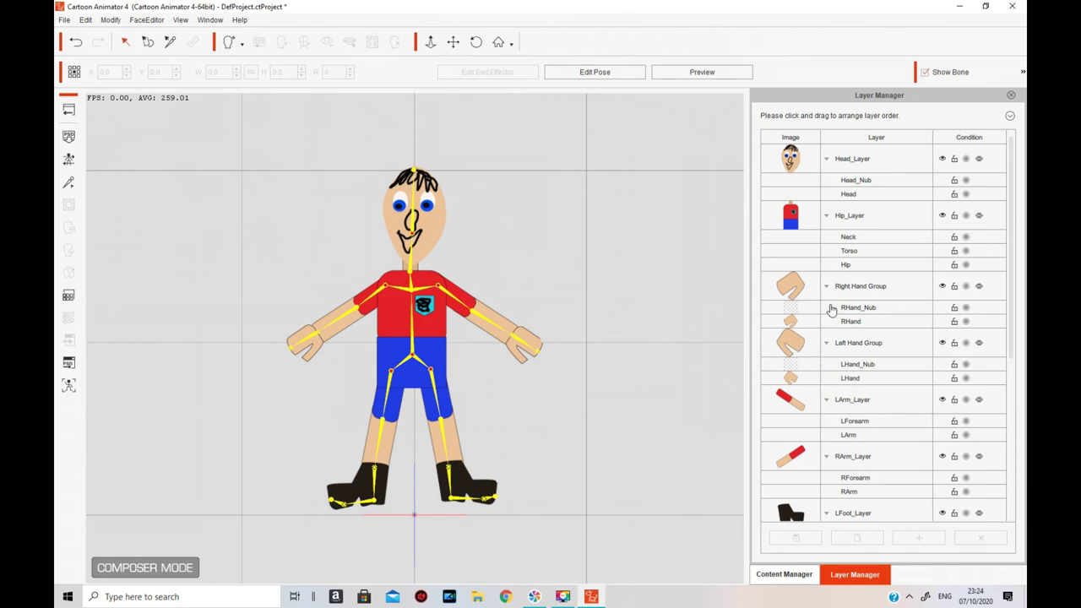
- Reorder the footballer's layers so that Hip_Layer sits directly below the Left Hand Group and its sublayers
{"action": "left_click_drag", "start_coordinate": [802, 287], "coordinate": [807, 205]}
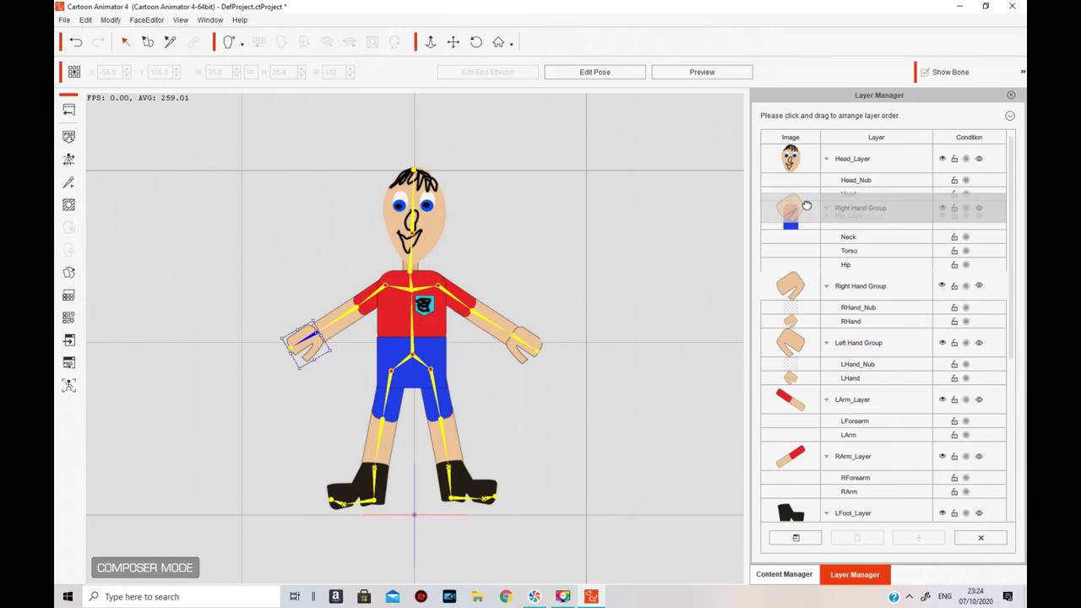
{"action": "left_click_drag", "start_coordinate": [807, 205], "coordinate": [807, 205]}
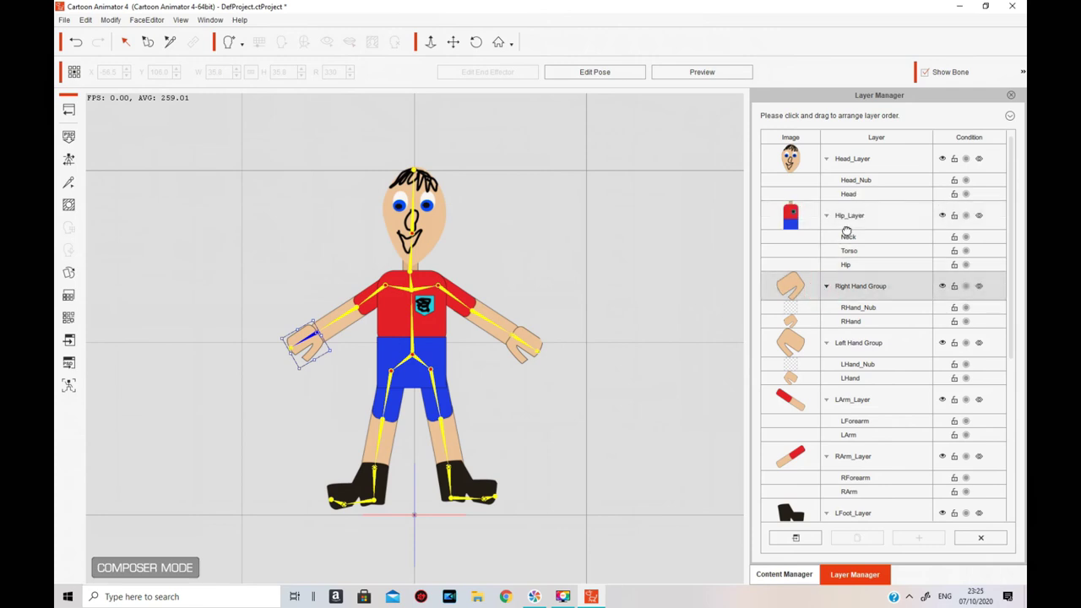
{"action": "left_click_drag", "start_coordinate": [809, 288], "coordinate": [806, 376]}
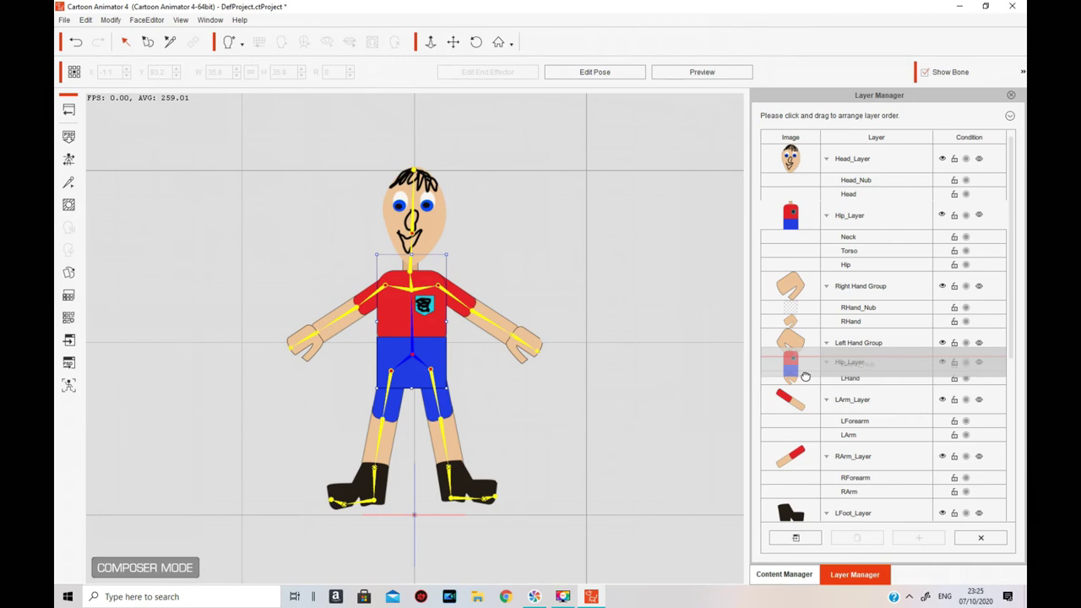
{"action": "left_click_drag", "start_coordinate": [806, 376], "coordinate": [789, 457]}
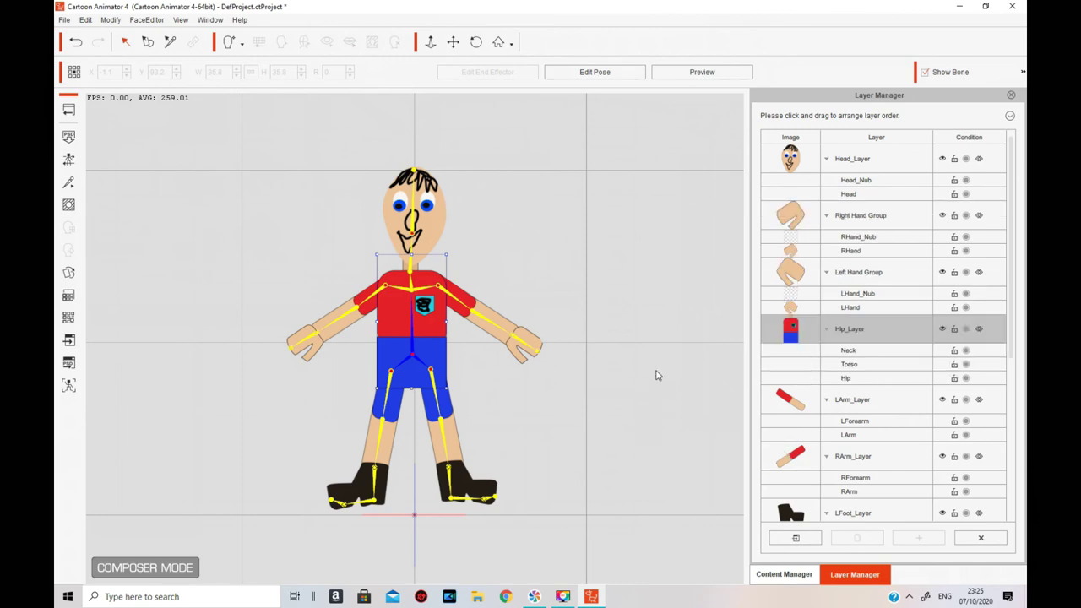
- Return from the composer to the stage and play the animation briefly to check the hands' layering
{"action": "left_click", "coordinate": [69, 110]}
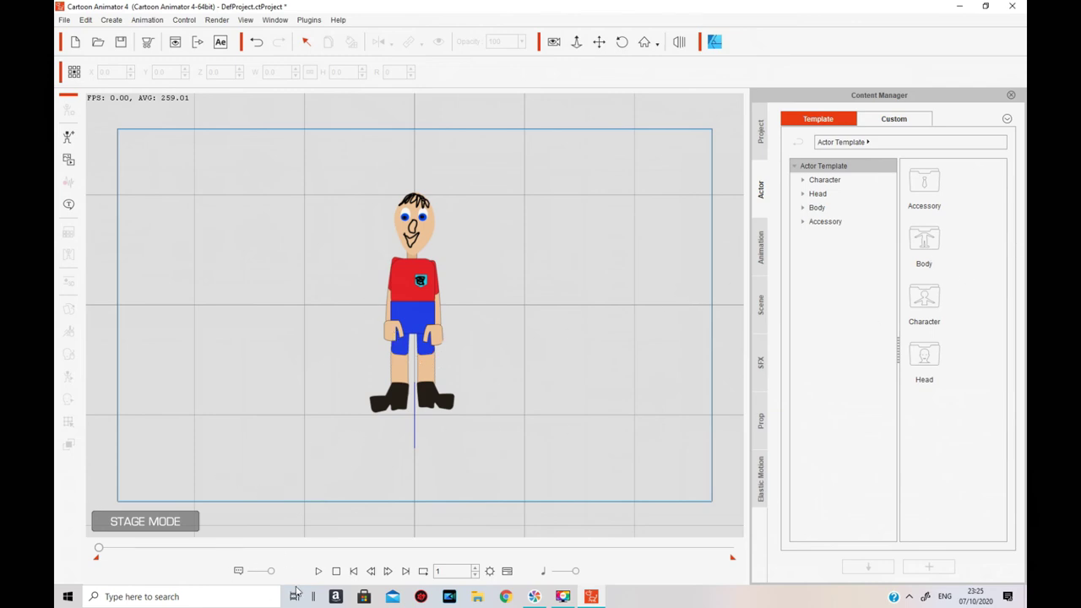
{"action": "left_click", "coordinate": [317, 572]}
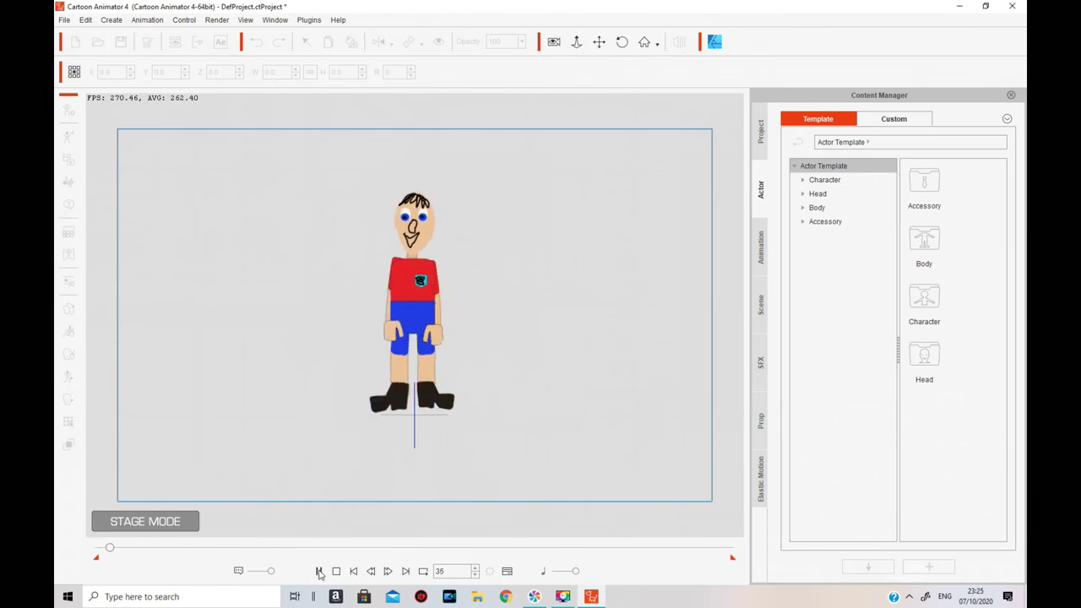
{"action": "left_click", "coordinate": [319, 572]}
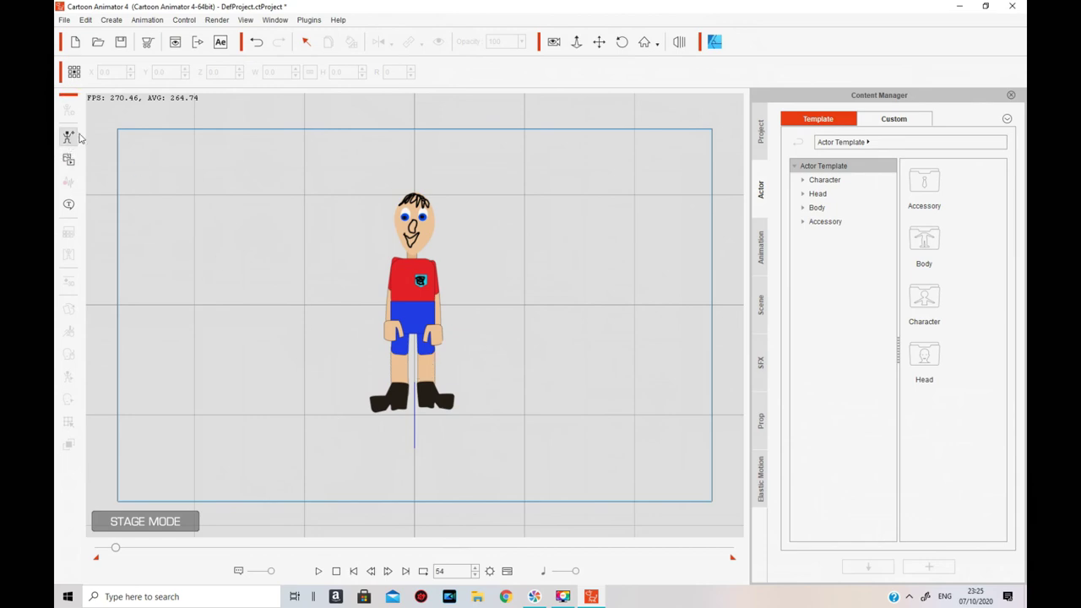
- Reopen the footballer in Composer mode and close the Scene Manager to get to its layer order
{"action": "left_click", "coordinate": [430, 317]}
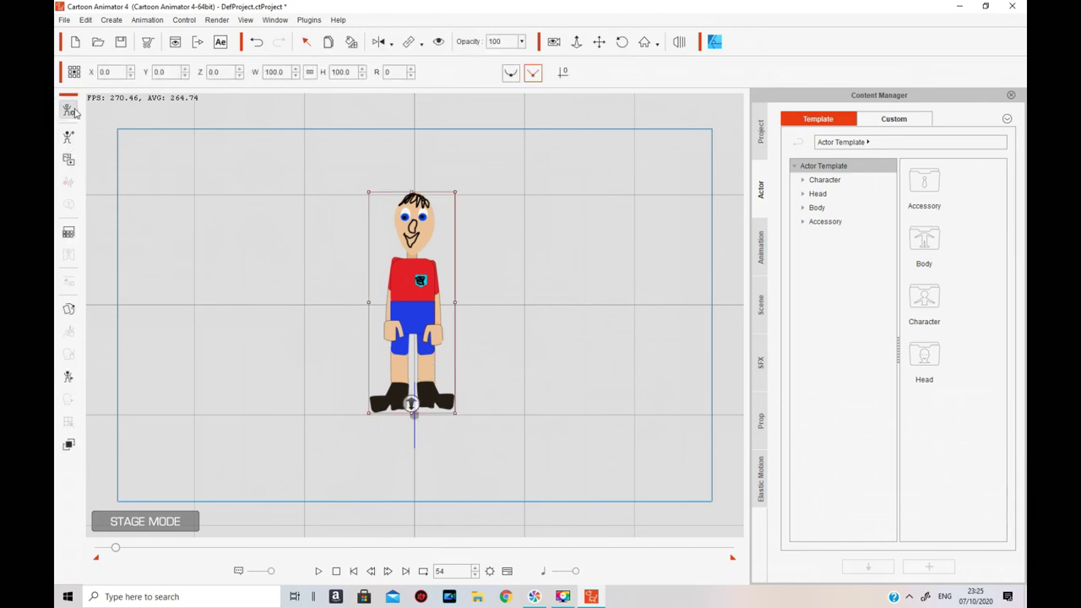
{"action": "left_click", "coordinate": [69, 108]}
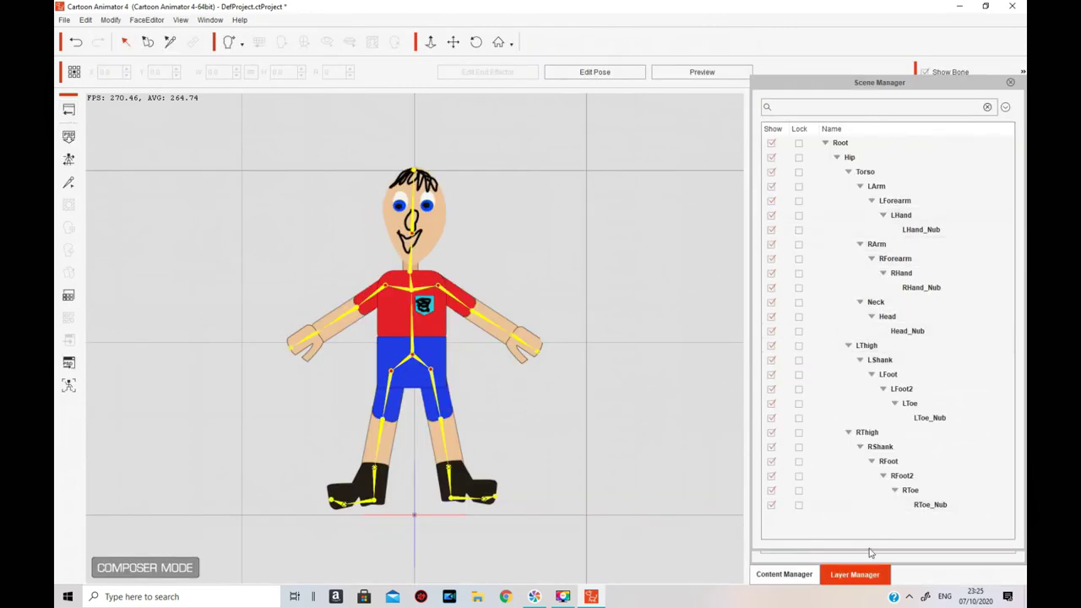
{"action": "left_click", "coordinate": [856, 576]}
{"action": "left_click", "coordinate": [851, 579]}
{"action": "left_click", "coordinate": [798, 578]}
{"action": "left_click", "coordinate": [830, 581]}
{"action": "left_click", "coordinate": [406, 303]}
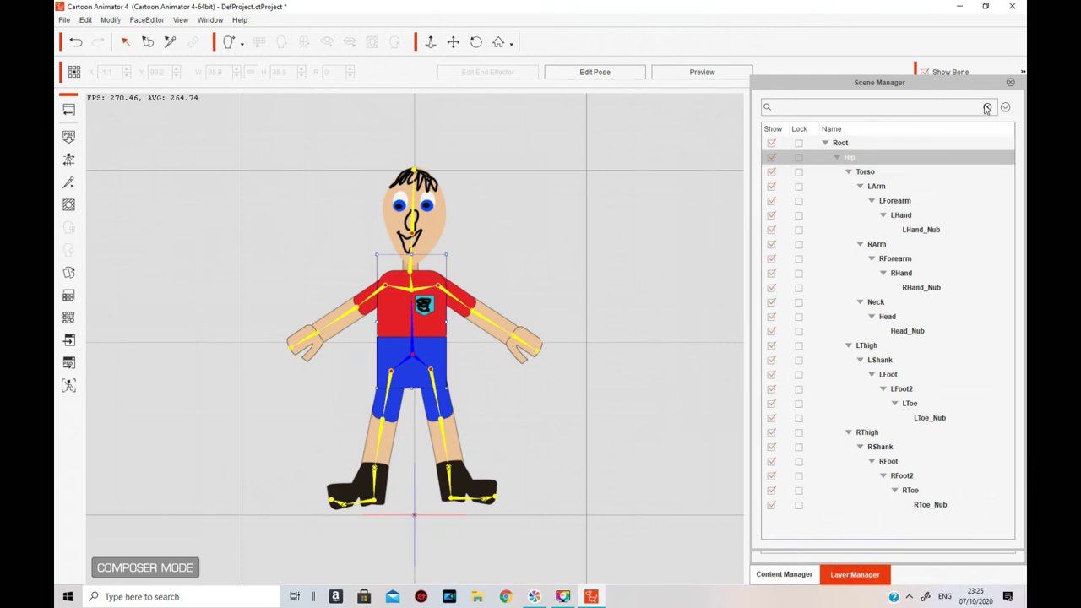
{"action": "left_click", "coordinate": [1010, 83]}
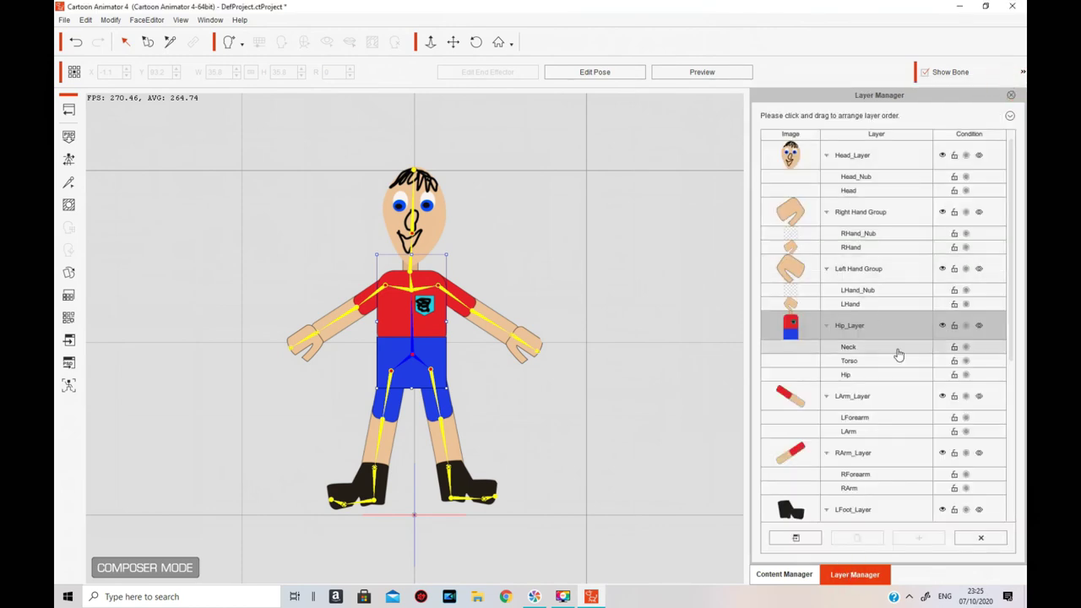
- Move Hip_Layer below LArm_Layer and RArm_Layer so both arms lie in front of the torso
{"action": "left_click_drag", "start_coordinate": [797, 402], "coordinate": [826, 393]}
{"action": "left_click", "coordinate": [796, 329]}
{"action": "left_click_drag", "start_coordinate": [796, 329], "coordinate": [742, 423]}
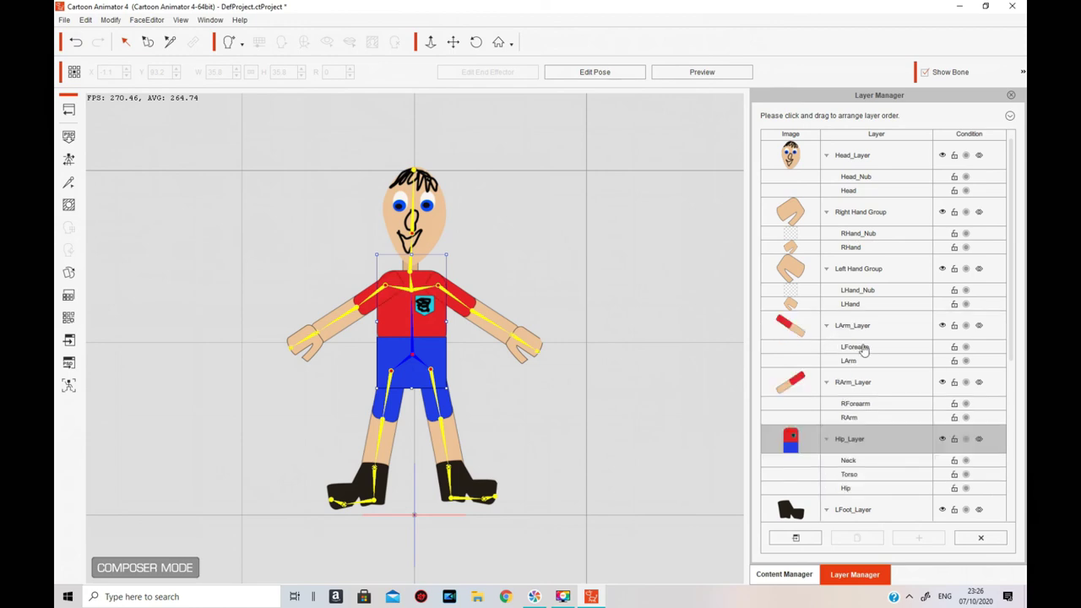
- Return to the stage and play the animation to check the arms in front of the body, then stop playback
{"action": "left_click", "coordinate": [68, 111]}
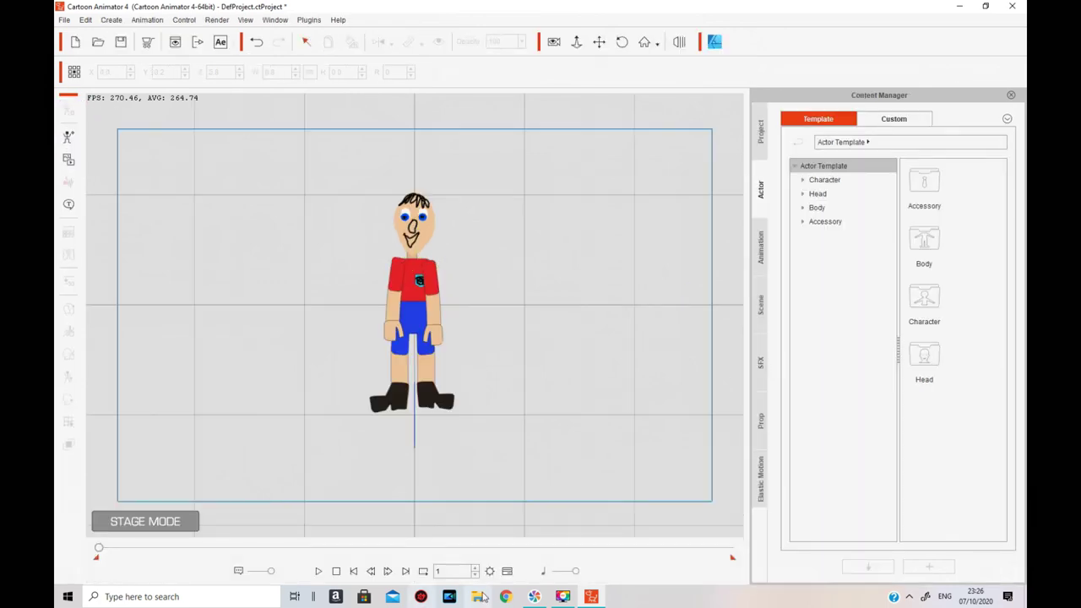
{"action": "left_click", "coordinate": [318, 572]}
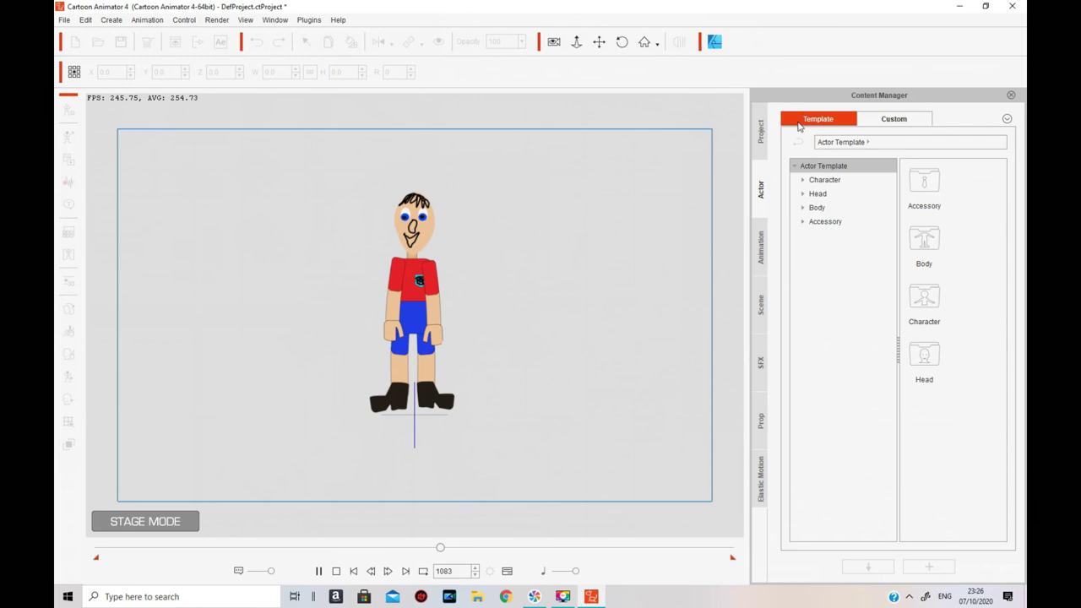
{"action": "left_click", "coordinate": [427, 285]}
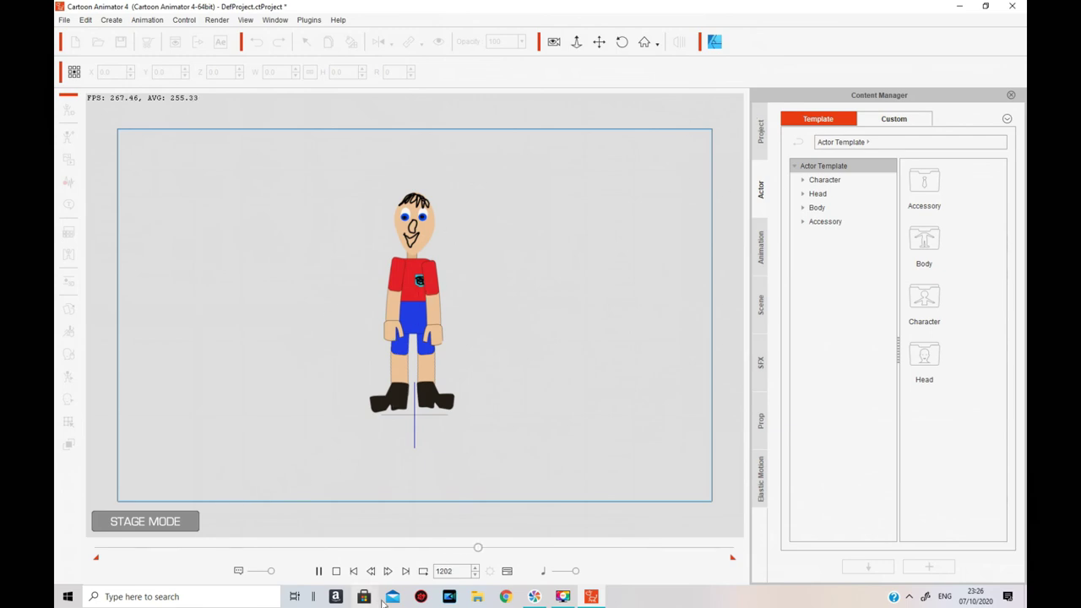
{"action": "left_click", "coordinate": [337, 571]}
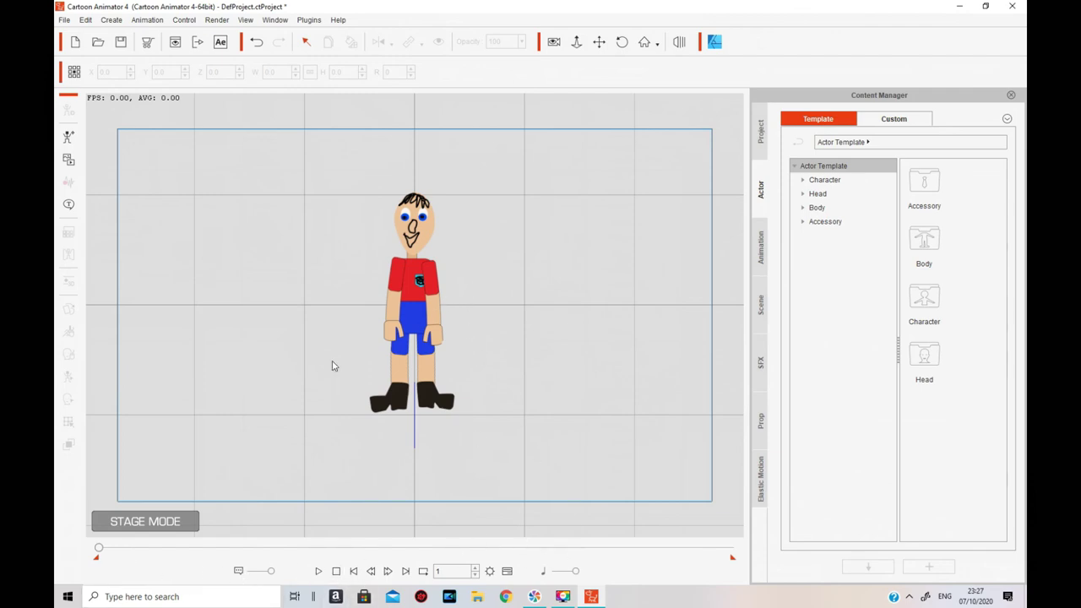
{"action": "left_click", "coordinate": [319, 571]}
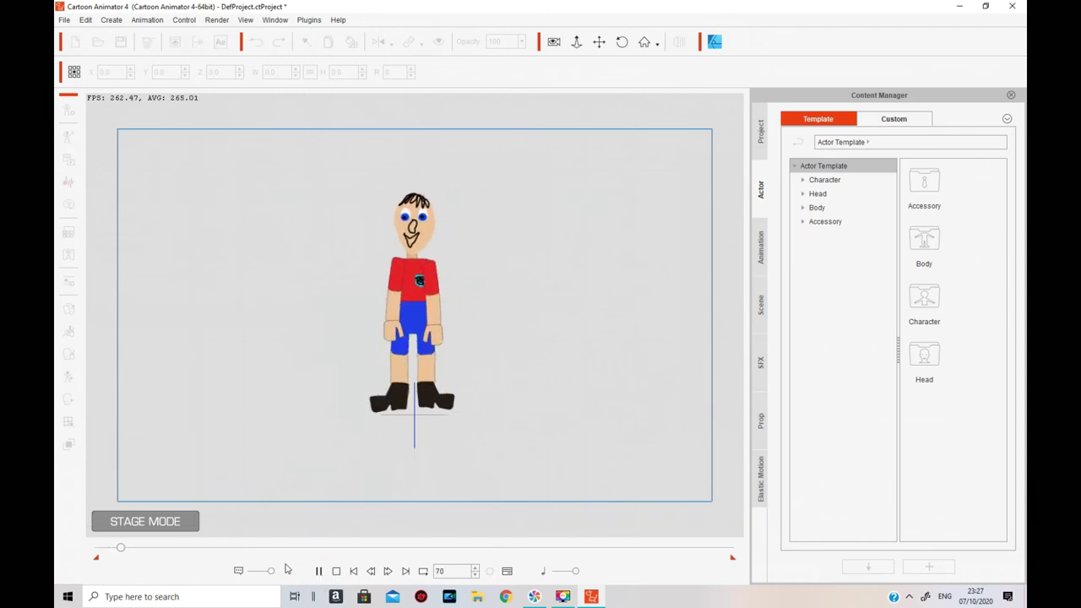
{"action": "left_click", "coordinate": [337, 572]}
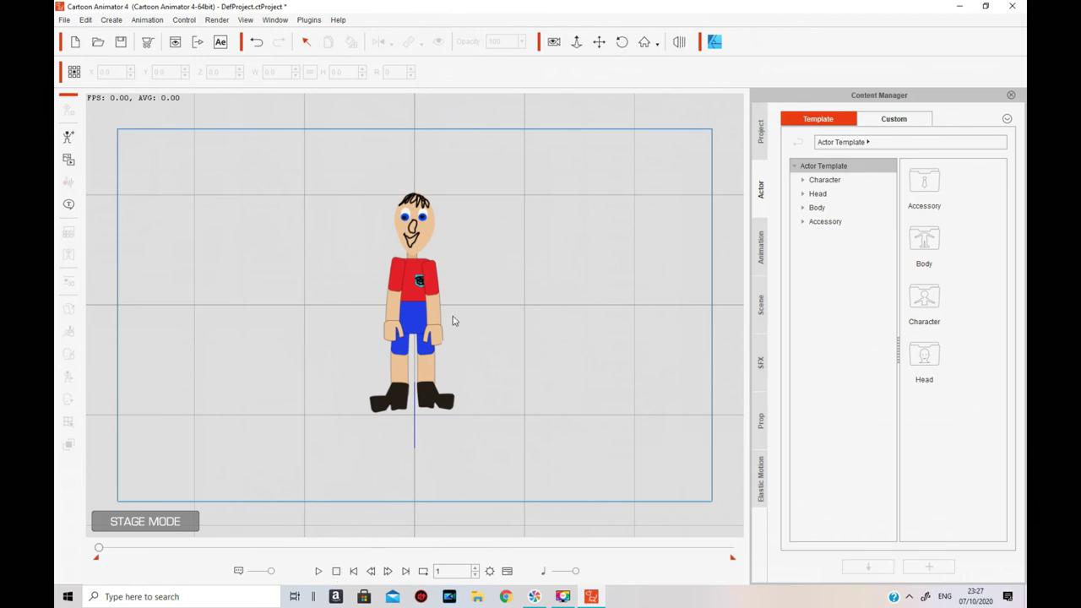
- Apply the Run(1S) action to the footballer from its action menu
{"action": "left_click", "coordinate": [421, 294]}
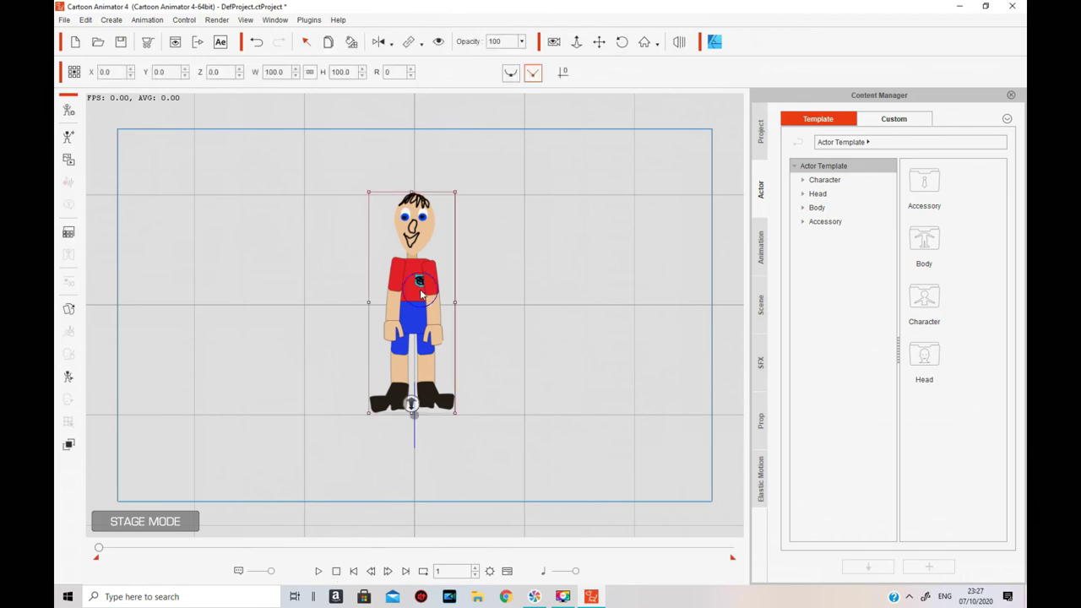
{"action": "right_click", "coordinate": [416, 285]}
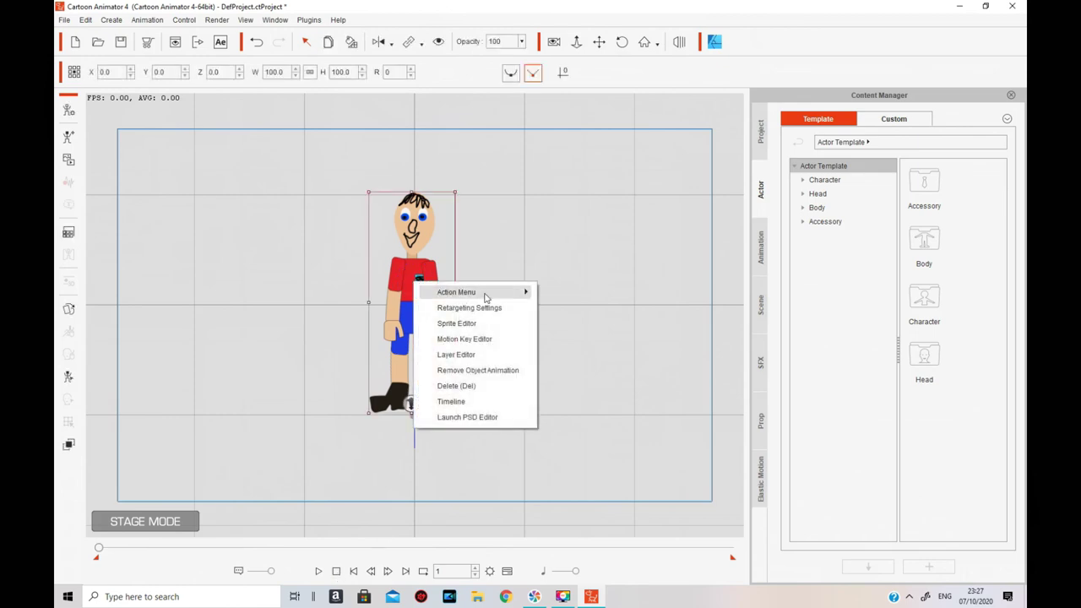
{"action": "mouse_move", "coordinate": [533, 294]}
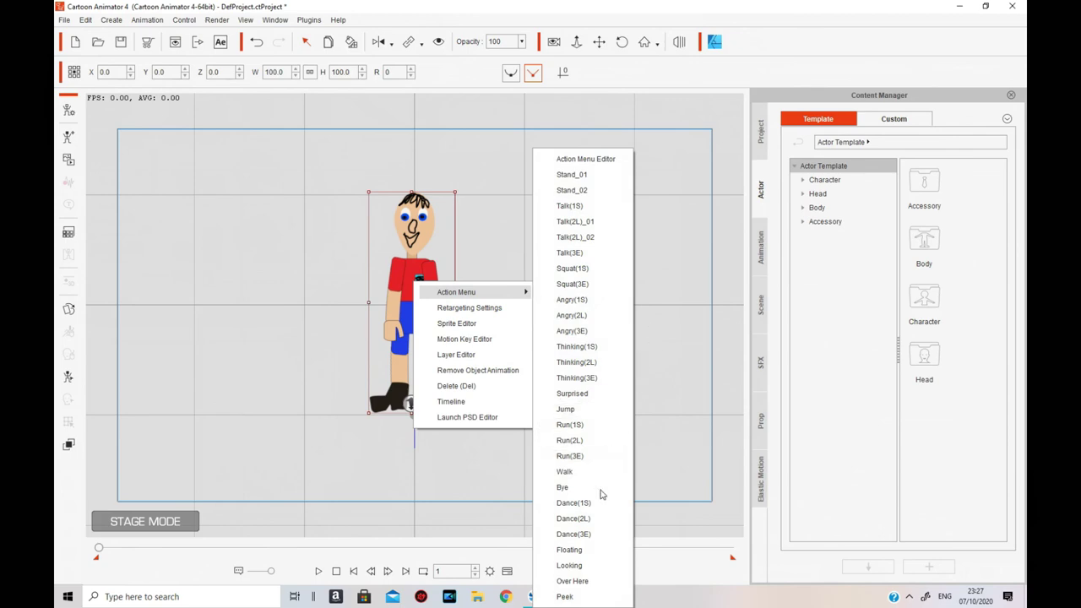
{"action": "left_click", "coordinate": [586, 425]}
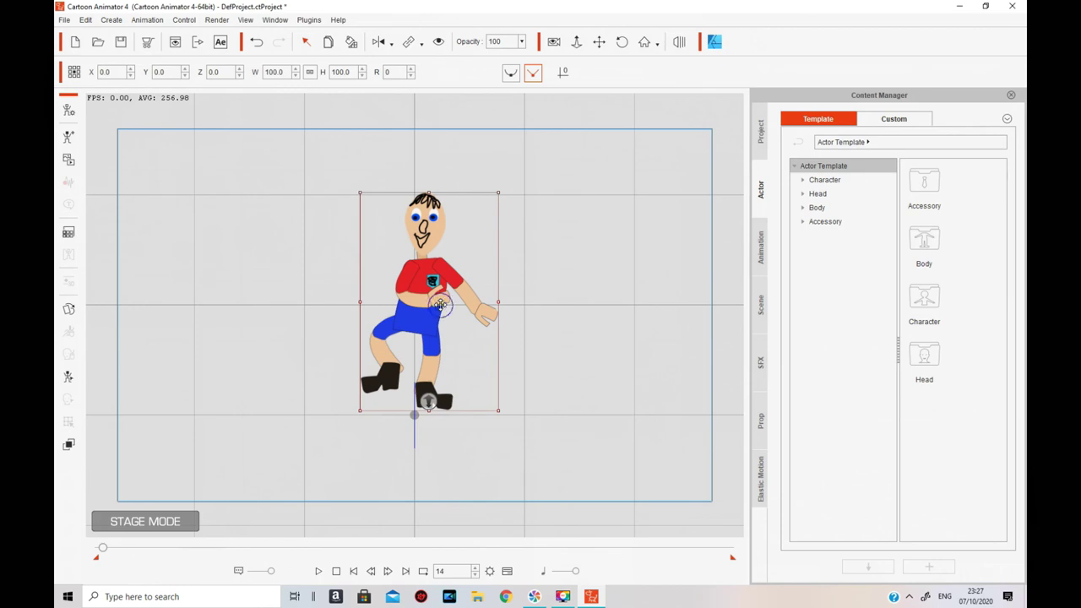
- Apply the Run(2L) action to the footballer twice in succession to continue the run
{"action": "right_click", "coordinate": [440, 310]}
{"action": "mouse_move", "coordinate": [552, 317]}
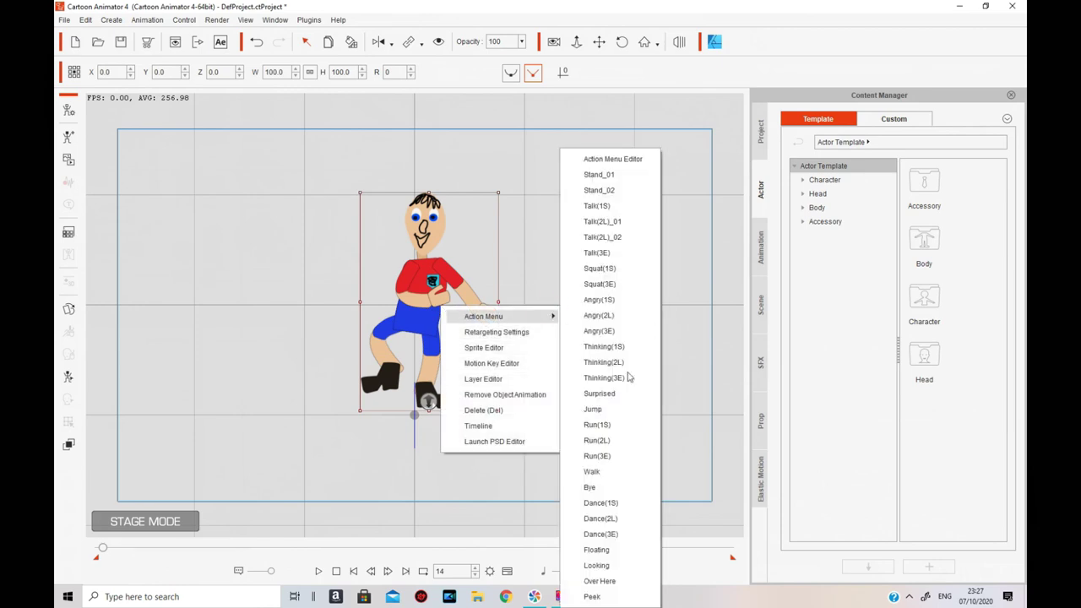
{"action": "left_click", "coordinate": [612, 439]}
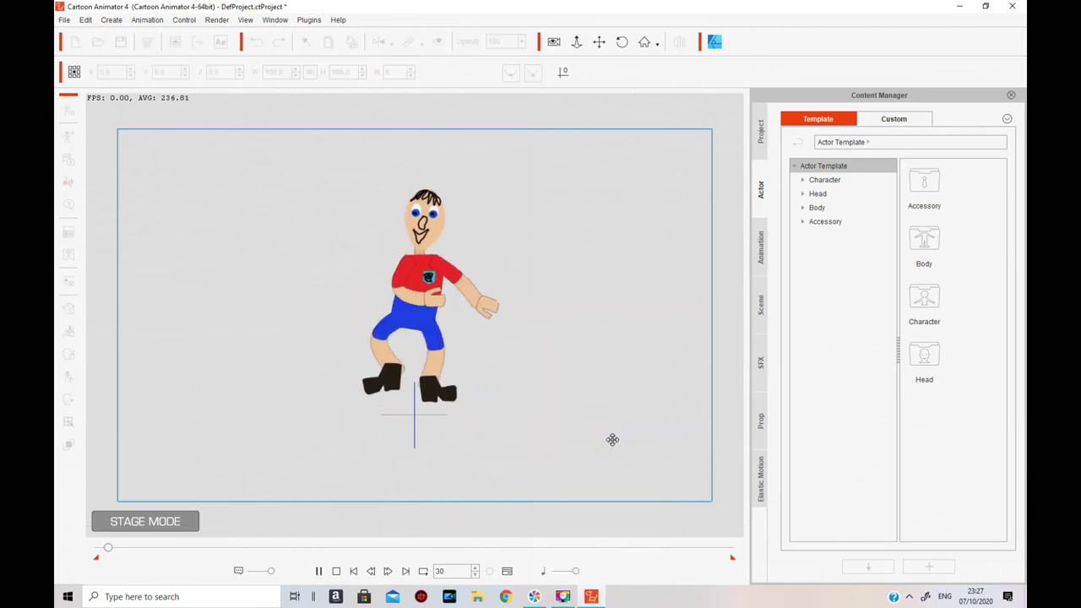
{"action": "right_click", "coordinate": [455, 285]}
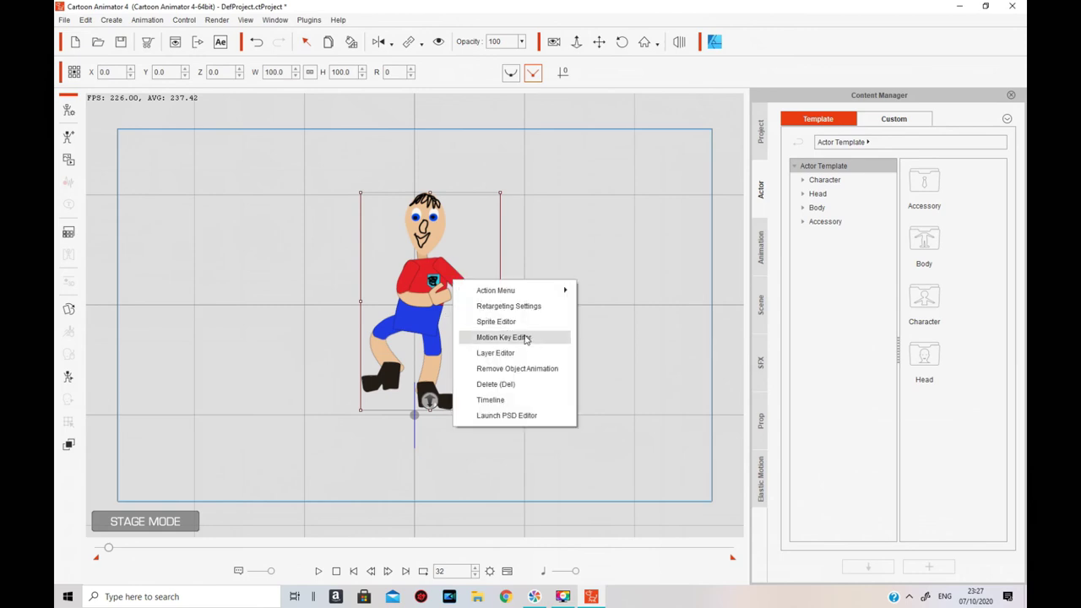
{"action": "mouse_move", "coordinate": [552, 290]}
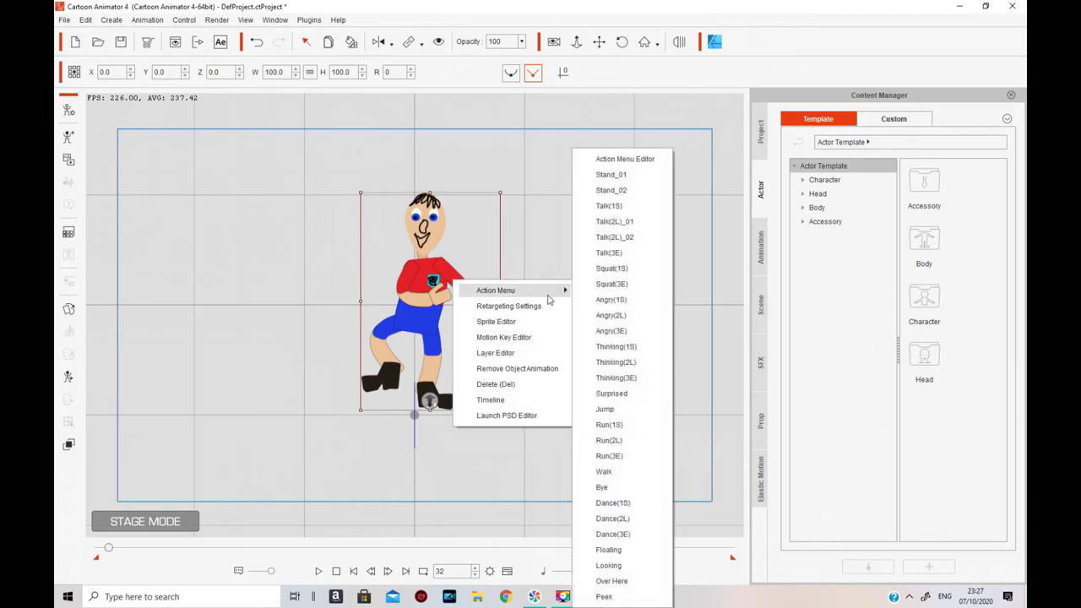
{"action": "left_click", "coordinate": [627, 441]}
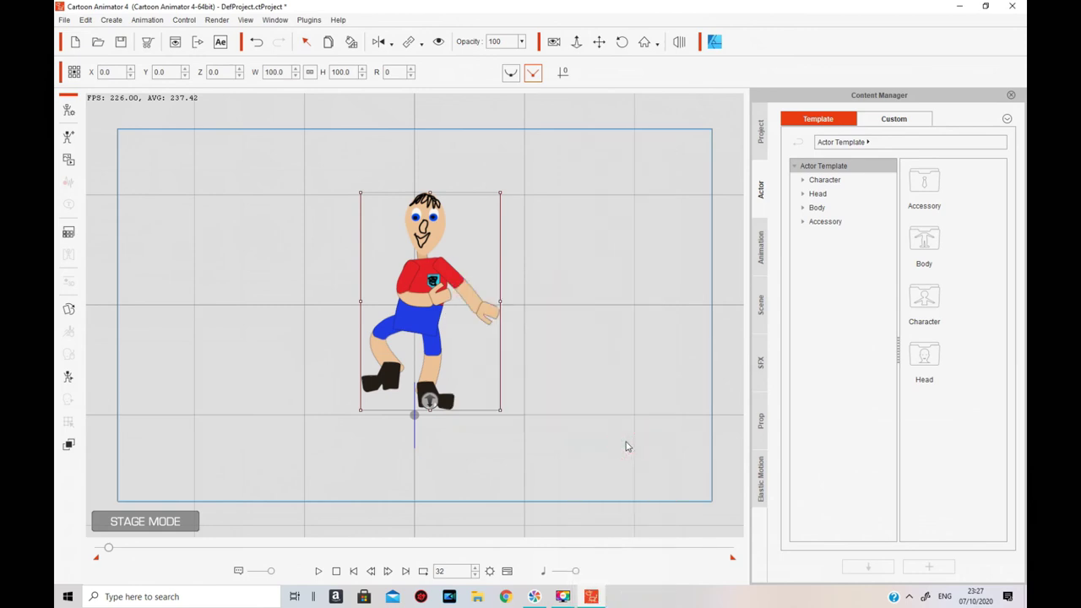
- Finish the footballer's run by applying the Run(3E) action from its action menu
{"action": "right_click", "coordinate": [429, 287]}
{"action": "mouse_move", "coordinate": [535, 296]}
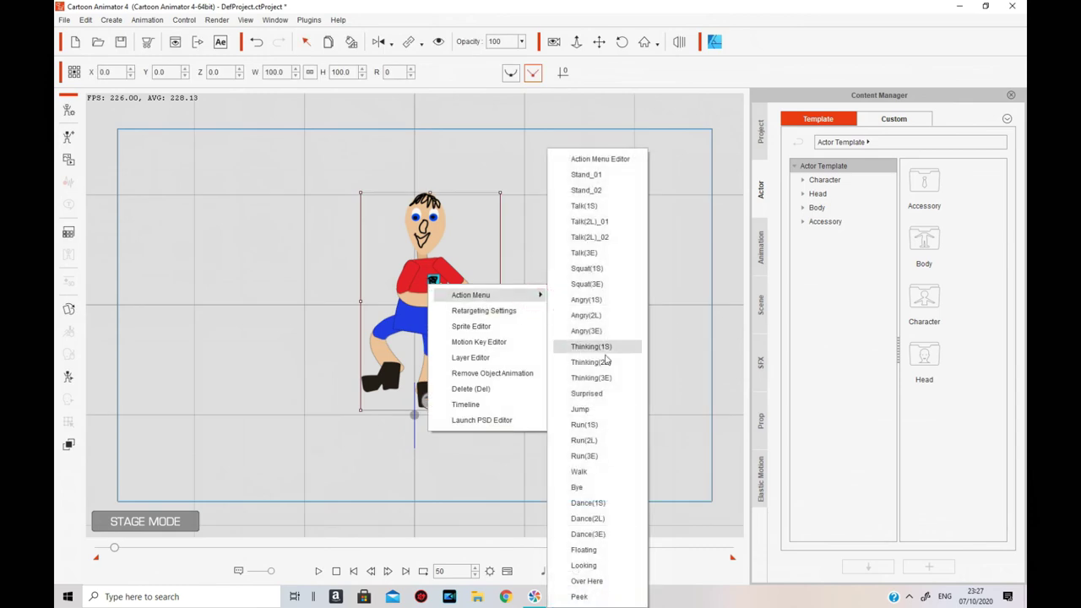
{"action": "left_click", "coordinate": [603, 456]}
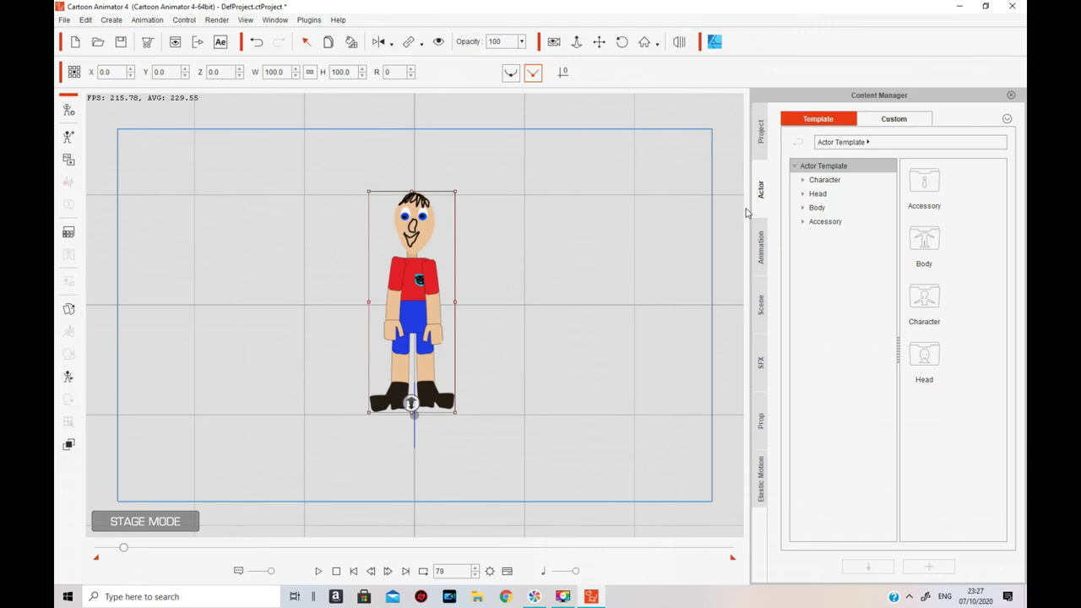
- Delete the footballer, import footballer.psd again as a new character and return to the stage
{"action": "right_click", "coordinate": [440, 290]}
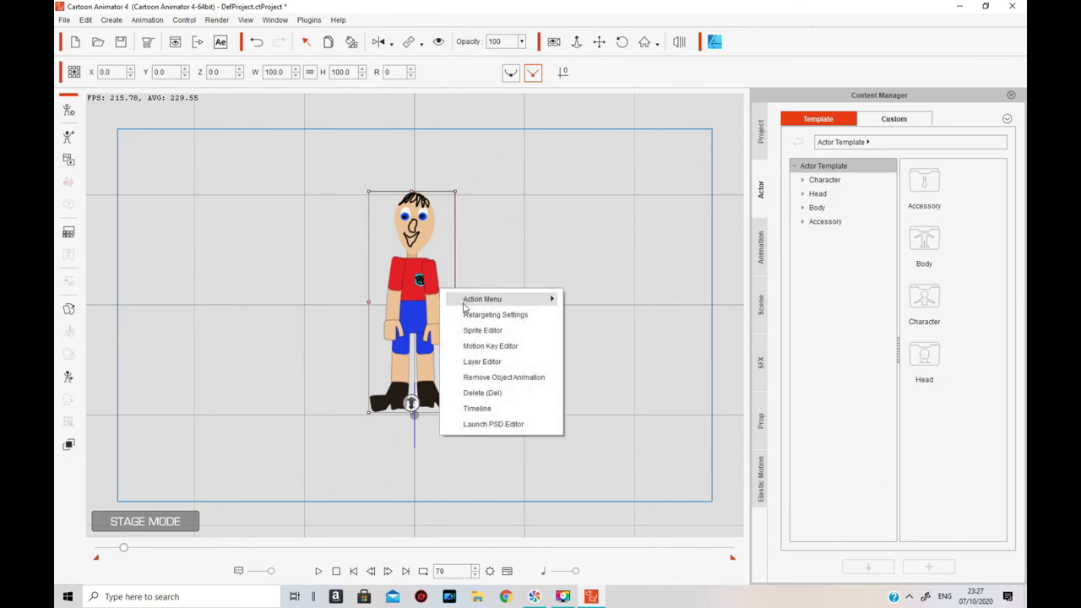
{"action": "left_click", "coordinate": [504, 390]}
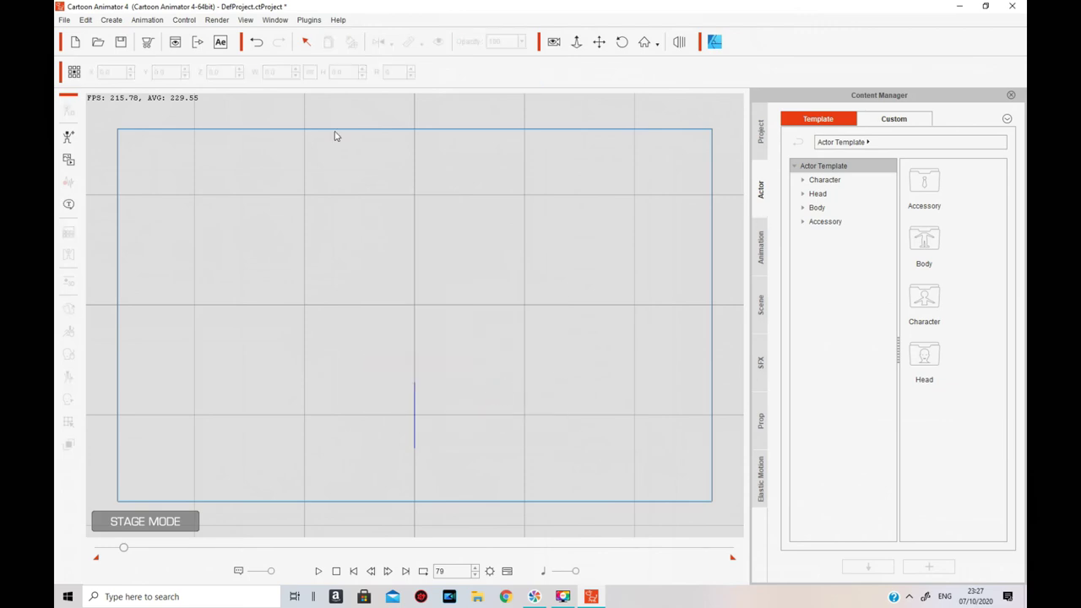
{"action": "left_click", "coordinate": [68, 136]}
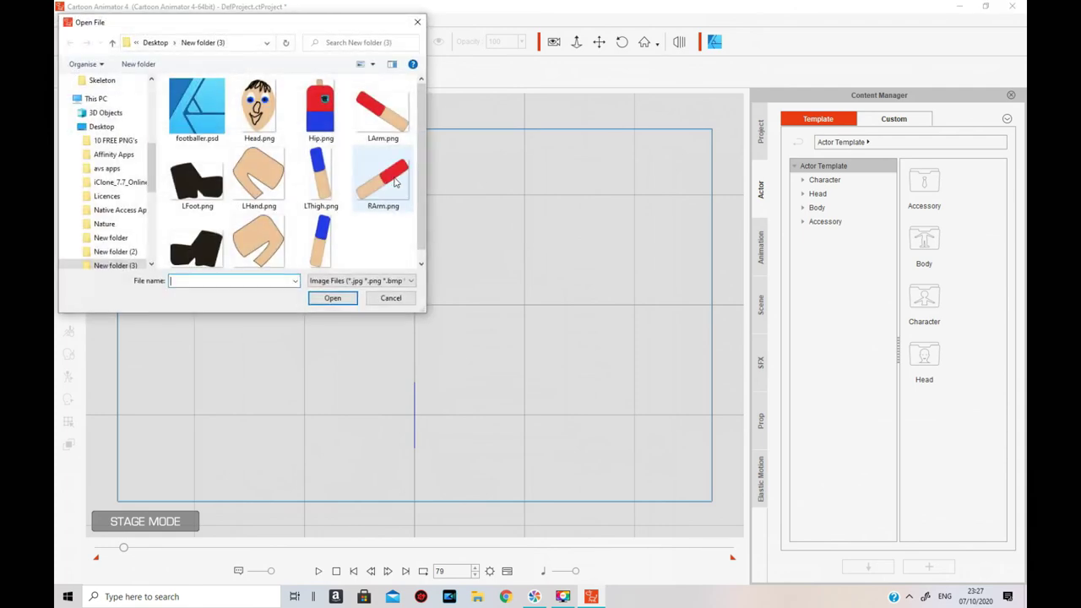
{"action": "left_click", "coordinate": [203, 114]}
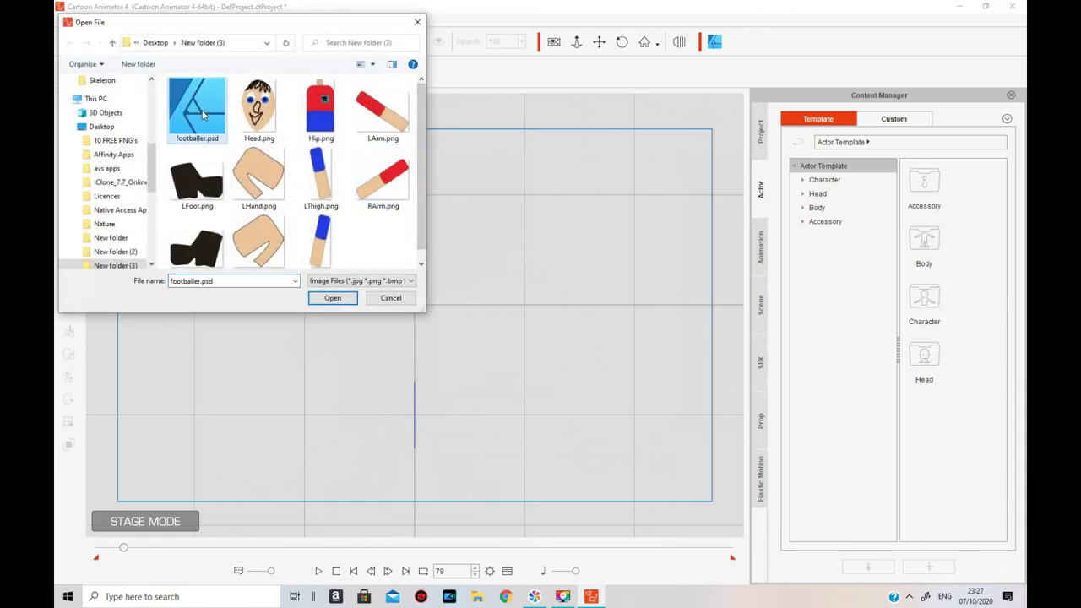
{"action": "left_click", "coordinate": [333, 298]}
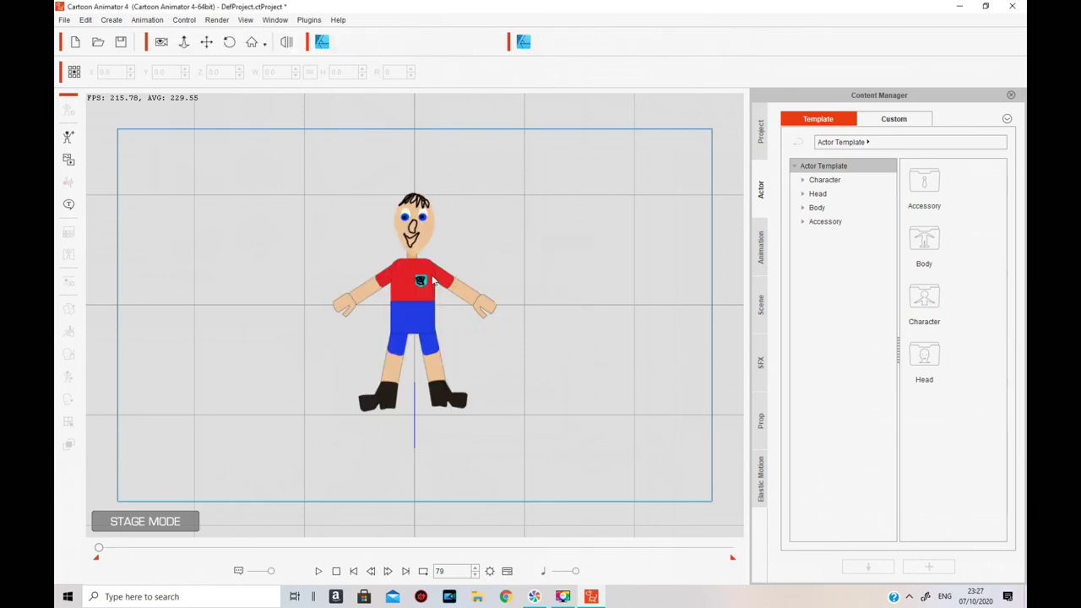
{"action": "double_click", "coordinate": [433, 280]}
{"action": "left_click", "coordinate": [68, 109]}
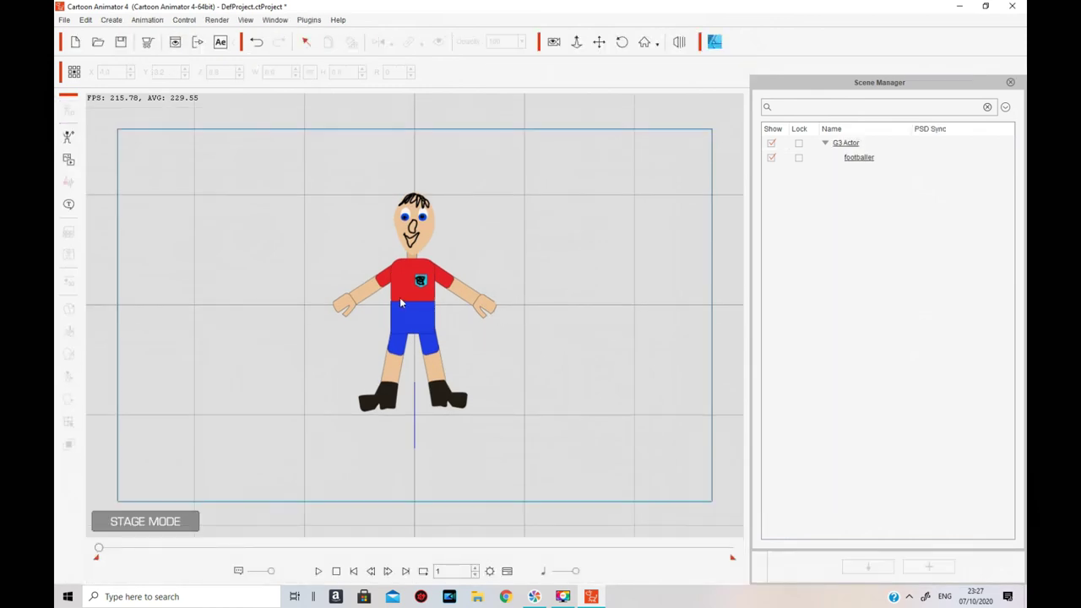
- Check which actions the action menu of the newly imported footballer offers
{"action": "right_click", "coordinate": [436, 270]}
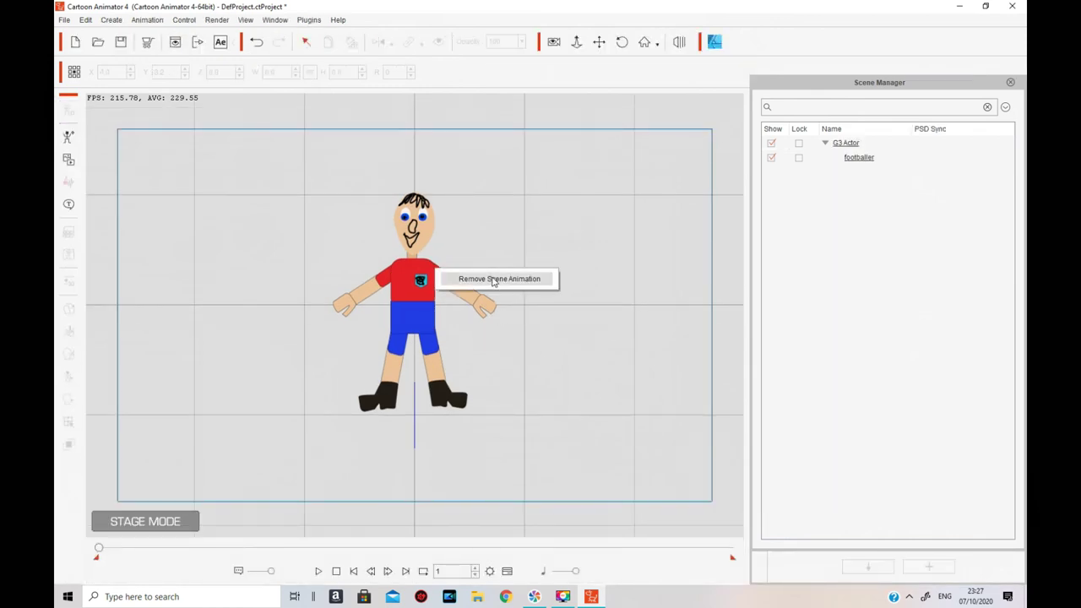
{"action": "left_click", "coordinate": [409, 296]}
{"action": "right_click", "coordinate": [409, 294]}
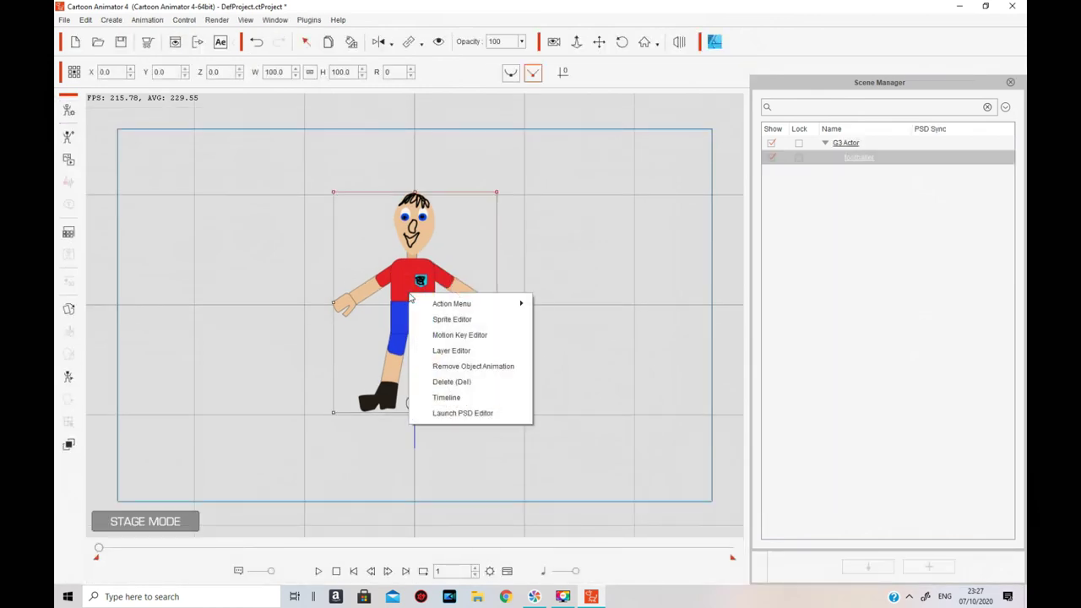
{"action": "mouse_move", "coordinate": [470, 305]}
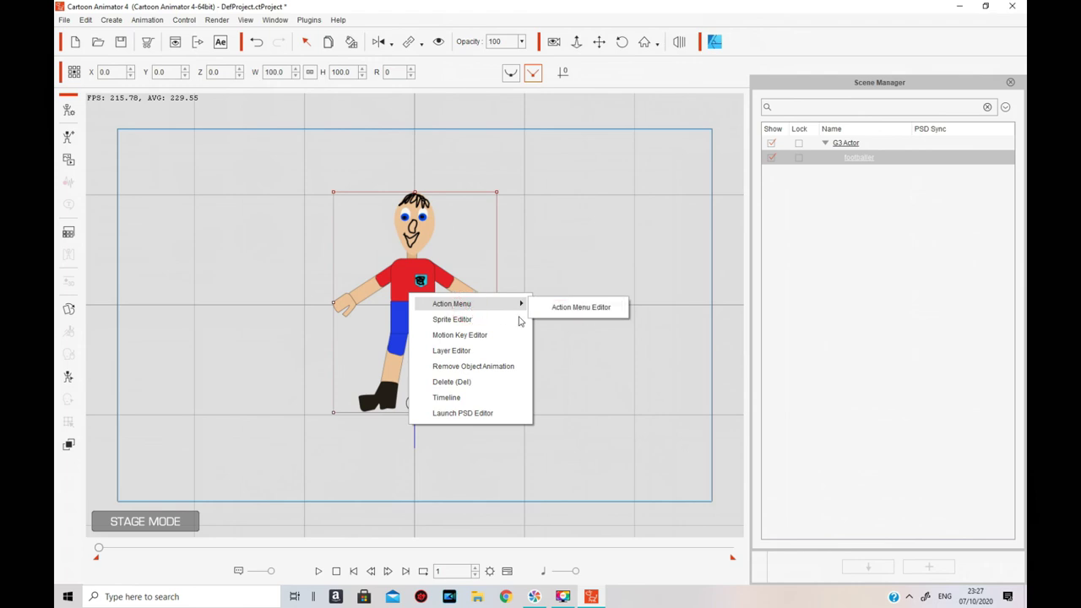
{"action": "left_click", "coordinate": [436, 285]}
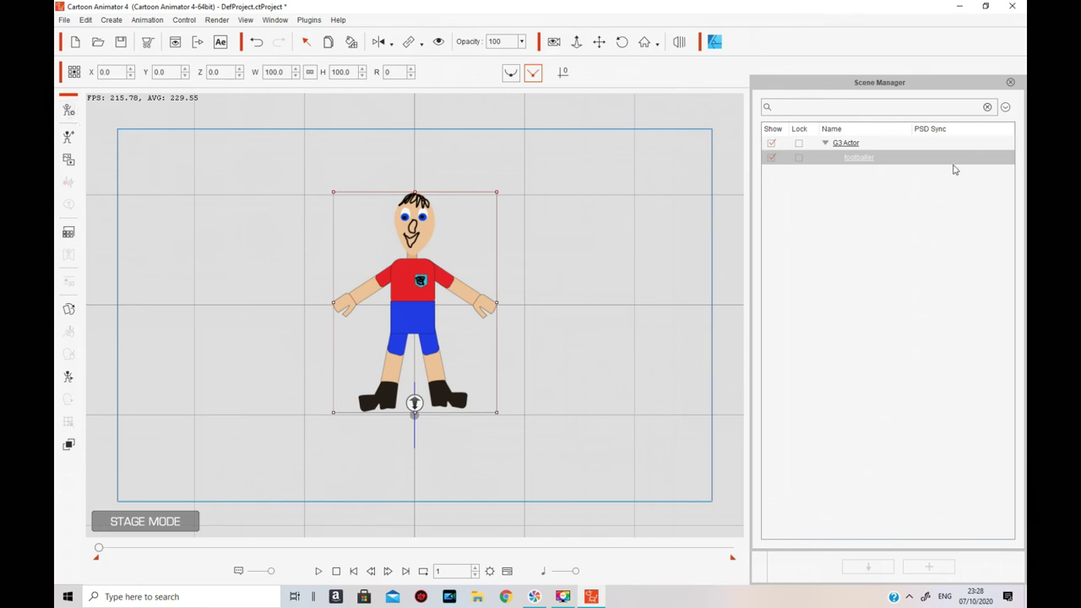
- Apply the Jump Split motion from the Elastic Folks_Front Move motions in 1_G3 Human to the footballer
{"action": "left_click", "coordinate": [1009, 80]}
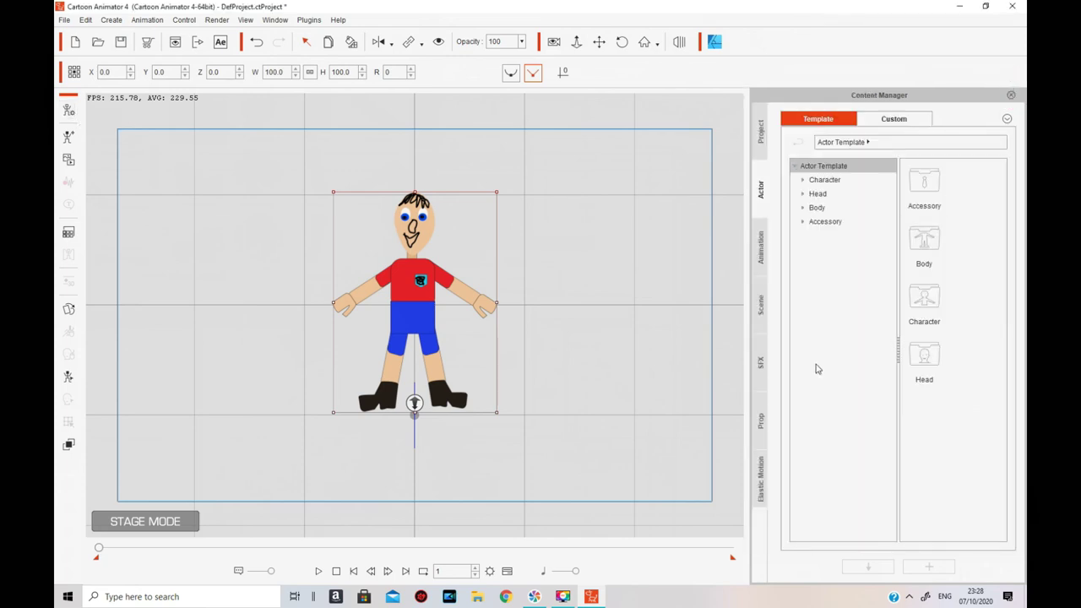
{"action": "left_click", "coordinate": [761, 248]}
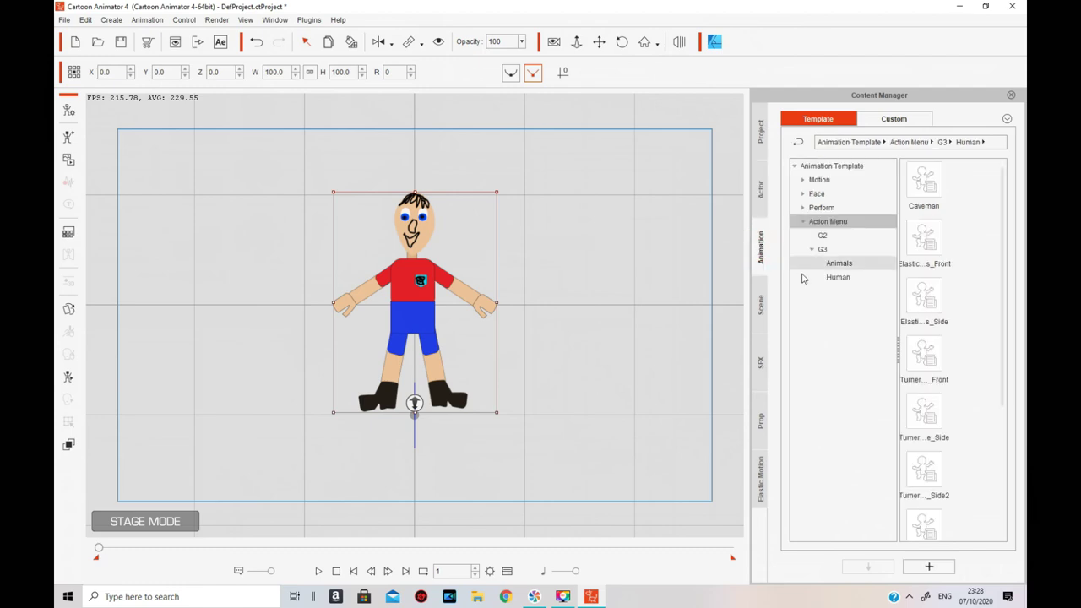
{"action": "left_click", "coordinate": [819, 181]}
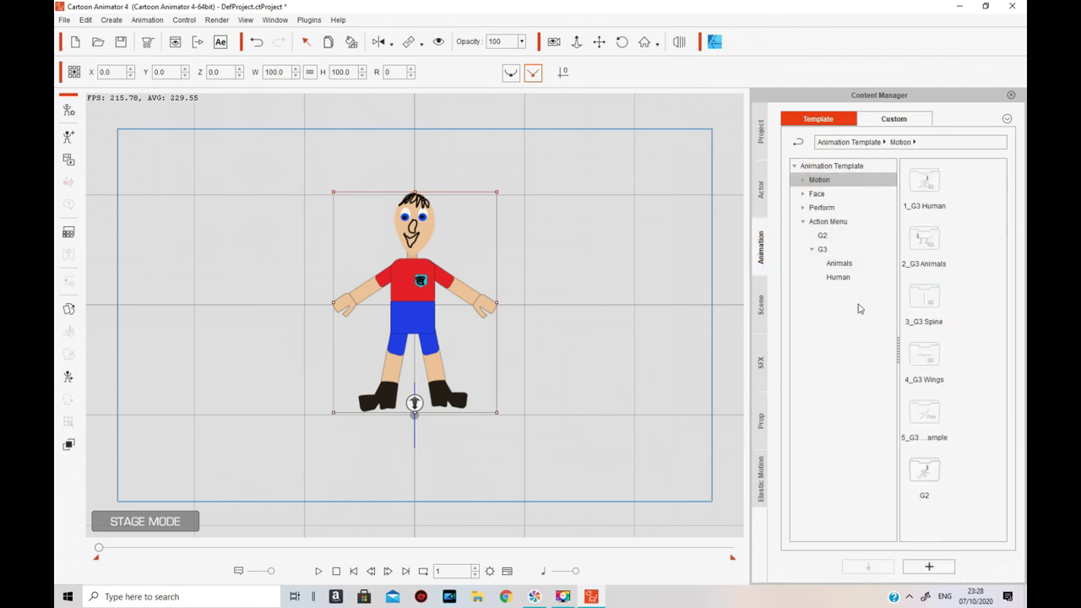
{"action": "double_click", "coordinate": [936, 199]}
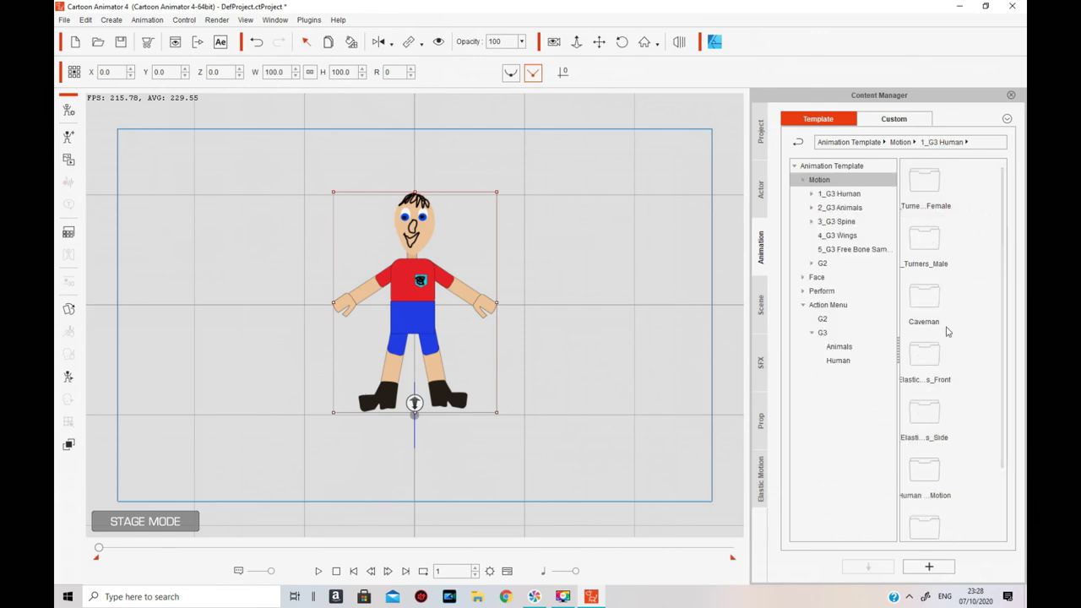
{"action": "left_click", "coordinate": [928, 354]}
{"action": "double_click", "coordinate": [928, 354]}
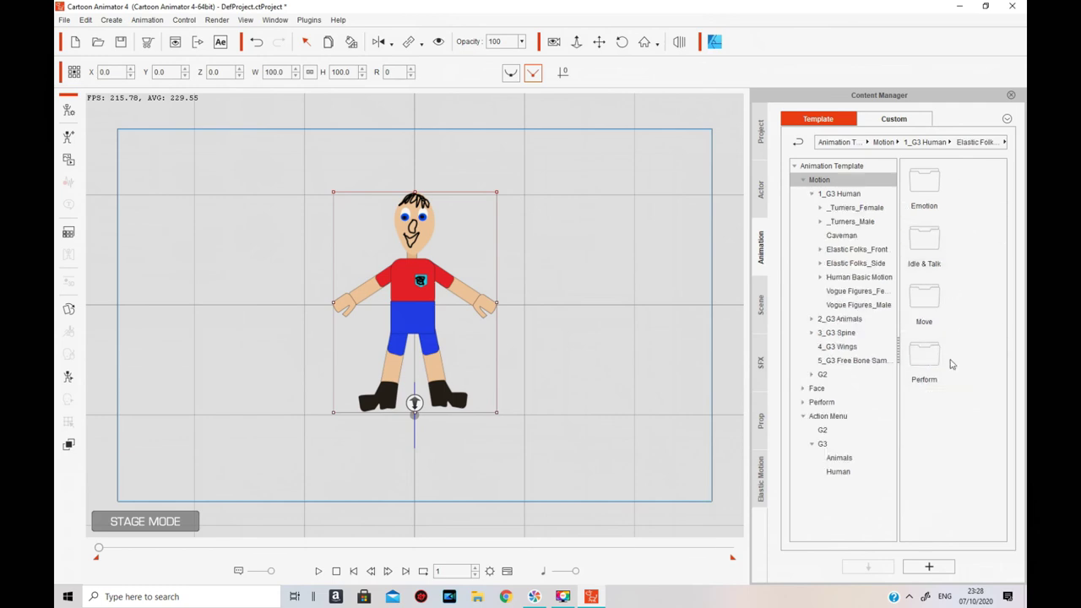
{"action": "double_click", "coordinate": [929, 297]}
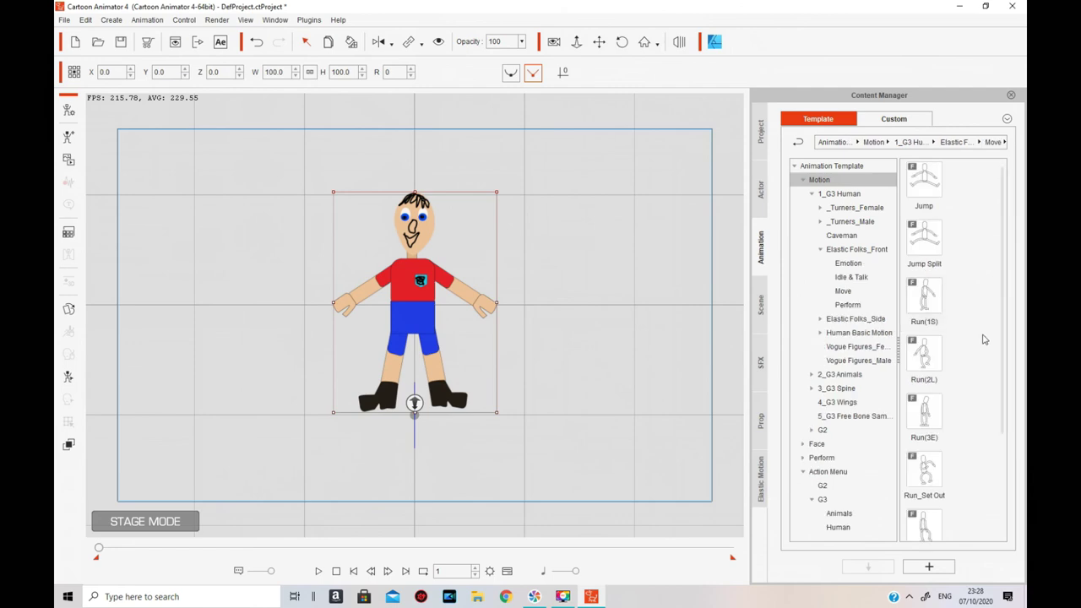
{"action": "double_click", "coordinate": [927, 241]}
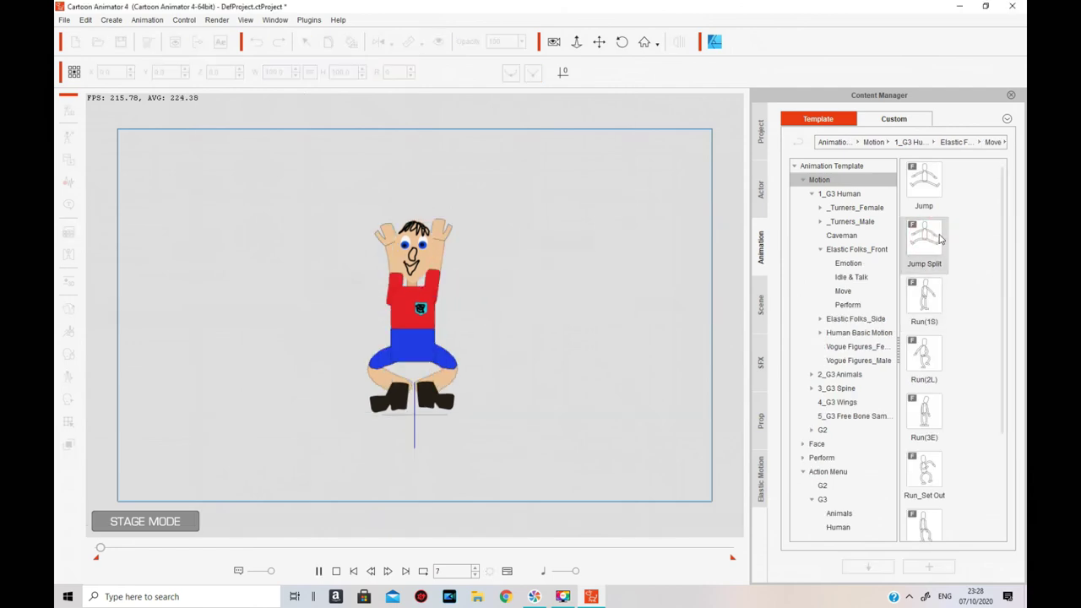
{"action": "key", "text": "space"}
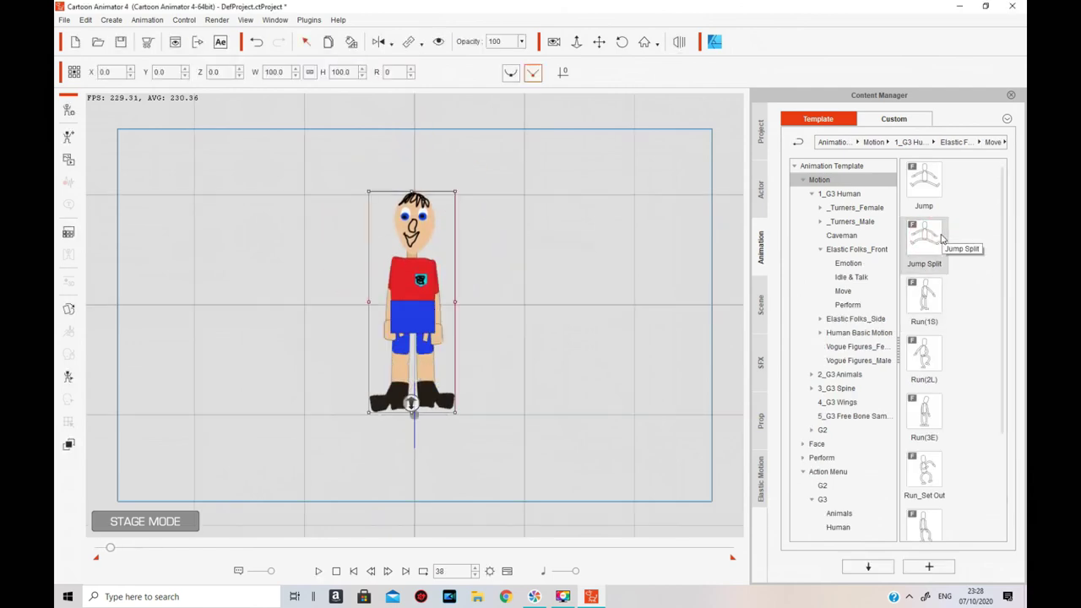
- Build a run for the footballer by applying Run(1S), Run(2L) twice and Run(3E) in sequence
{"action": "double_click", "coordinate": [929, 298]}
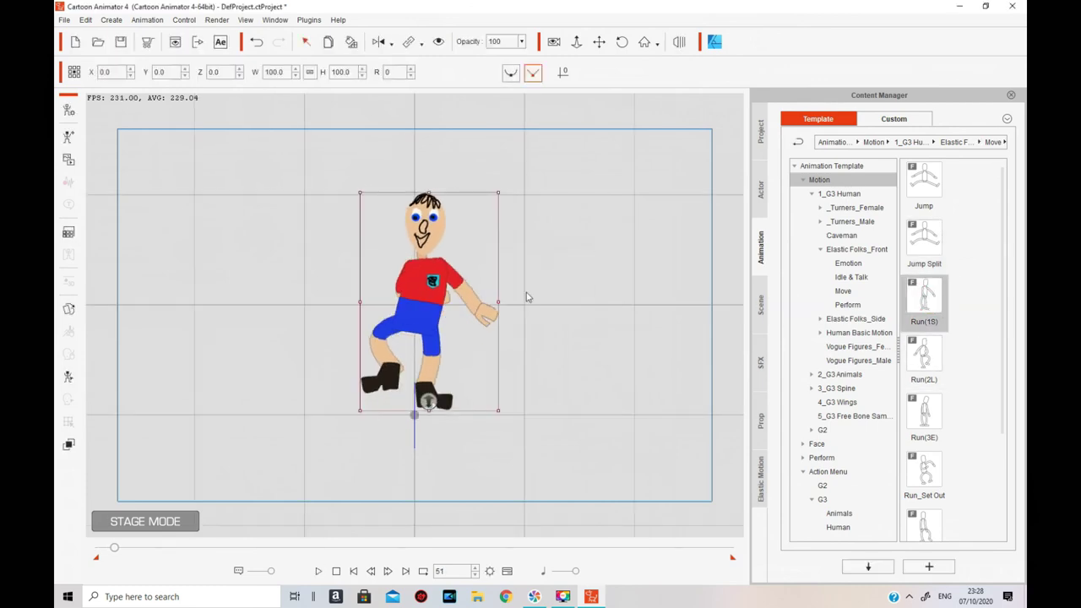
{"action": "double_click", "coordinate": [928, 363]}
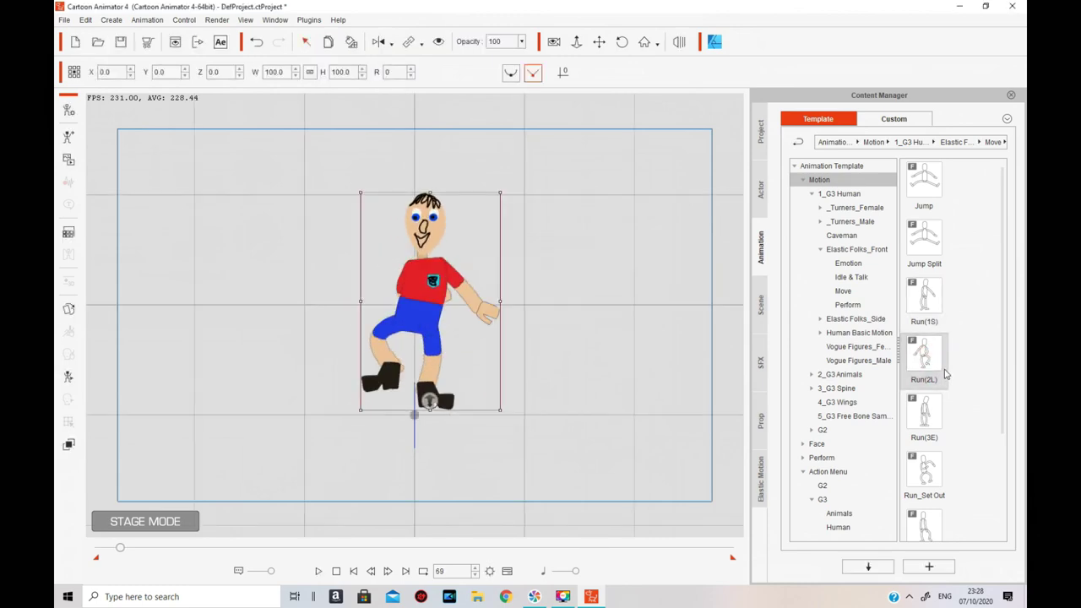
{"action": "double_click", "coordinate": [931, 363]}
{"action": "double_click", "coordinate": [925, 407]}
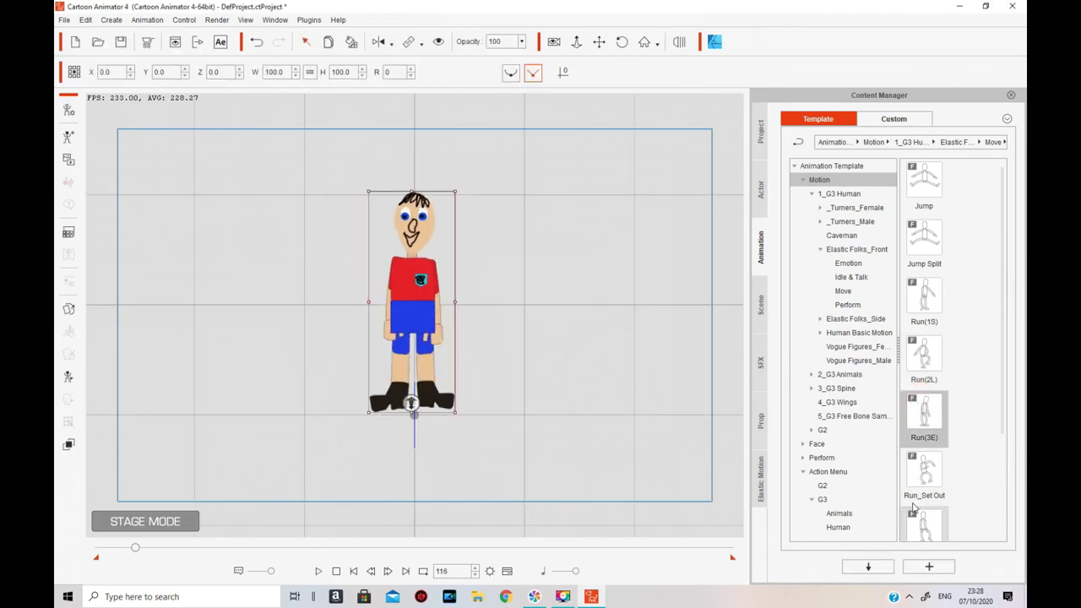
- Add the Run_Set Out and Step to Left motions to the end of the footballer's animation
{"action": "double_click", "coordinate": [923, 480]}
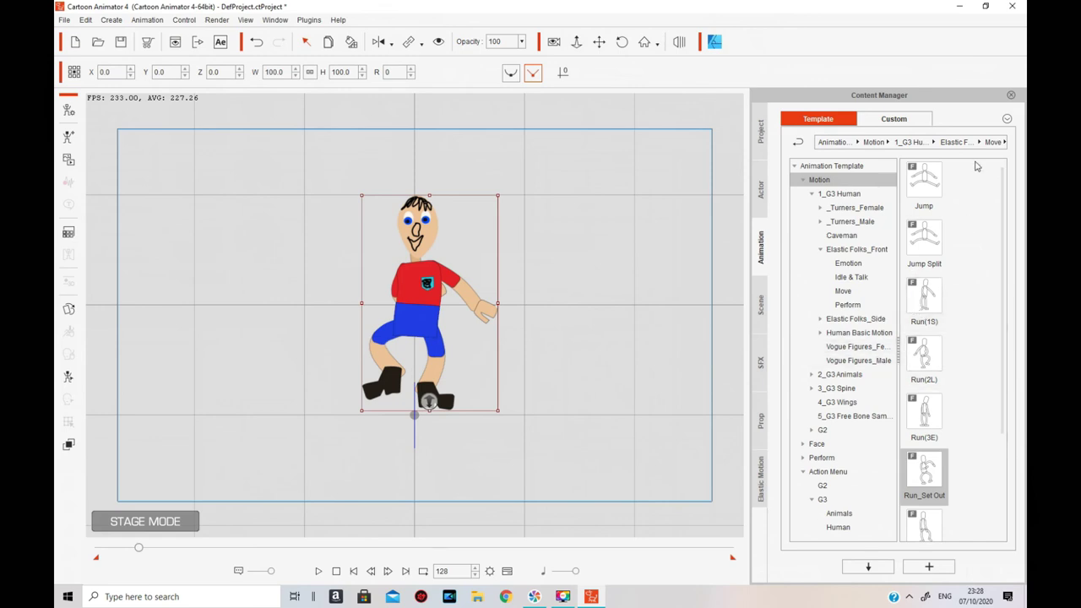
{"action": "scroll", "coordinate": [974, 314], "scroll_direction": "down", "scroll_amount": 3}
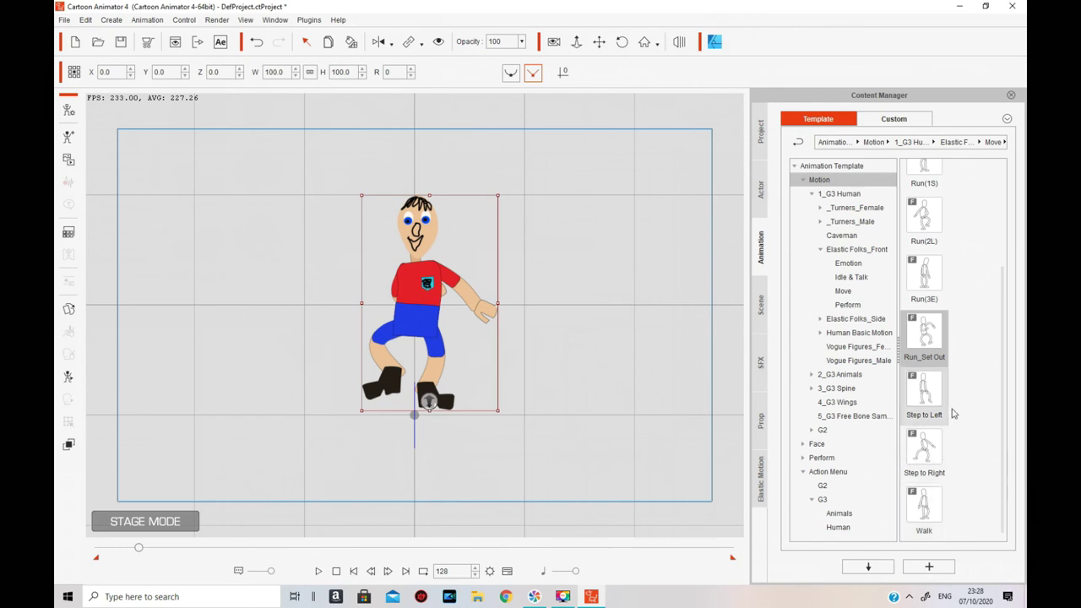
{"action": "double_click", "coordinate": [940, 395]}
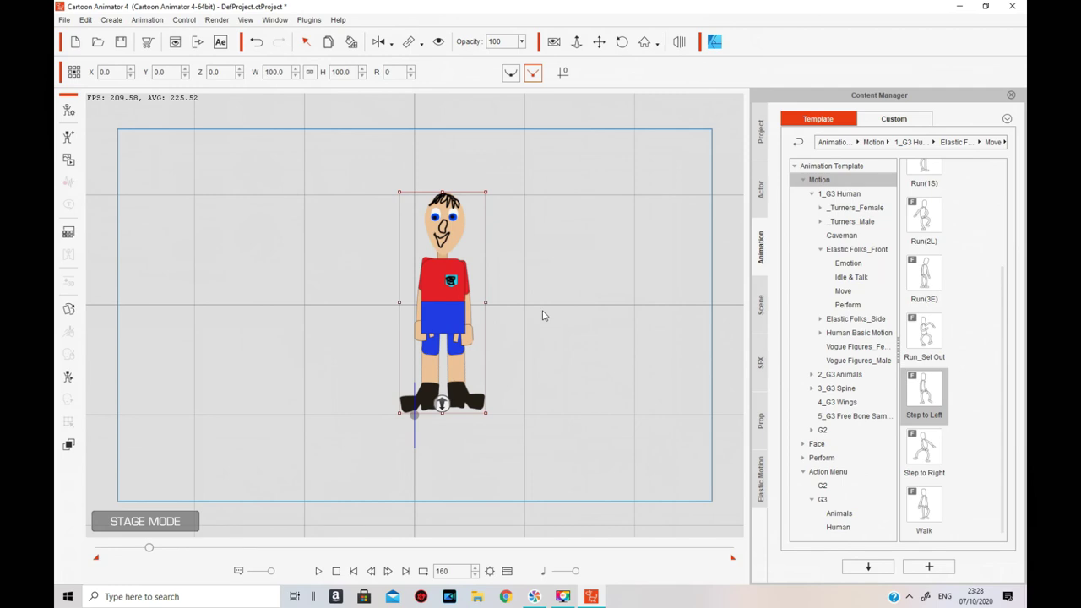
- Move Hip_Layer below RArm_Layer in the footballer's layer order and play the animation on the stage
{"action": "left_click", "coordinate": [71, 110]}
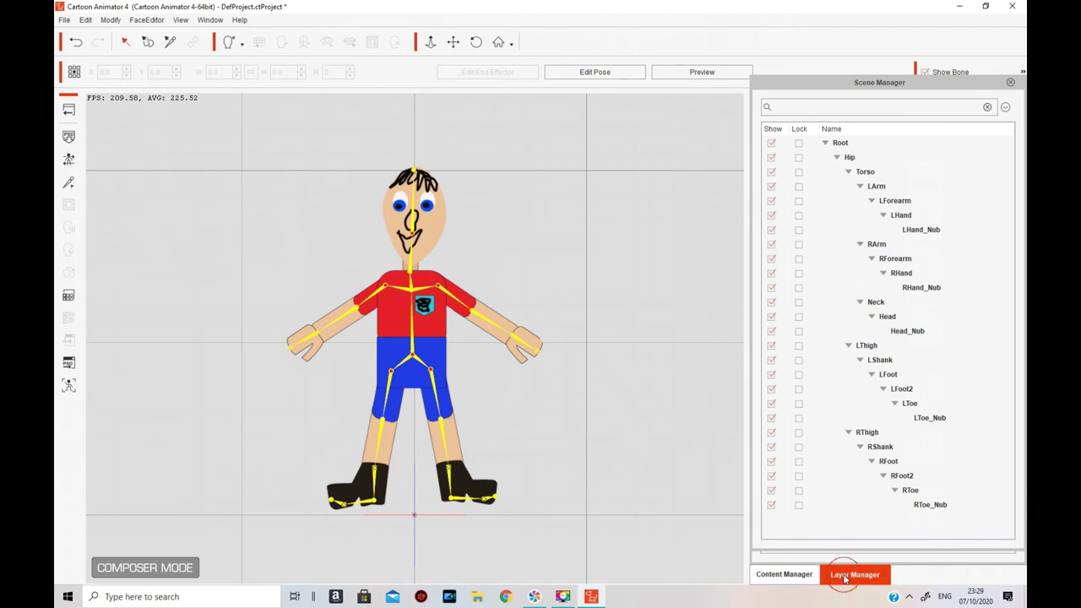
{"action": "left_click", "coordinate": [1009, 83]}
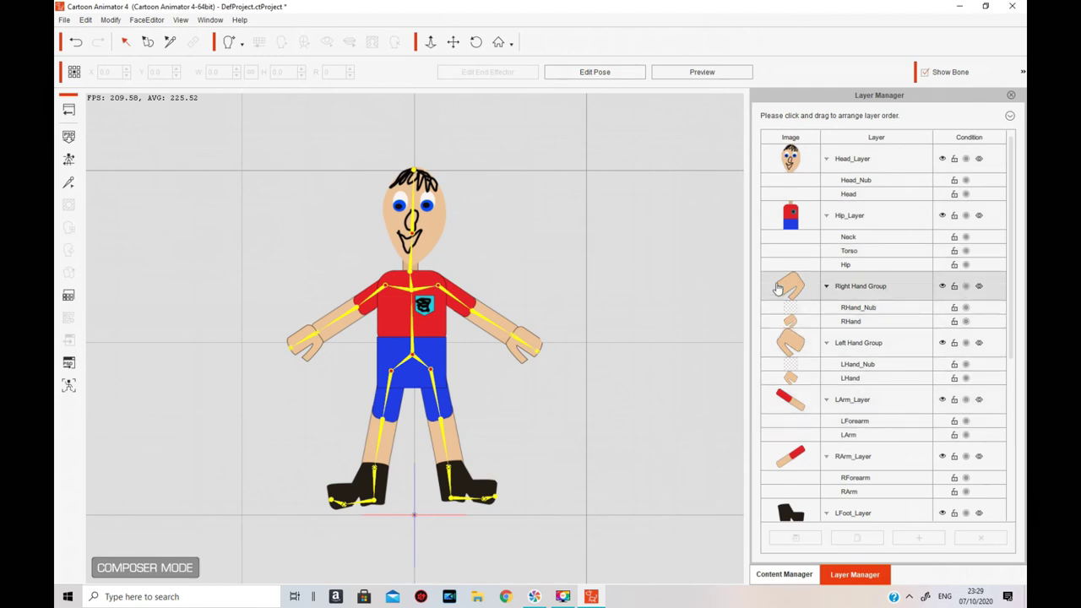
{"action": "left_click_drag", "start_coordinate": [793, 217], "coordinate": [481, 168]}
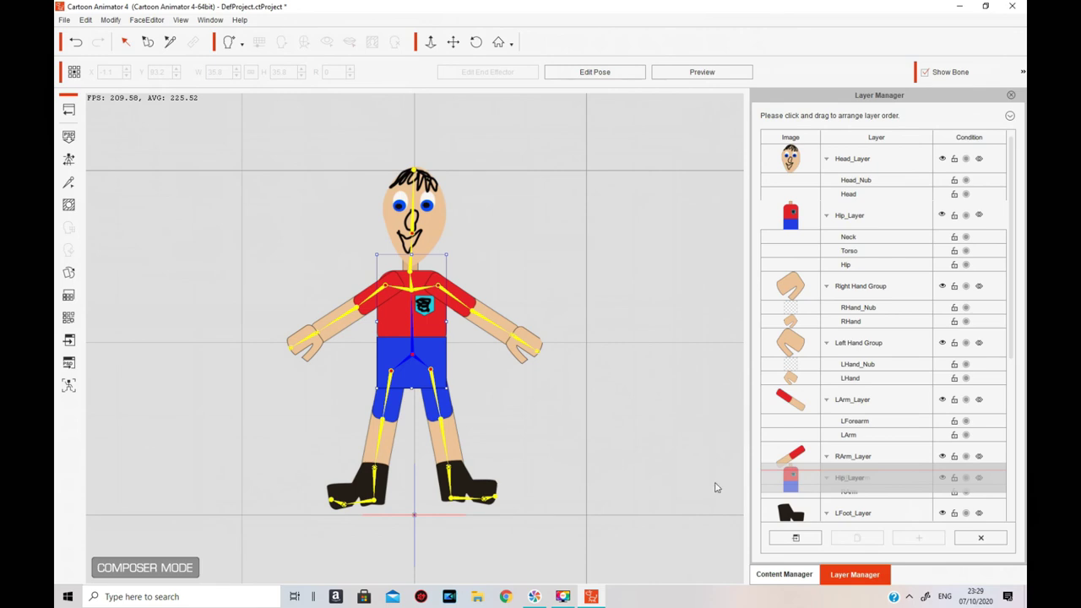
{"action": "left_click_drag", "start_coordinate": [716, 487], "coordinate": [764, 491]}
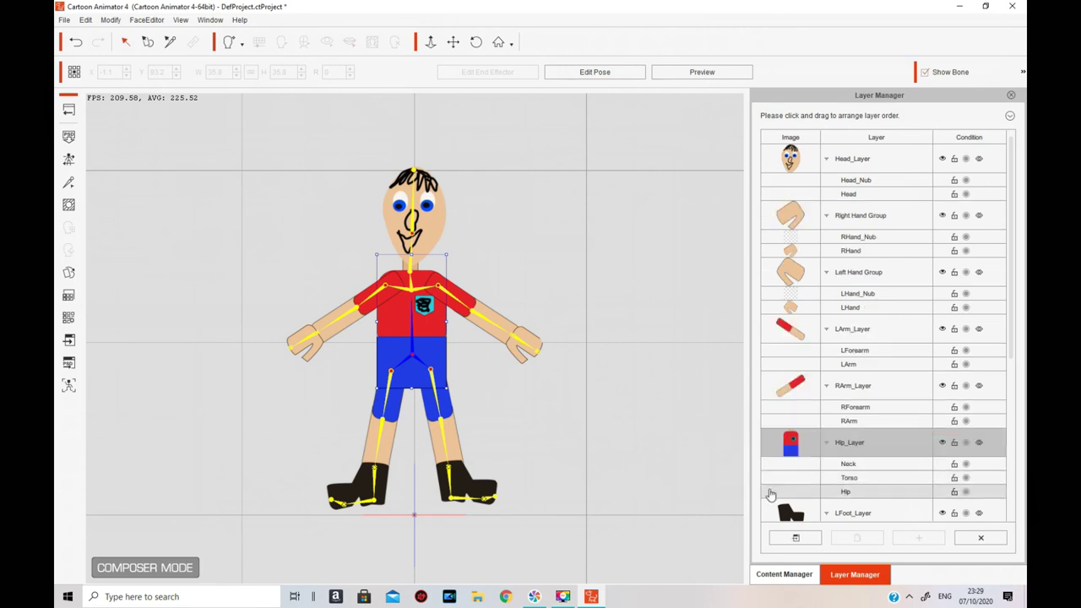
{"action": "left_click", "coordinate": [68, 109]}
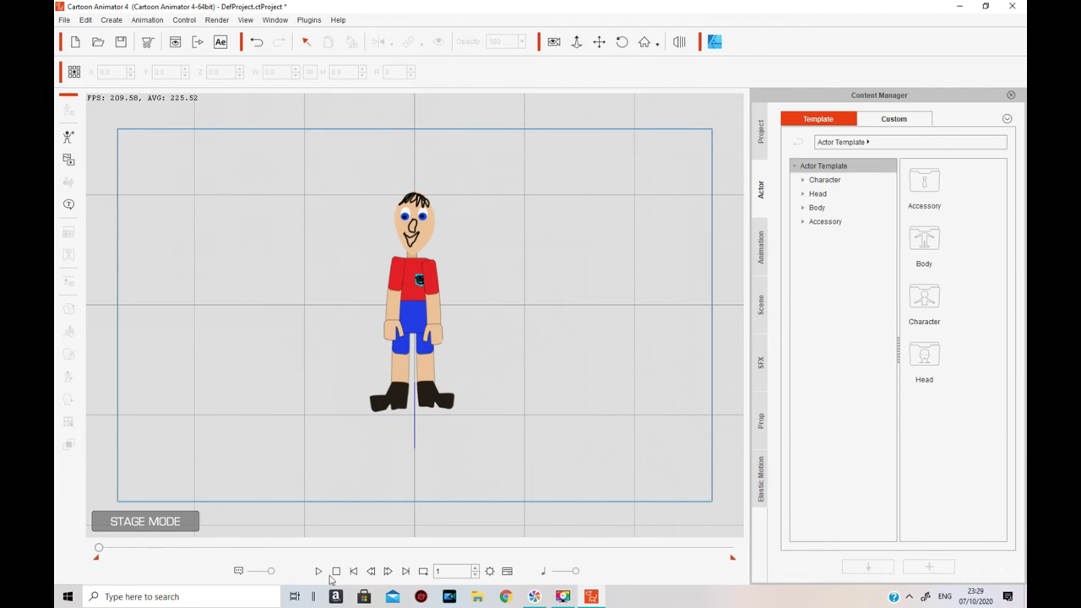
{"action": "left_click", "coordinate": [318, 571]}
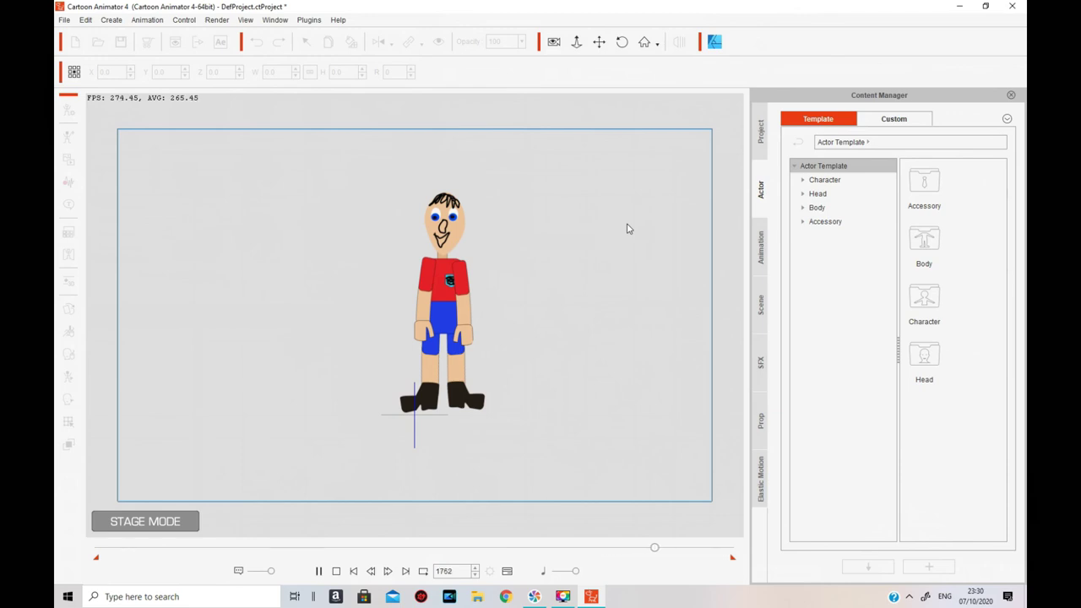
- Close Cartoon Animator without saving the project
{"action": "left_click", "coordinate": [1012, 6]}
{"action": "left_click", "coordinate": [1007, 582]}
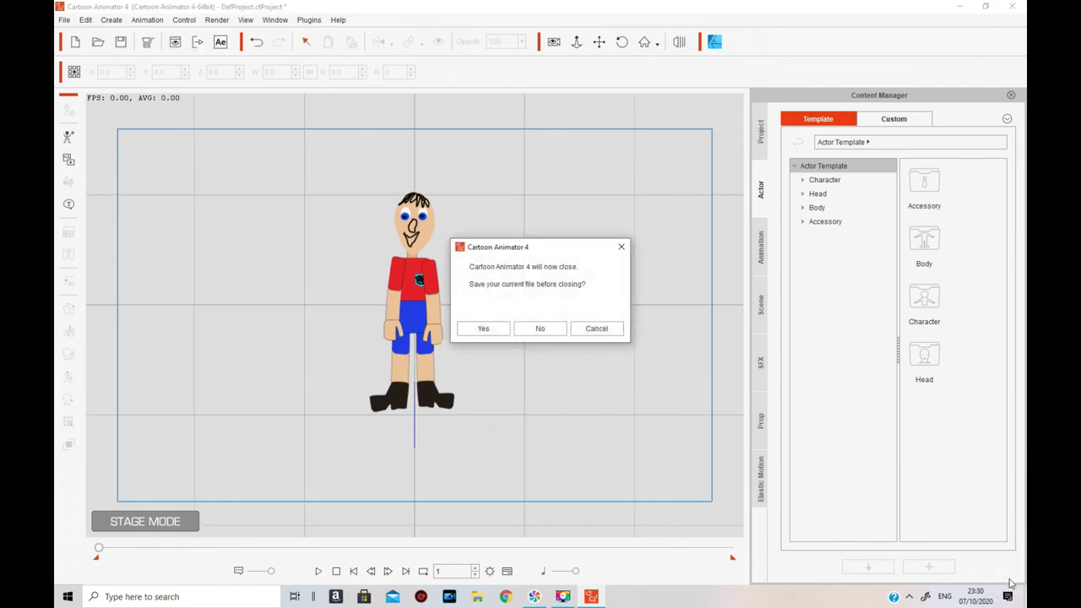
{"action": "left_click", "coordinate": [563, 331]}
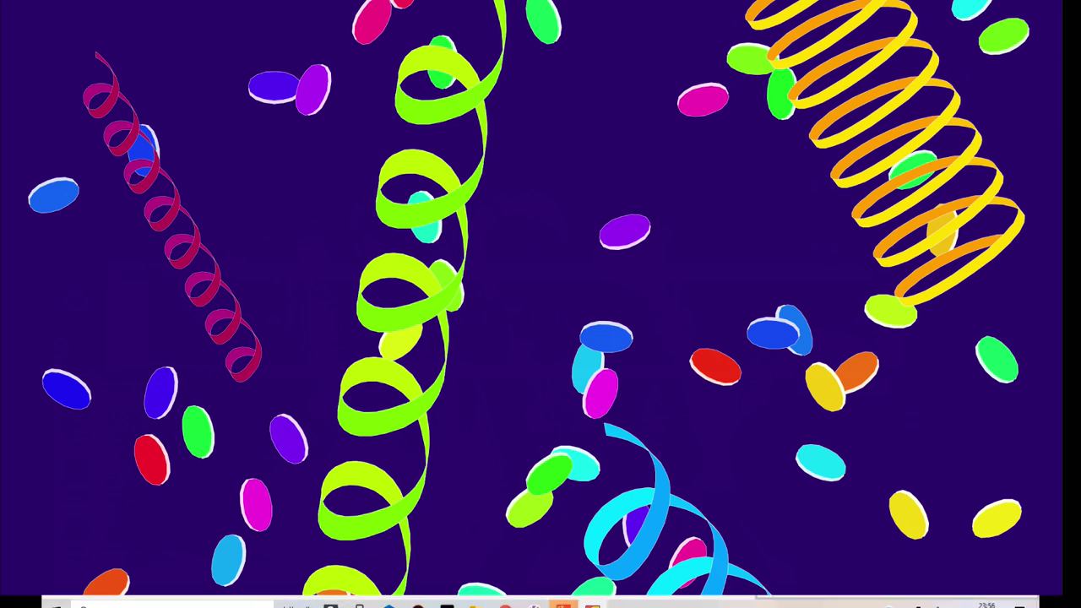
- Place the front-facing human bone template from the G3 1_G3 Human characters on a blank Cartoon Animator stage
{"action": "left_click", "coordinate": [543, 396]}
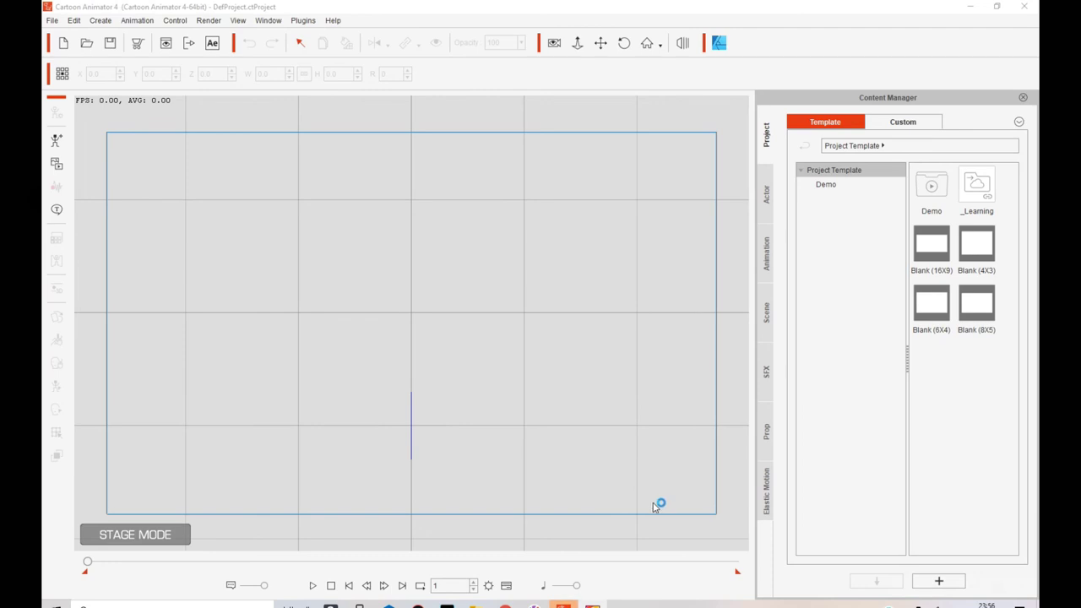
{"action": "left_click", "coordinate": [766, 194]}
{"action": "left_click", "coordinate": [880, 185]}
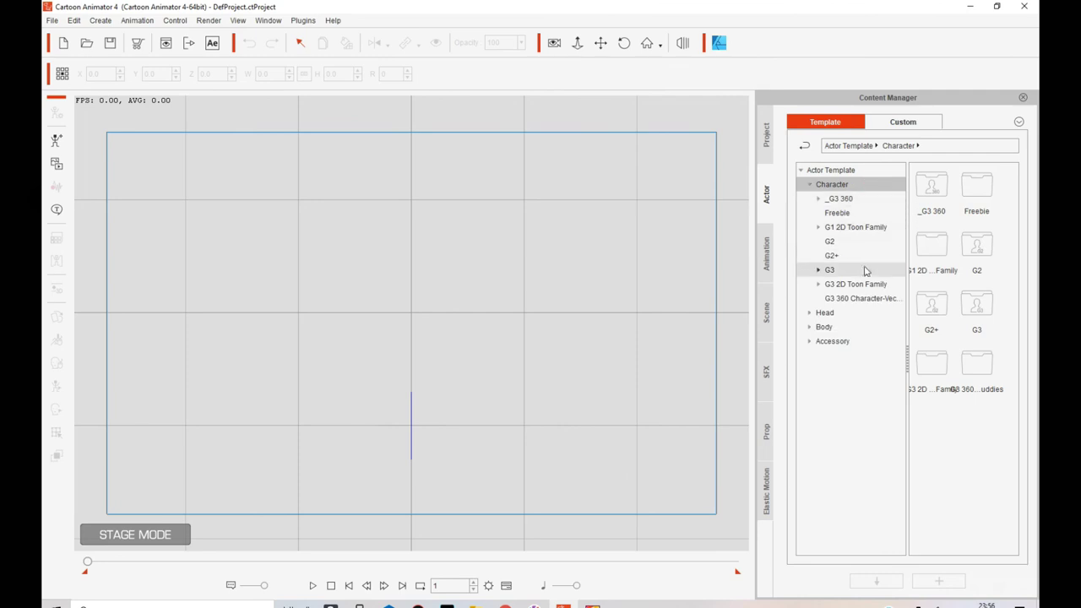
{"action": "left_click", "coordinate": [865, 271]}
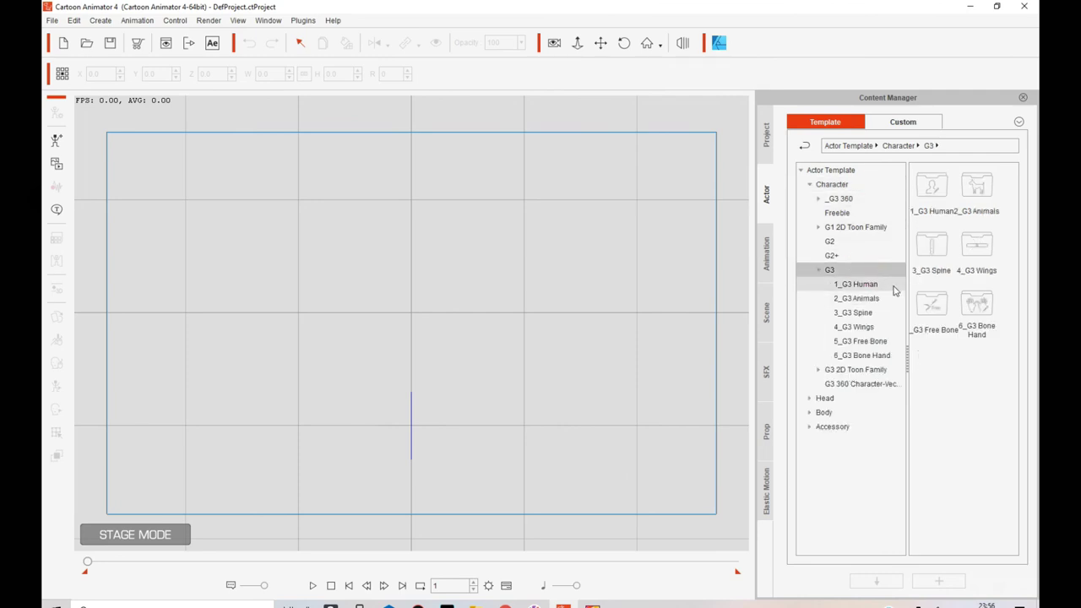
{"action": "left_click", "coordinate": [895, 290]}
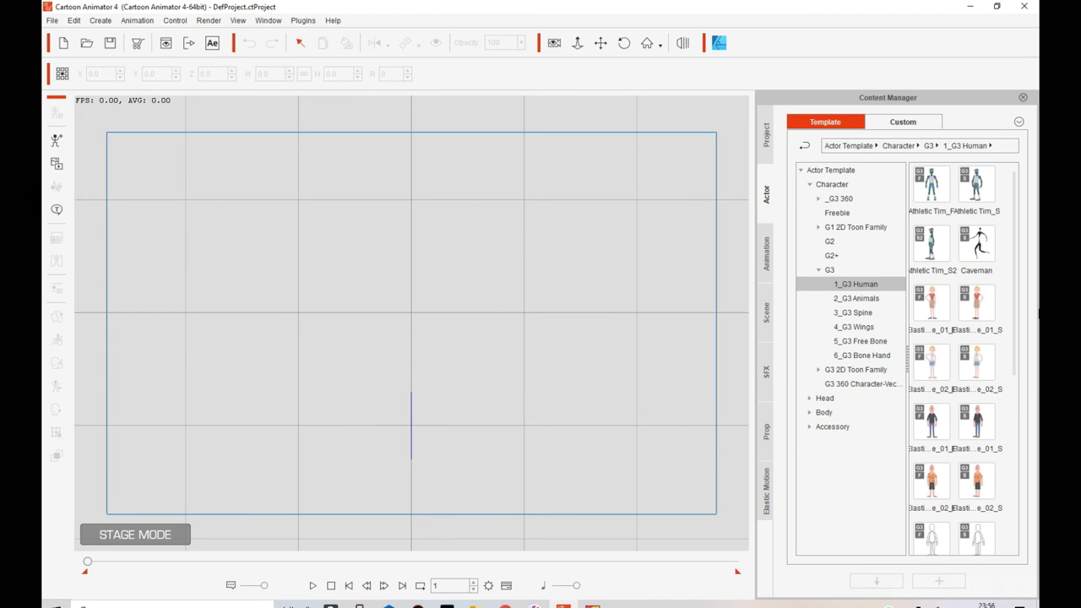
{"action": "left_click_drag", "start_coordinate": [1016, 310], "coordinate": [978, 436]}
{"action": "double_click", "coordinate": [940, 306]}
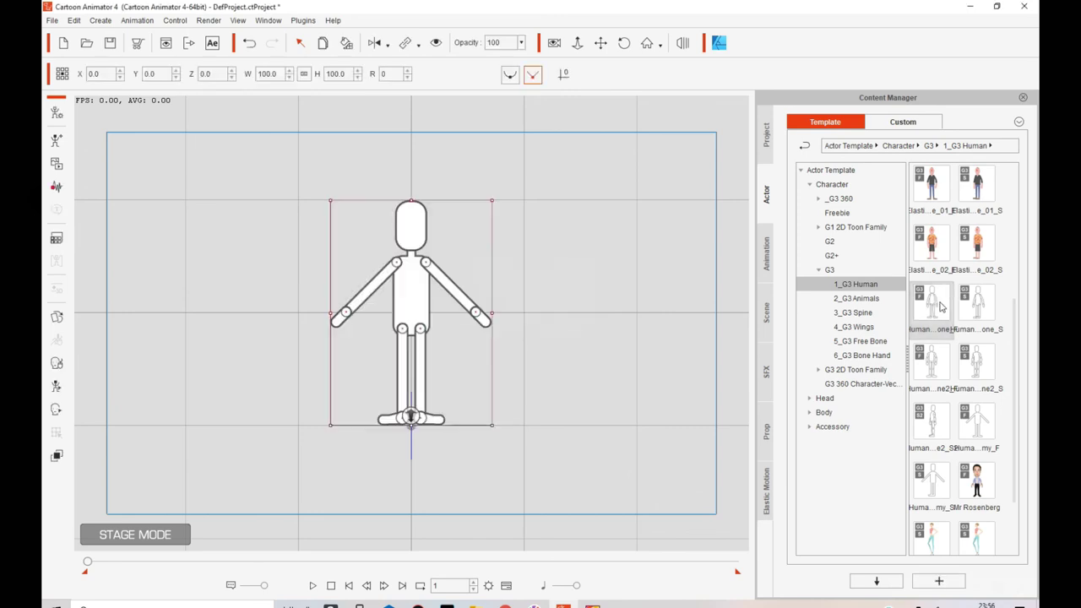